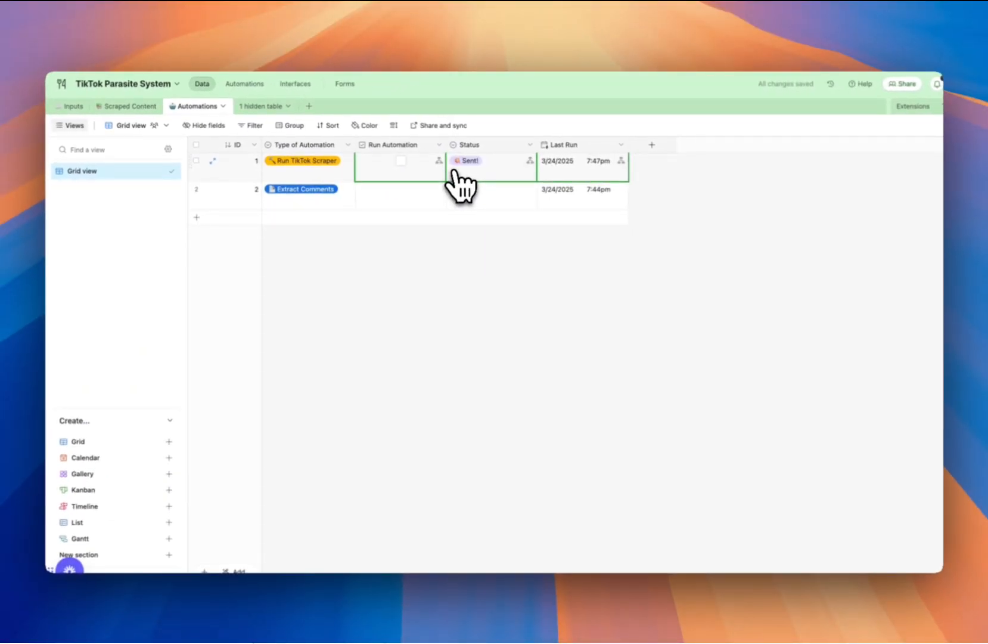
Open the Scraped Content table and preview row 2's cover image and garlic noodles video.
click(129, 106)
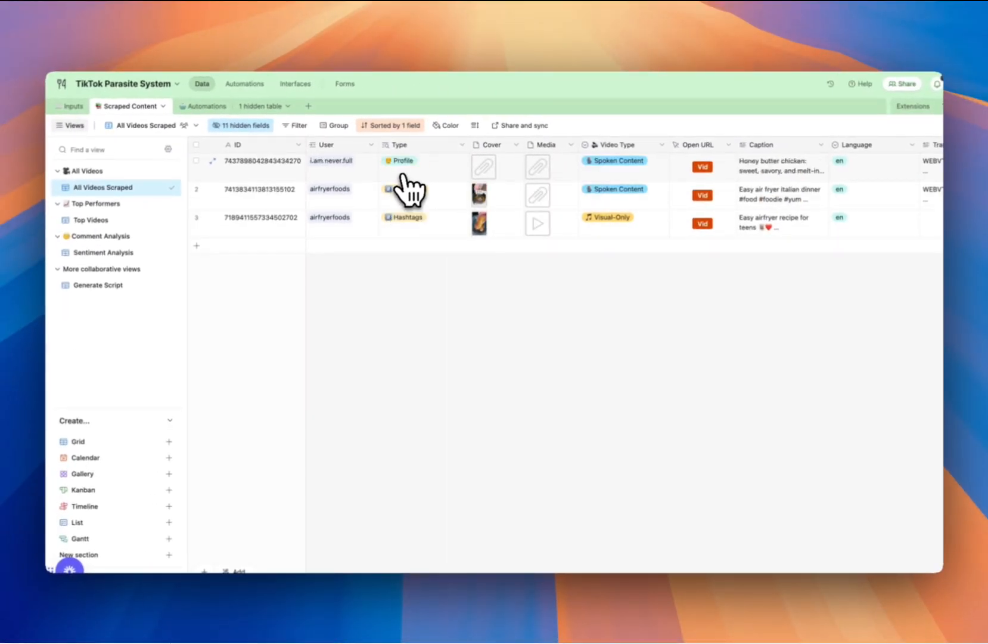
scroll(477, 274, right, 1)
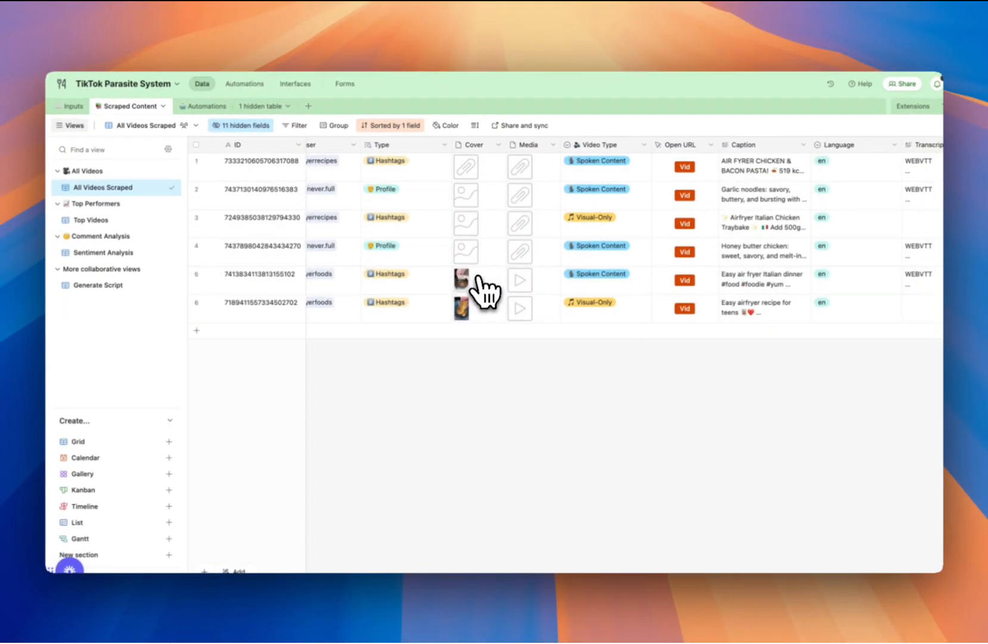
scroll(696, 251, right, 6)
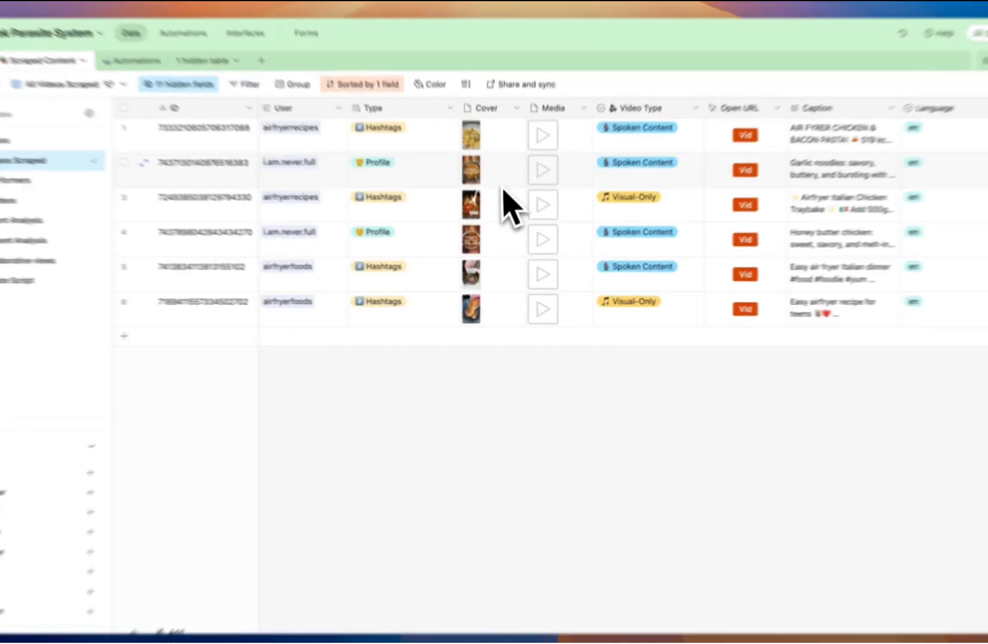
double_click(470, 161)
click(647, 215)
double_click(552, 152)
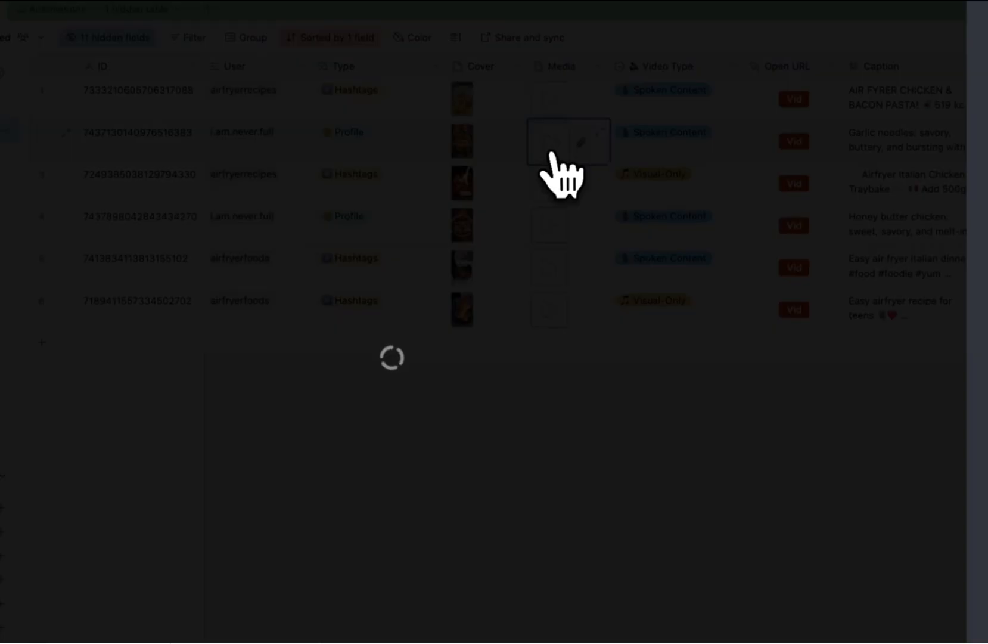
click(253, 563)
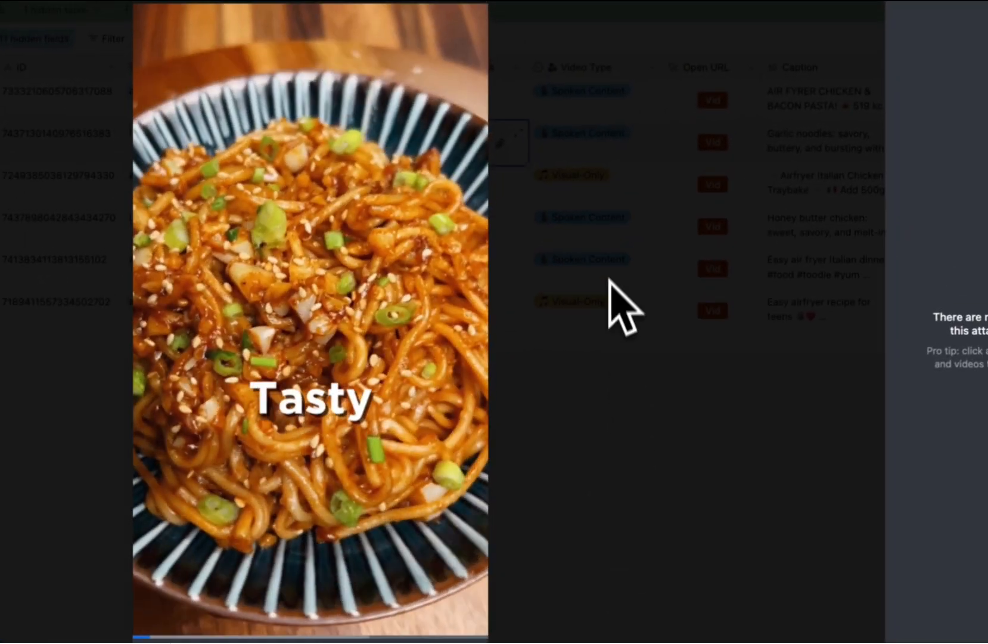
click(618, 179)
Read row 5's caption and full transcript, then select row 4's transcript.
scroll(696, 160, right, 6)
click(493, 283)
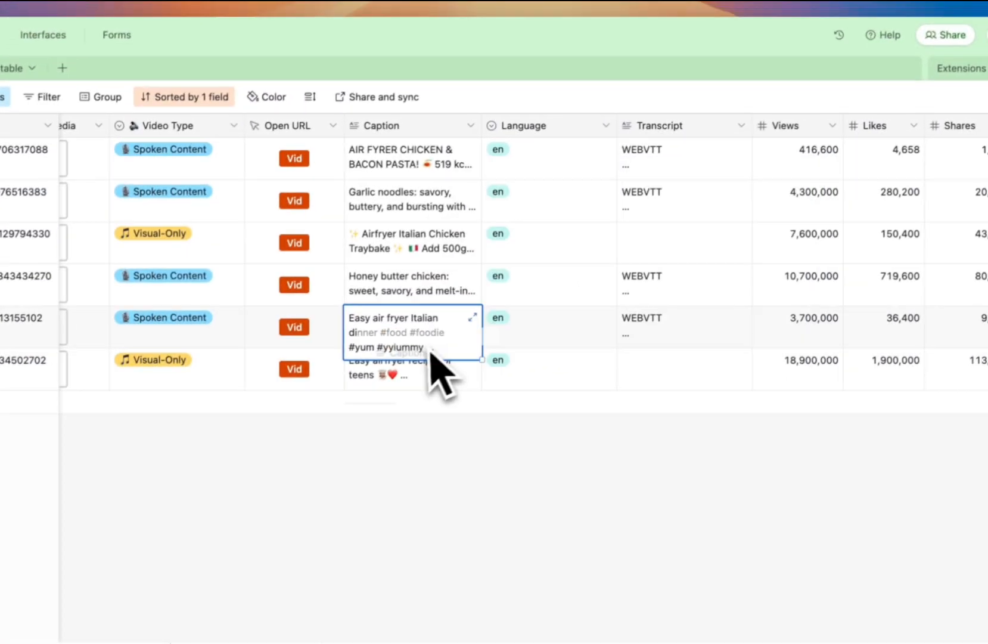
scroll(596, 290, right, 3)
click(566, 339)
click(564, 326)
scroll(608, 335, down, 6)
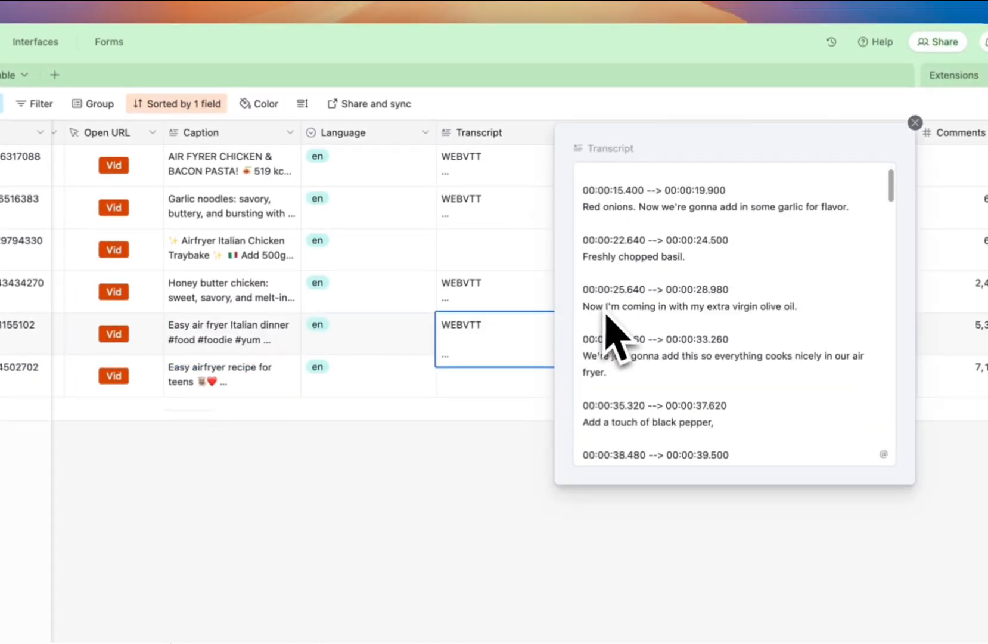
scroll(607, 311, down, 9)
click(537, 302)
scroll(636, 295, right, 5)
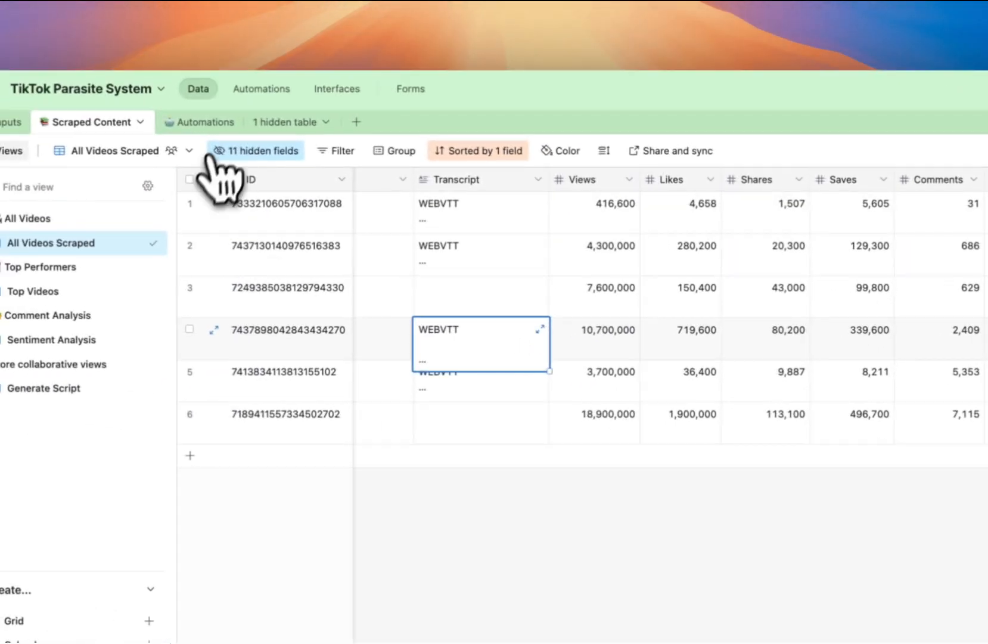
Switch to the Sentiment Analysis view and read row 2's sentiment score and five common questions.
click(35, 94)
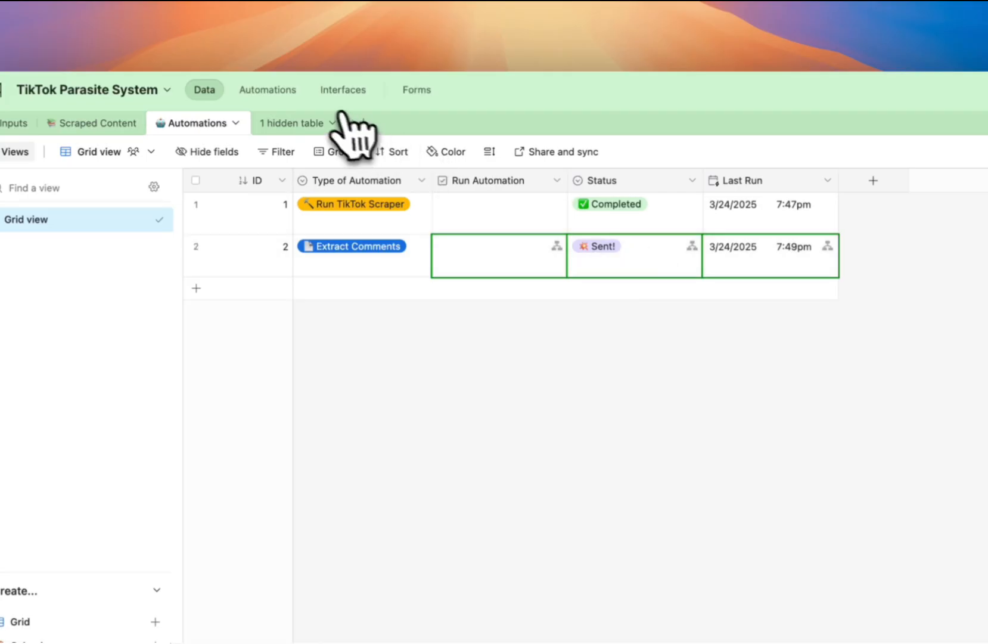
click(90, 122)
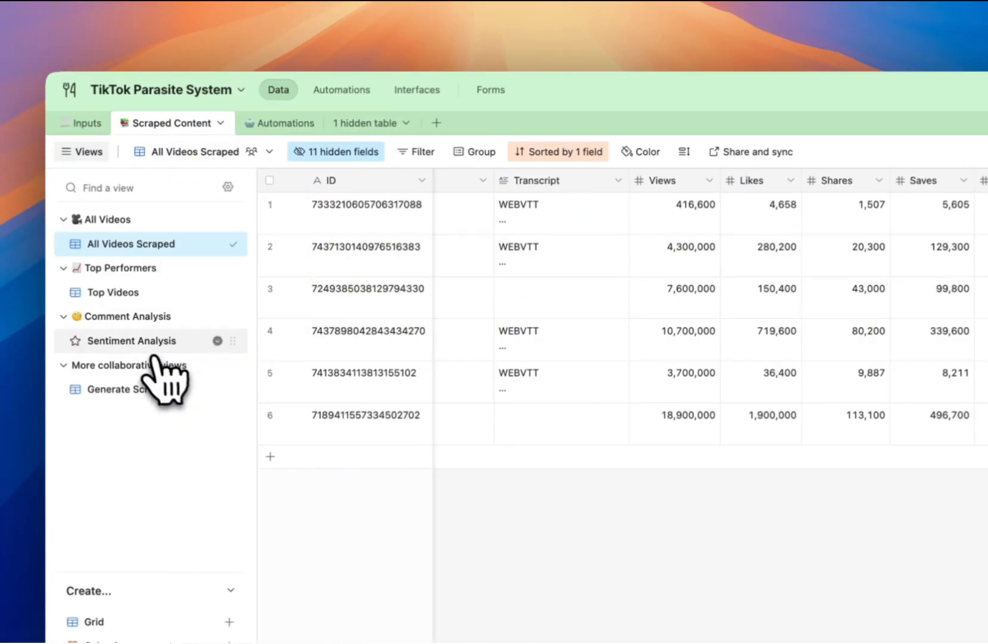
click(153, 342)
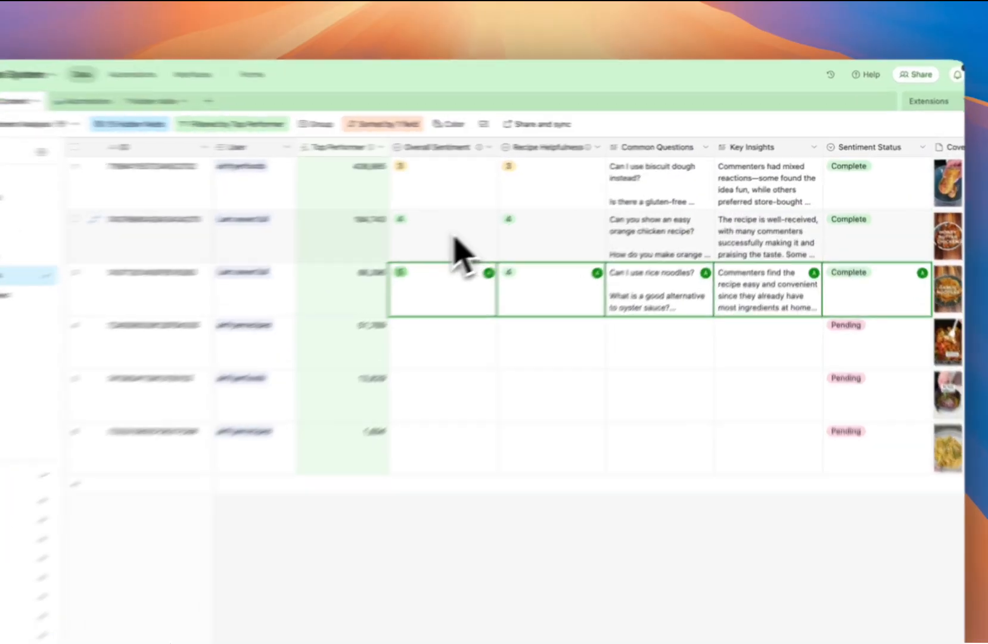
click(456, 238)
click(662, 233)
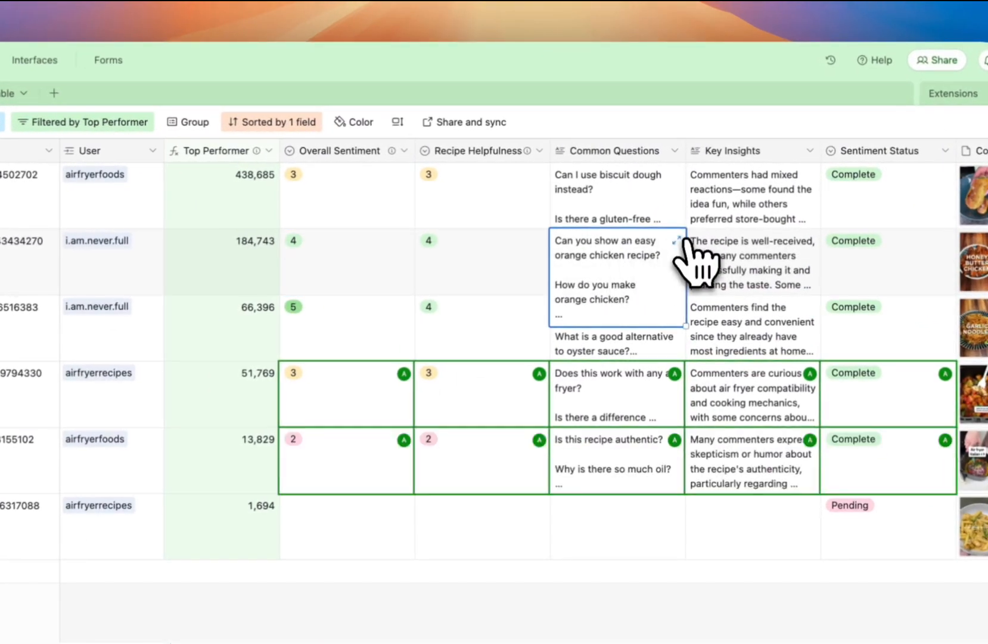
click(707, 219)
drag(924, 313, 685, 164)
click(602, 268)
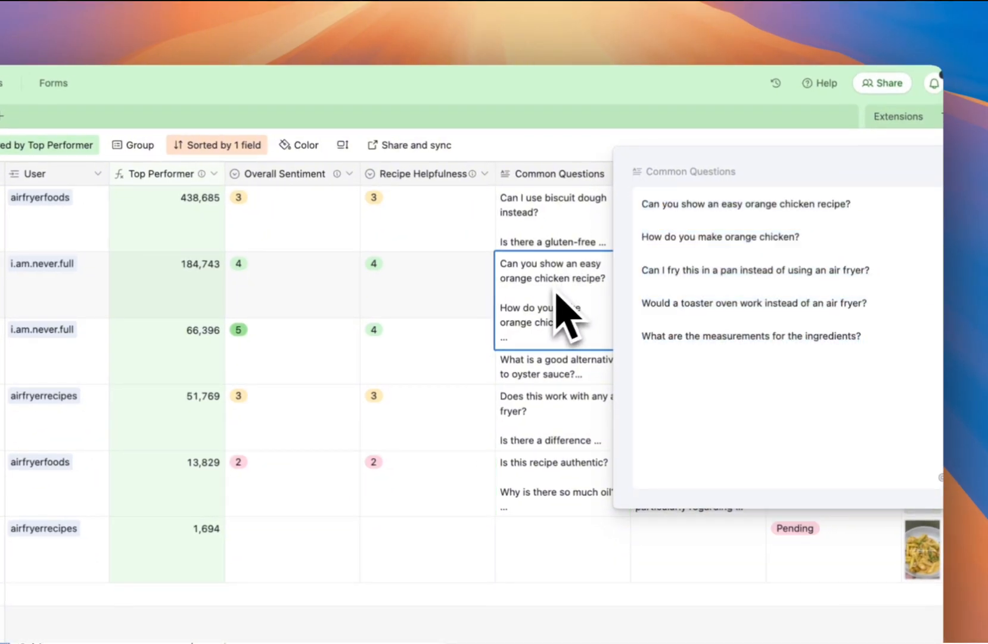
Read row 2's recipe helpfulness and full key insights paragraph.
click(512, 273)
scroll(551, 257, right, 5)
click(509, 218)
click(519, 201)
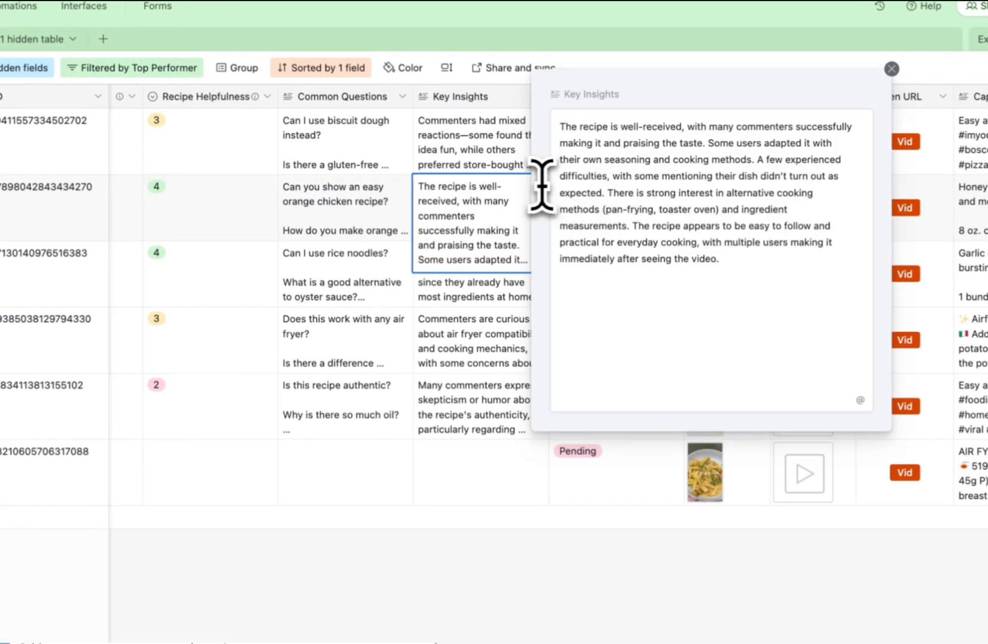
drag(560, 125, 756, 260)
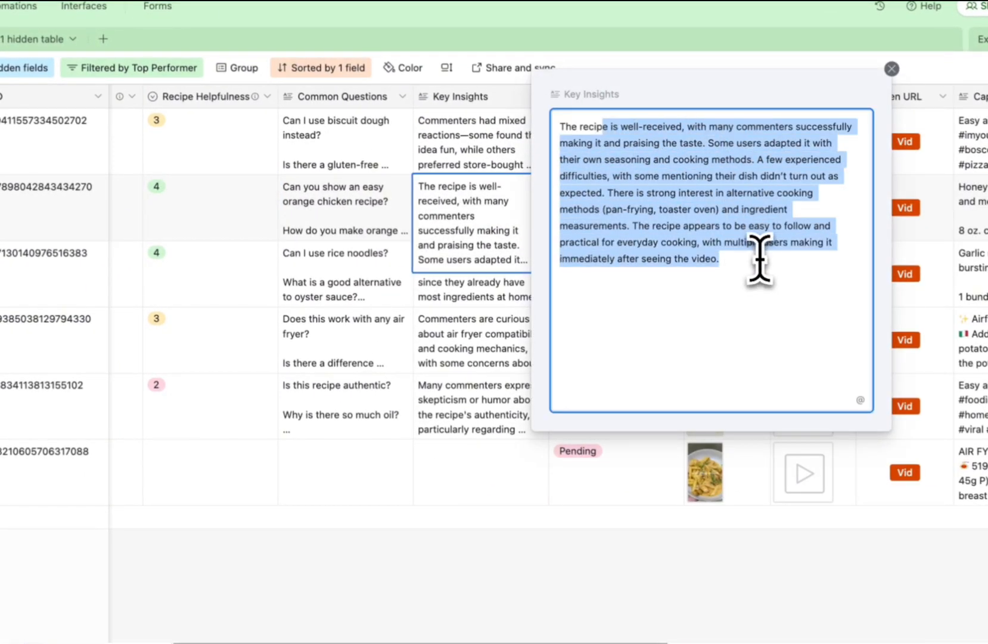
click(644, 320)
Expand row 3's key insights and row 4's common questions.
click(524, 310)
click(540, 252)
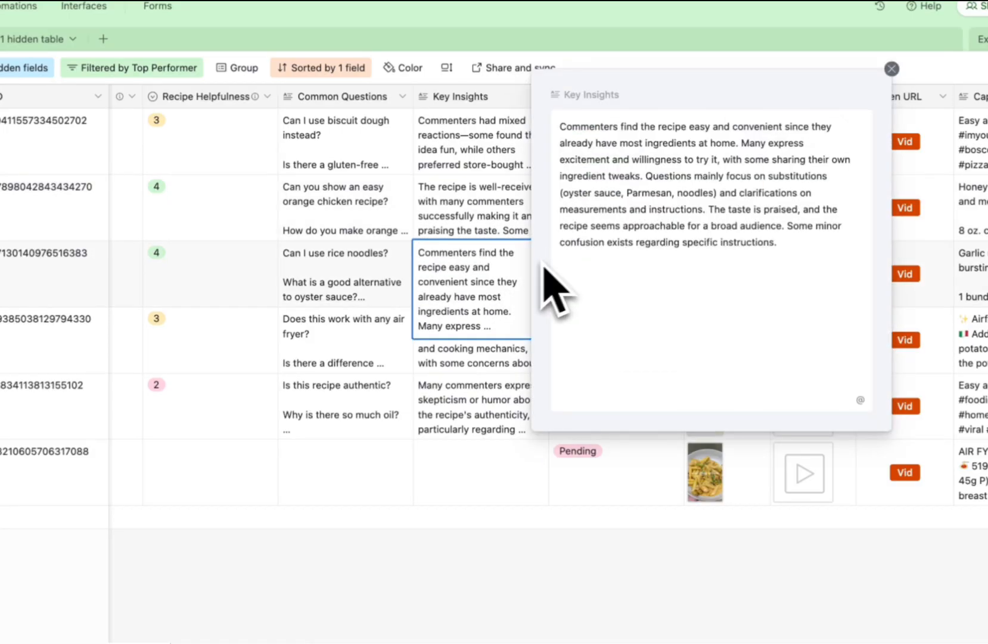
click(375, 369)
click(406, 320)
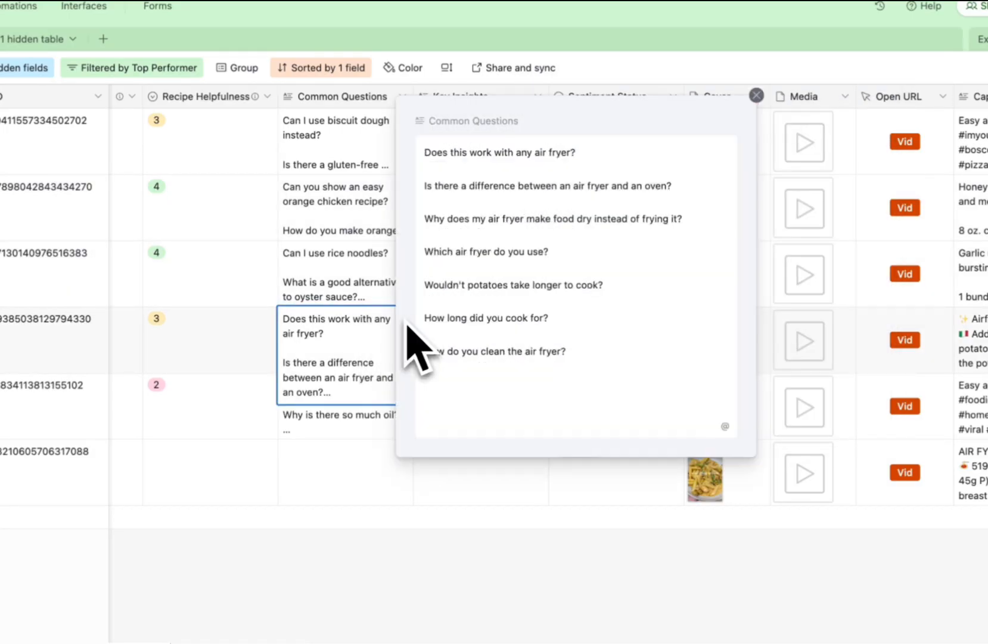
click(375, 293)
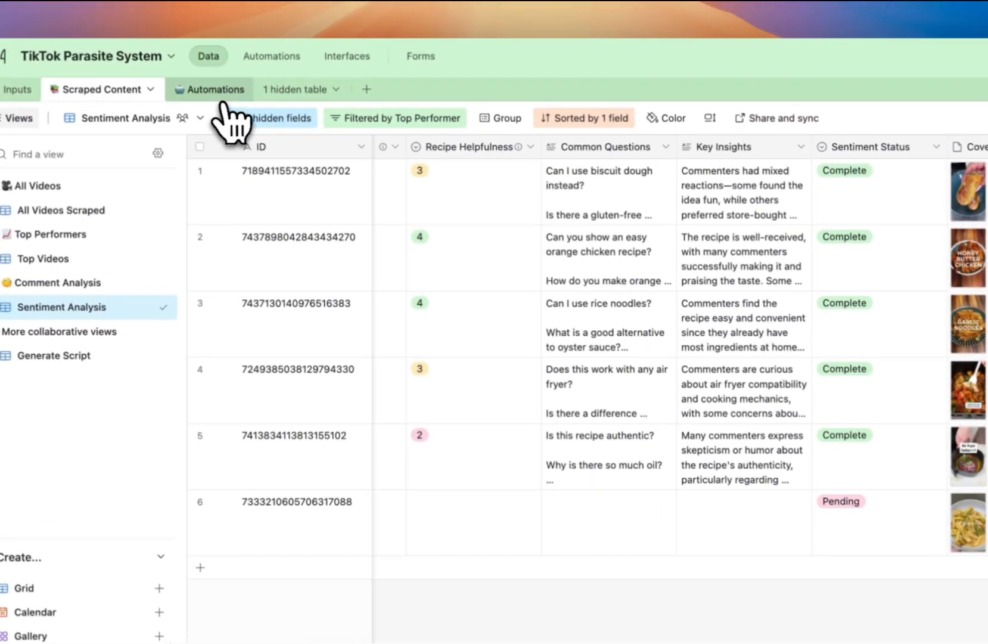
Switch to the base's Automations table.
click(219, 95)
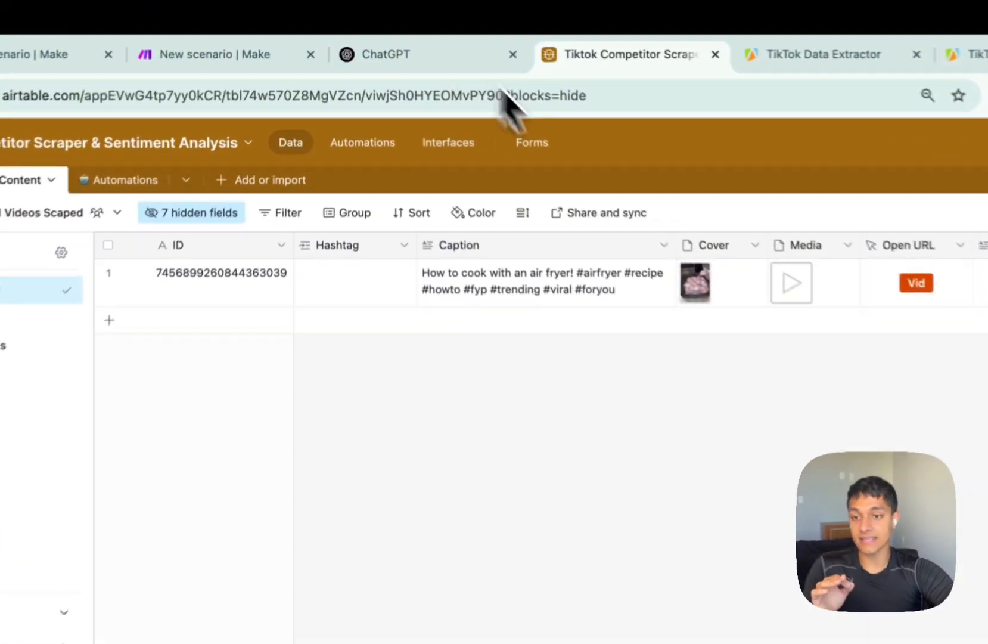
Look over the Make scenario editors, the Airtable base and Apify's TikTok Data Extractor.
click(238, 58)
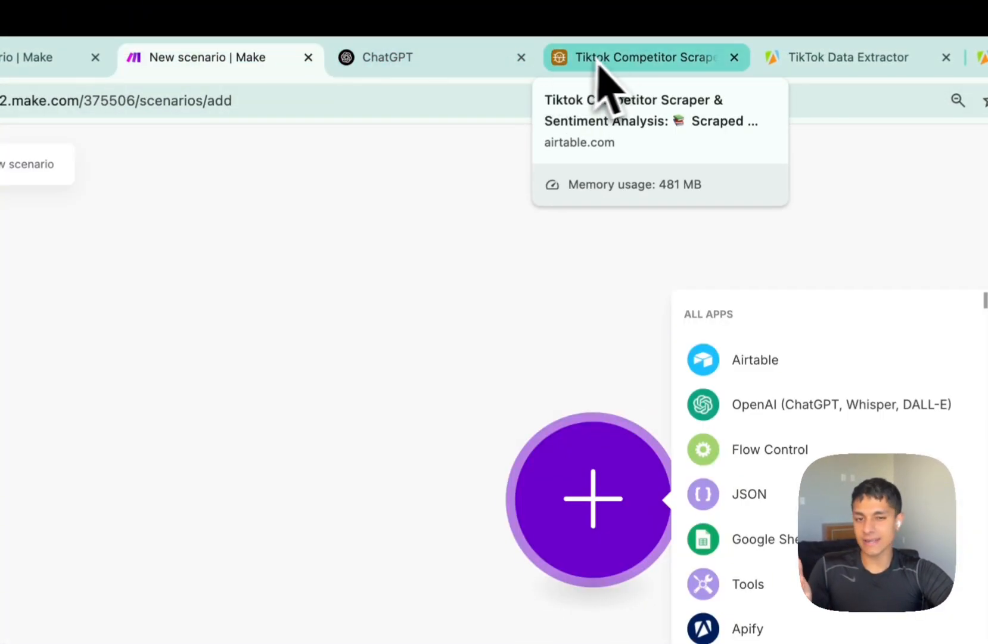
click(634, 65)
click(826, 59)
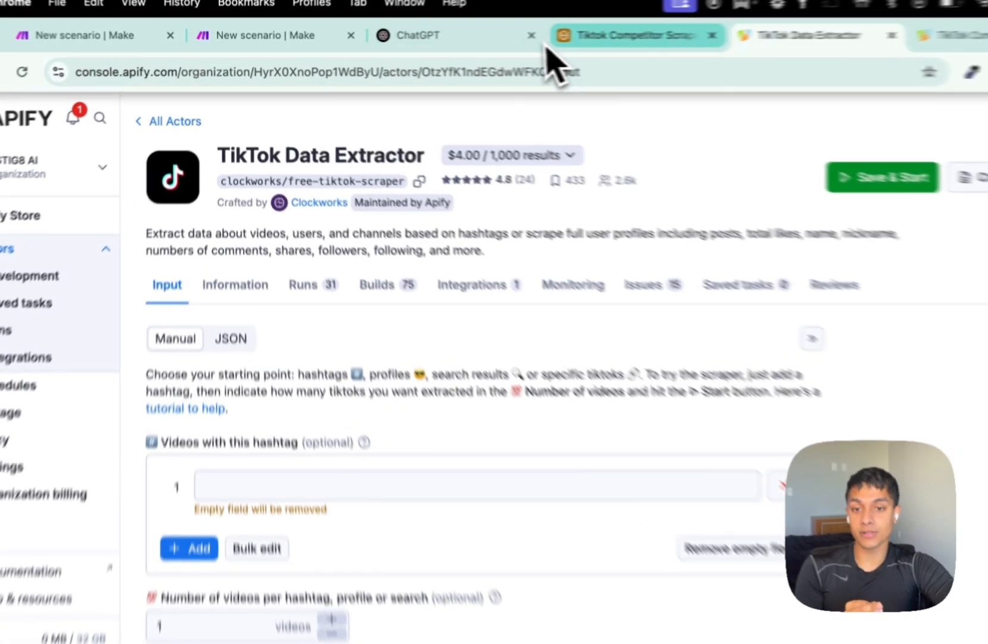
click(551, 38)
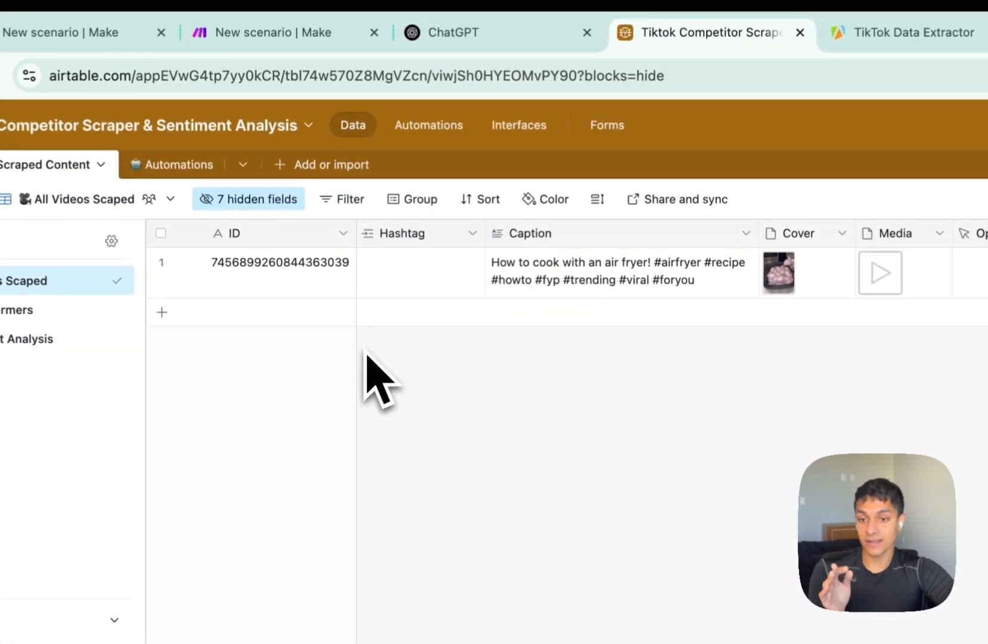
click(342, 37)
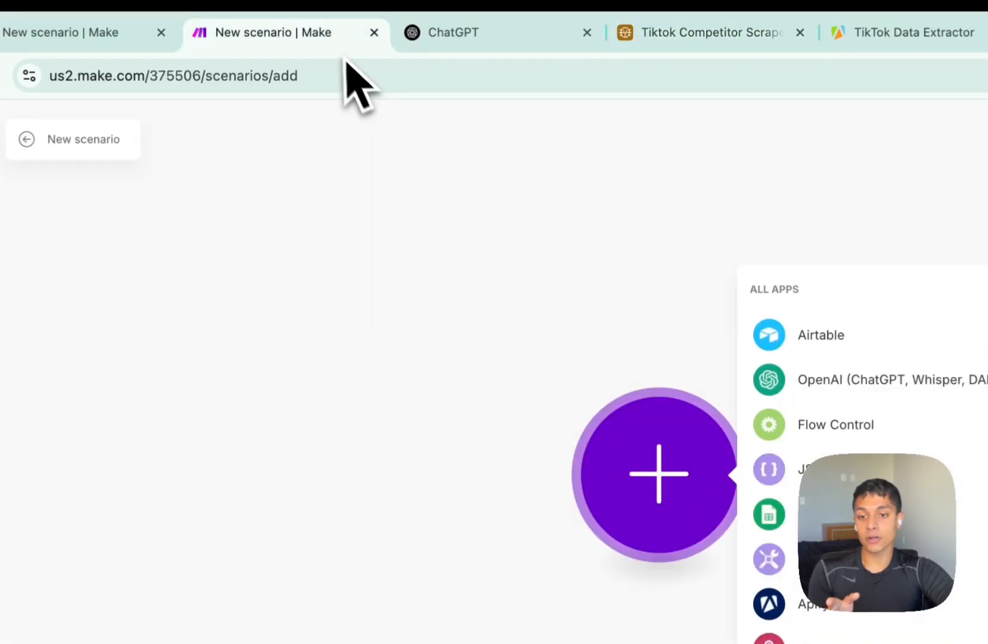
click(150, 37)
click(462, 277)
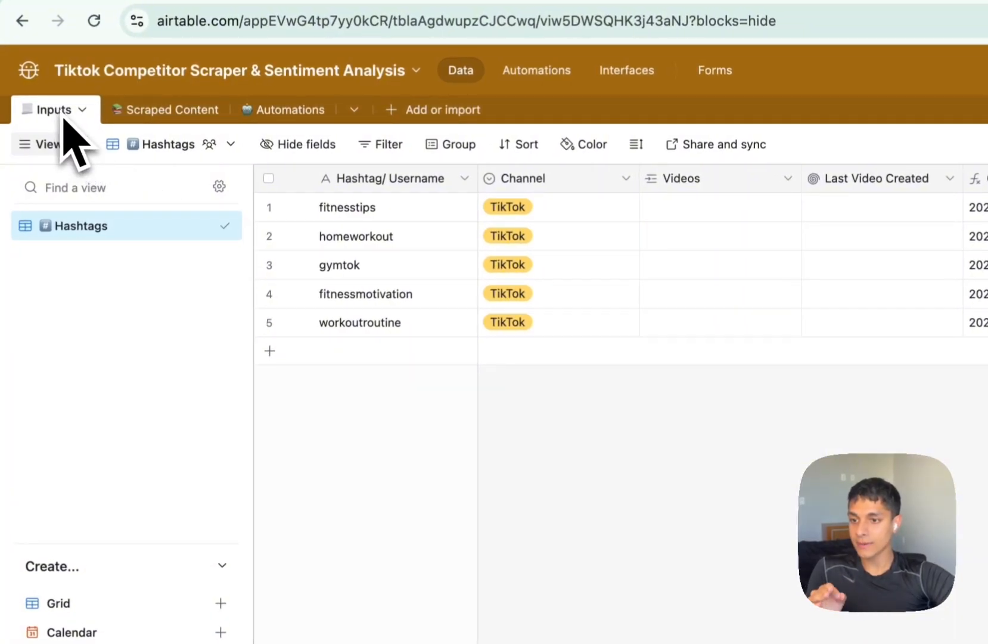
Add a sixth row to the Inputs table and clear its elonmusk entry, leaving it blank.
drag(320, 208, 353, 305)
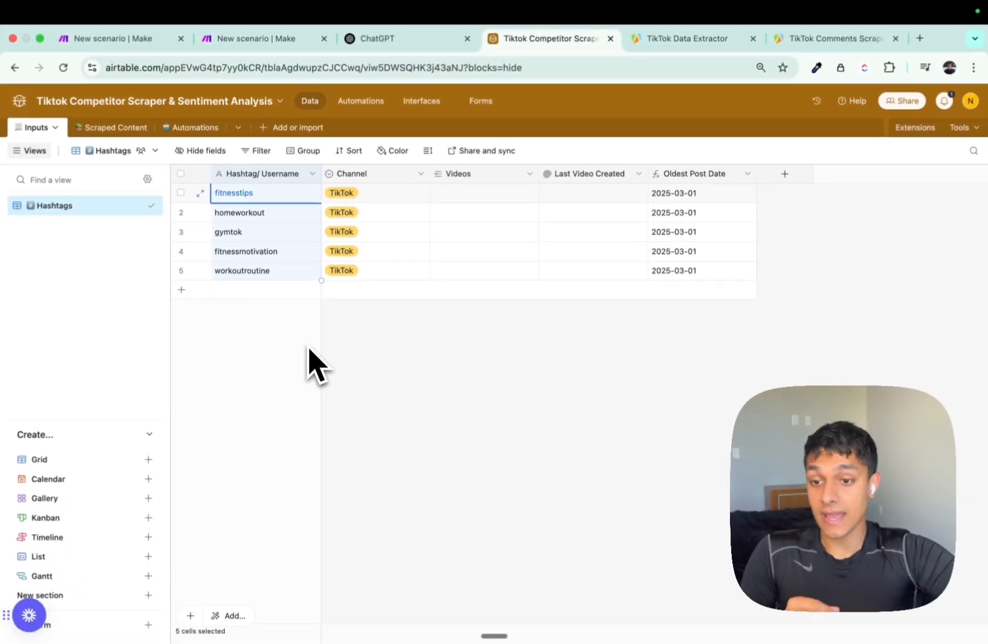
click(276, 212)
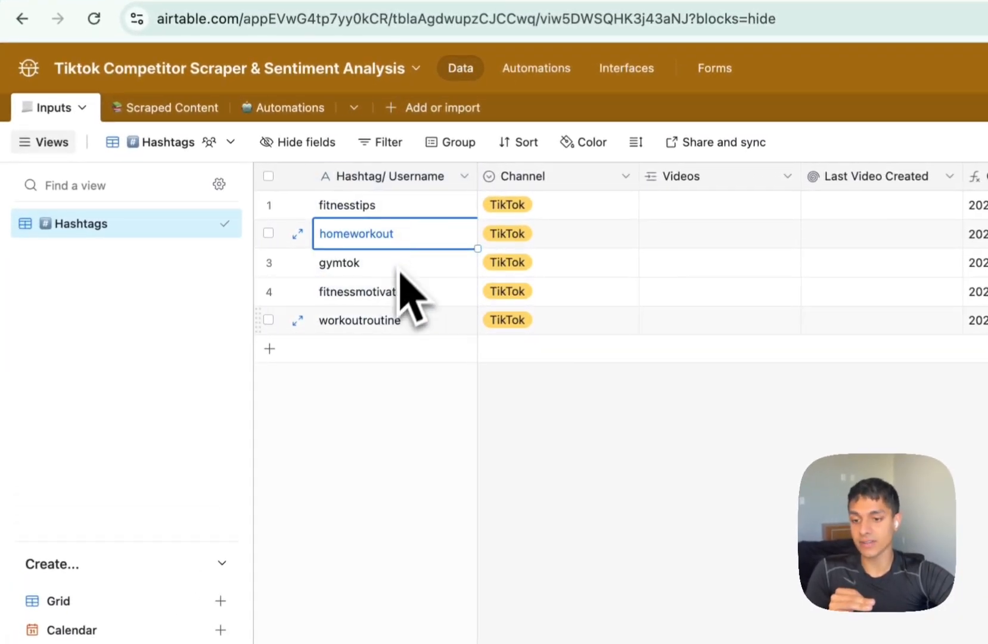
click(295, 348)
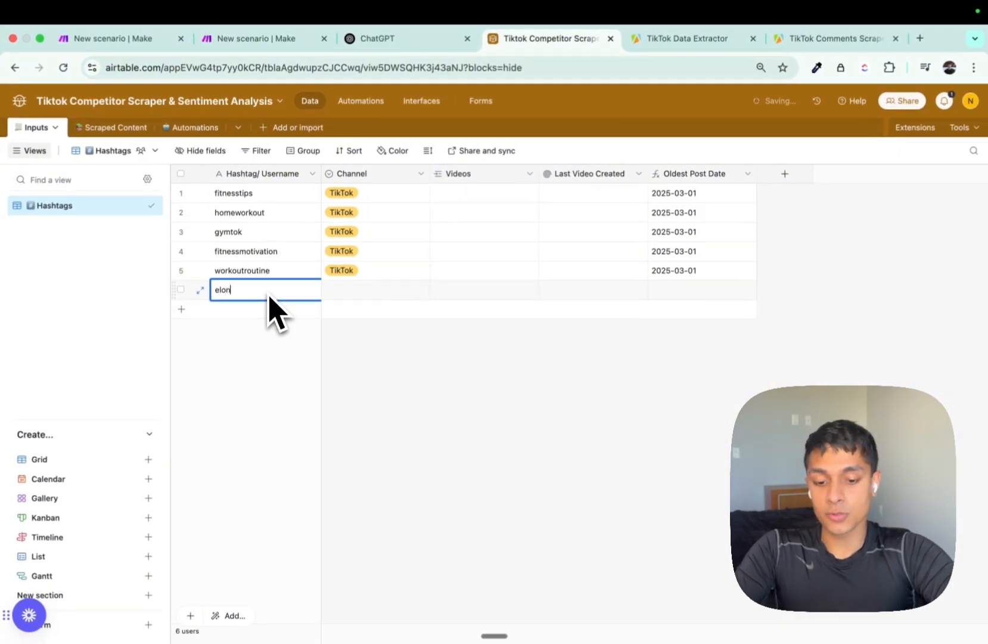
click(290, 335)
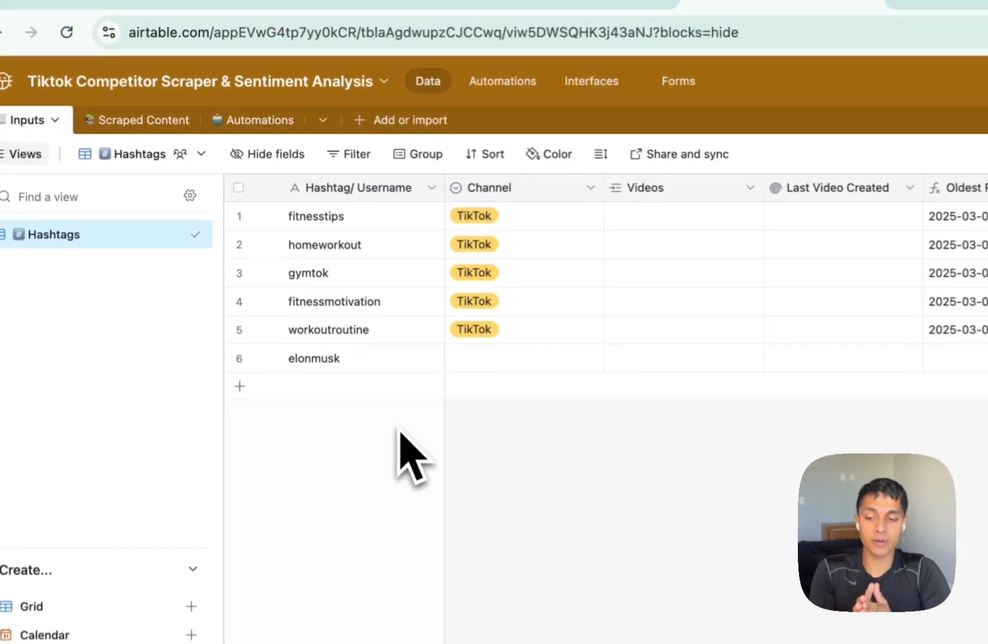
key(super+z)
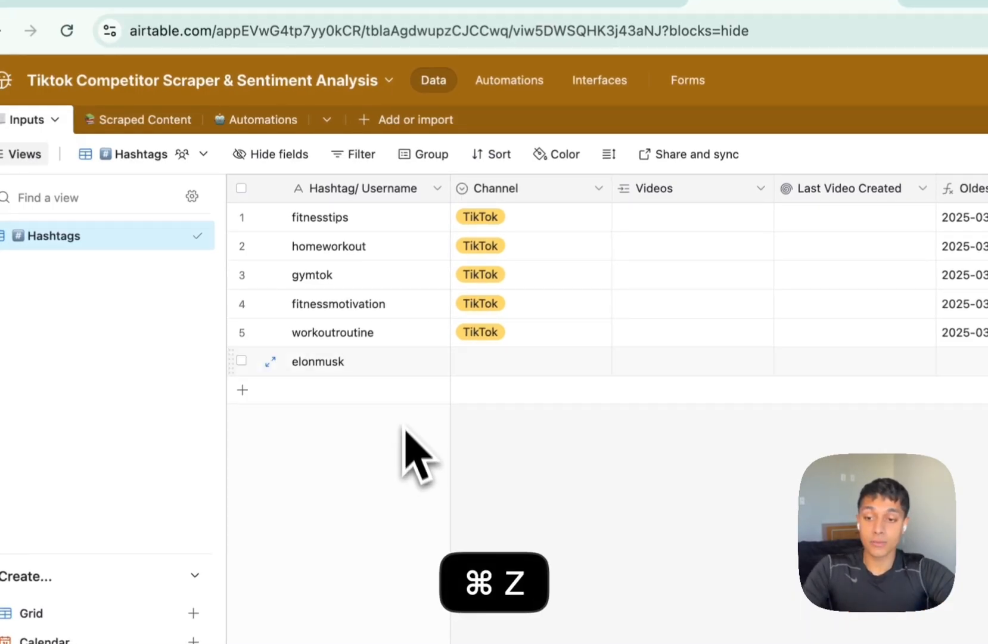
drag(358, 217, 372, 371)
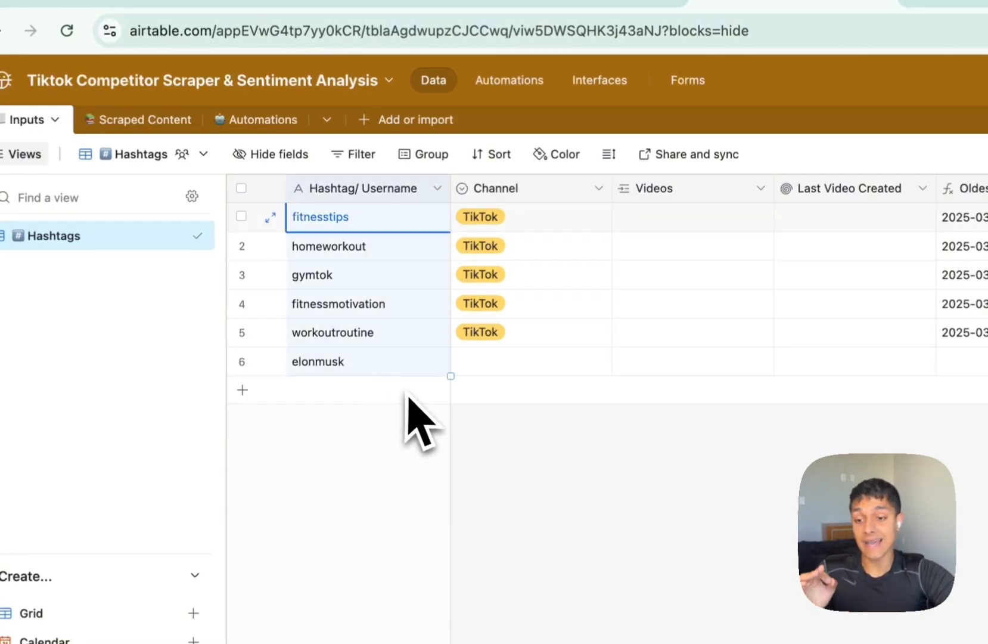
click(399, 365)
key(BackSpace)
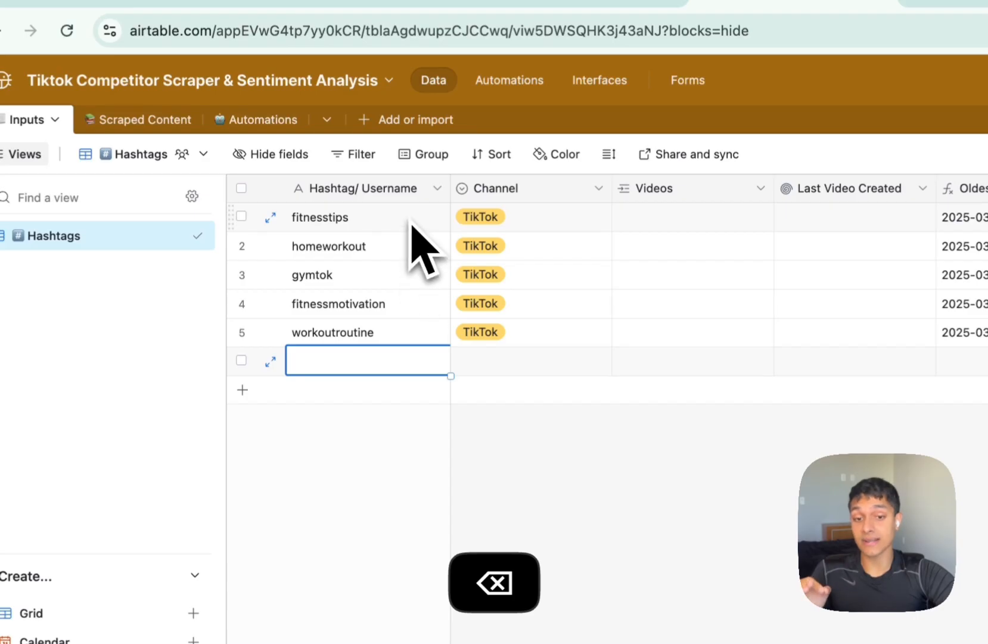
Check row 1's Channel options and close them unchanged.
double_click(538, 226)
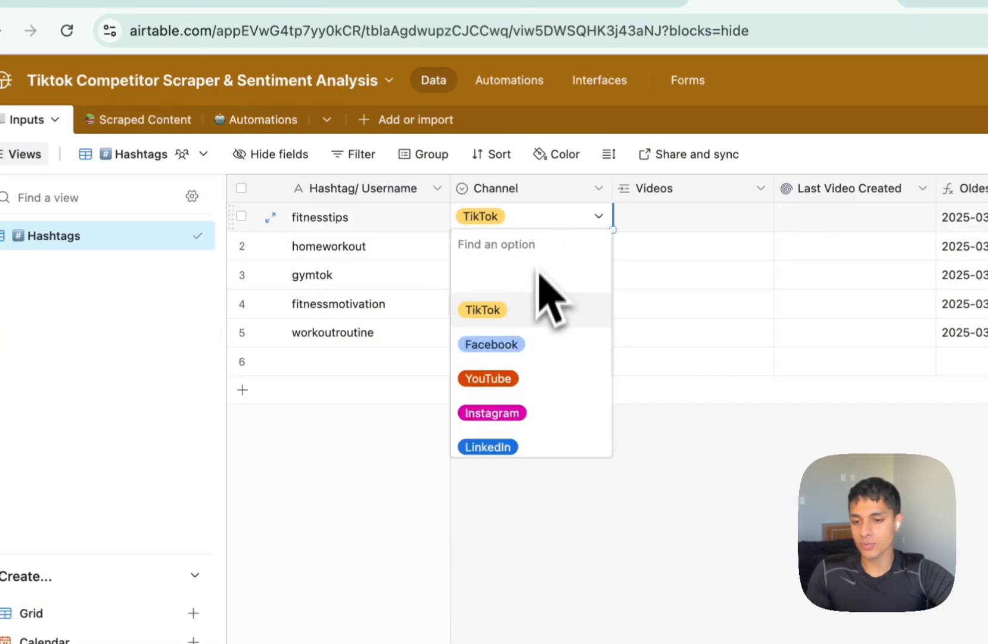
scroll(540, 341, down, 1)
scroll(541, 353, up, 1)
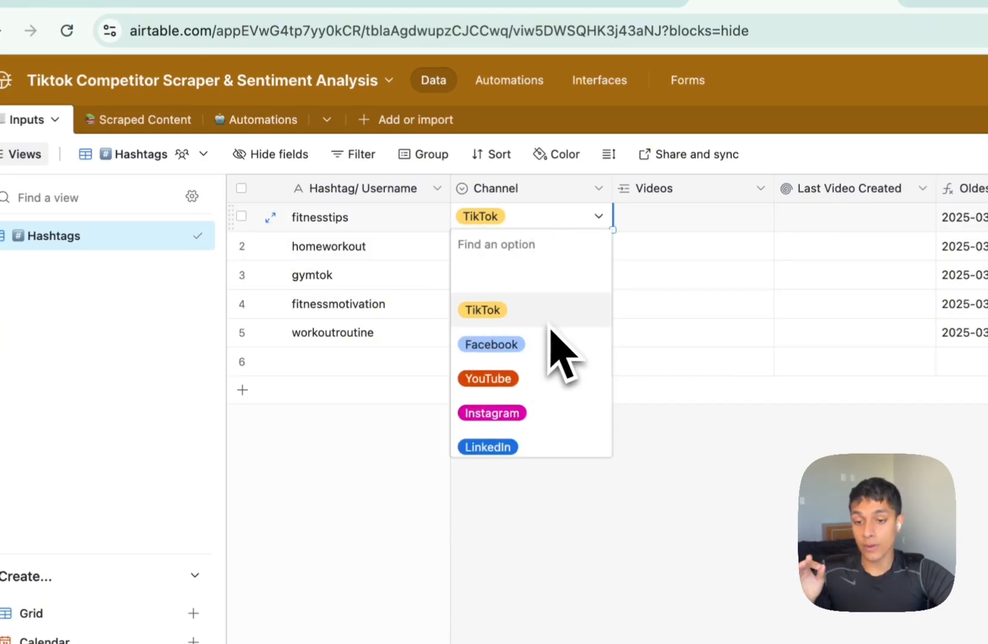
scroll(608, 450, down, 1)
click(624, 451)
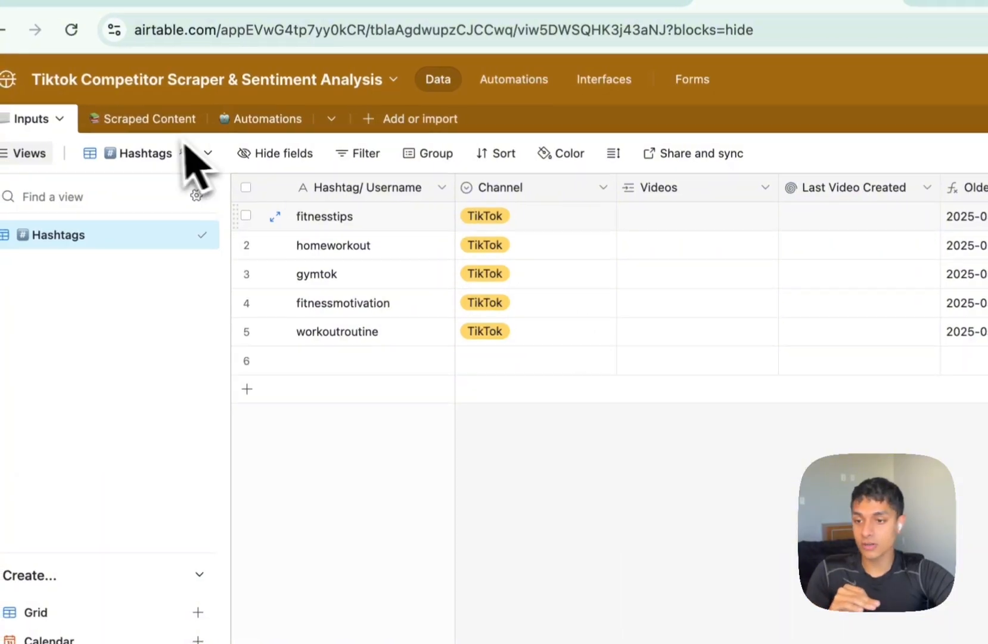
Switch to Scraped Content and check the video's Hashtag picker without linking any record.
click(145, 122)
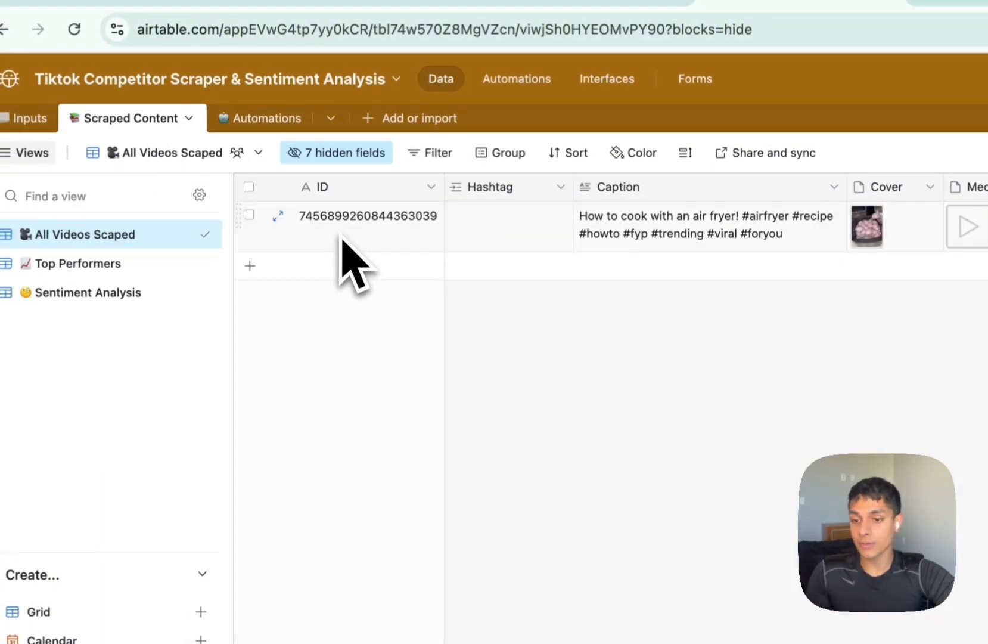
scroll(399, 249, right, 3)
scroll(417, 256, left, 3)
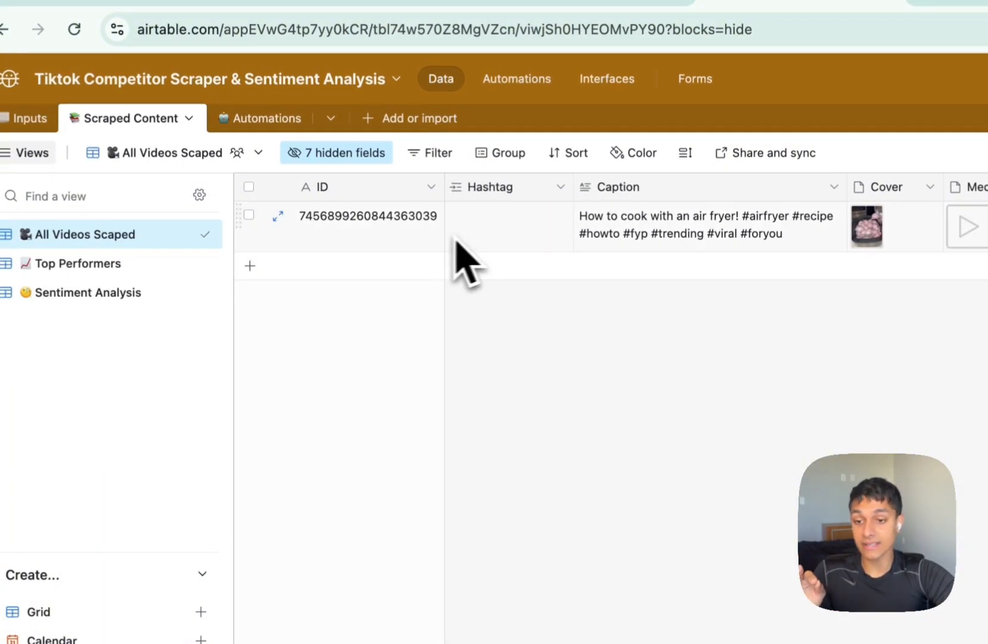
click(489, 235)
click(458, 215)
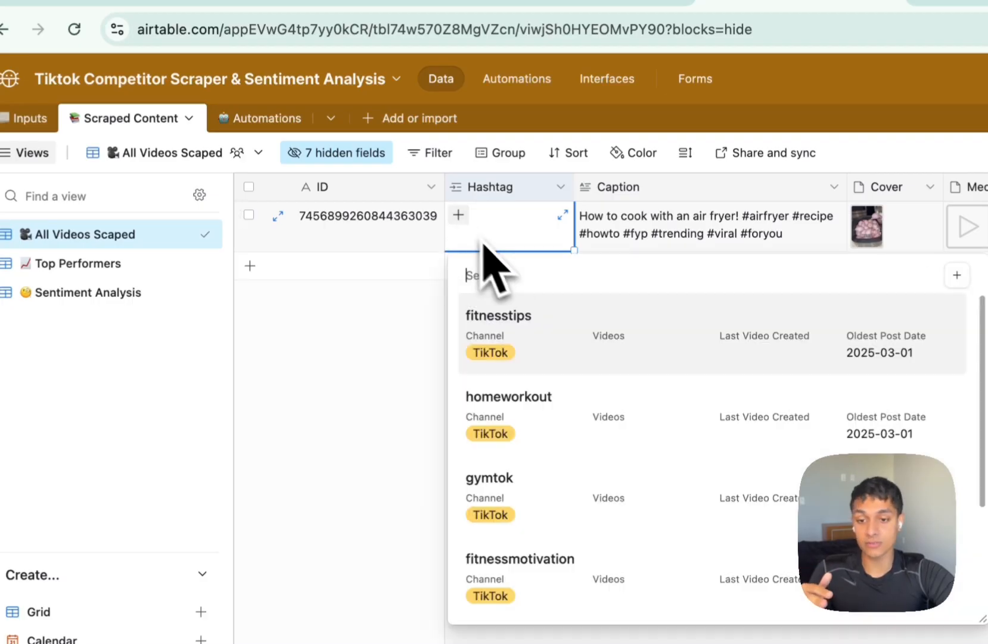
key(Escape)
Read the air-fryer video's caption, view its cover full-size and play the attached clip.
click(536, 159)
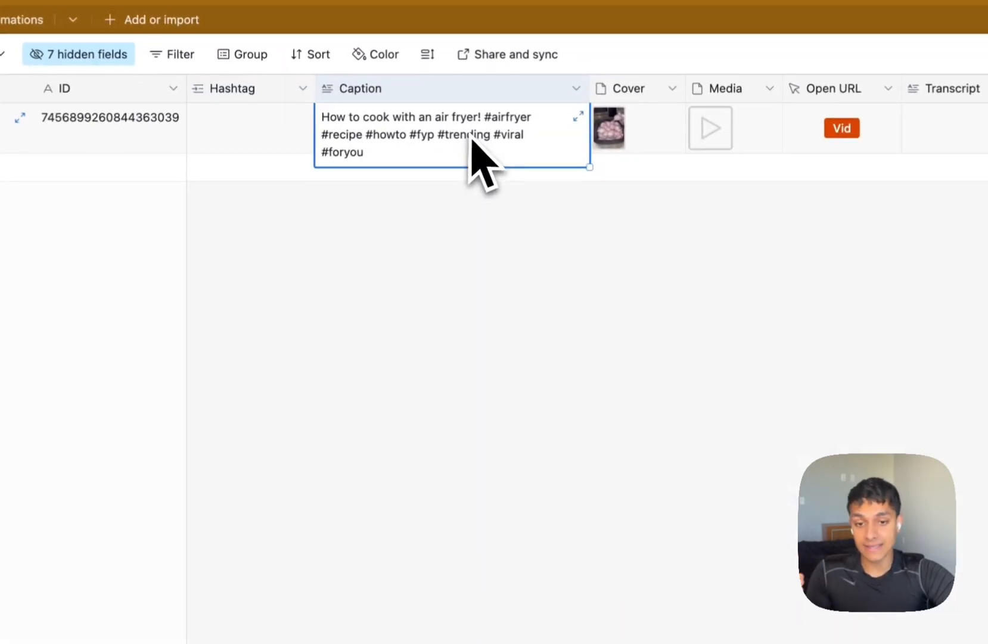
scroll(545, 159, right, 2)
click(580, 157)
click(580, 157)
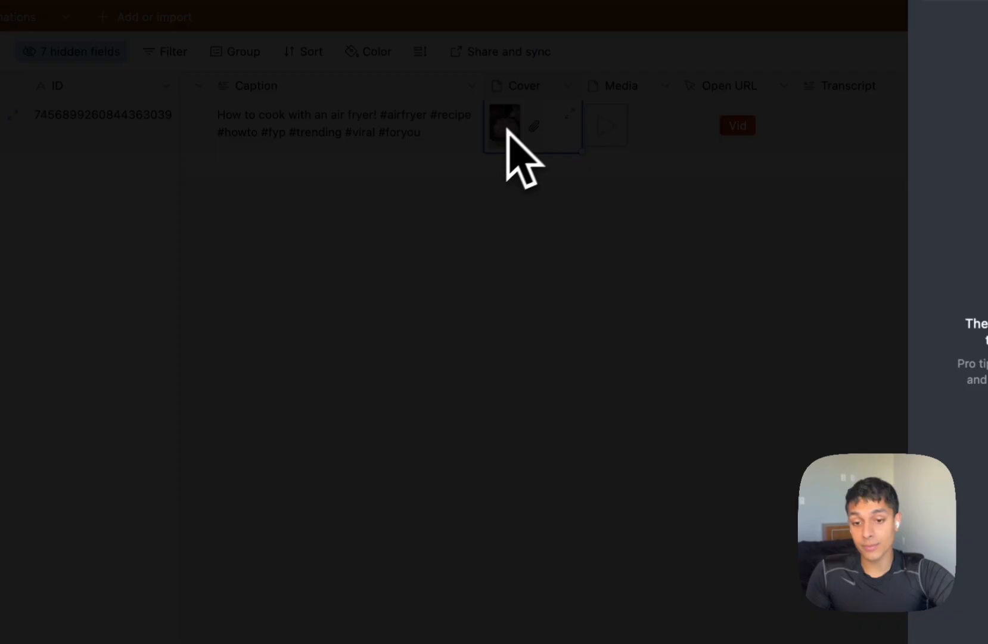
click(583, 208)
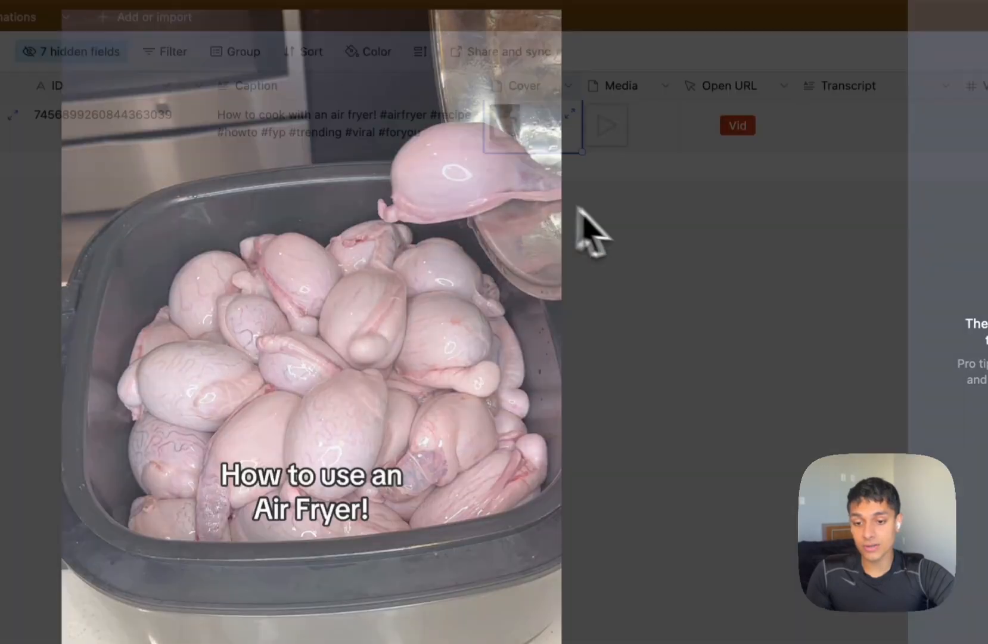
scroll(603, 119, right, 1)
double_click(603, 123)
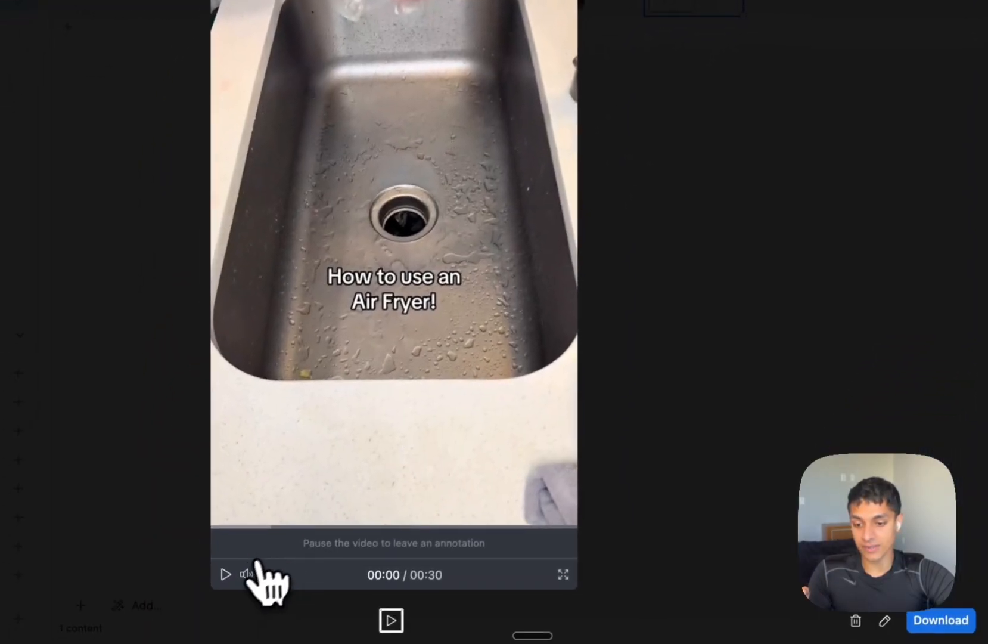
click(227, 574)
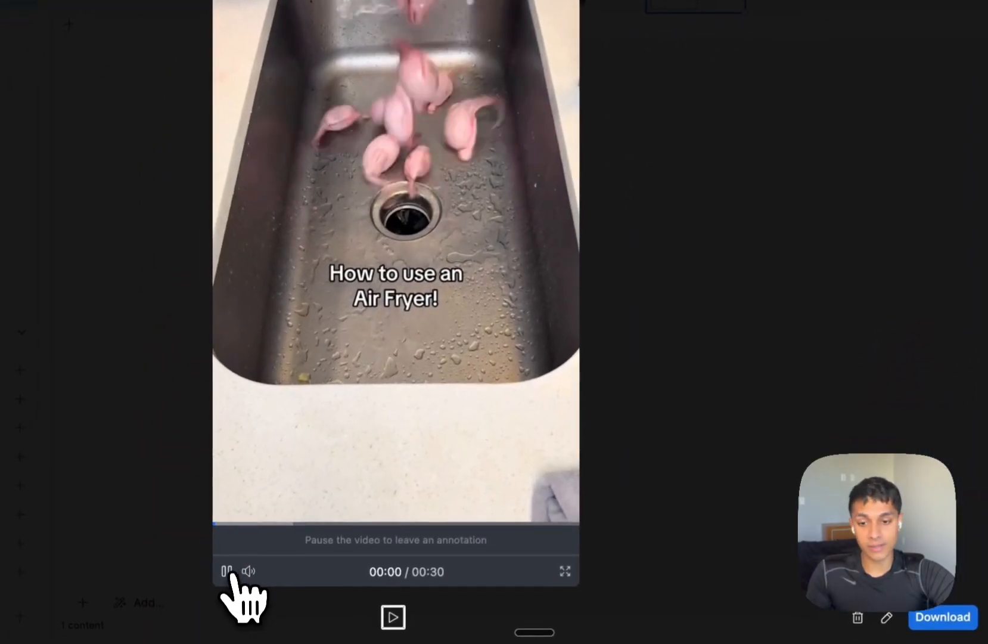
click(654, 319)
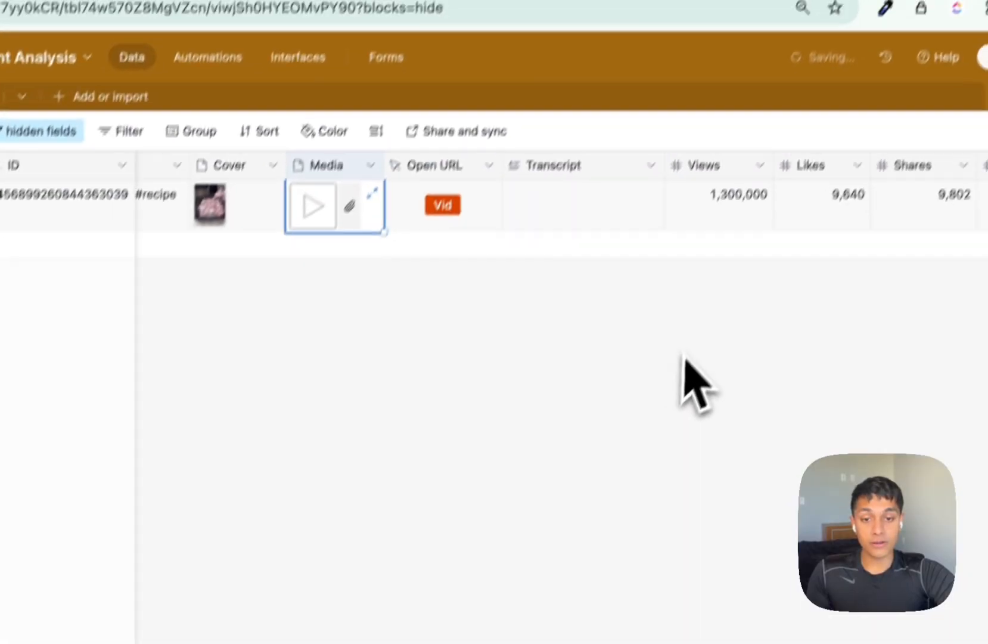
Open the original TikTok video, then scroll across to the empty Transcript and stats columns.
click(423, 254)
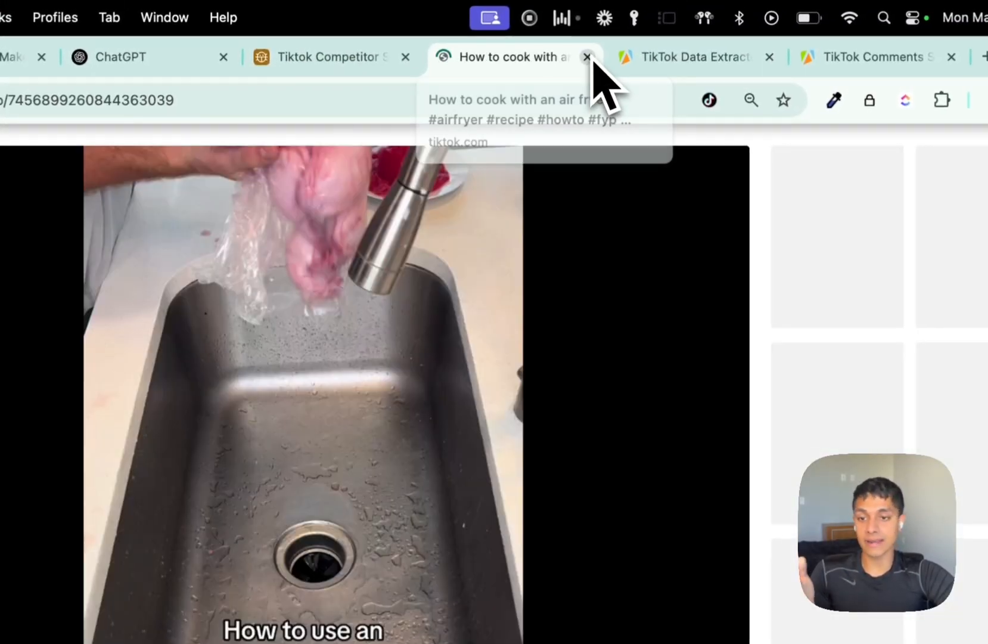
click(588, 57)
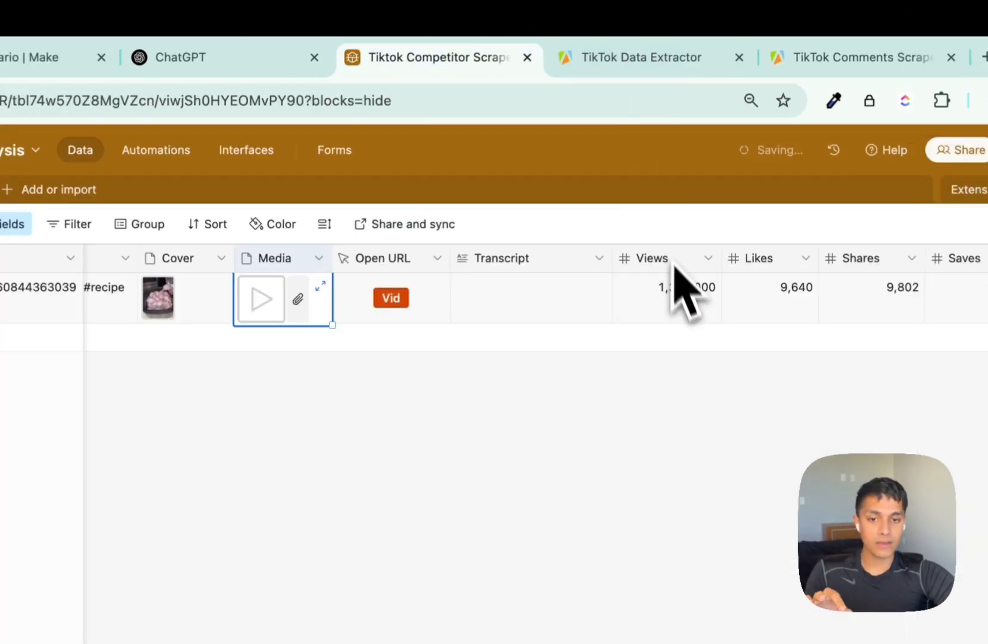
scroll(679, 310, right, 3)
click(485, 311)
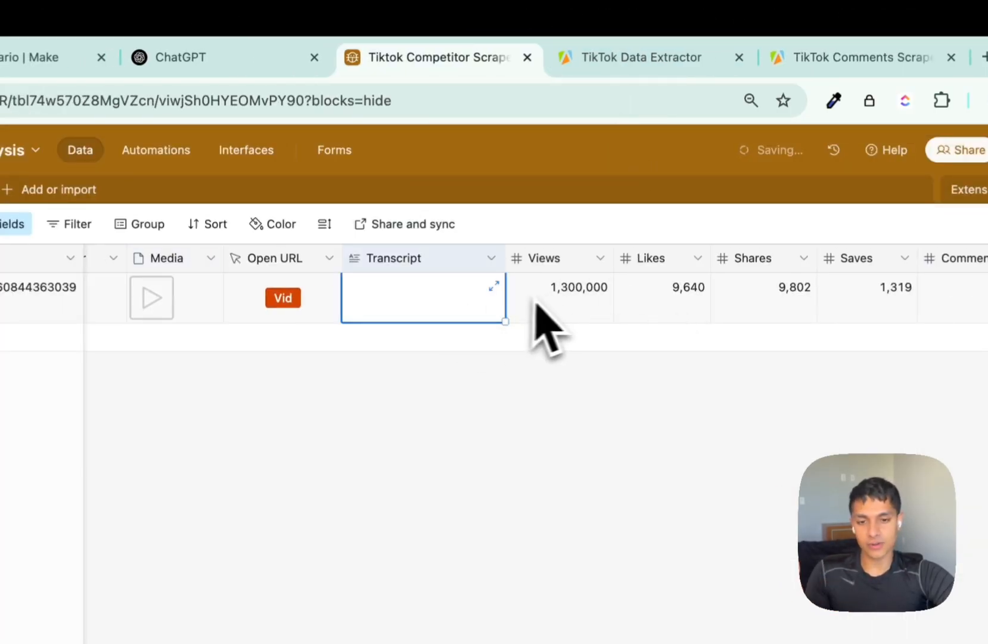
scroll(554, 307, right, 3)
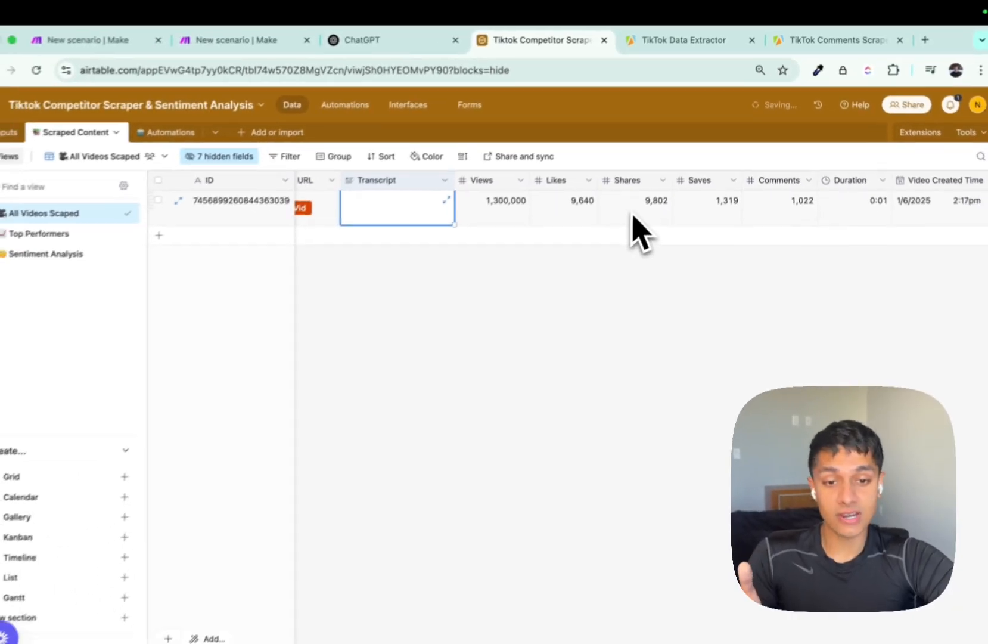
scroll(620, 292, right, 2)
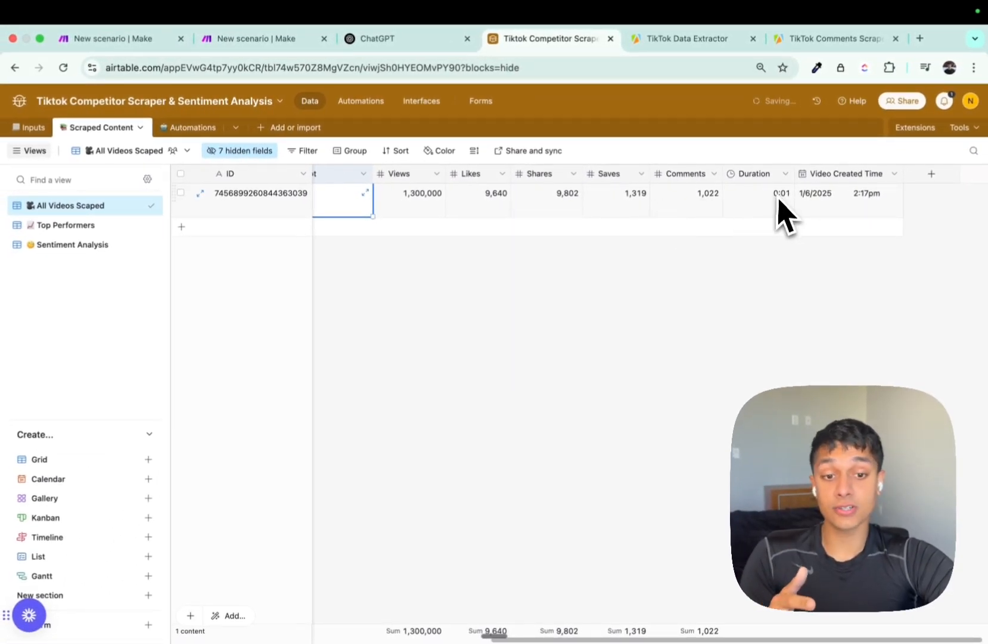
Switch to Top Performers, inspect the Top Performer formula info, then open Sentiment Analysis.
click(89, 225)
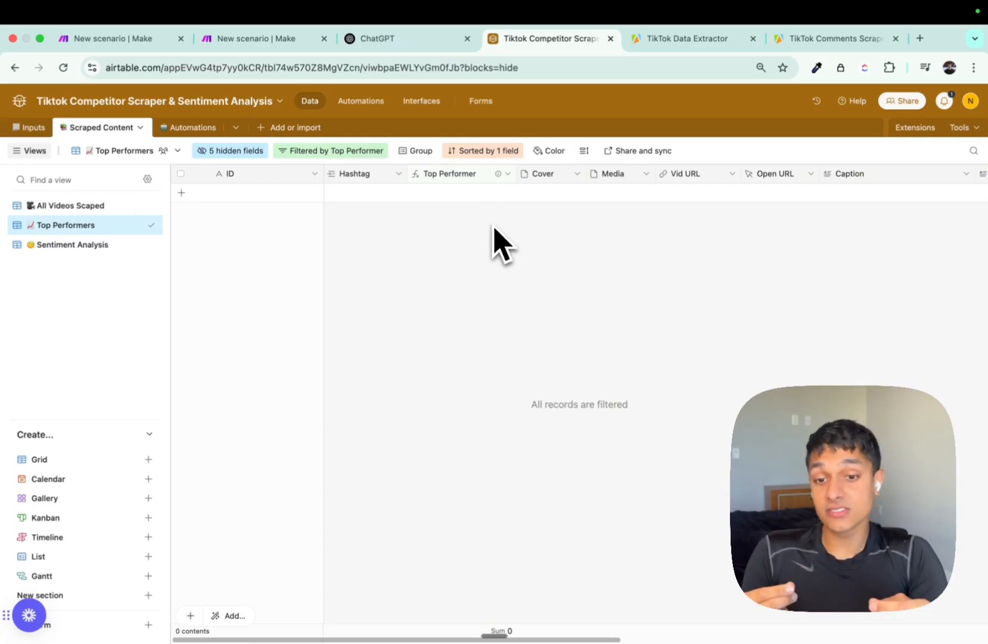
mouse_move(497, 182)
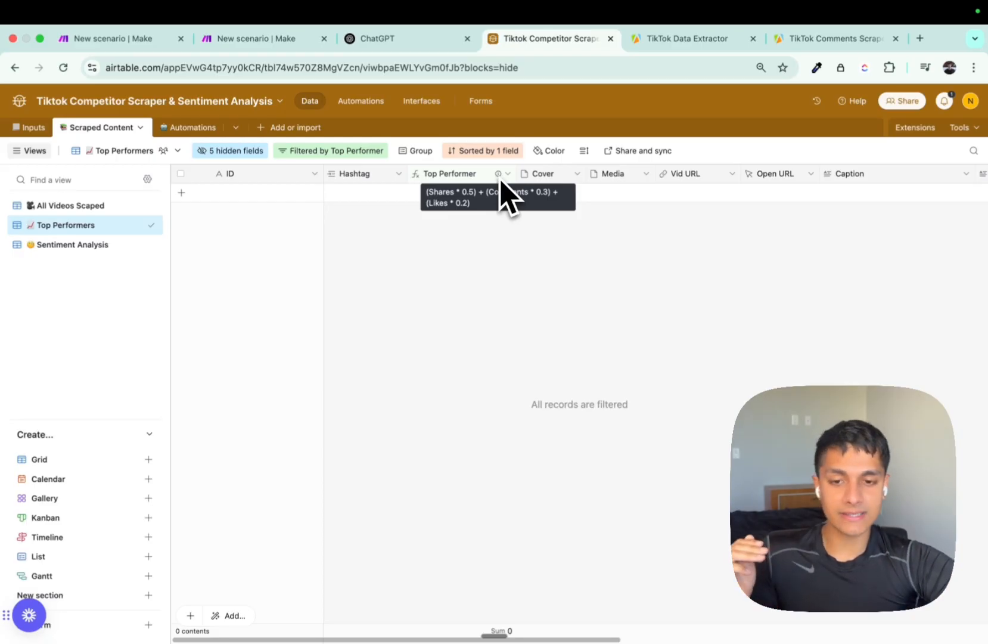
click(72, 244)
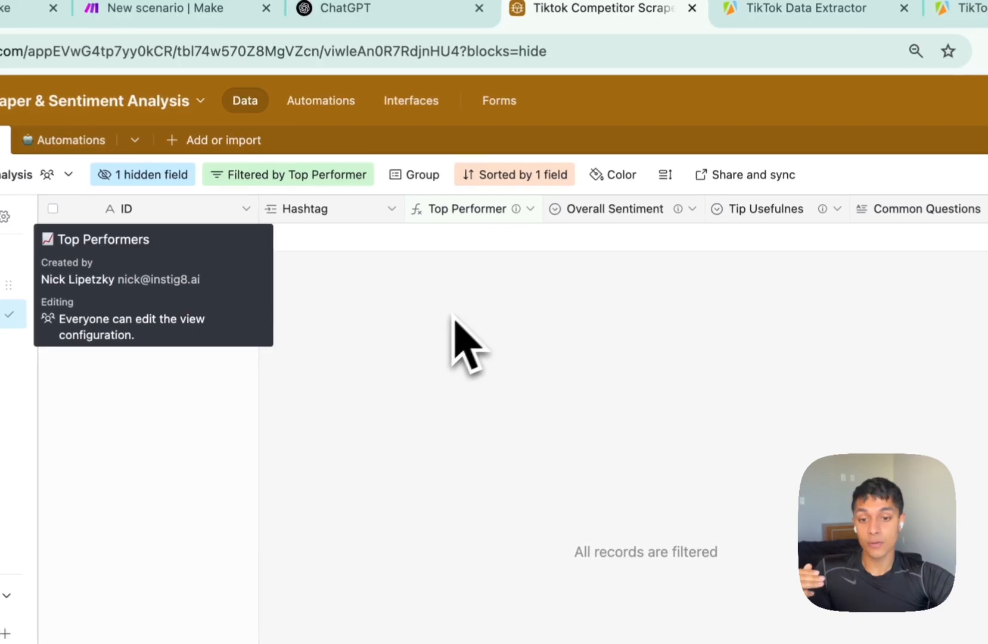
scroll(507, 316, right, 4)
mouse_move(575, 209)
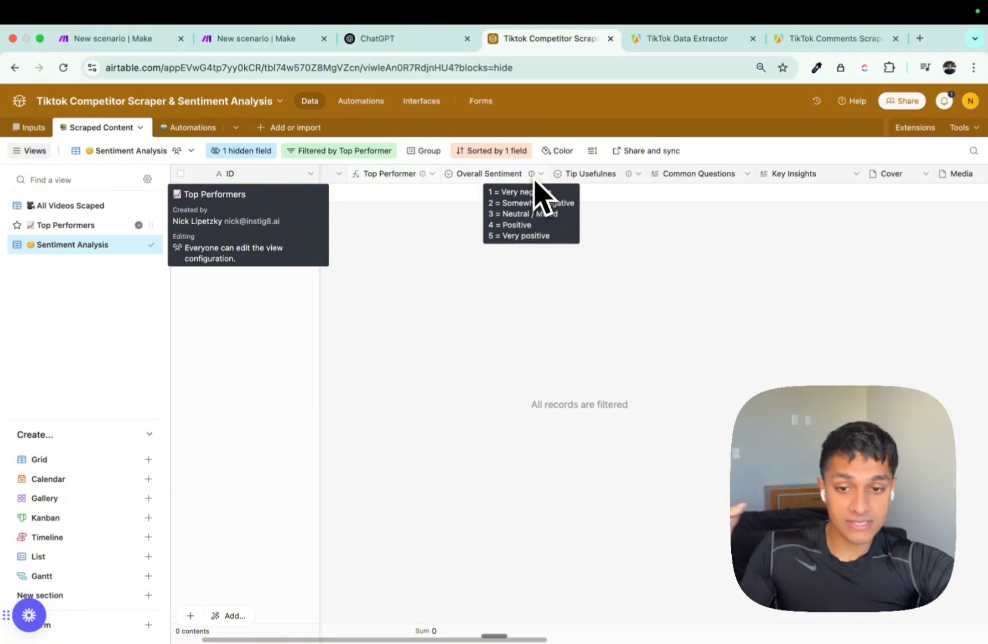
mouse_move(631, 178)
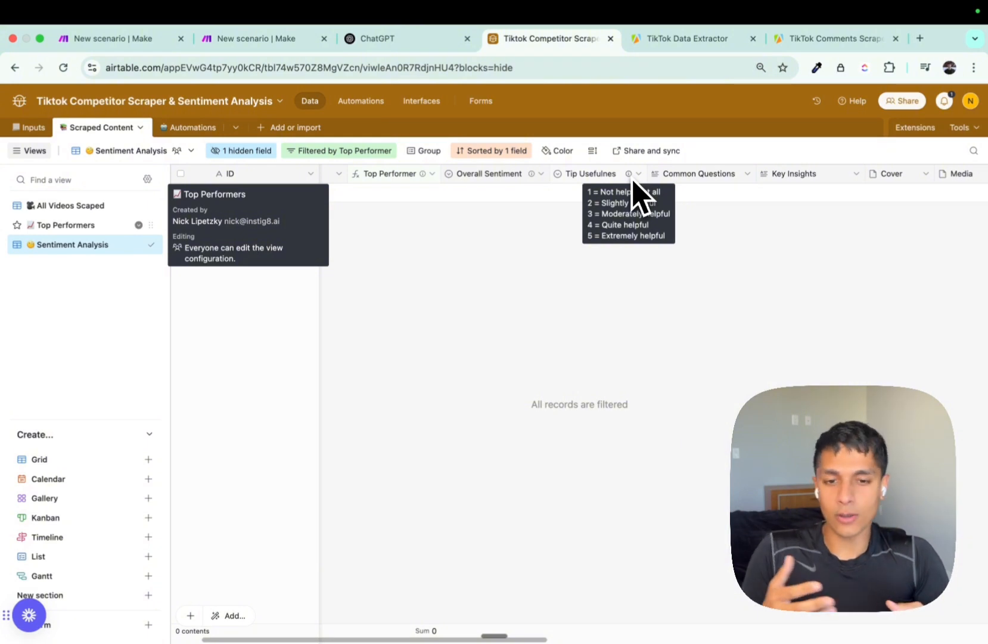
scroll(638, 194, right, 2)
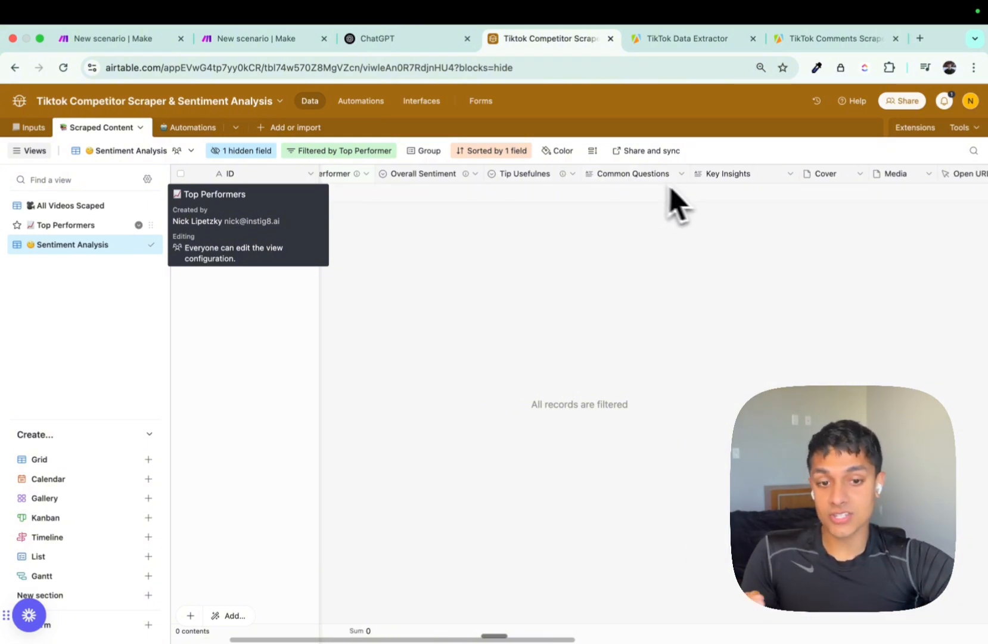
scroll(697, 193, right, 1)
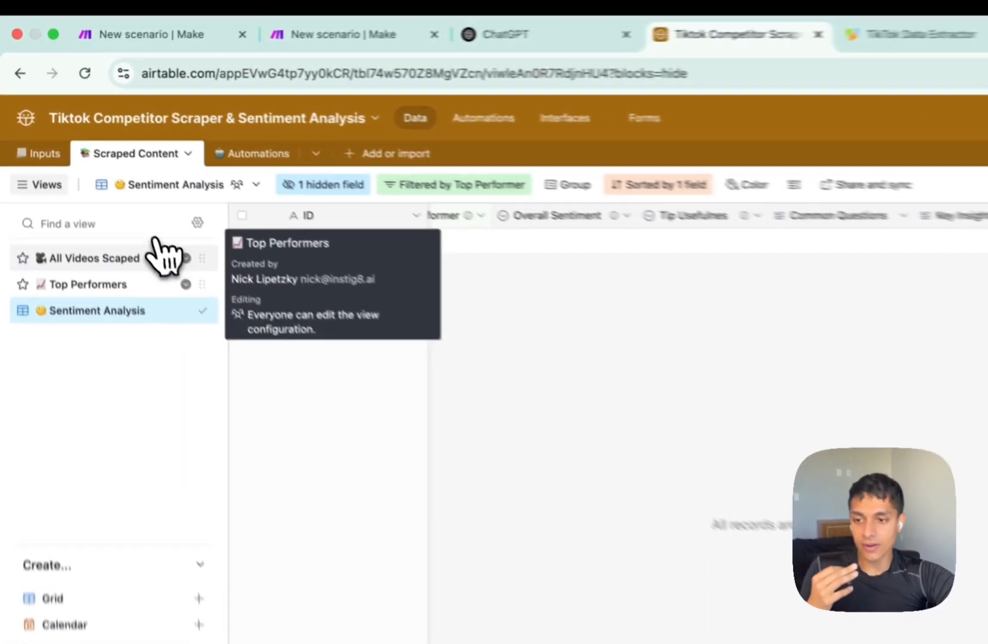
Check the Run TikTok Scraper automation entry, then switch to the TikTok Data Extractor tab.
click(84, 205)
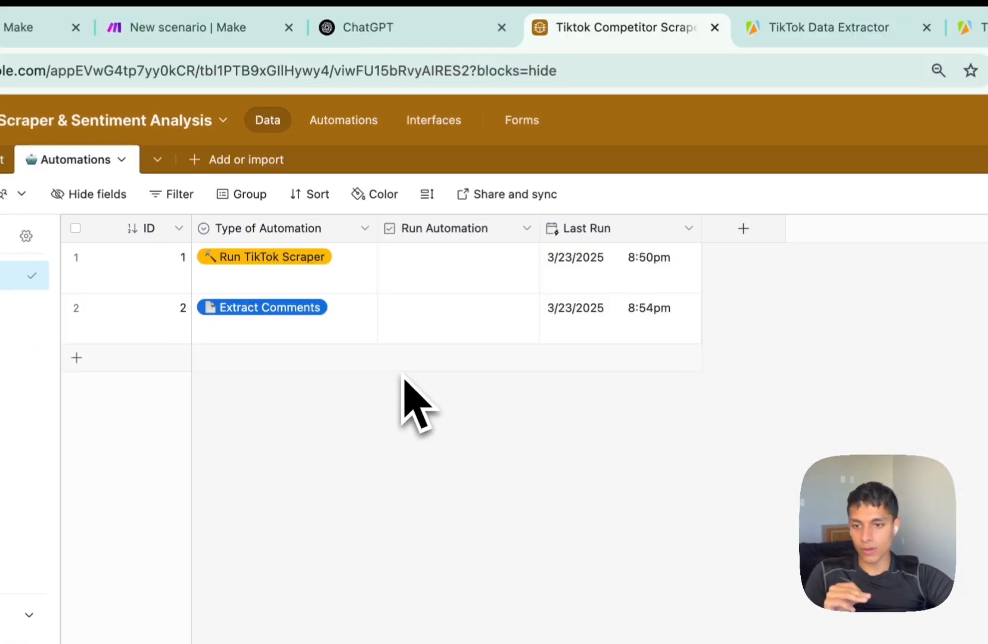
click(346, 271)
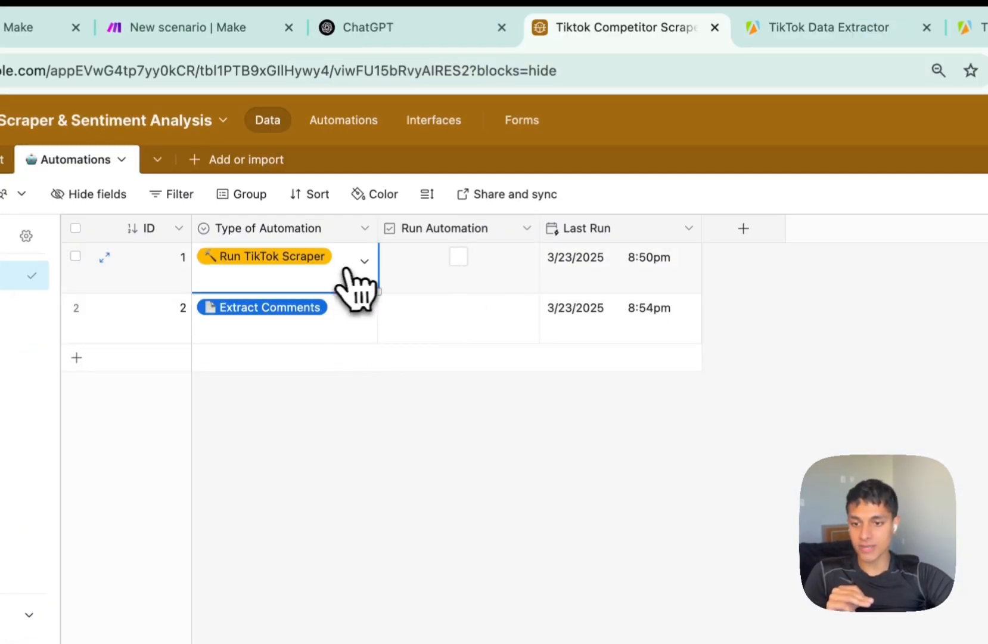
click(371, 420)
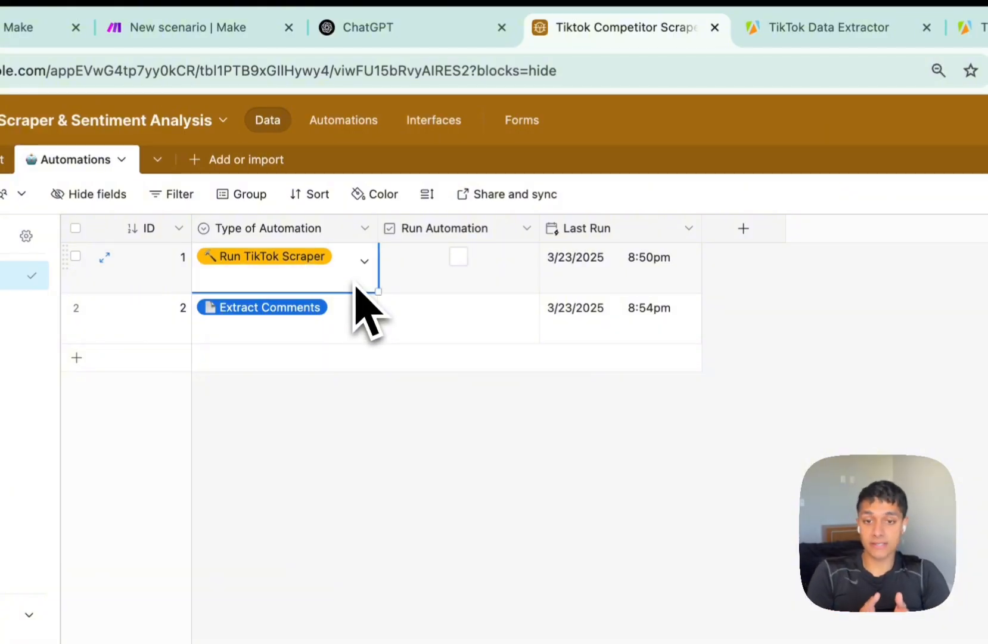
click(786, 28)
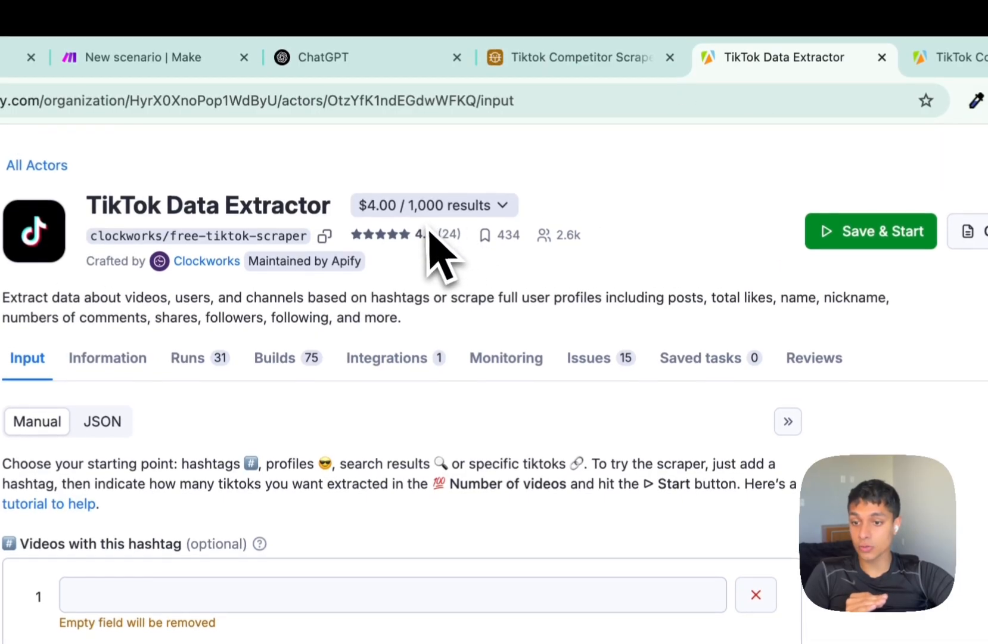
Open the TikTok Data Extractor's readme and scroll to its input field descriptions.
drag(88, 205, 331, 205)
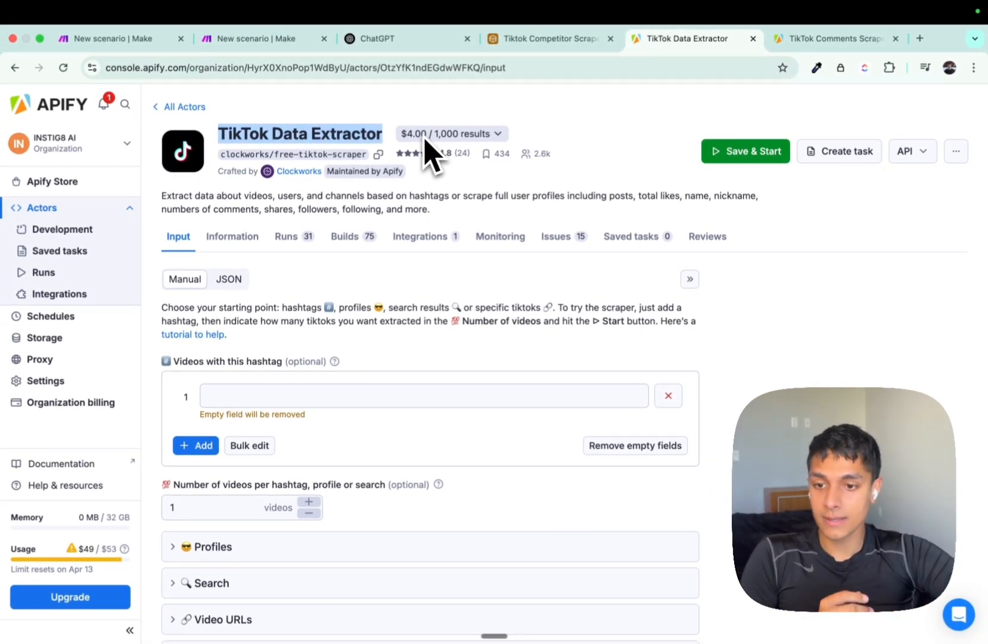
scroll(344, 200, down, 3)
click(233, 161)
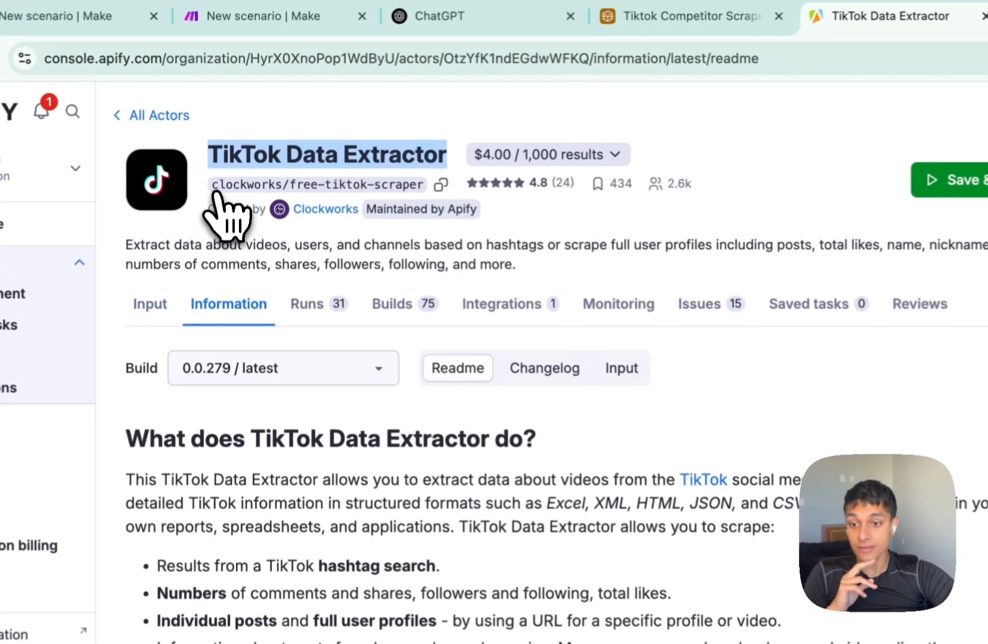
scroll(344, 357, down, 3)
click(628, 221)
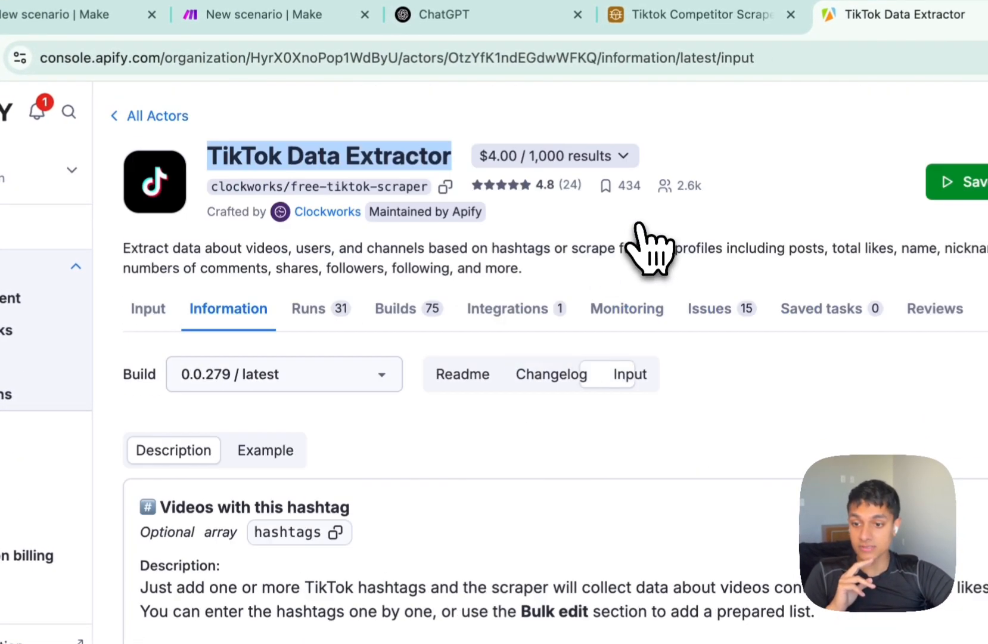
scroll(650, 248, down, 5)
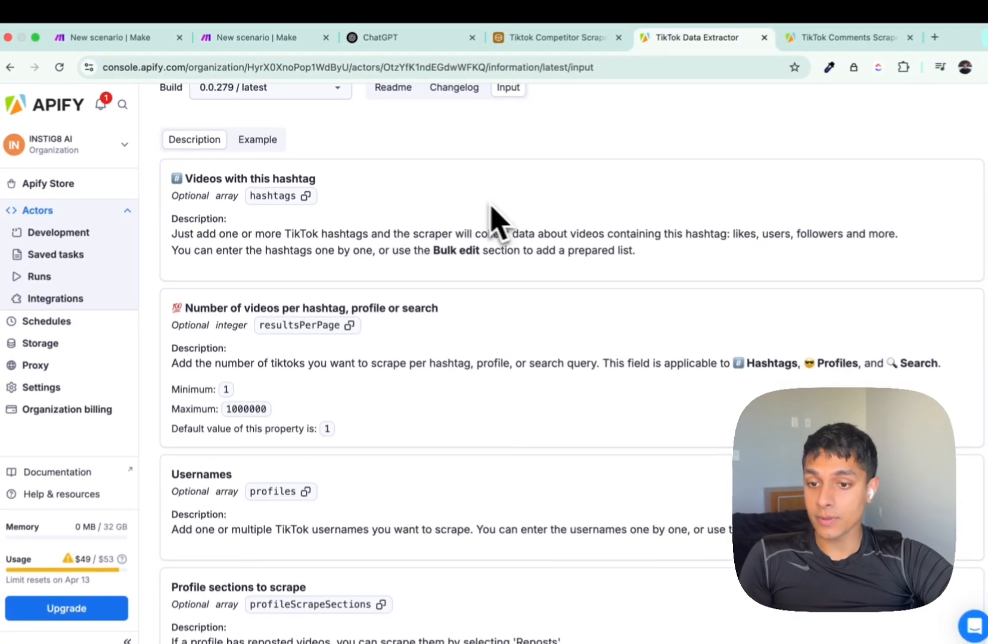
scroll(620, 280, down, 2)
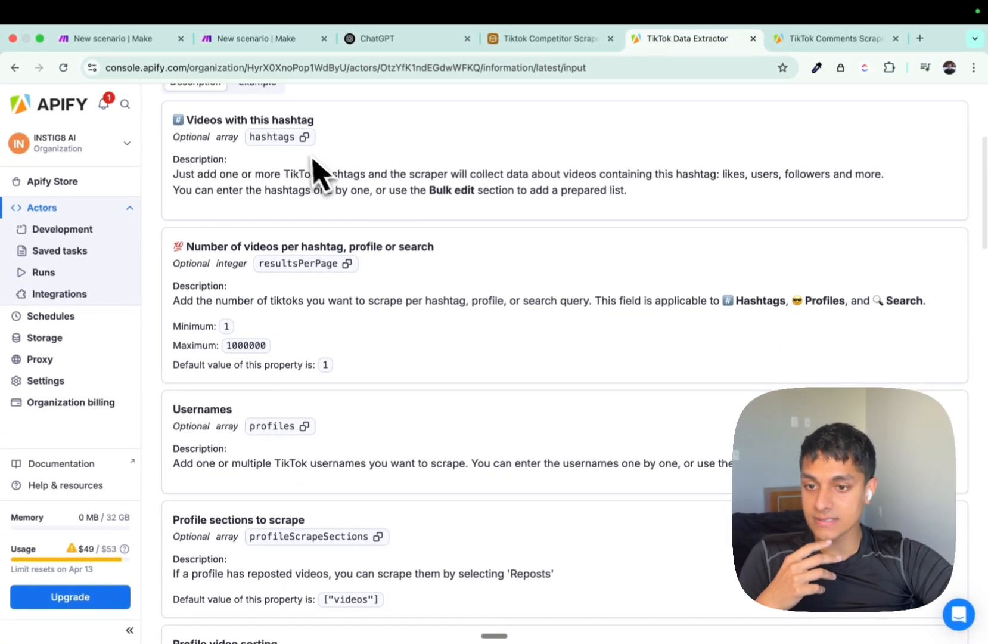
scroll(309, 160, down, 2)
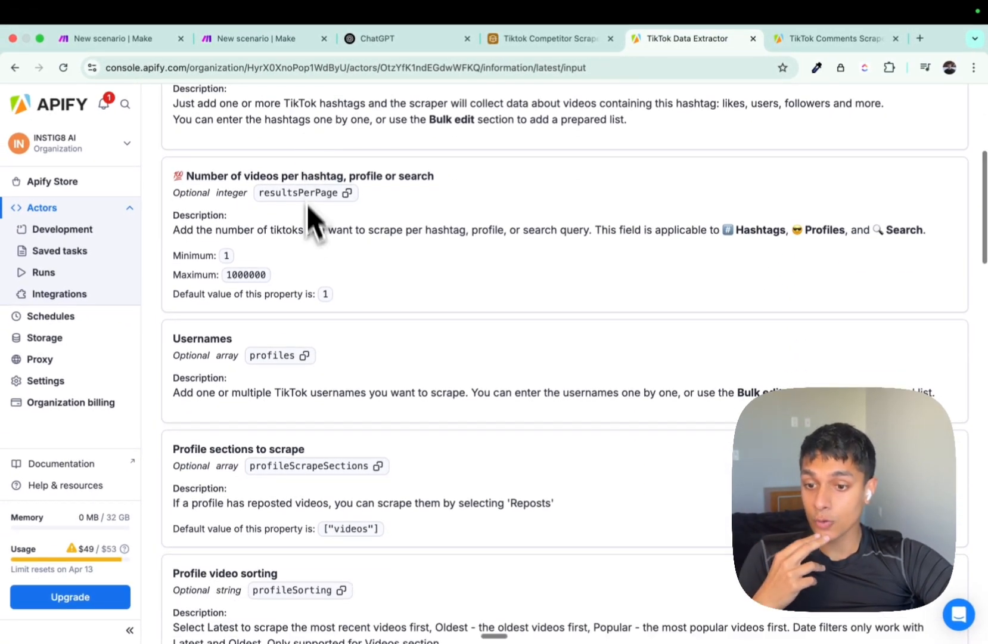
scroll(308, 203, down, 5)
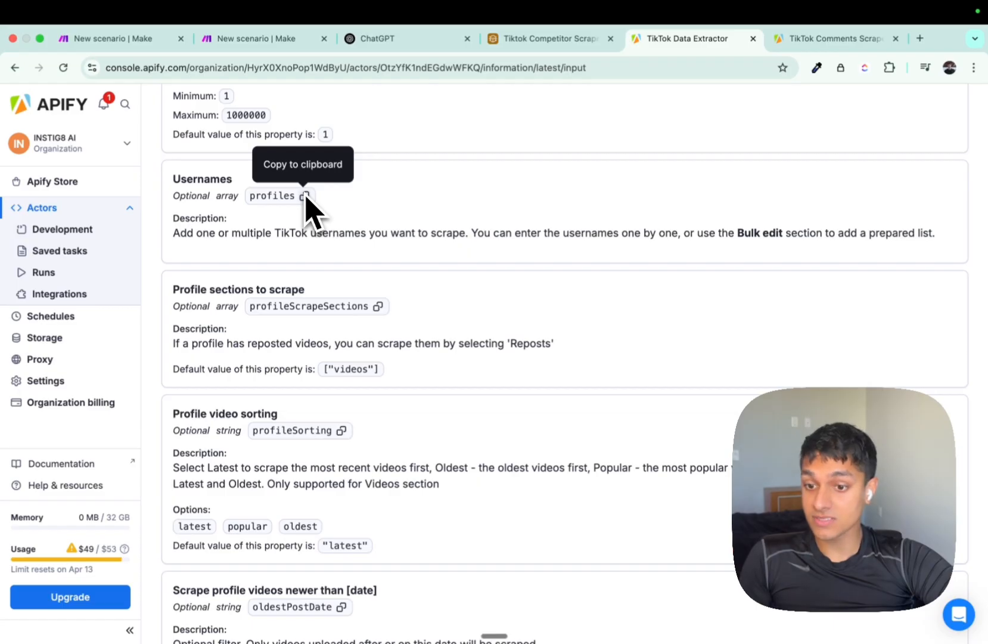
scroll(309, 215, down, 12)
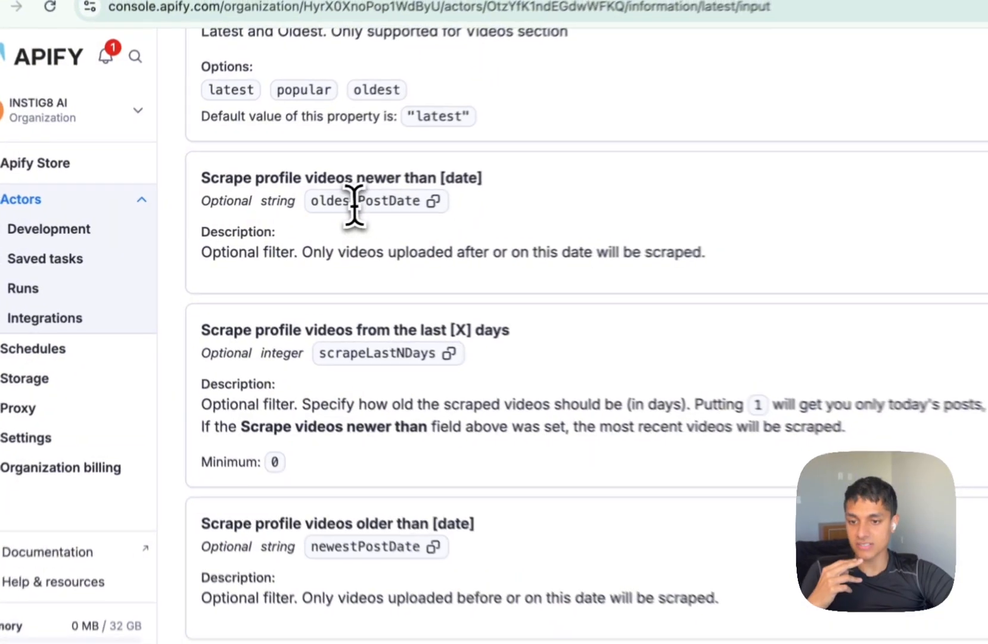
Read the oldestPostDate and scrapeLastNDays input options, then return to the Airtable tab.
double_click(284, 209)
scroll(284, 213, down, 3)
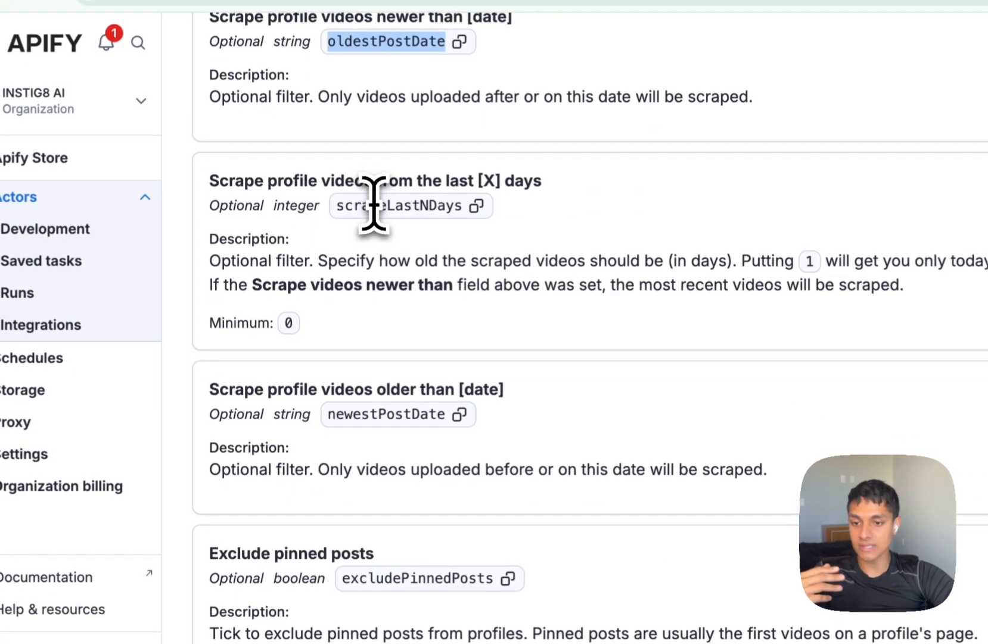
click(297, 215)
scroll(403, 382, down, 2)
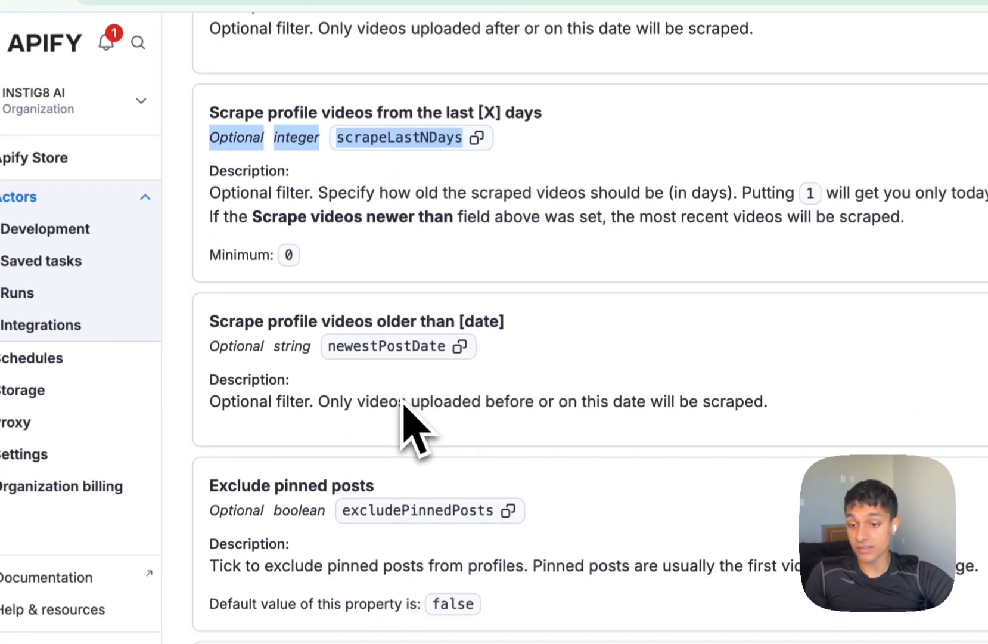
drag(396, 346, 394, 365)
scroll(396, 365, down, 6)
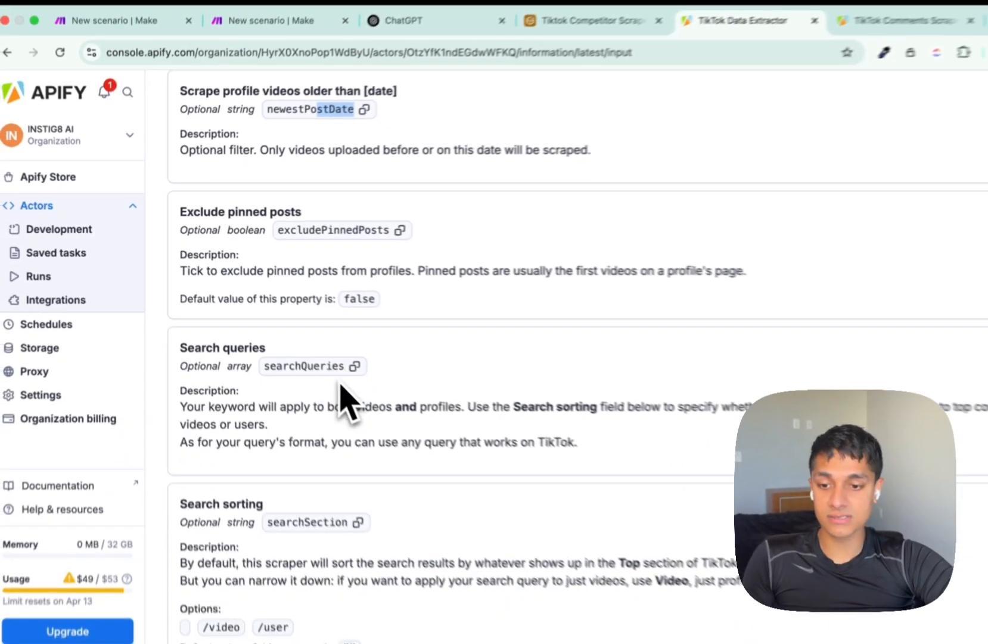
scroll(305, 349, down, 4)
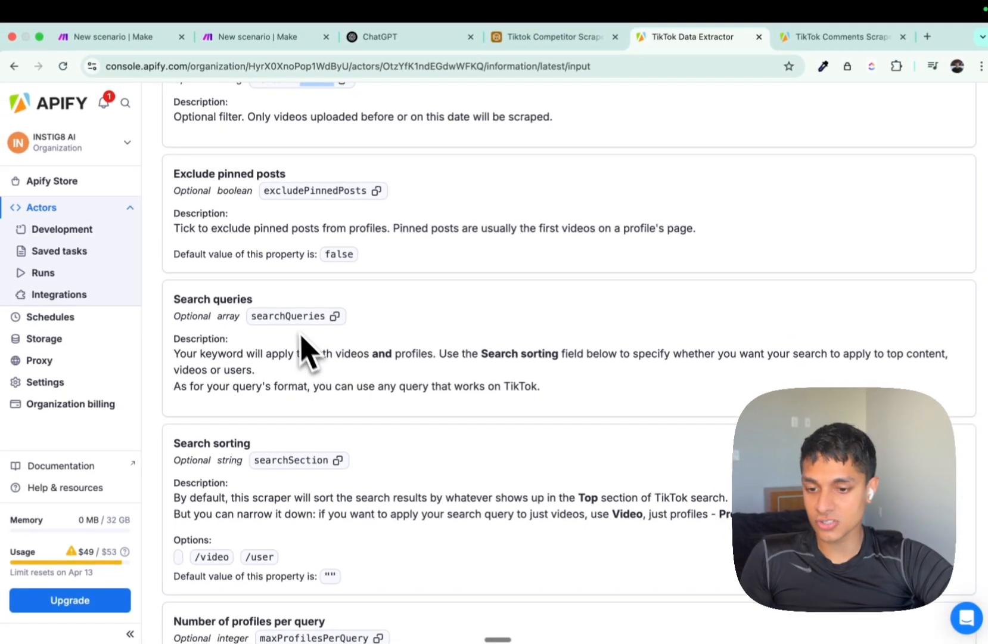
scroll(305, 310, down, 10)
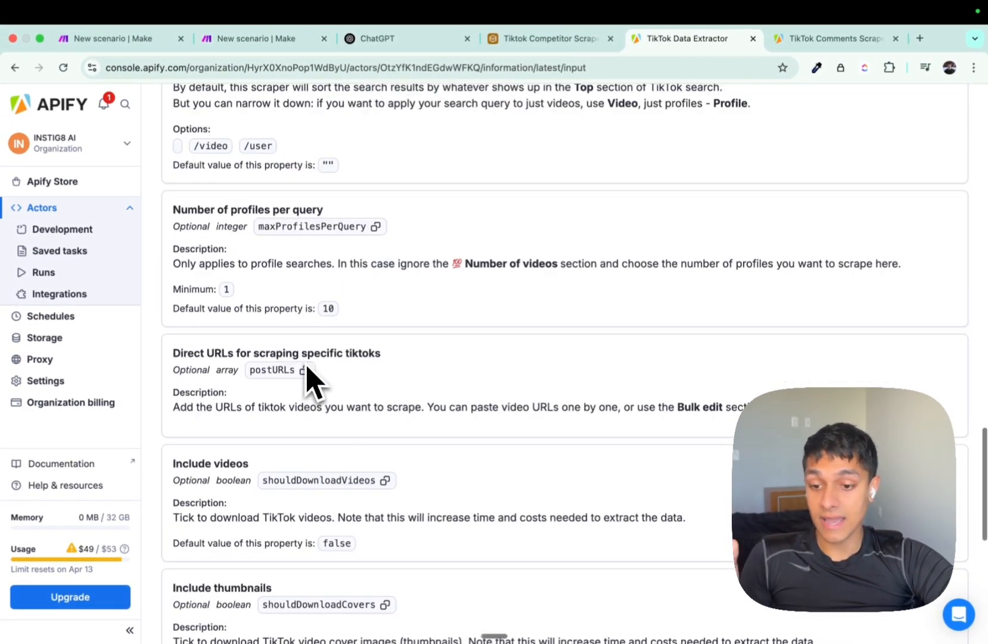
scroll(309, 380, down, 2)
scroll(308, 379, up, 20)
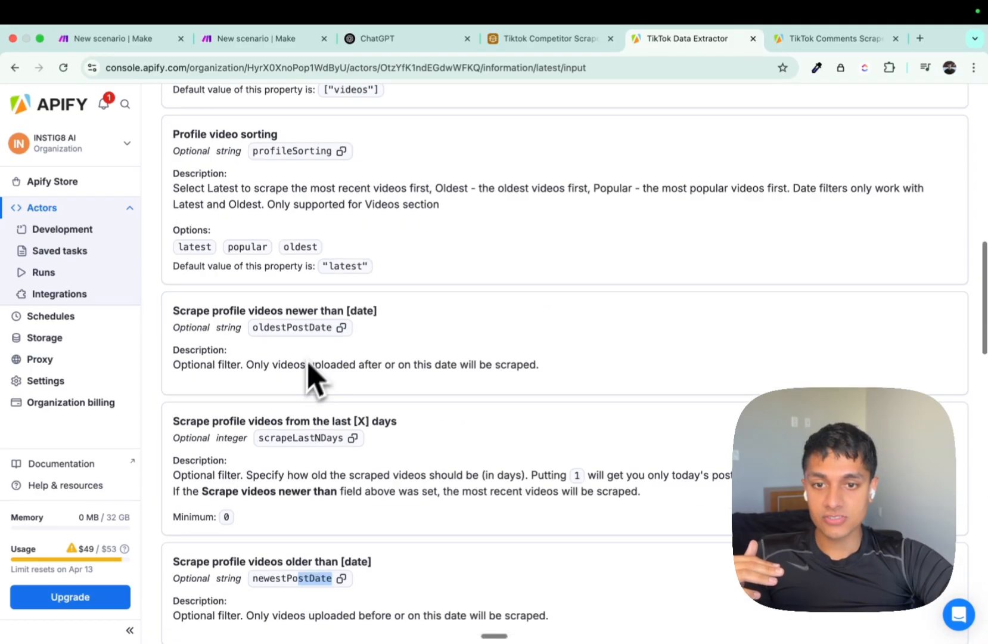
click(539, 38)
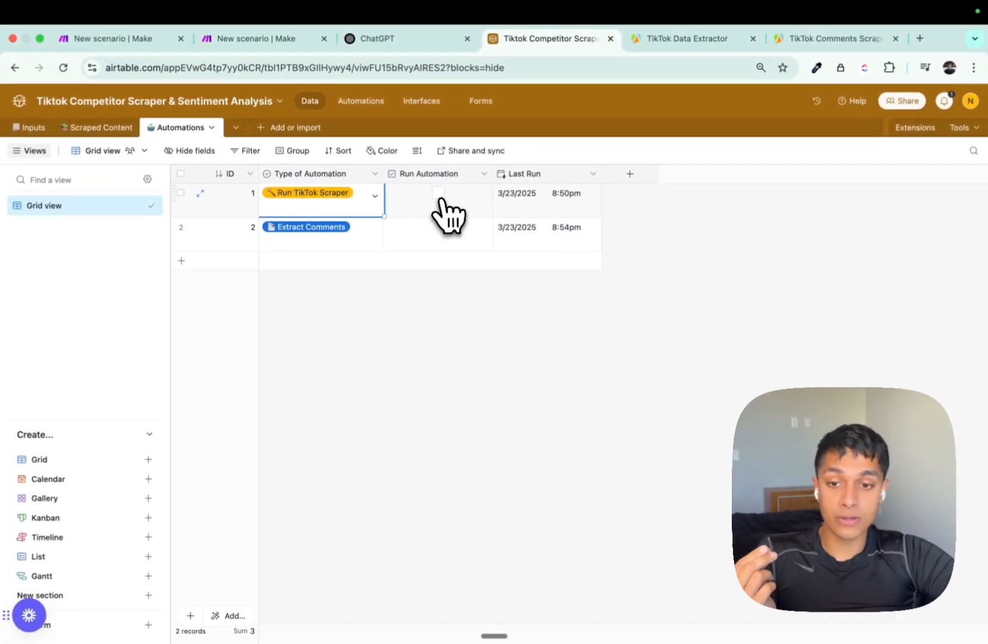
Tick Run Automation for Run TikTok Scraper and delete the stray sixth elo row from Inputs.
click(439, 193)
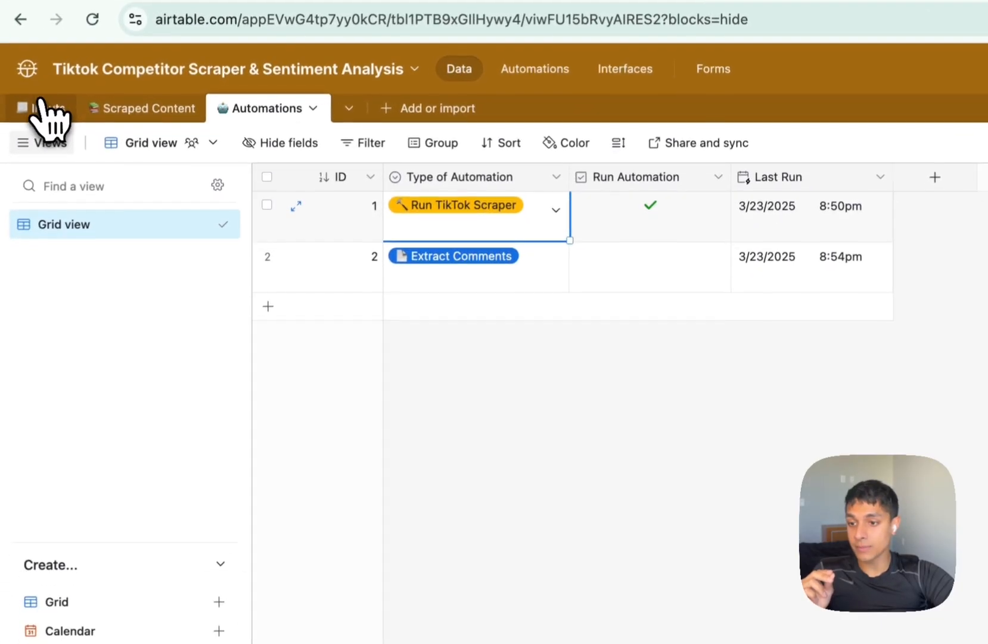
click(22, 189)
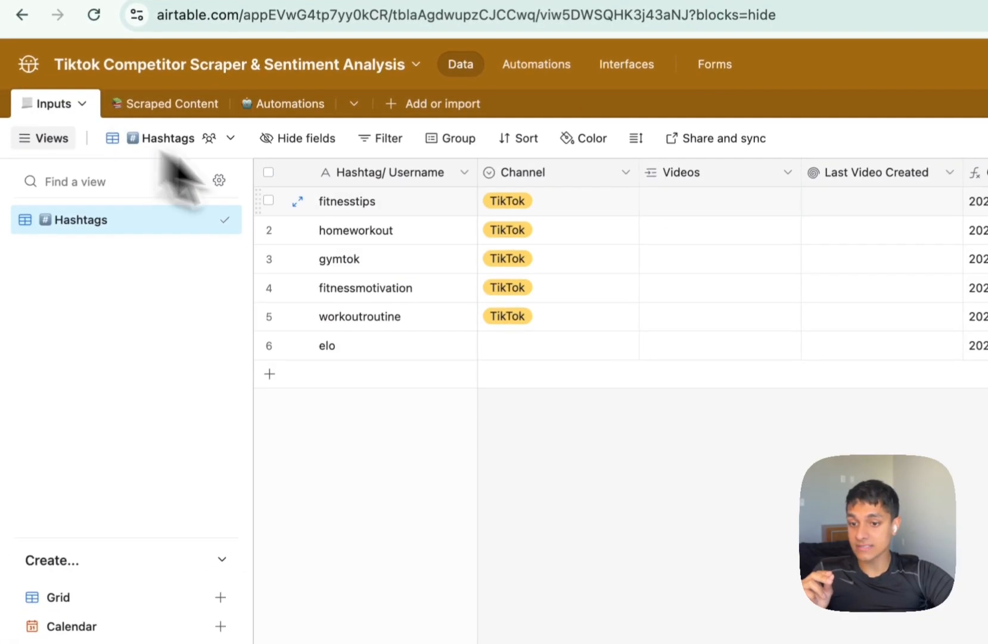
click(382, 344)
right_click(382, 357)
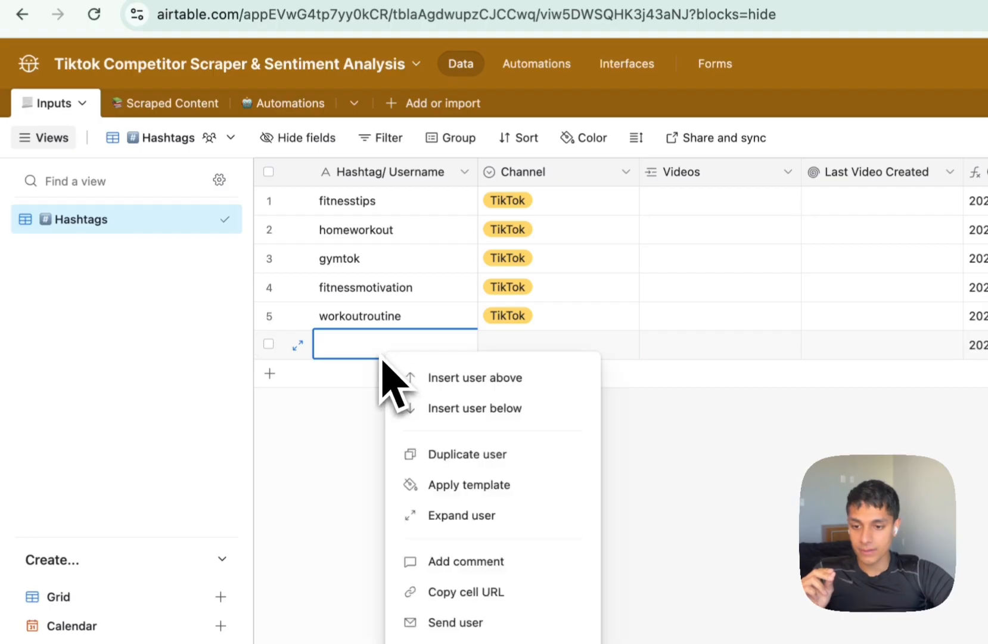
click(489, 643)
drag(333, 108, 327, 239)
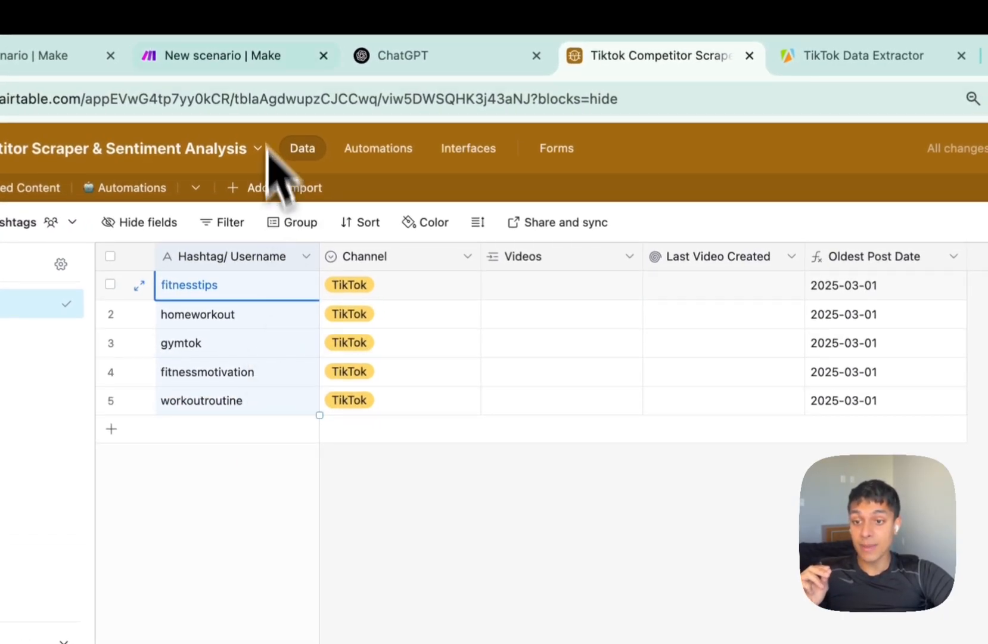
Reorder the browser tabs and open the base's automations page.
click(247, 60)
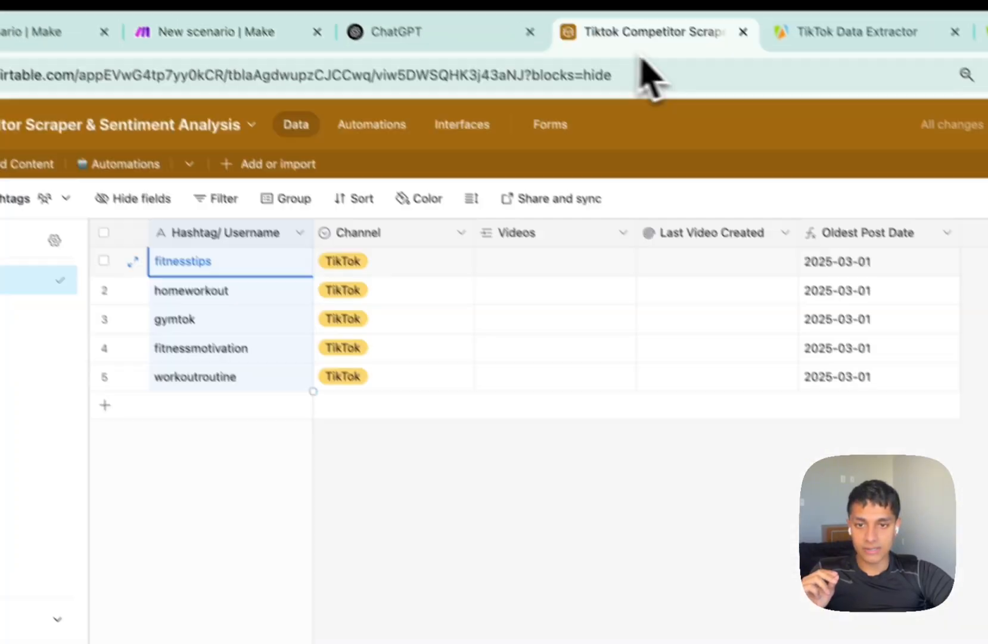
drag(642, 58, 448, 46)
click(377, 127)
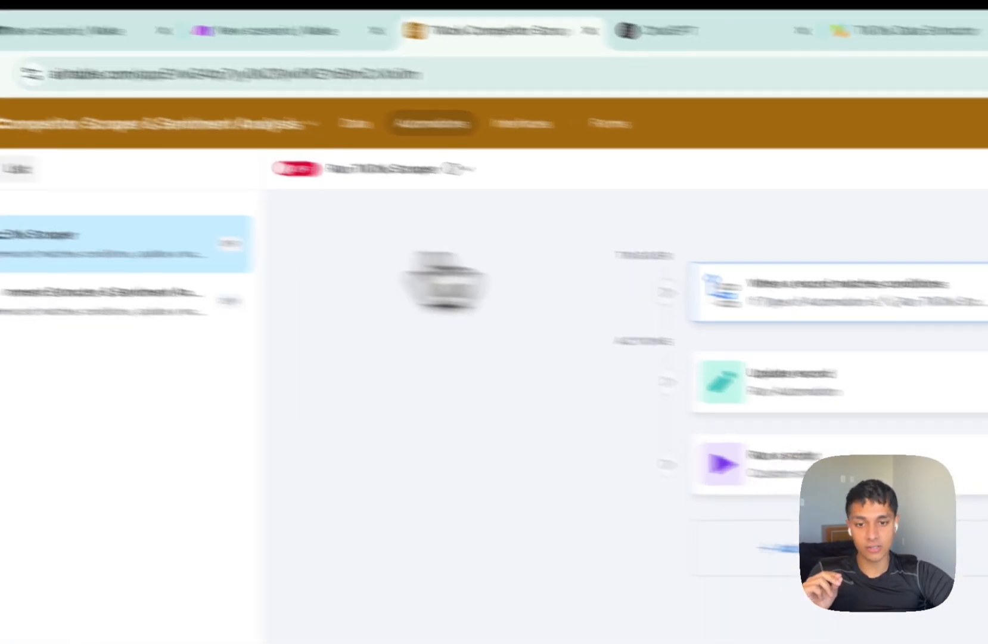
Make the Update record action set Run Automation, then view the Run a script step's code.
click(809, 289)
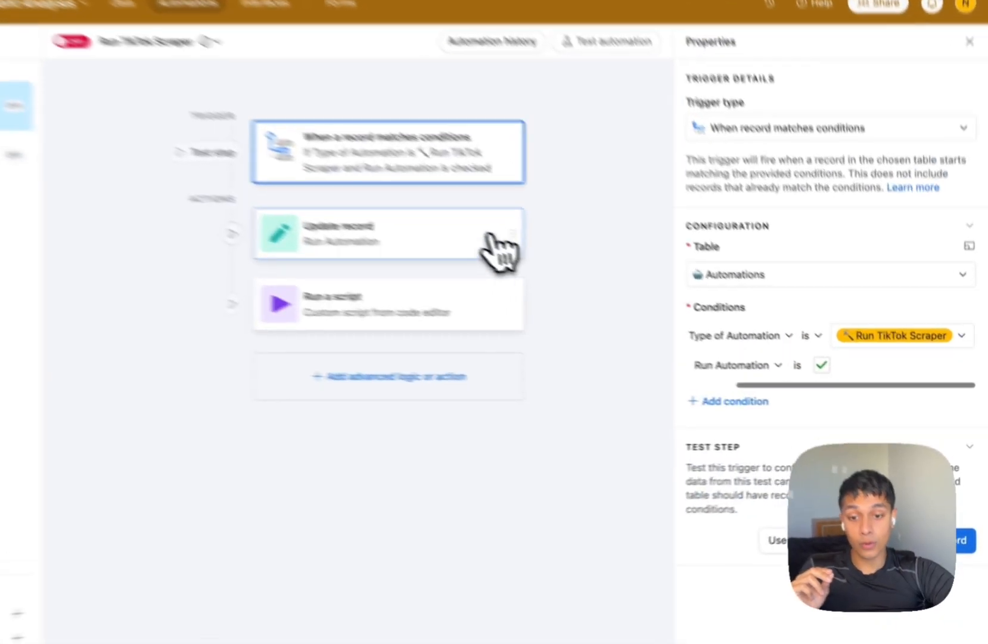
click(584, 287)
click(800, 496)
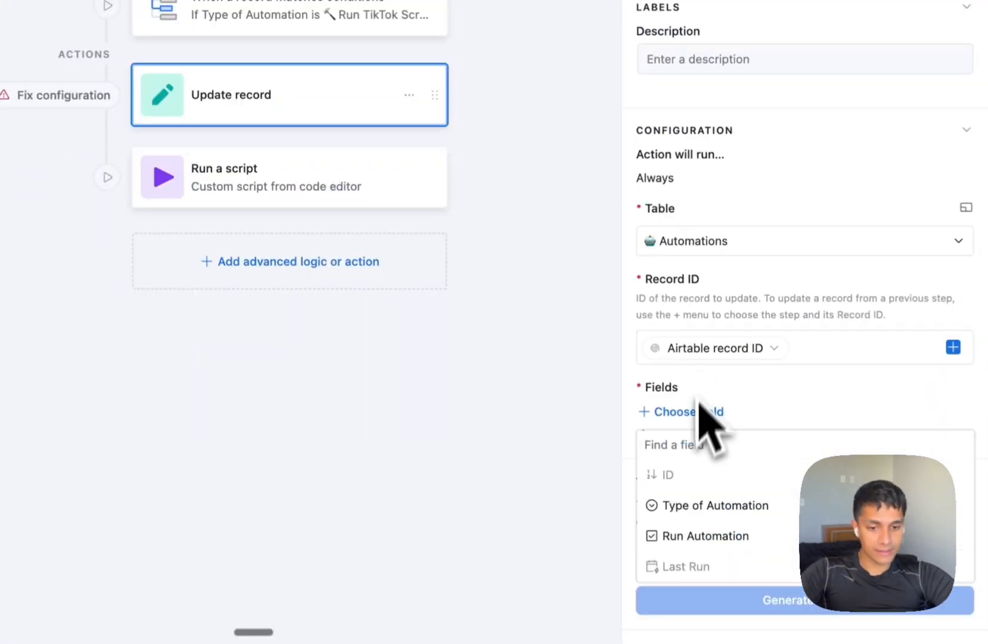
click(708, 535)
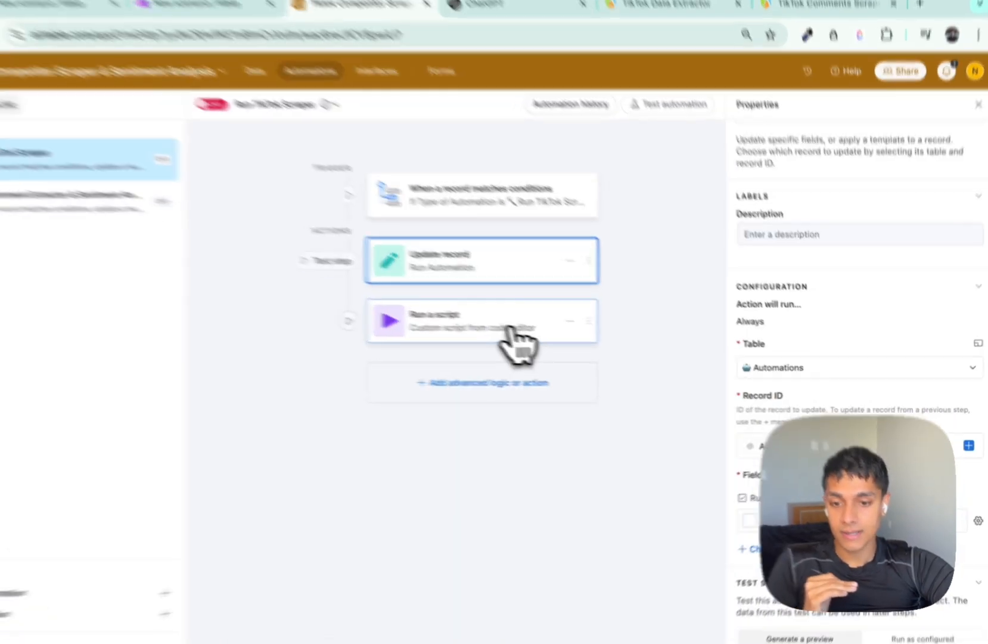
click(549, 341)
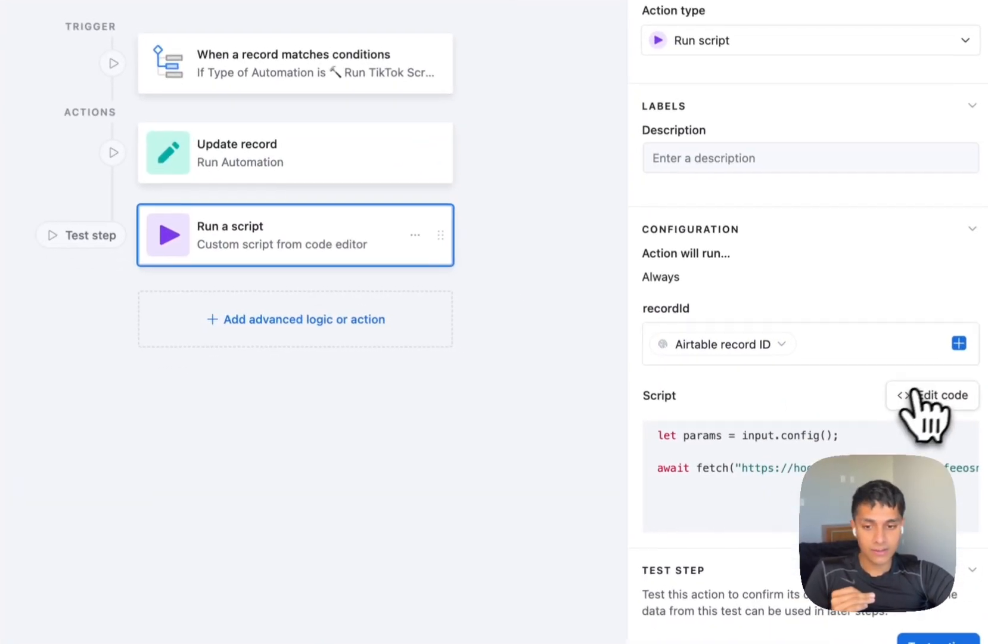
click(954, 439)
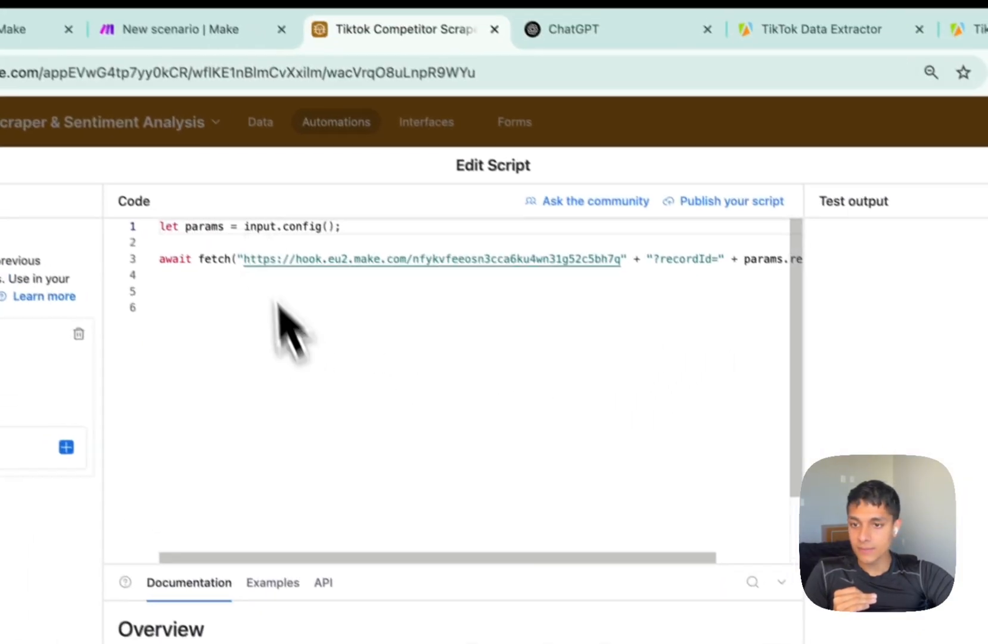
Add an Airtable Watch Responses trigger with a new webhook, My Airtable webhook, and copy its address.
click(188, 30)
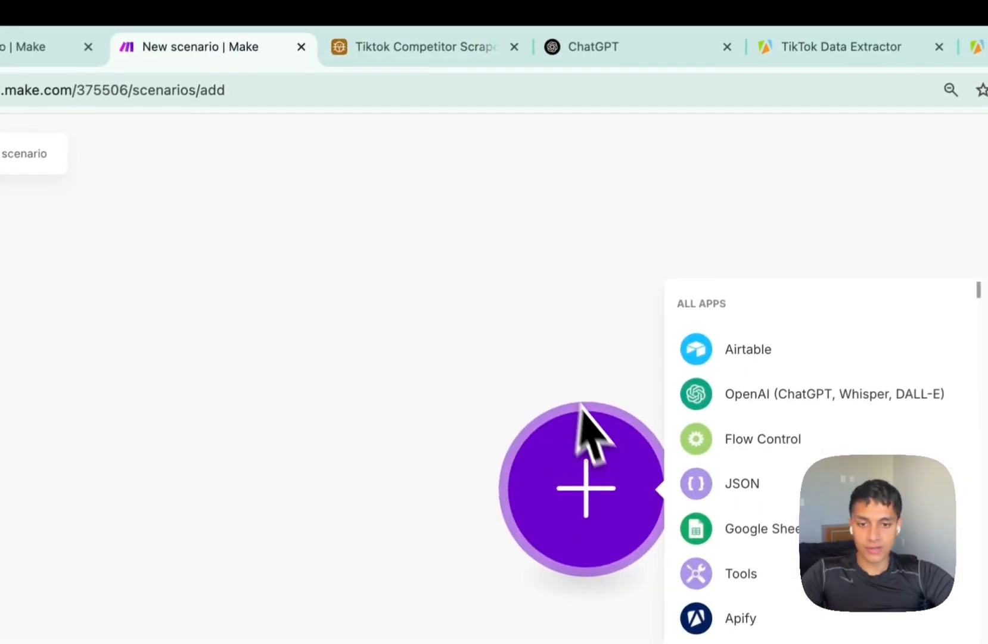
click(724, 347)
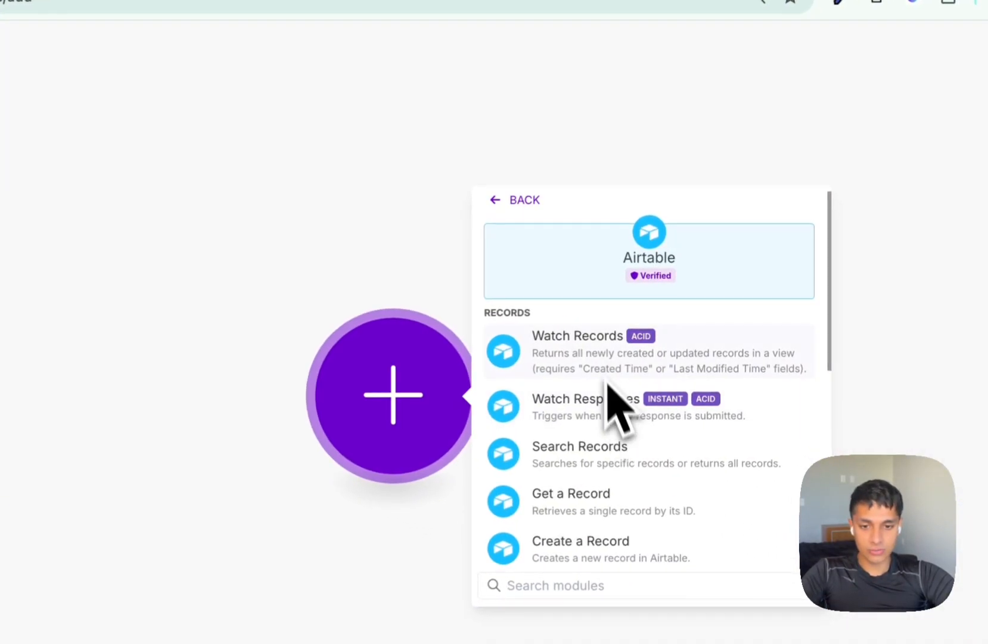
click(601, 400)
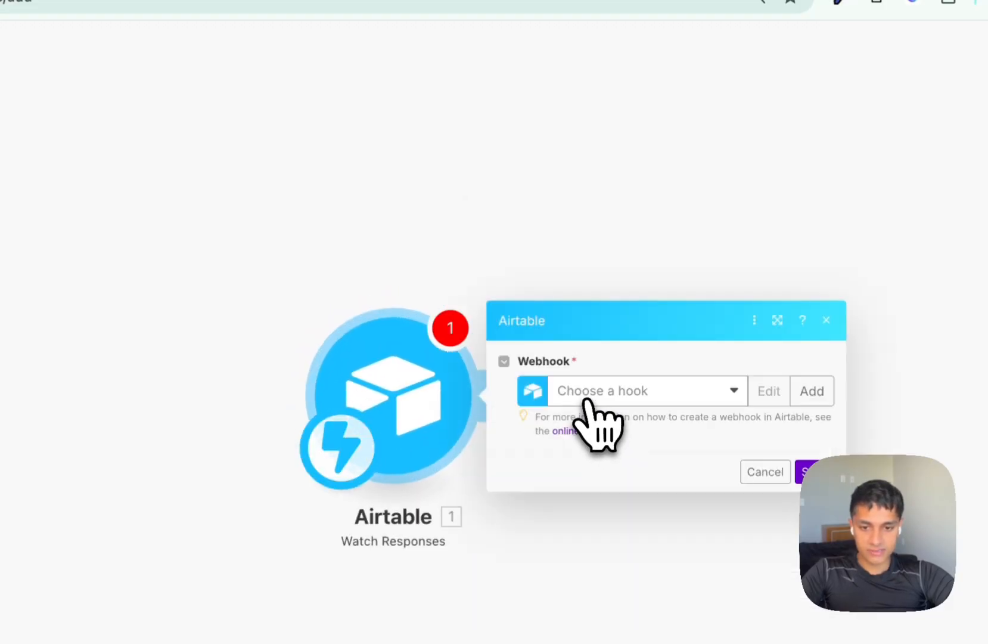
click(593, 395)
click(810, 397)
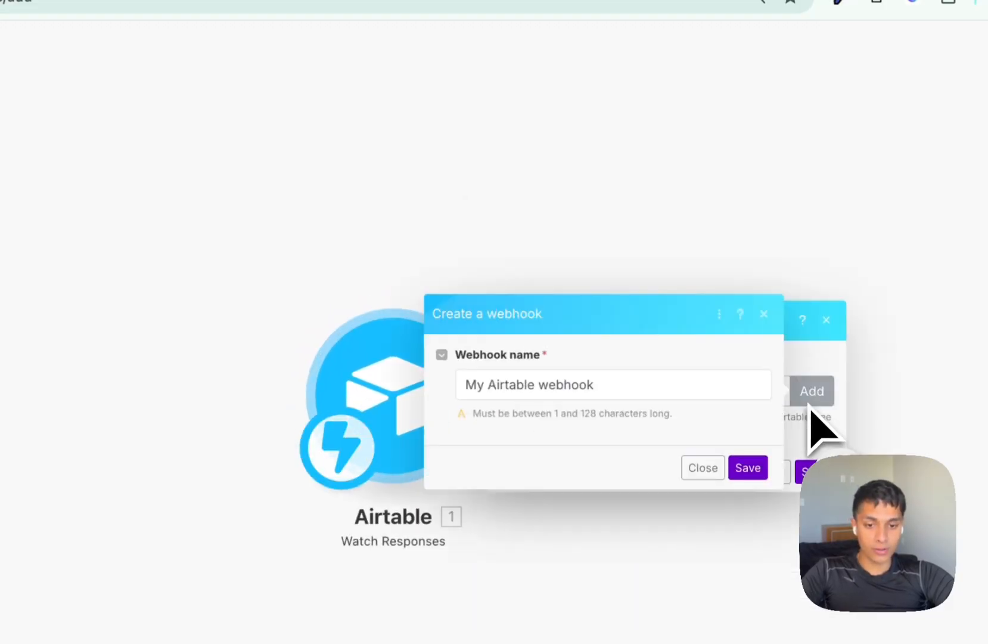
click(748, 468)
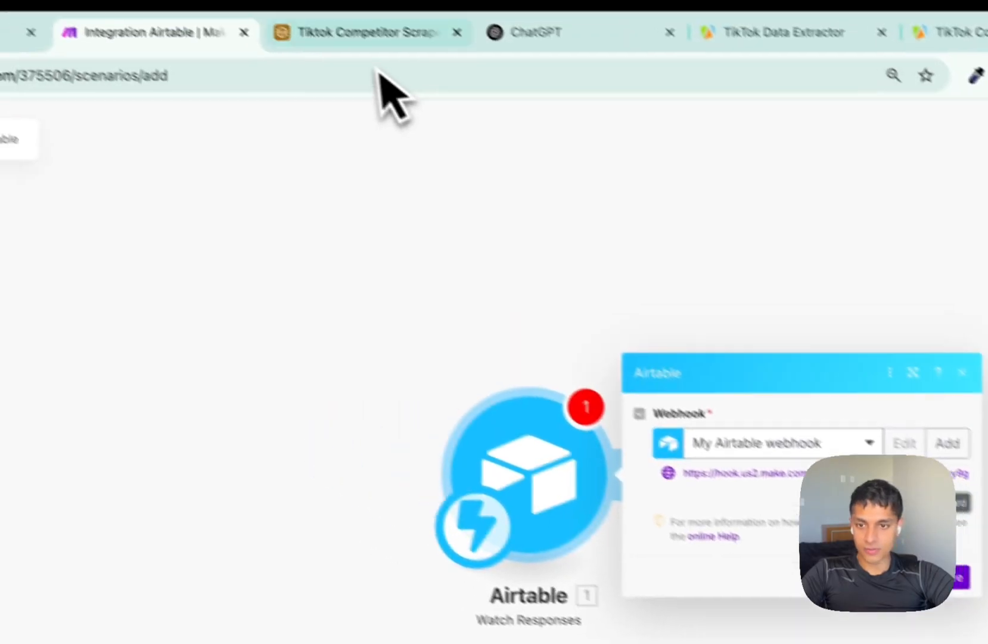
click(393, 37)
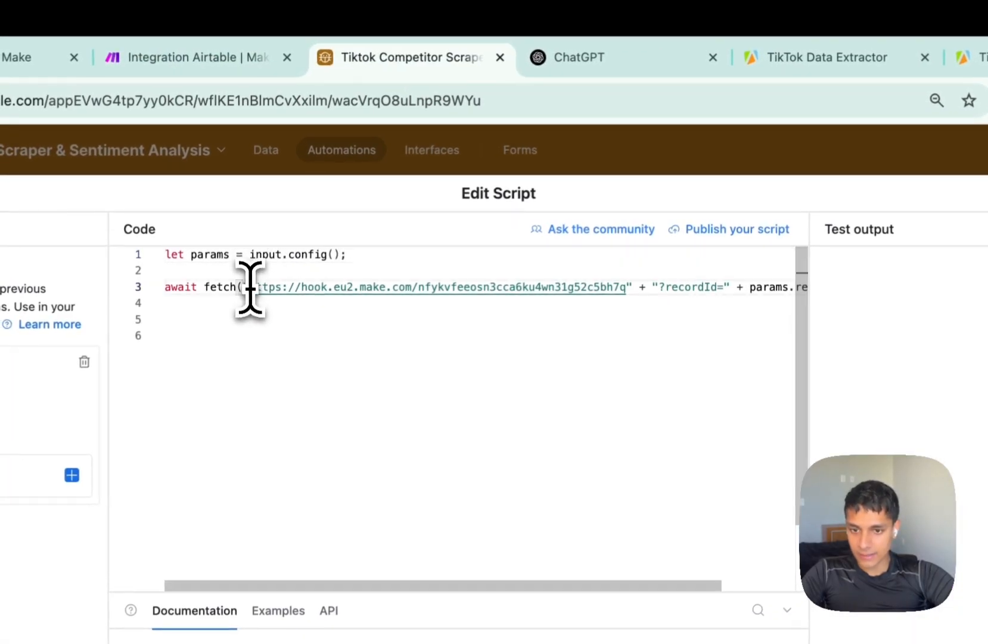
Replace the old webhook URL in the script's fetch() call with the new Make address.
drag(250, 288, 624, 285)
key(BackSpace)
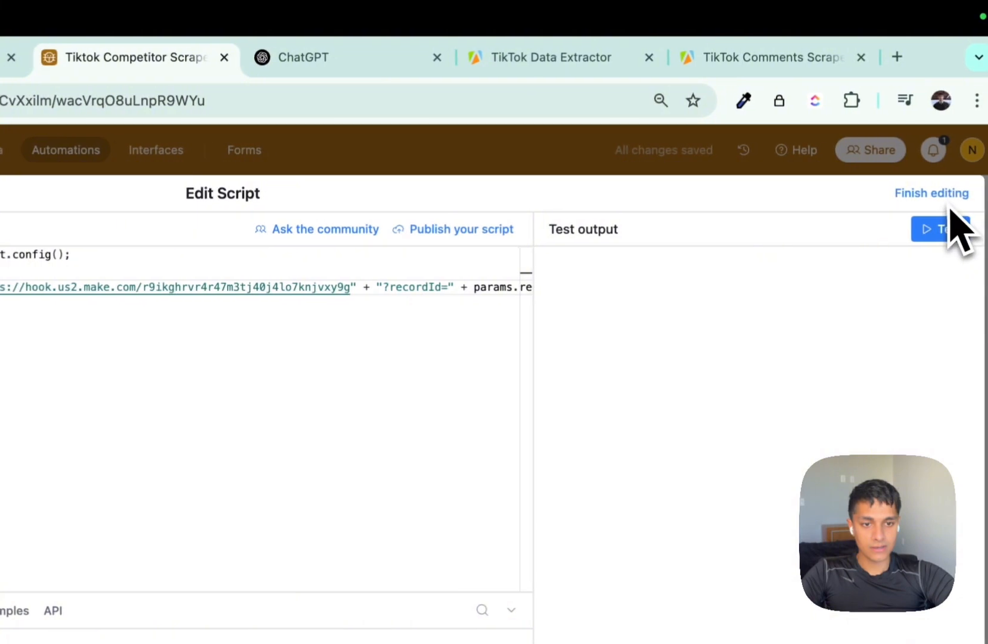
click(950, 197)
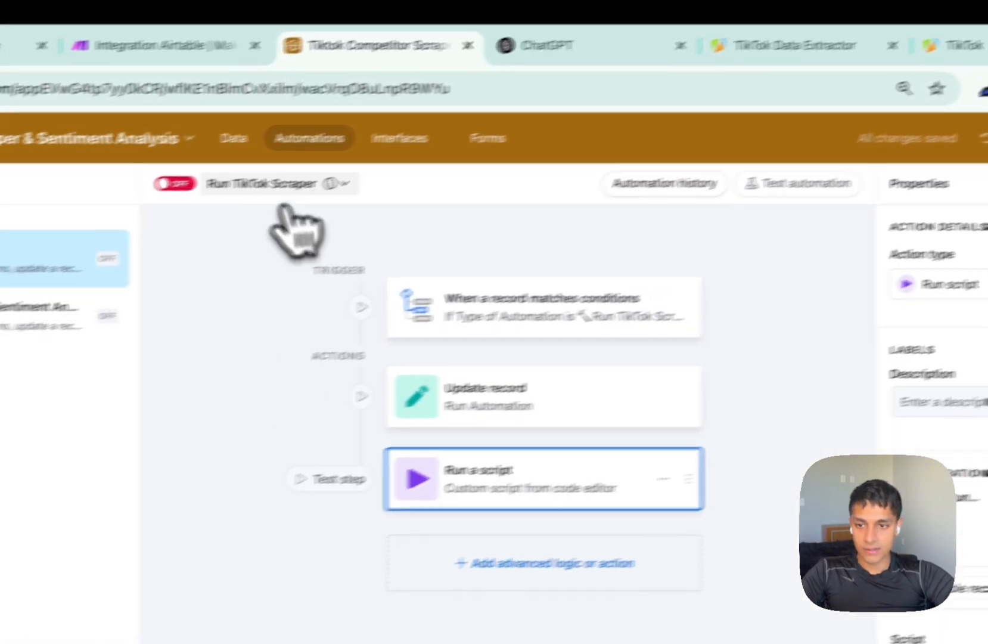
Turn the Run TikTok Scraper automation on and open the Automations table.
click(286, 158)
click(342, 113)
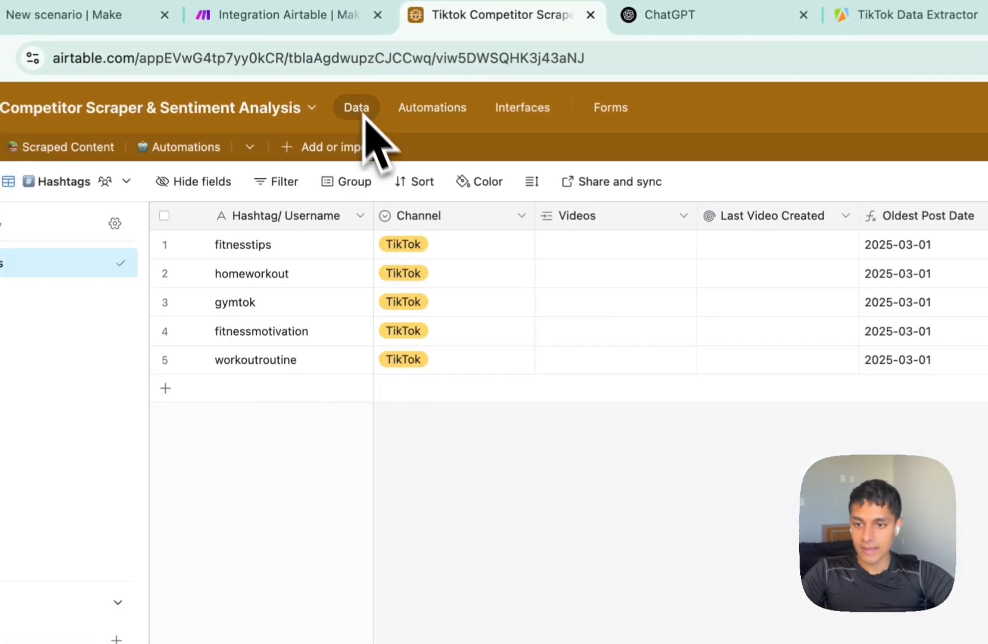
click(205, 150)
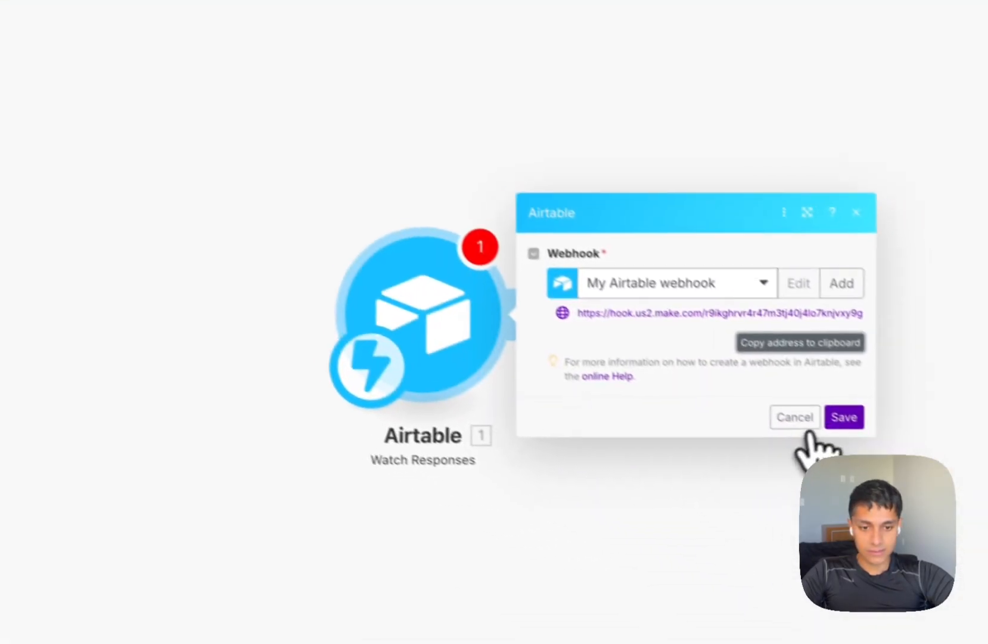
Save the webhook trigger and run it once to capture a test record ID.
click(842, 415)
right_click(430, 325)
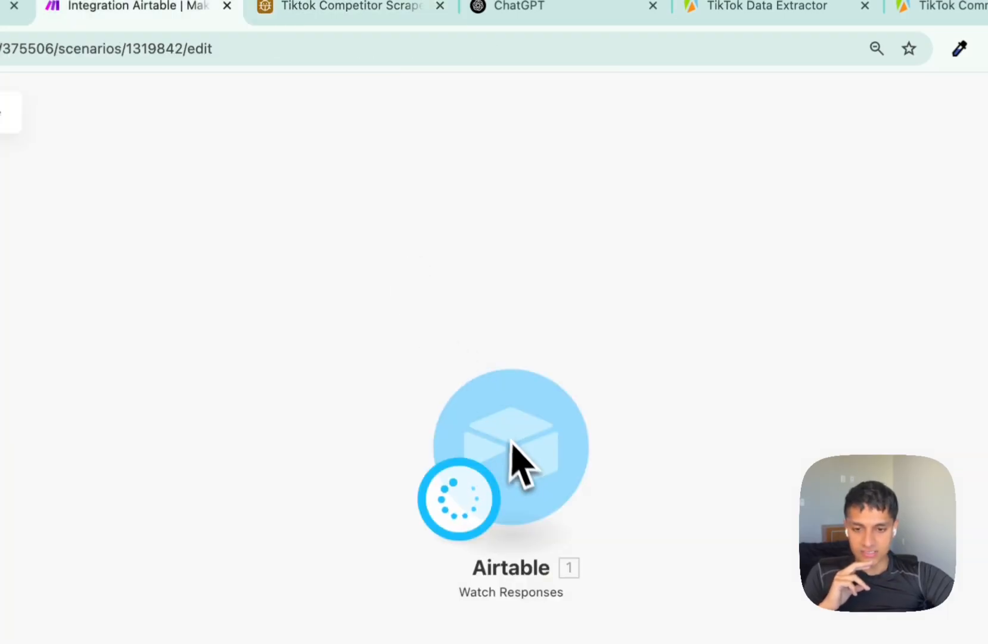
drag(520, 467, 396, 388)
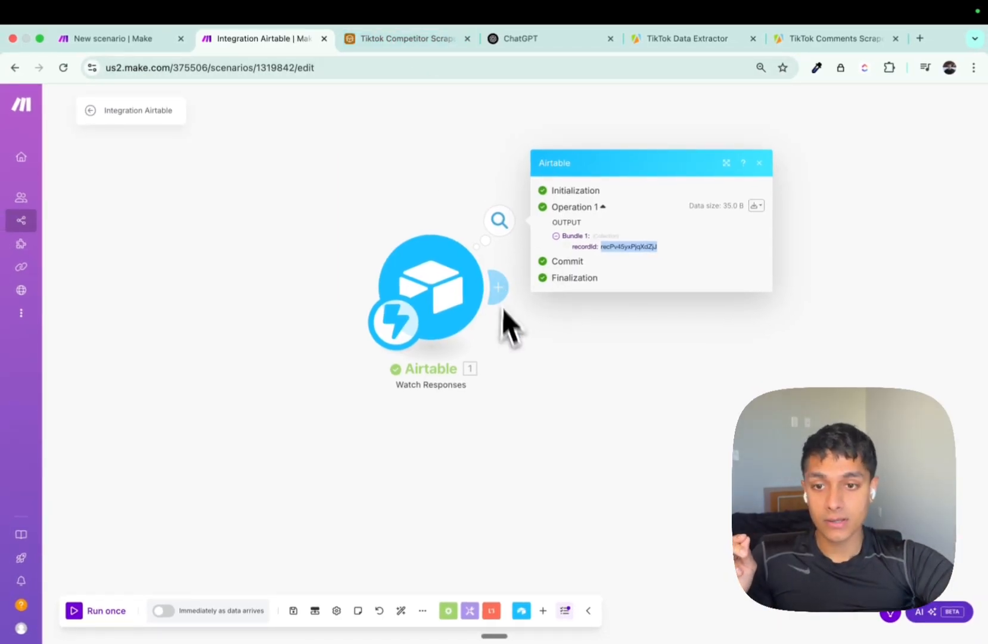
Add an Airtable Search Records module after the webhook trigger.
click(498, 287)
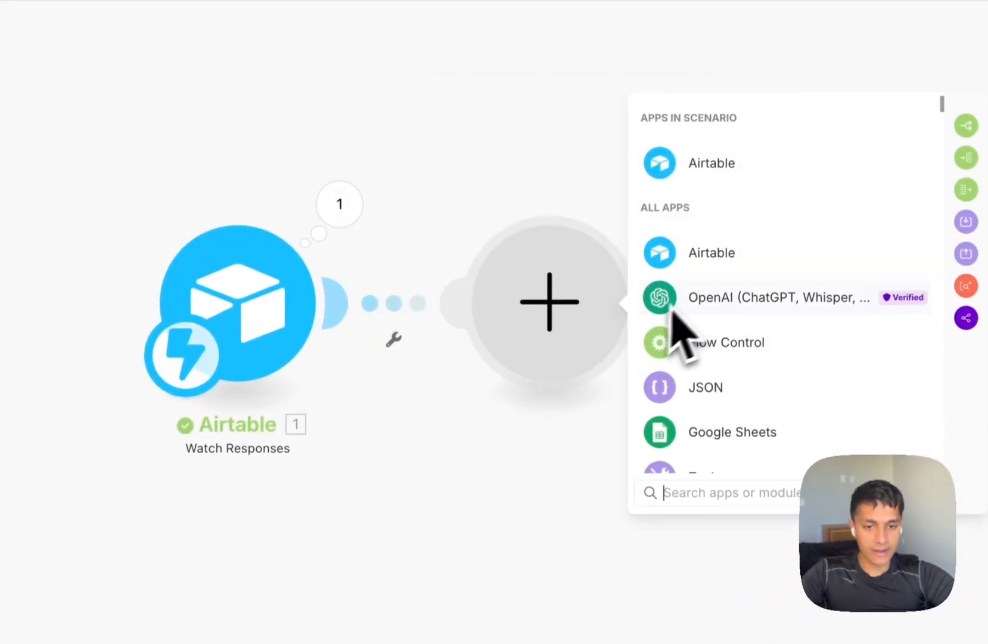
click(711, 255)
click(760, 248)
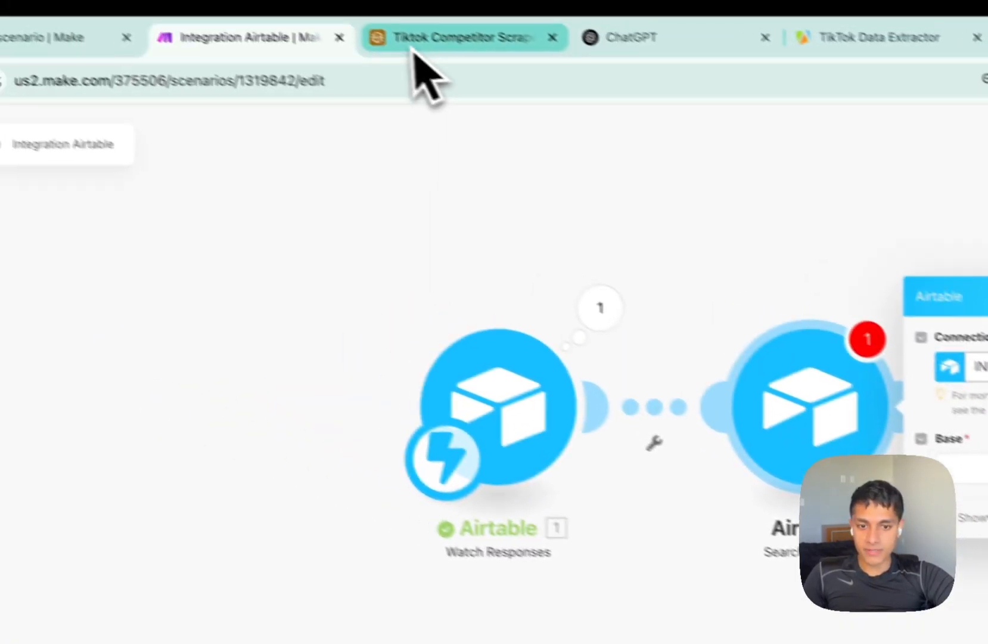
Open the Inputs table and select the five hashtags in the Hashtag/ Username column.
click(413, 51)
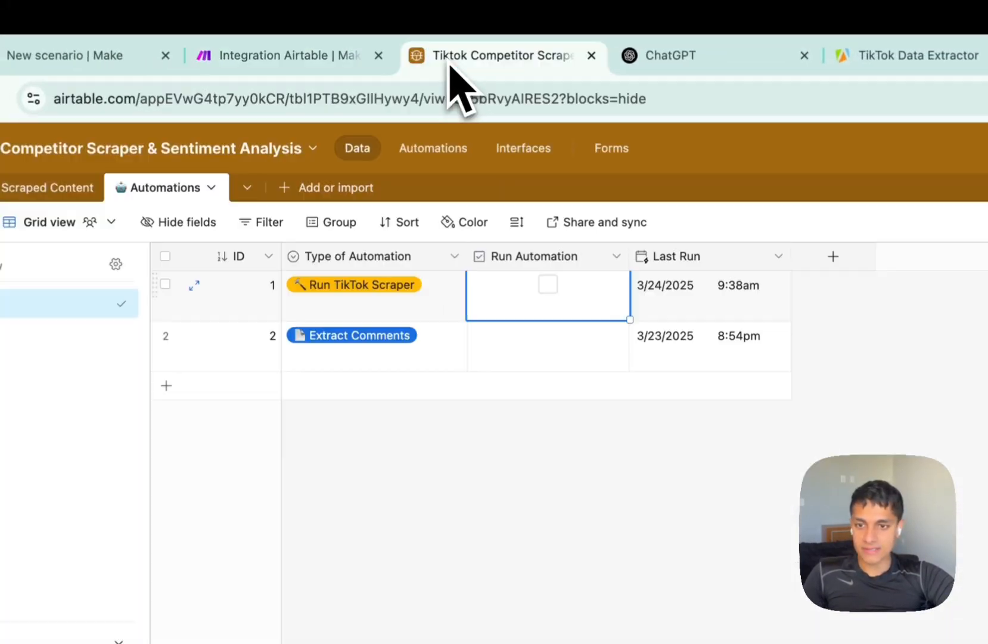
click(45, 158)
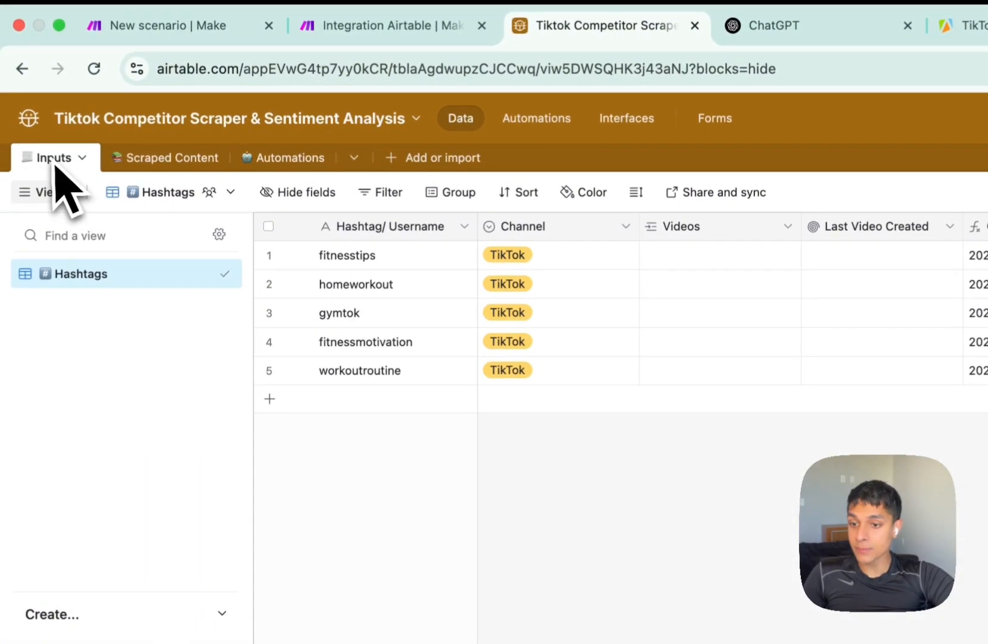
drag(403, 256, 404, 373)
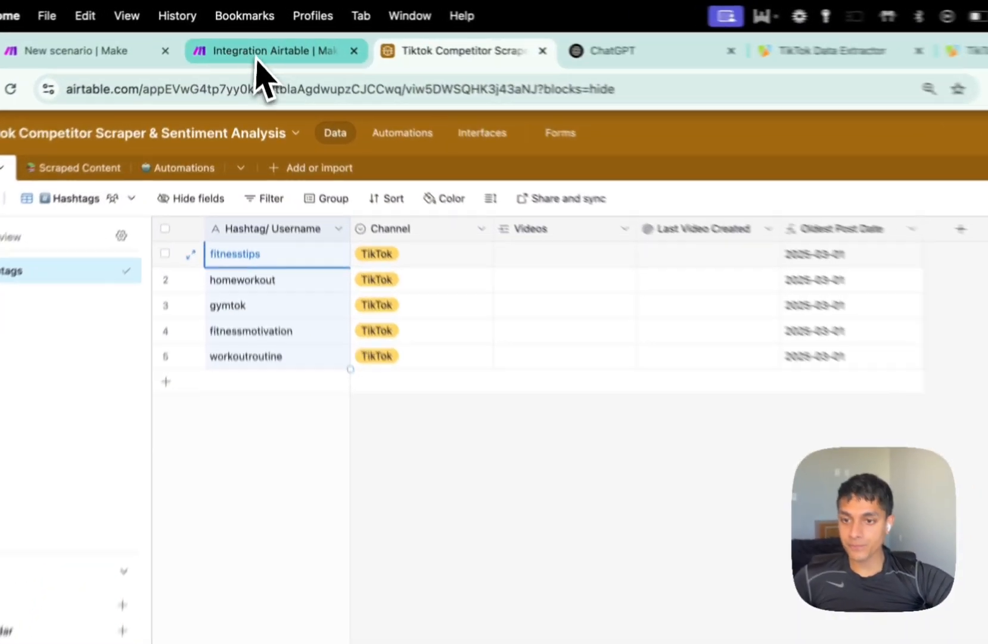
click(250, 38)
Use the Airtable token connection and pick the Tiktok Competitor Scraper base.
click(836, 409)
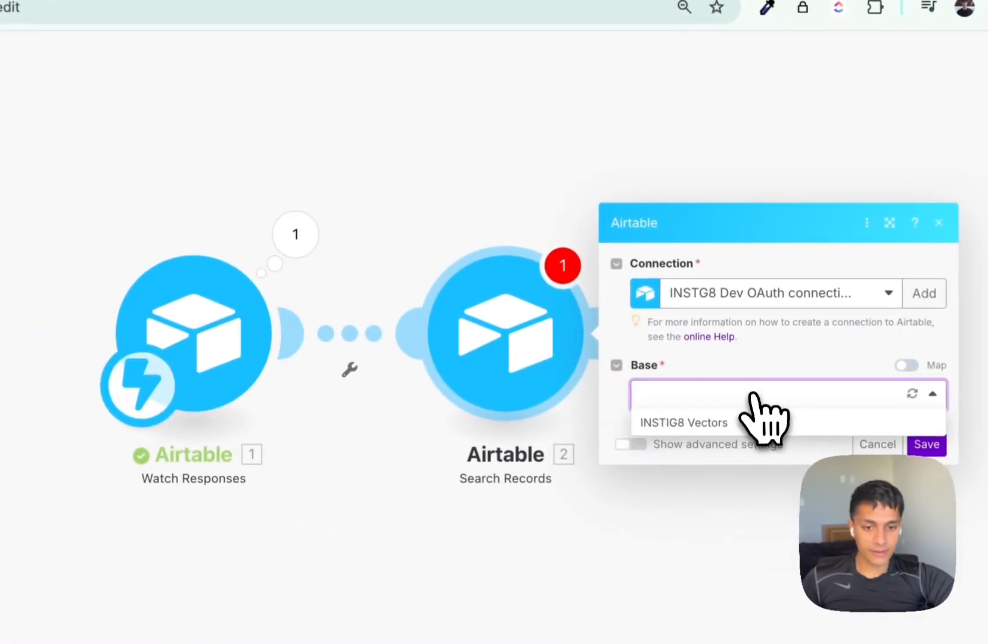
click(821, 309)
click(730, 420)
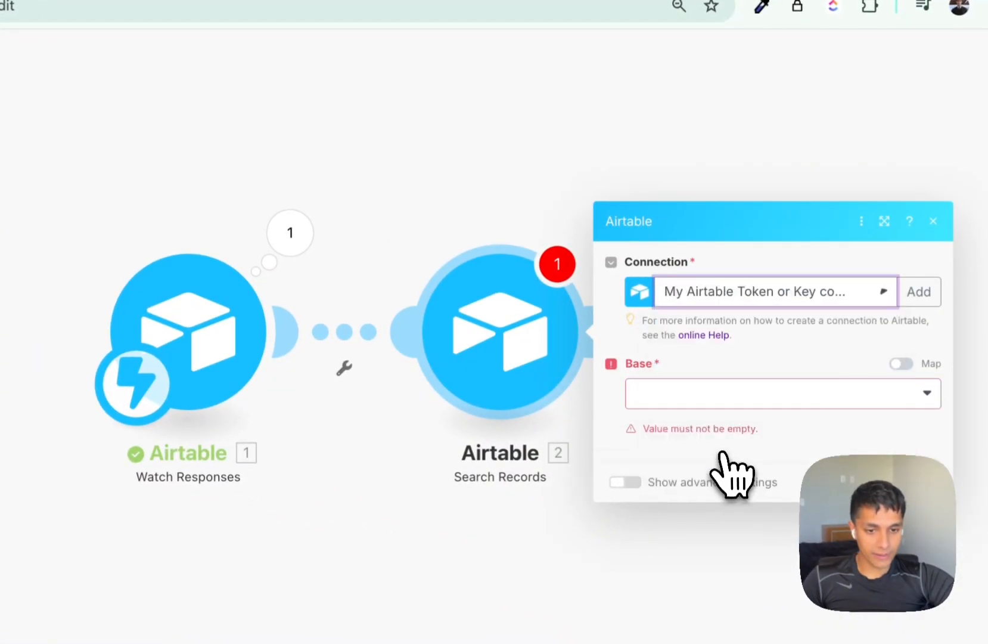
click(704, 397)
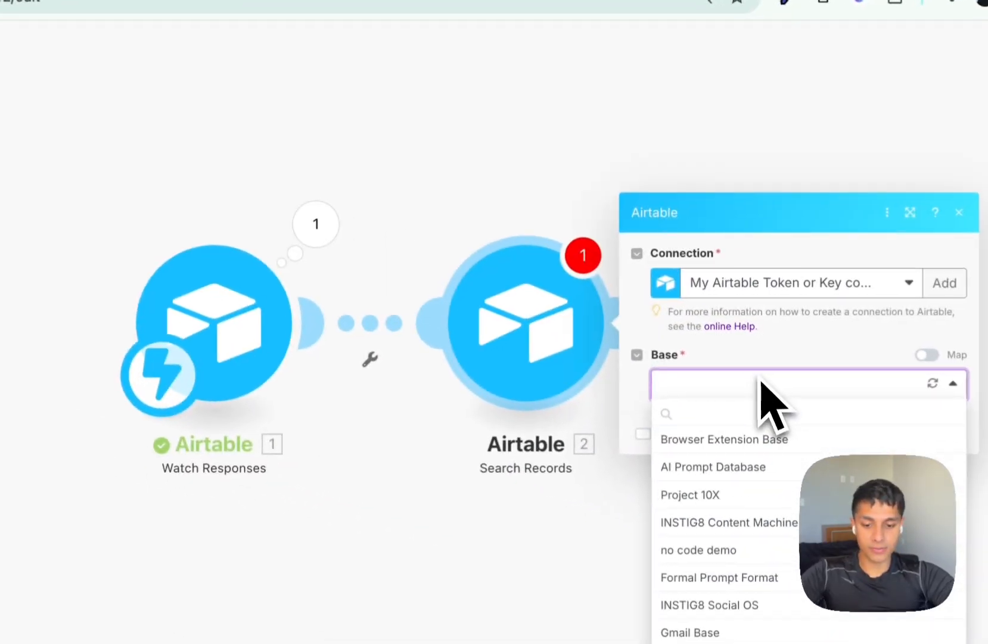
text(kto)
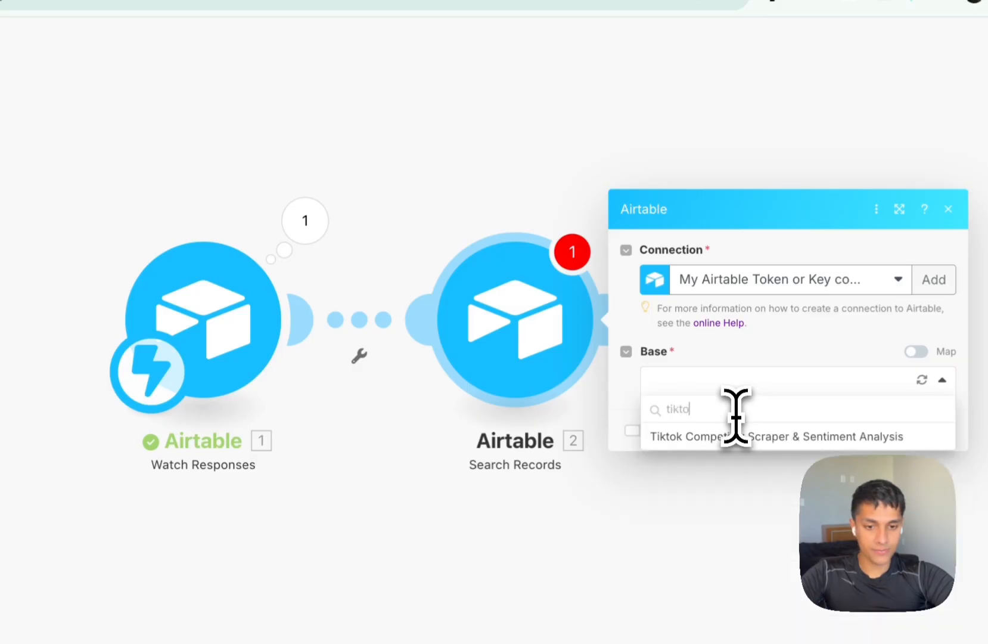
click(748, 434)
drag(641, 410, 396, 421)
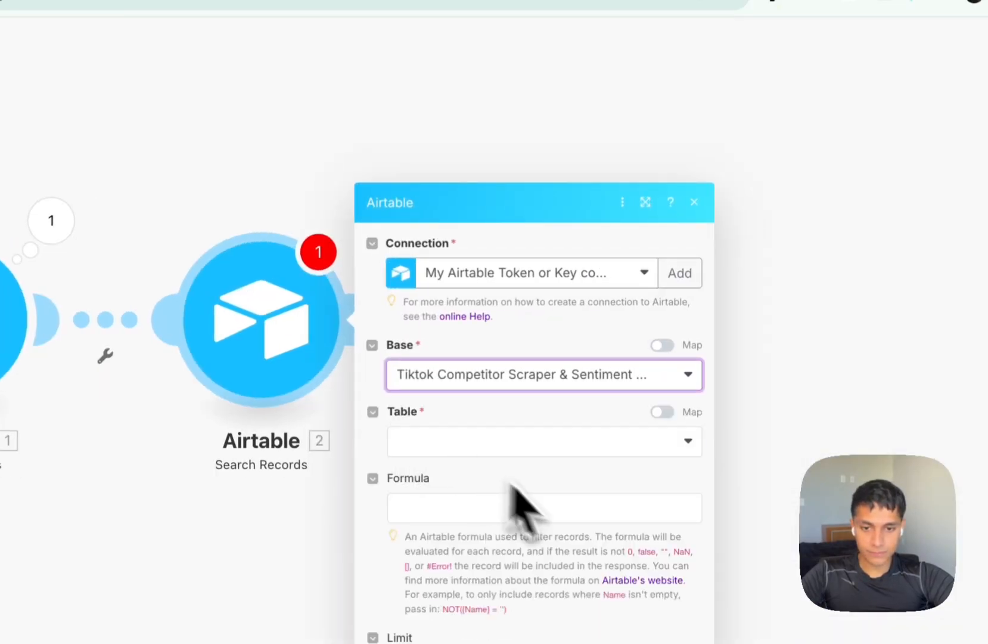
Choose the Inputs table, output only Hashtag/ Username, and save the module.
click(460, 287)
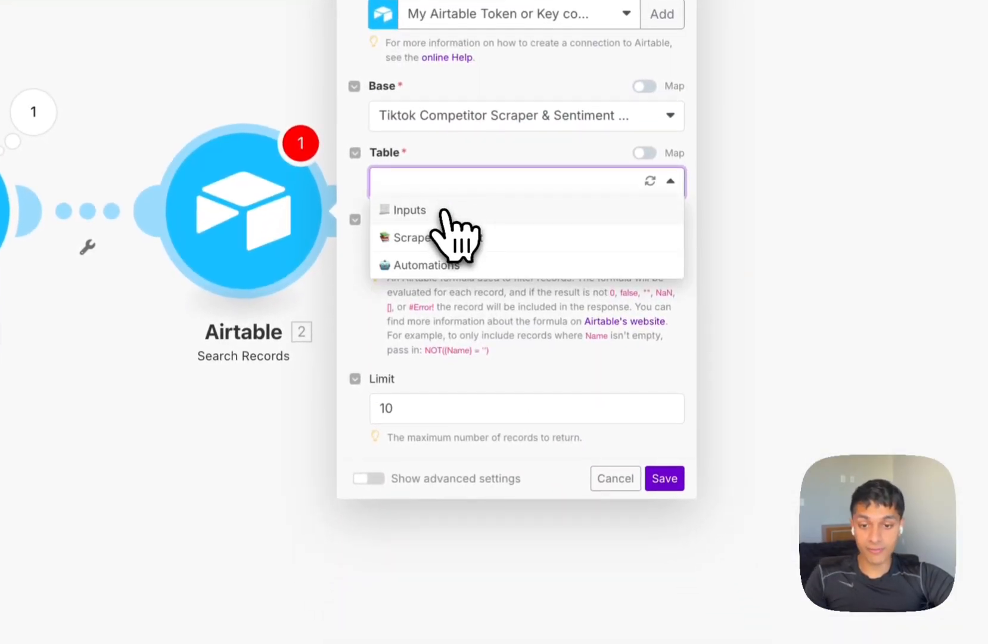
click(444, 211)
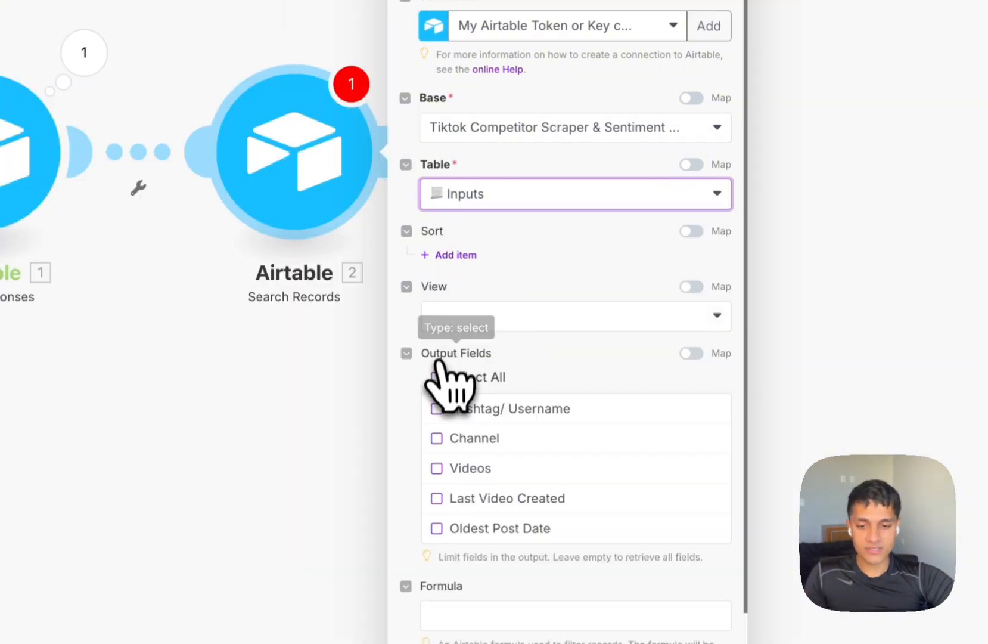
click(438, 378)
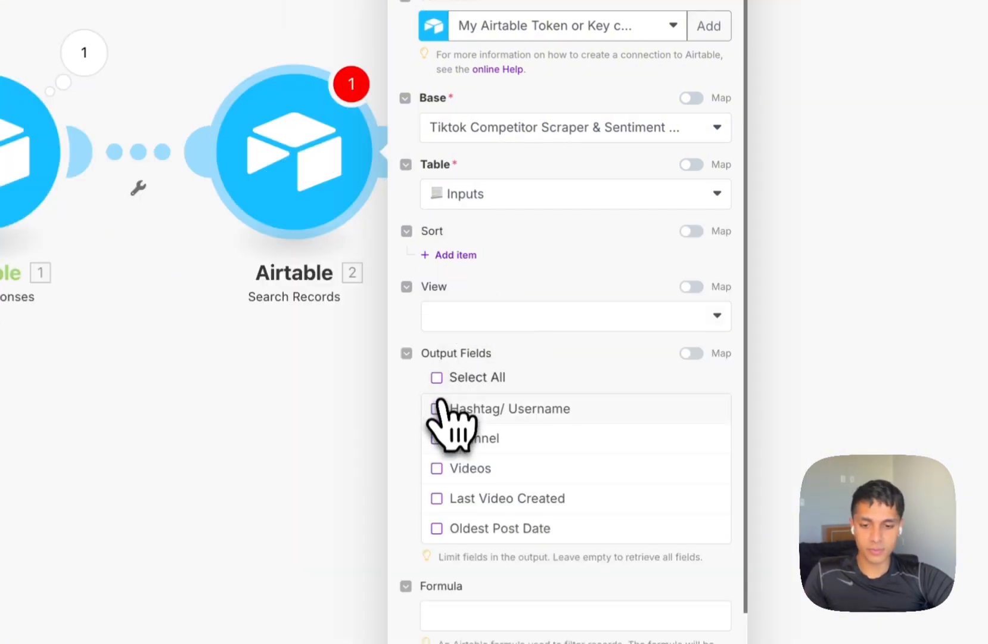
click(437, 409)
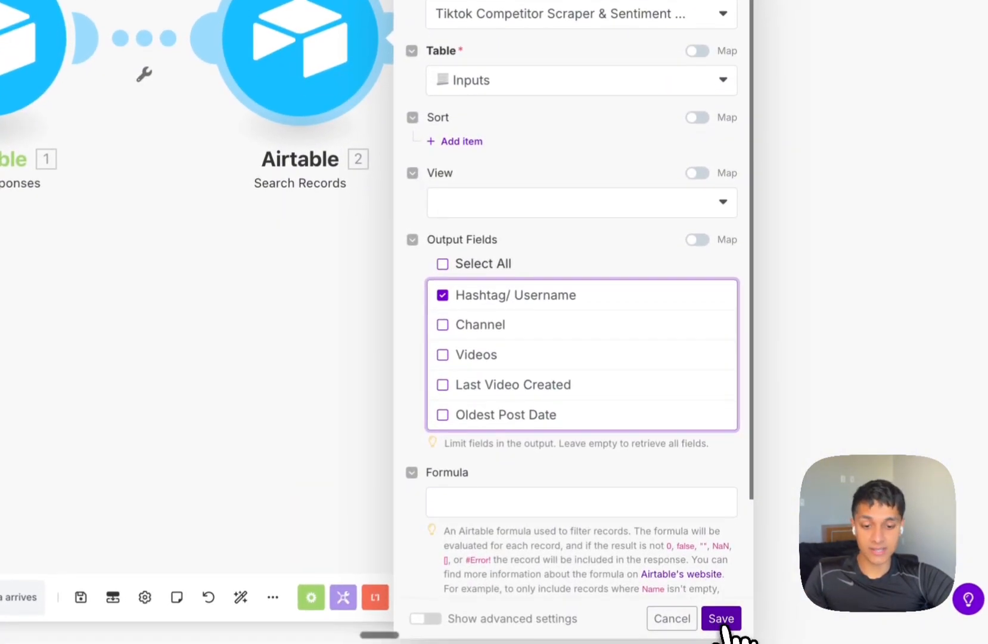
click(721, 620)
Run only Search Records and check its five hashtag bundles, like fitnesstips and gymtok.
right_click(315, 95)
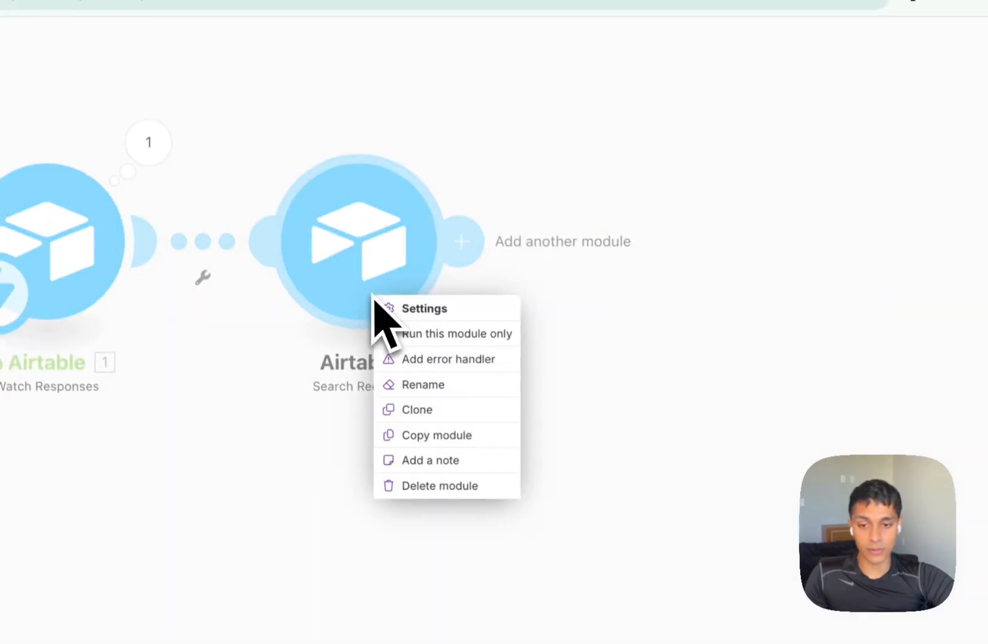
click(420, 347)
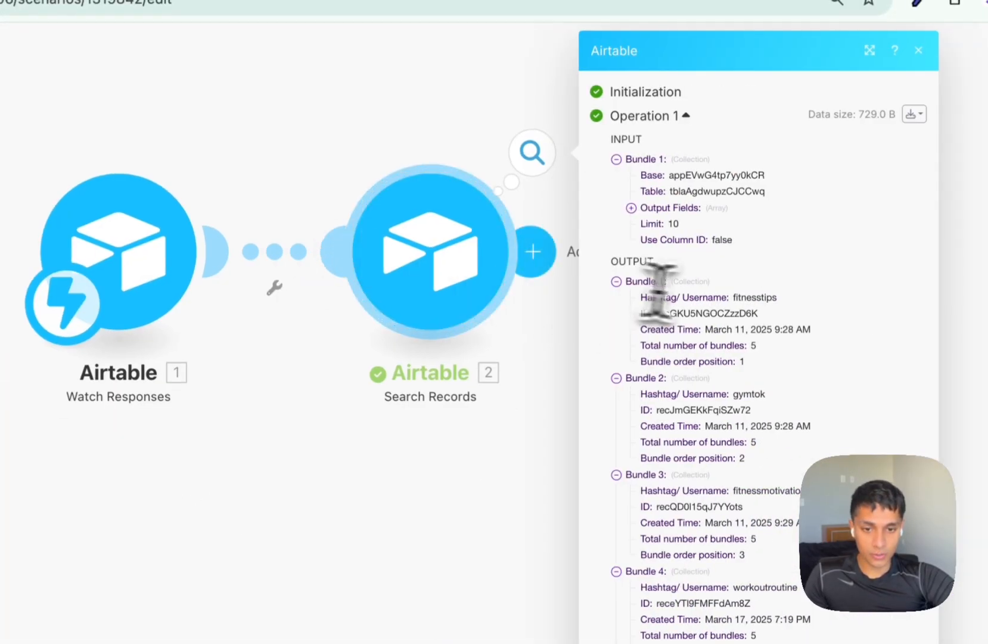
double_click(755, 296)
double_click(749, 393)
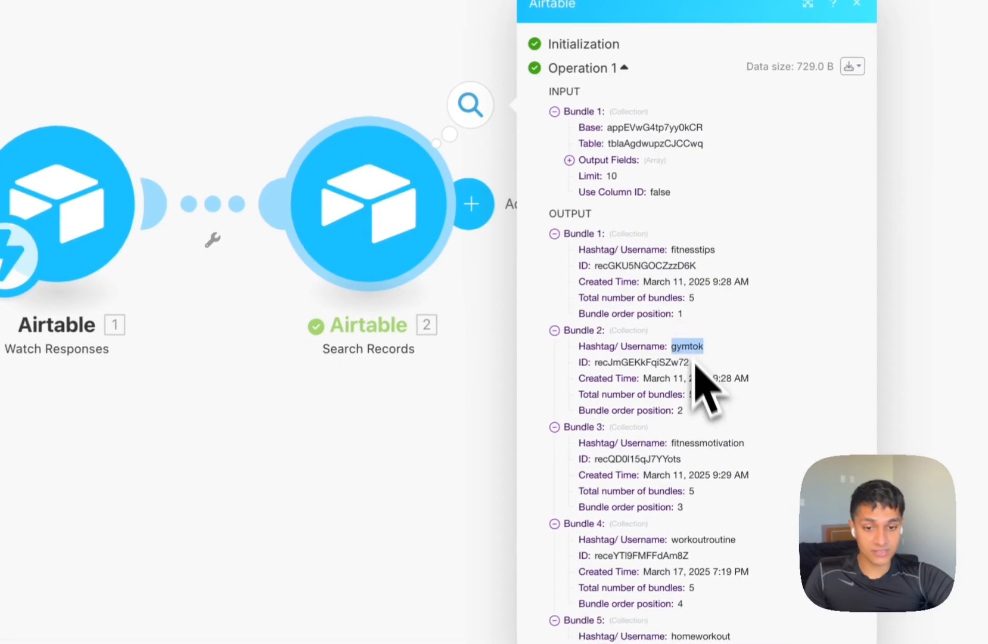
click(698, 447)
click(699, 535)
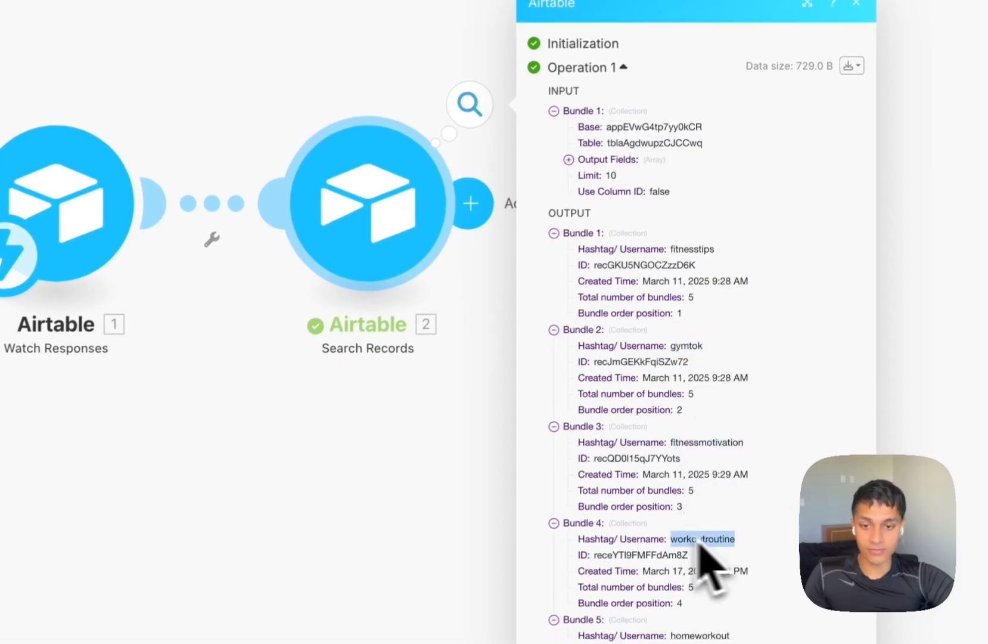
click(406, 512)
click(742, 59)
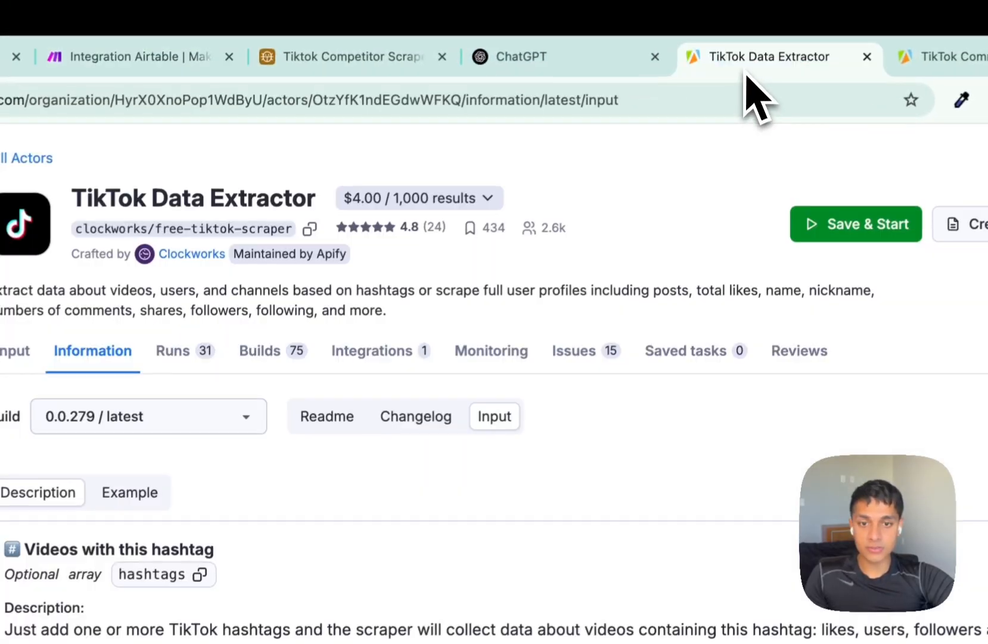
Open the TikTok Data Extractor's input as raw JSON and review its settings.
drag(747, 72, 375, 77)
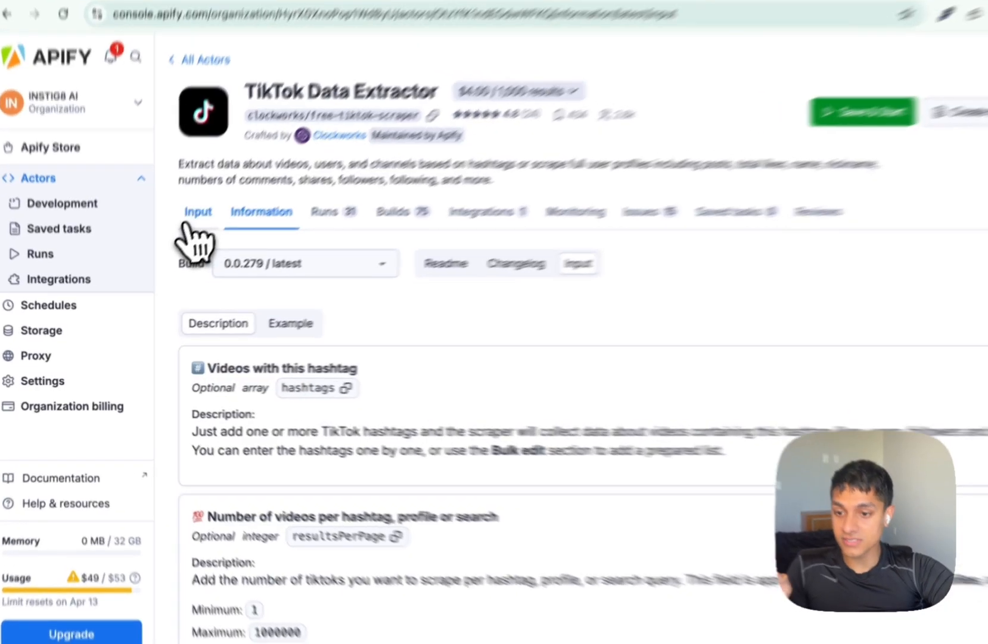
click(178, 236)
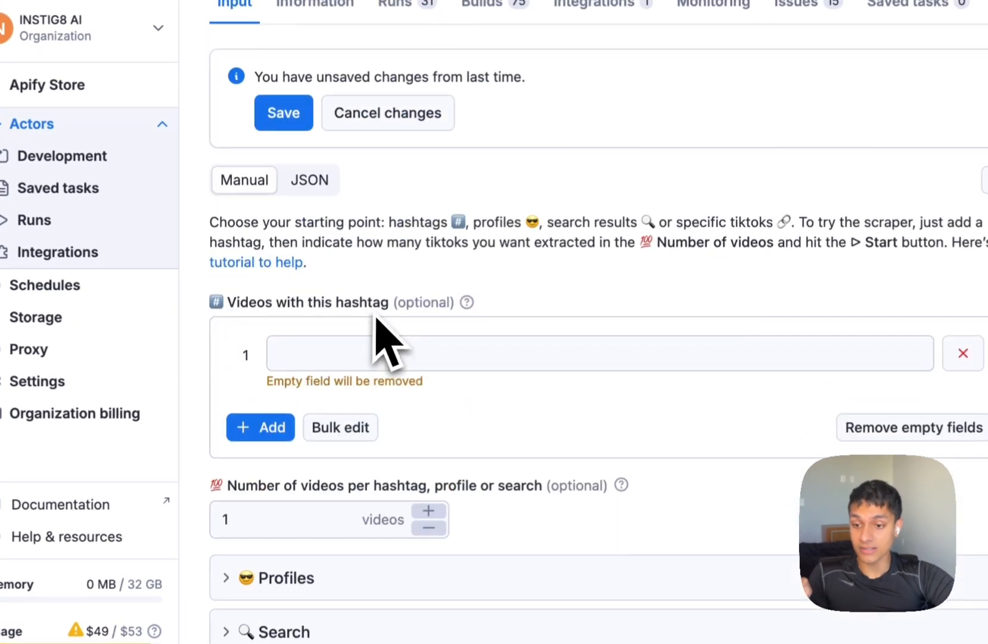
click(313, 182)
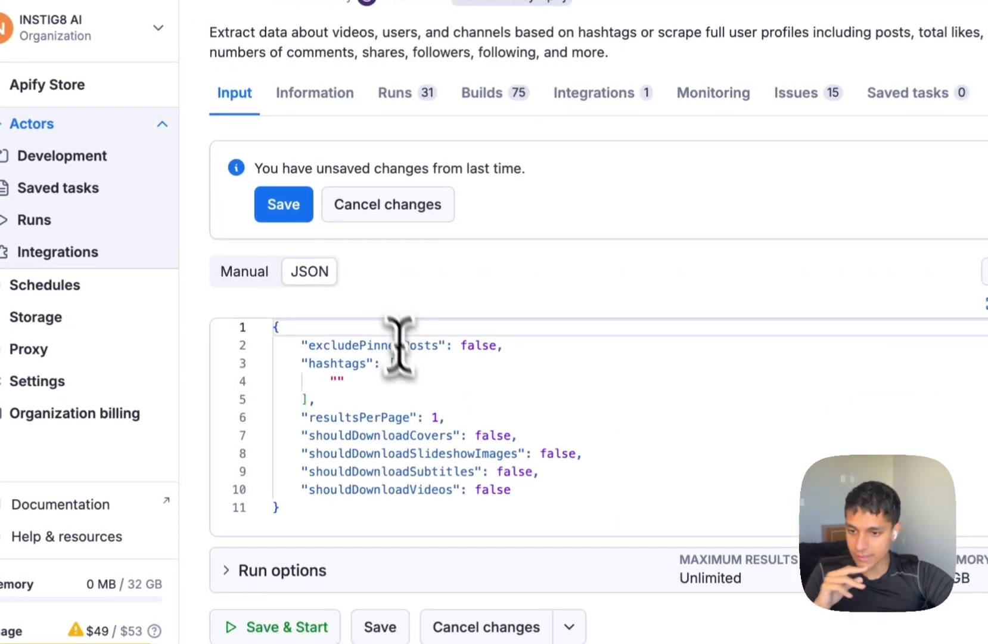
drag(308, 346, 440, 351)
click(470, 350)
double_click(351, 366)
click(336, 383)
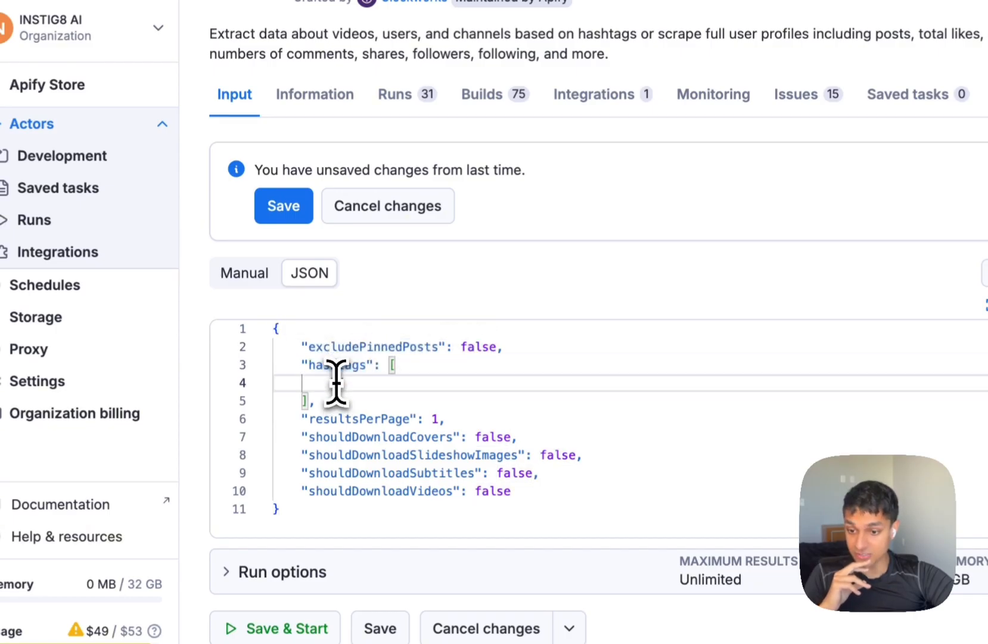
double_click(337, 384)
drag(336, 401, 302, 348)
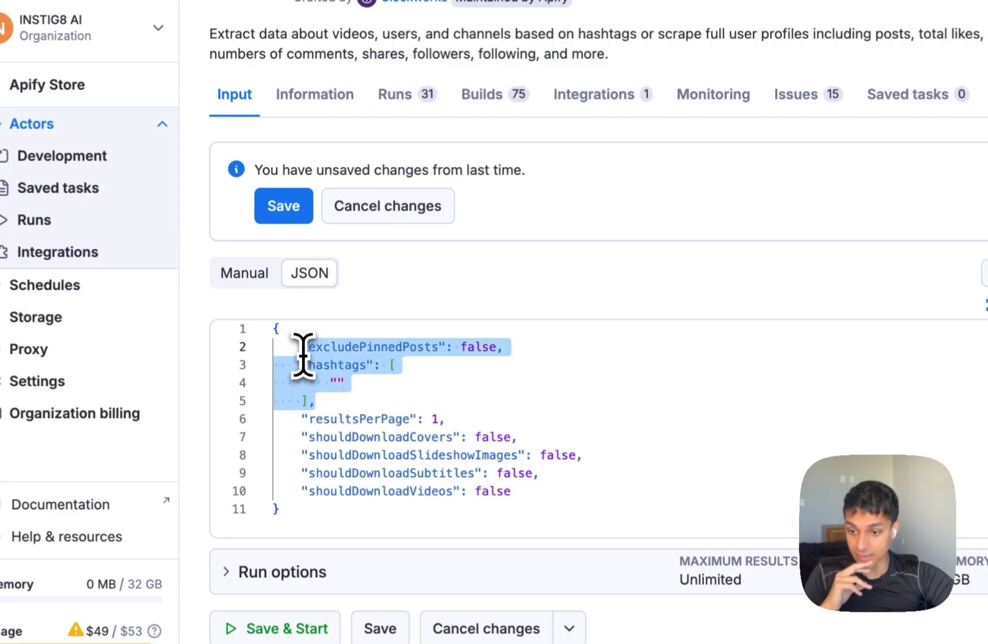
double_click(345, 437)
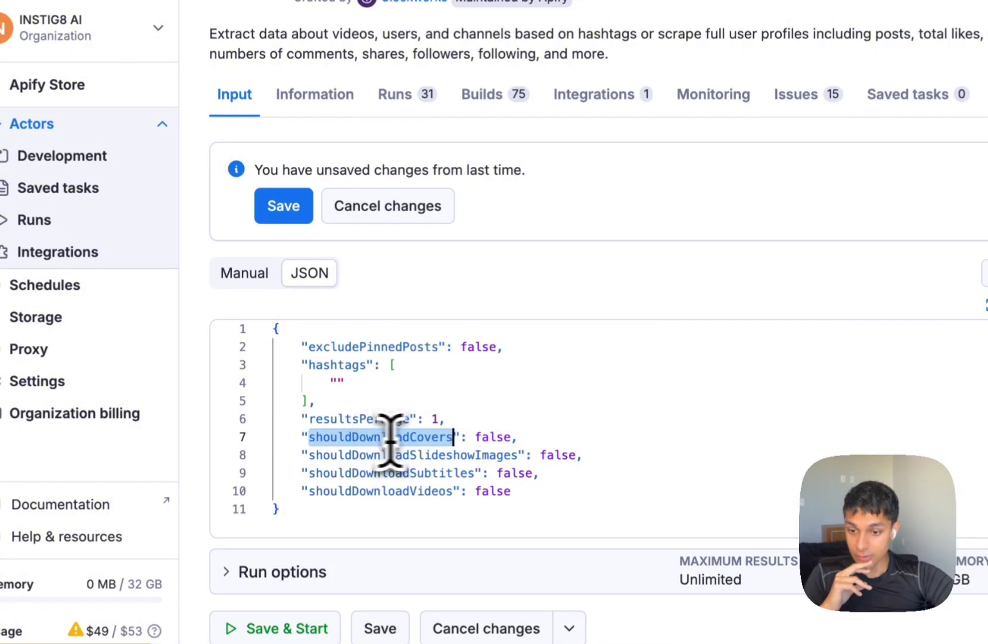
double_click(414, 471)
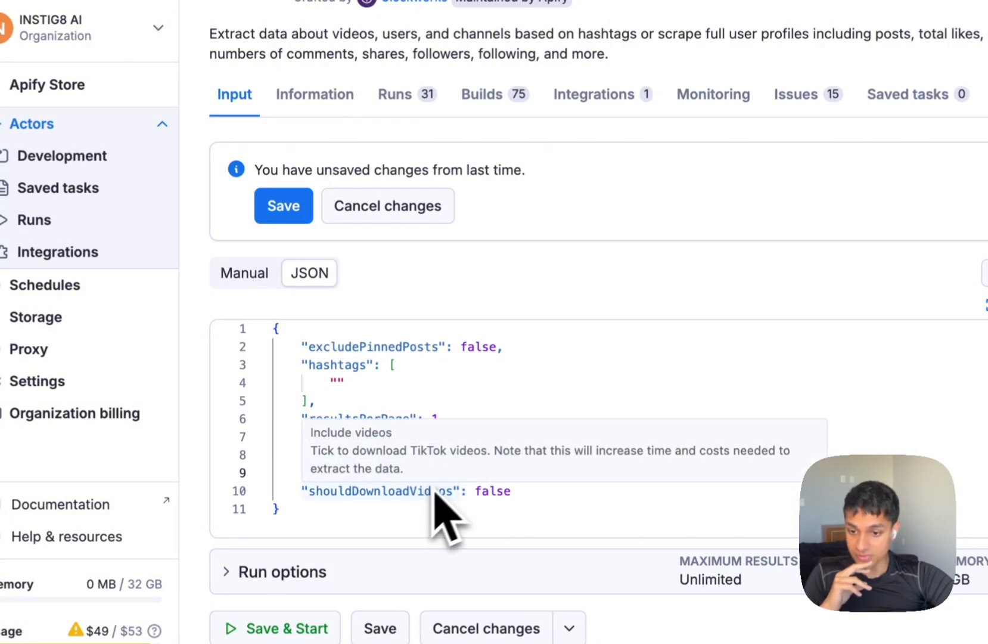
click(556, 507)
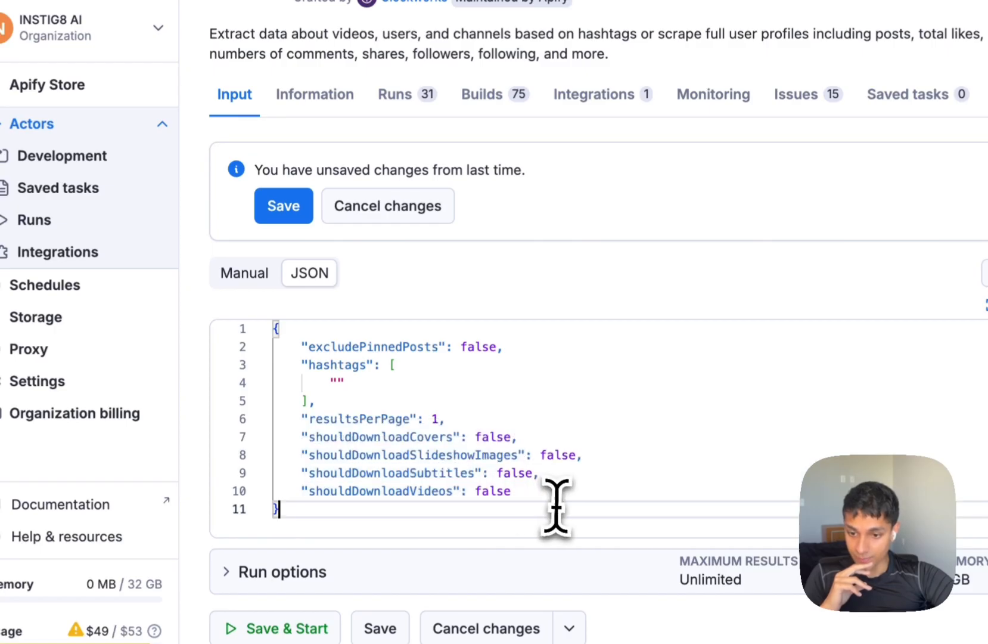
Set shouldDownloadCovers, shouldDownloadSubtitles and shouldDownloadVideos to true.
double_click(500, 437)
text(true)
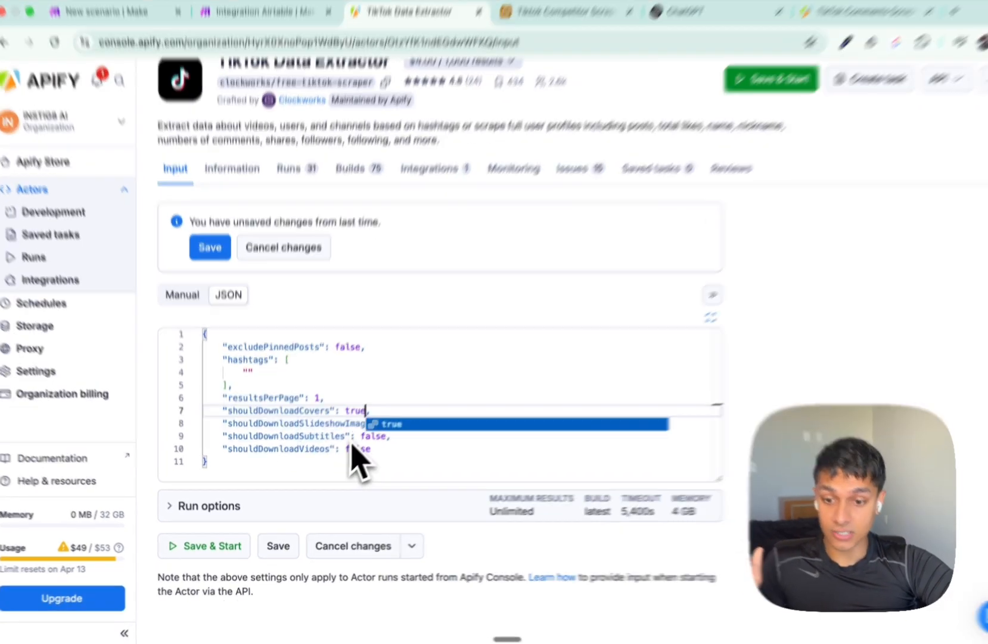
double_click(367, 443)
text(tr)
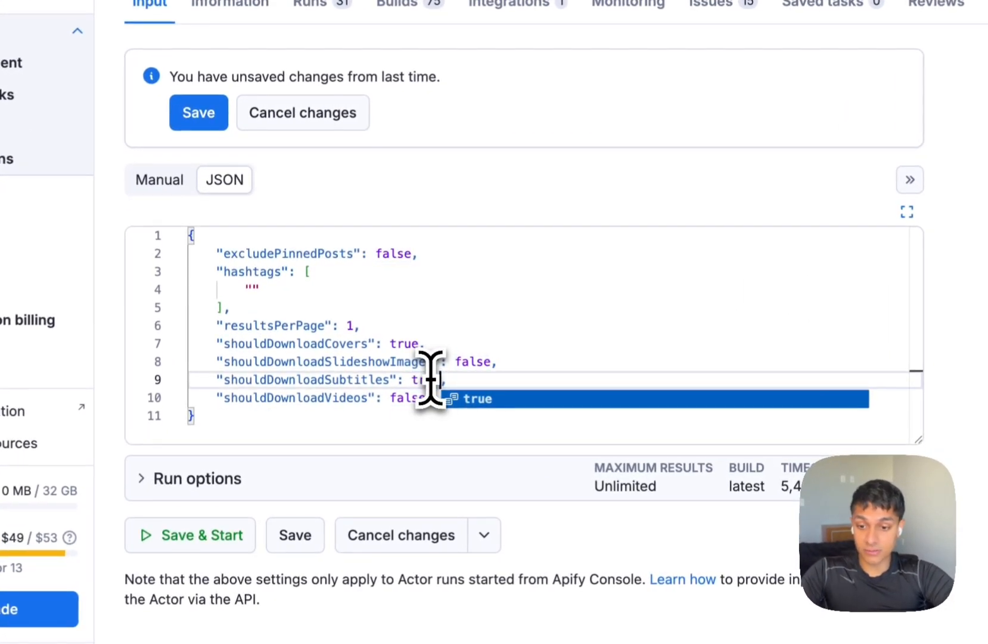
text(ue)
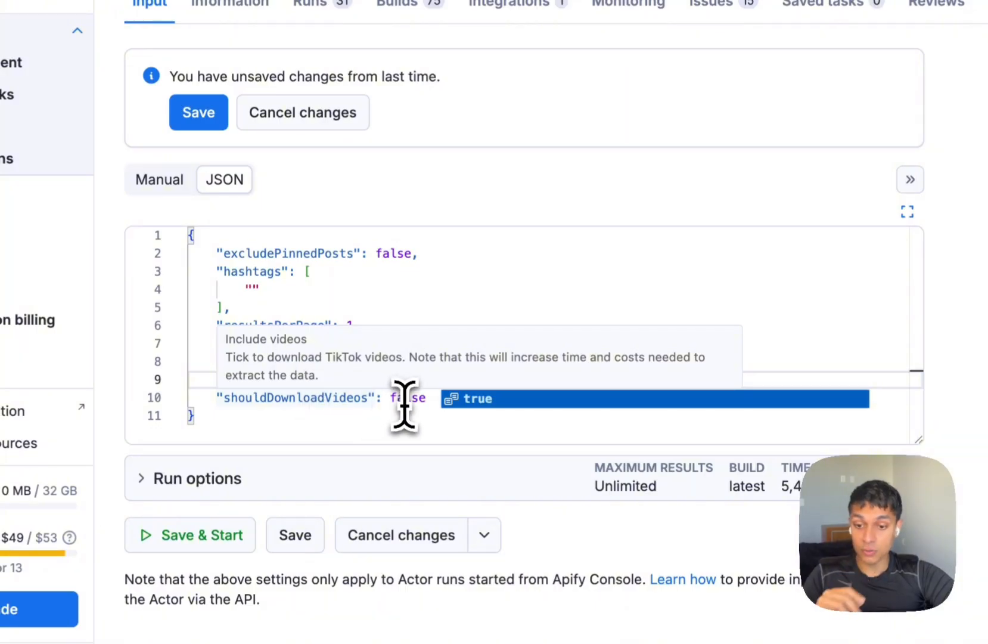
double_click(405, 398)
text(true)
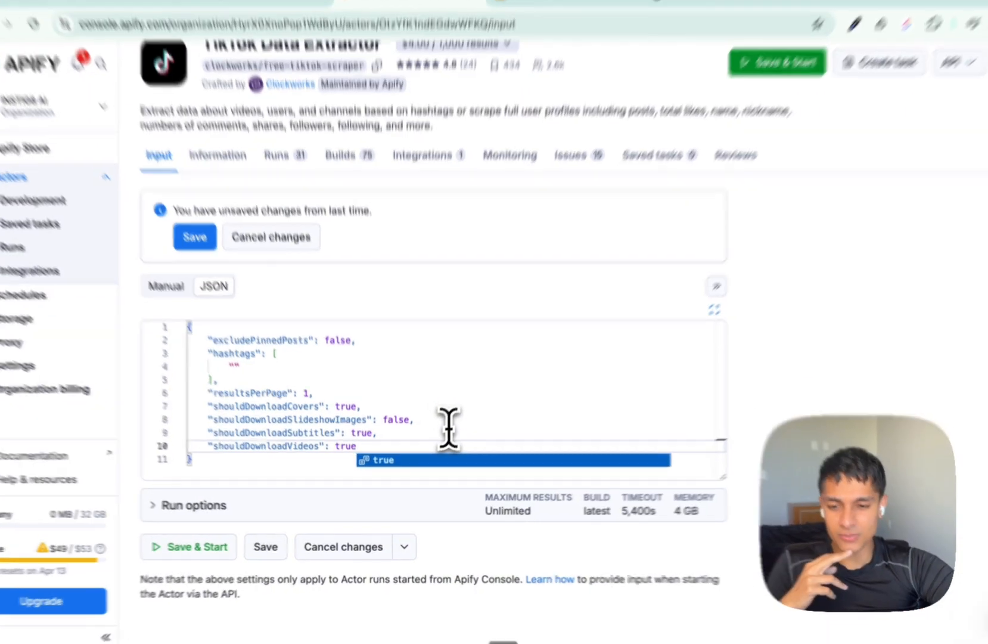
click(444, 441)
Delete the shouldDownloadSlideshowImages line and select all of the JSON input.
key(Up)
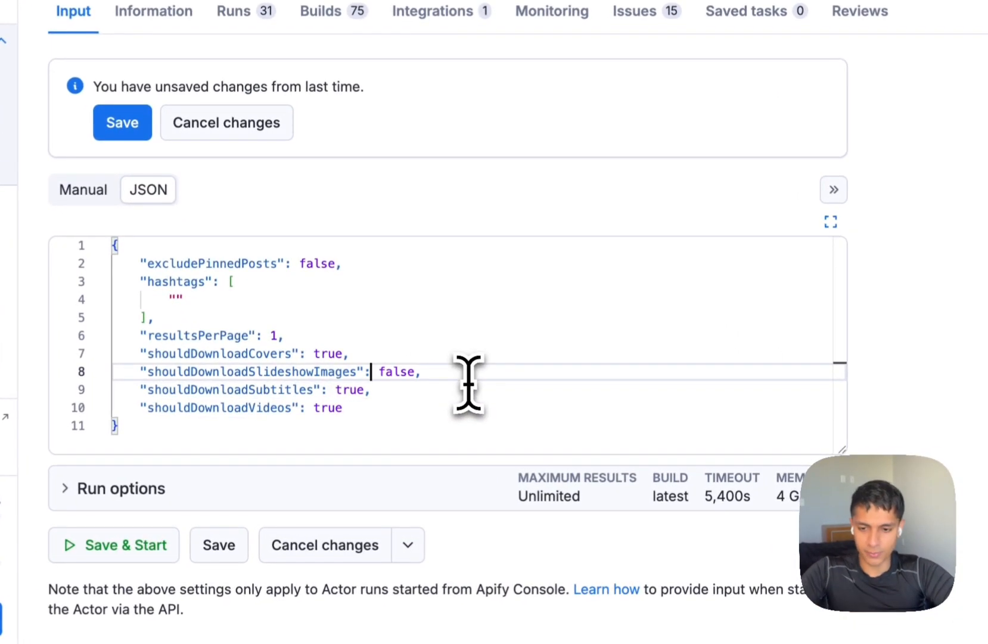
key(End)
key(super+BackSpace)
key(BackSpace)
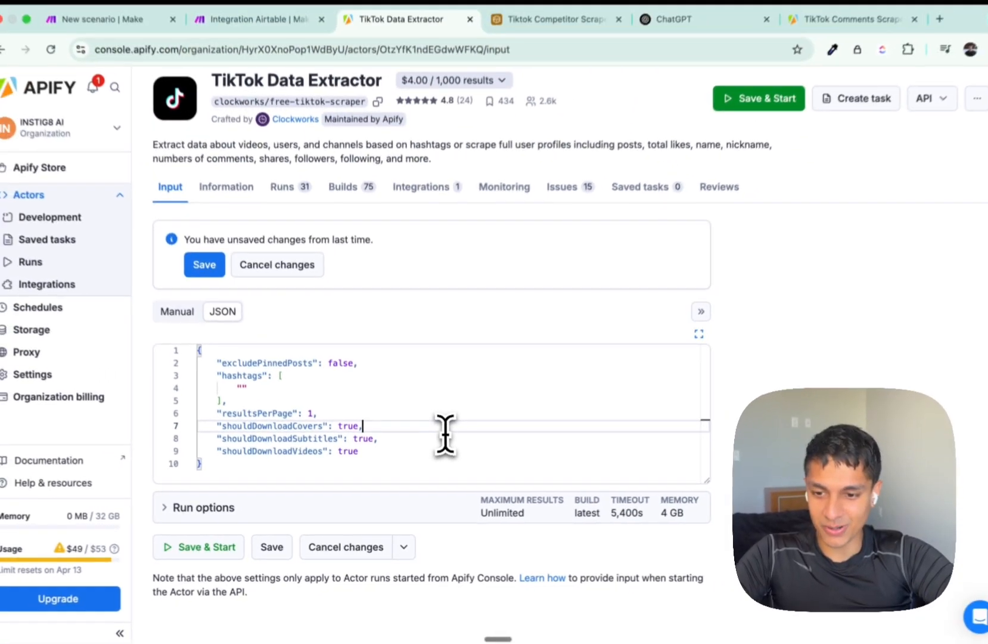
key(super+a)
key(ctrl+shift+Tab)
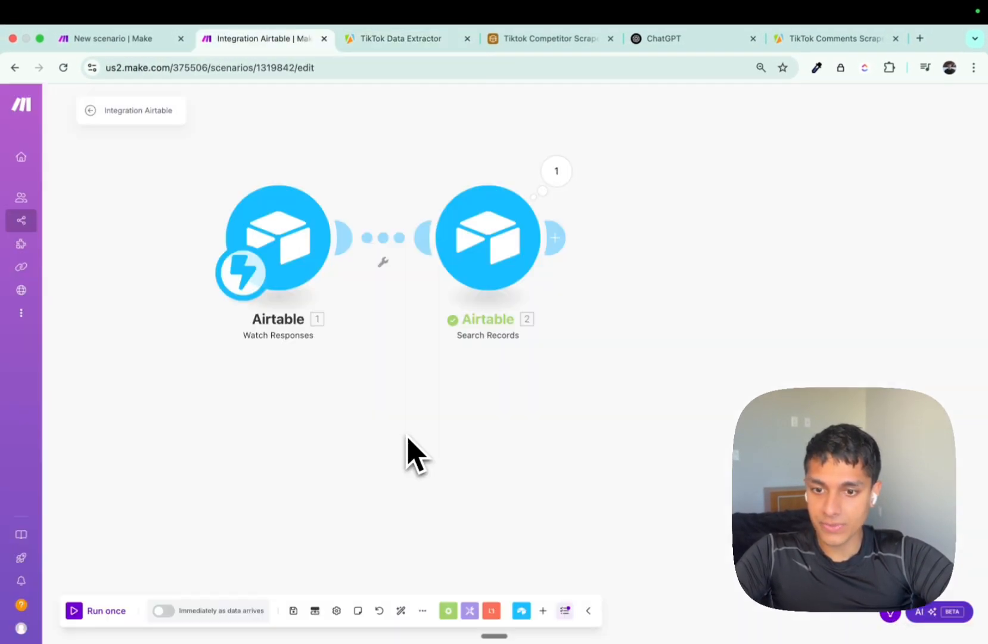
Add an Apify Run an Actor module after Search Records using the TikTok Data Extractor actor.
click(555, 237)
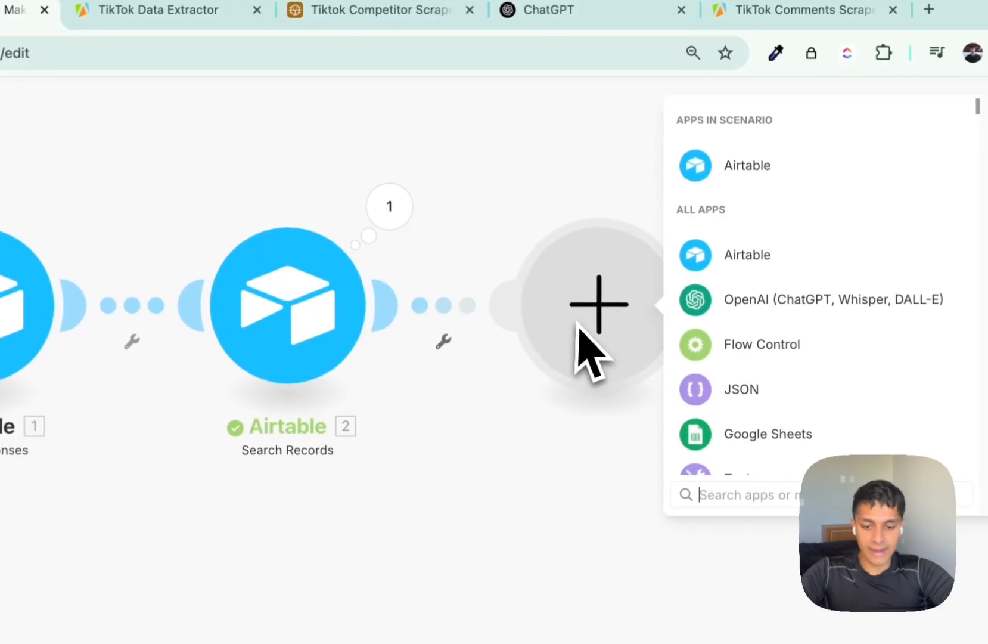
text(apify)
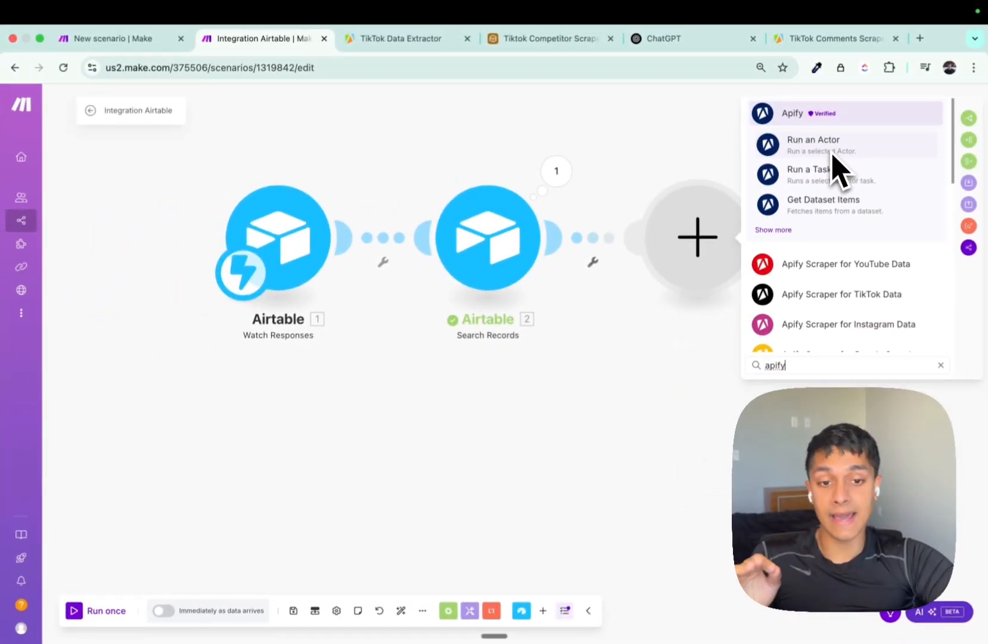
click(450, 39)
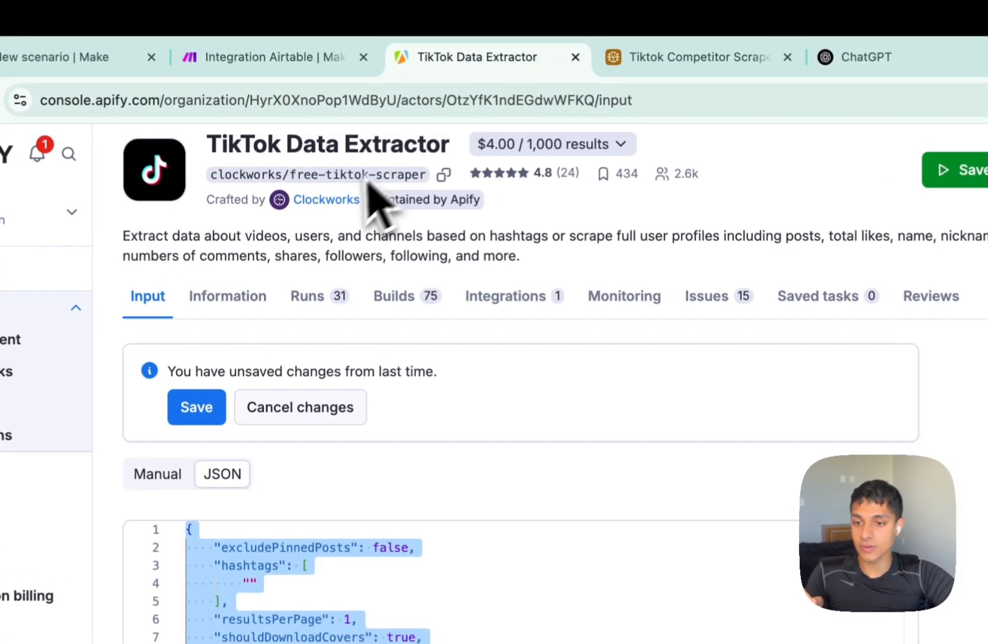
scroll(368, 181, up, 2)
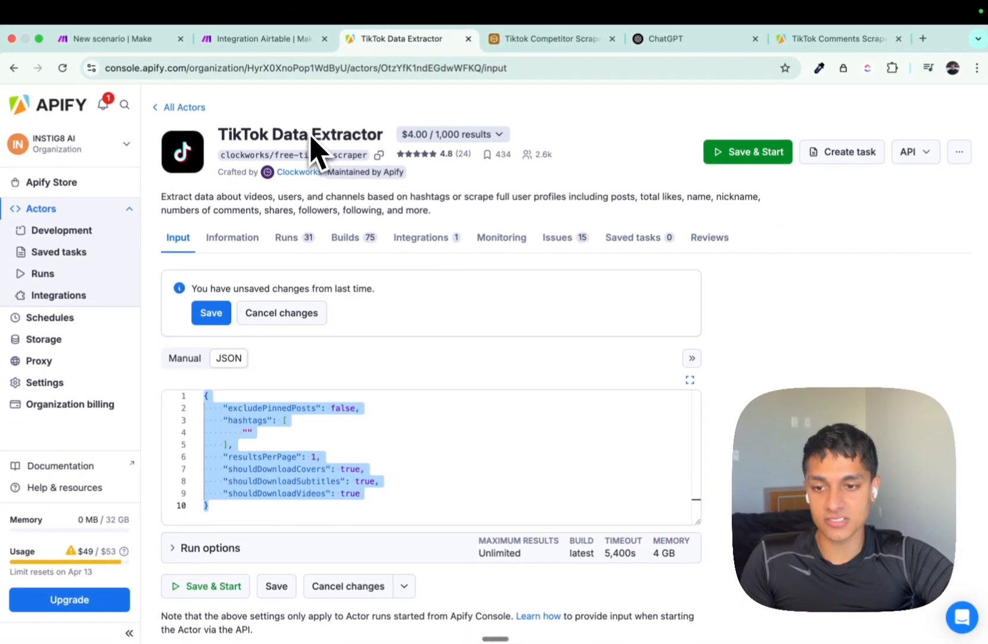
key(ctrl+shift+Tab)
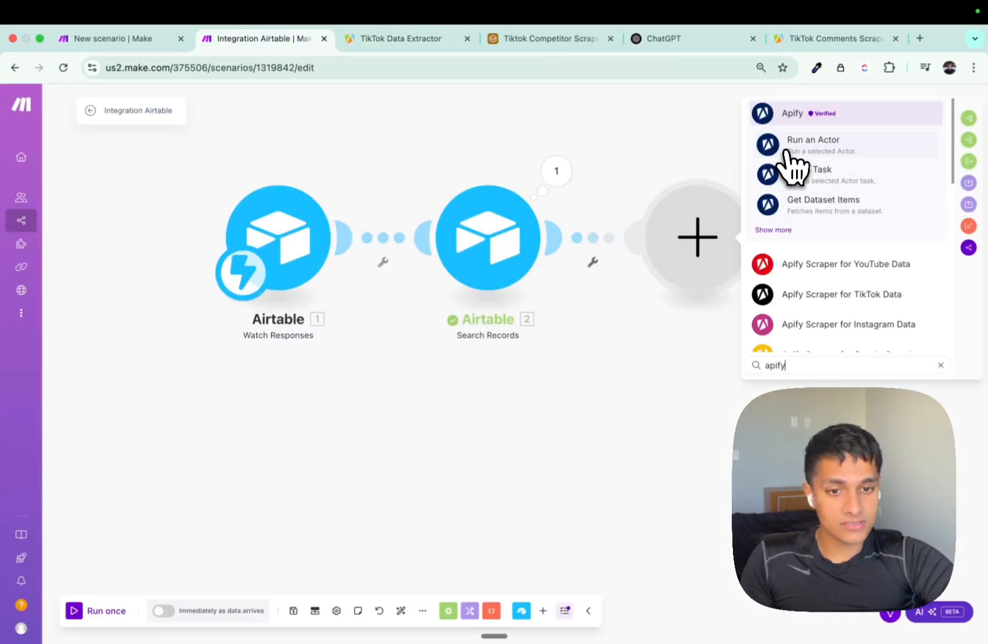
click(789, 152)
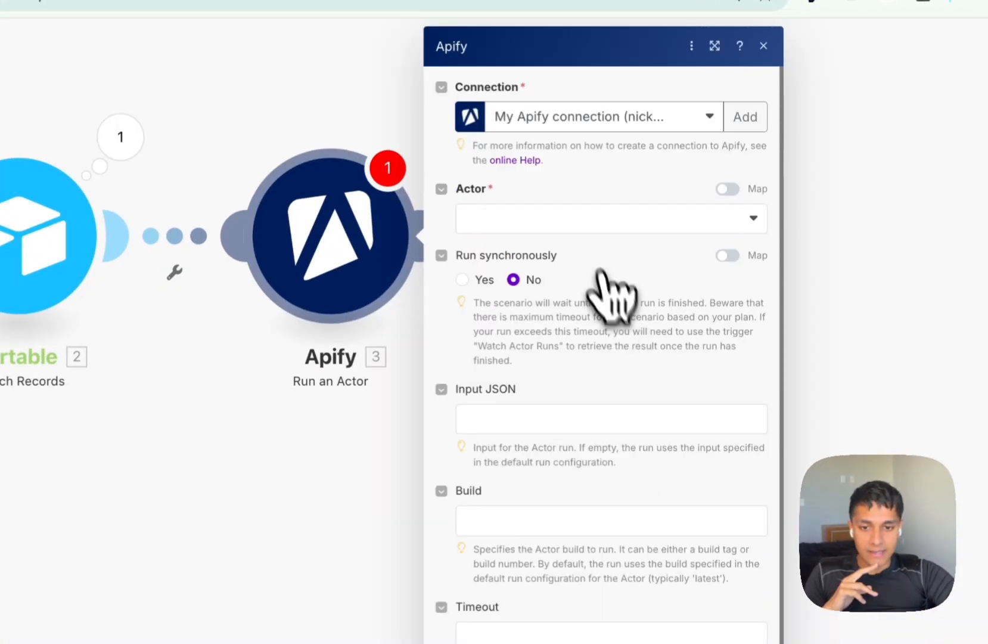
click(569, 215)
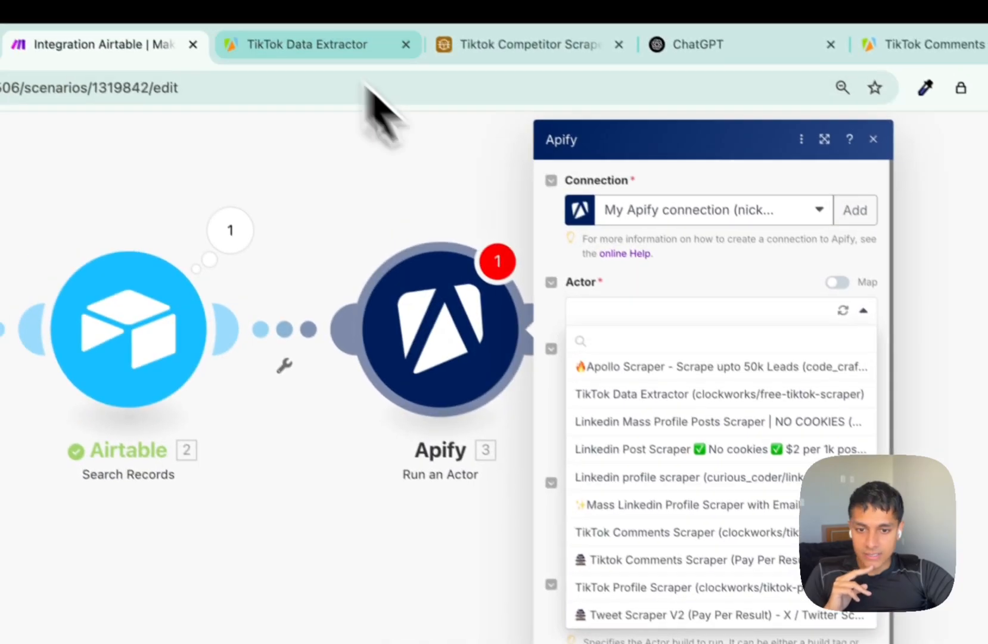
click(678, 411)
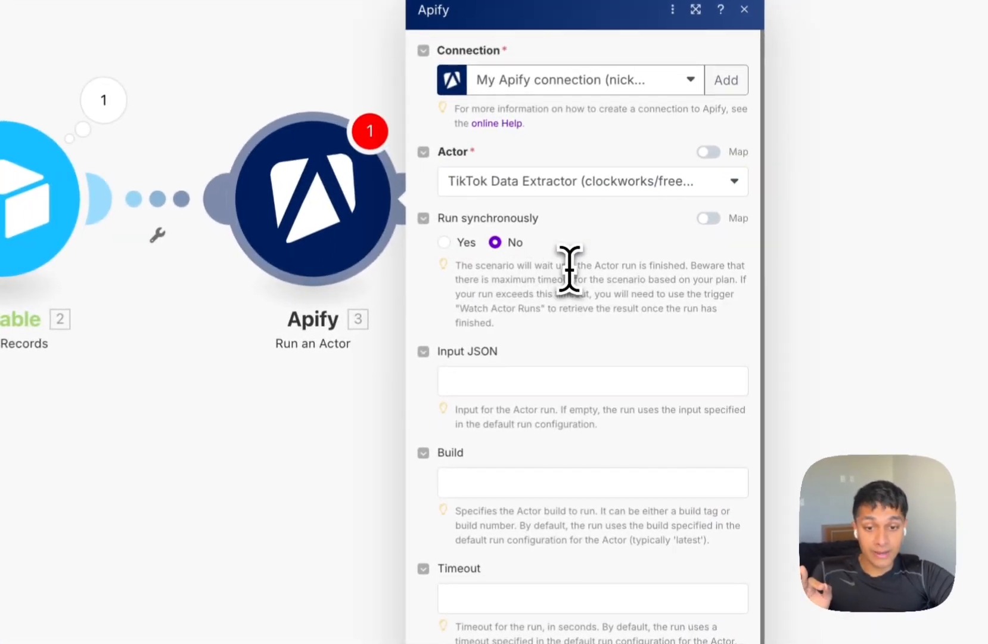
Set the actor to run synchronously.
drag(569, 268, 663, 269)
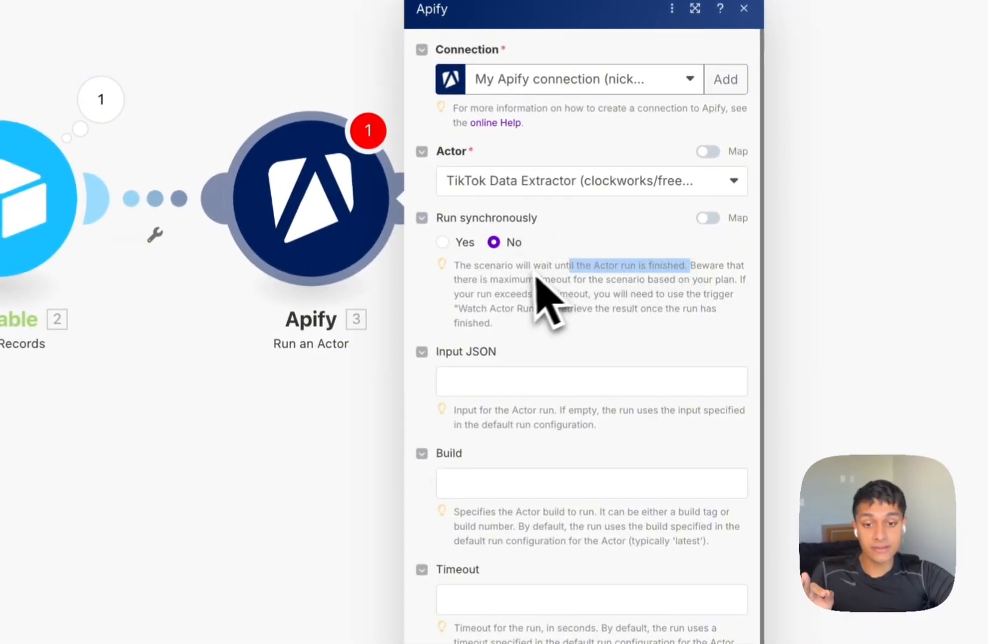
drag(489, 279, 526, 279)
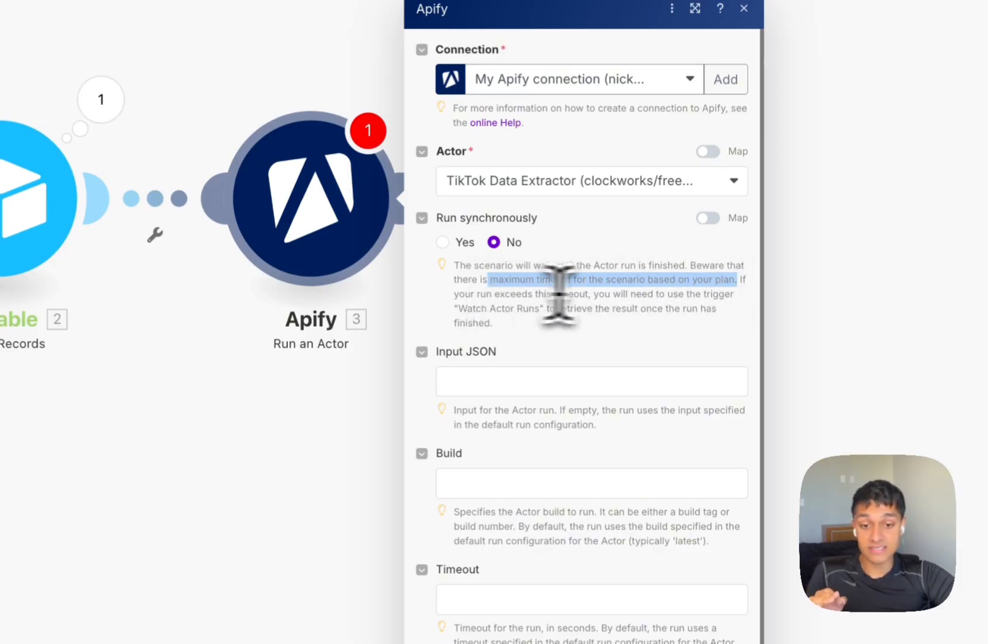
click(641, 293)
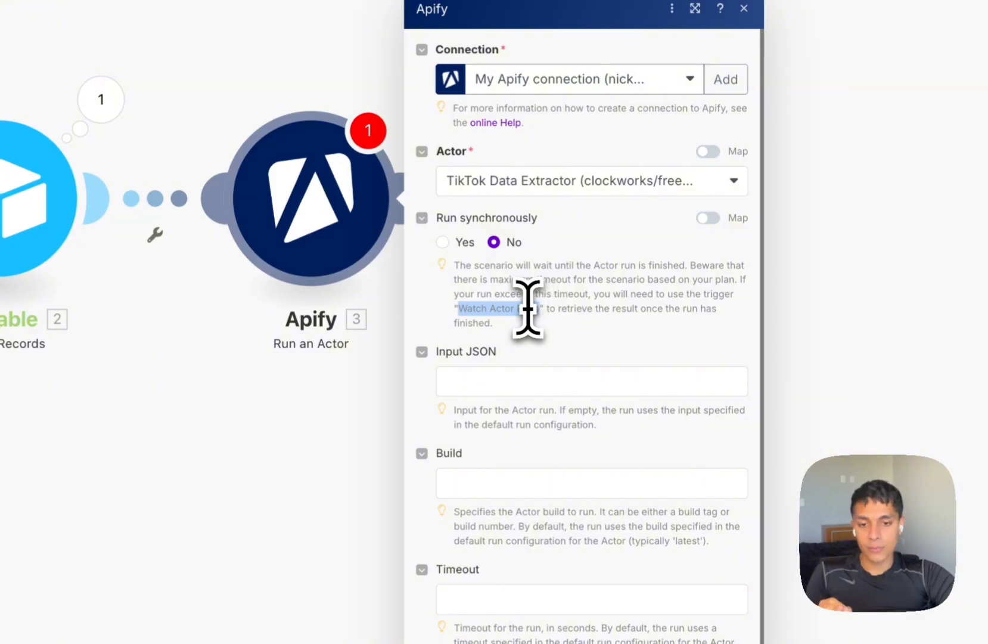
click(443, 242)
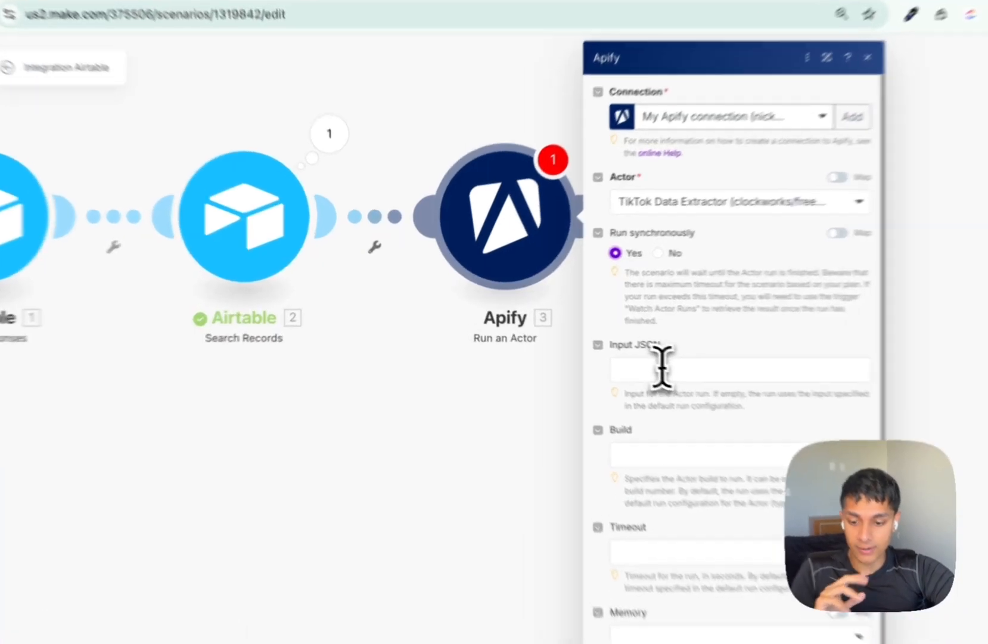
Paste the actor's input JSON into a formatter, beautify it, and copy the result.
click(617, 353)
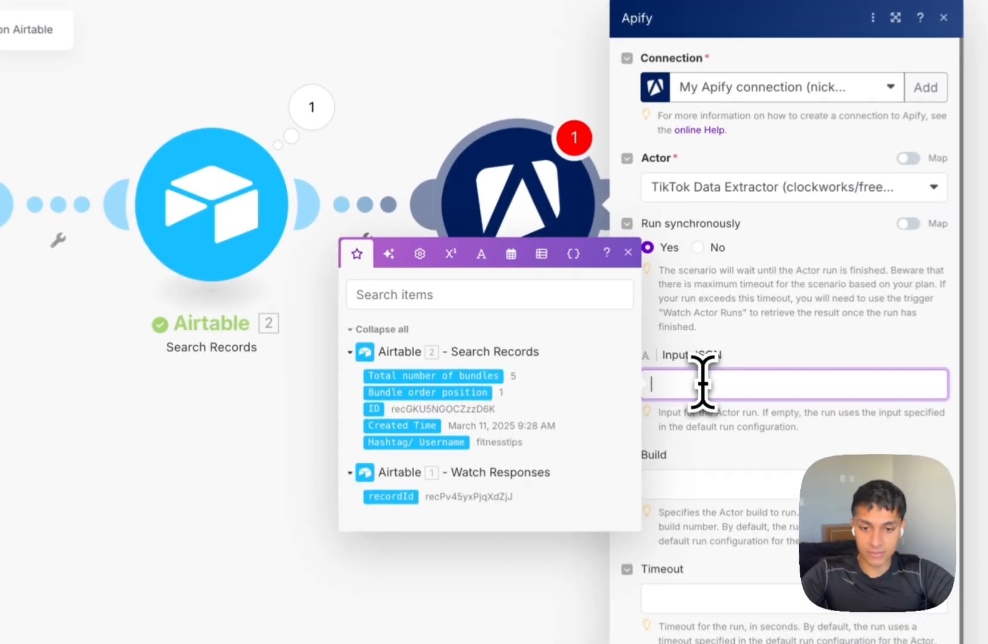
text({    "excludePinnedPosts": false,    "hashtags": [ "" ],    "resultsPerPage": 1,    "shouldDownloadCovers": true,    "shouldDownloadSubtitles": true,    "shouldDownloadVideos": true})
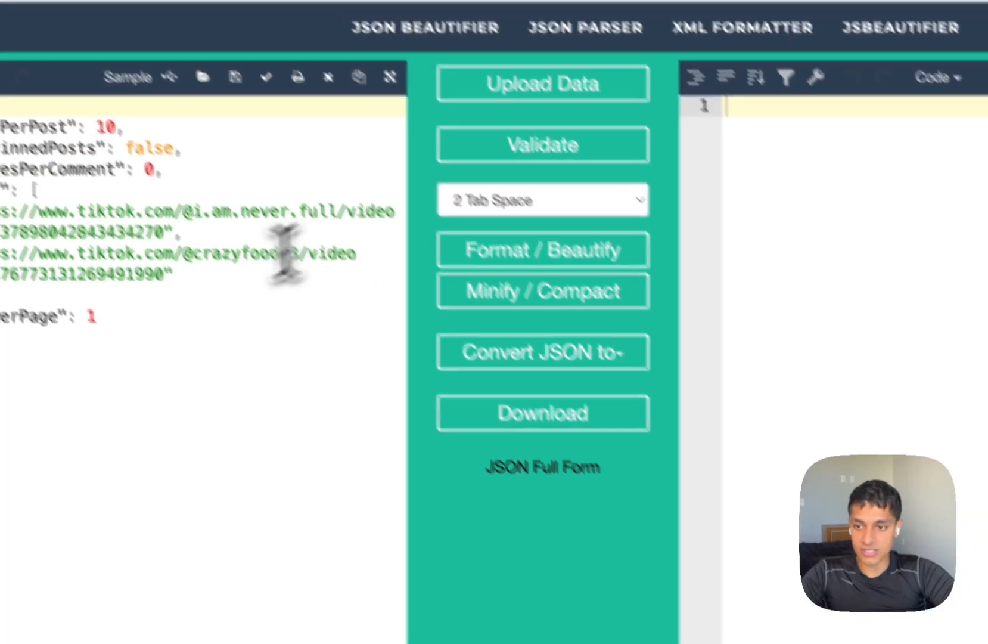
key(super+a)
key(super+v)
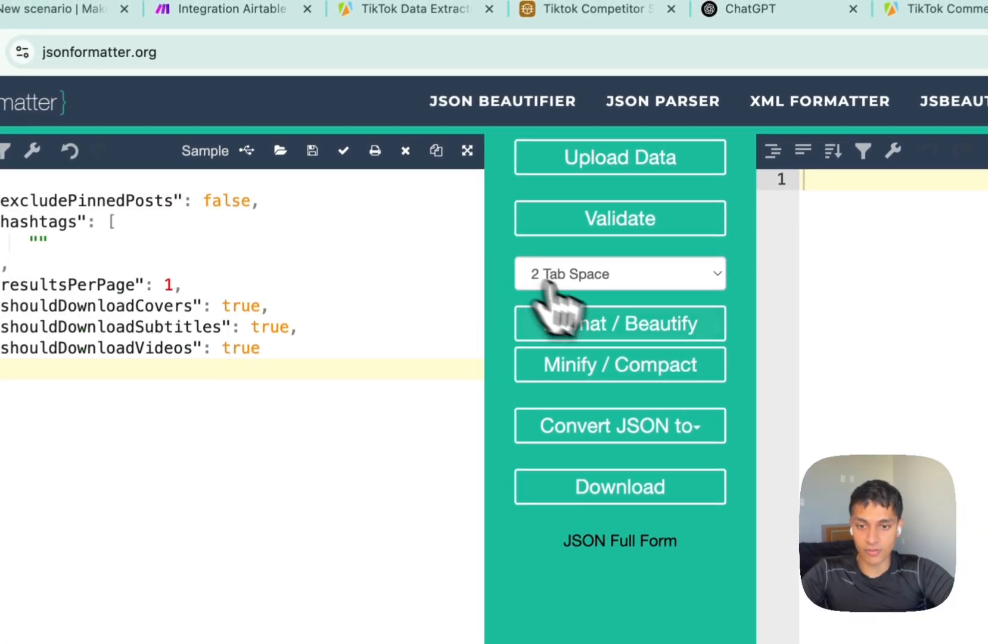
click(590, 322)
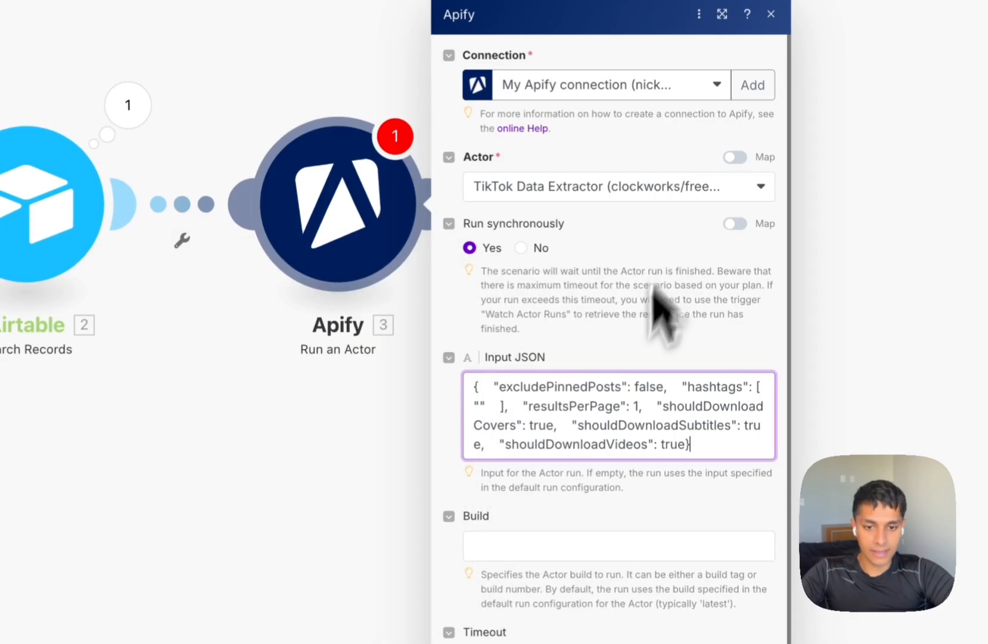
key(super+a)
Paste the formatted JSON into Input JSON and change resultsPerPage to 2.
text({   "excludePinnedPosts": false,   "hashtags": [     ""   ],   "resultsPerPage": 1,   "shouldDownloadCovers": true,   "shouldDownloadSubtitles": true,   "shouldDownloadVideos": true })
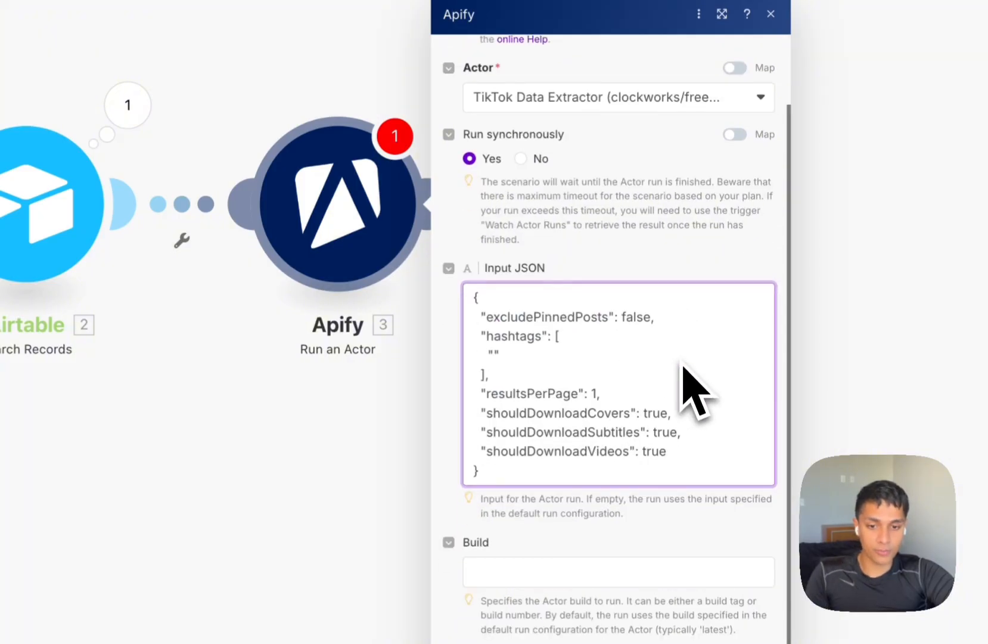
click(495, 352)
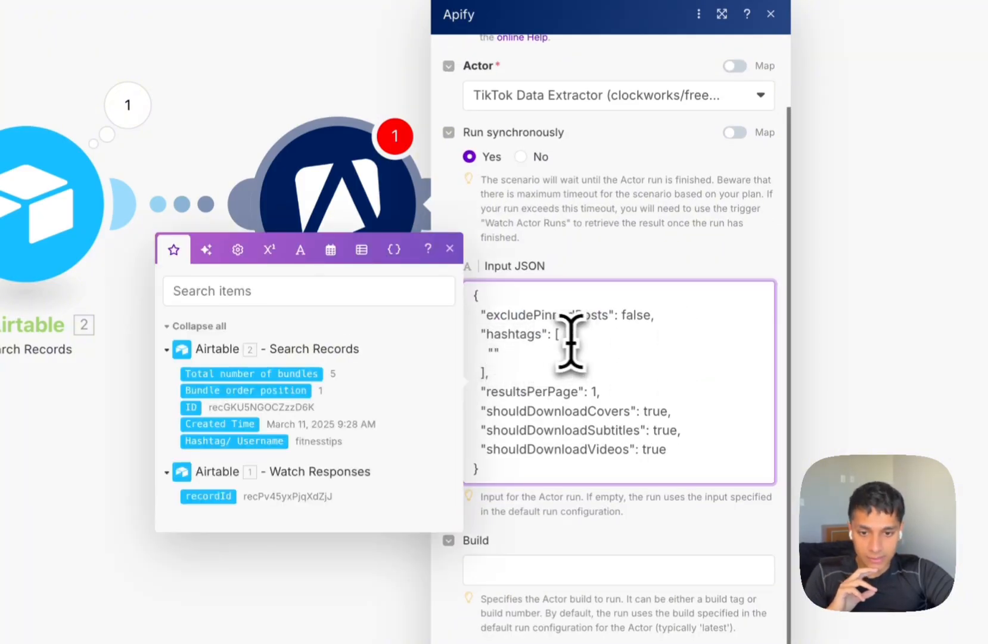
click(635, 317)
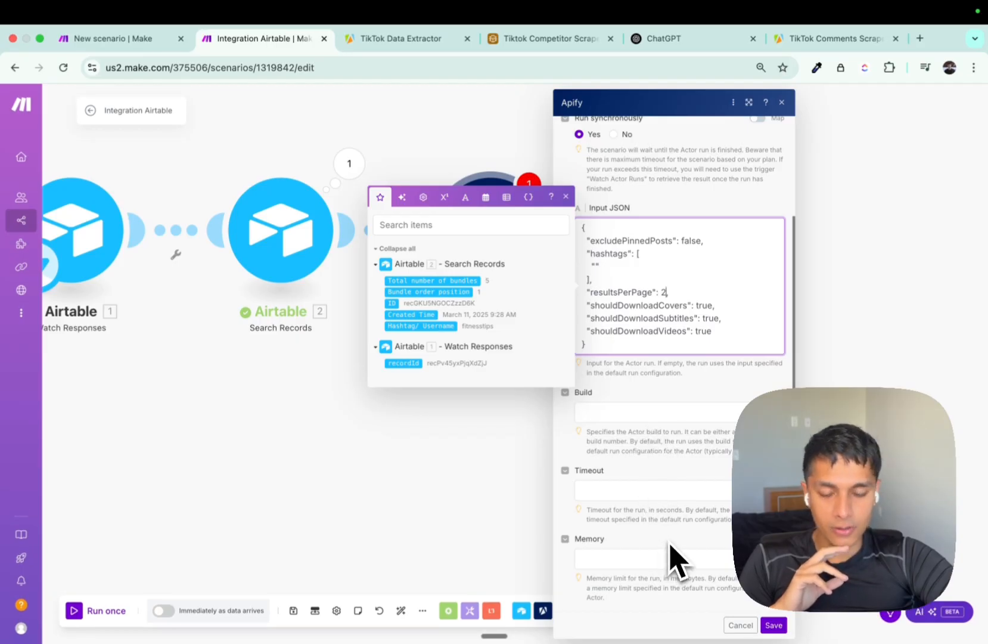
scroll(662, 470, up, 3)
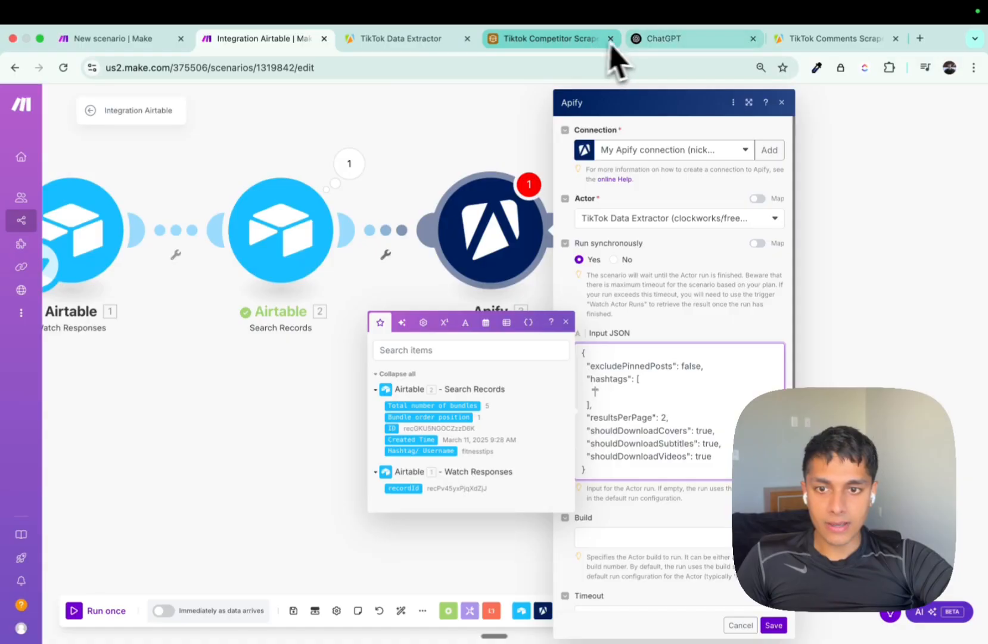
Look up the hashtags field in the Apify actor's input documentation.
click(453, 37)
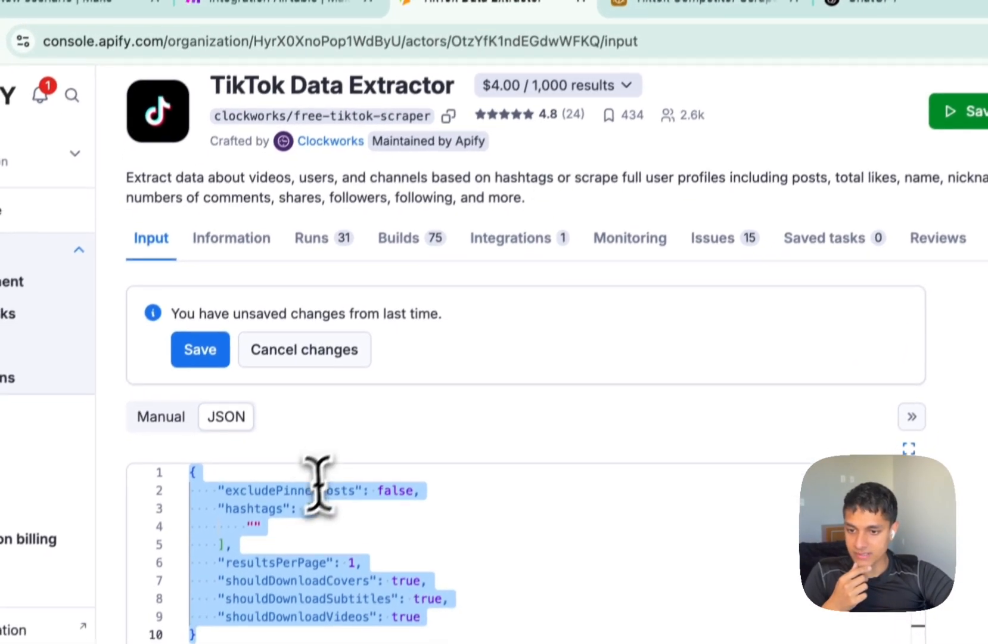
click(208, 612)
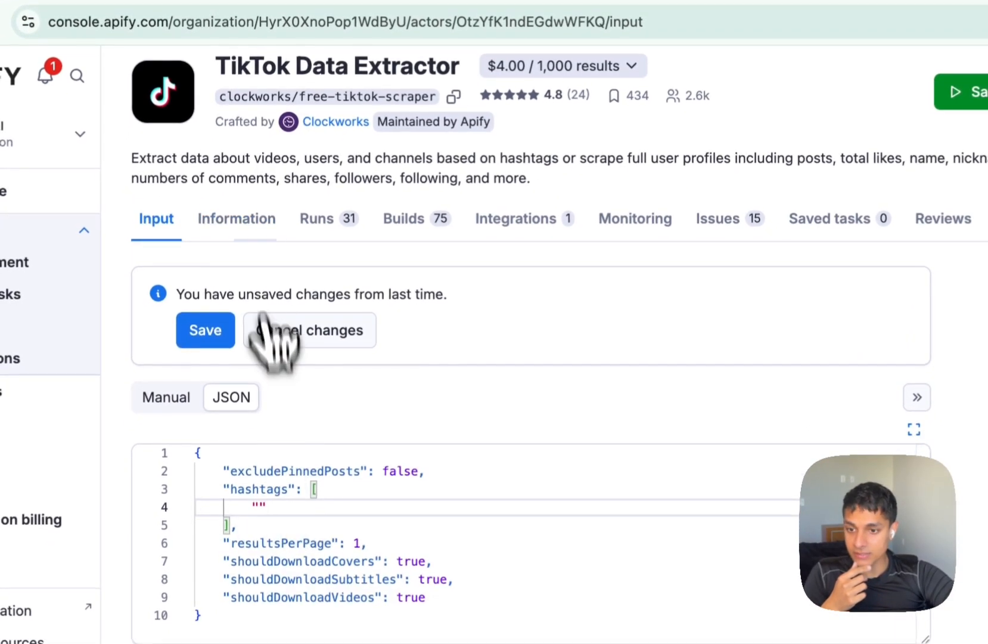
click(255, 218)
triple_click(231, 223)
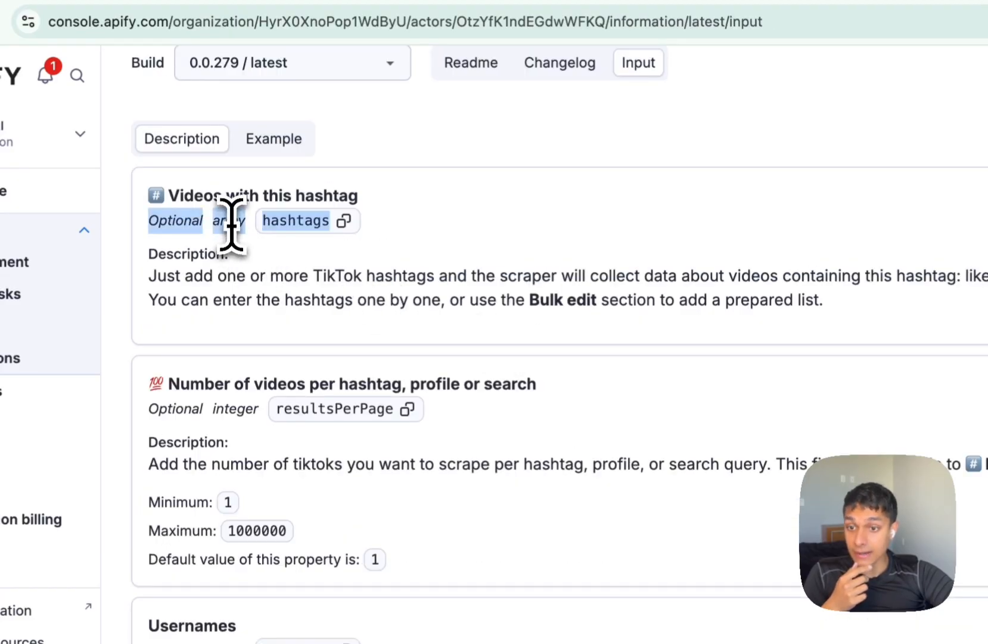
click(280, 16)
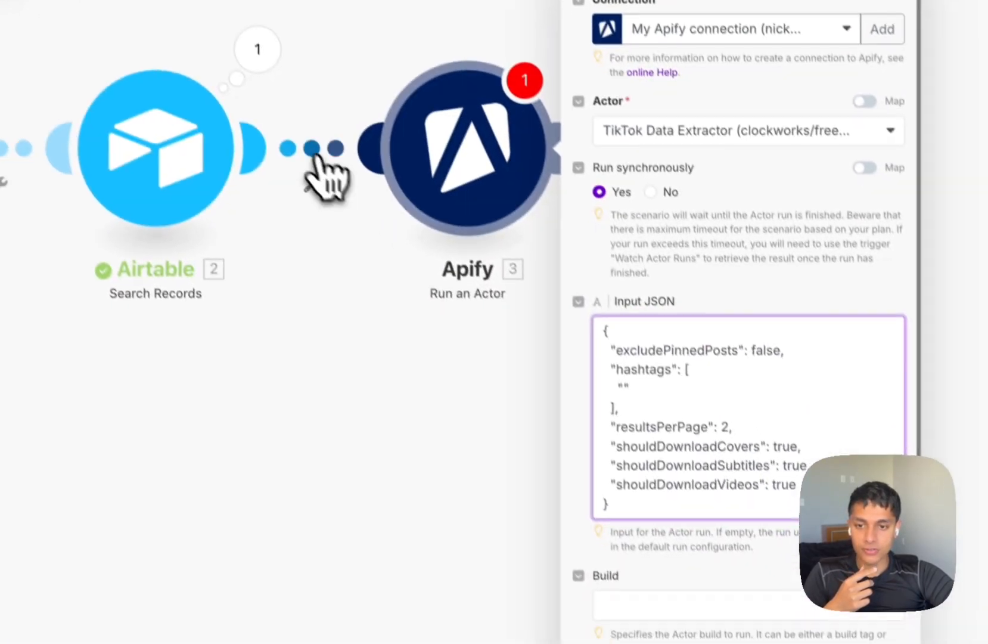
Unlink Apify from Search Records, move it below the flow, and view Search Records' output bundles.
right_click(316, 156)
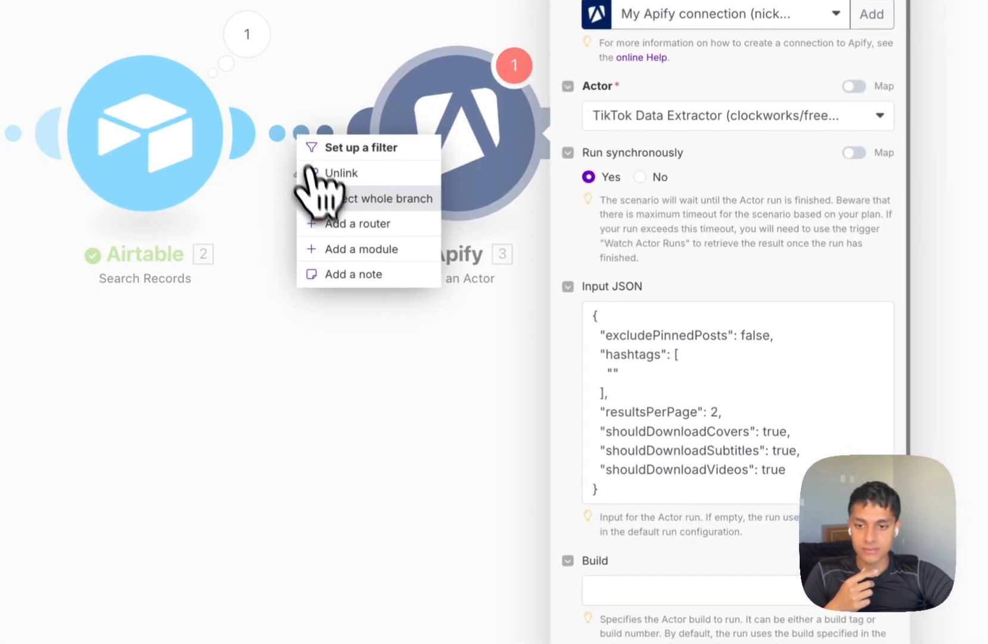
click(787, 621)
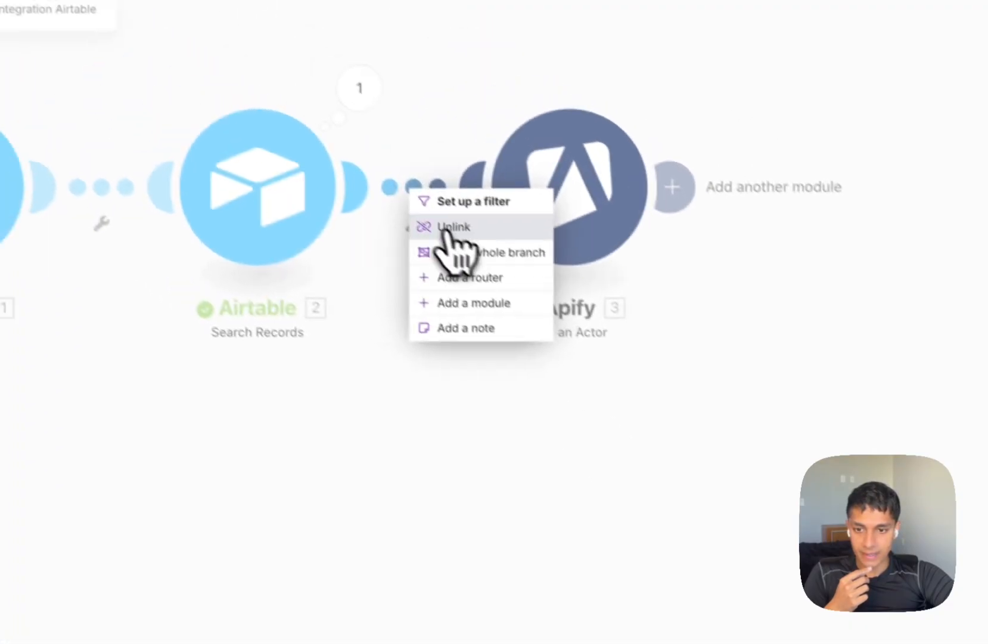
click(298, 109)
drag(354, 124, 29, 406)
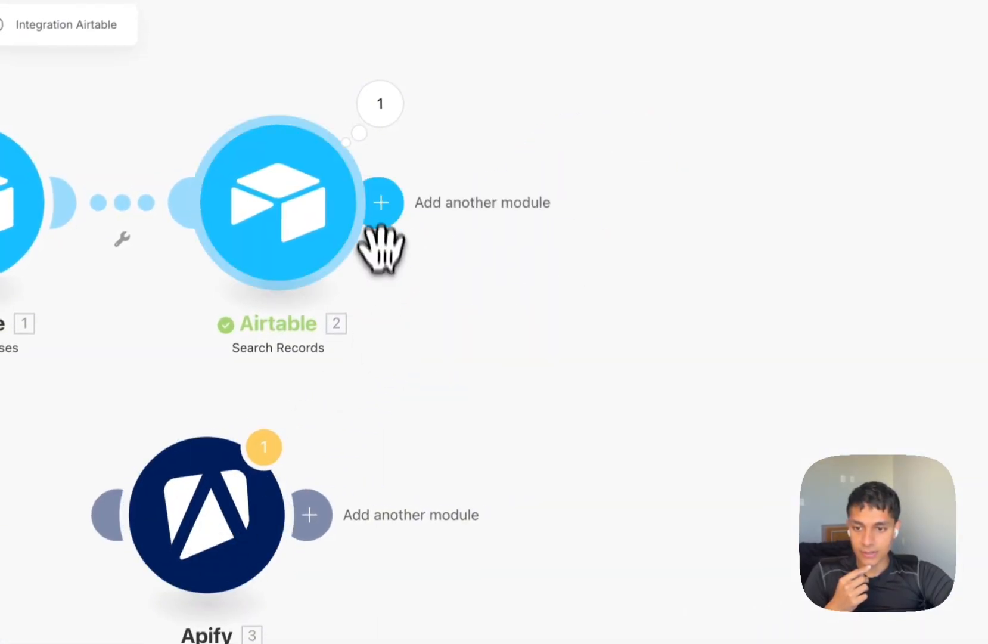
click(378, 202)
click(380, 104)
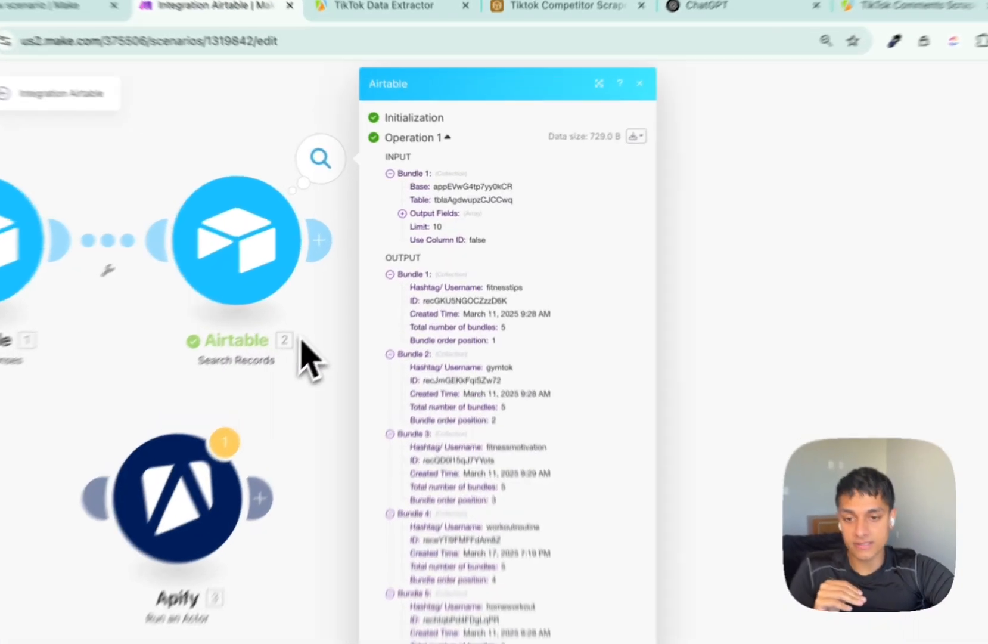
Add a Tools Text aggregator after Search Records, map Hashtag/ Username into Text, and save it.
click(339, 320)
click(348, 230)
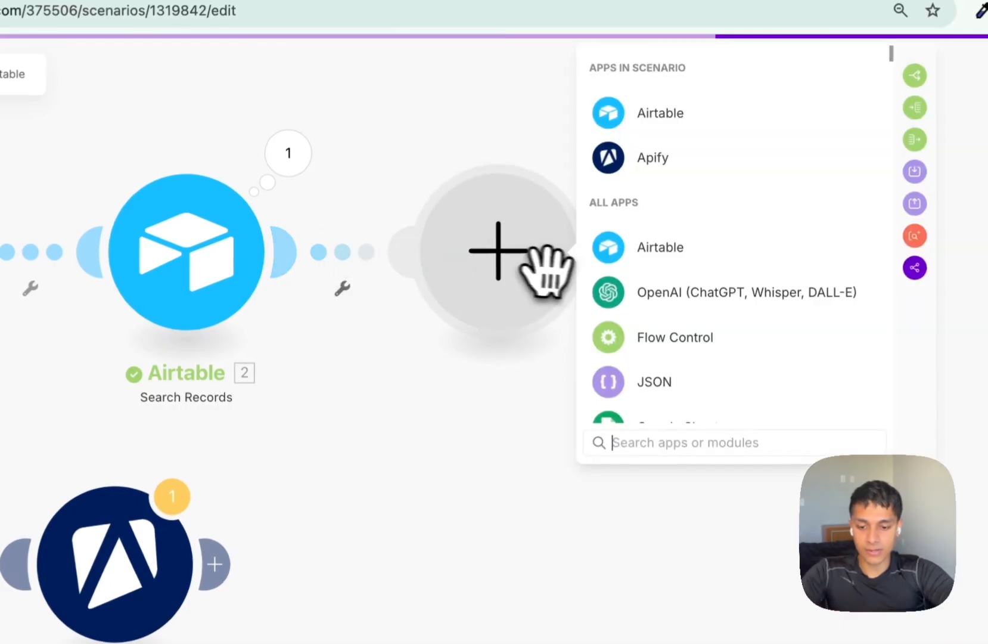
text(text)
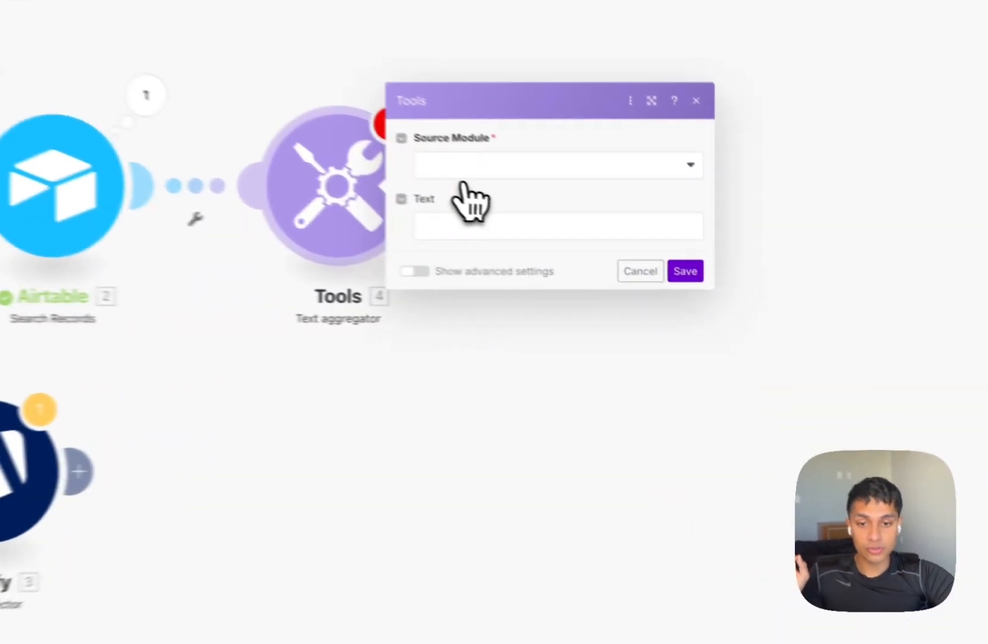
click(587, 216)
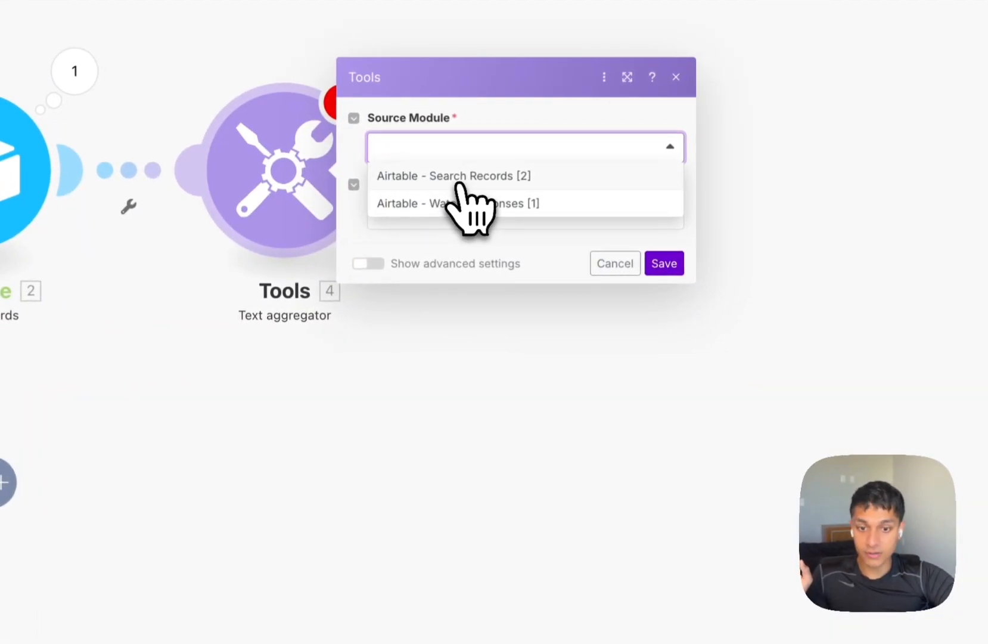
click(374, 266)
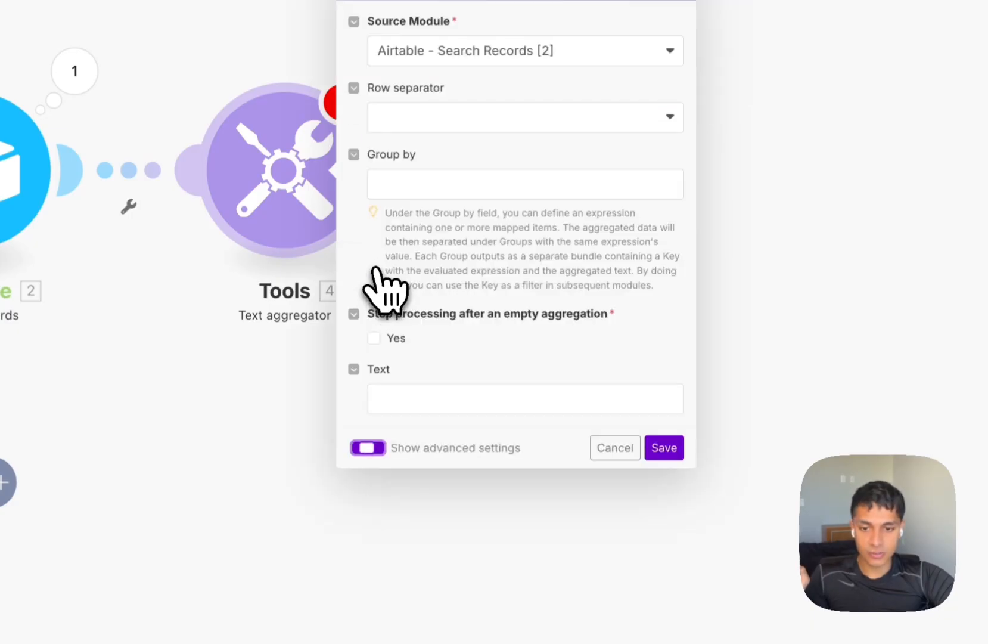
click(431, 394)
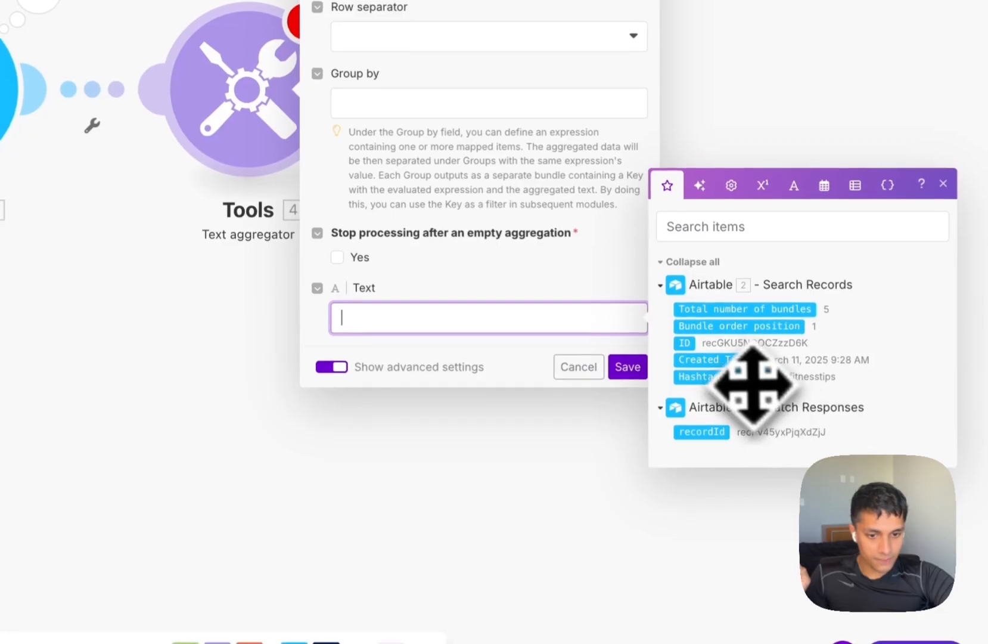
click(743, 381)
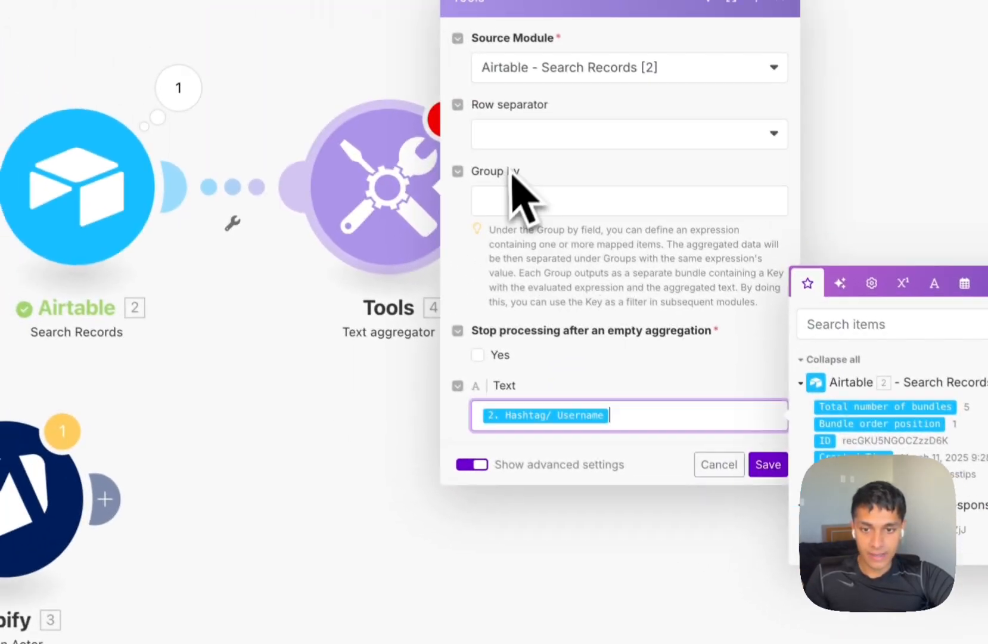
click(768, 465)
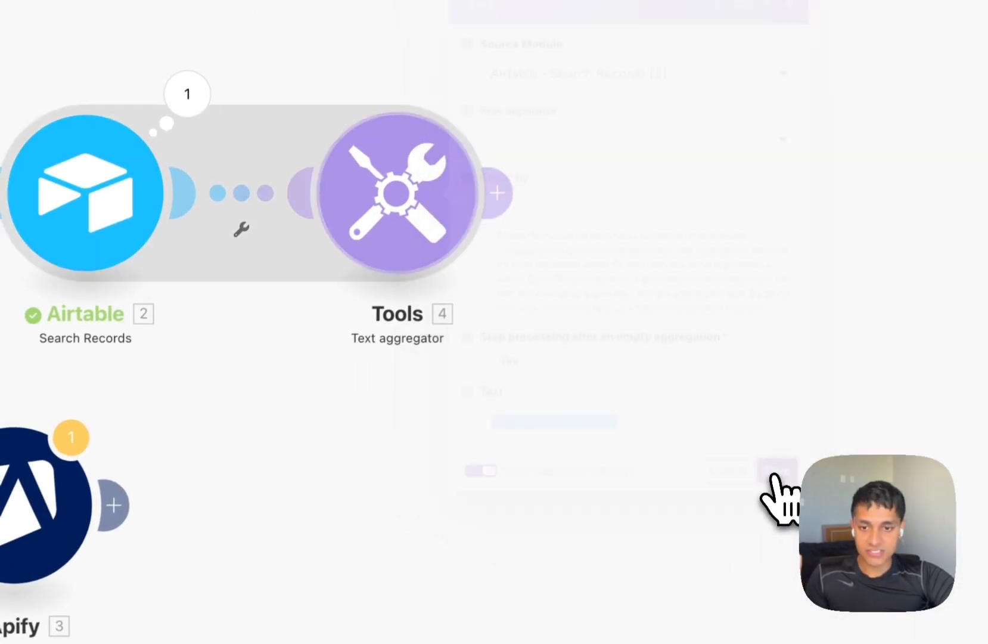
Unlink the two Airtable modules and move the schedule trigger onto Search Records.
right_click(150, 238)
click(189, 267)
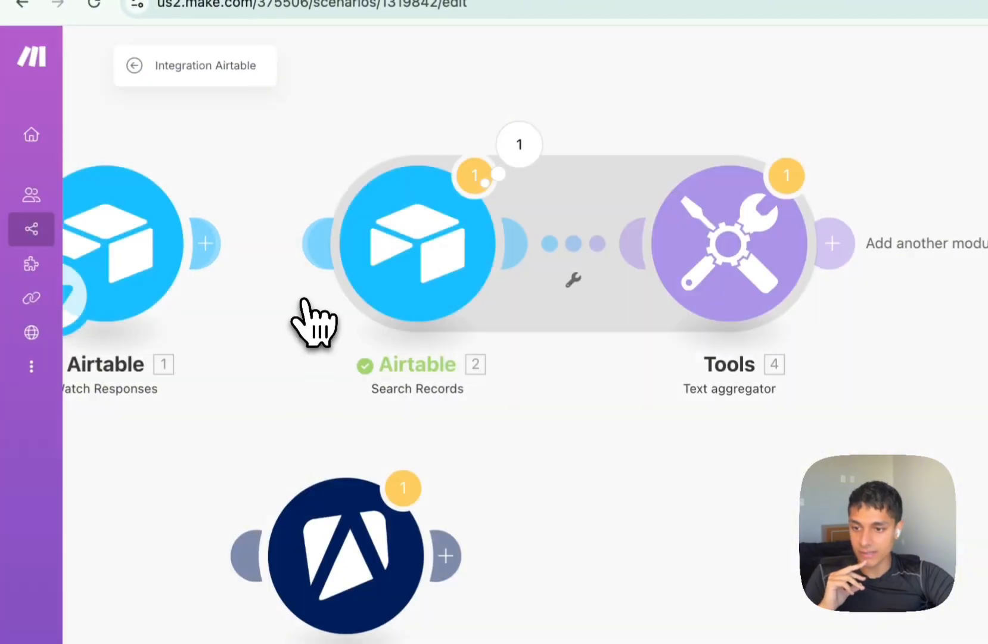
drag(91, 210, 392, 197)
Run the scenario once and inspect the text aggregator's combined hashtag output.
click(118, 604)
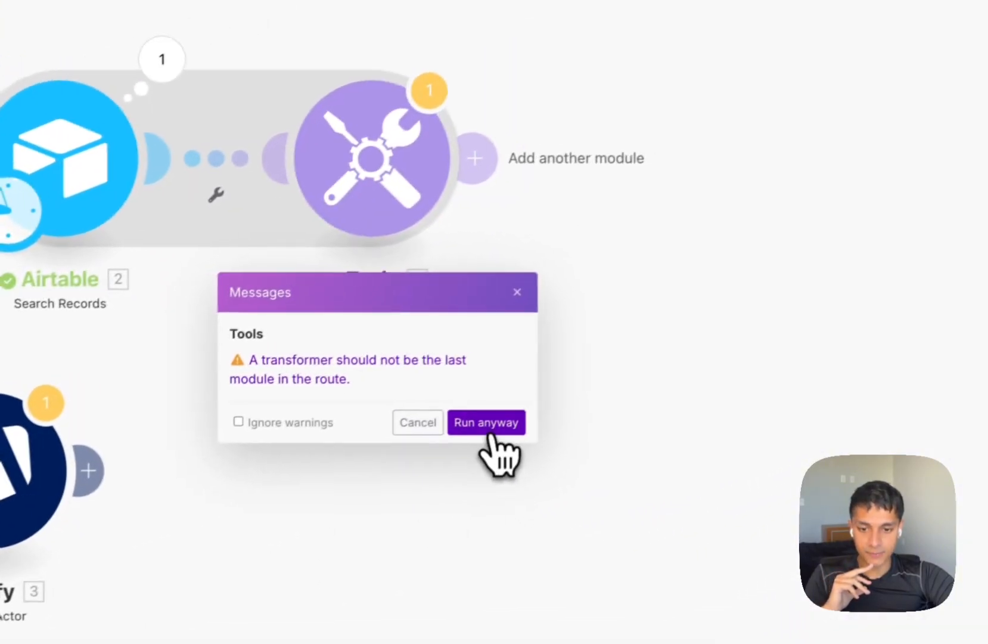
click(620, 373)
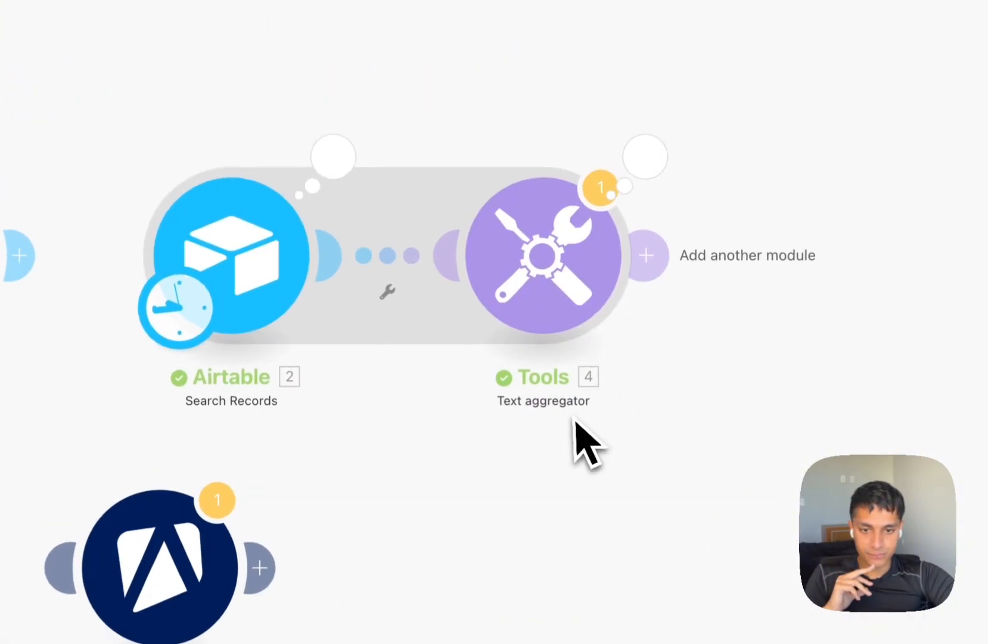
click(639, 170)
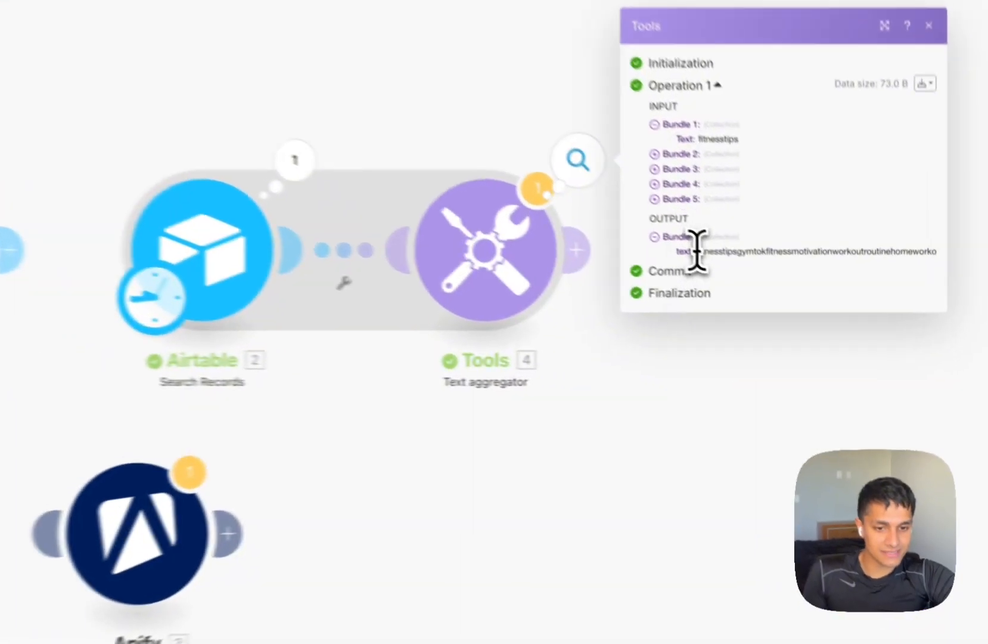
drag(773, 293, 931, 292)
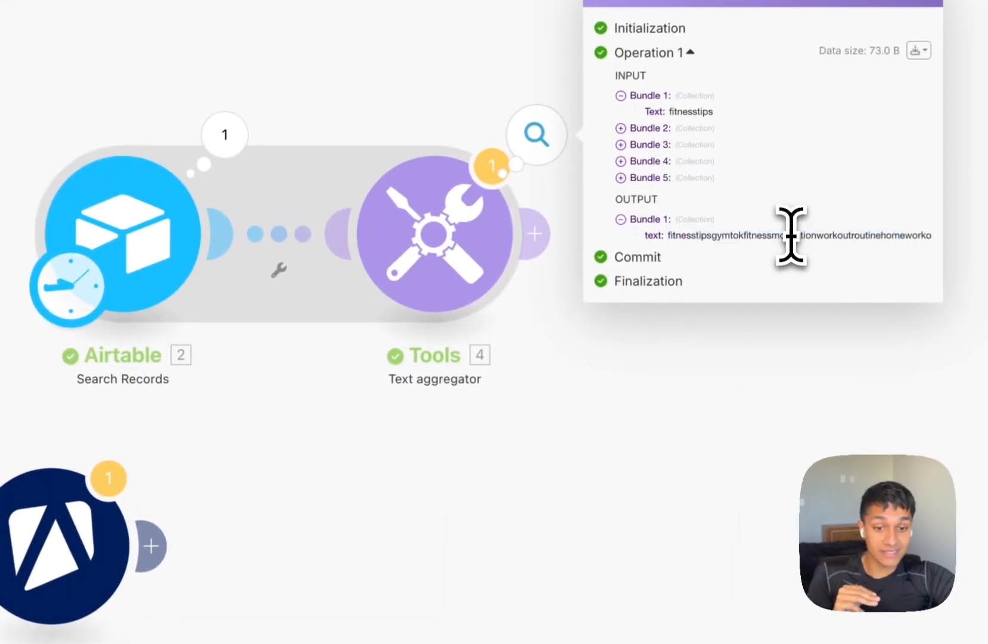
Quote each hashtag in the Text aggregator, set a comma row separator, save, and view the output.
click(576, 349)
click(418, 246)
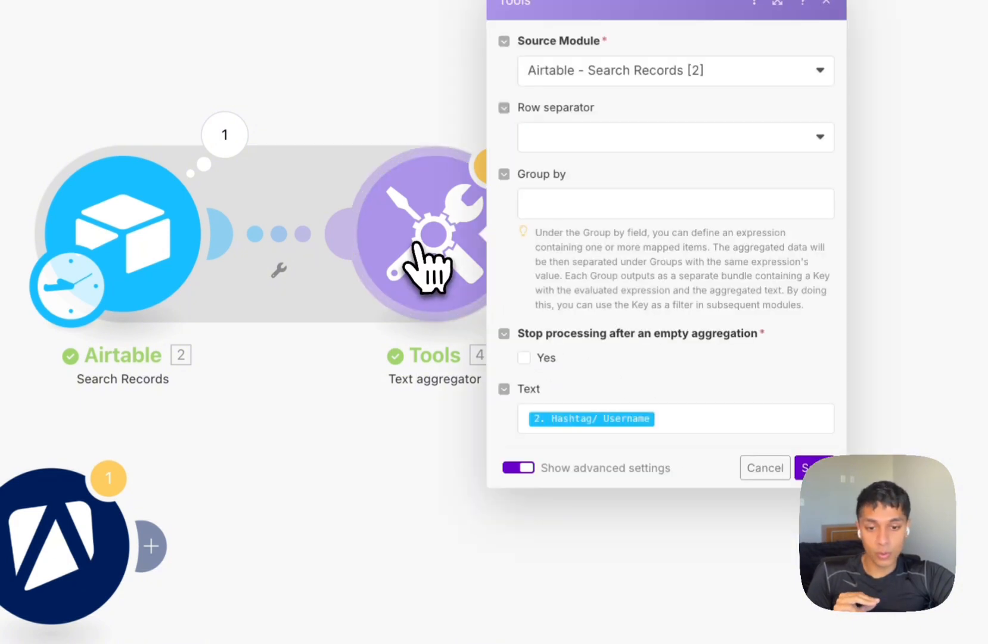
click(683, 420)
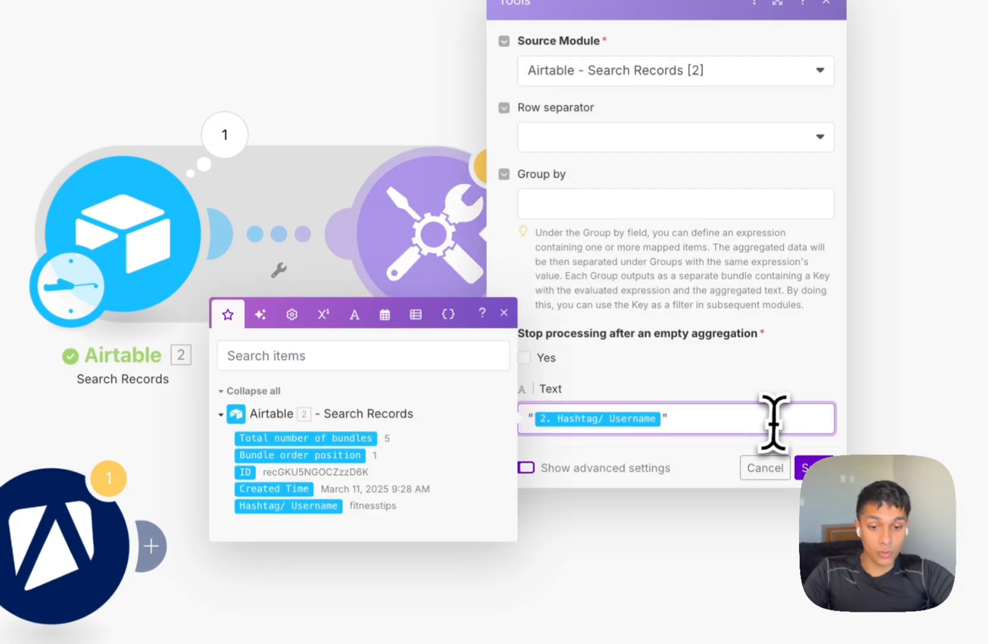
click(608, 143)
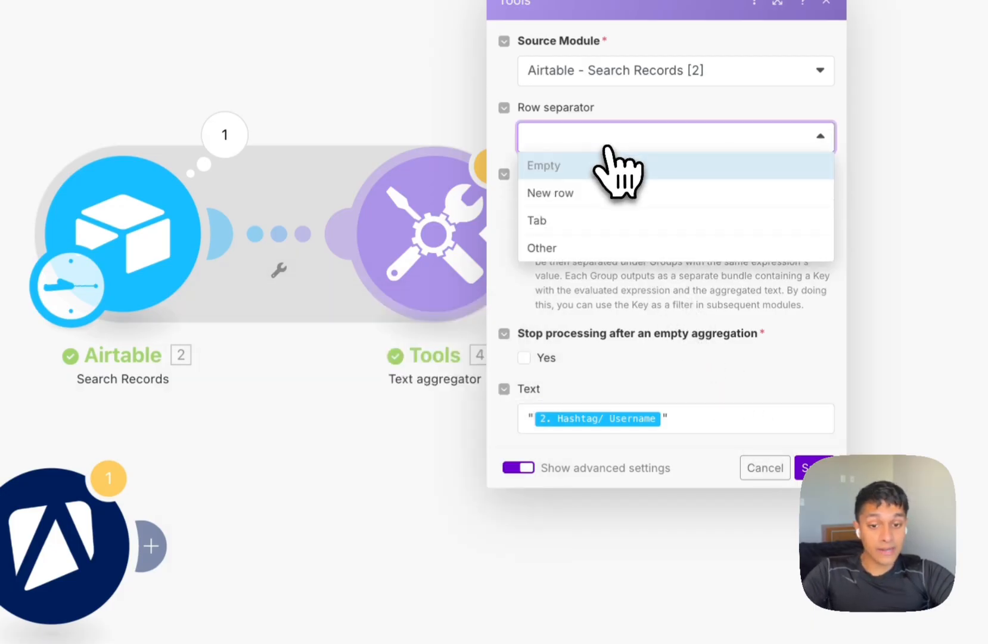
click(563, 249)
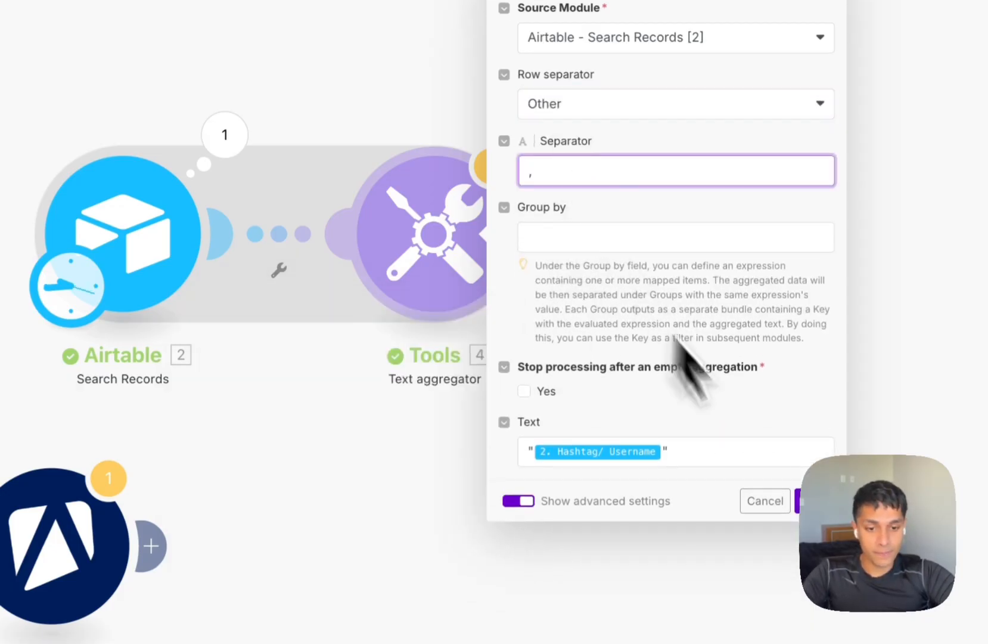
click(798, 502)
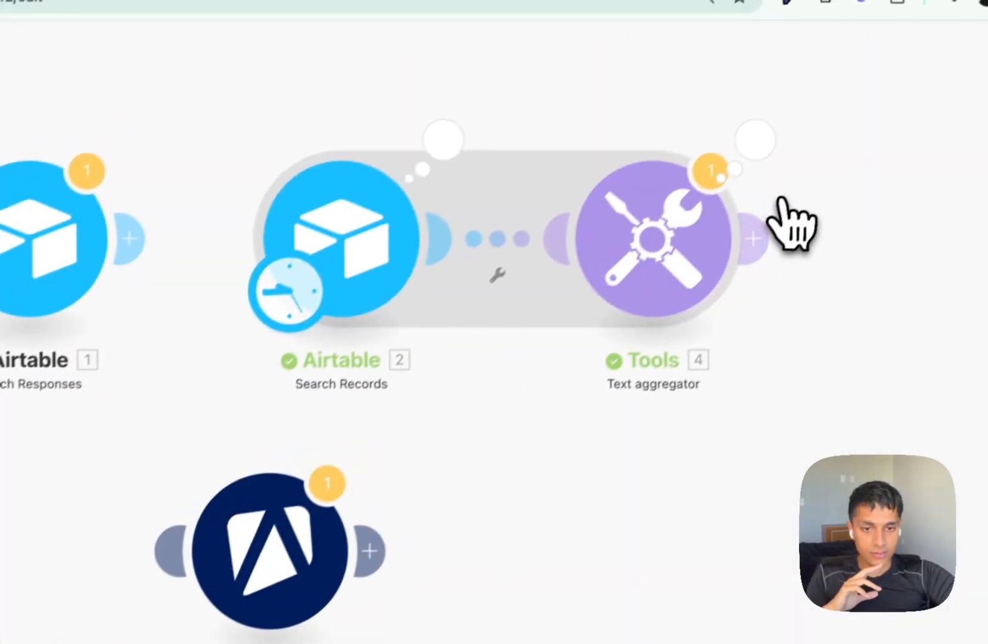
click(889, 25)
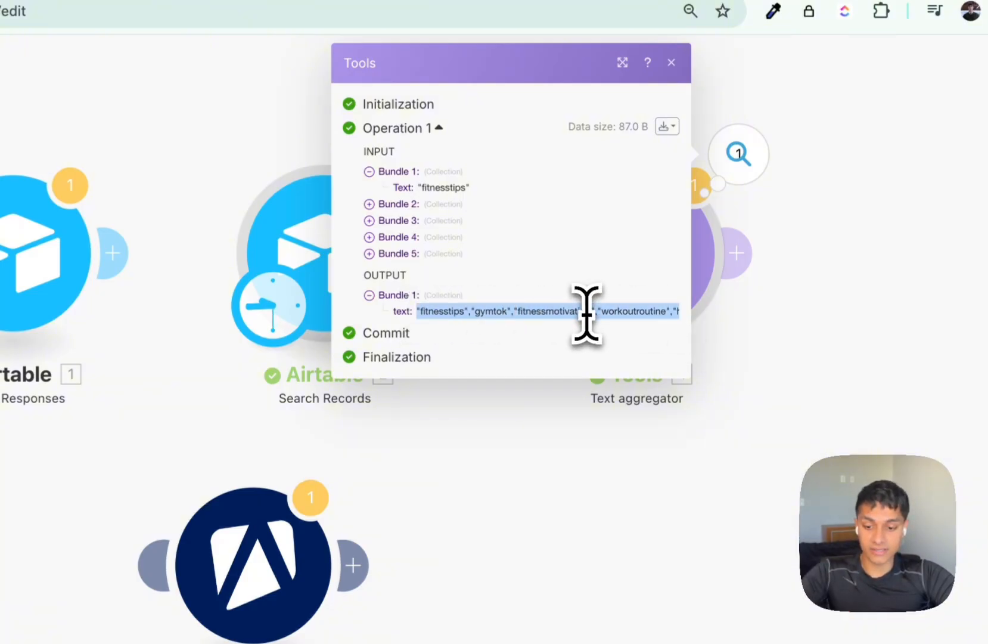
key(ctrl+t)
text("fitnesstips","gymtok","fitnessmotivation","workoutroutine","homeworkout")
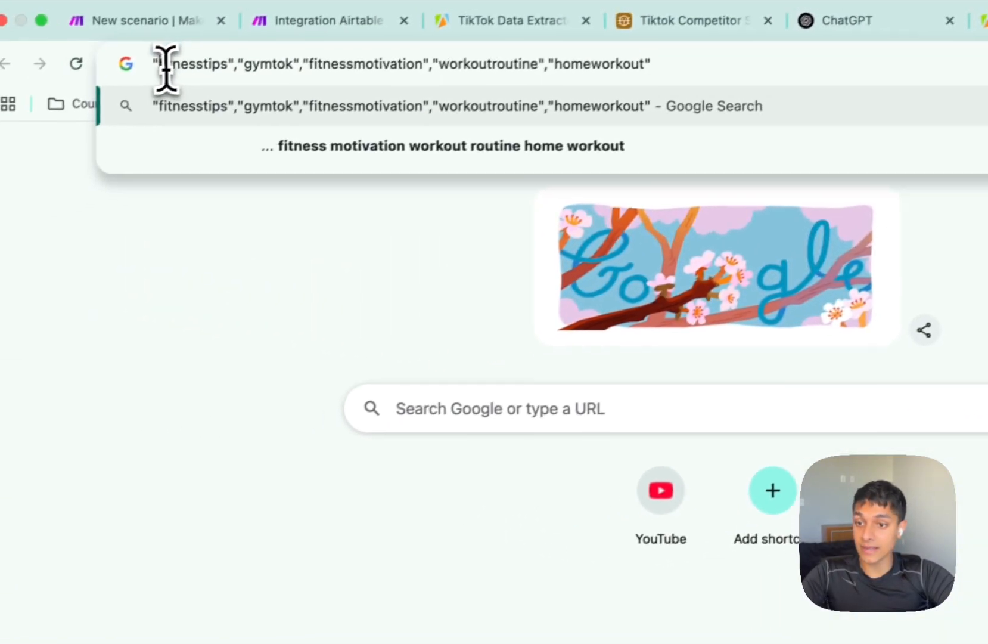
drag(157, 64, 220, 71)
click(265, 74)
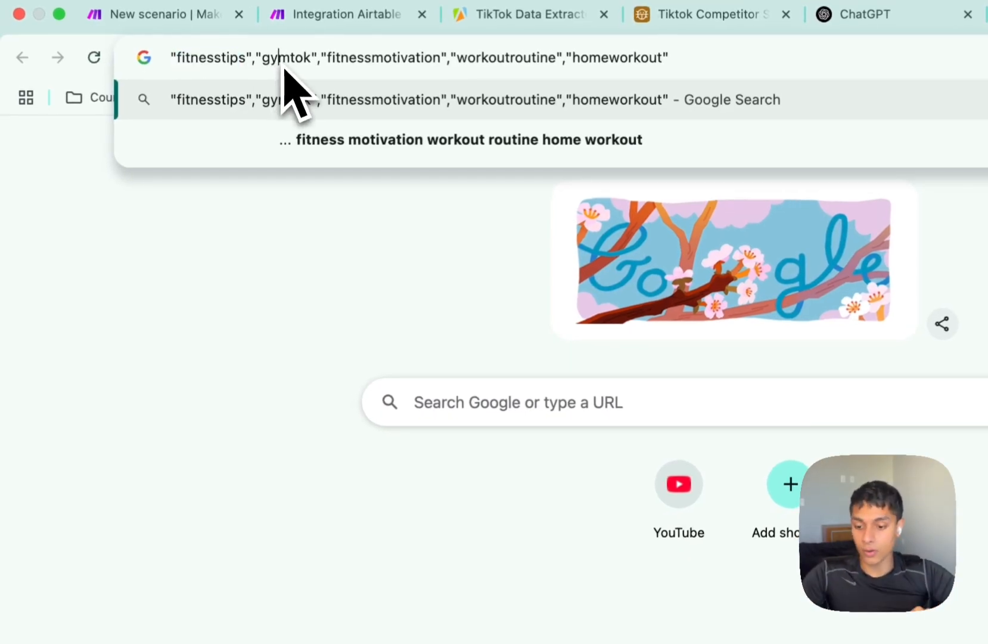
key(super+w)
click(843, 551)
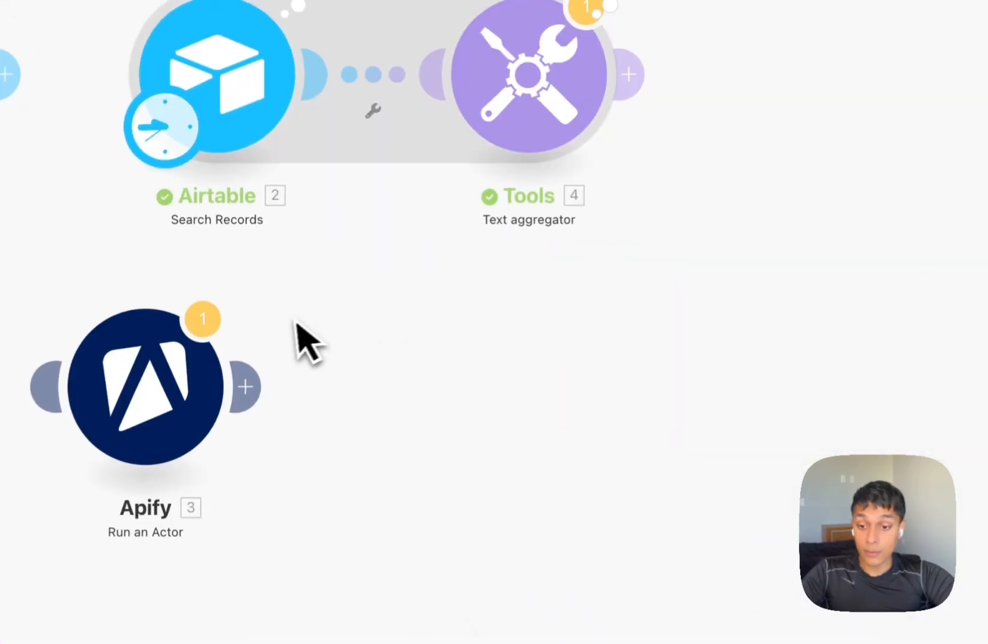
Link Apify Run an Actor after the aggregator and map its text into the hashtags Input JSON.
drag(182, 395, 838, 82)
click(557, 122)
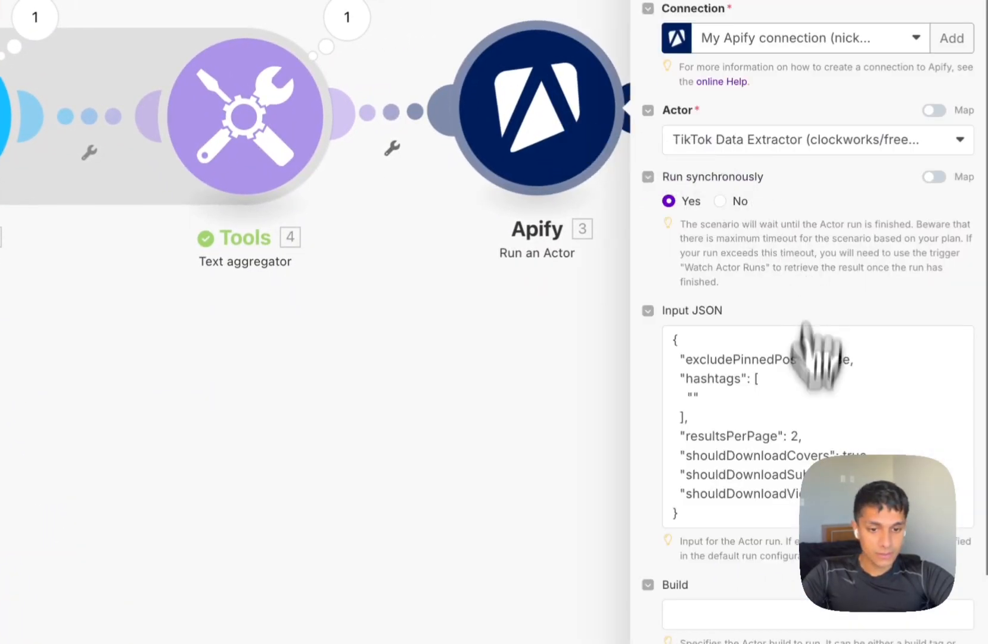
scroll(429, 399, down, 3)
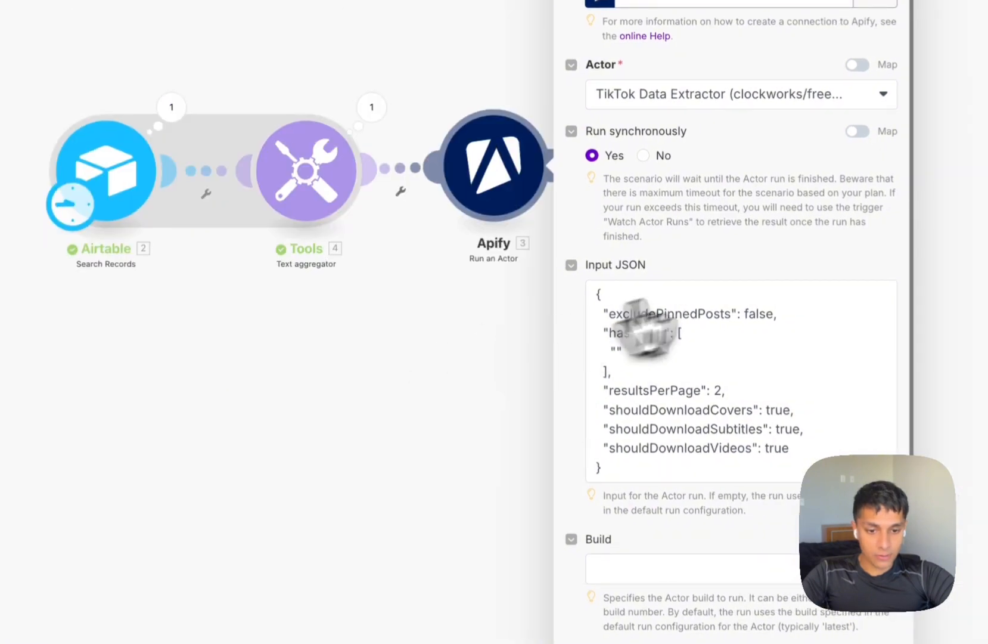
click(736, 314)
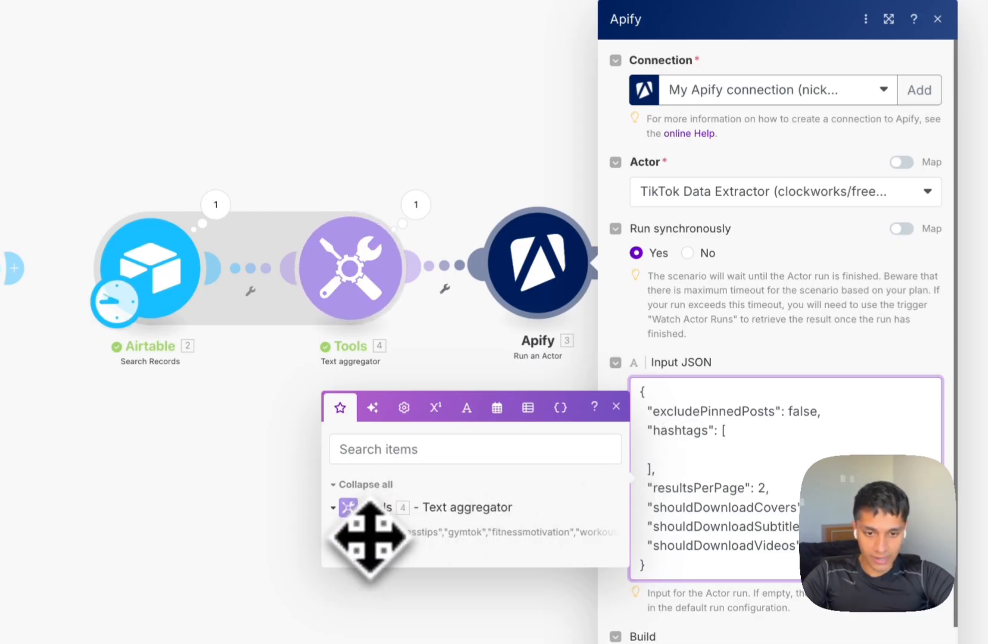
drag(364, 532, 748, 462)
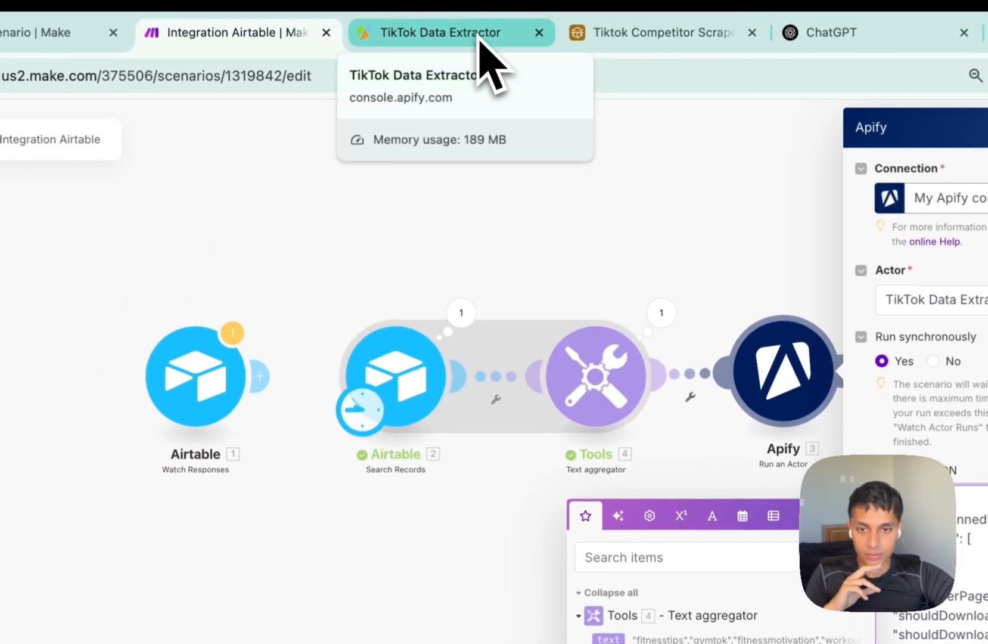
Look up the resultsPerPage field in the TikTok Data Extractor docs, then save the Apify module.
click(481, 38)
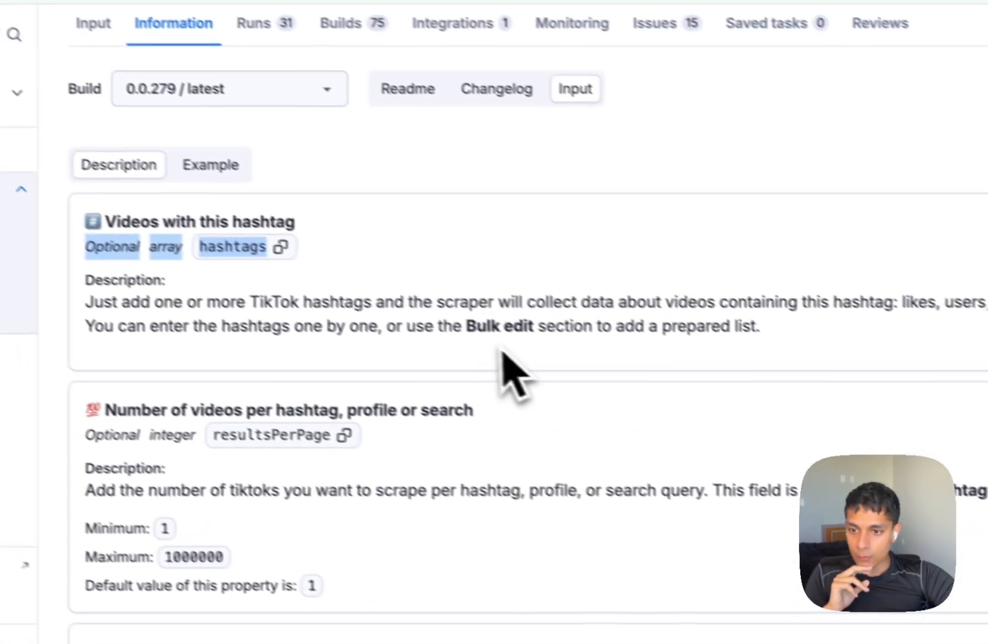
click(505, 341)
scroll(514, 308, down, 1)
drag(116, 222, 352, 258)
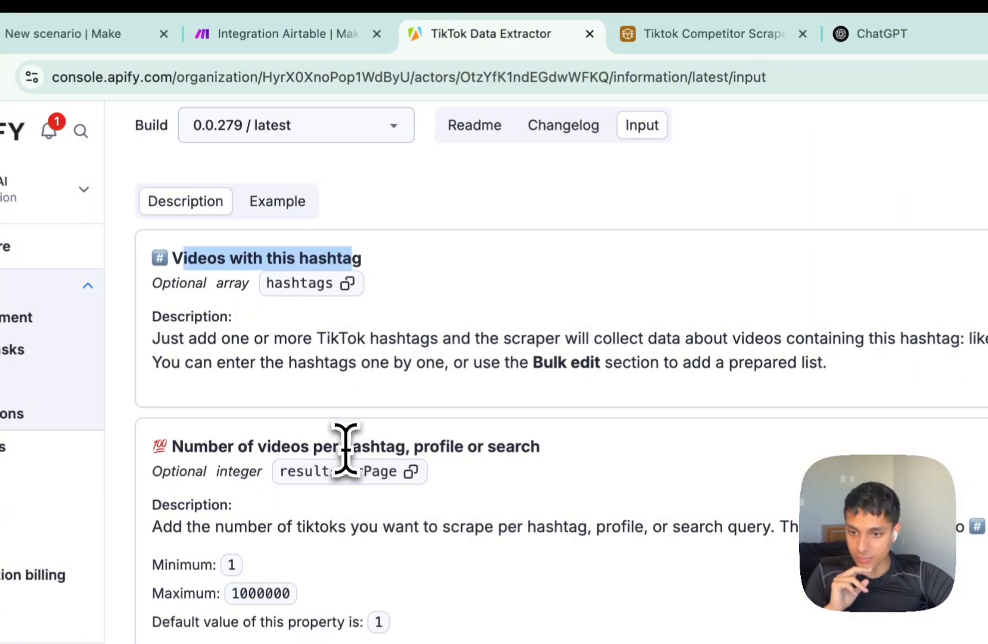
click(414, 471)
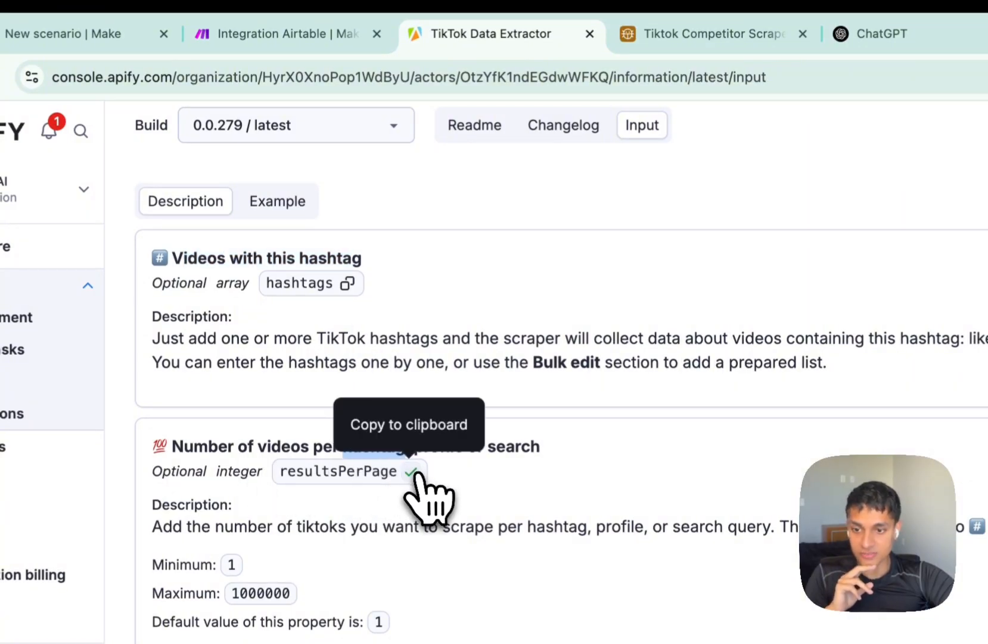
click(334, 35)
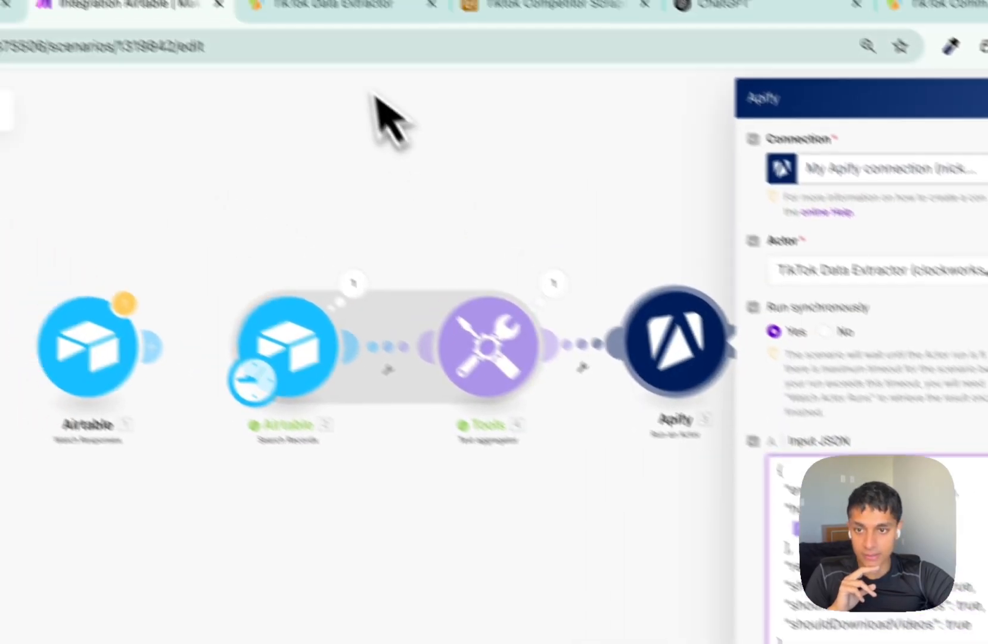
click(399, 48)
scroll(376, 423, down, 1)
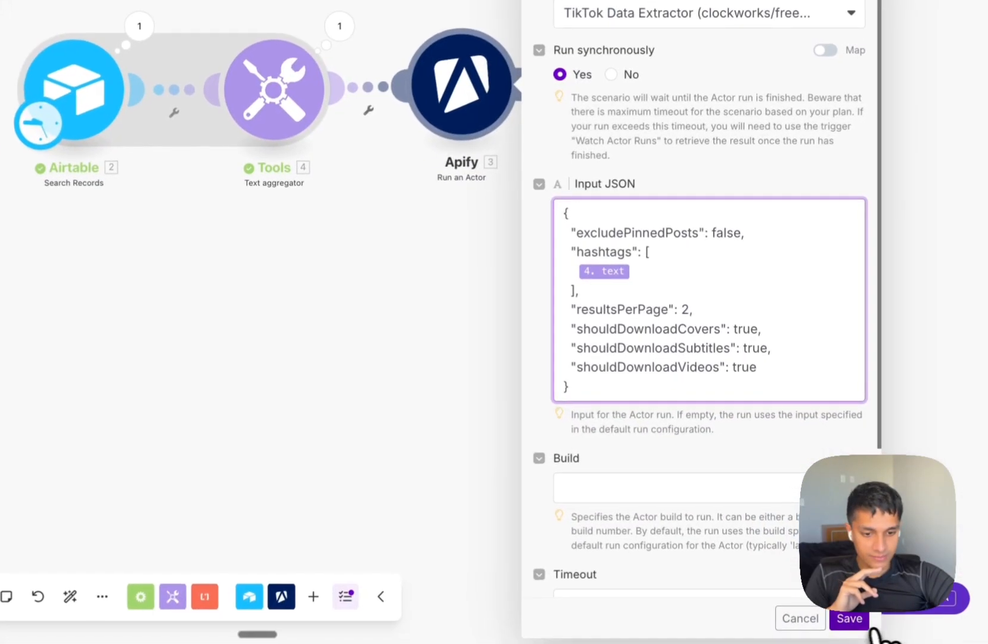
click(852, 619)
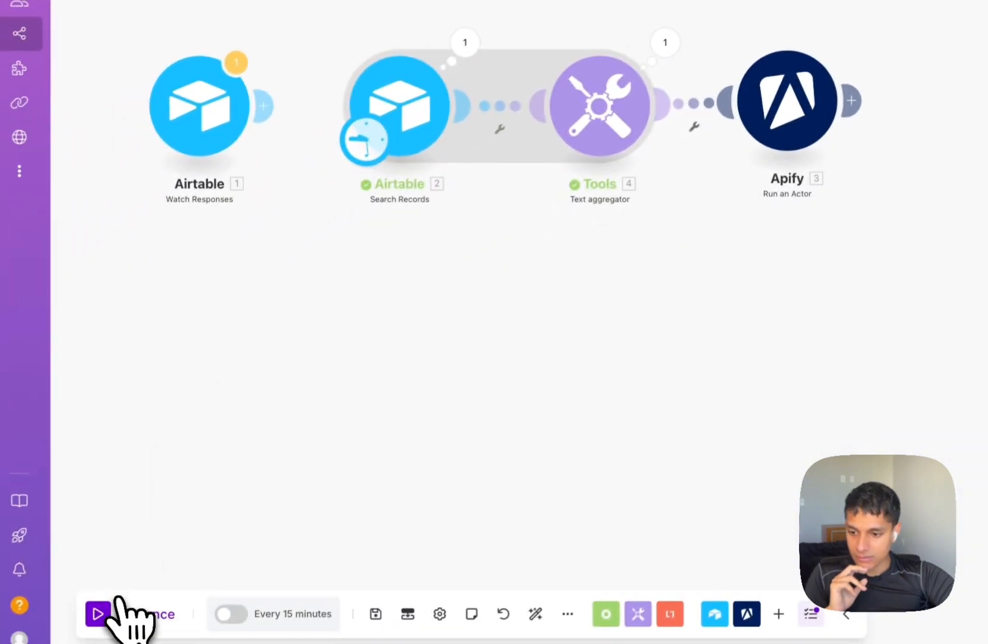
Run the scenario once and open the TikTok Data Extractor's Runs list in Apify.
click(106, 612)
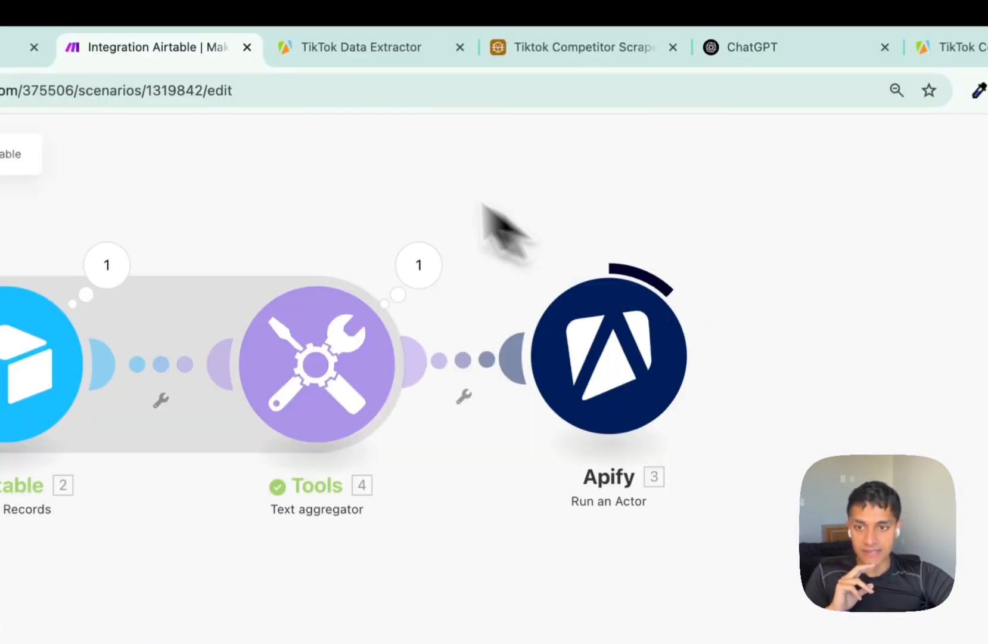
click(334, 53)
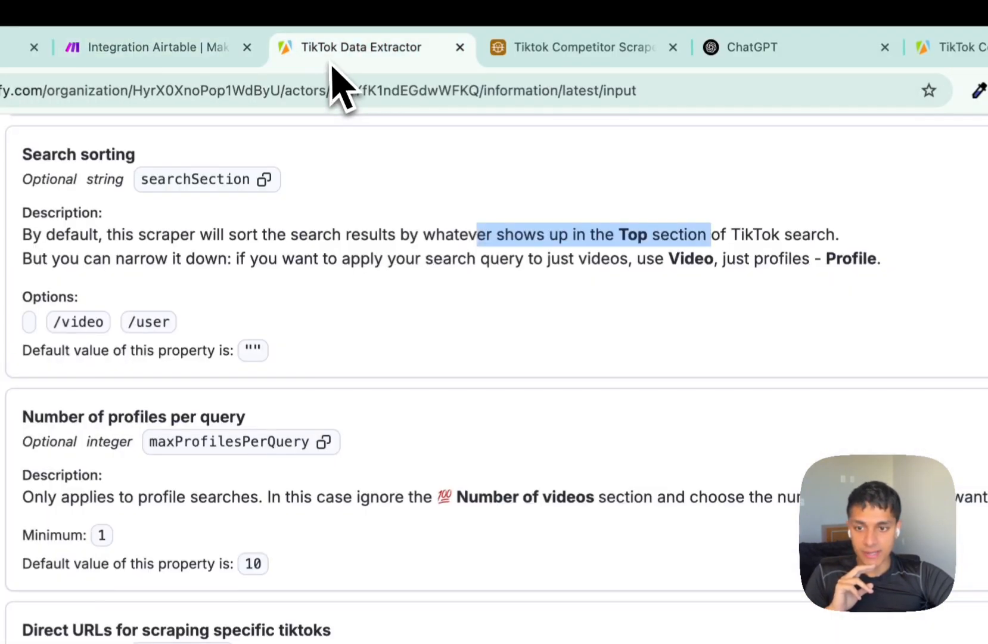
scroll(298, 216, up, 10)
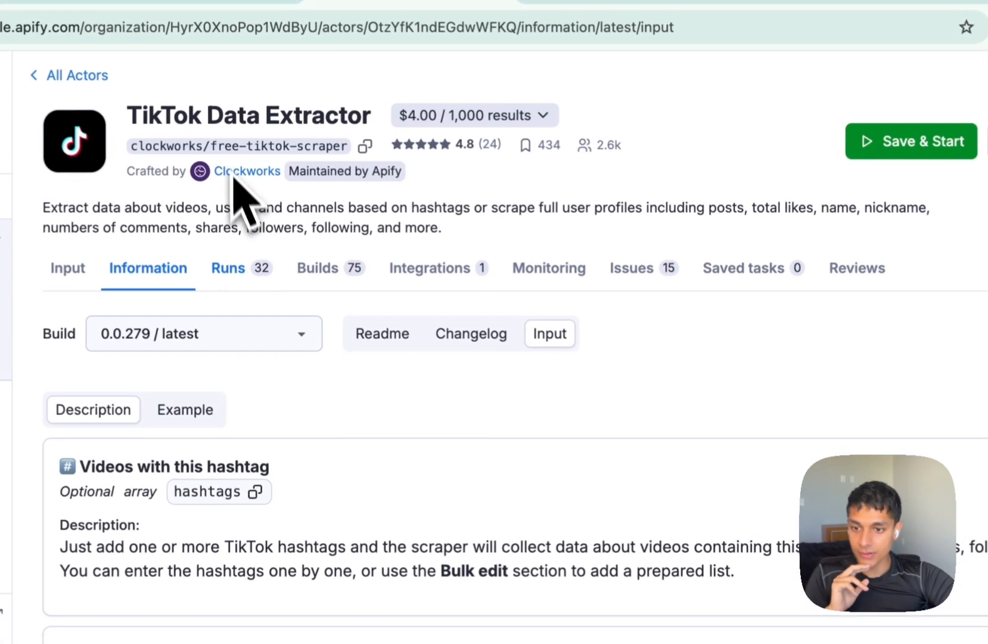
click(229, 268)
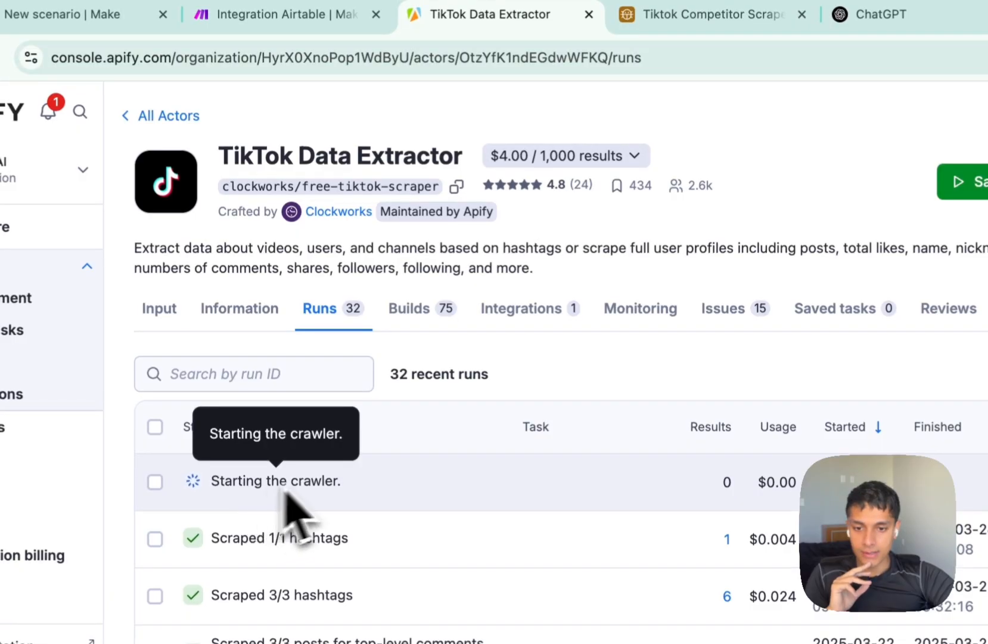
Watch the Apify Run an Actor module finish its run in the Make scenario.
click(316, 13)
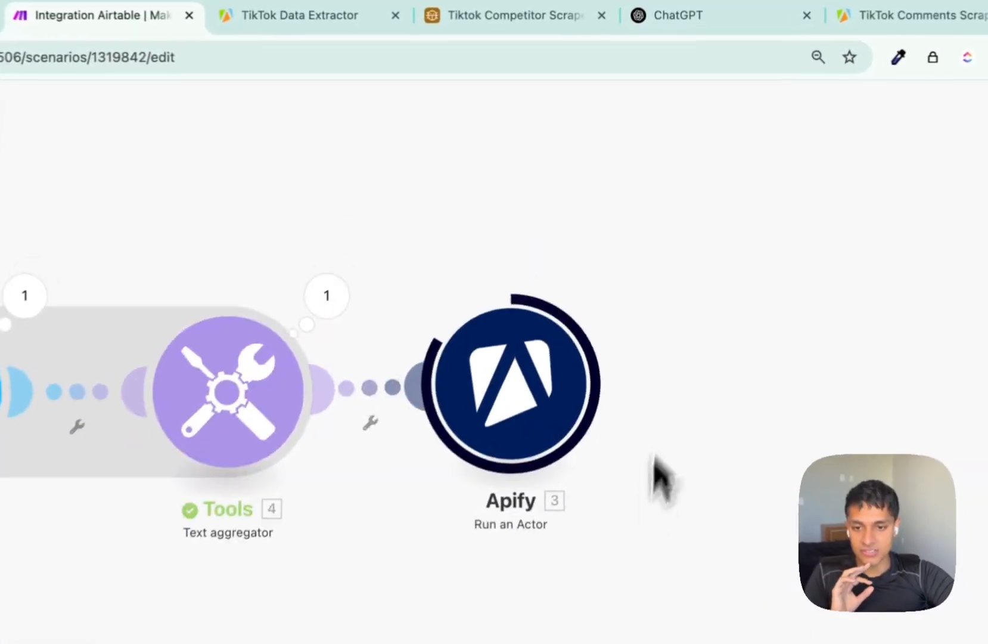
scroll(646, 490, down, 2)
drag(646, 490, 766, 425)
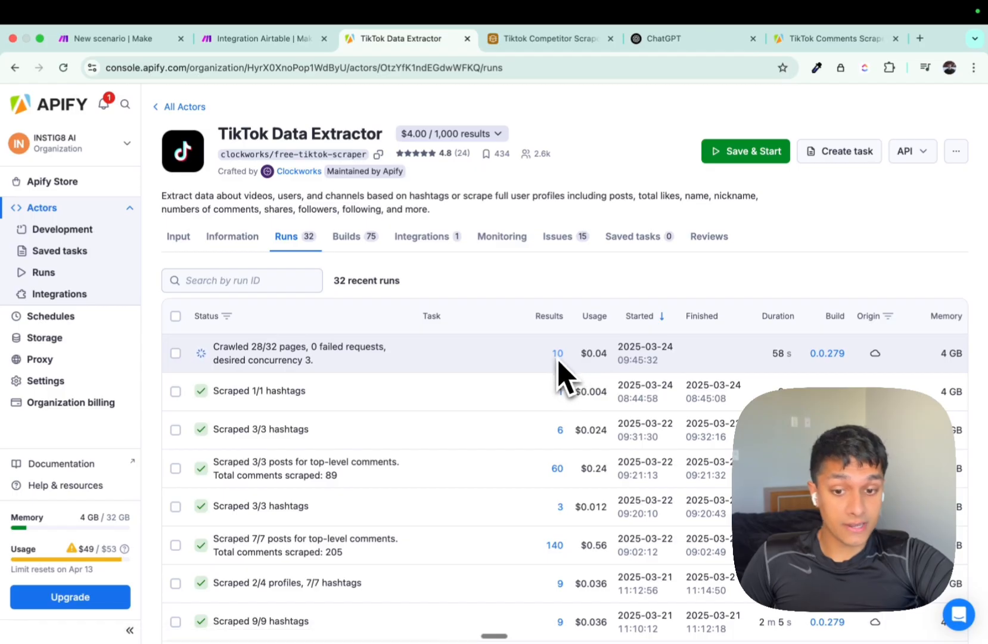
mouse_move(605, 362)
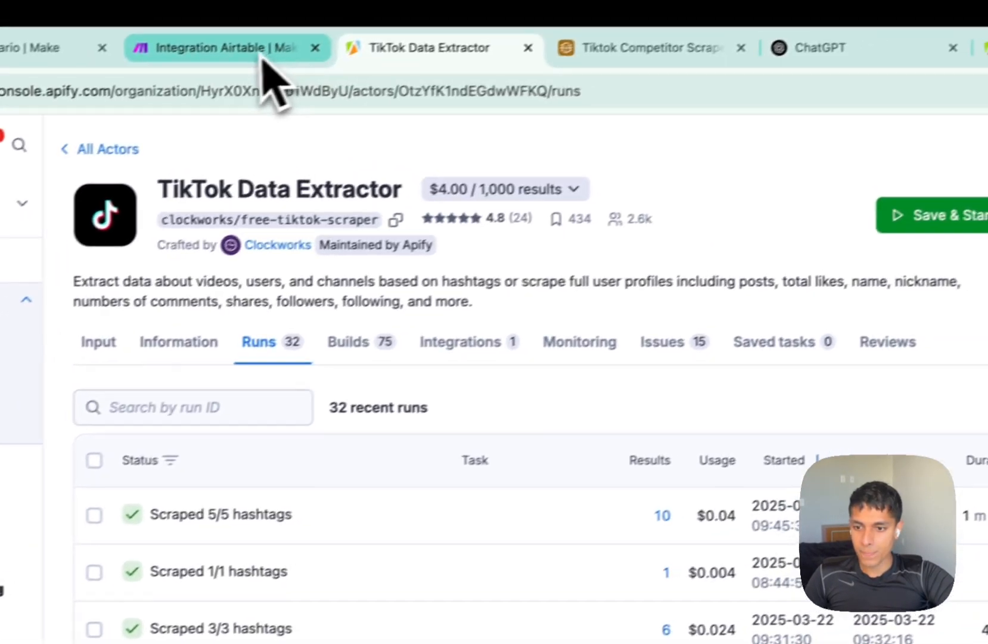
click(334, 24)
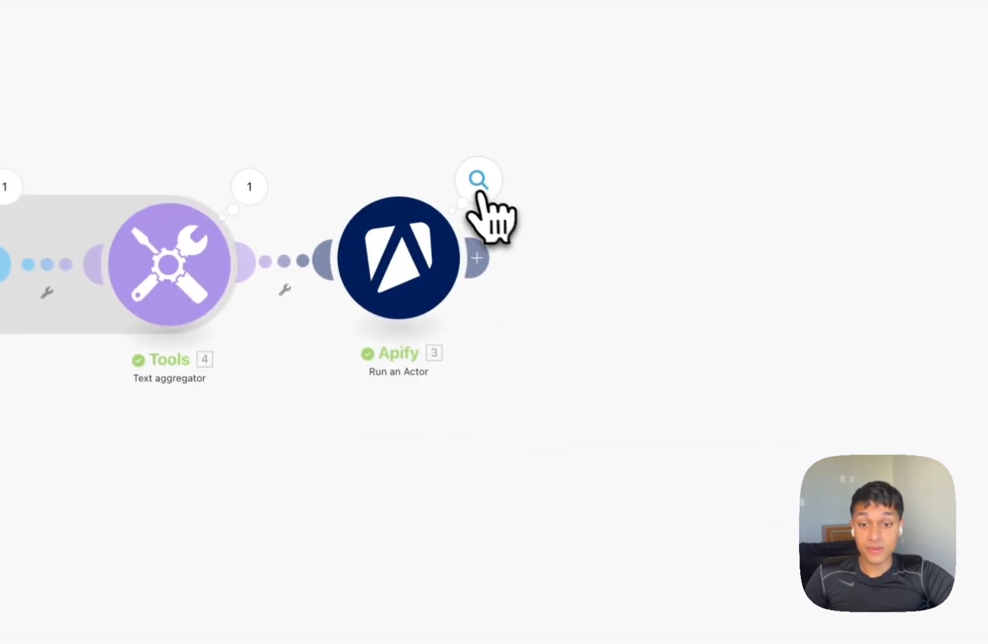
Check the Run an Actor output shows SUCCEEDED with 5/5 hashtags scraped, then close it.
click(479, 189)
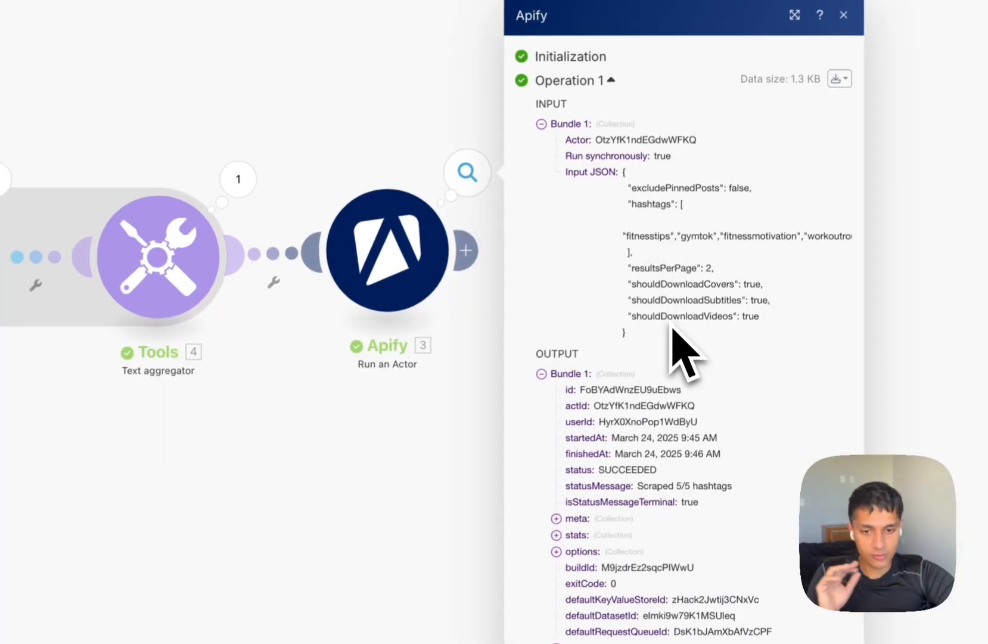
scroll(693, 451, down, 5)
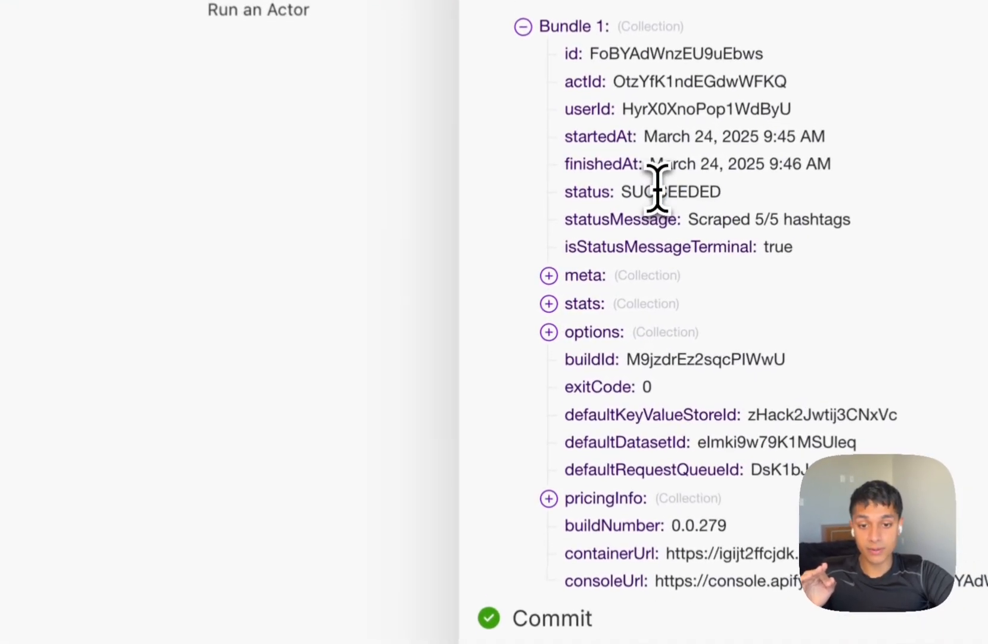
double_click(628, 232)
click(628, 232)
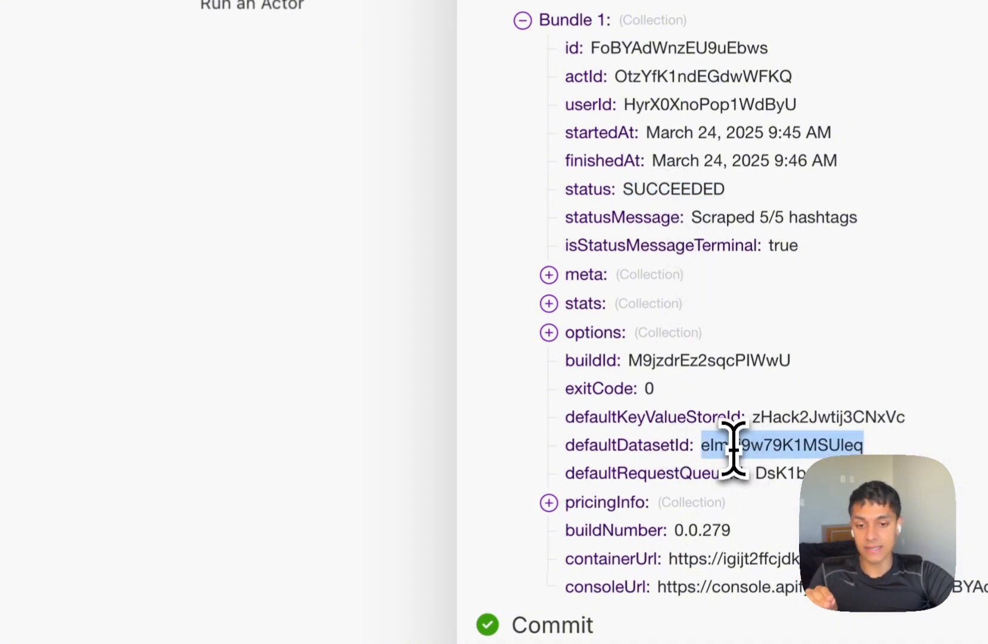
click(274, 316)
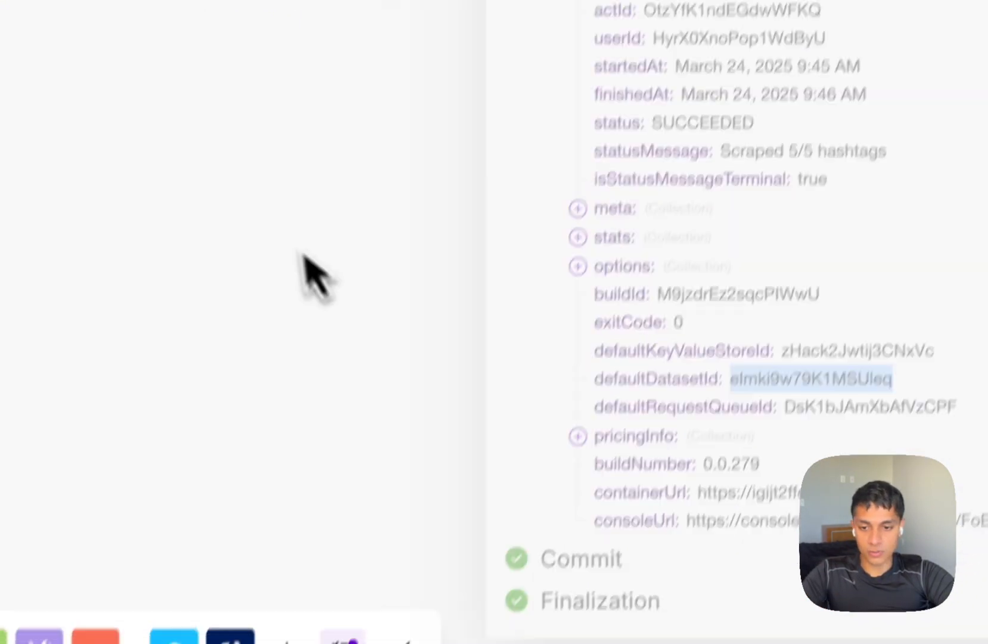
scroll(239, 298, down, 5)
drag(226, 298, 589, 310)
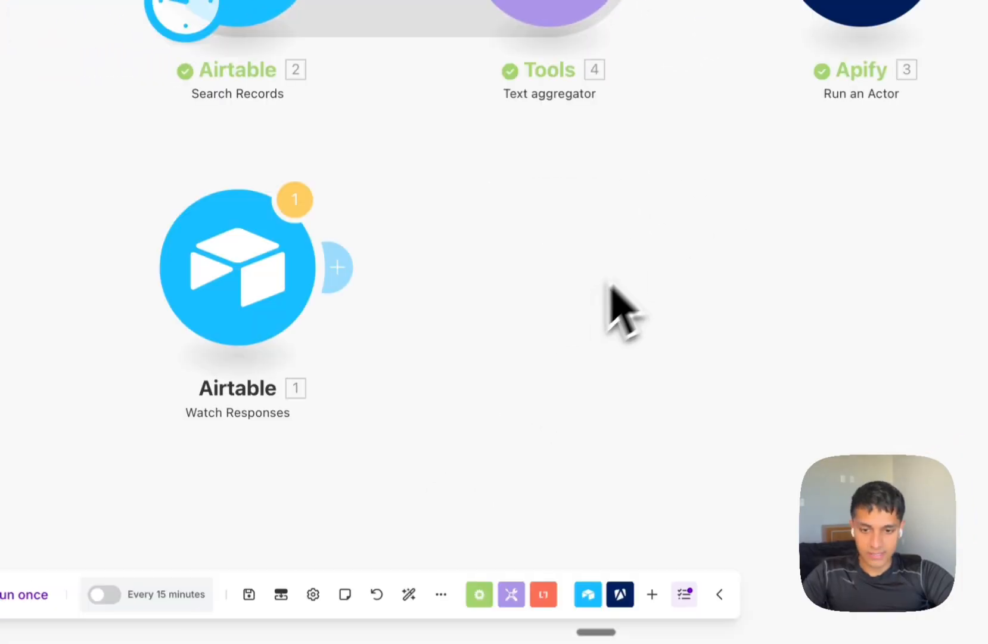
Add an unlinked Apify Get Dataset Items module and make it the starting module.
right_click(673, 242)
click(686, 250)
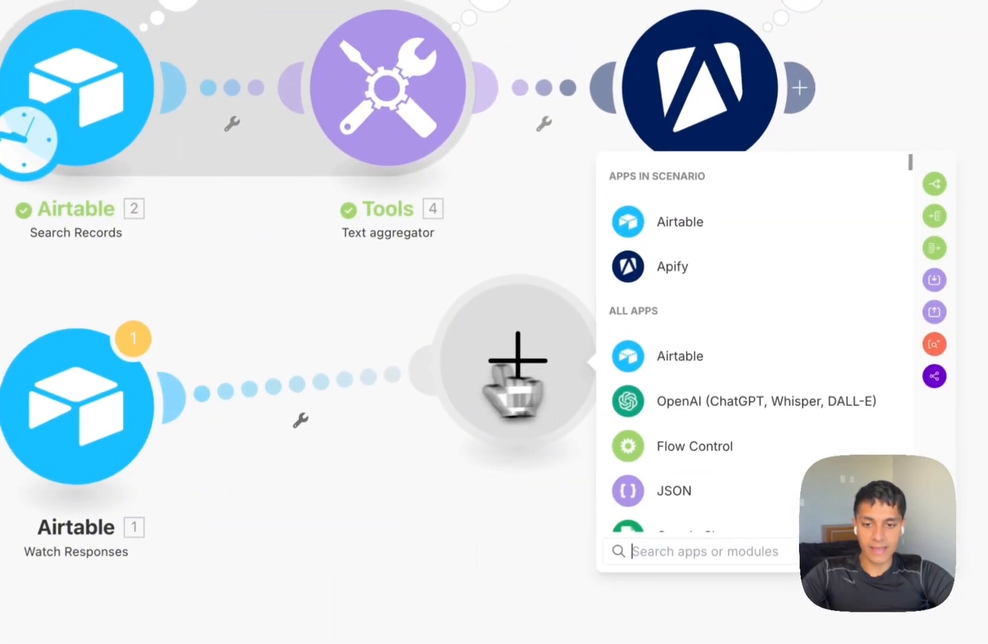
click(709, 274)
scroll(715, 411, down, 1)
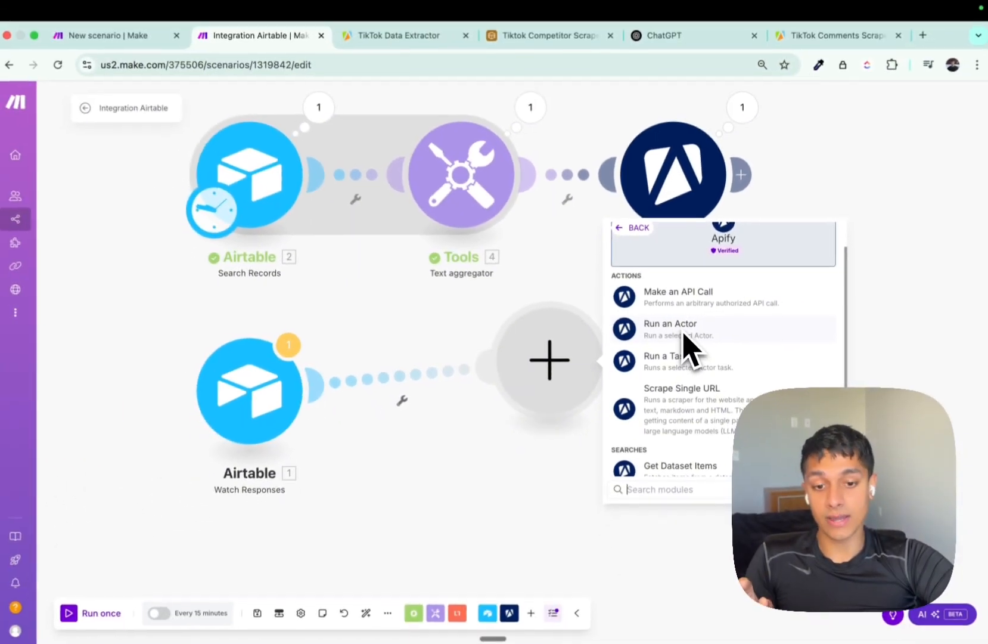
scroll(696, 324, down, 1)
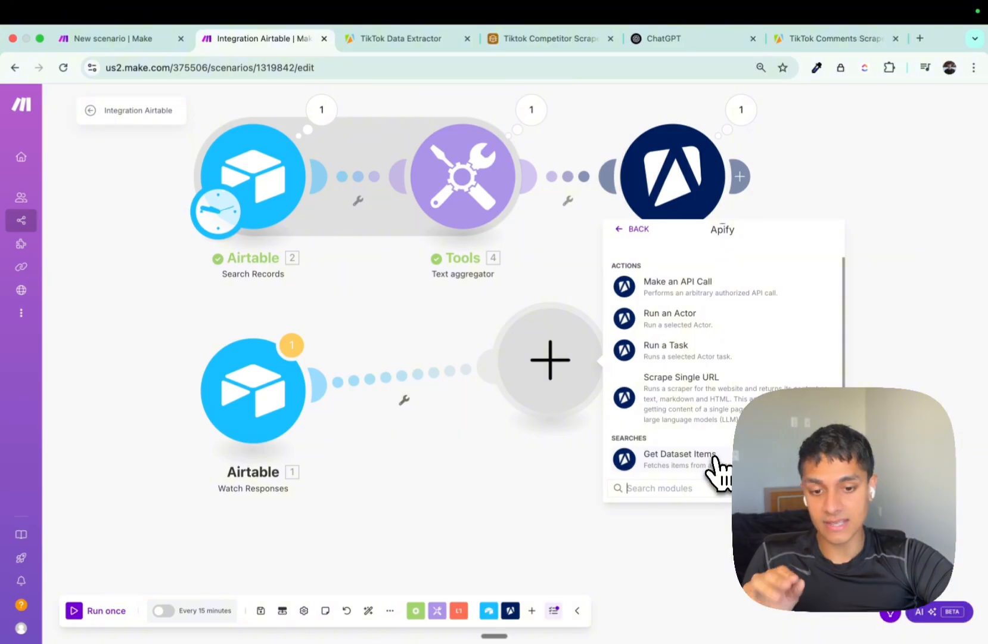
click(715, 458)
click(413, 379)
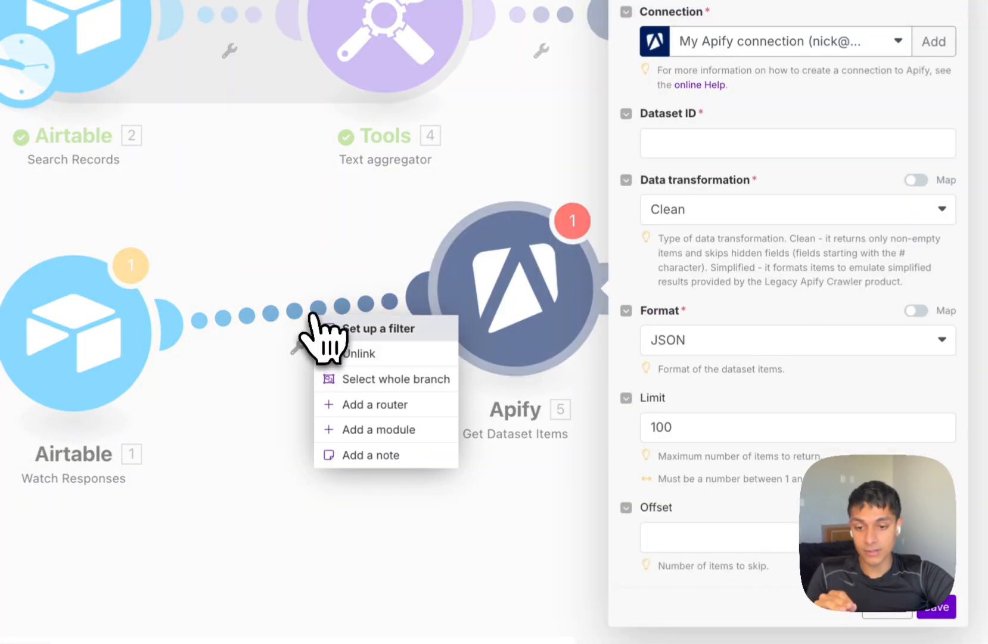
click(359, 354)
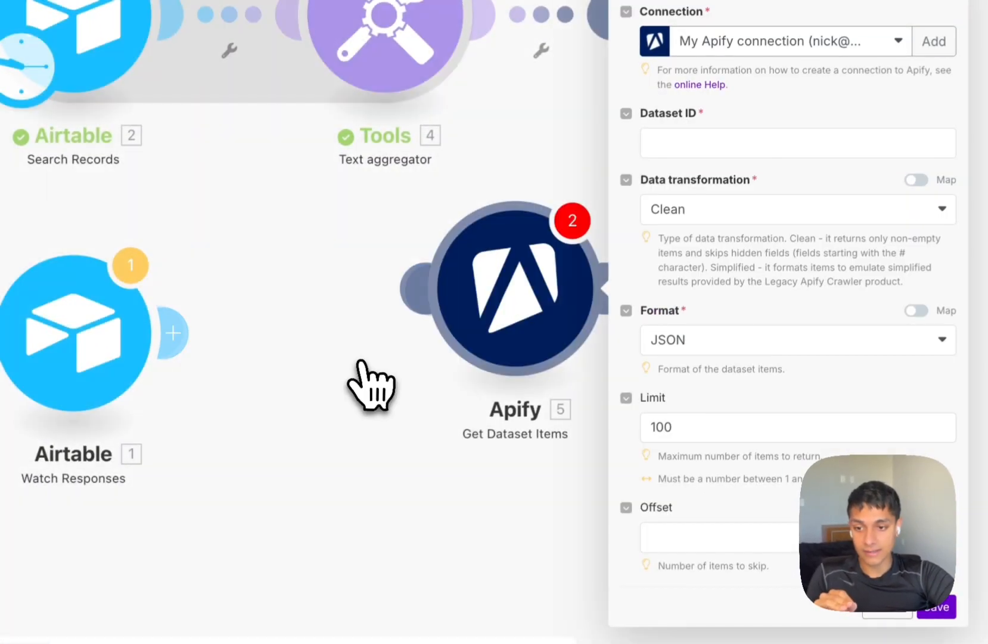
drag(30, 58, 492, 320)
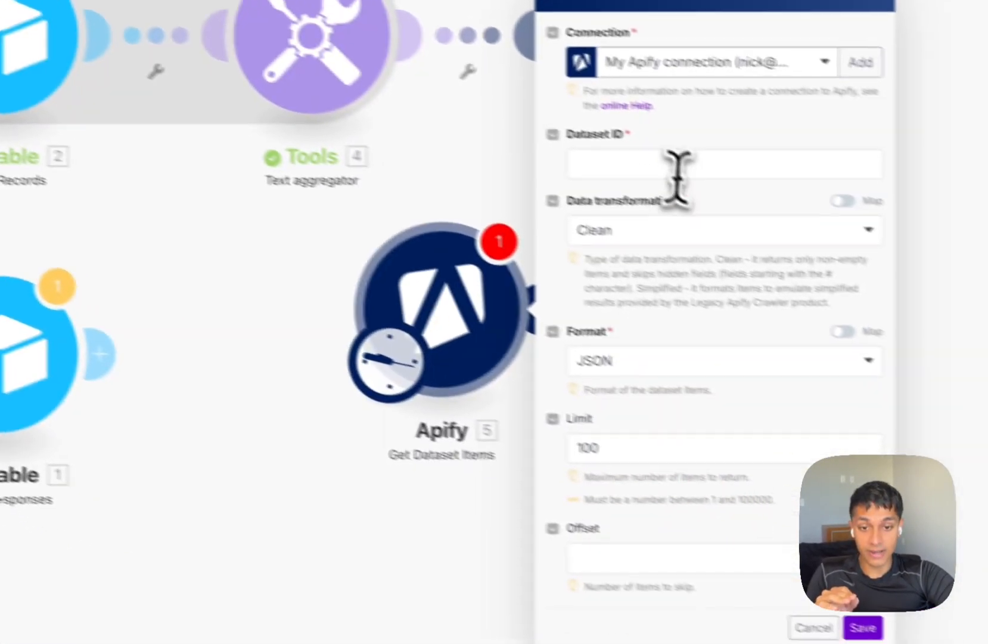
Paste the copied dataset ID into Dataset ID, save, and run only this module.
click(894, 249)
text(elmki9w79K1MSUIeq)
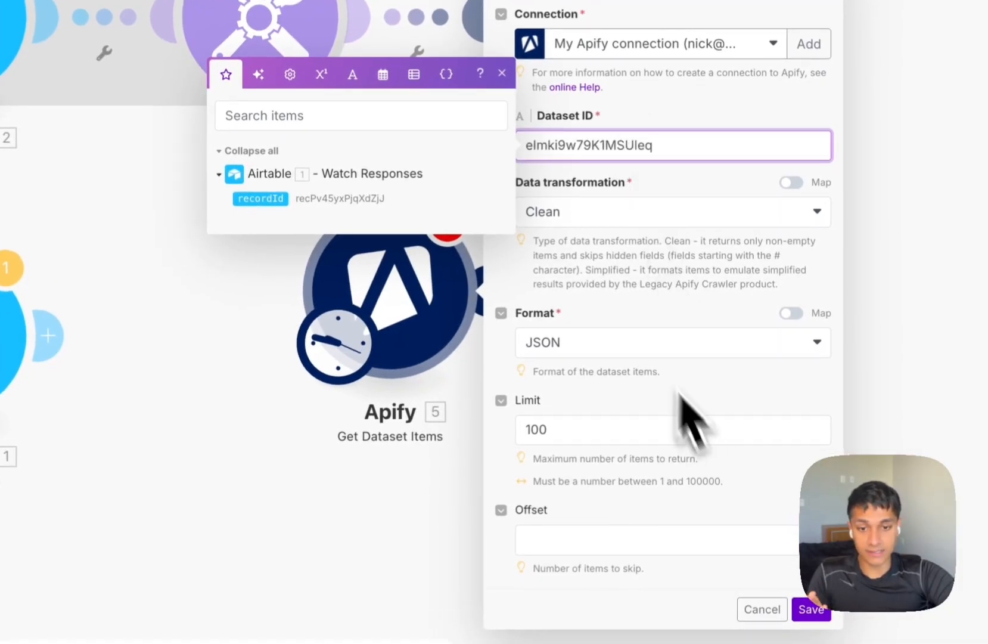
click(668, 181)
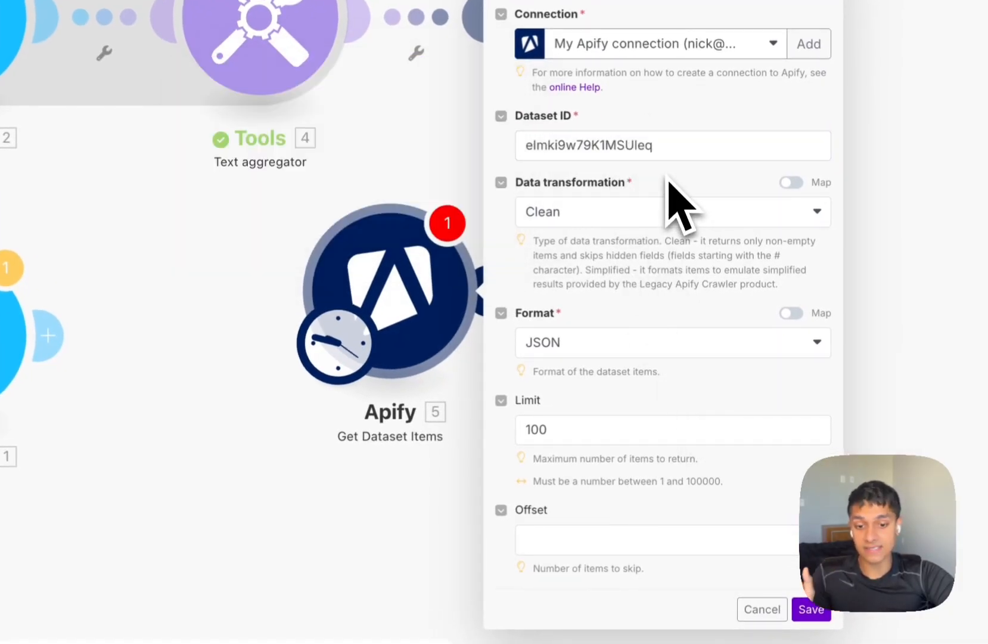
click(811, 610)
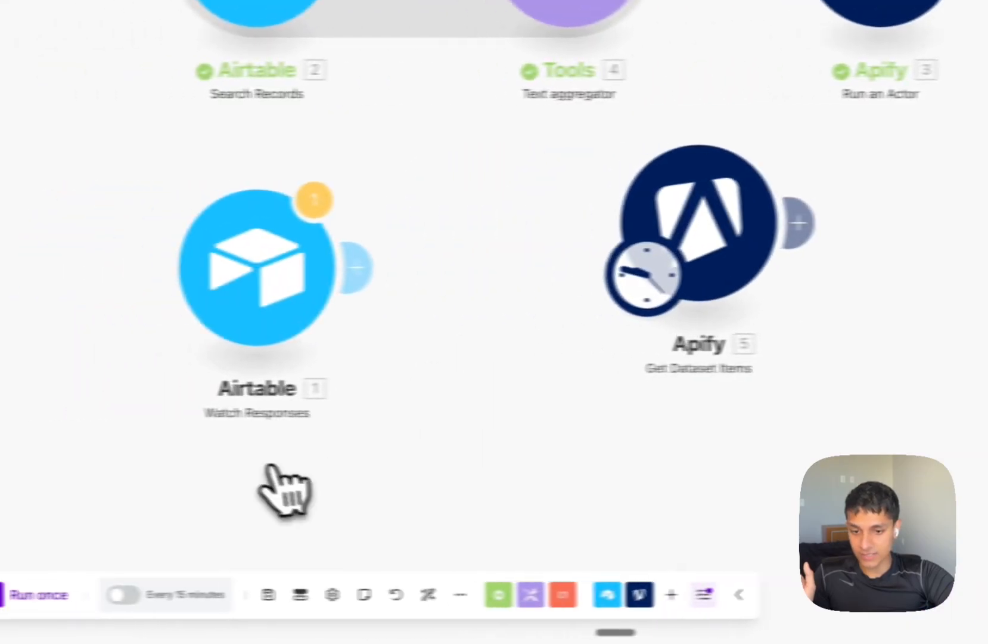
right_click(423, 319)
click(662, 396)
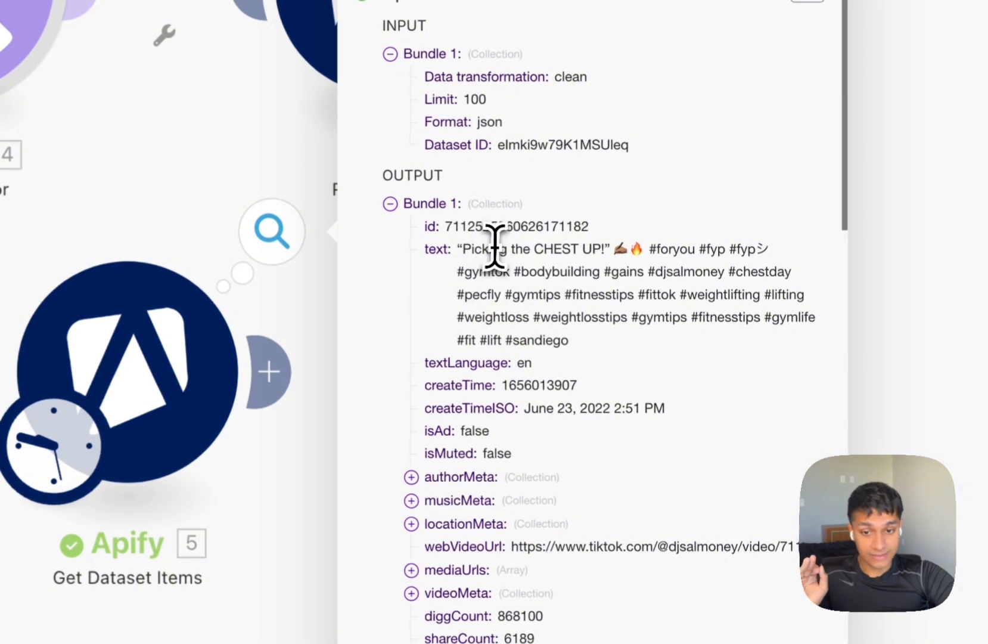
Review the video caption and the authorMeta, musicMeta and locationMeta details in the output.
triple_click(495, 247)
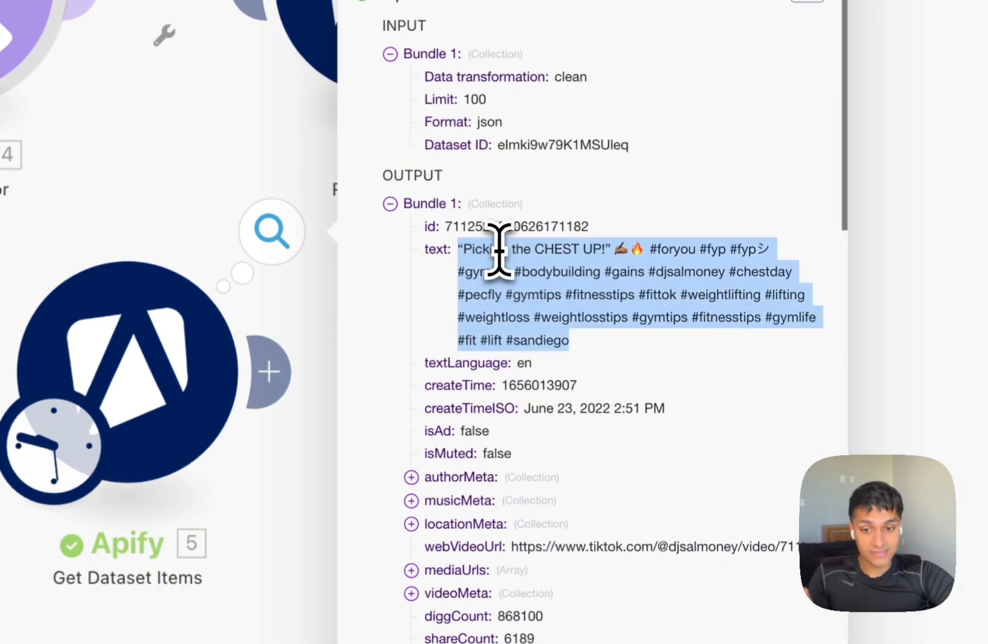
click(525, 370)
scroll(548, 381, down, 3)
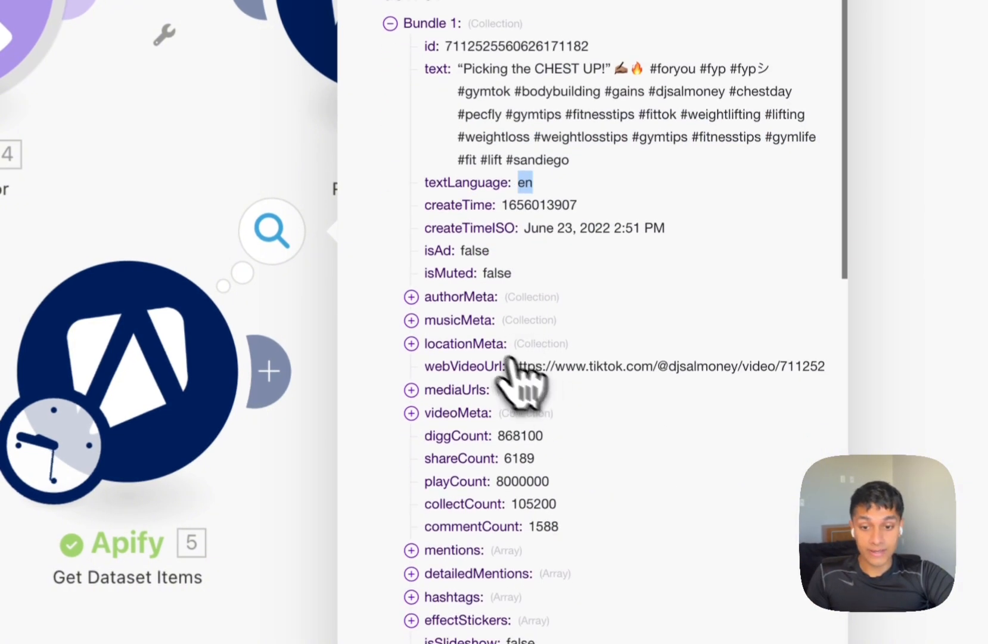
click(457, 297)
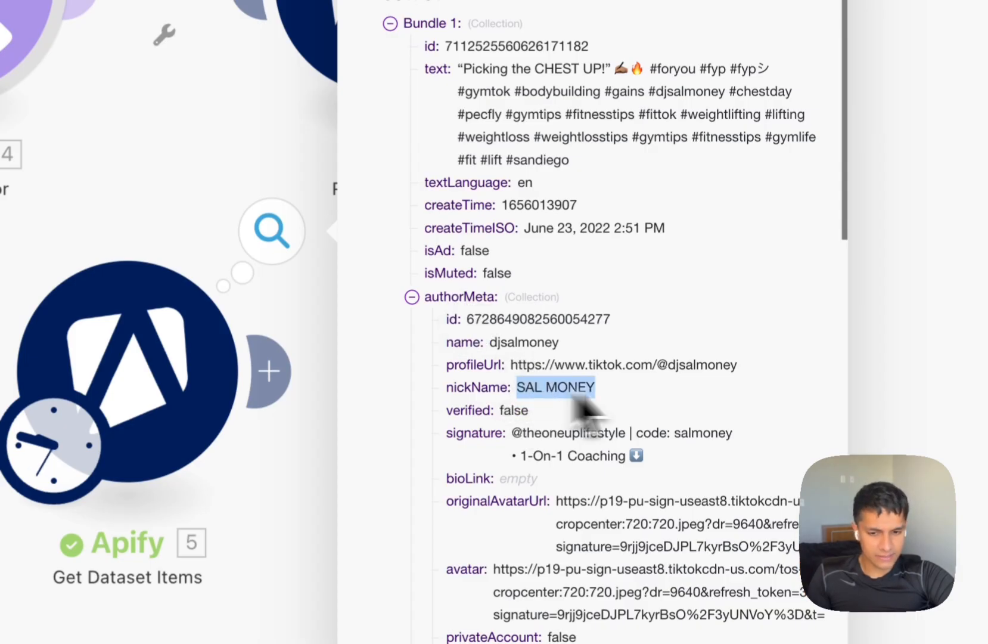
click(462, 296)
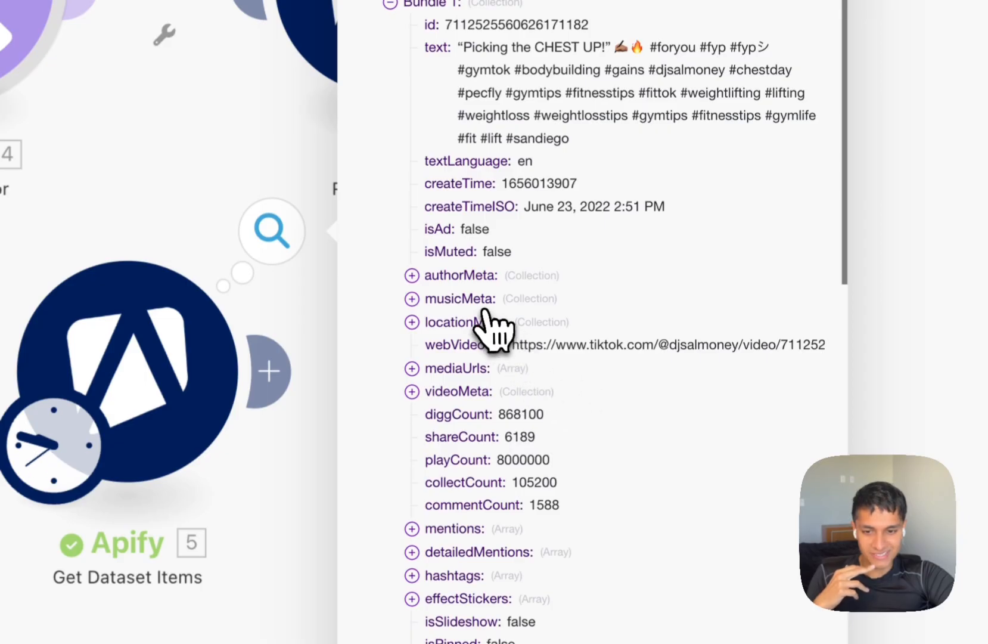
click(481, 301)
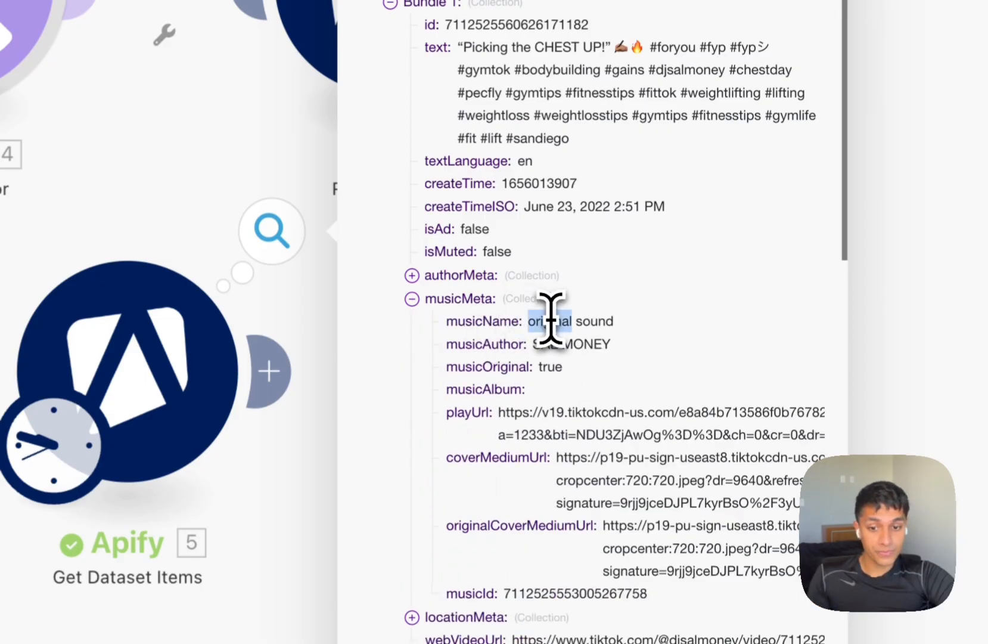
click(441, 298)
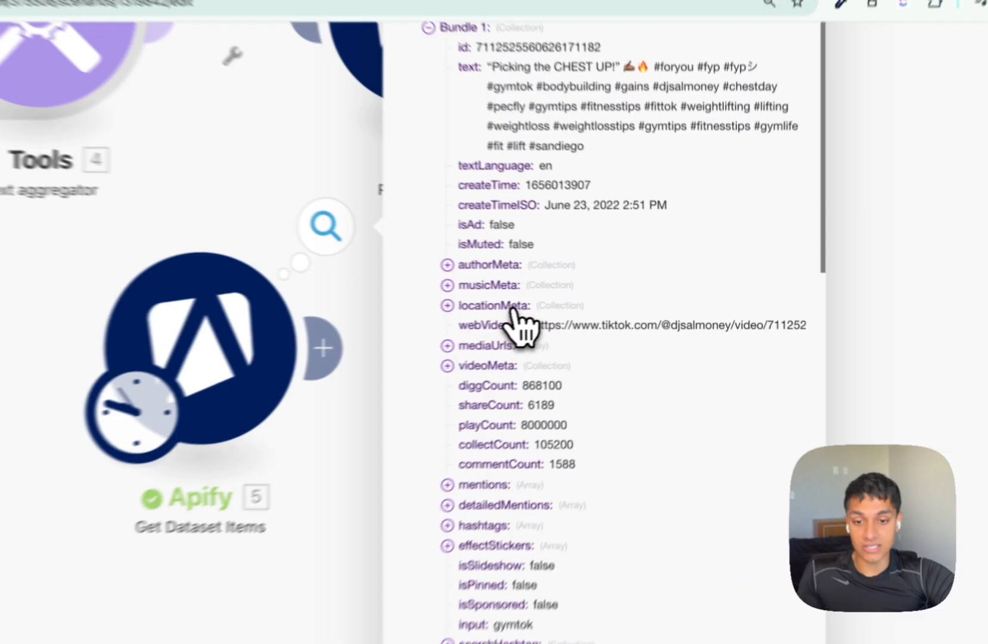
click(563, 307)
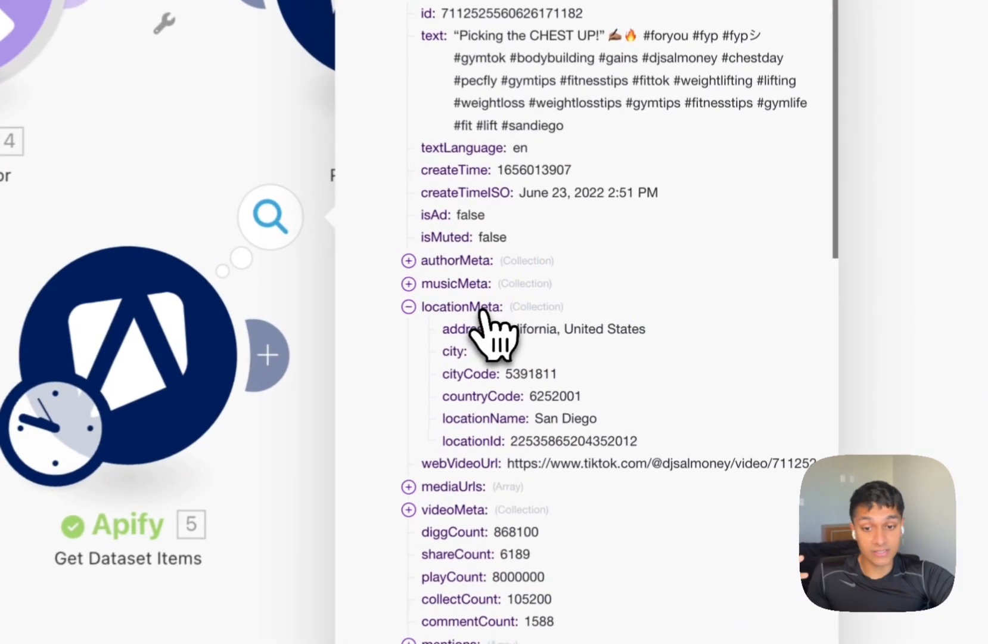
click(638, 328)
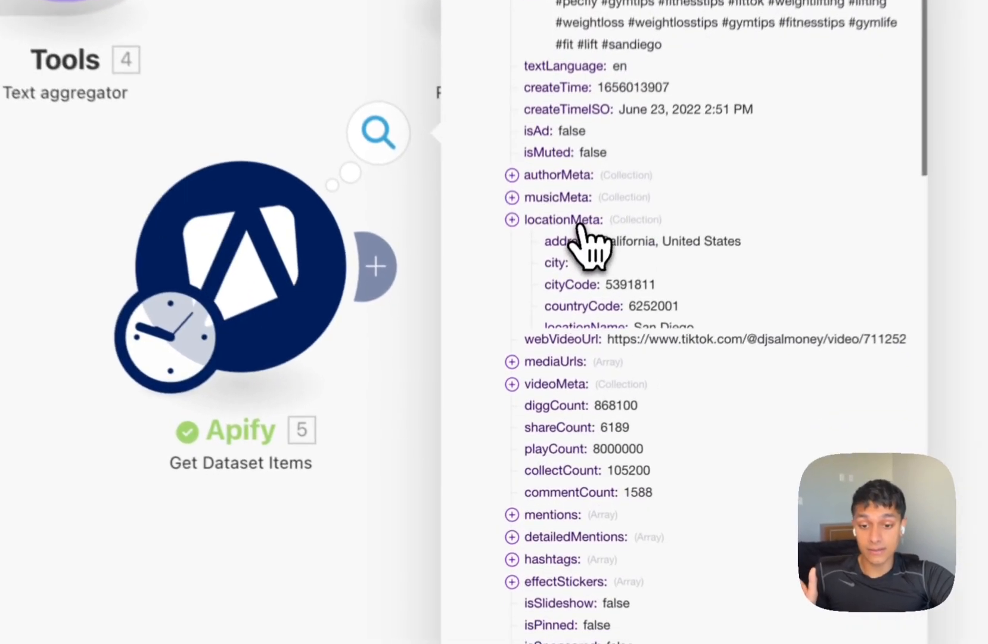
click(559, 304)
Inspect mediaUrls, videoMeta, subtitleLinks and mentions, then close the output results.
click(548, 426)
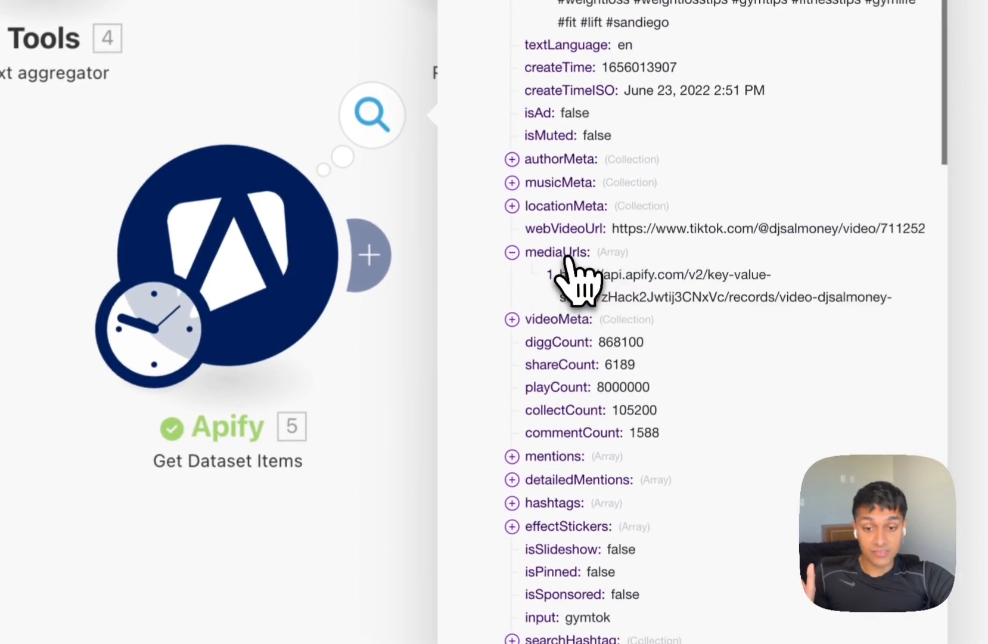
triple_click(627, 292)
click(557, 249)
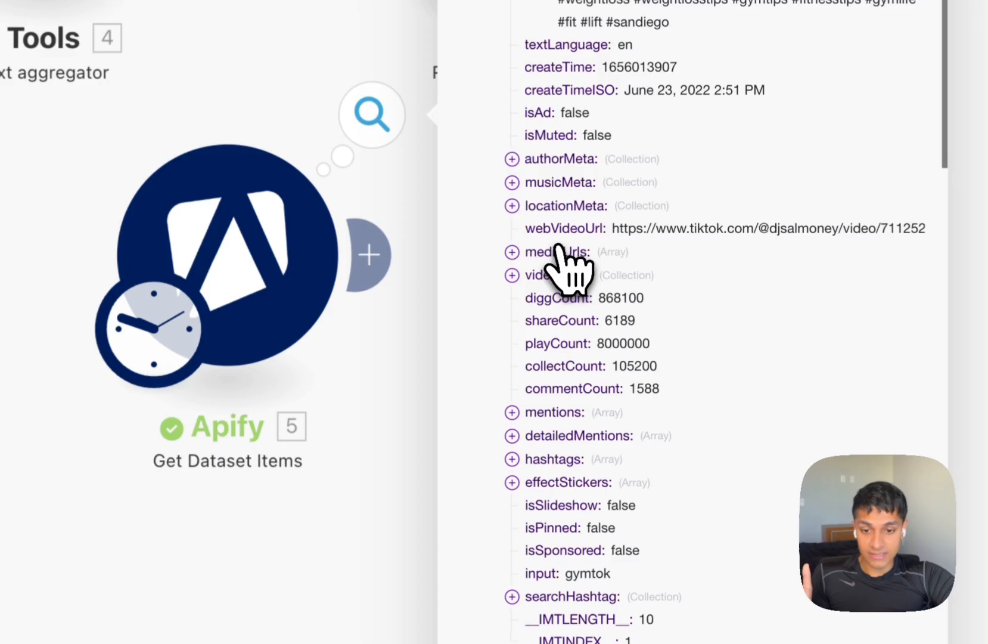
click(560, 279)
scroll(597, 340, down, 3)
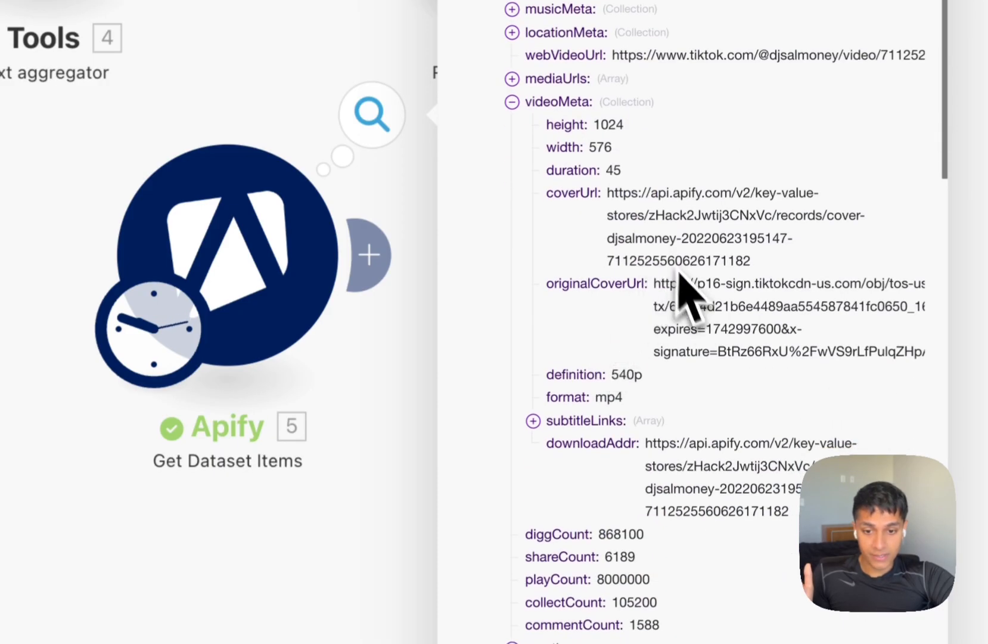
scroll(680, 276, down, 2)
click(614, 333)
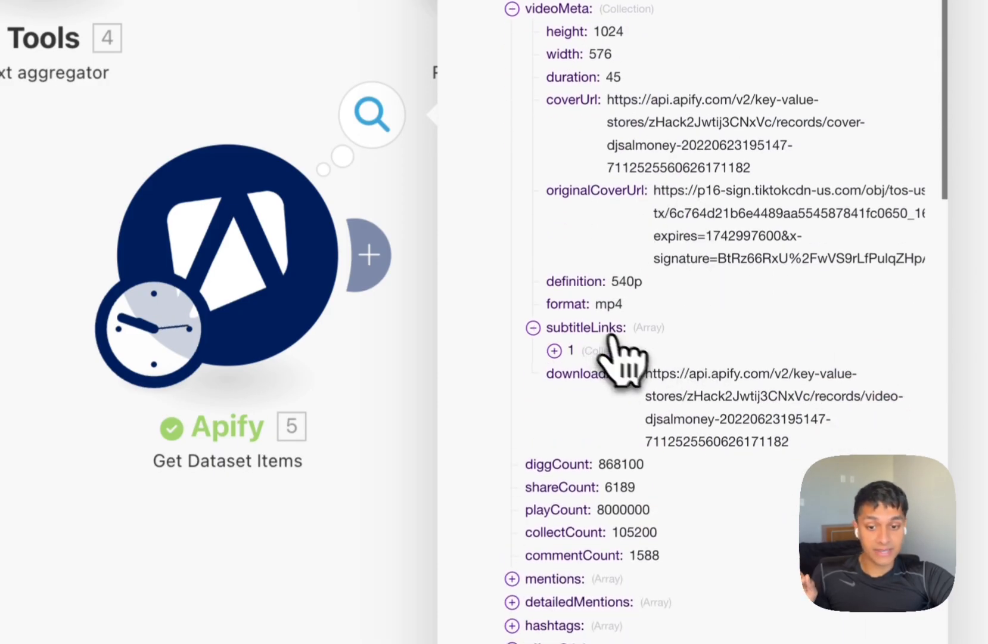
click(554, 351)
scroll(591, 392, down, 8)
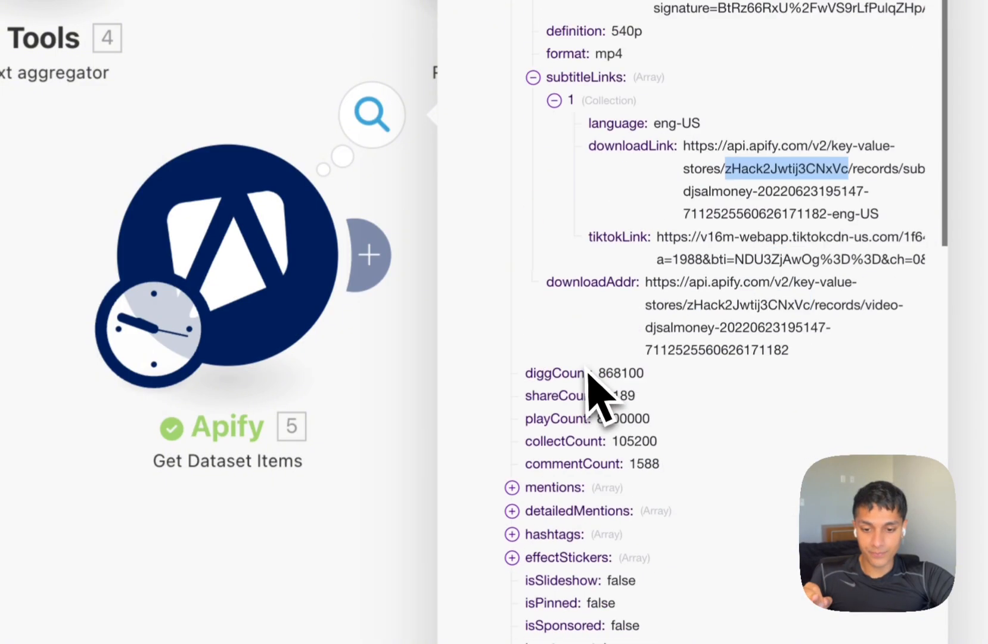
click(551, 305)
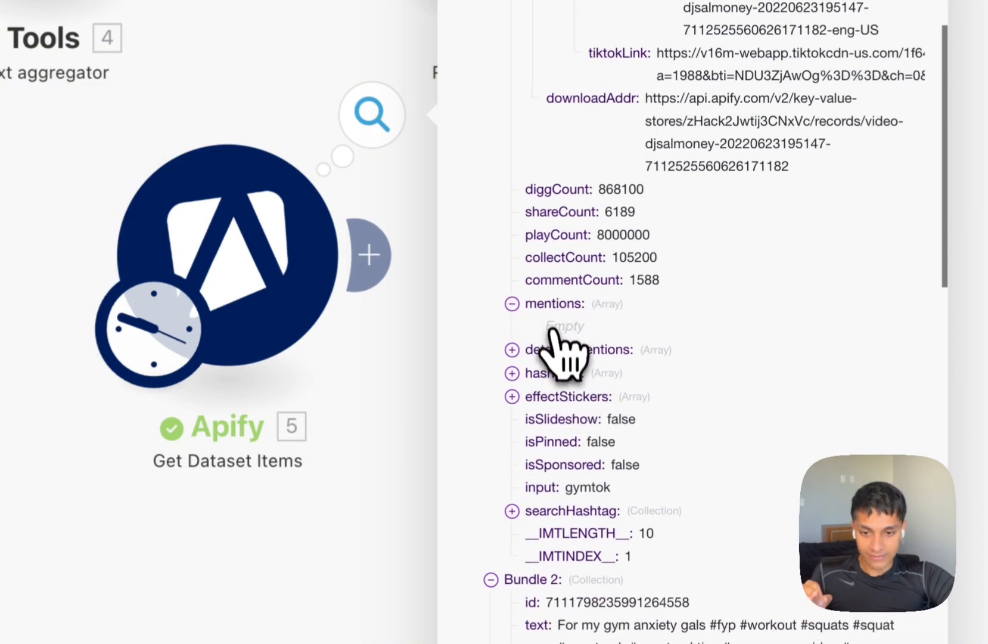
click(556, 358)
scroll(569, 387, down, 8)
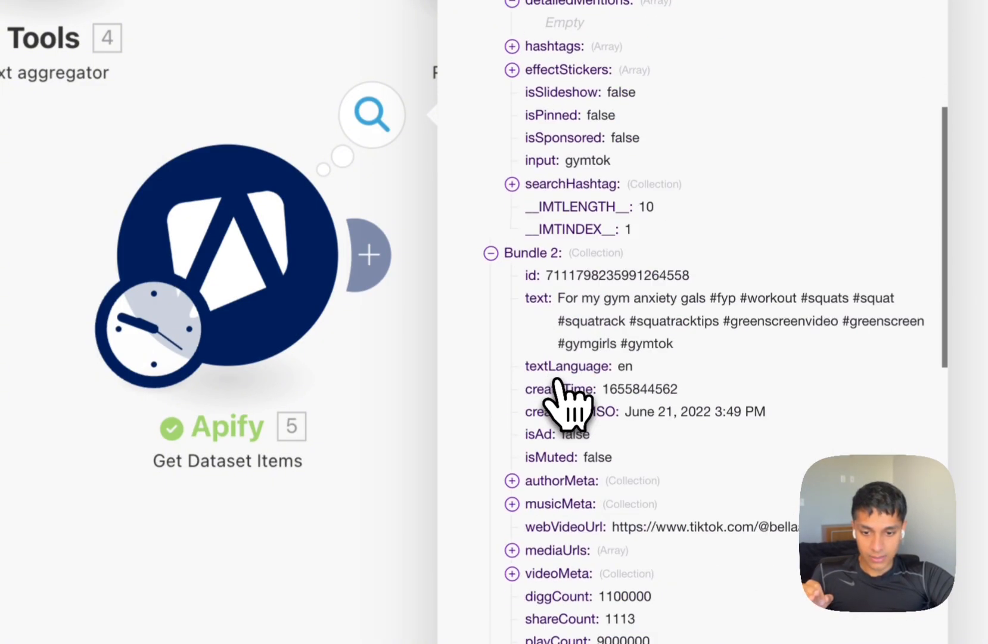
click(379, 484)
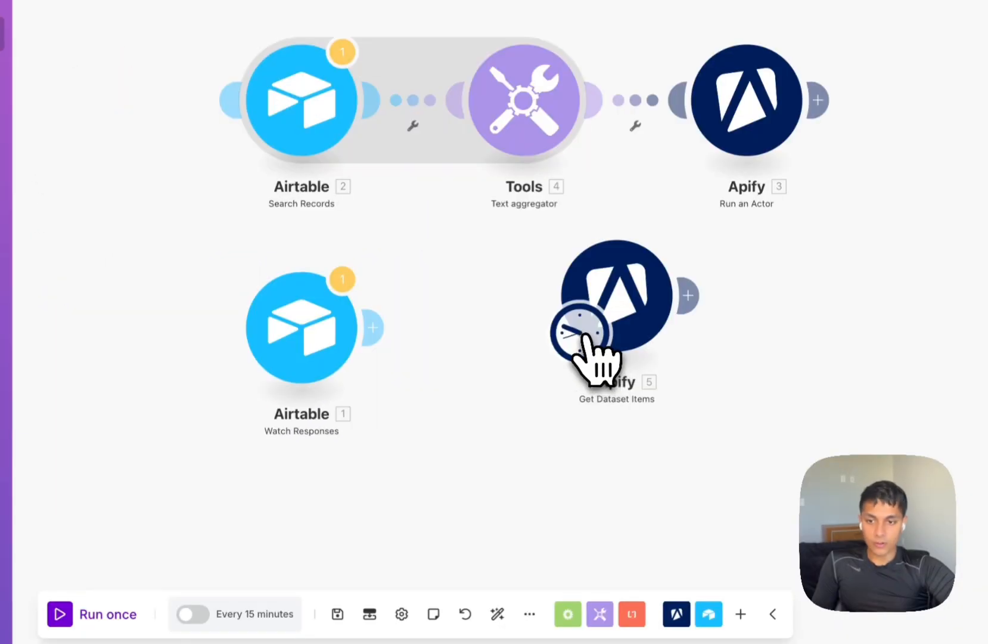
Connect Get Dataset Items after Run an Actor and map Dataset ID to defaultDatasetId.
mouse_move(585, 335)
mouse_down()
mouse_move(262, 110)
mouse_move(573, 119)
mouse_move(290, 129)
mouse_up()
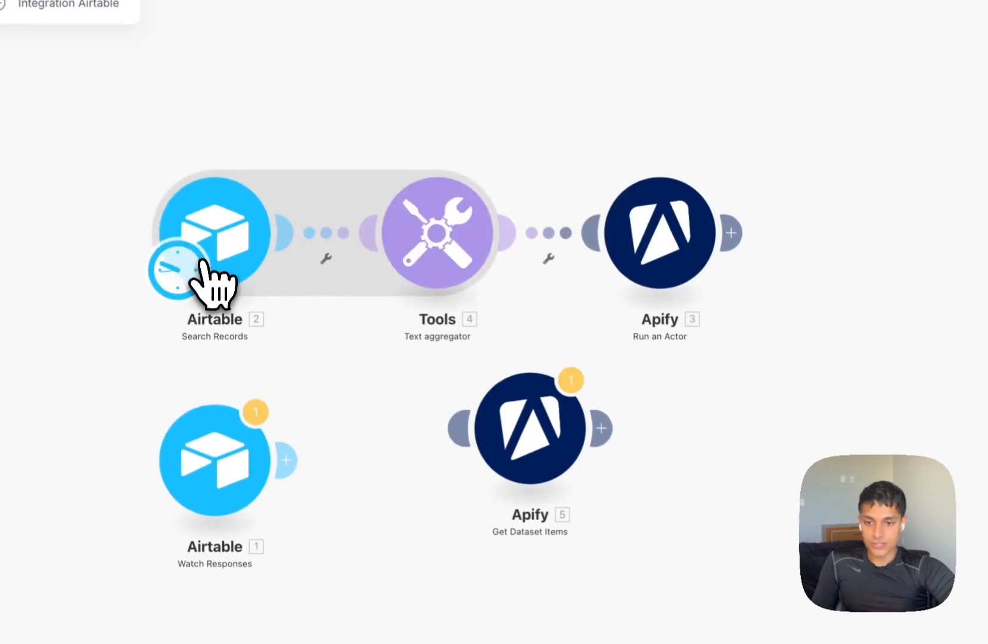
drag(545, 429, 863, 261)
click(853, 256)
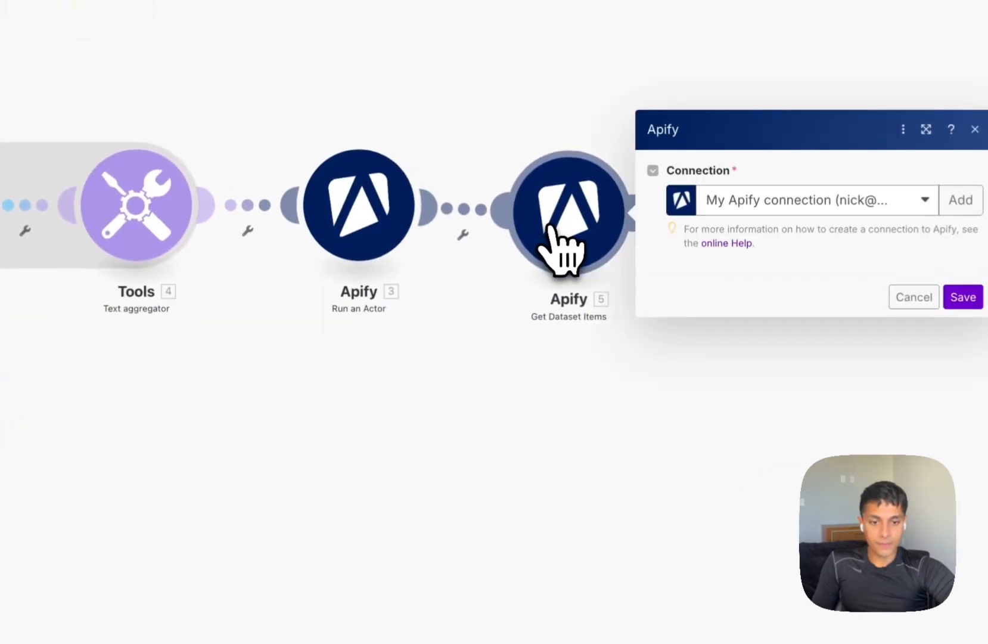
double_click(766, 134)
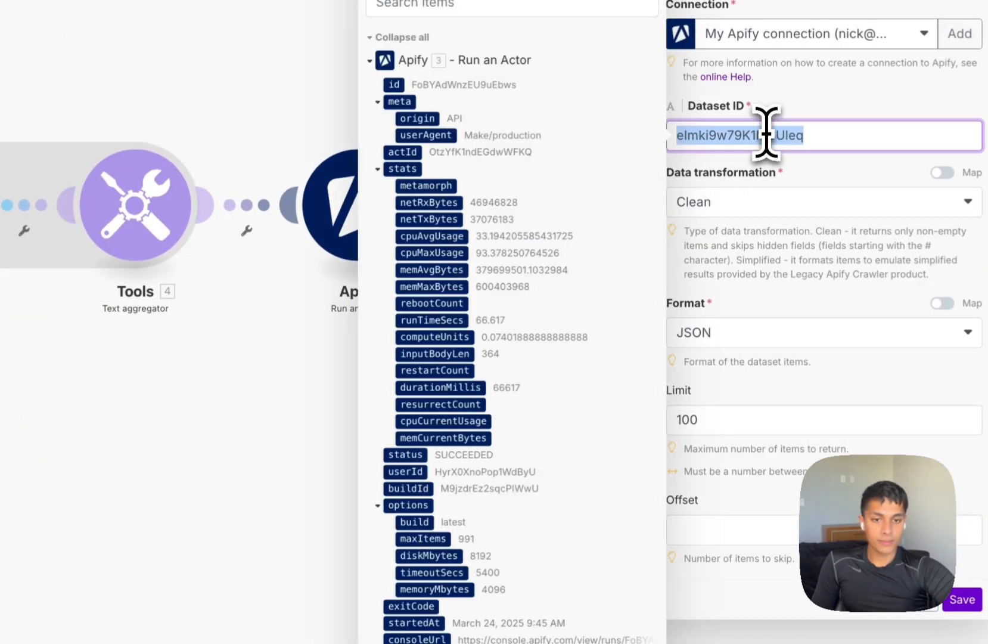
scroll(530, 453, down, 5)
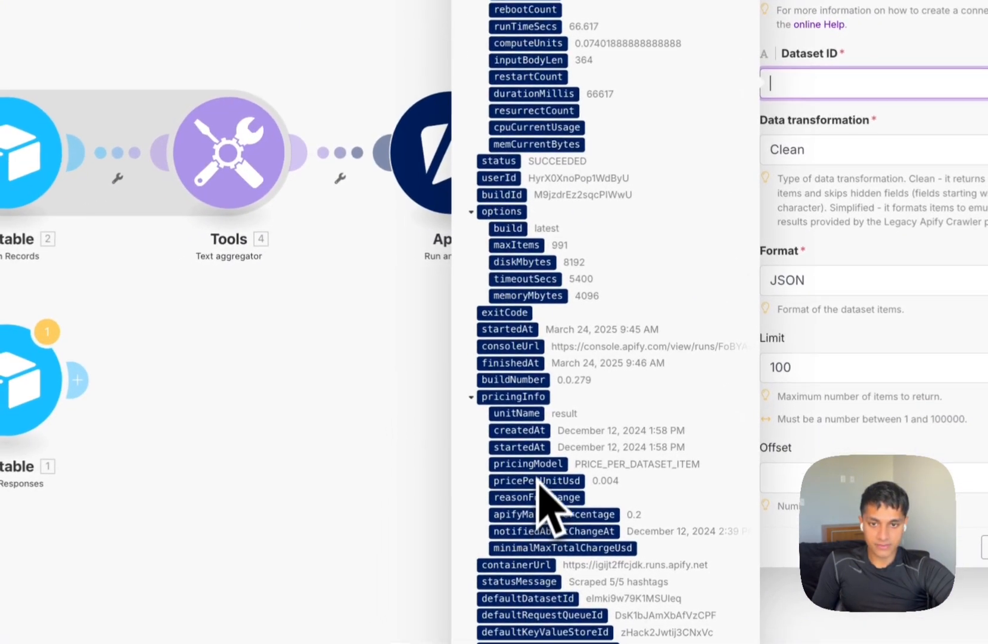
scroll(473, 370, up, 5)
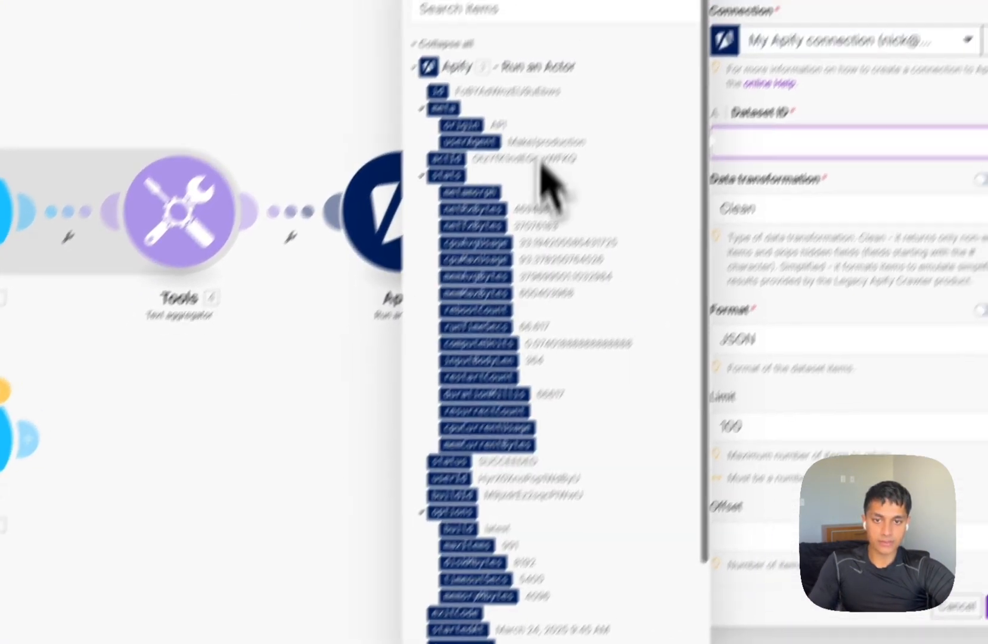
click(519, 9)
text(data)
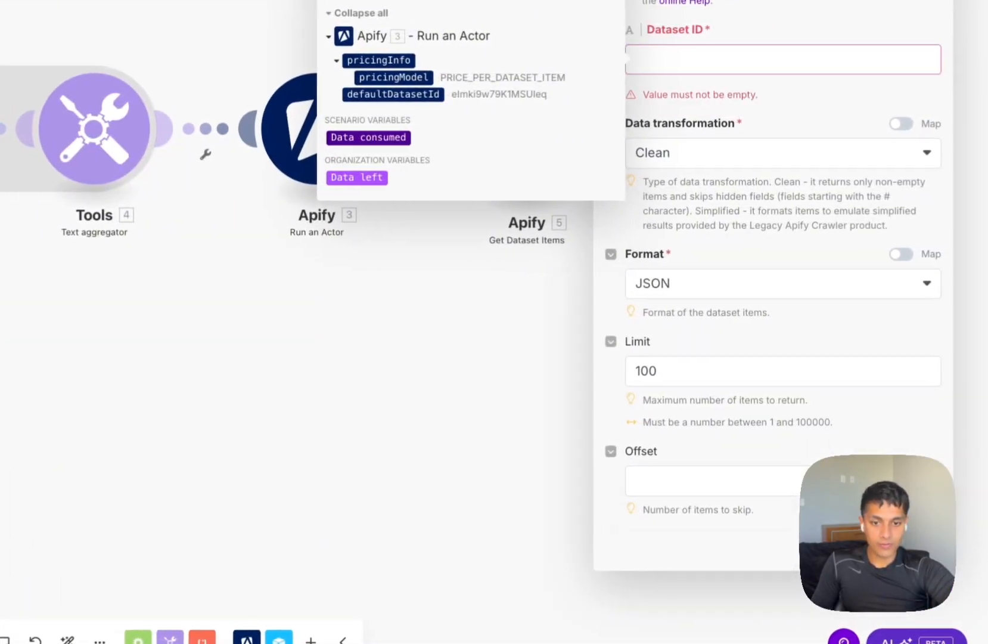
click(699, 58)
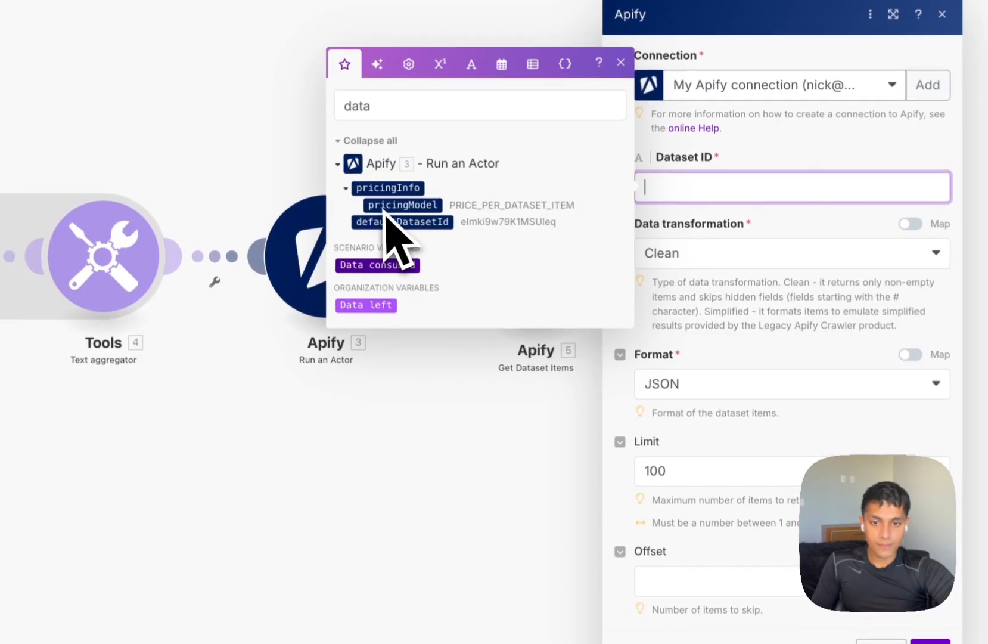
click(404, 222)
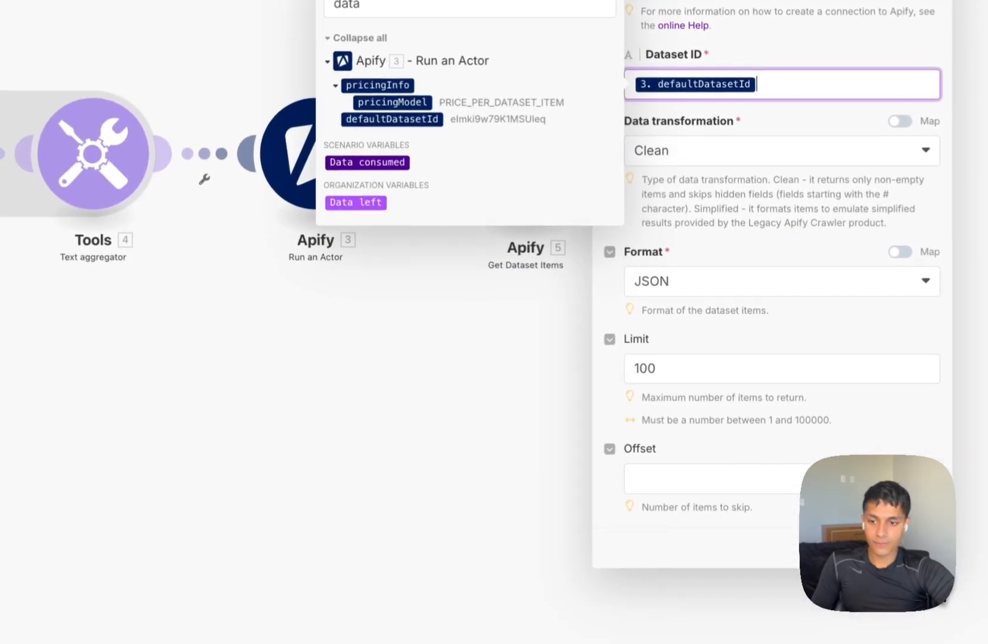
click(931, 641)
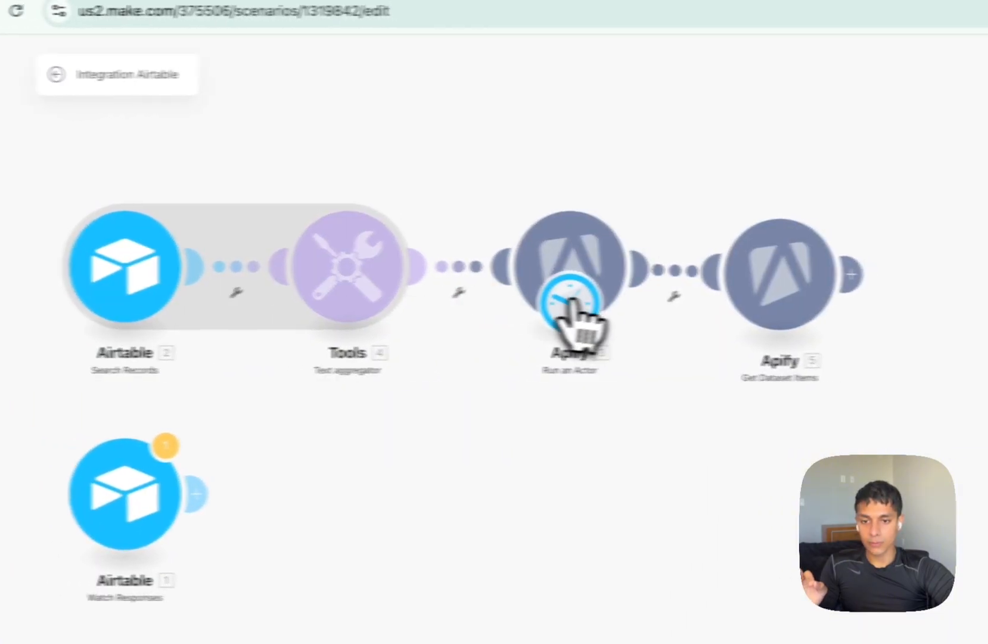
Unlink Get Dataset Items from the Run an Actor module.
click(608, 289)
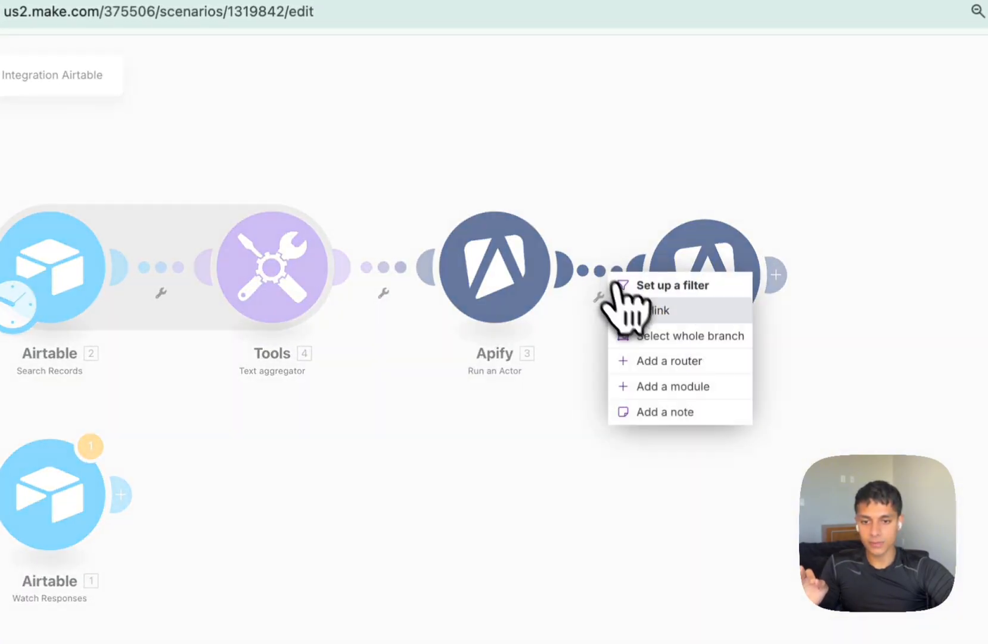
click(631, 307)
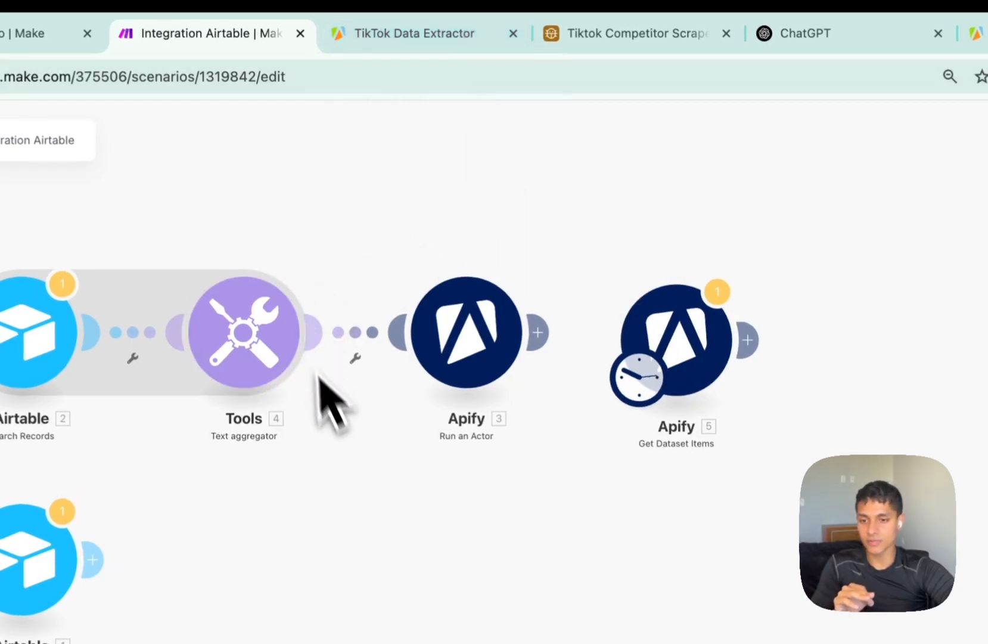
drag(245, 500, 397, 496)
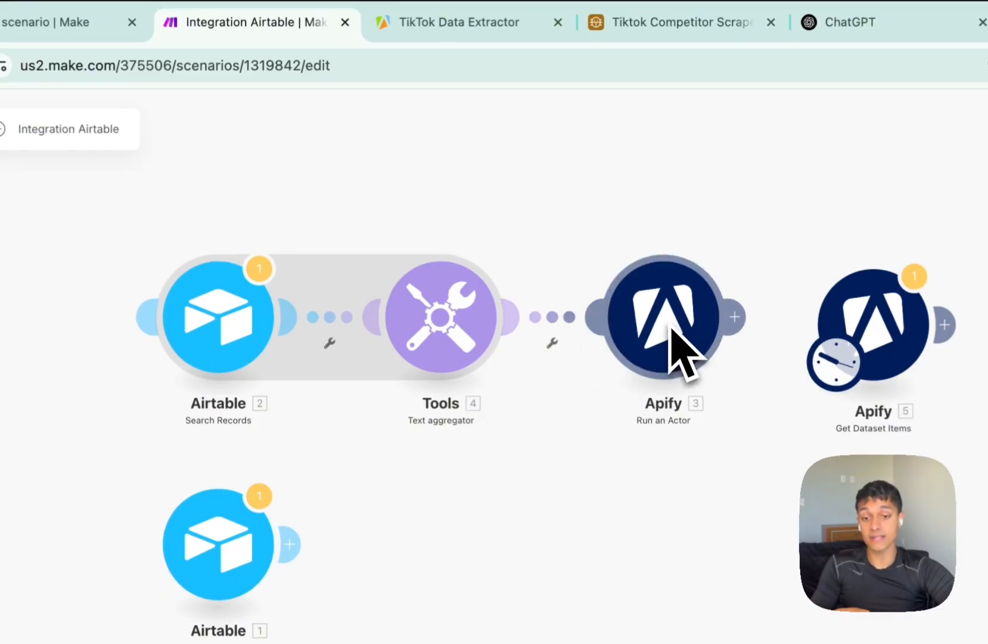
Copy the Dataset ID from the Storage tab of the Scraped 5/5 hashtags run.
click(464, 25)
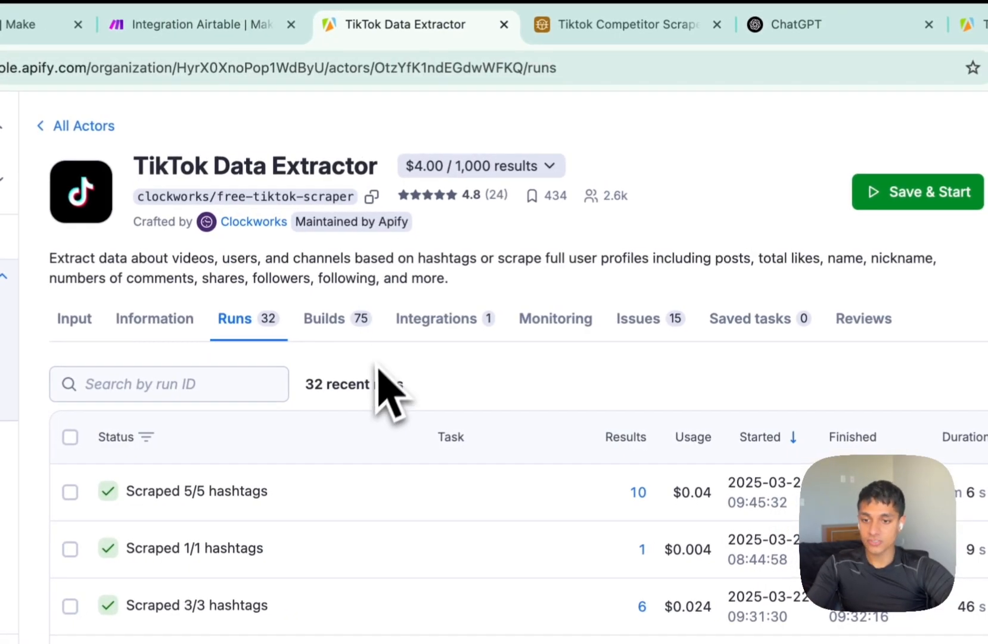
click(227, 460)
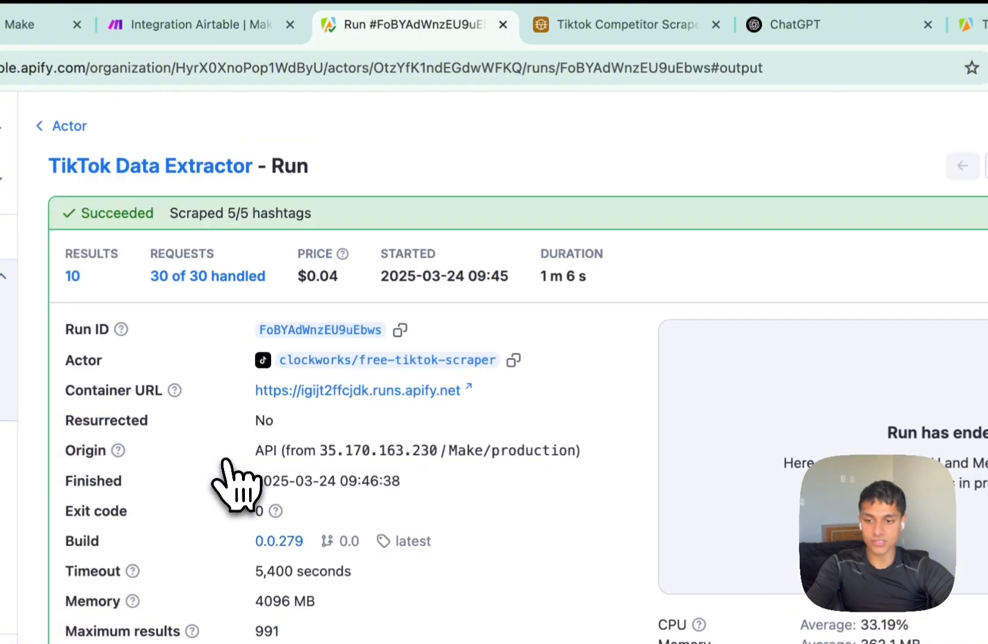
scroll(224, 460, down, 10)
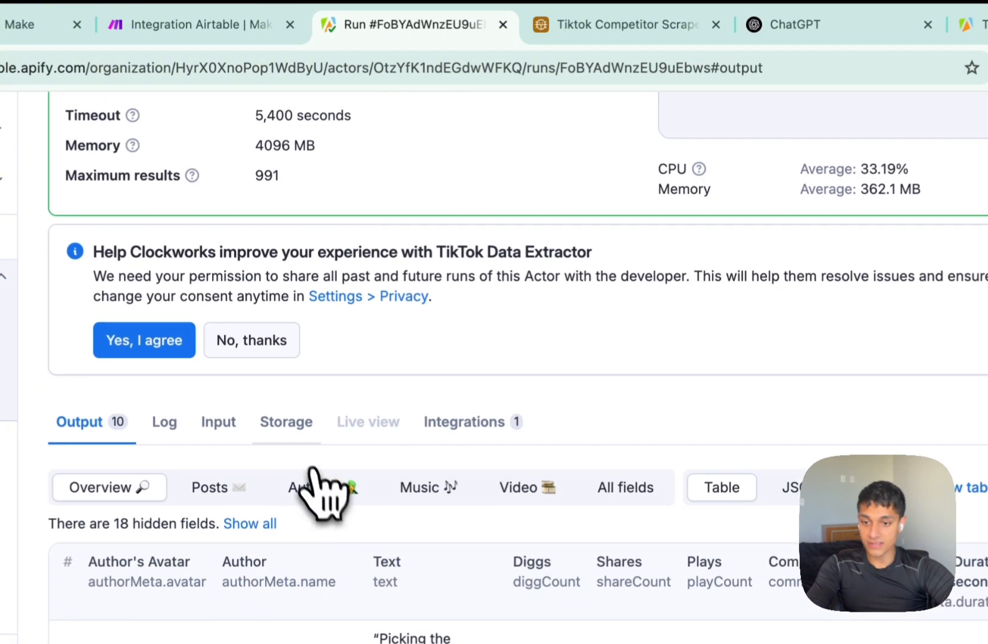
click(287, 423)
scroll(316, 462, down, 4)
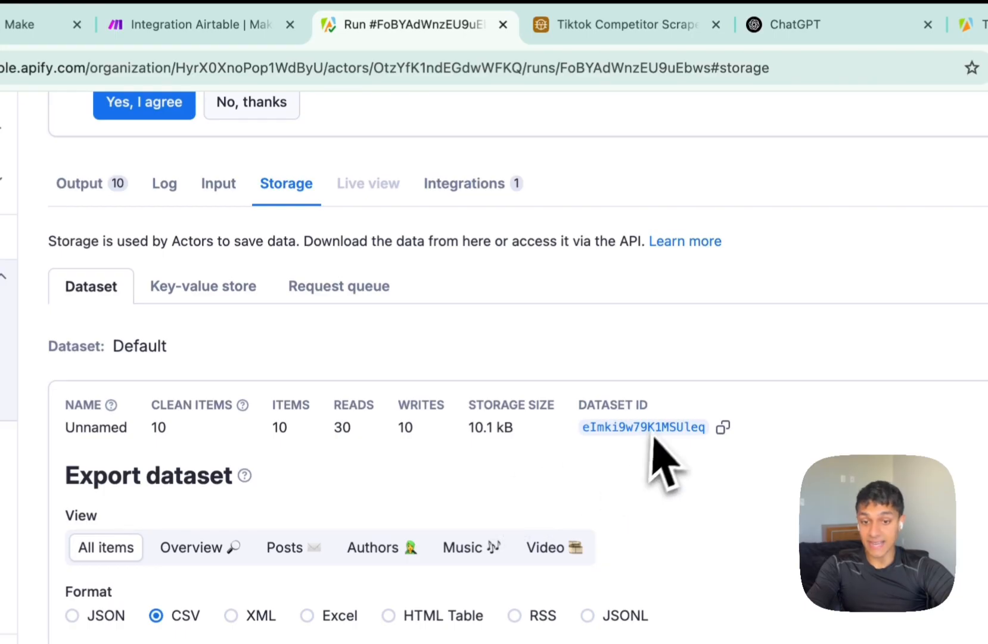
click(723, 427)
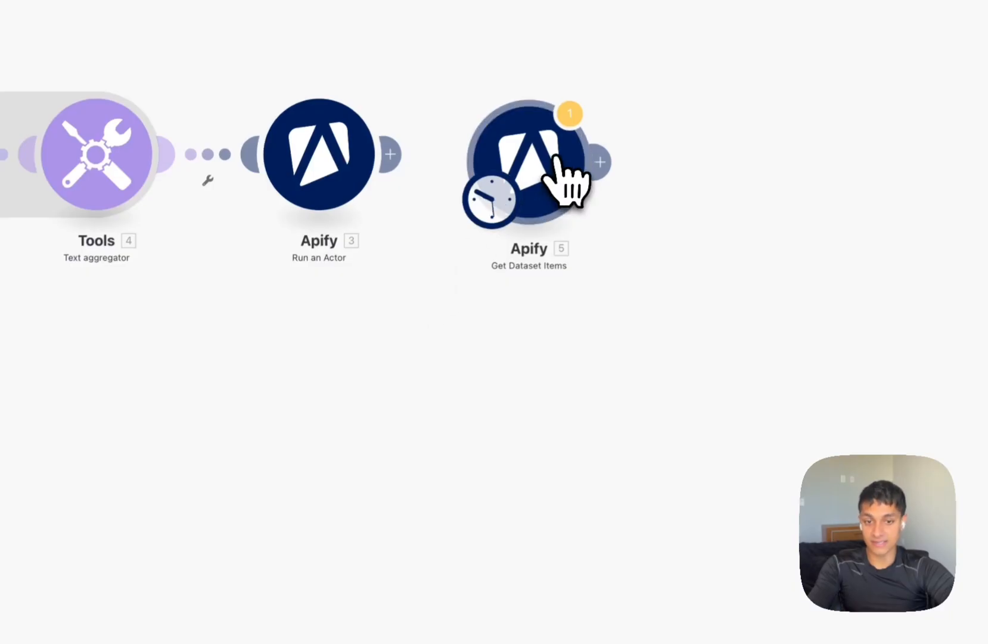
Paste the copied ID into Get Dataset Items' Dataset ID, confirm, and bring up Airtable.
click(557, 164)
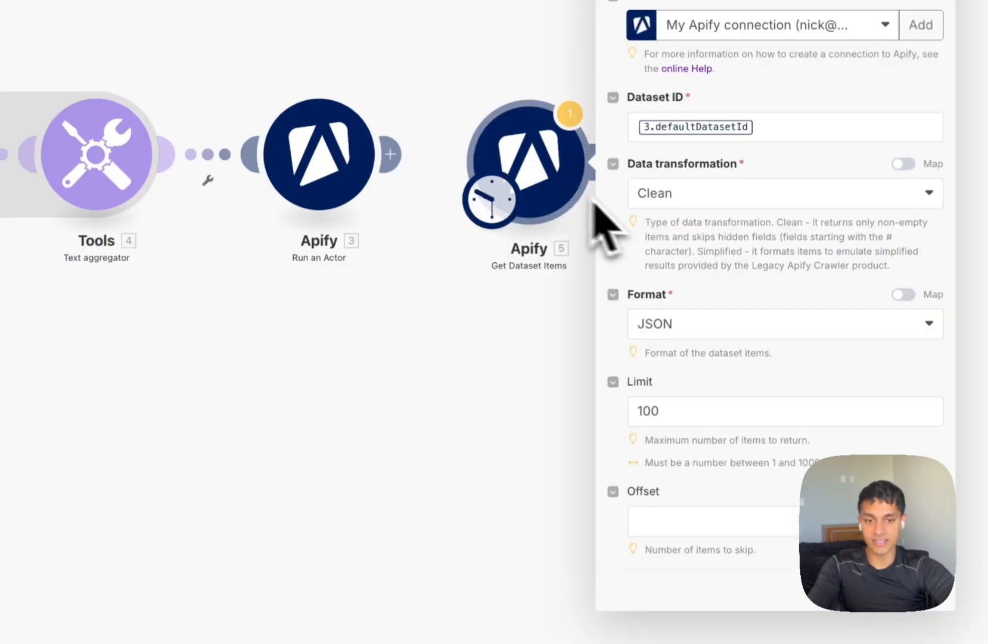
click(778, 125)
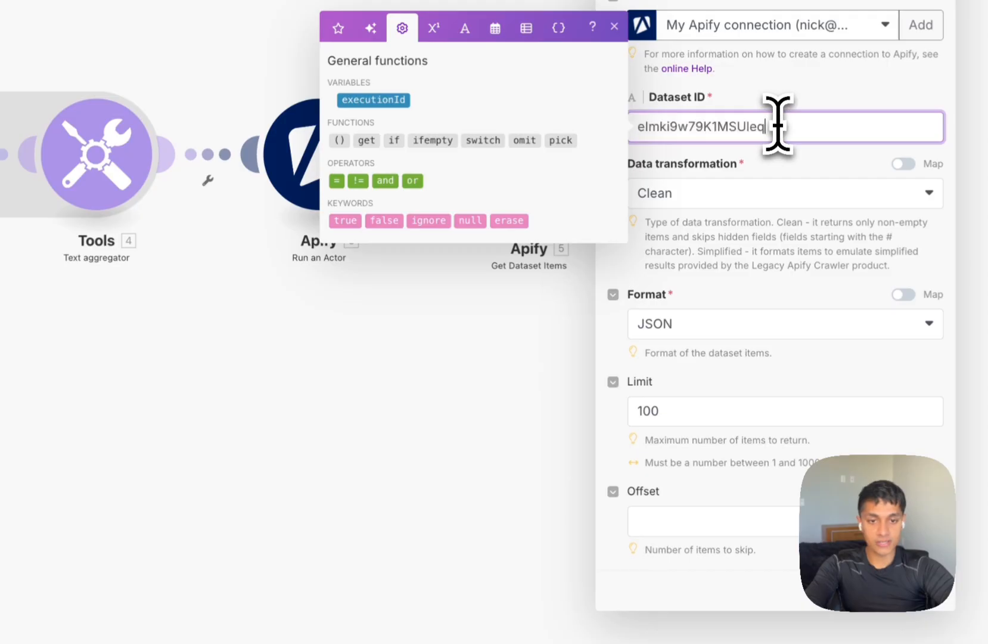
click(924, 590)
drag(713, 396, 481, 426)
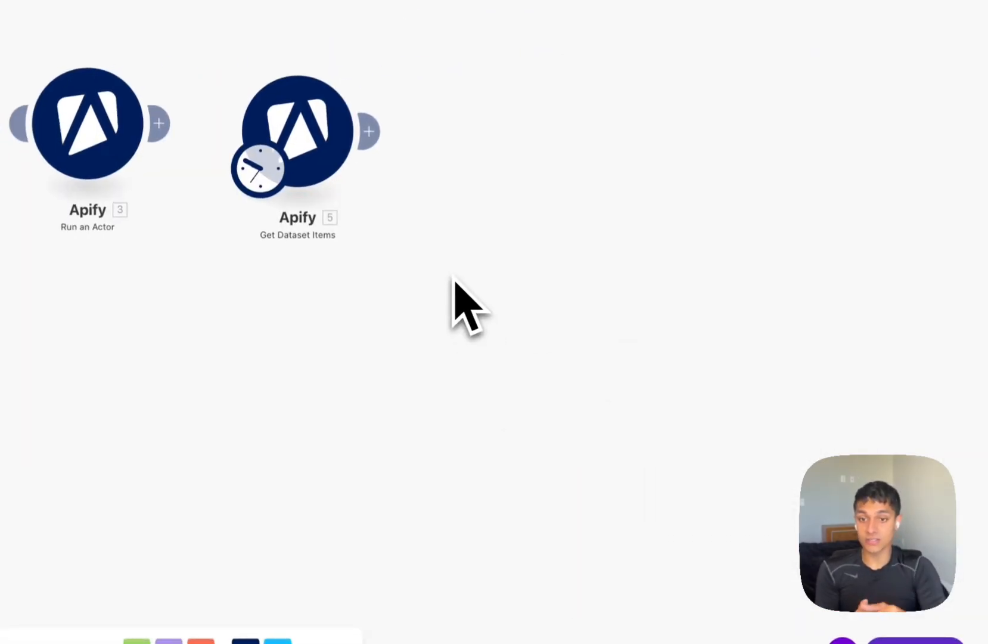
drag(603, 38, 395, 58)
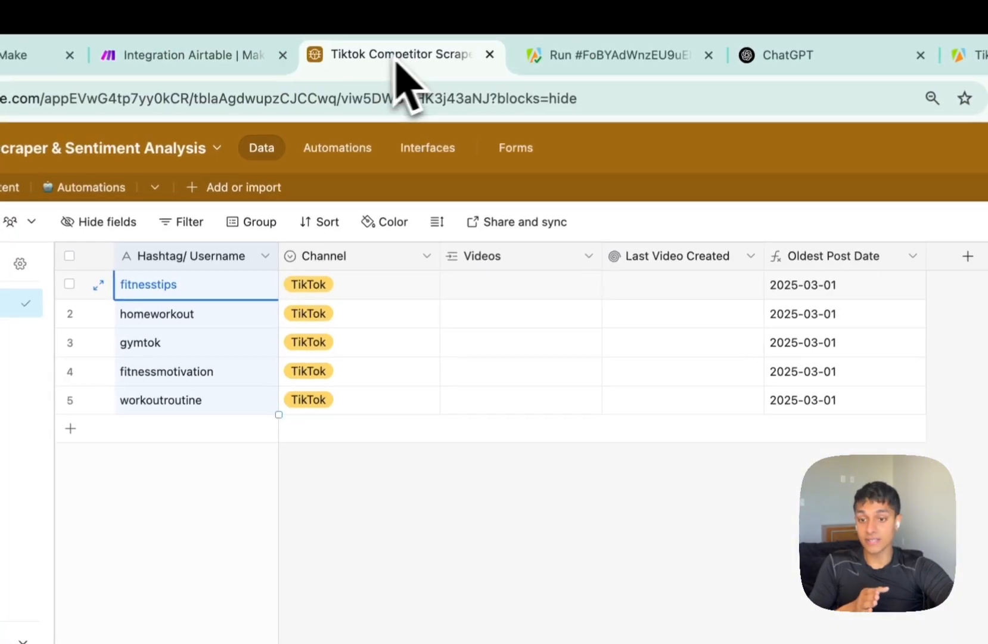
Review the air fryer video's caption, views, likes, shares and saves in the Scraped Content table.
click(9, 187)
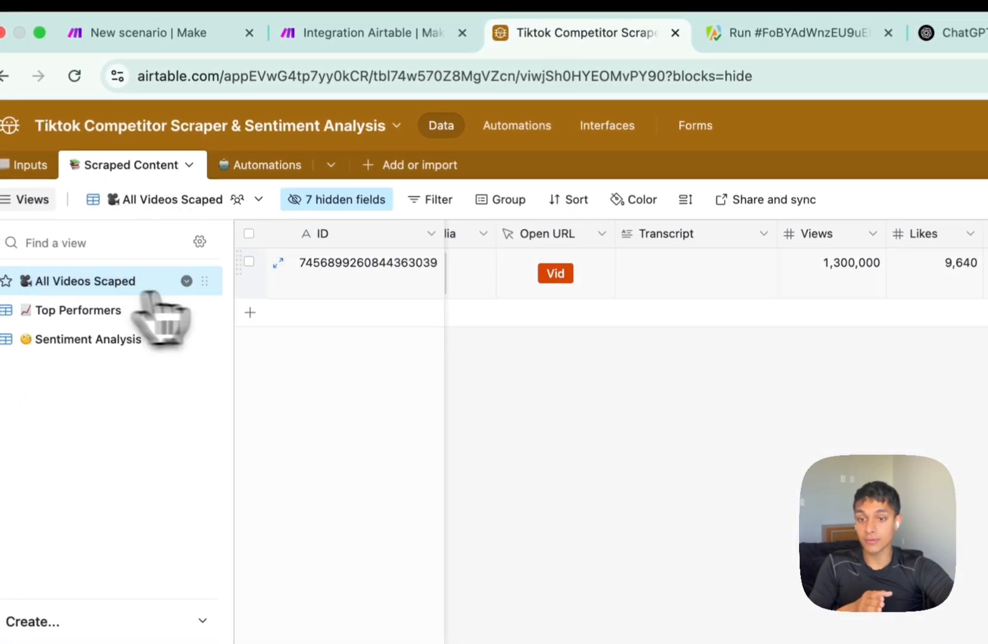
scroll(683, 348, left, 5)
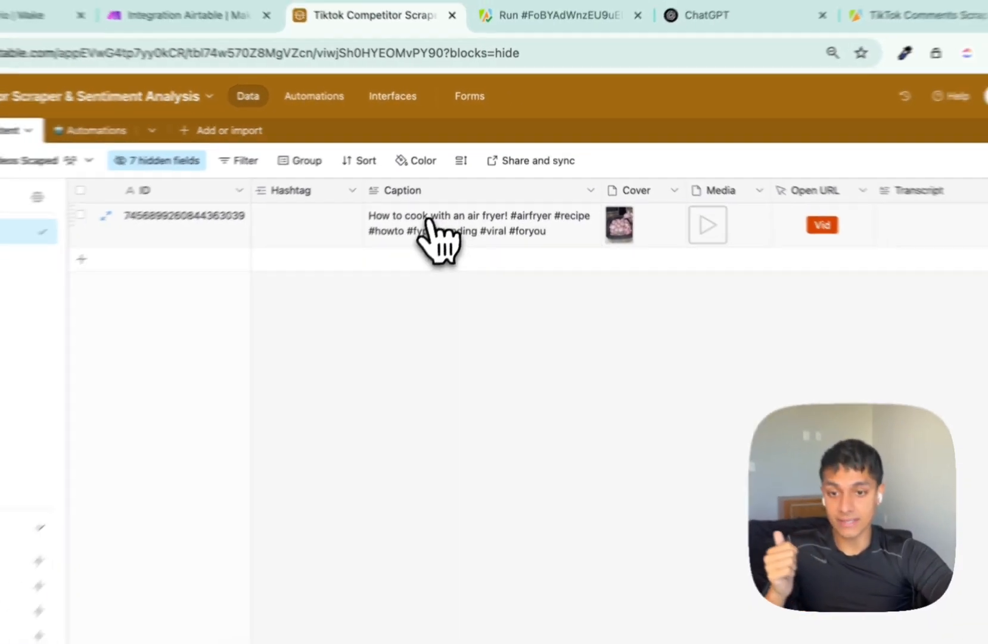
scroll(429, 232, right, 2)
scroll(441, 231, left, 2)
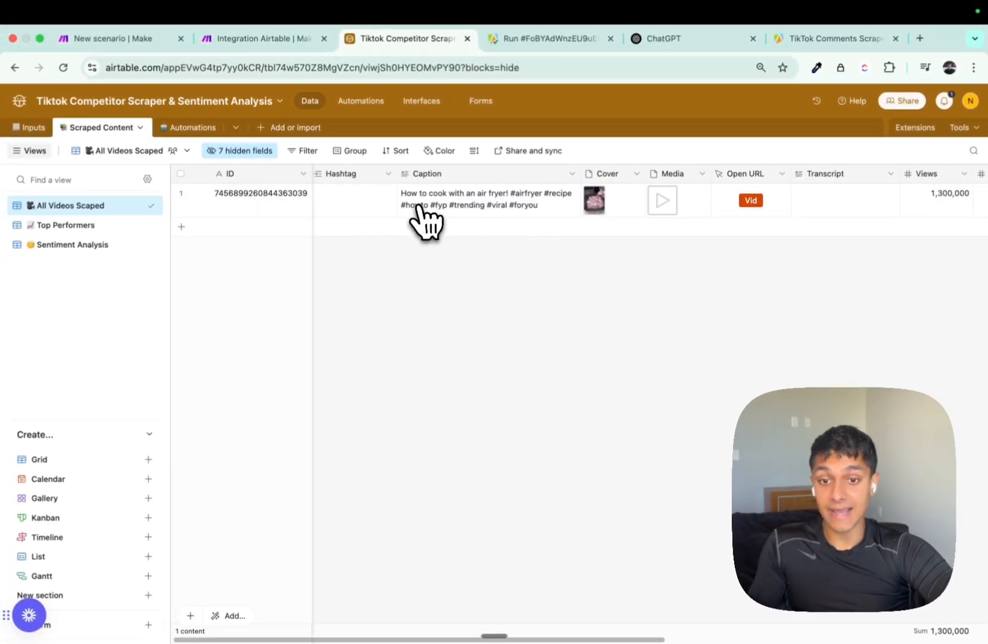
scroll(733, 227, right, 3)
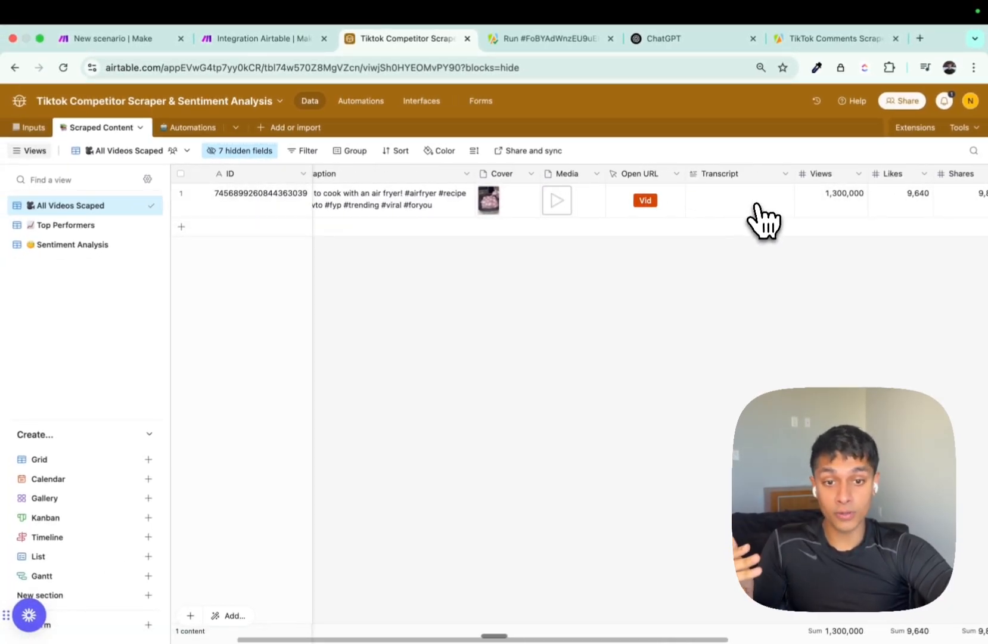
scroll(757, 206, right, 3)
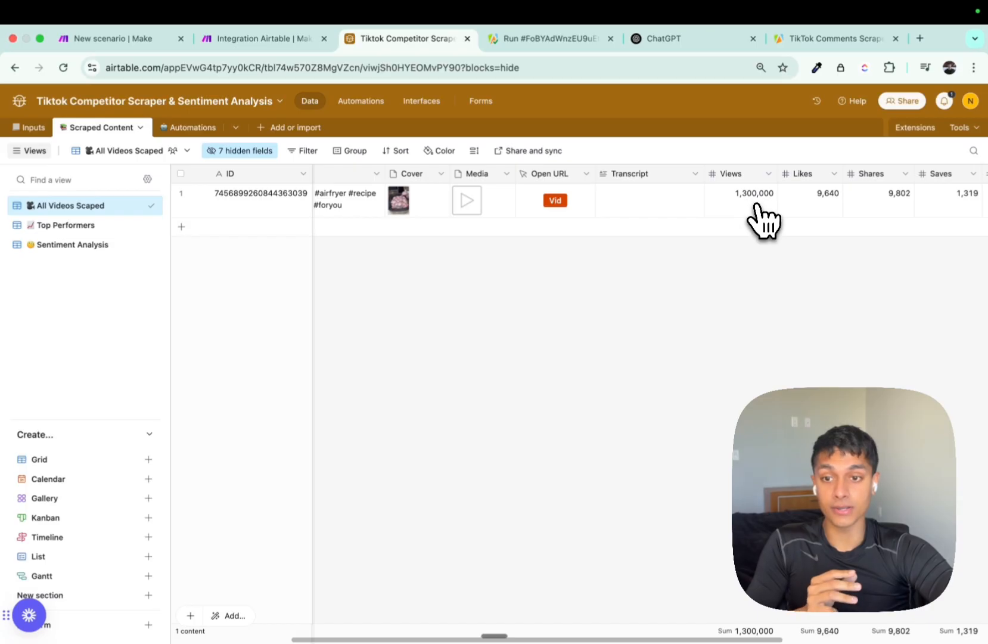
Add an Airtable Update a Record module after Get Dataset Items, then delete it.
click(569, 260)
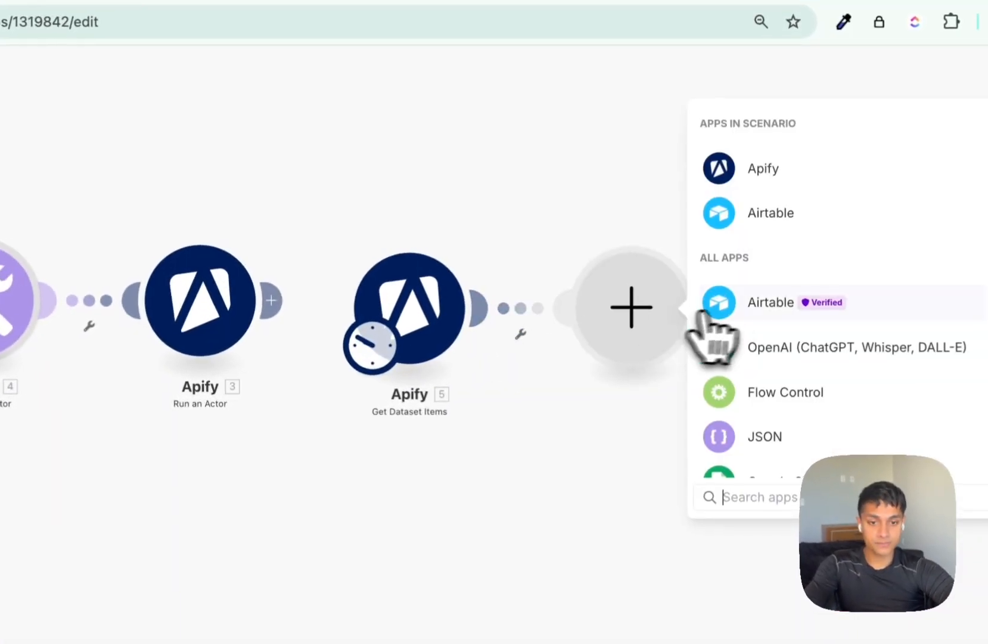
click(703, 310)
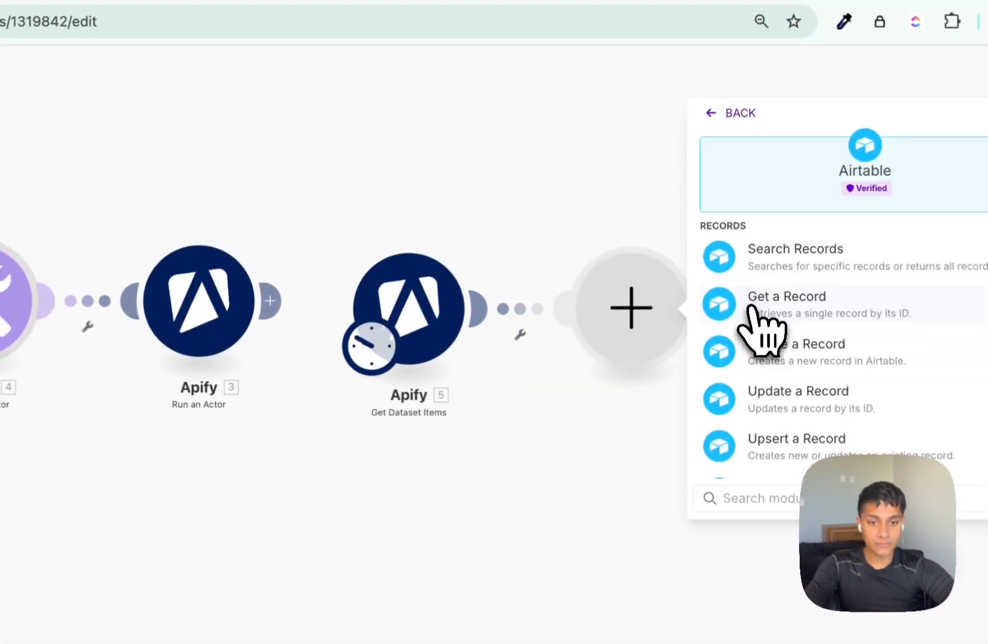
click(776, 411)
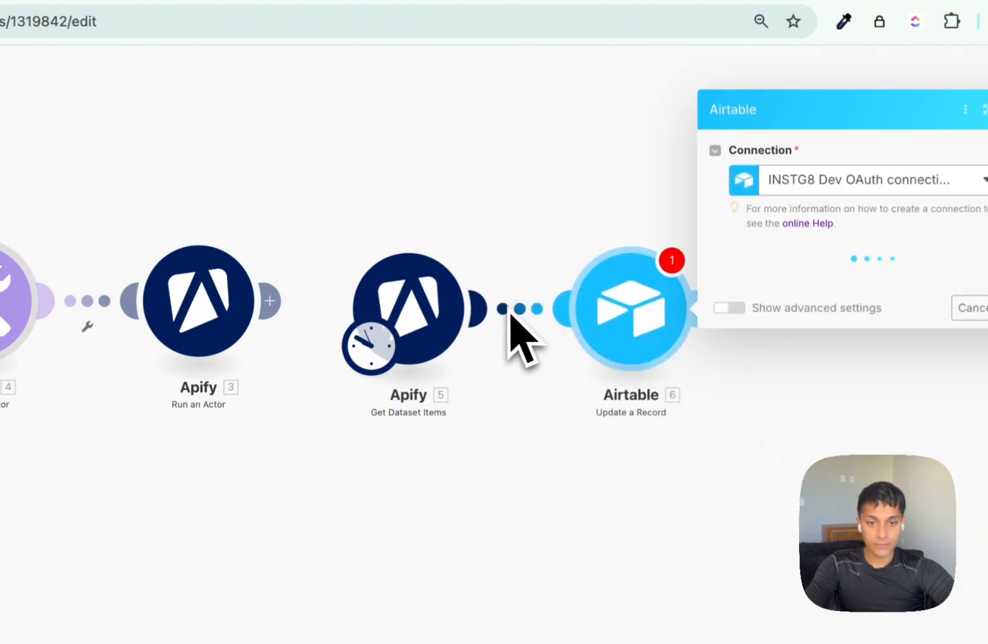
drag(563, 206, 717, 430)
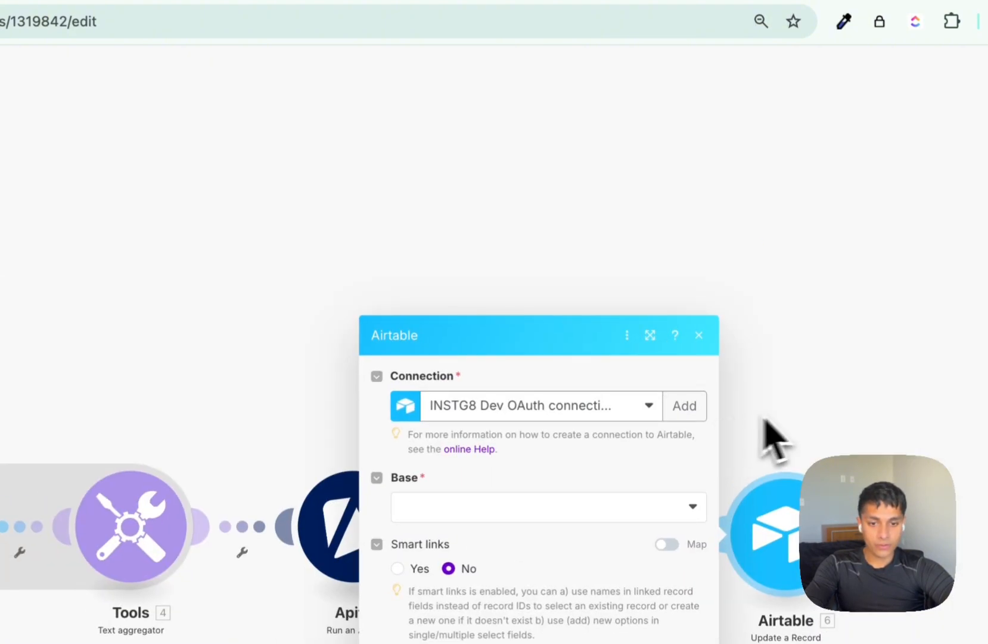
click(769, 416)
drag(772, 410, 782, 335)
key(Delete)
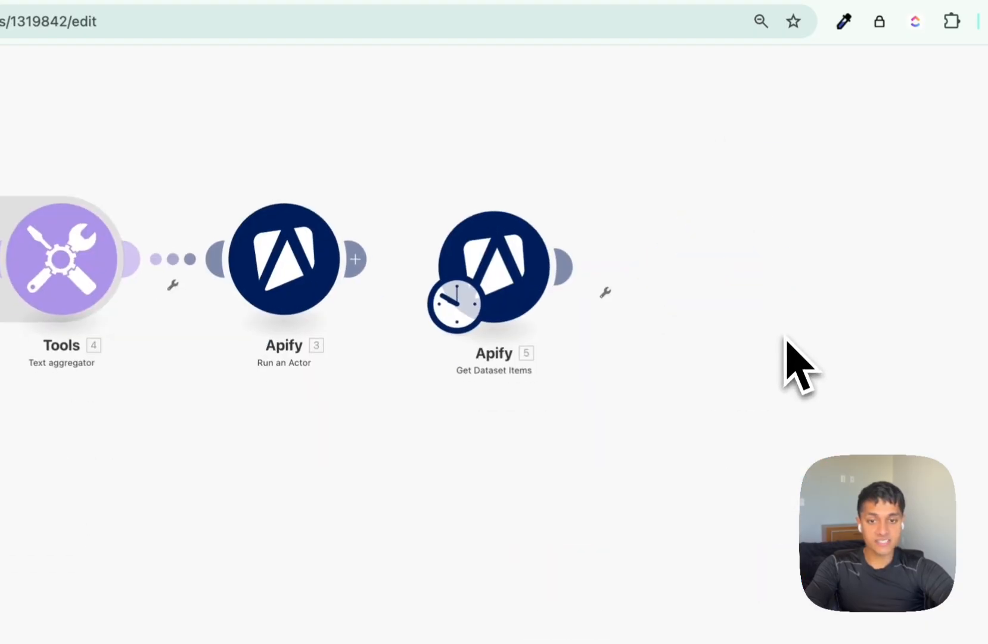
Add an Airtable Search Records module after Get Dataset Items instead.
click(572, 269)
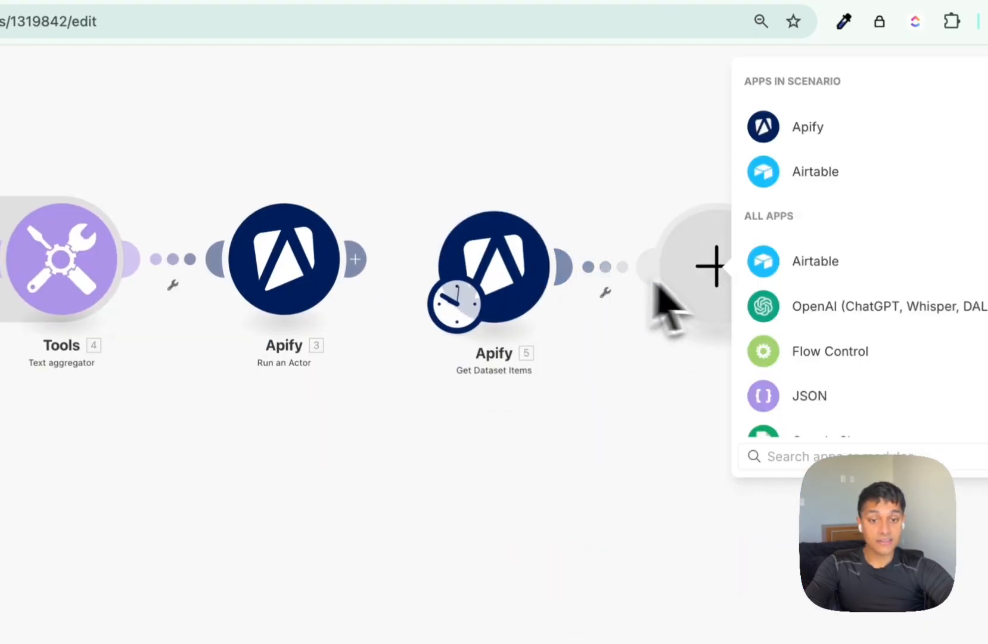
click(792, 266)
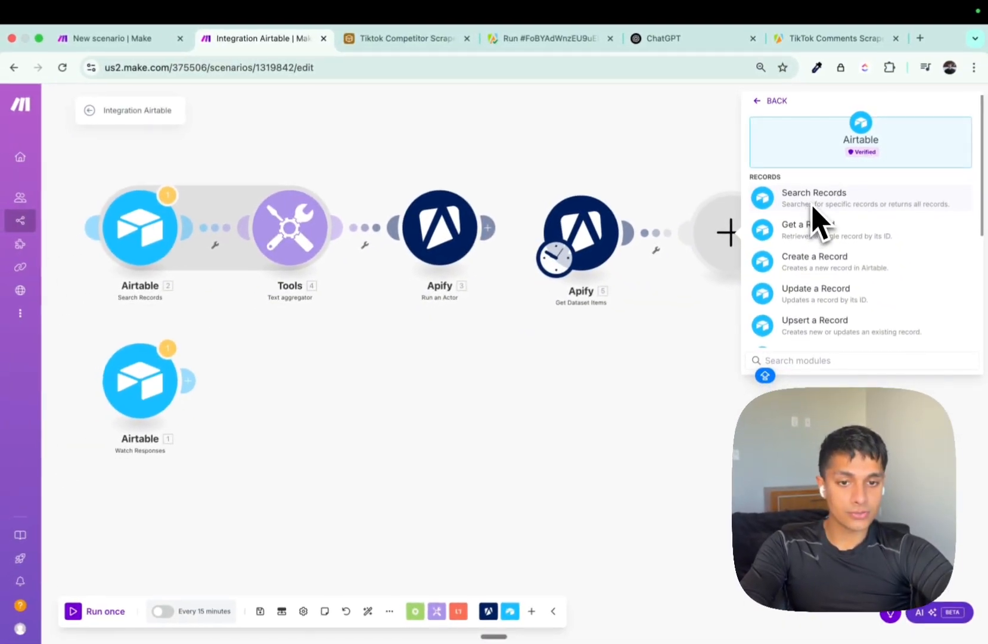
scroll(816, 304, down, 2)
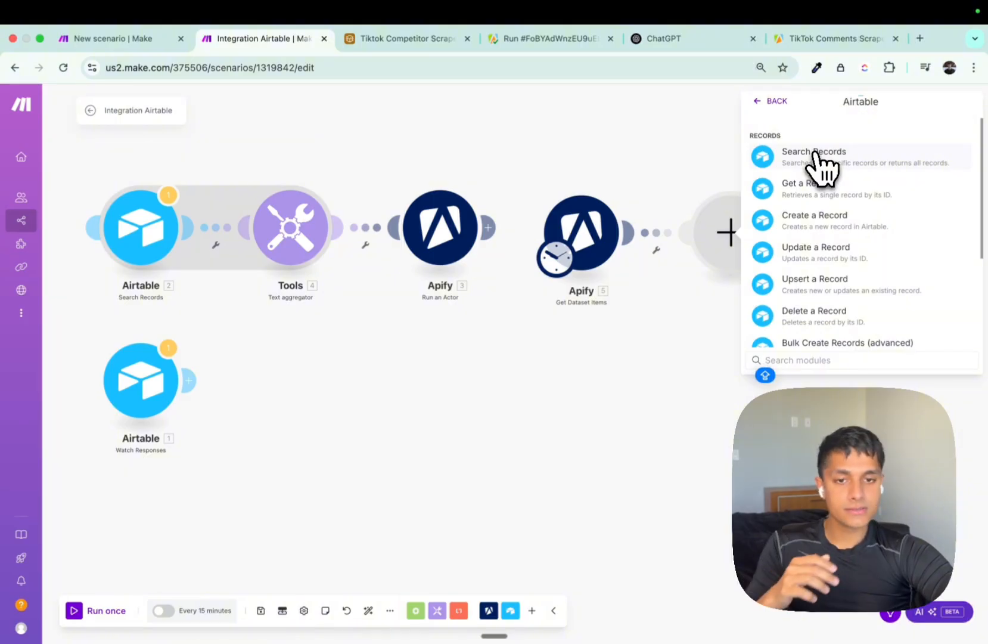
click(815, 154)
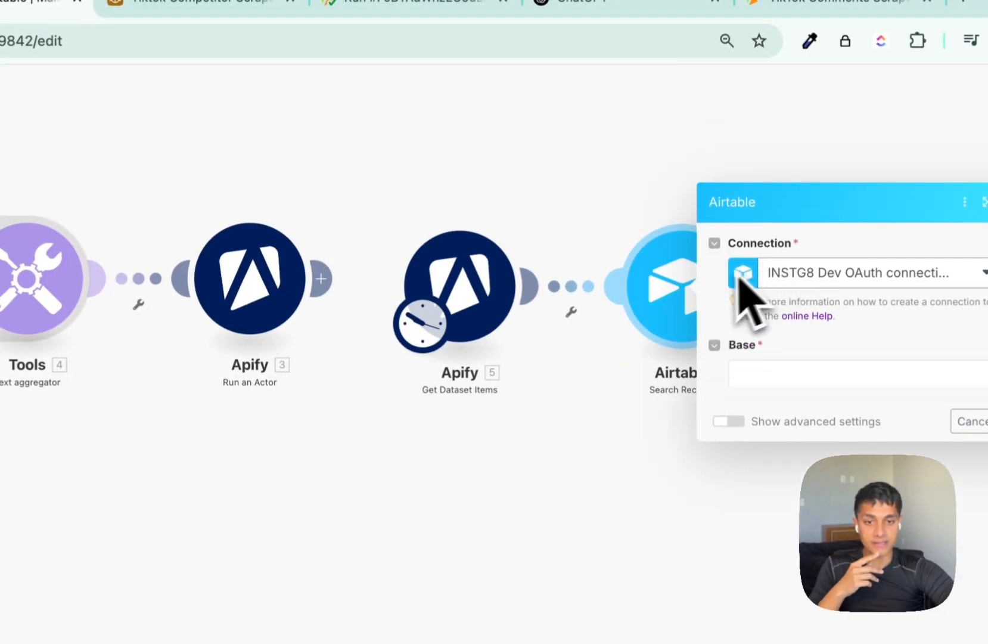
Run only Get Dataset Items and browse its output bundles down to the gymtok input value.
right_click(485, 288)
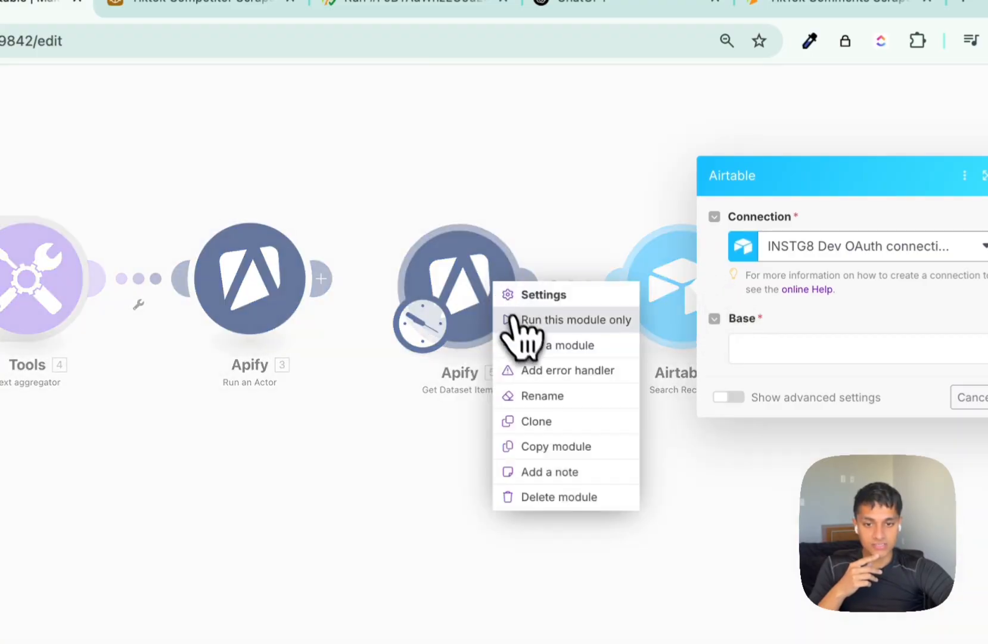
click(514, 320)
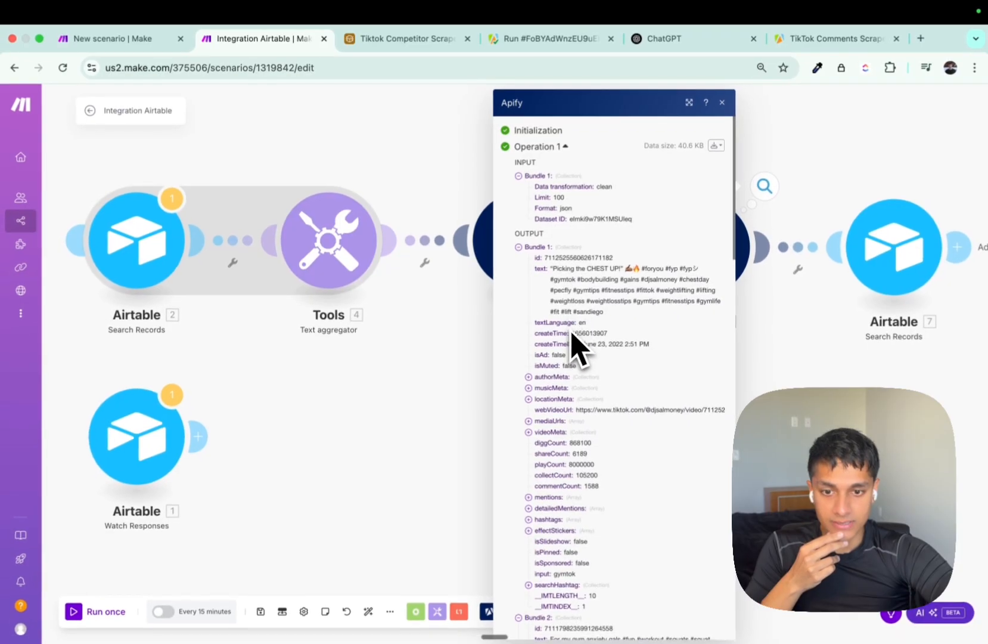
scroll(572, 335, down, 2)
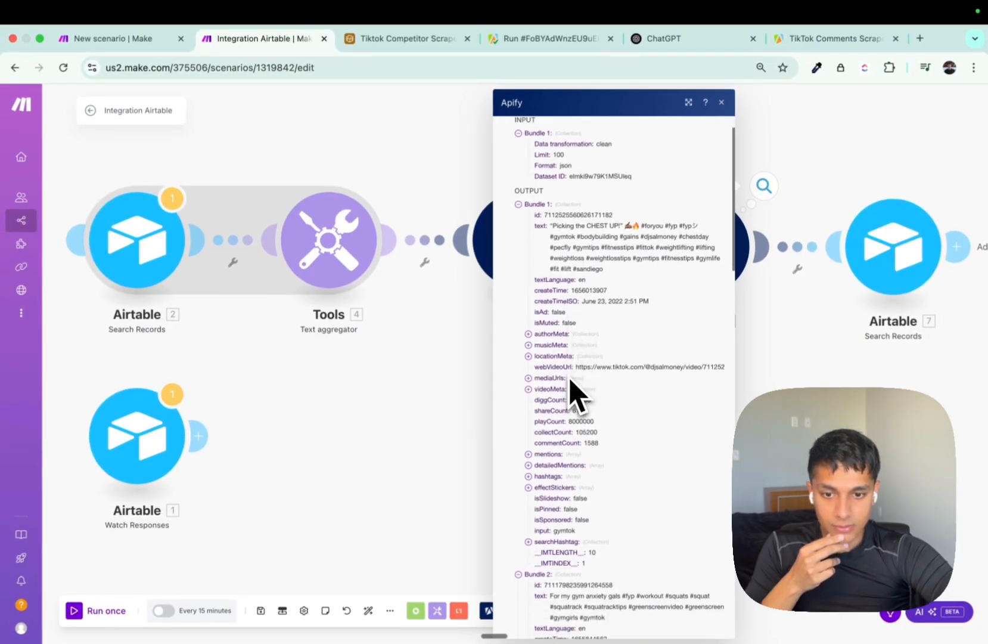
scroll(570, 380, down, 4)
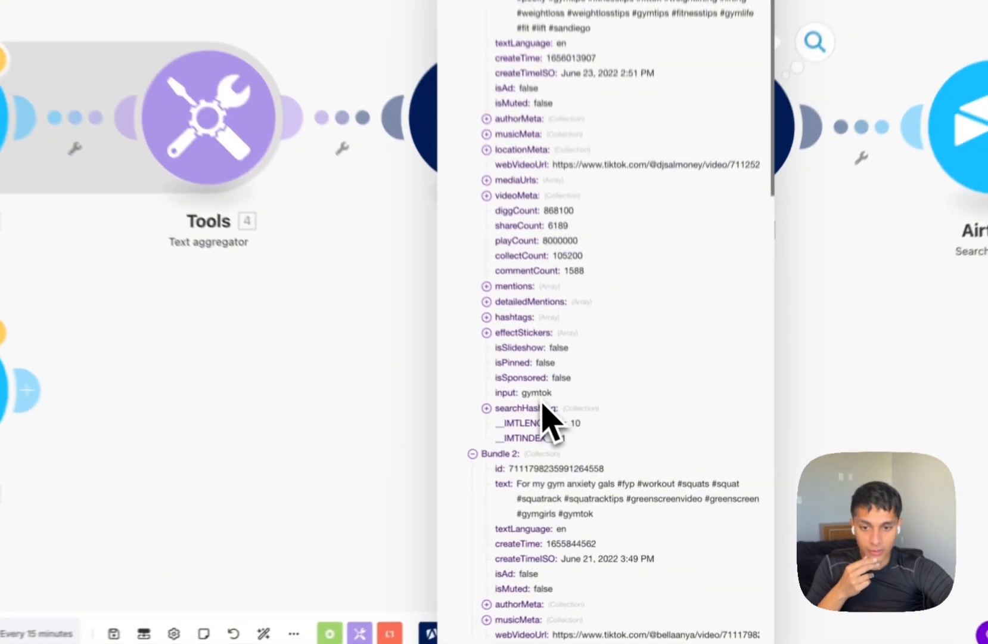
double_click(565, 438)
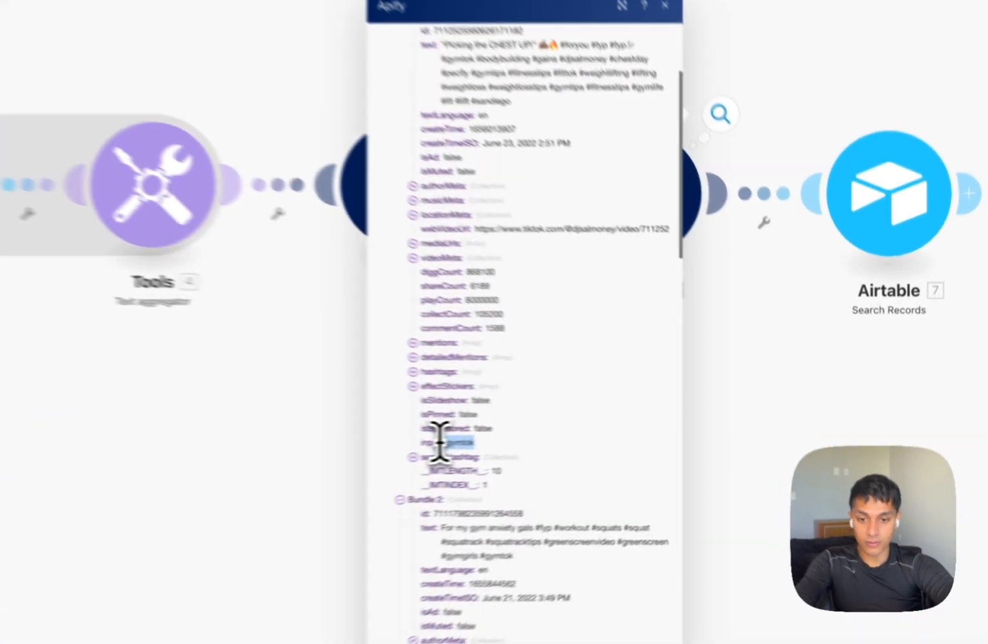
Set Search Records to the token connection and the Tiktok Competitor Scraper & Sentiment Analysis base.
click(799, 419)
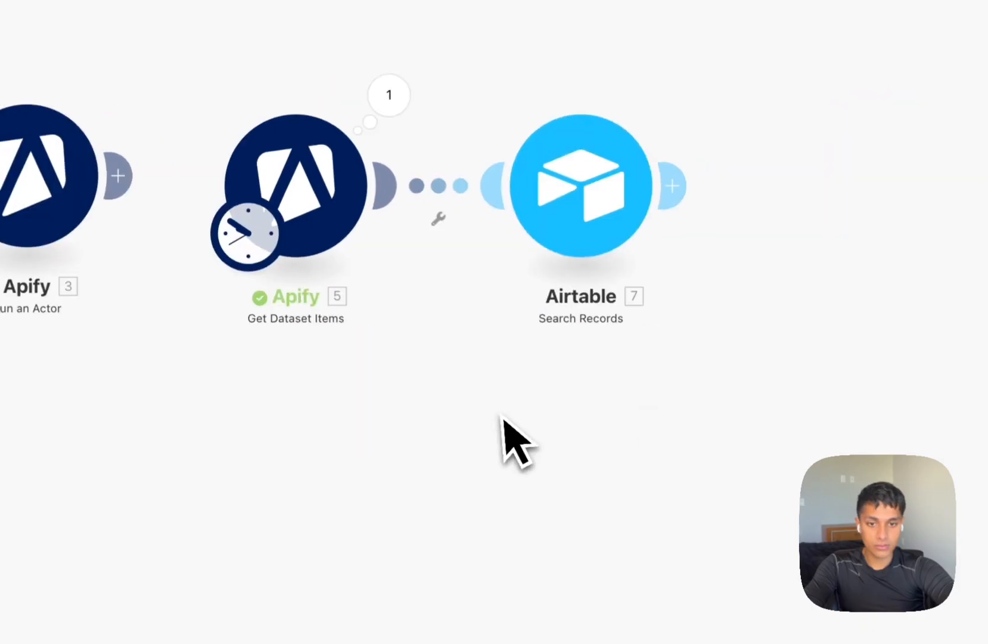
click(901, 200)
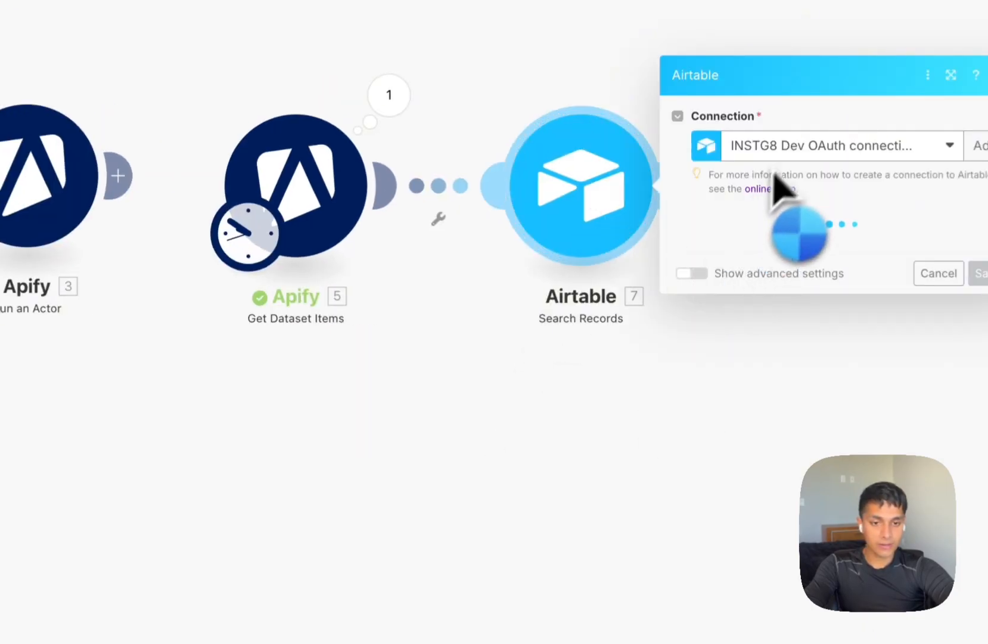
click(810, 156)
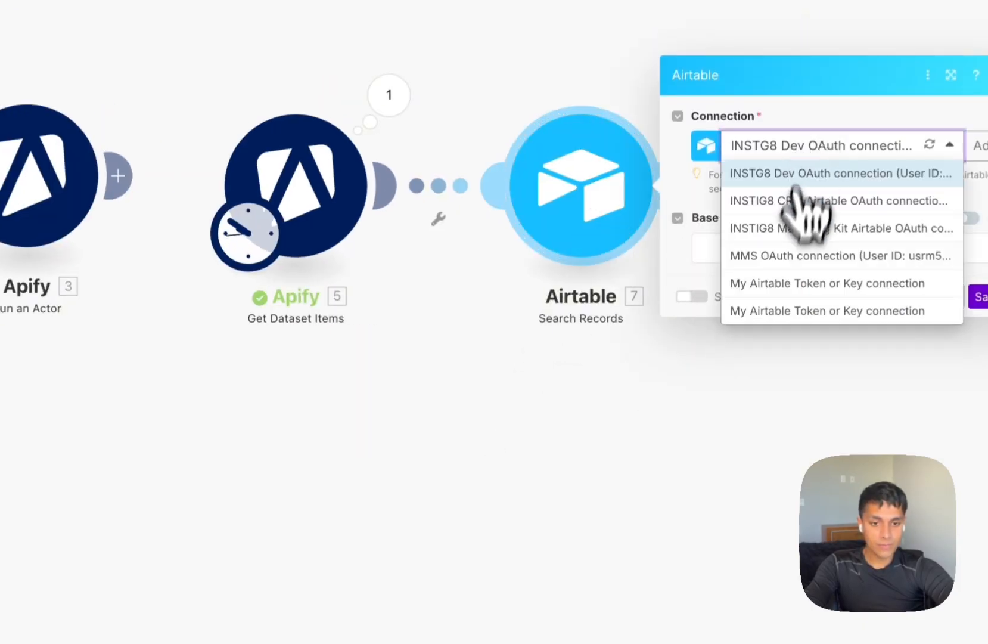
click(781, 311)
click(809, 260)
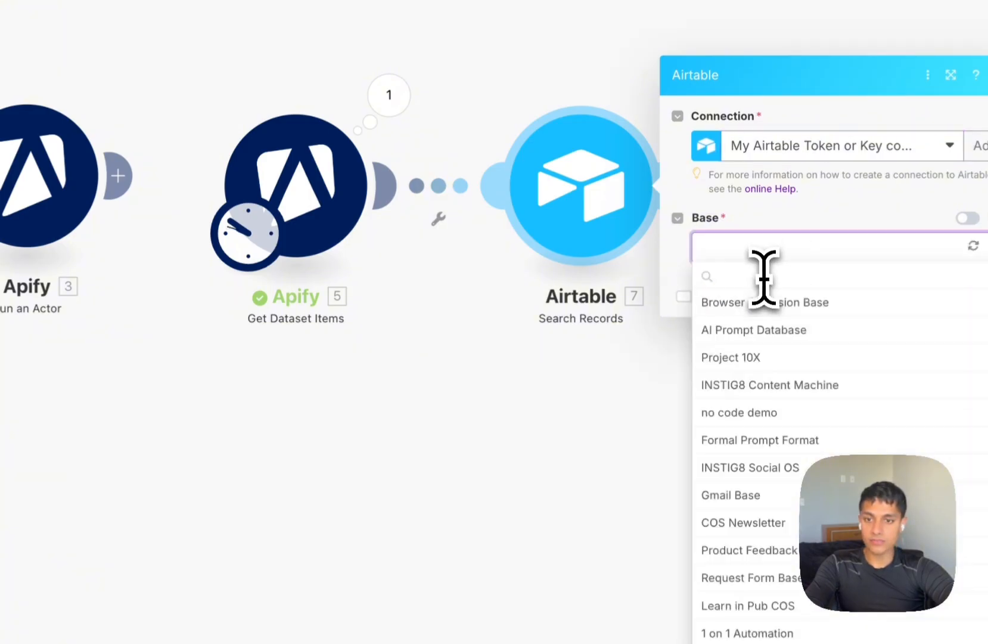
text(TIKTOK)
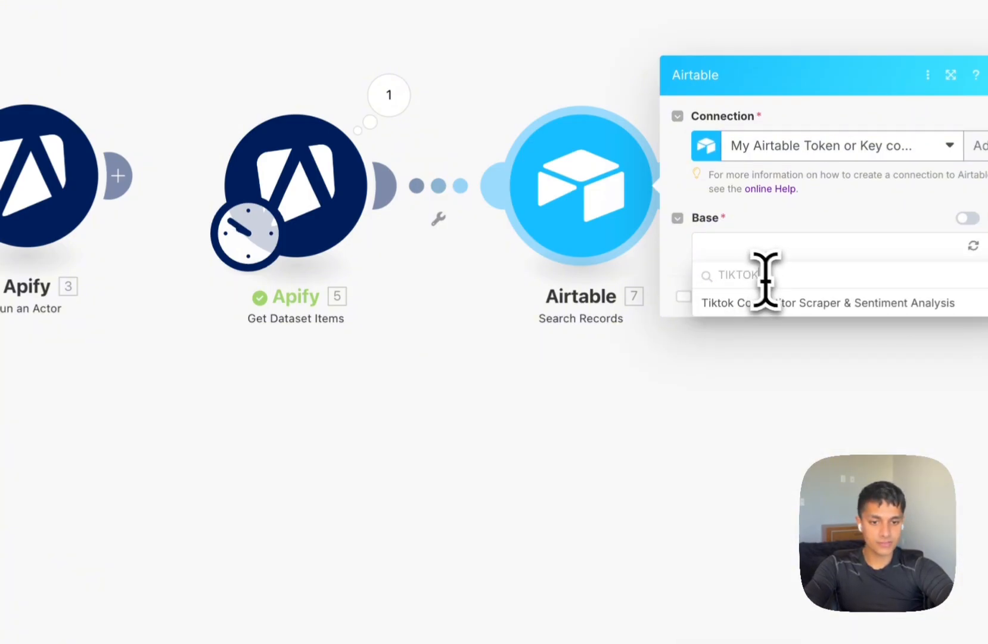
click(799, 302)
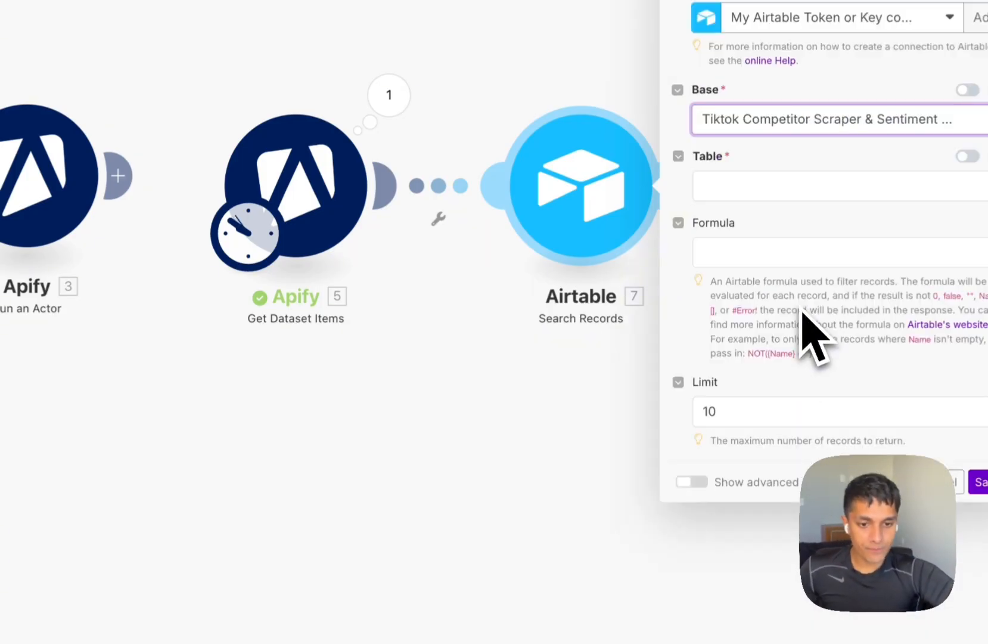
Choose the Inputs table and return only the Hashtag/ Username field.
click(779, 185)
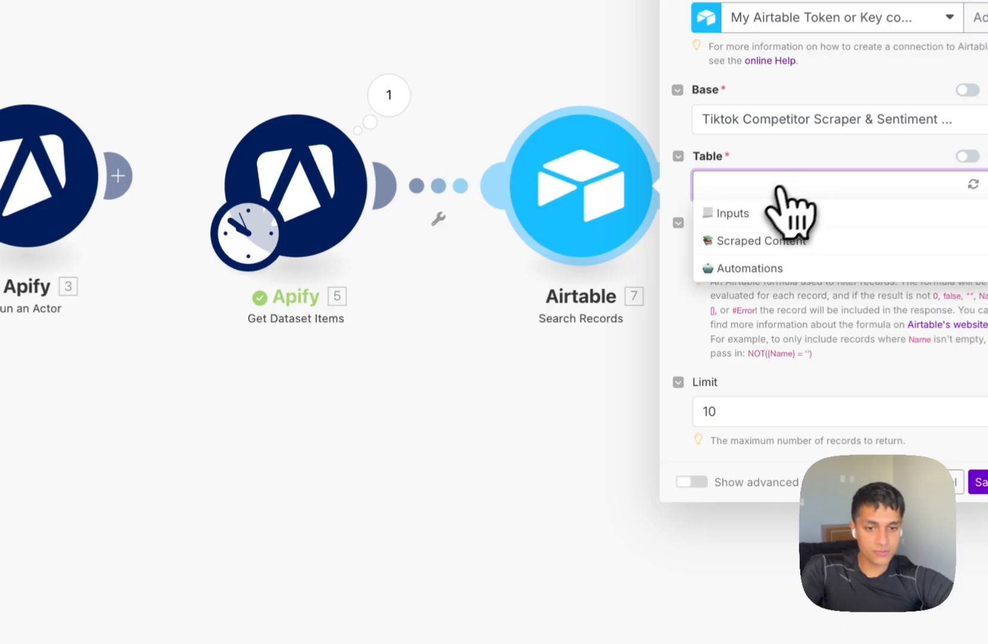
click(768, 217)
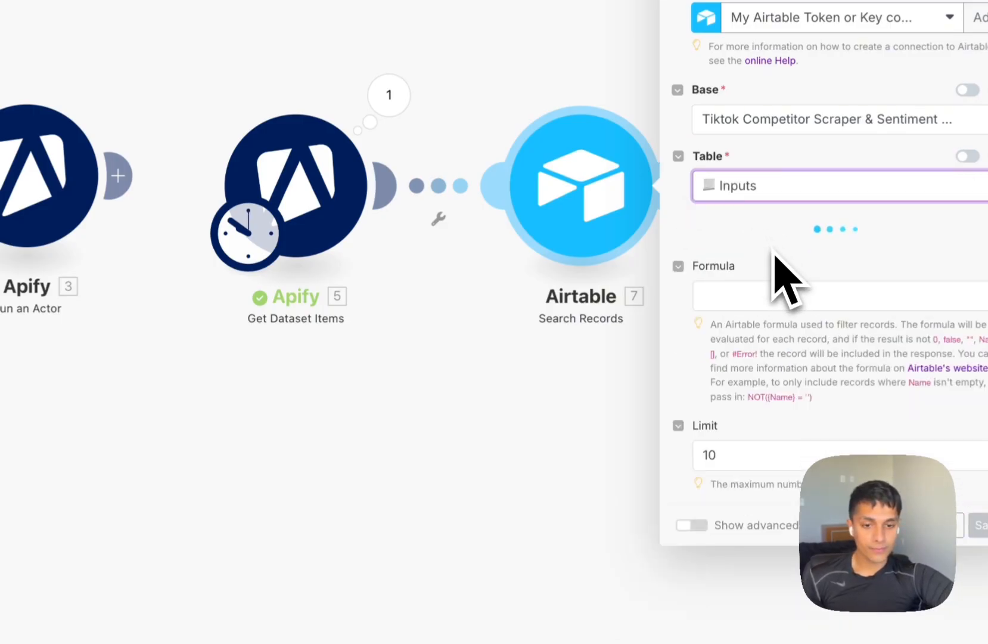
scroll(763, 292, down, 2)
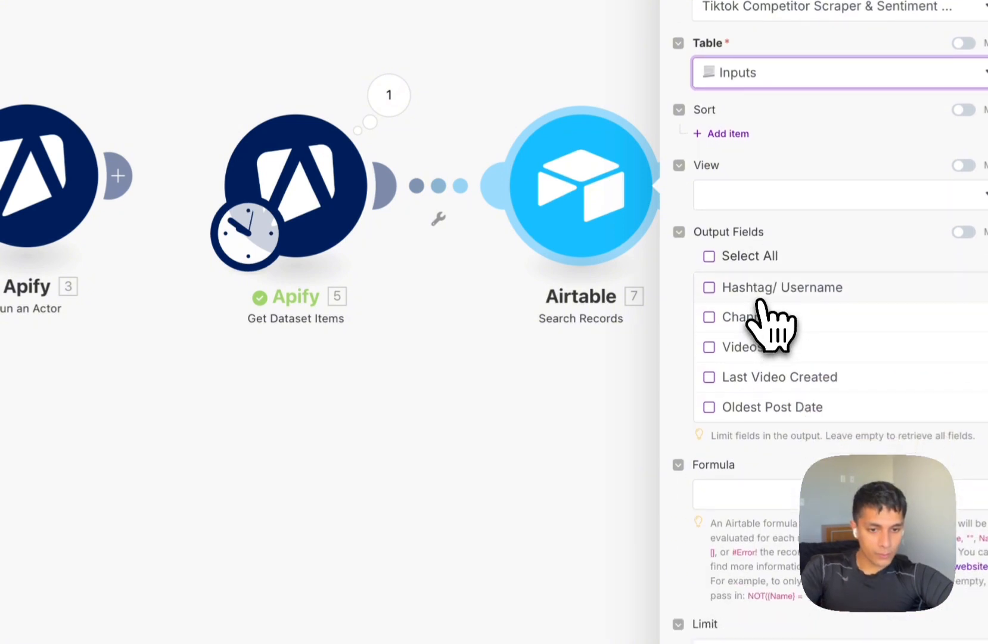
click(762, 297)
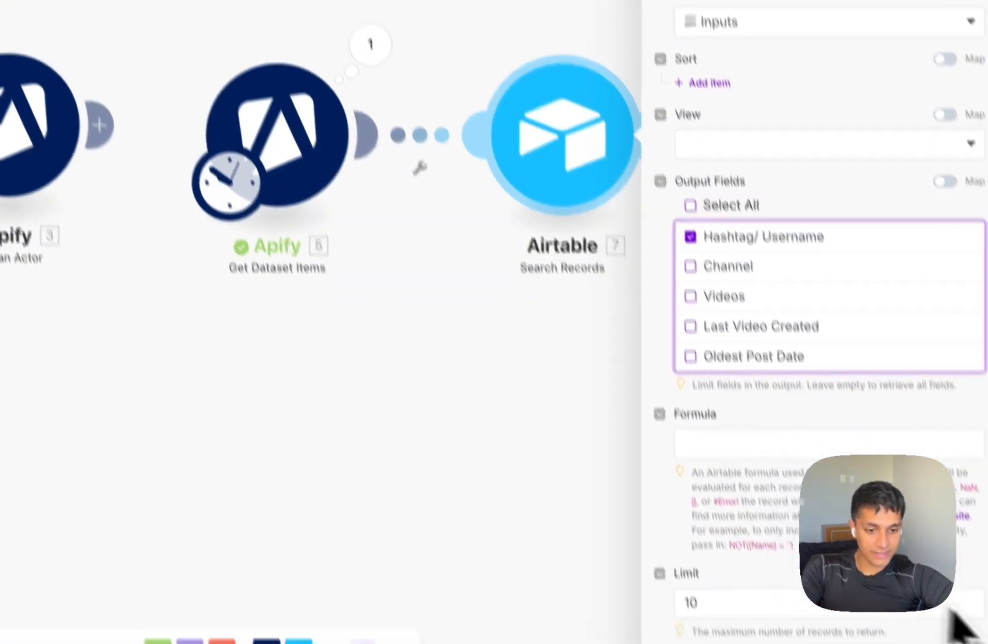
click(741, 501)
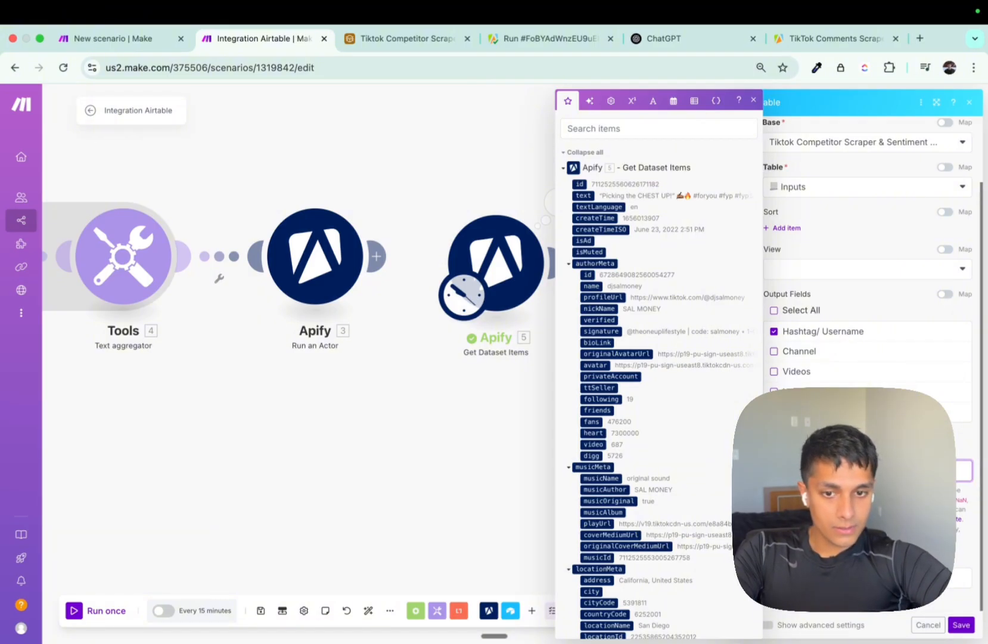
Map Apify's input value into the search formula, save, and run the scenario once.
scroll(688, 344, down, 10)
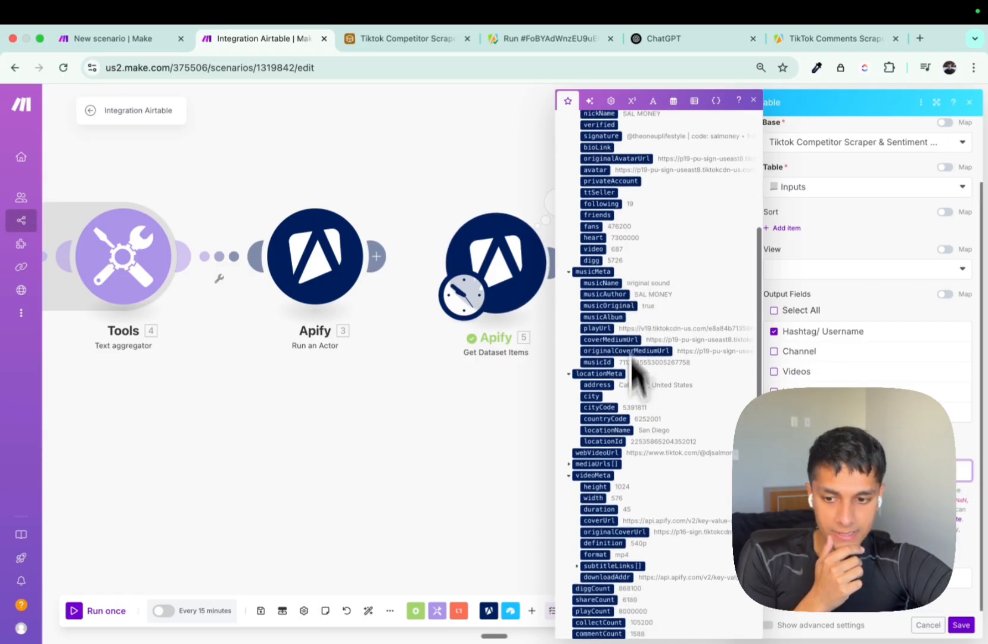
scroll(650, 572, down, 1)
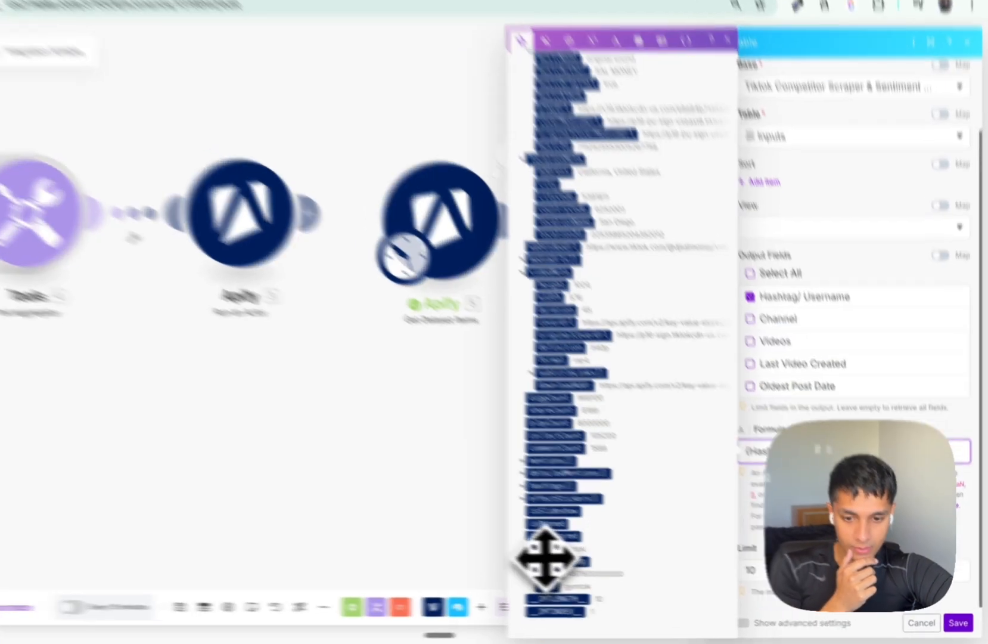
click(586, 559)
click(961, 624)
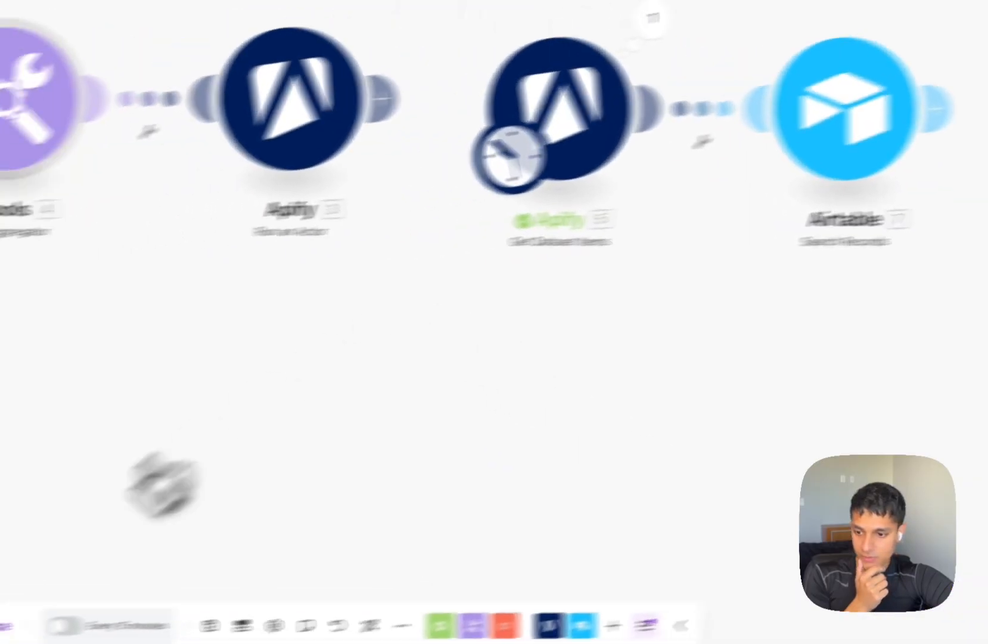
click(98, 598)
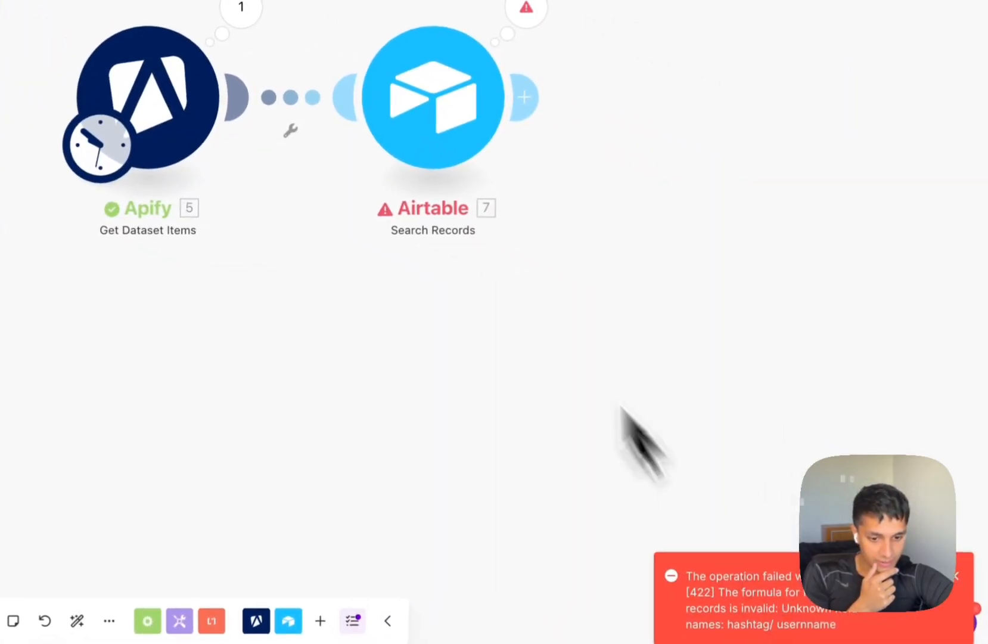
Correct the Hashtag/ Username field reference in the formula, save, and rerun the scenario.
click(438, 140)
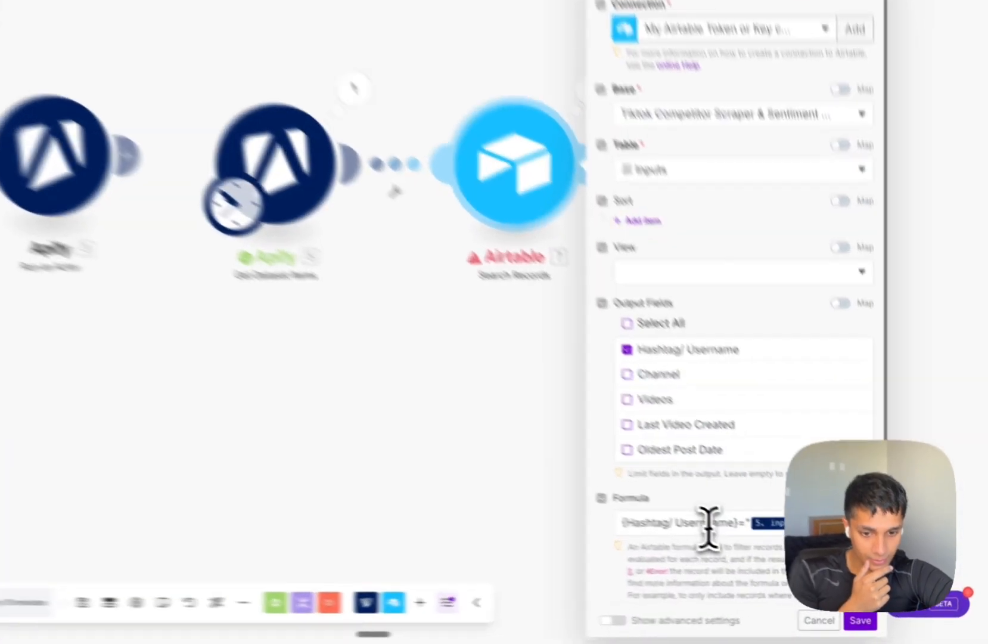
click(766, 547)
click(884, 624)
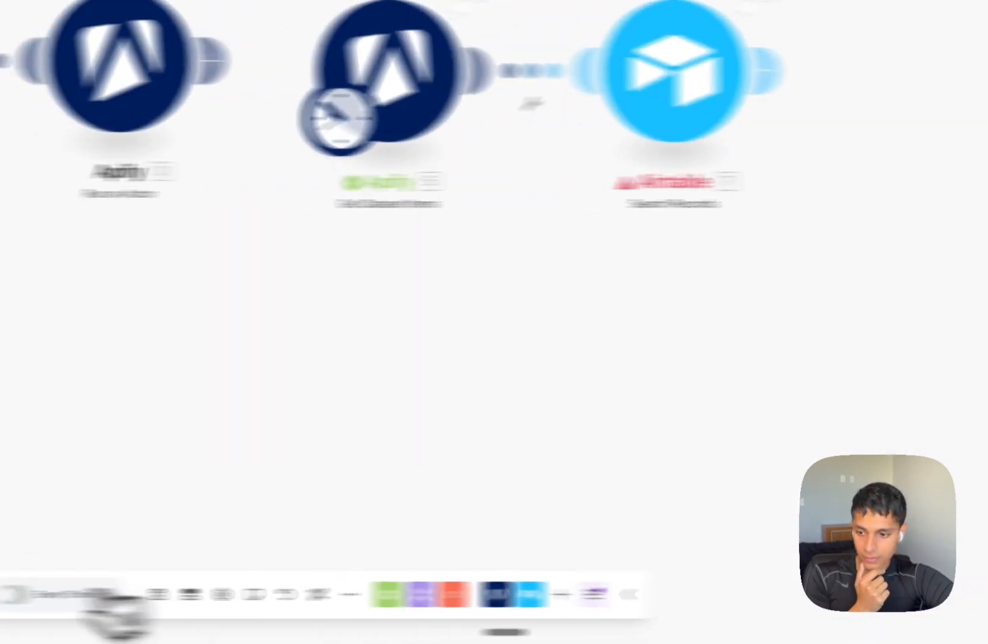
click(93, 594)
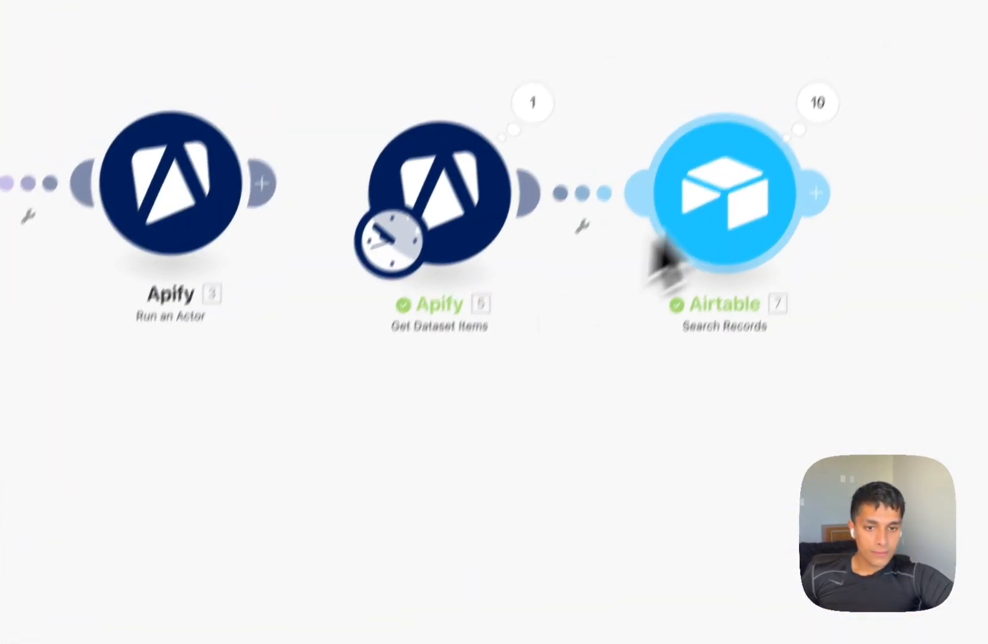
Inspect Operation 1 of the Search Records results to confirm the gymtok match.
click(839, 76)
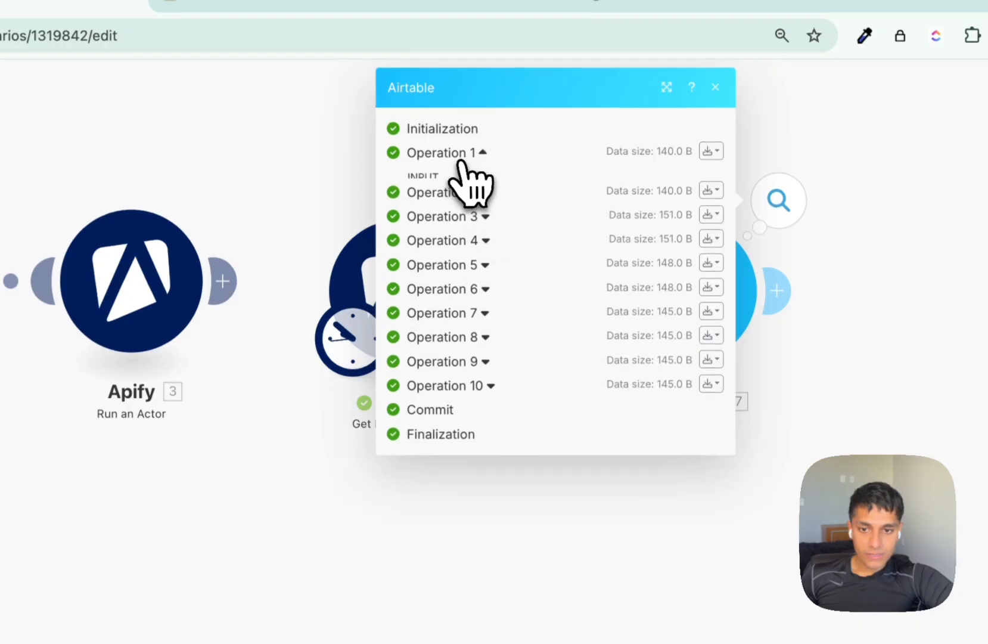
click(460, 153)
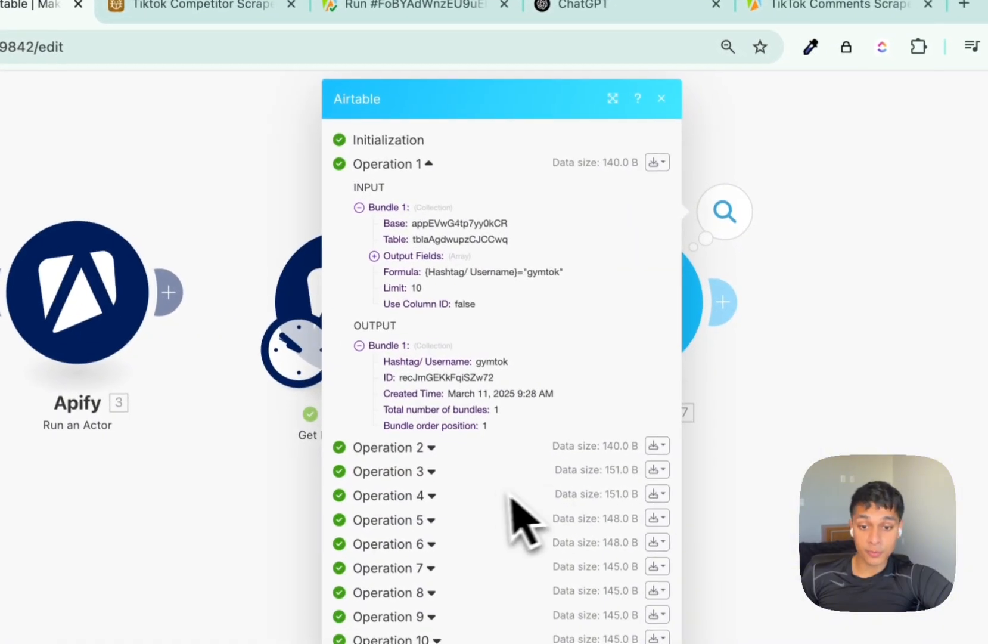
click(799, 458)
drag(803, 460, 527, 454)
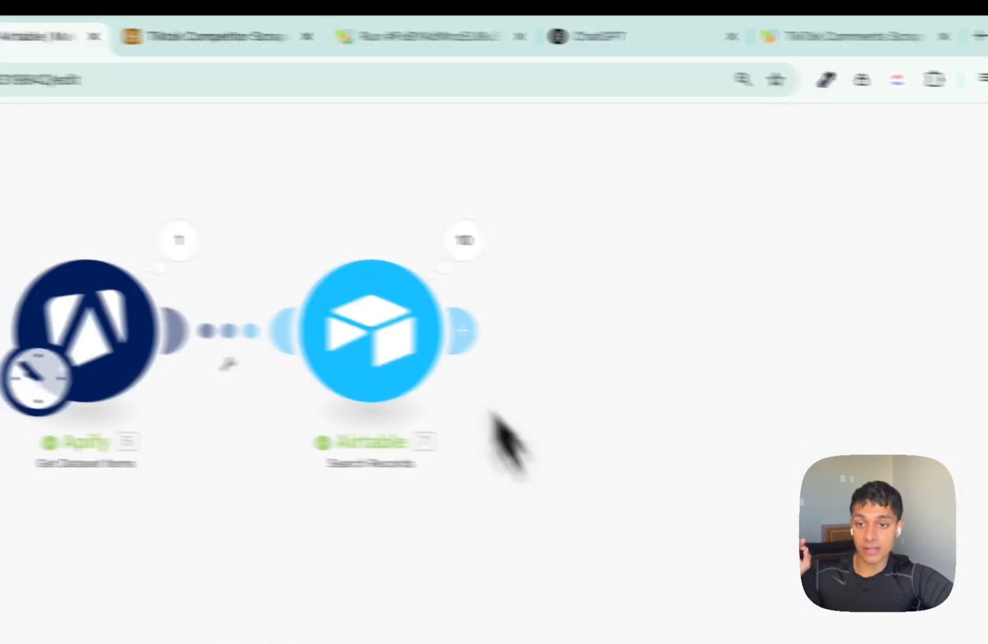
Open the Airtable Inputs table and select hashtags fitnesstips through fitnessmotivation.
click(128, 35)
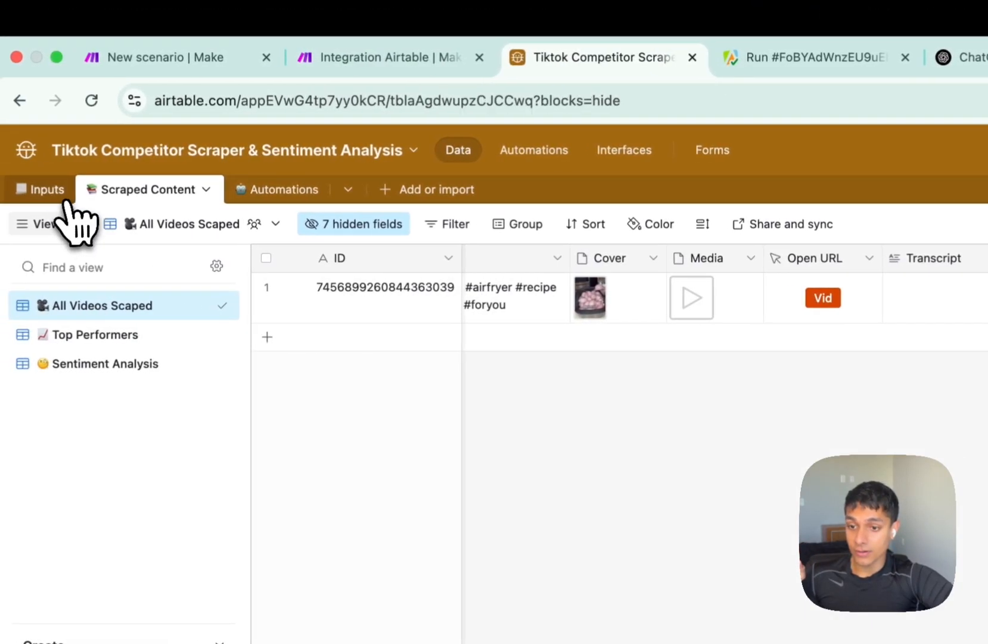
click(36, 196)
drag(296, 292, 359, 372)
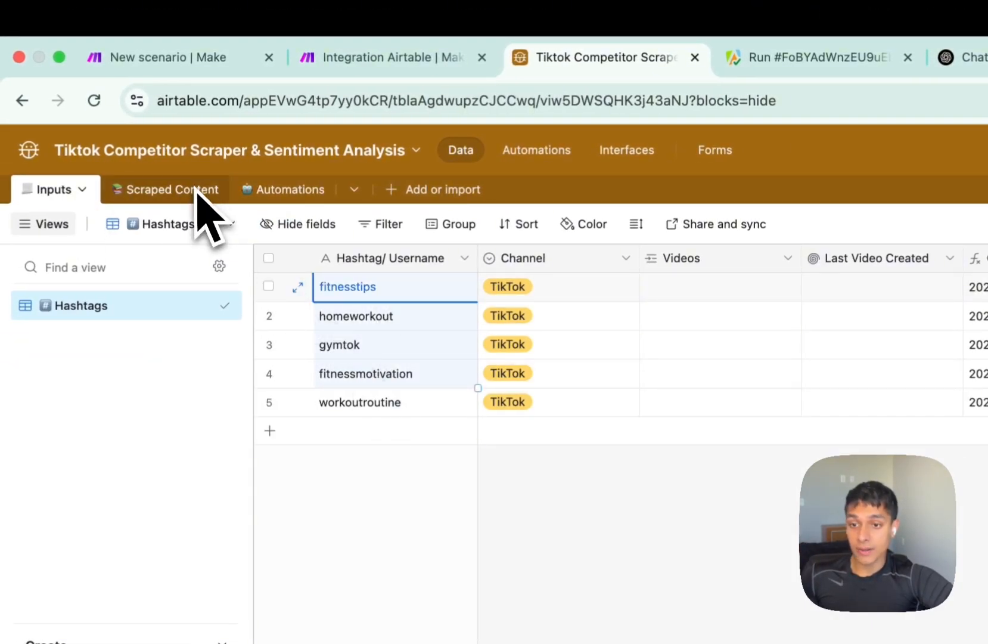
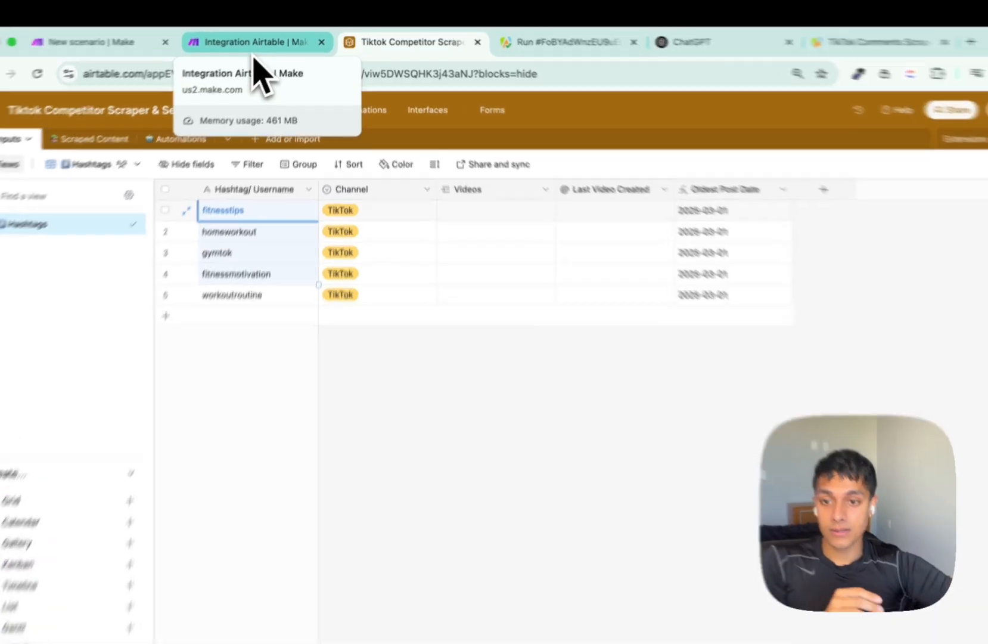
Add an Airtable Create a Record module after Search Records on the Tiktok Competitor base's Scraped Content table.
click(260, 40)
click(405, 257)
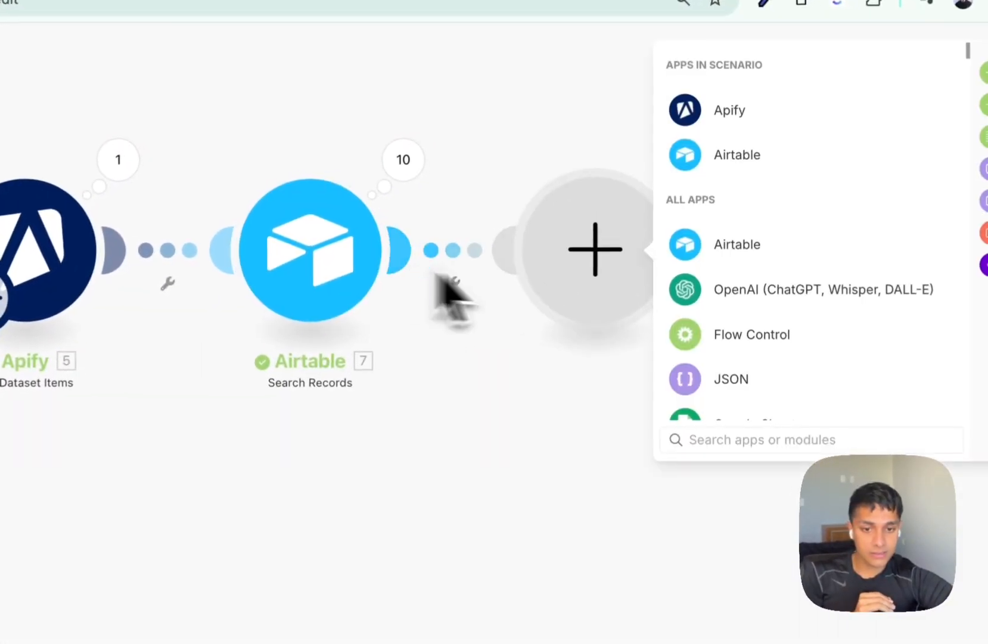
click(743, 246)
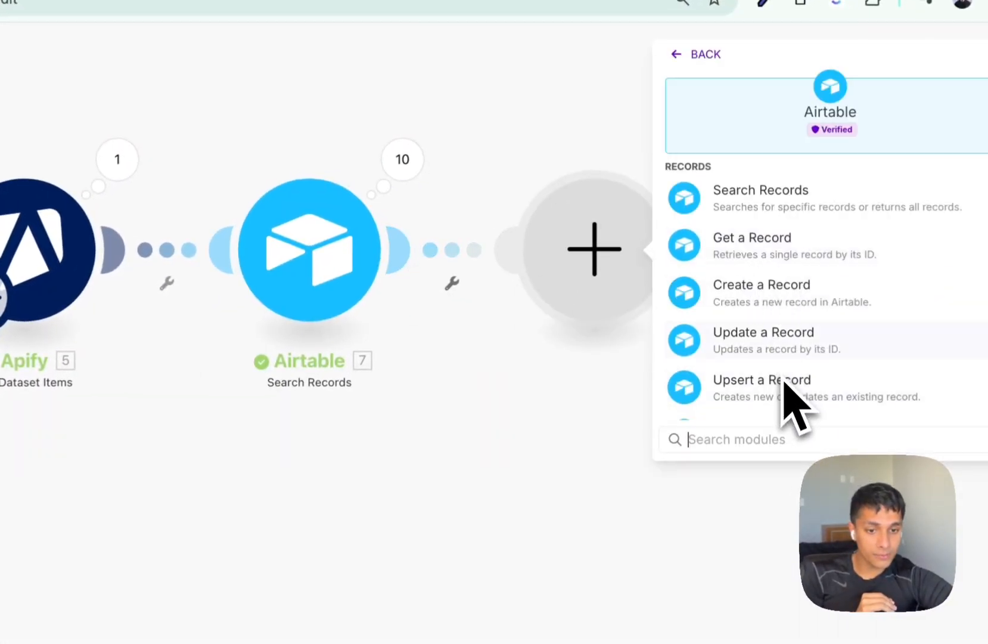
click(778, 267)
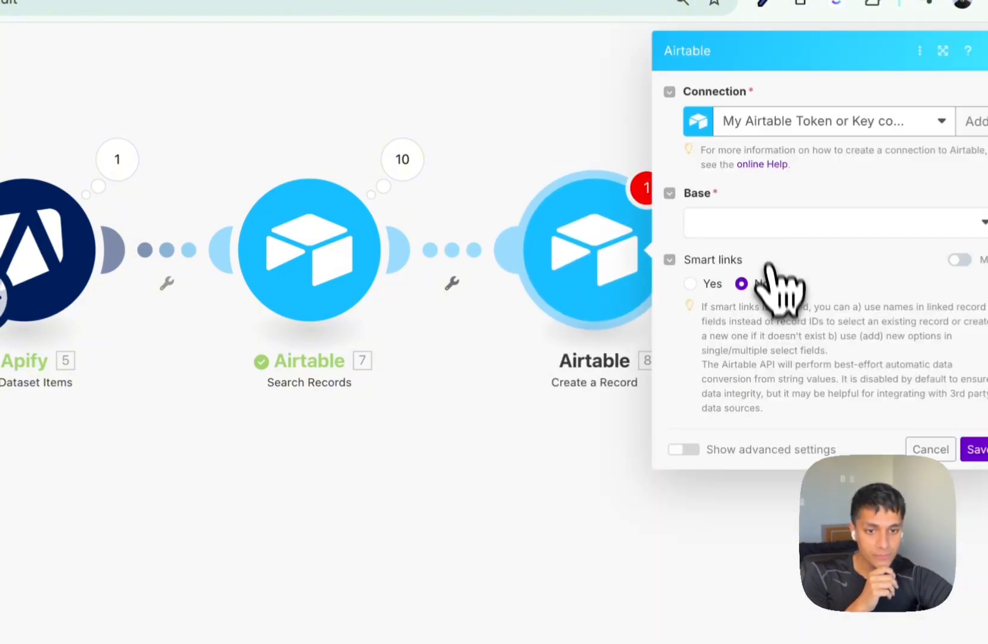
click(765, 228)
text(tiktok)
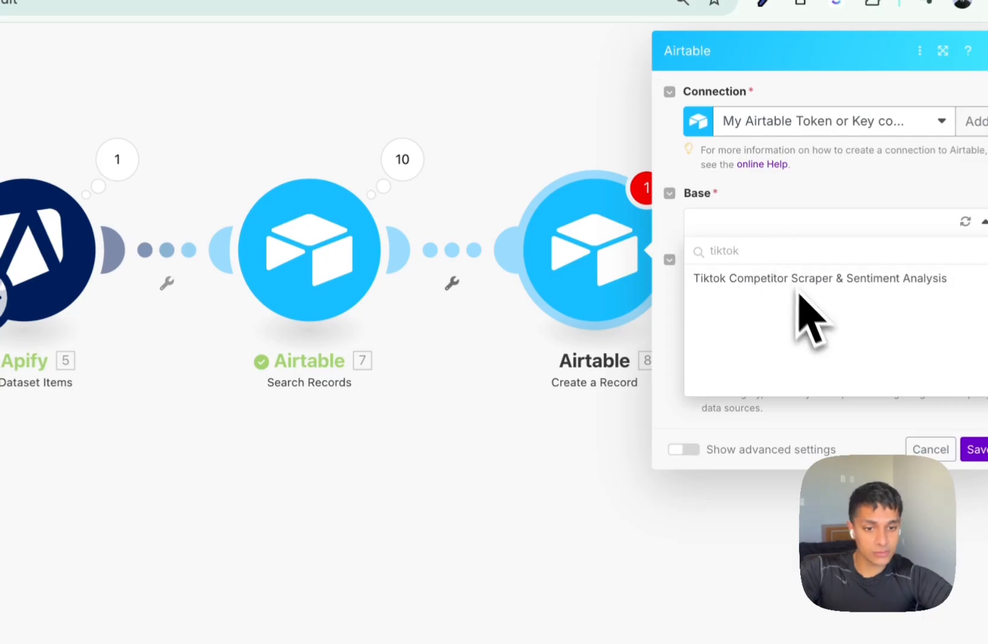
click(817, 280)
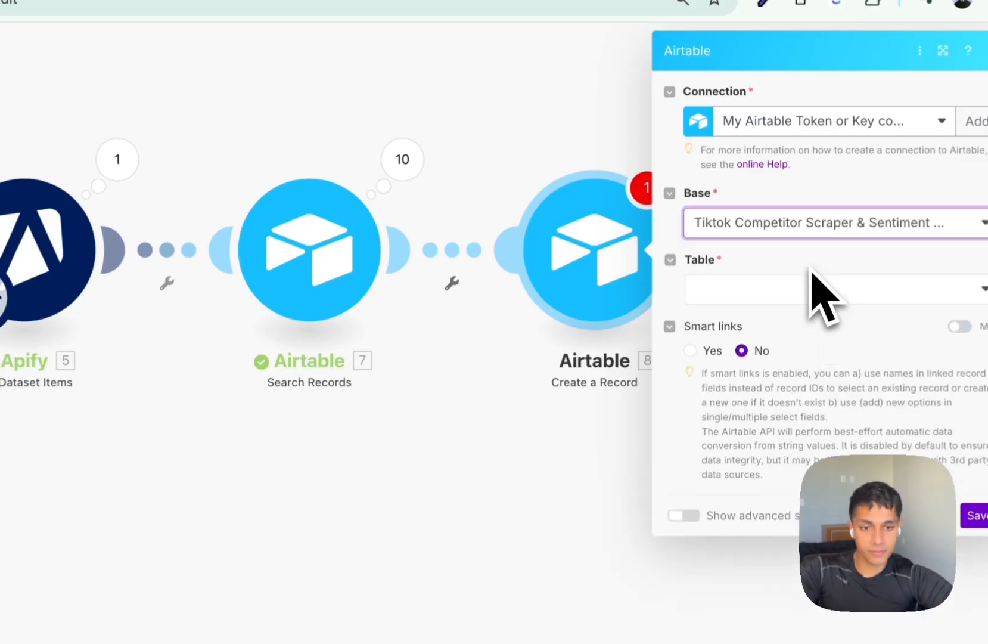
click(808, 290)
click(775, 344)
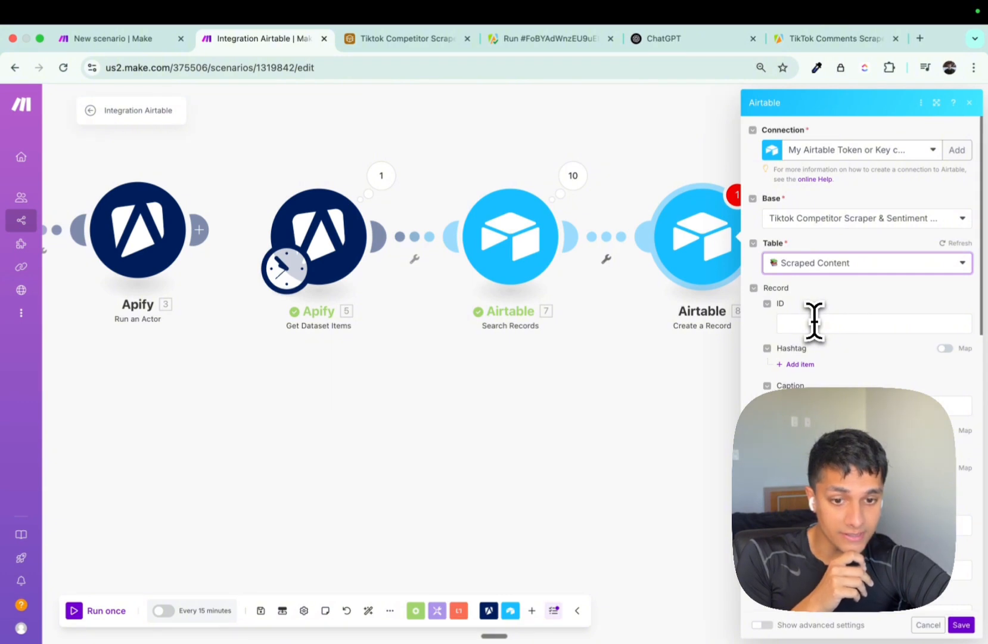
Map the Apify post id (5. id) into ID and the Airtable record ID (7. ID) into Hashtag.
click(814, 323)
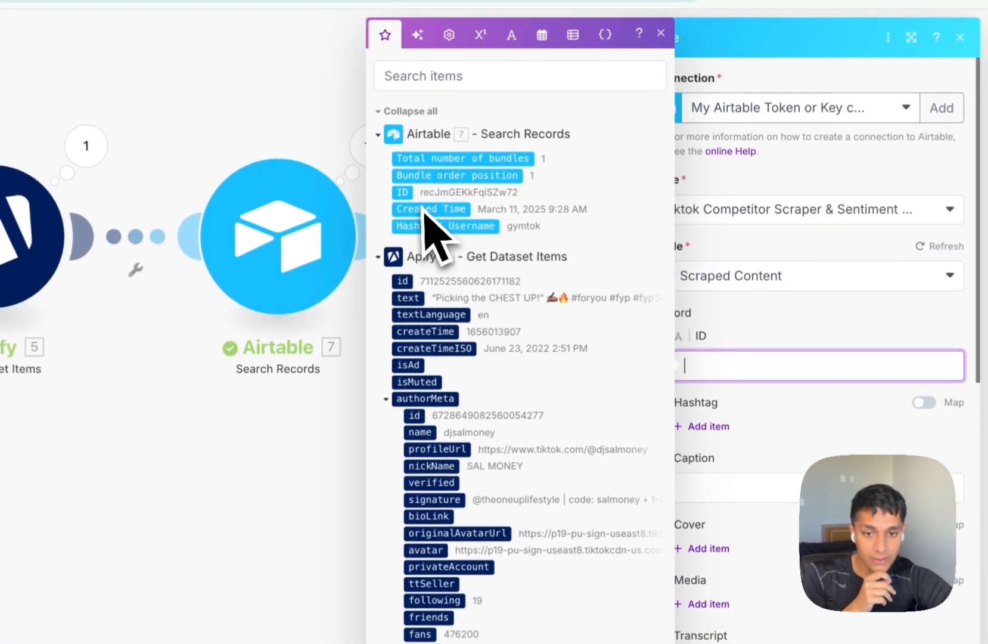
click(403, 193)
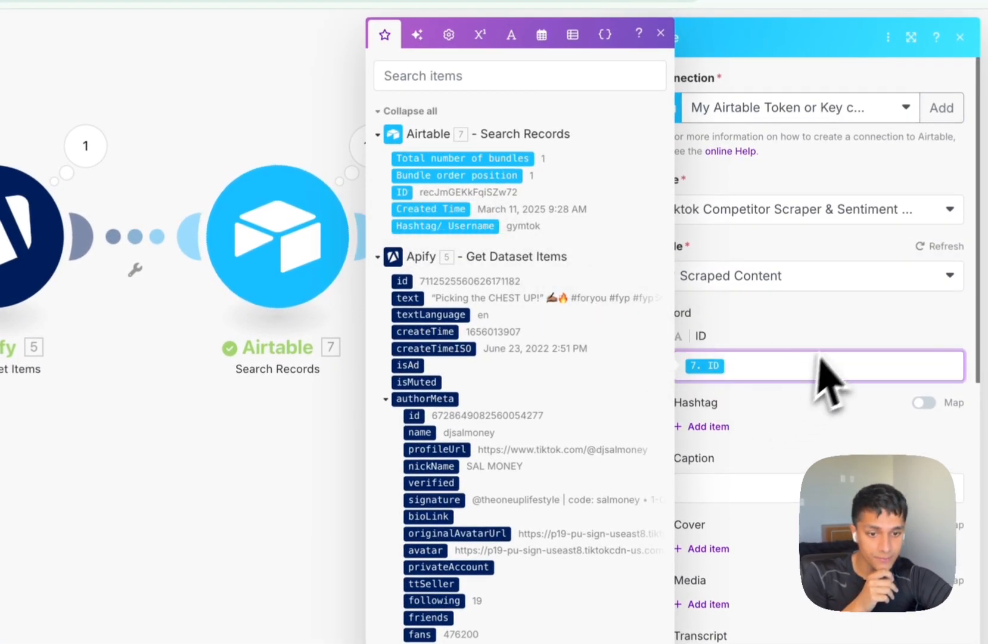
scroll(846, 352, down, 2)
click(754, 245)
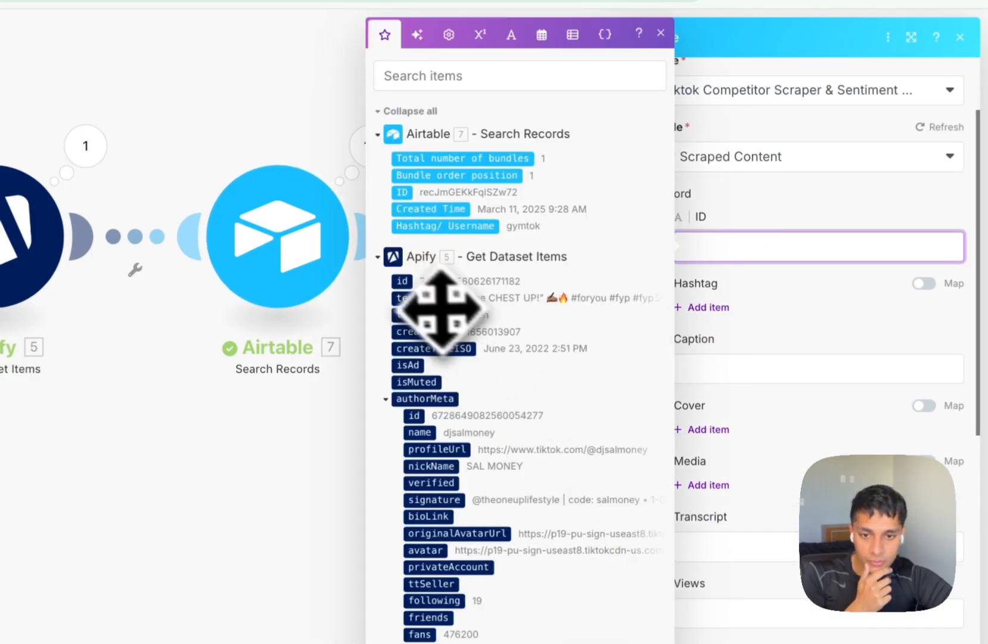
click(403, 281)
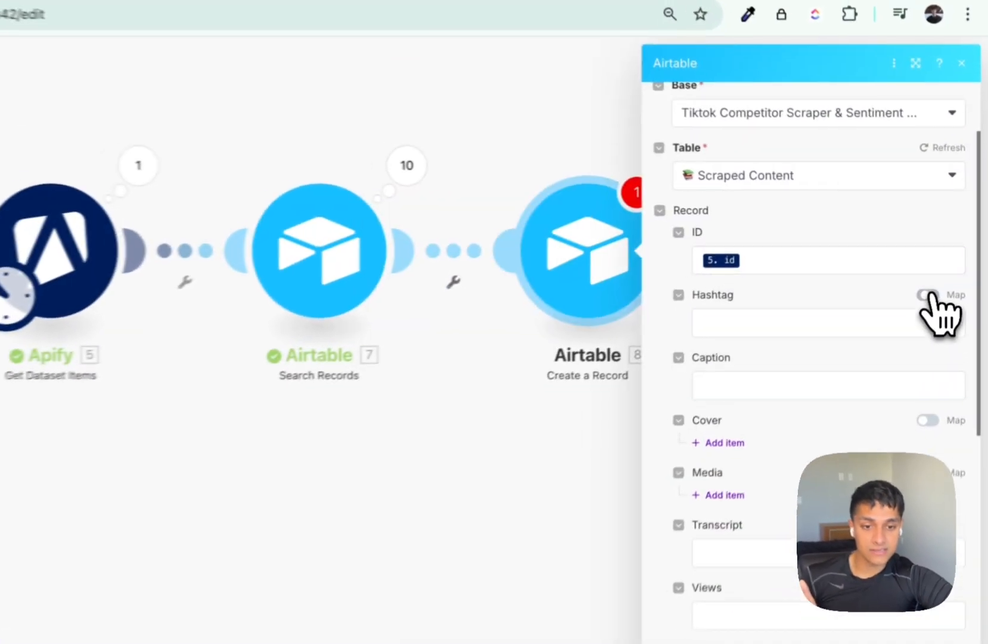
click(944, 268)
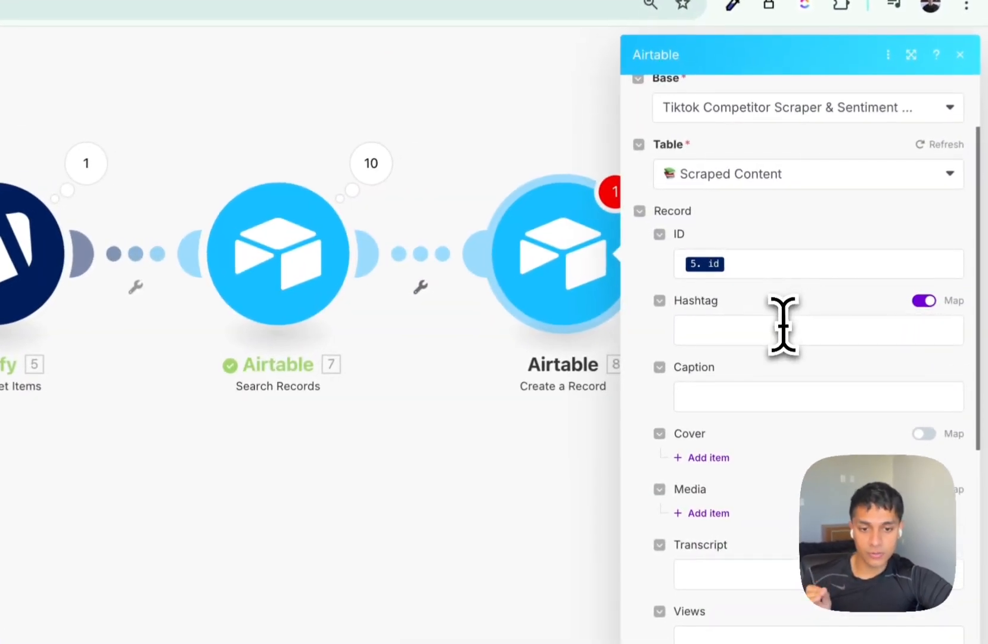
click(731, 330)
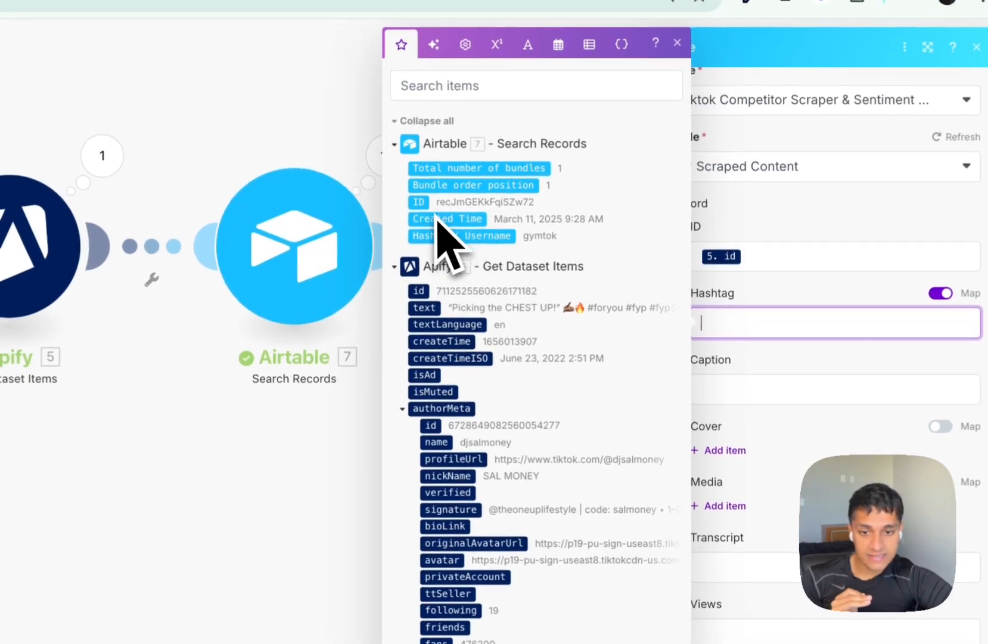
drag(428, 202, 763, 322)
Map the post text (5. text) into the Caption field.
scroll(805, 400, down, 2)
click(742, 263)
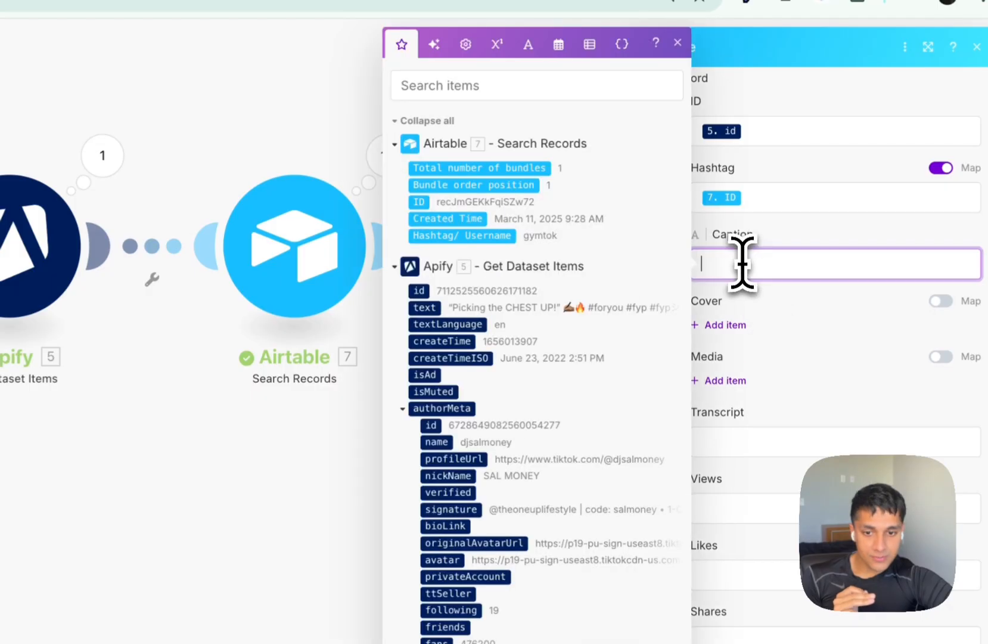
scroll(554, 417, down, 3)
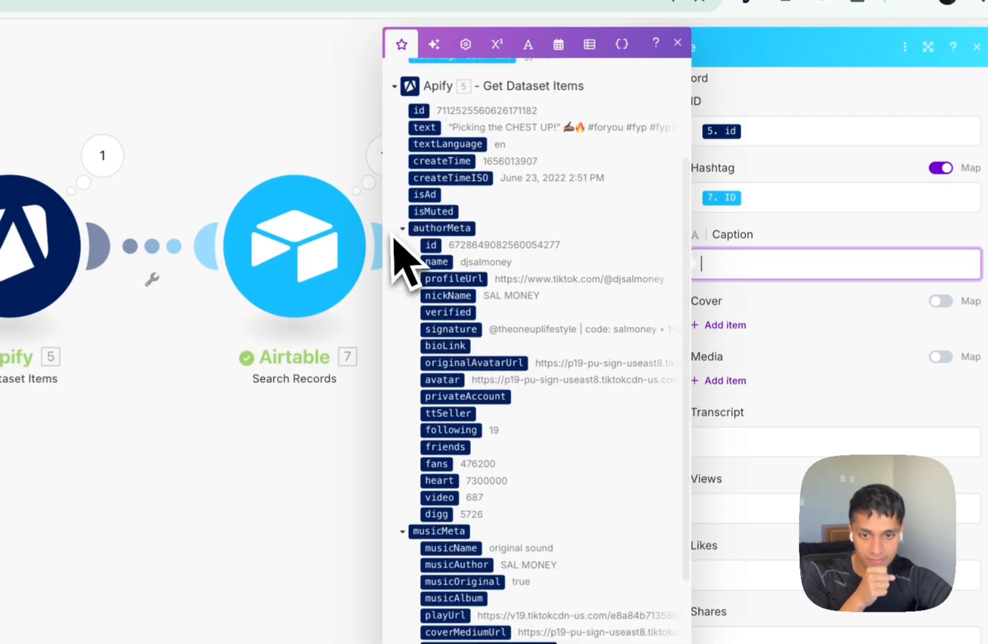
click(403, 229)
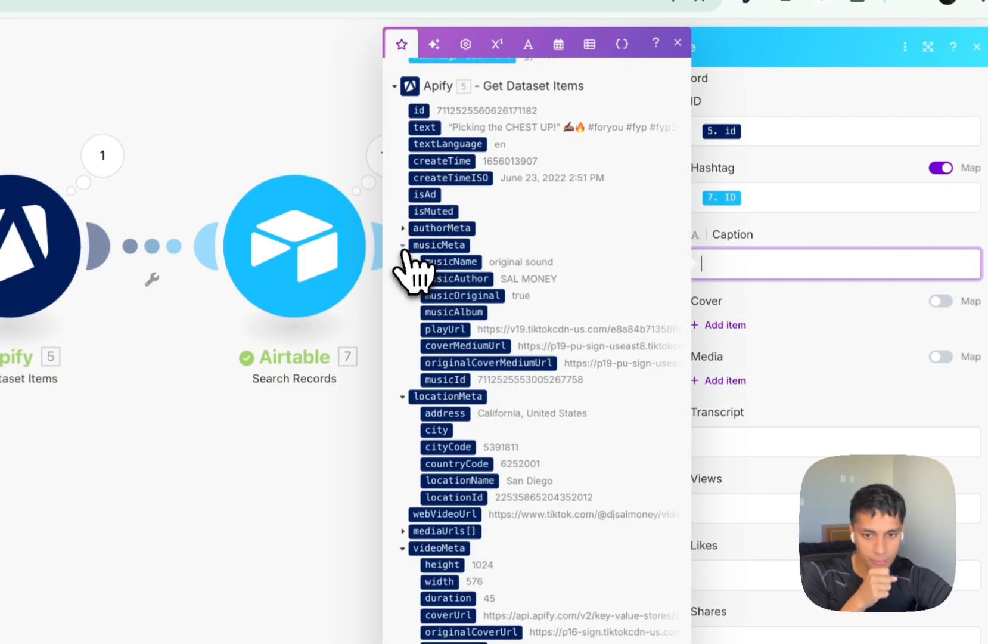
click(403, 245)
click(403, 262)
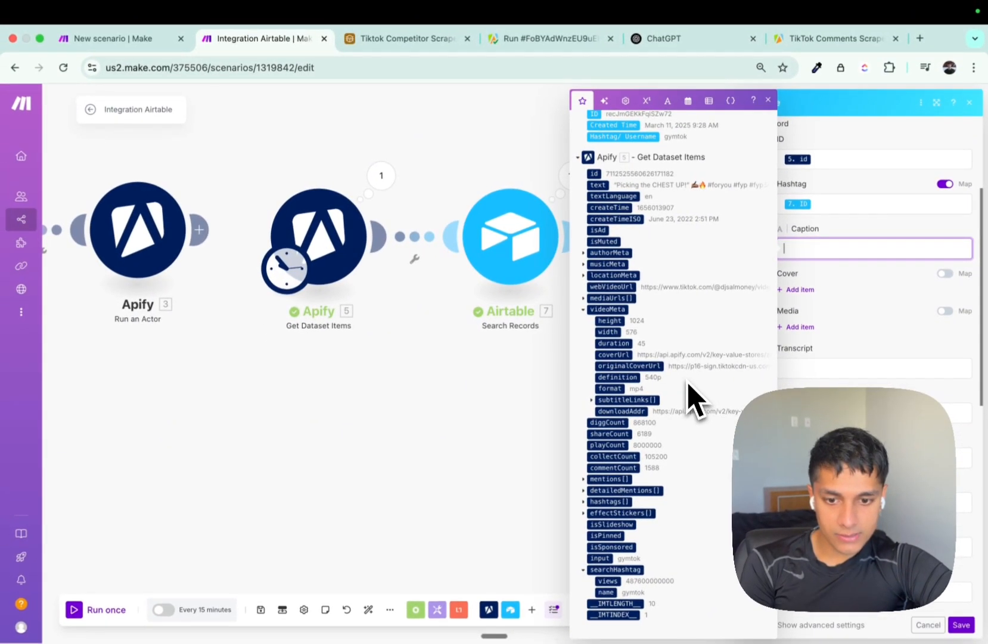
scroll(662, 417, up, 2)
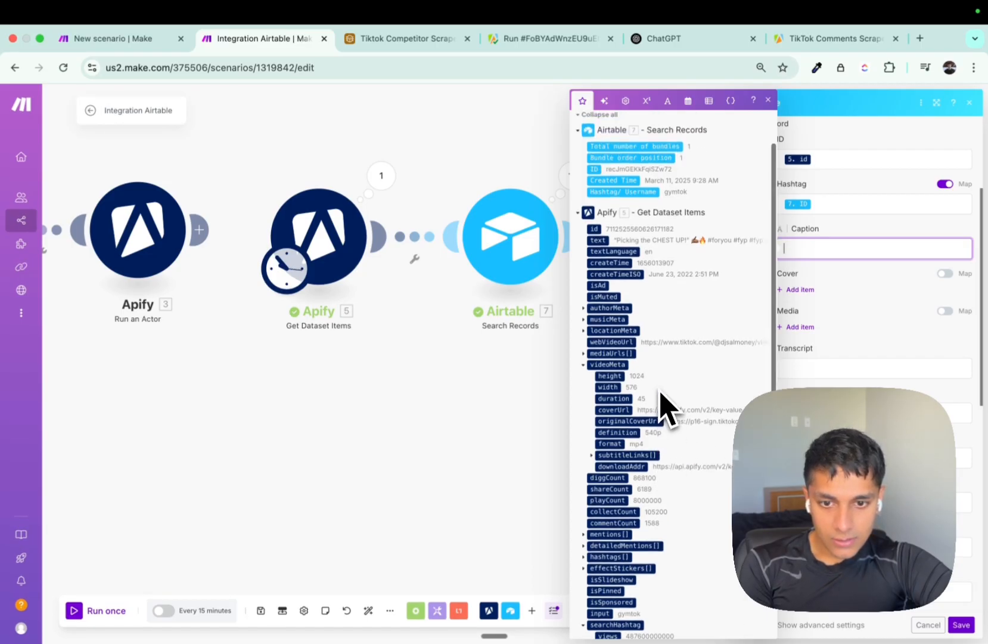
click(598, 241)
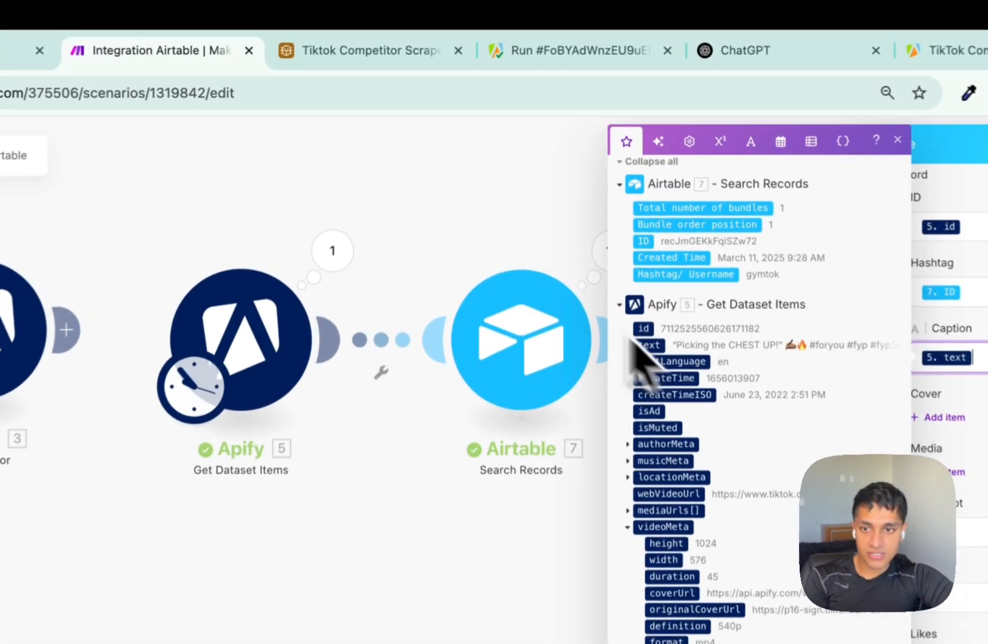
drag(569, 52, 387, 88)
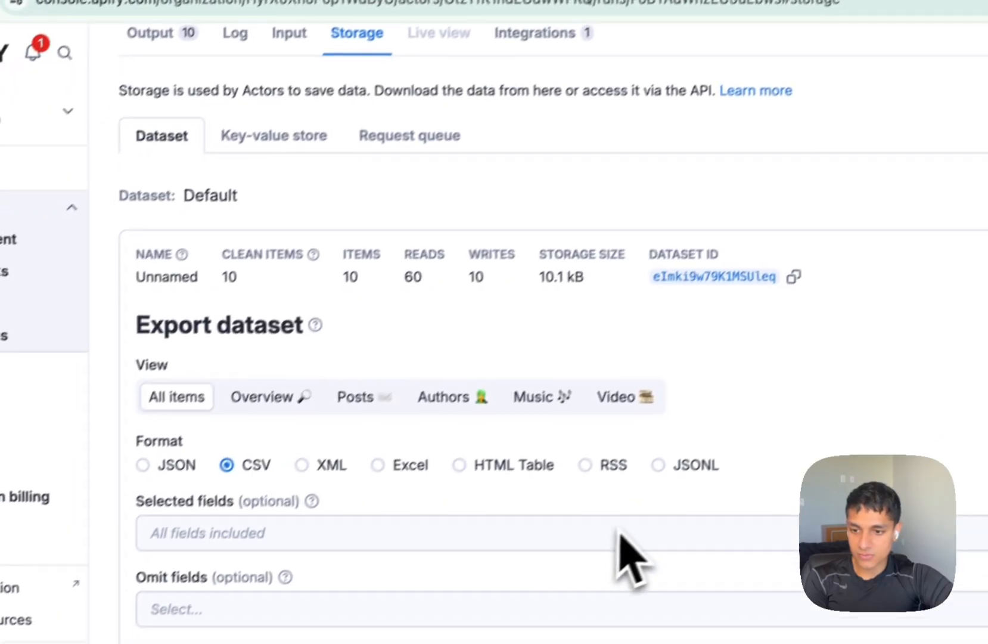
Show the Apify run's Output table in the All fields view and scroll across its columns.
scroll(314, 221, up, 3)
click(209, 104)
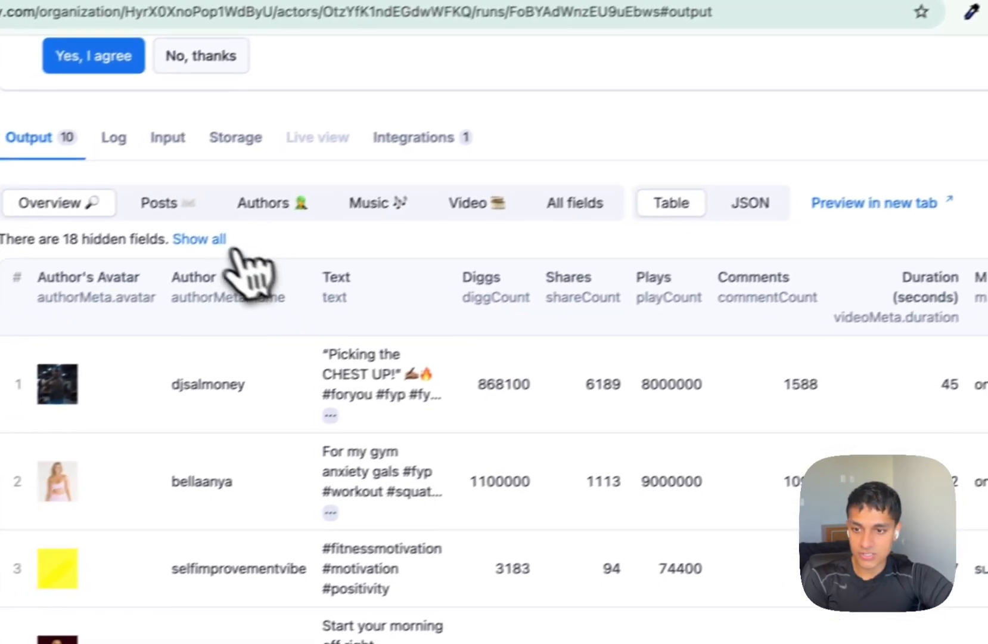
click(306, 170)
scroll(531, 393, right, 8)
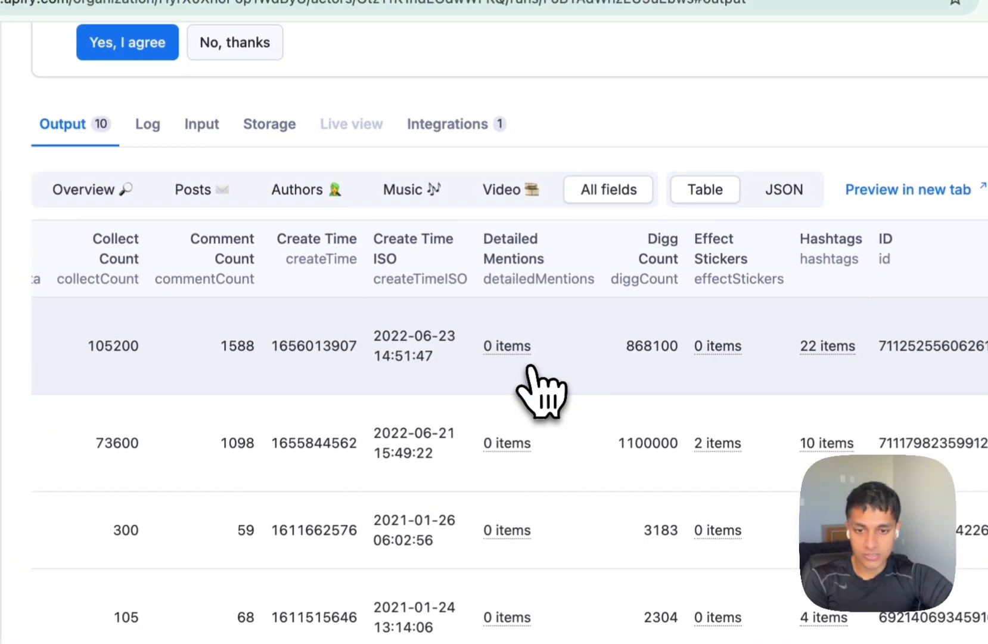
scroll(530, 369, right, 12)
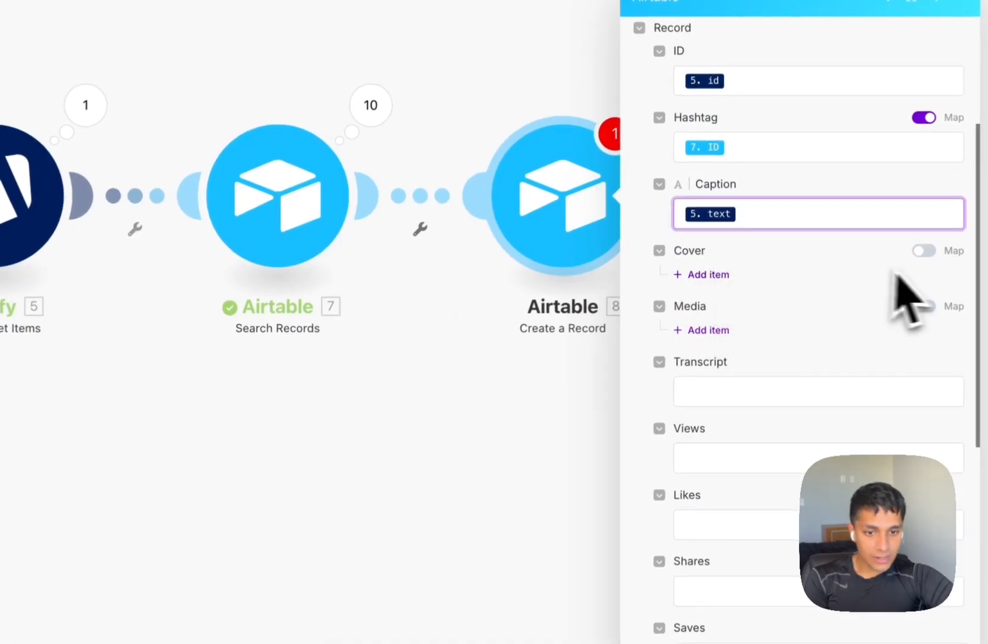
Map videoMeta coverUrl into Cover and mediaUrls[] into Media.
click(923, 251)
click(772, 278)
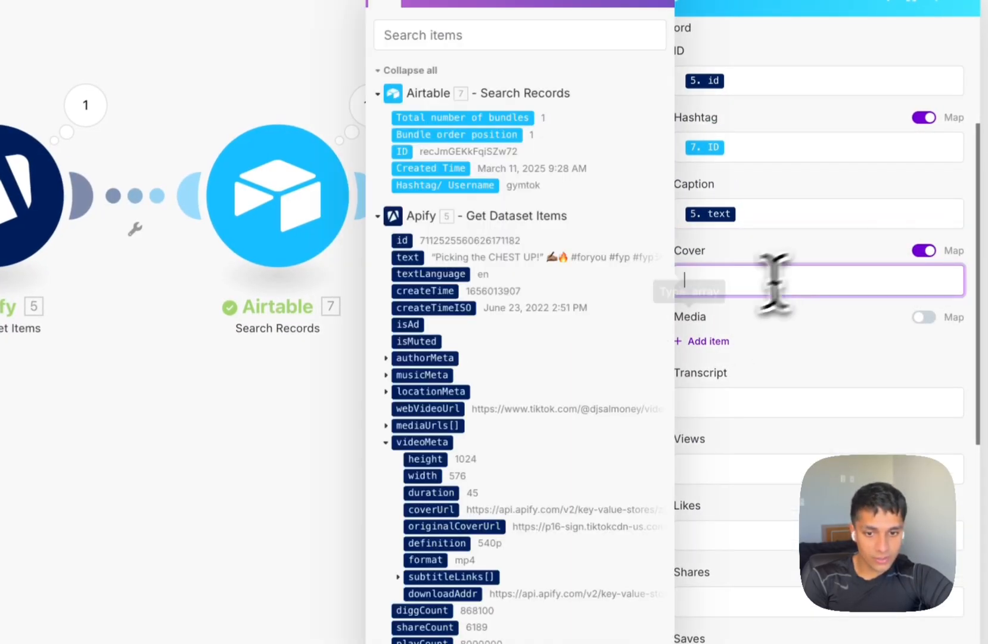
scroll(415, 319, down, 3)
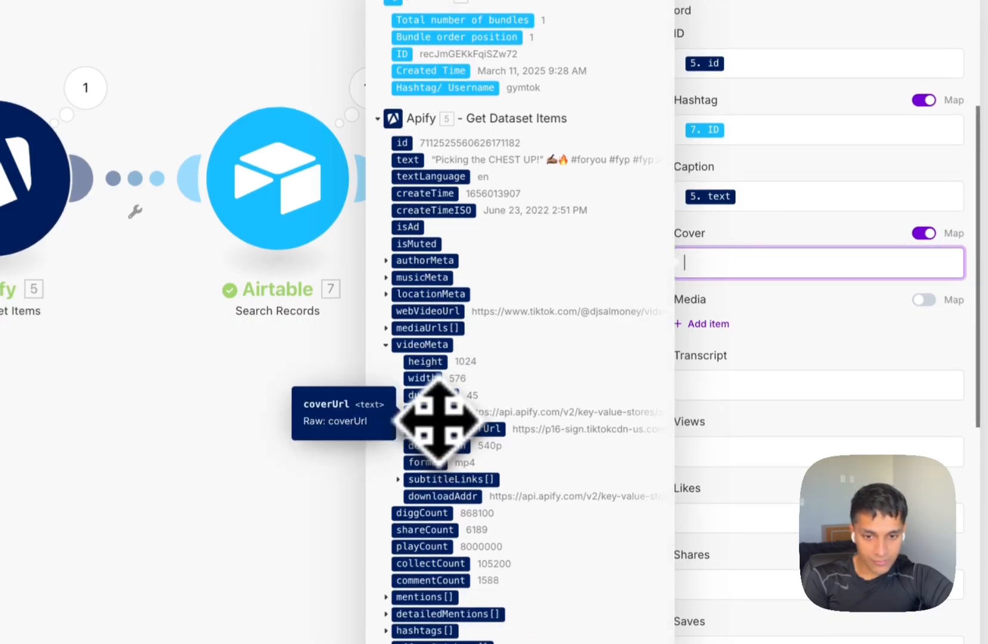
click(439, 416)
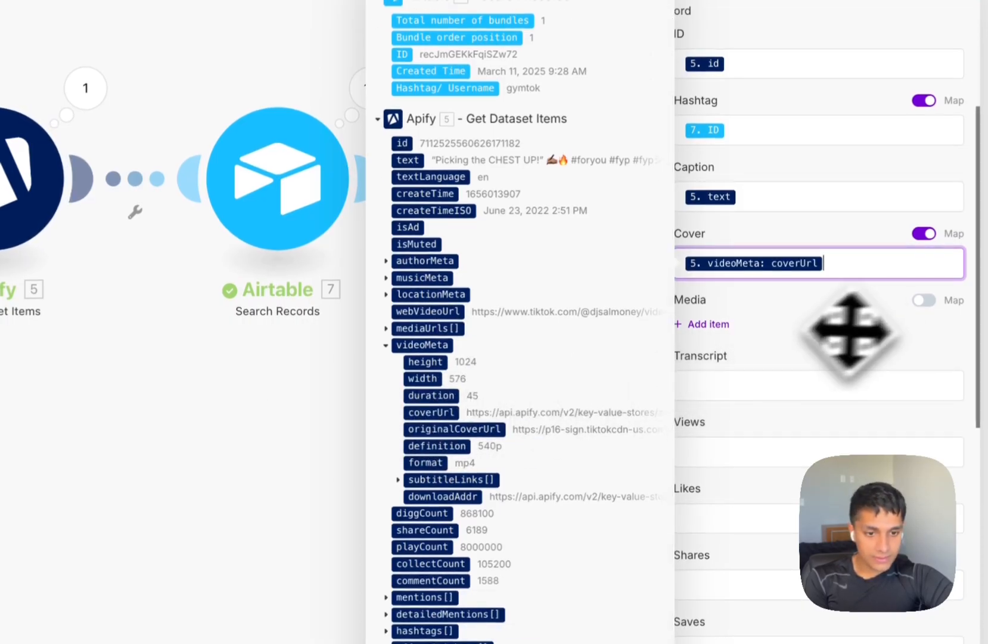
click(930, 301)
click(778, 331)
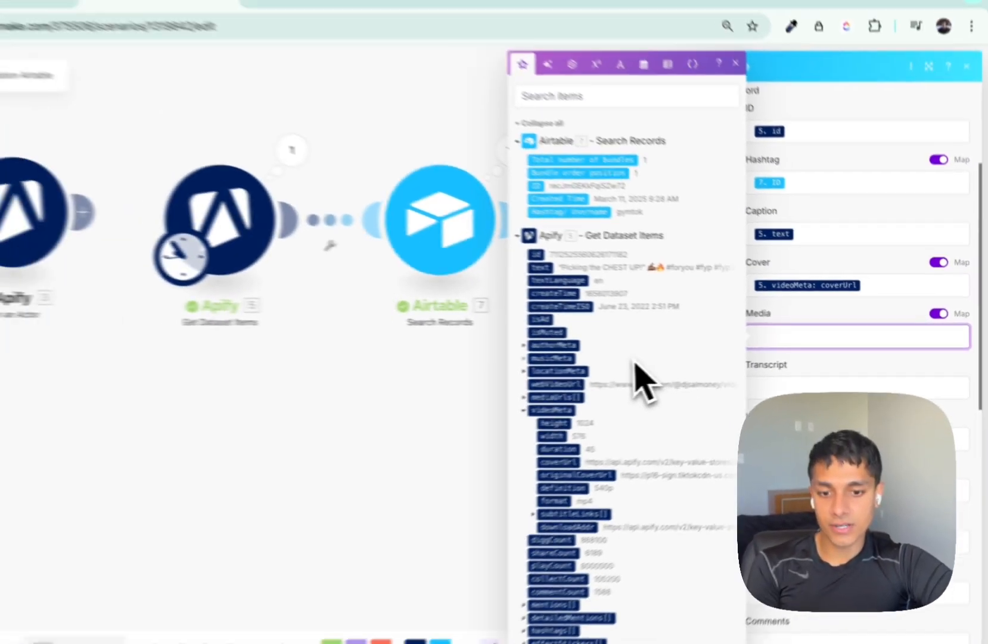
scroll(525, 391, down, 3)
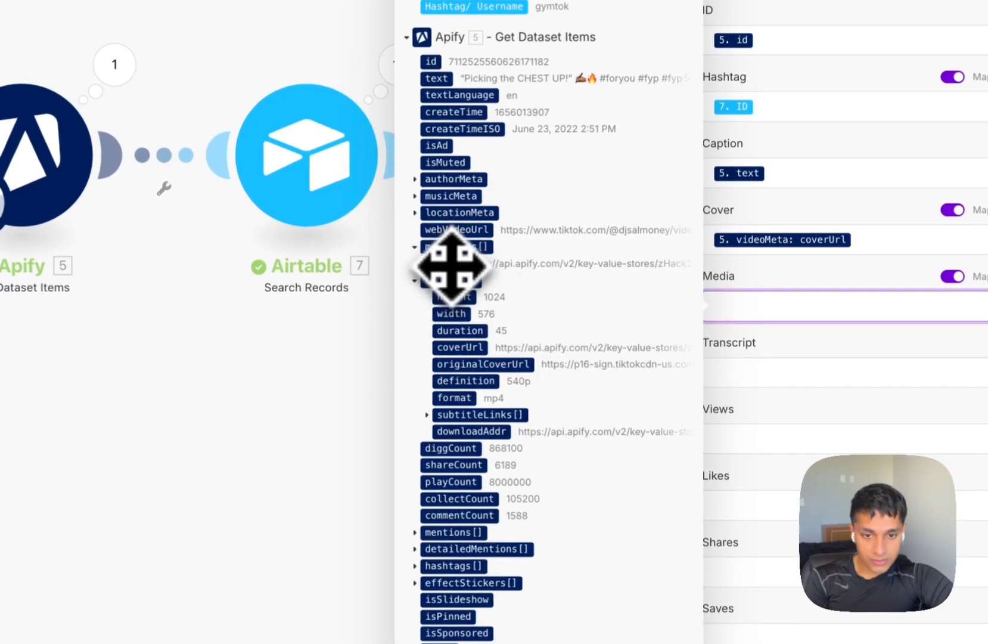
click(452, 263)
click(787, 361)
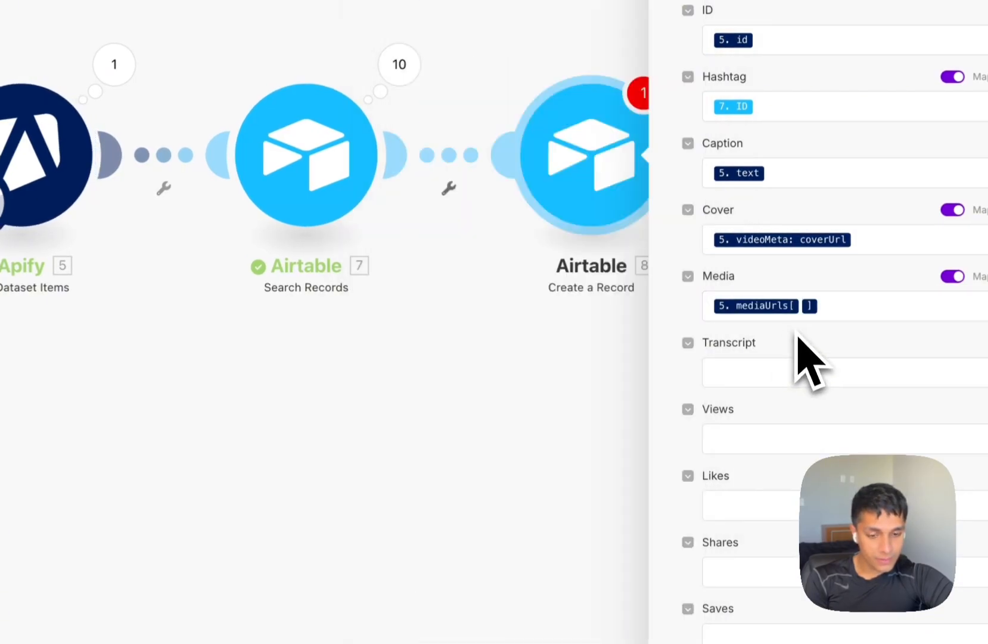
Map the subtitleLinks downloadLink into Transcript and start filling the Views field.
scroll(775, 334, down, 2)
click(740, 286)
scroll(518, 417, down, 3)
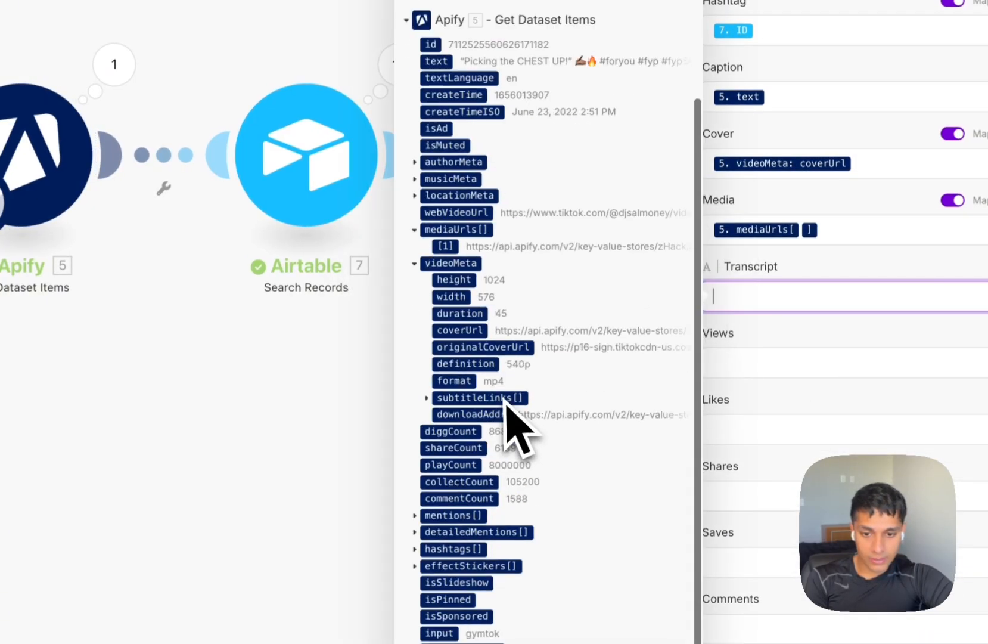
click(426, 398)
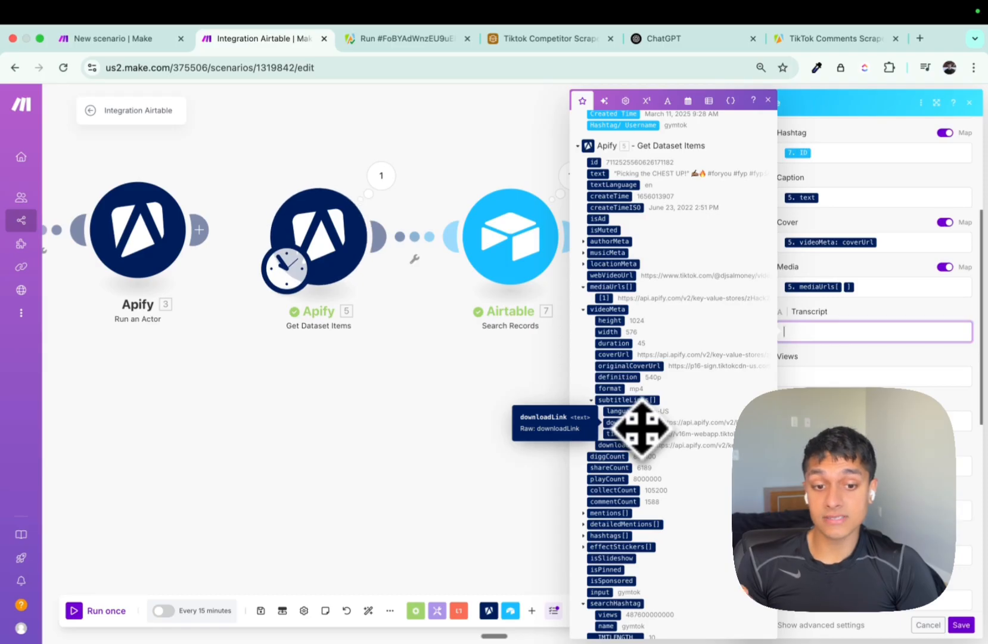
drag(641, 427, 864, 331)
scroll(865, 377, down, 3)
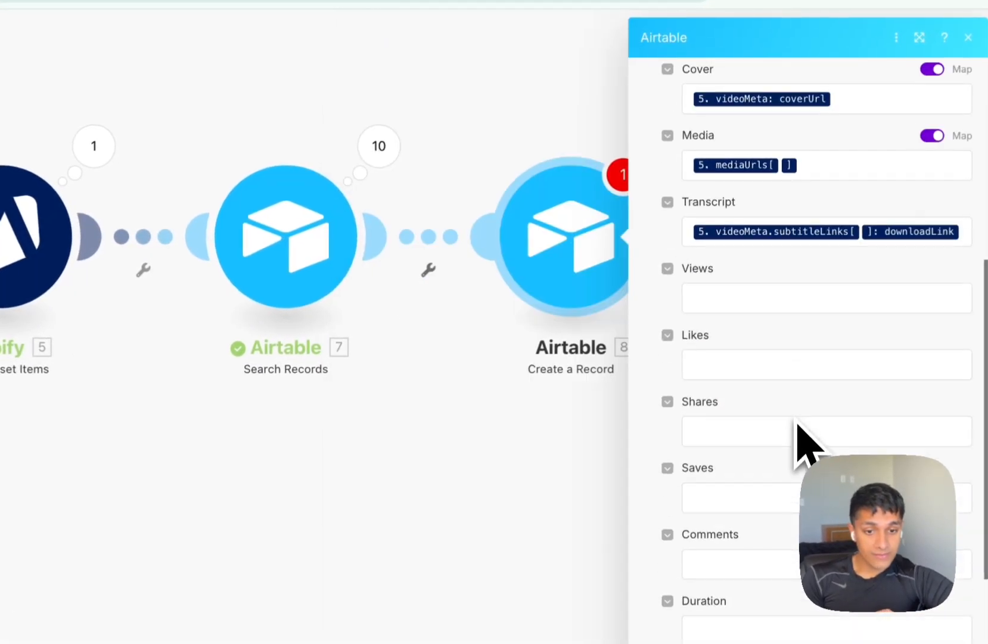
click(704, 301)
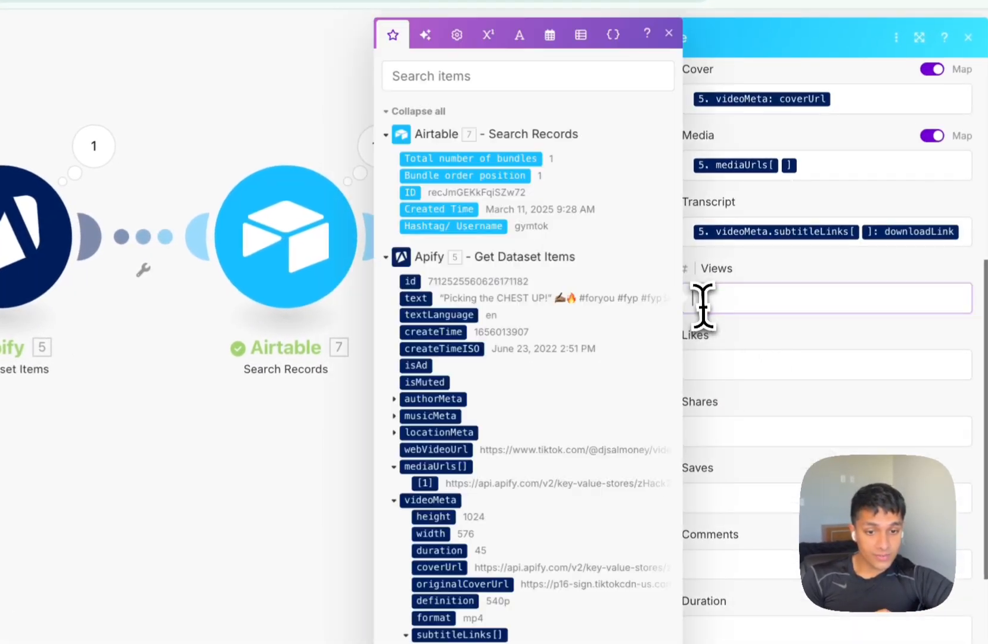
scroll(489, 417, down, 5)
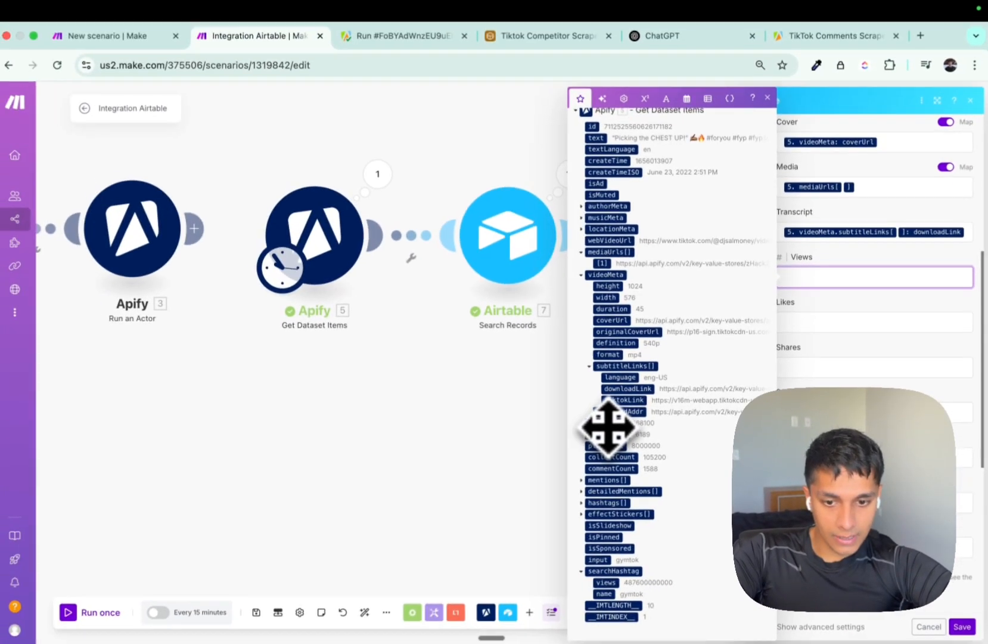
drag(608, 427, 613, 426)
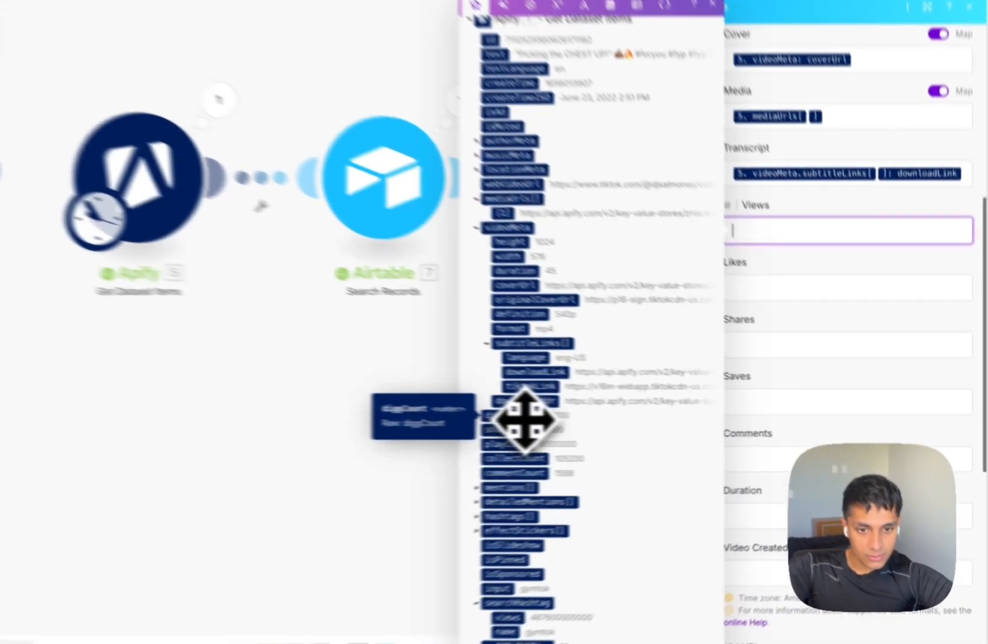
Map playCount to Views, diggCount to Likes, shareCount to Shares and commentCount to Comments.
click(617, 424)
click(810, 324)
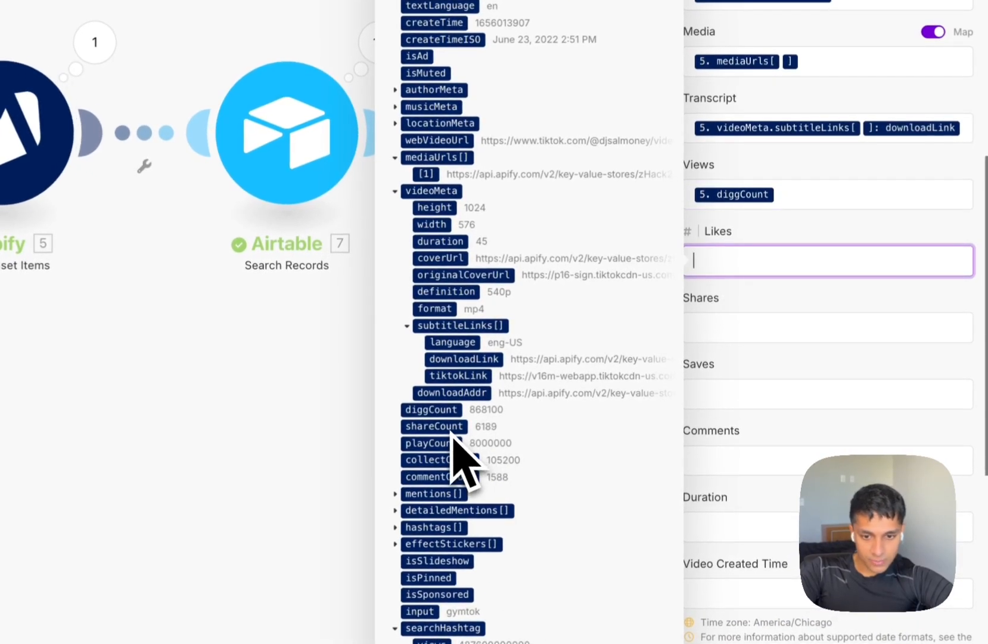
click(801, 205)
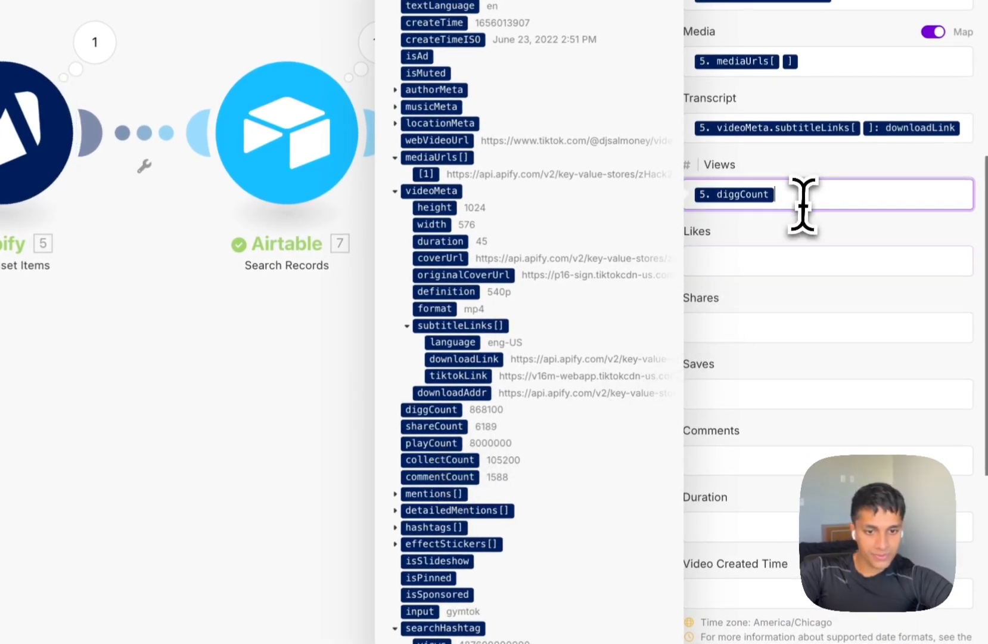
key(BackSpace)
click(430, 446)
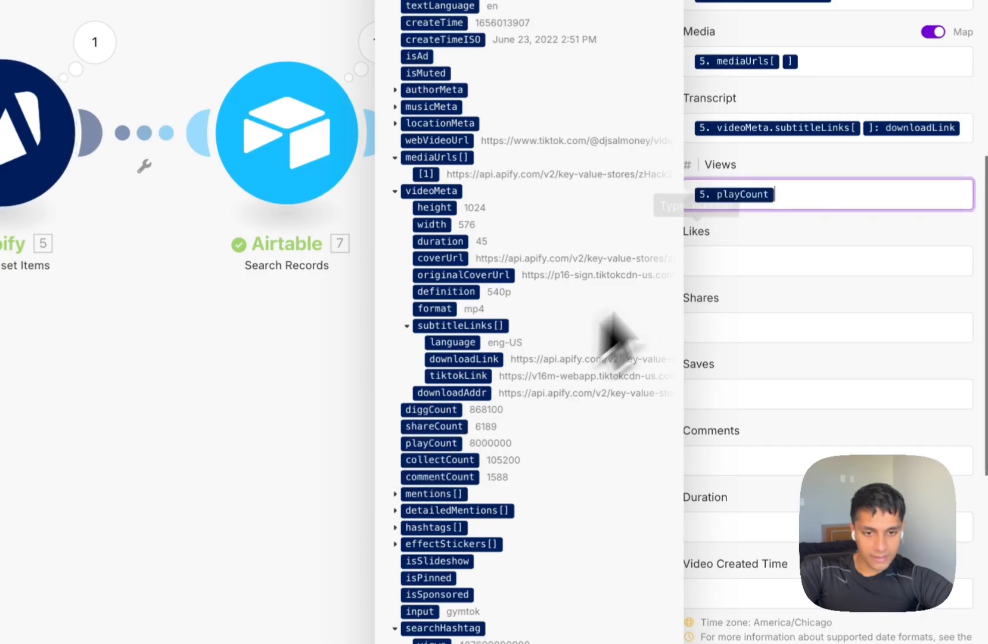
click(708, 271)
scroll(529, 540, down, 5)
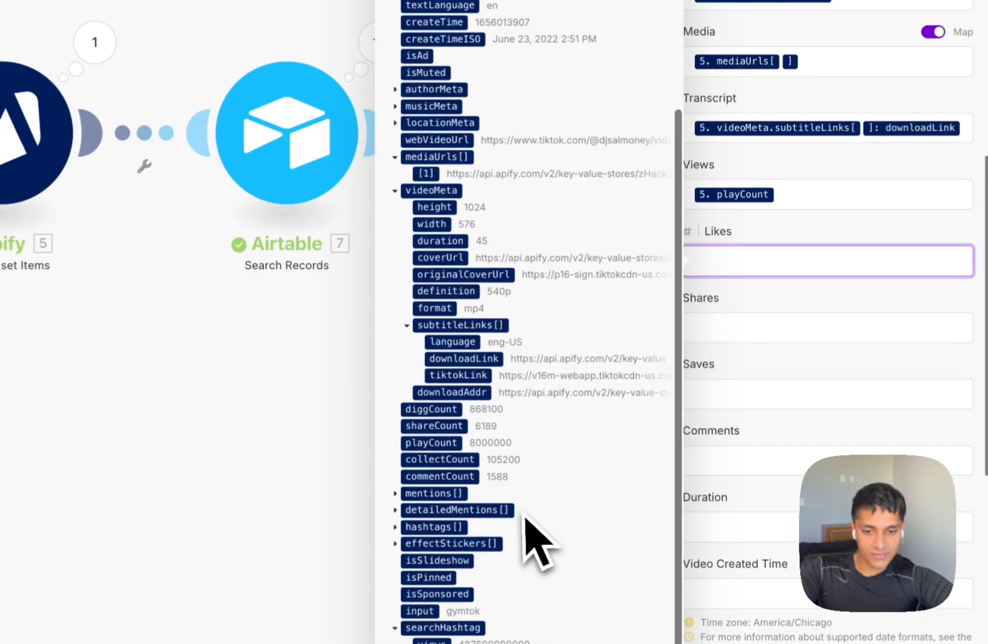
click(431, 411)
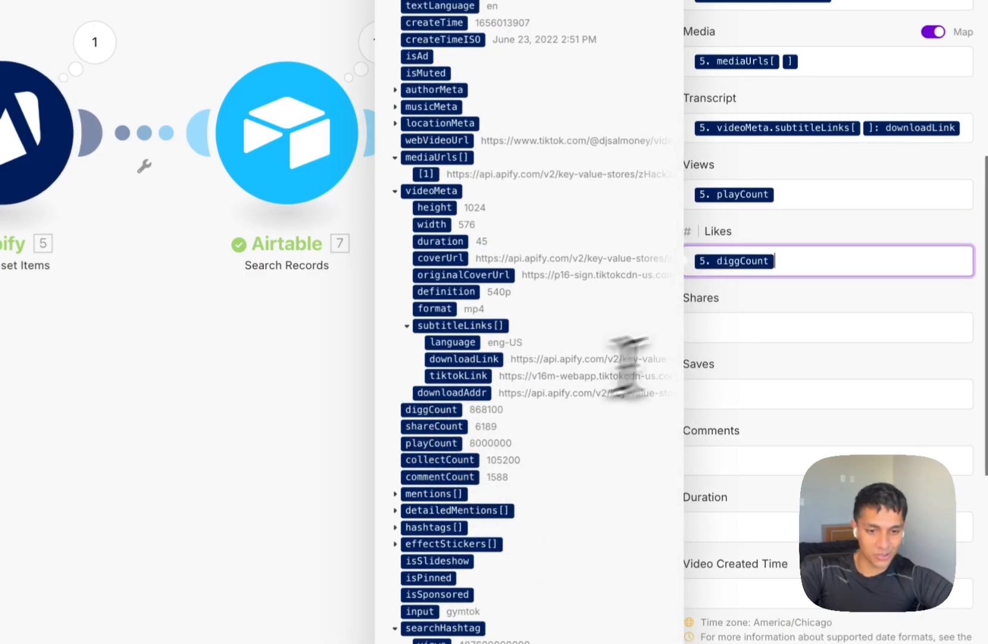
click(756, 331)
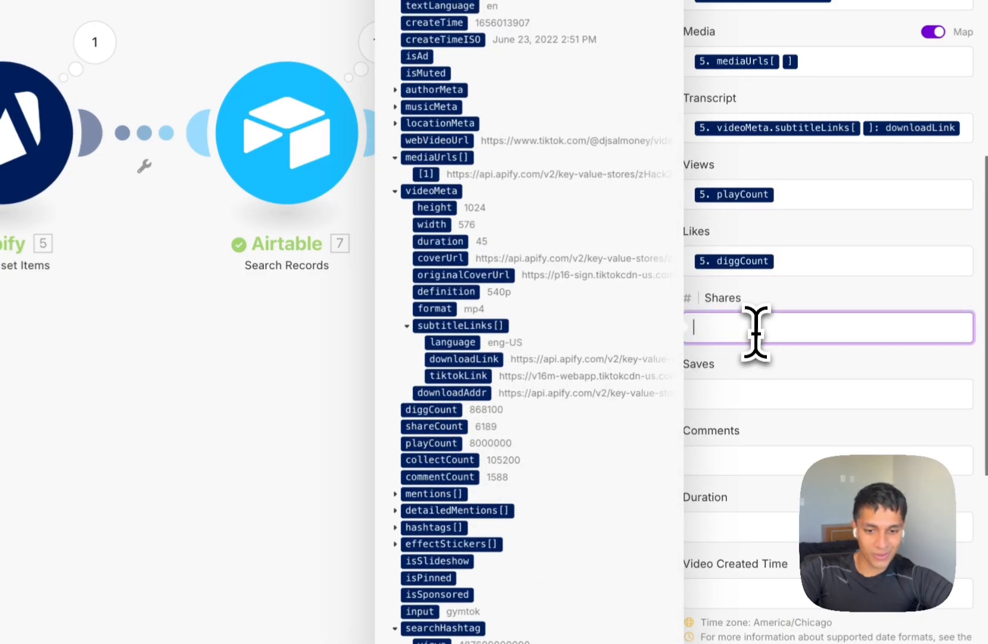
click(436, 426)
click(751, 392)
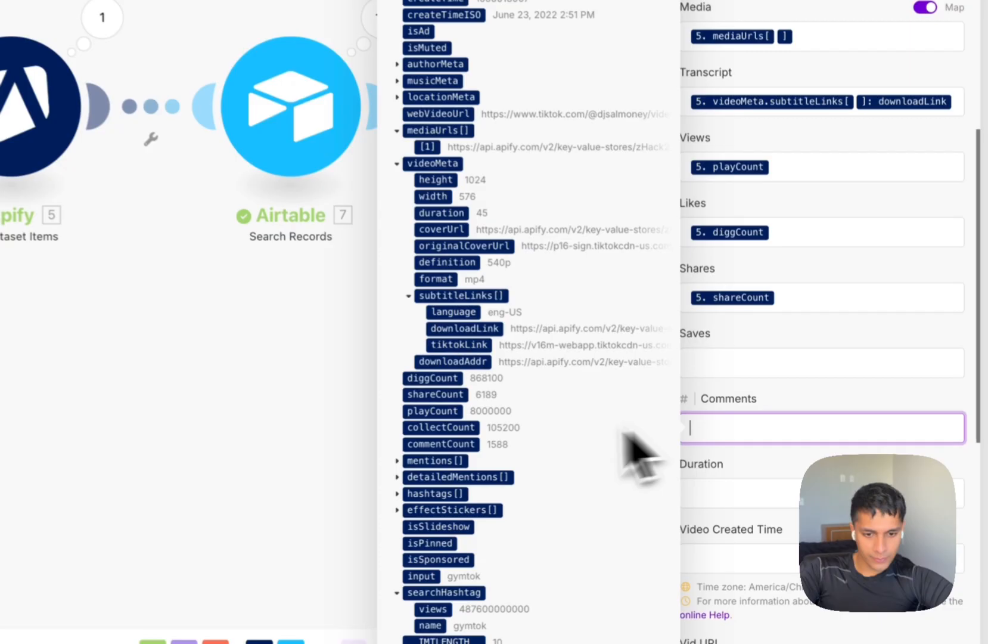
click(441, 444)
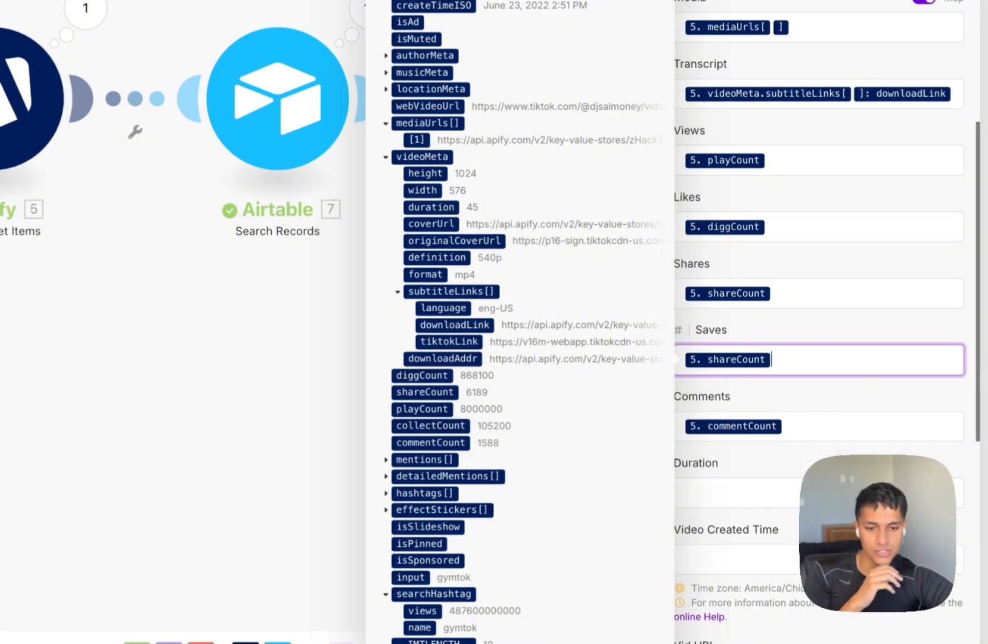
key(Escape)
Map videoMeta duration, createTimeISO and webVideoUrl into Duration, Video Created Time and Vid URL, then save.
scroll(801, 452, down, 1)
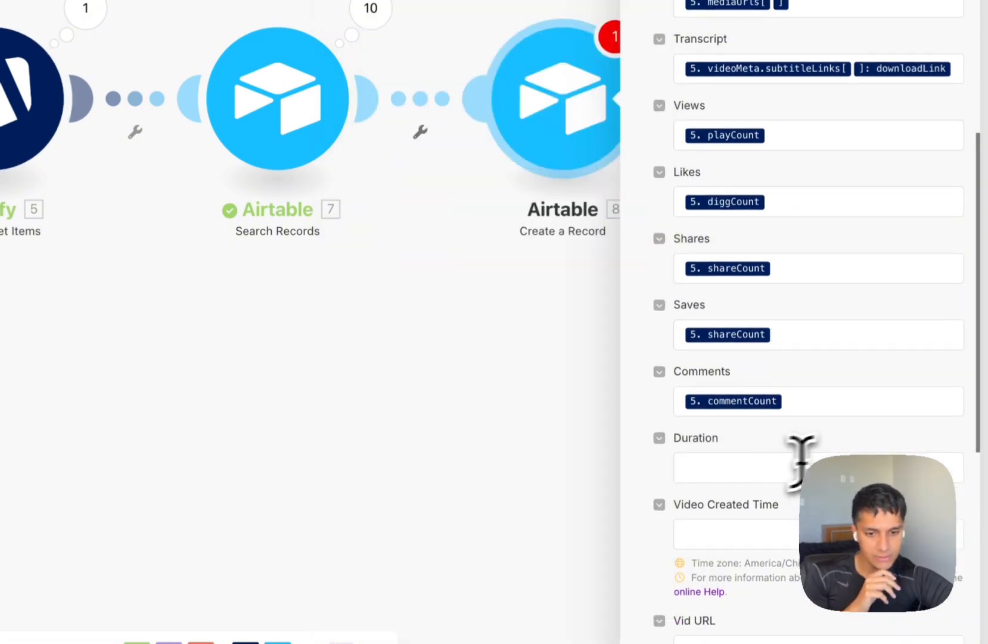
click(743, 469)
scroll(486, 464, down, 5)
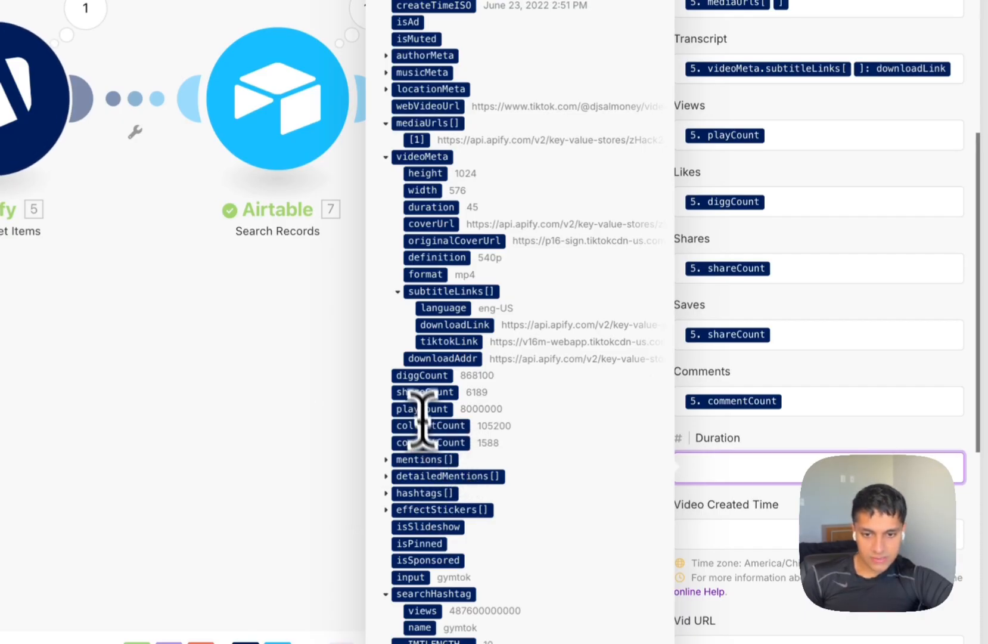
click(440, 209)
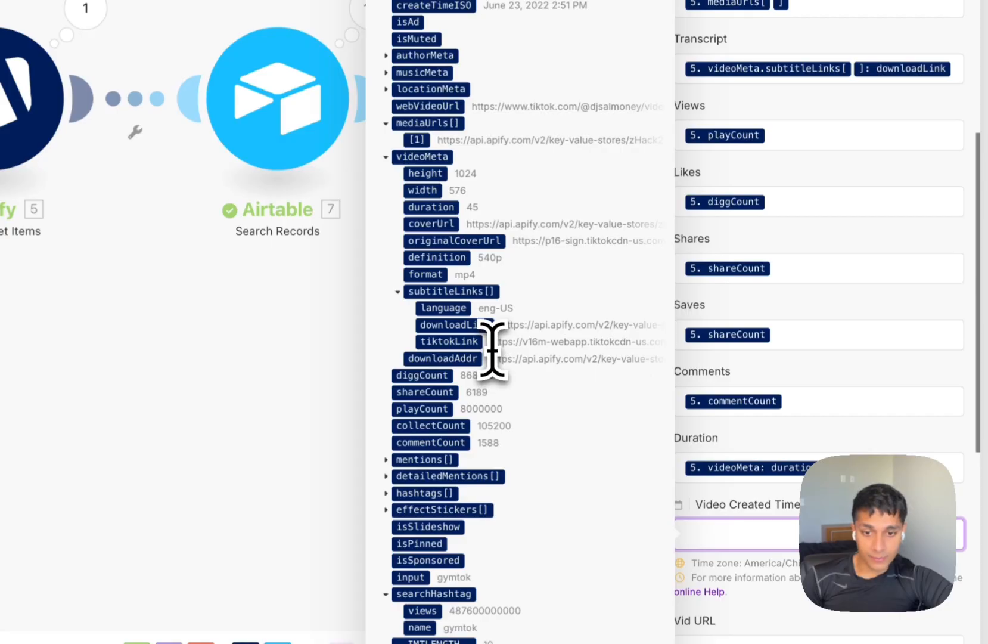
scroll(474, 286, up, 2)
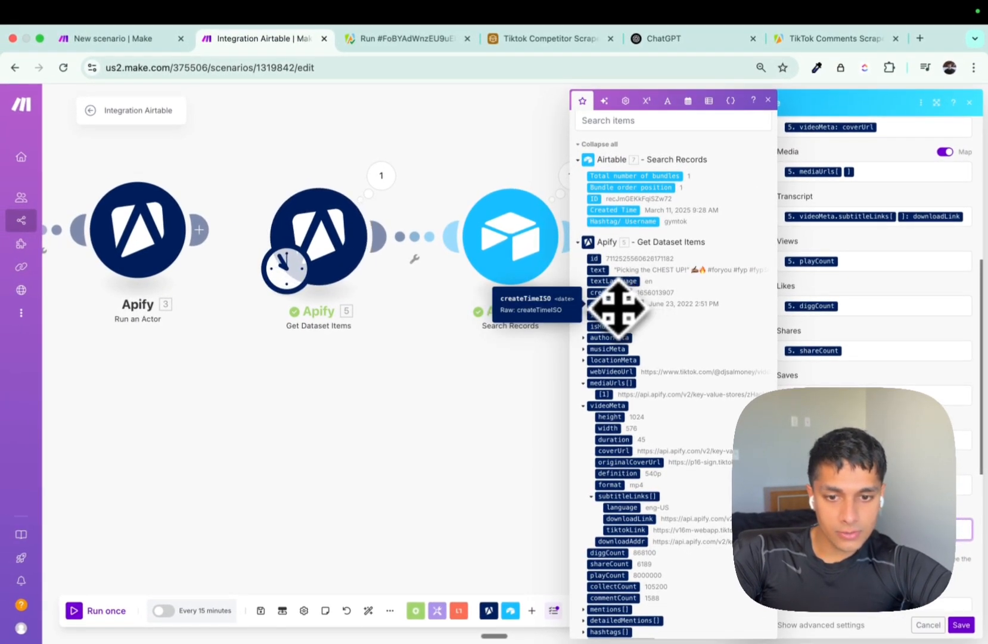
click(618, 305)
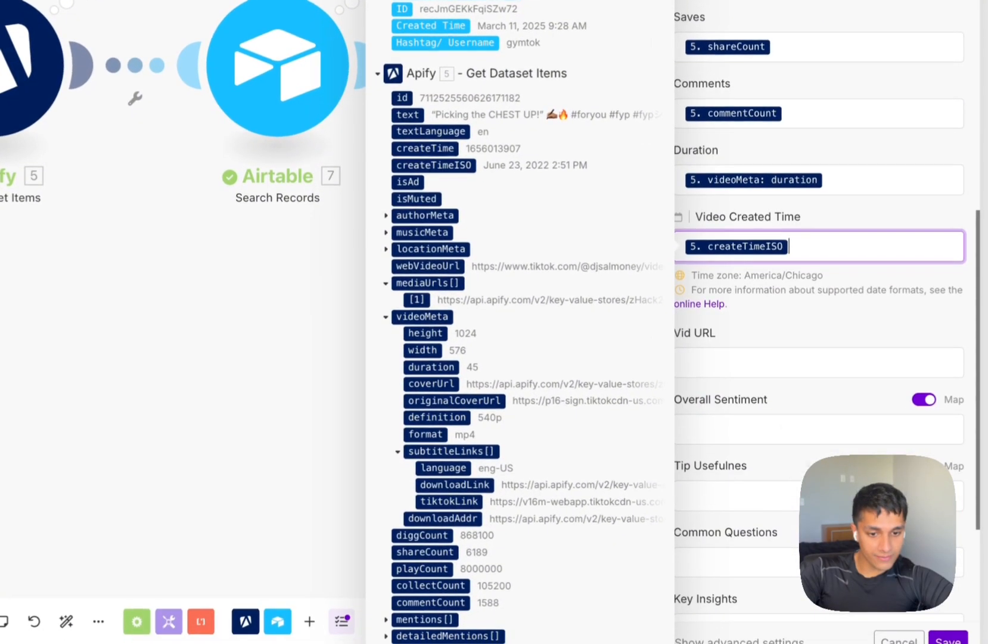
scroll(709, 302, down, 3)
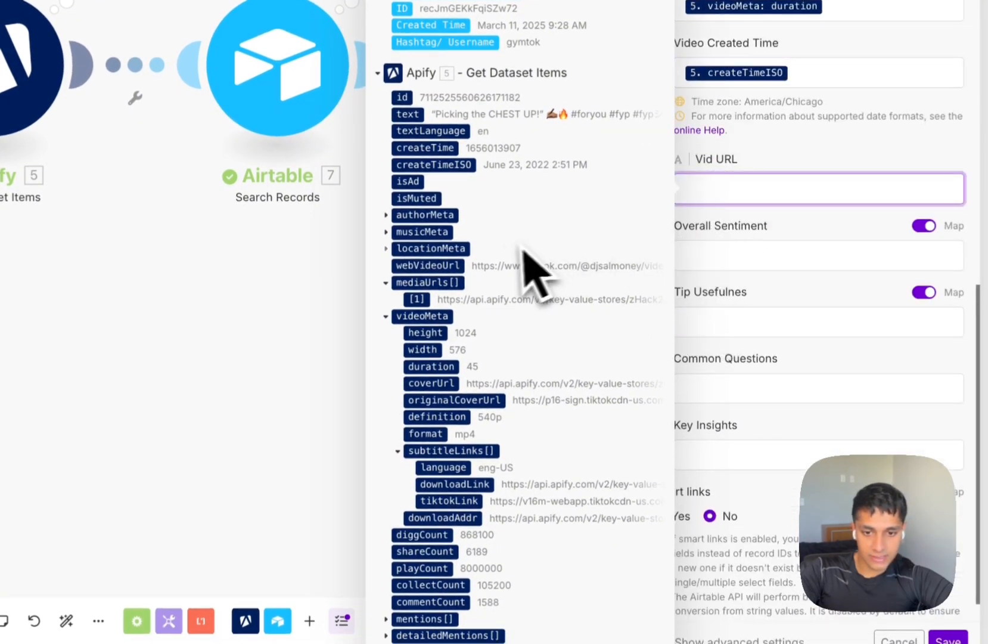
scroll(518, 256, down, 3)
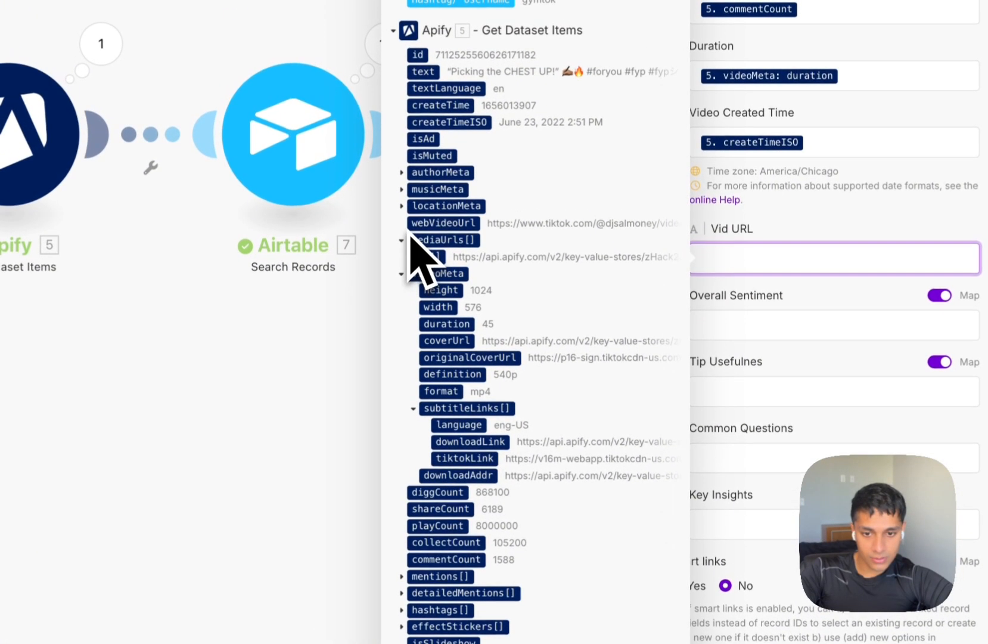
click(442, 224)
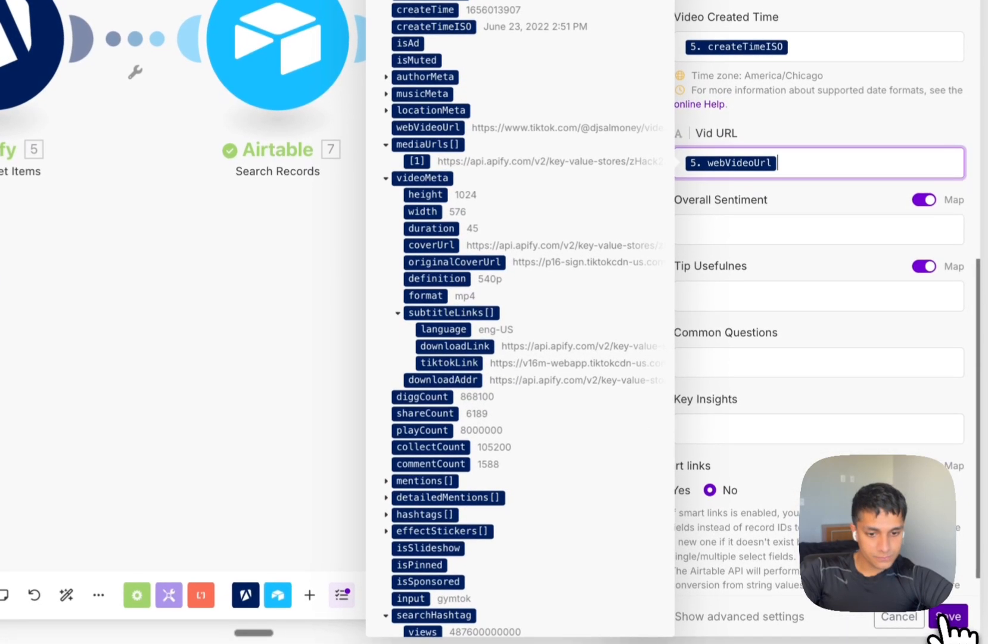
click(945, 618)
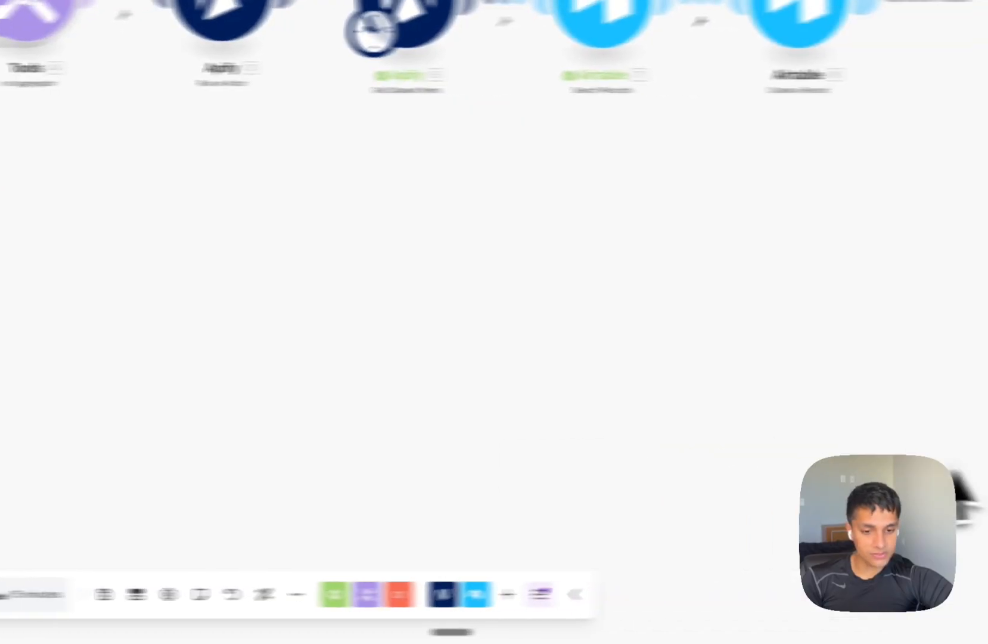
Run the scenario once and inspect the failed Airtable operation's BundleValidationError.
click(46, 596)
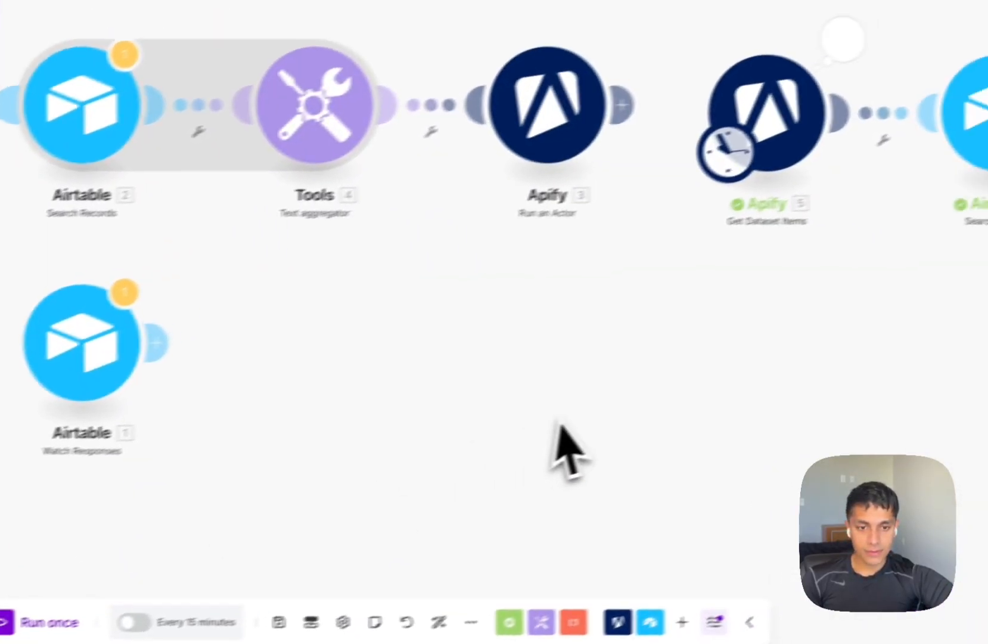
drag(560, 424, 291, 328)
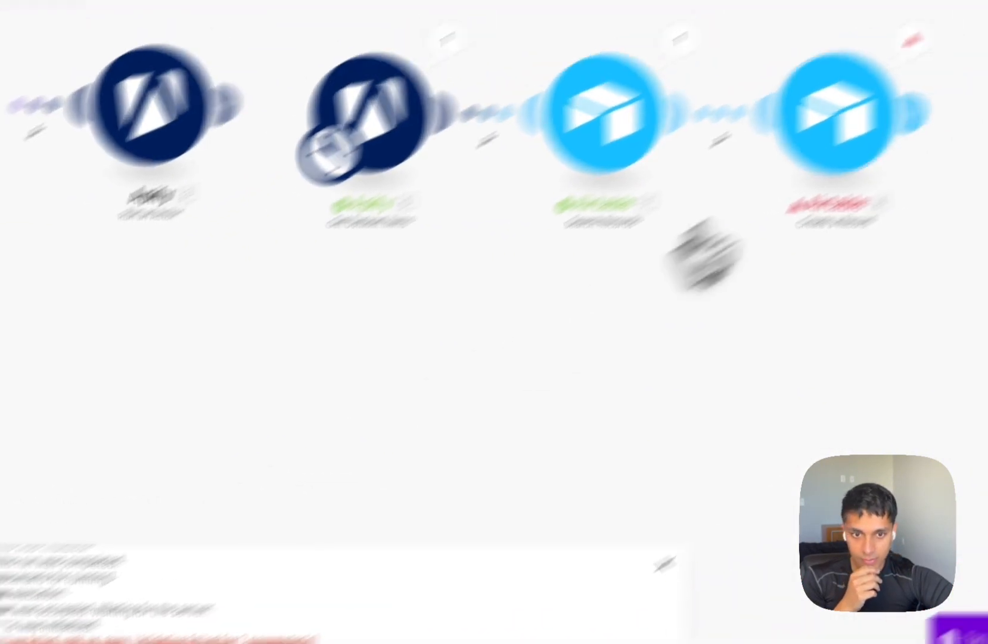
click(712, 154)
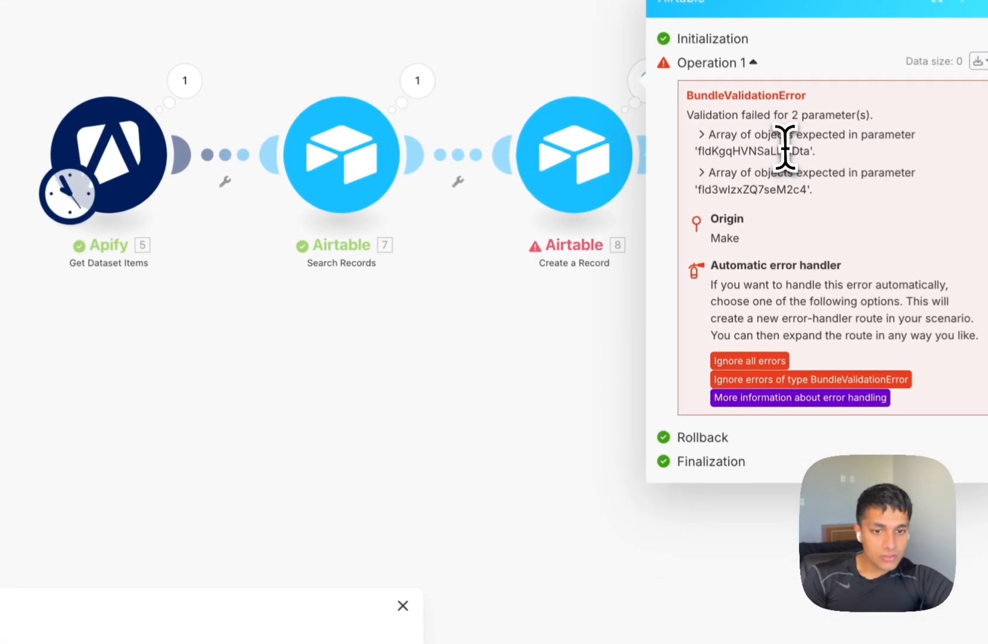
double_click(847, 225)
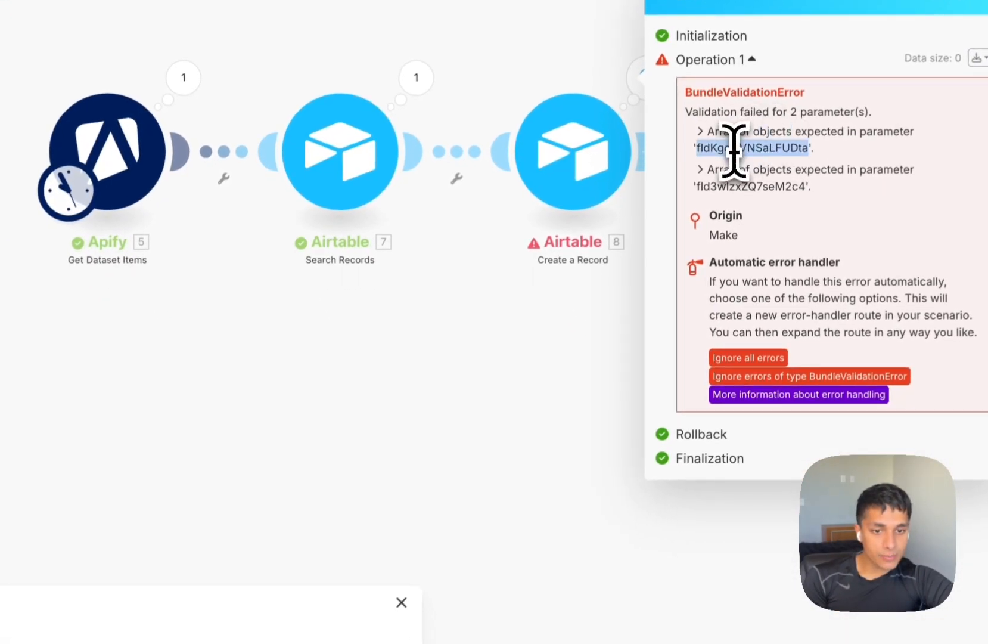
Change the Media and Transcript mappings to mediaUrls[1] and subtitleLinks[1] and save the module.
click(593, 204)
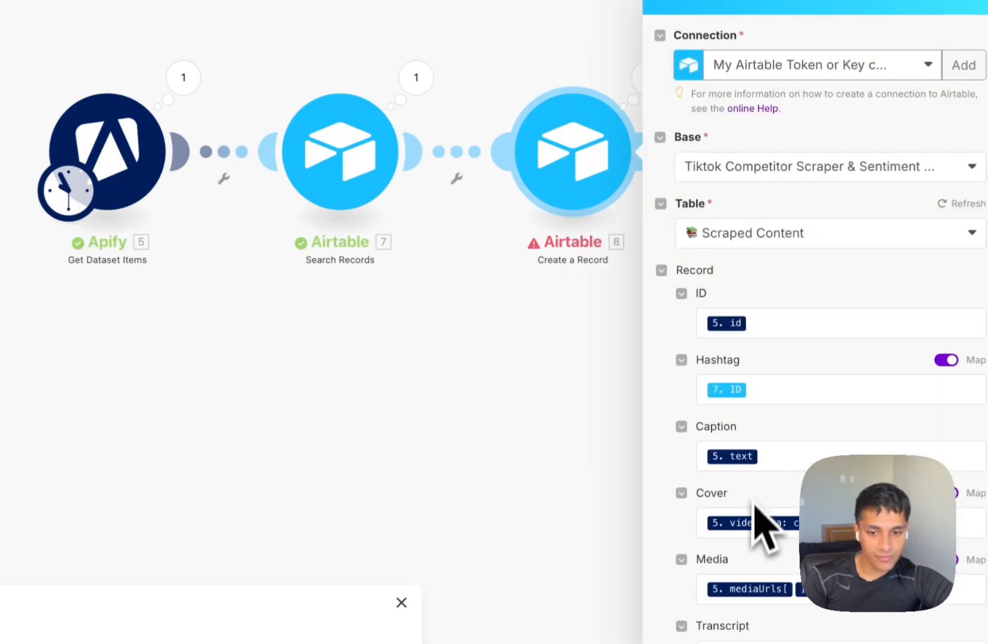
scroll(823, 429, down, 5)
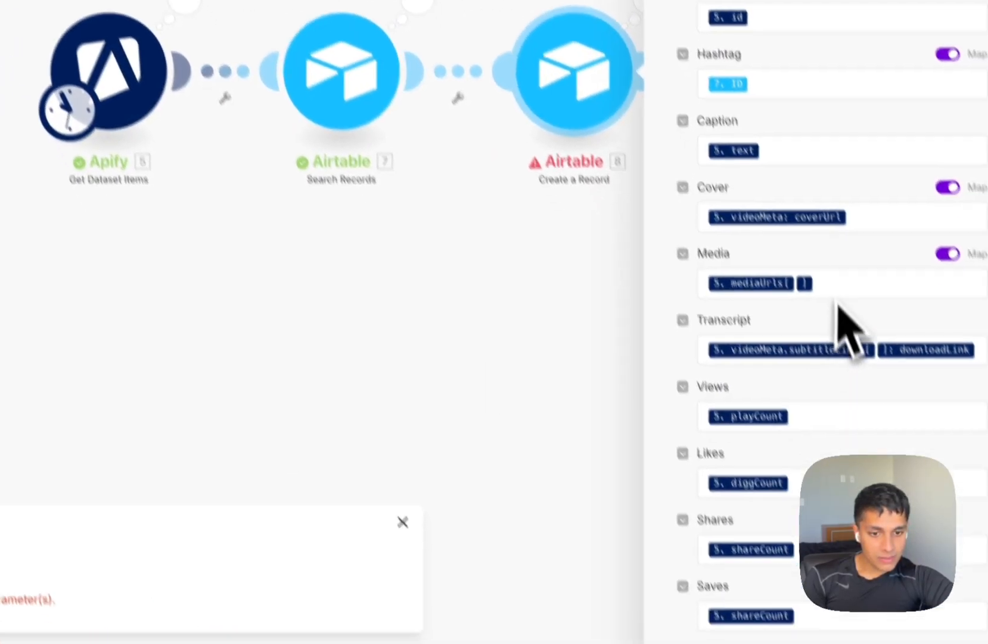
click(846, 239)
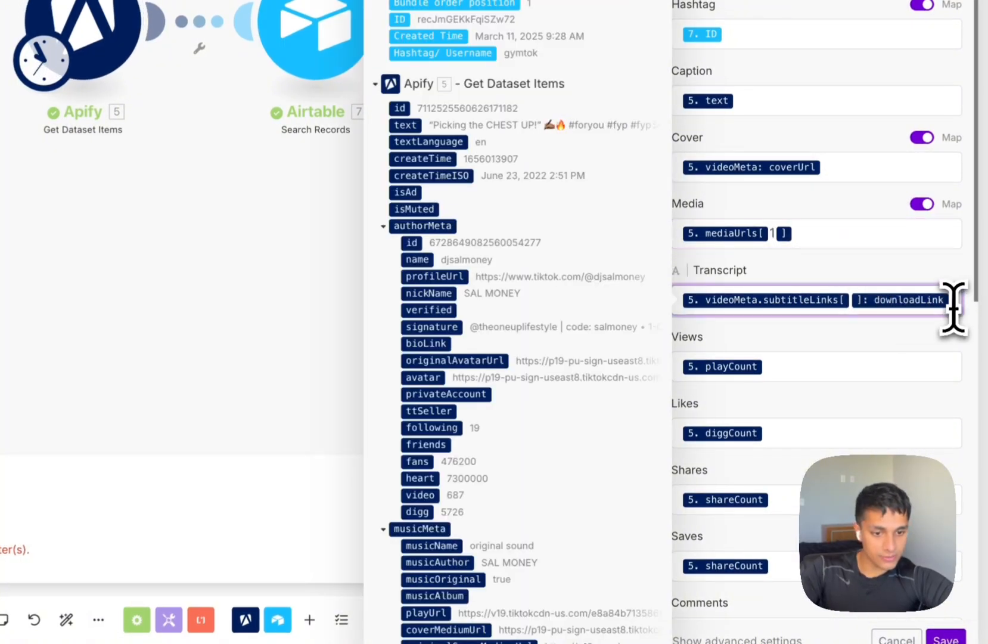
text(1)
scroll(900, 373, down, 8)
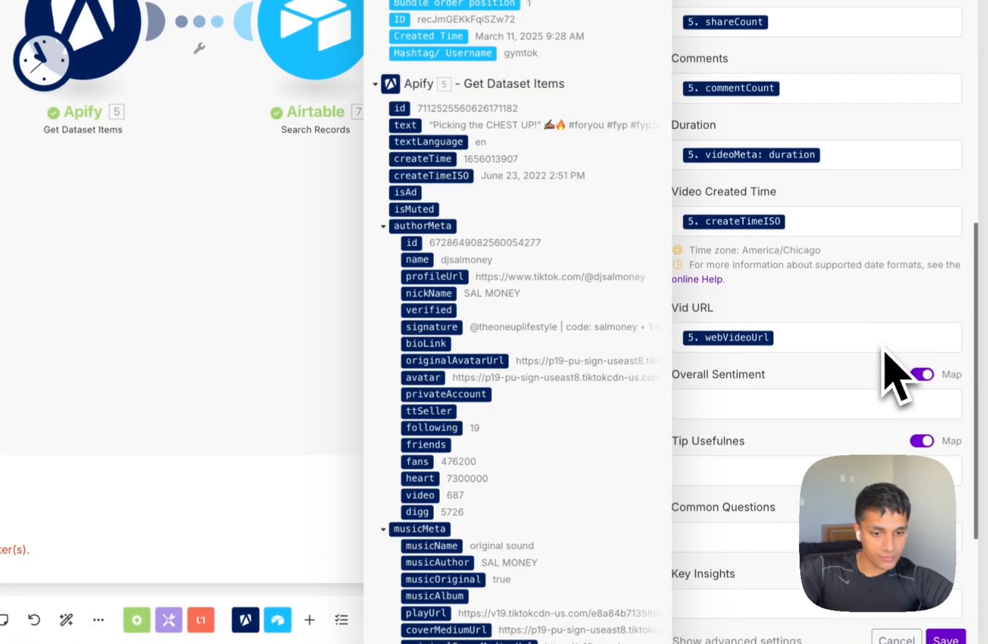
scroll(897, 375, up, 7)
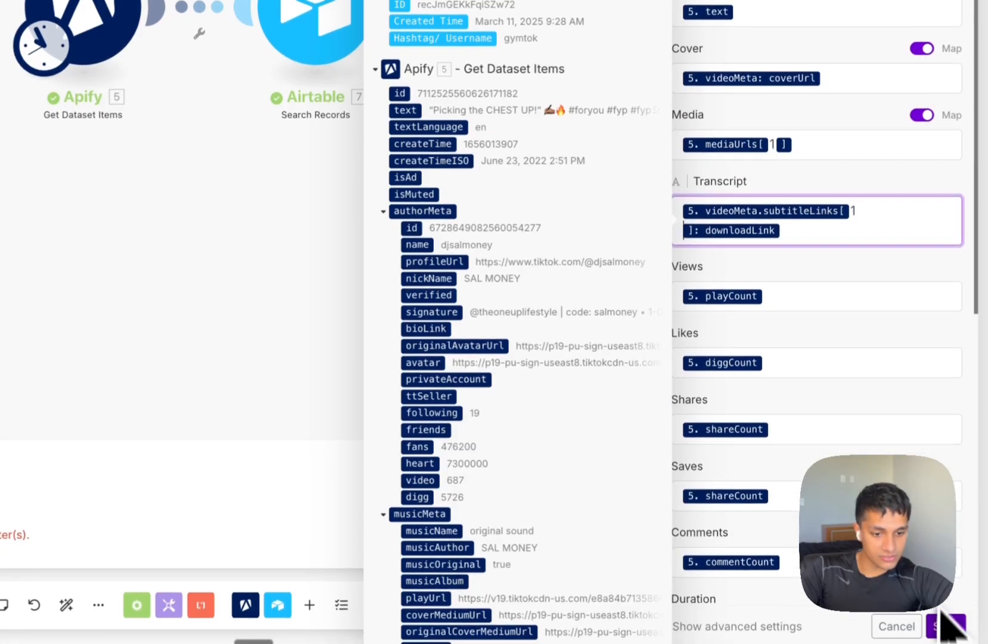
click(946, 637)
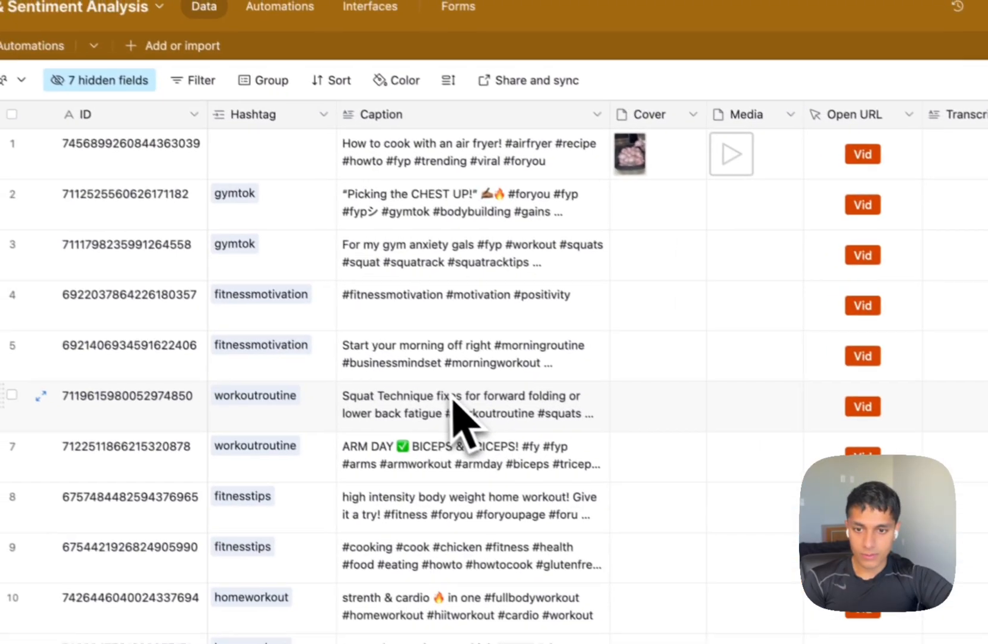
Check the scraped Airtable rows' video link, Cover and Media cells, then return to Make.
key(ctrl+minus)
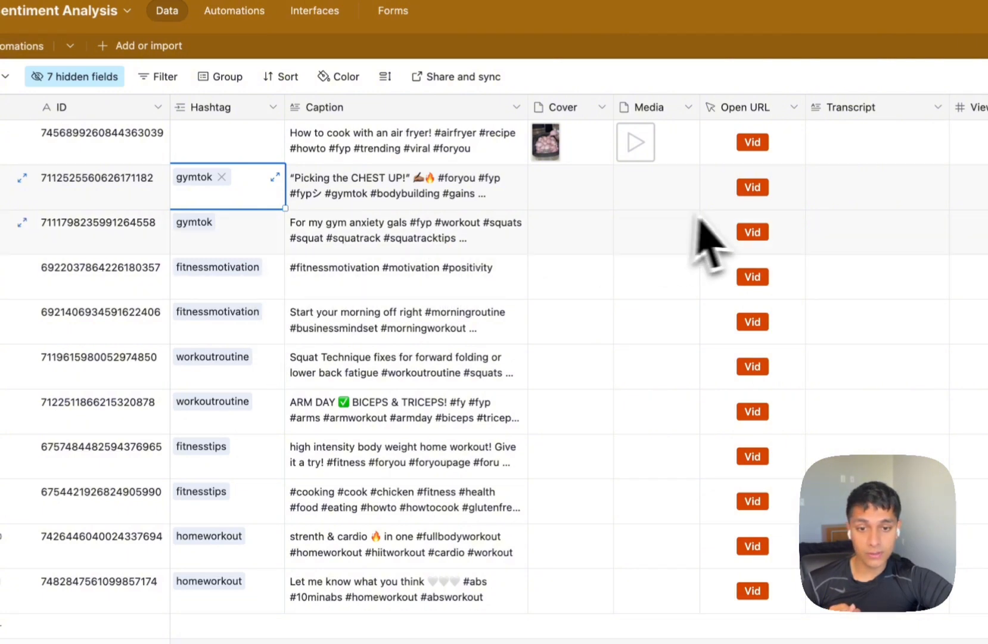
click(752, 232)
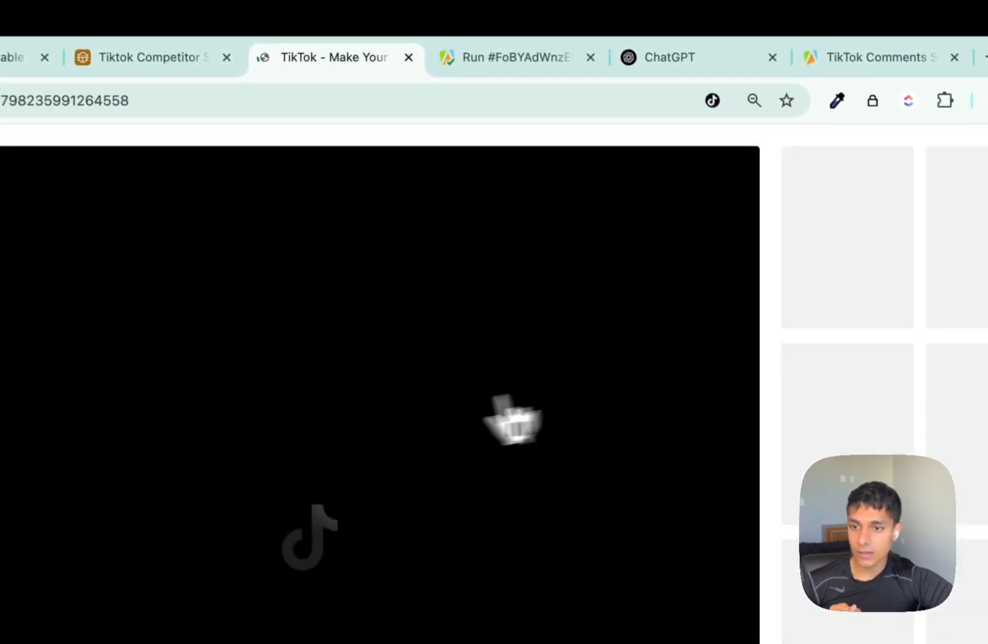
click(408, 57)
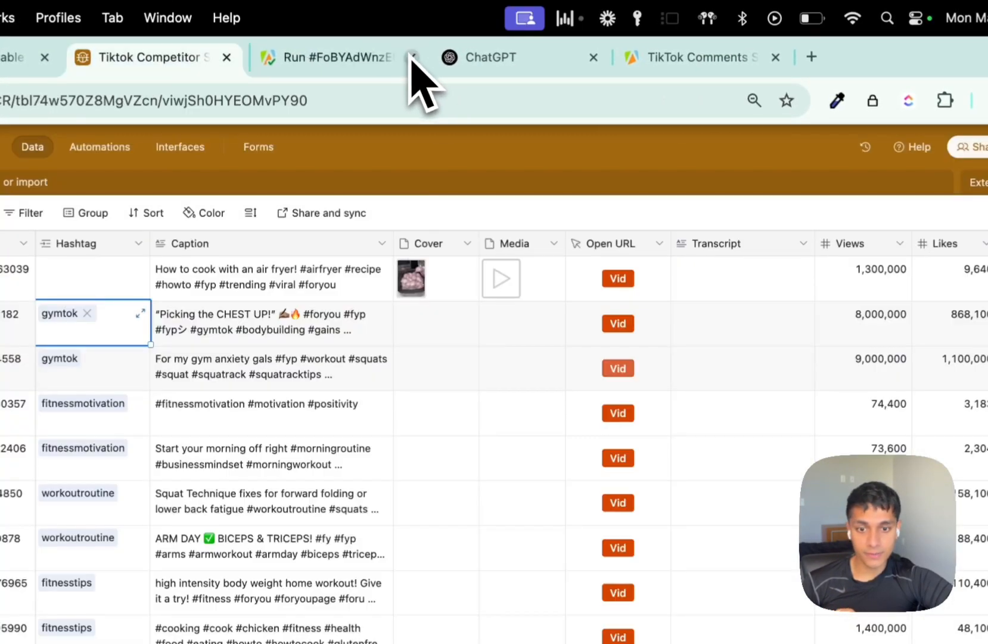
scroll(566, 411, right, 2)
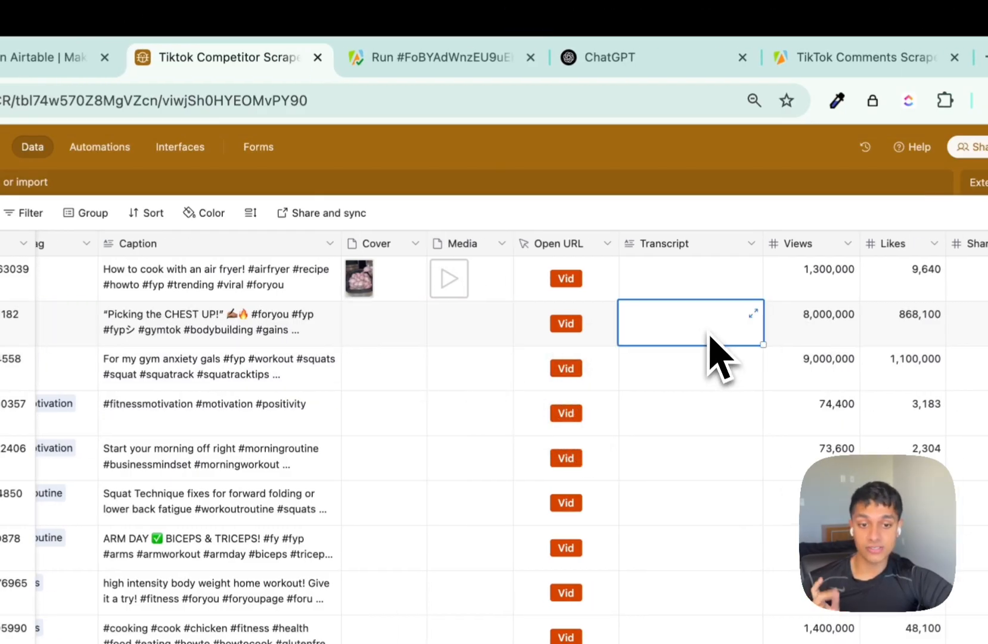
scroll(710, 346, right, 8)
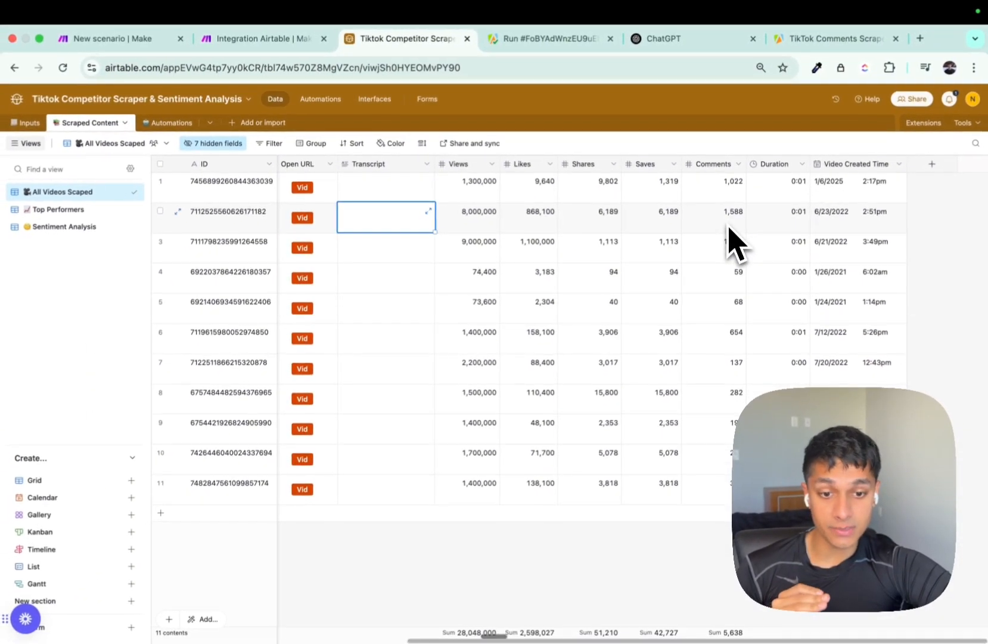
scroll(727, 238, left, 9)
click(552, 249)
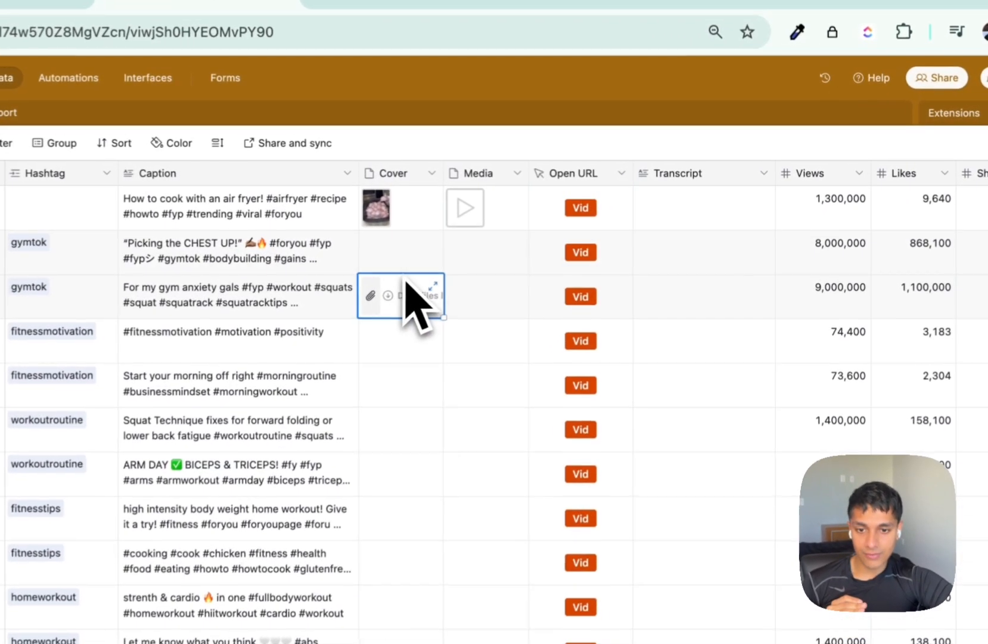
click(413, 265)
click(492, 267)
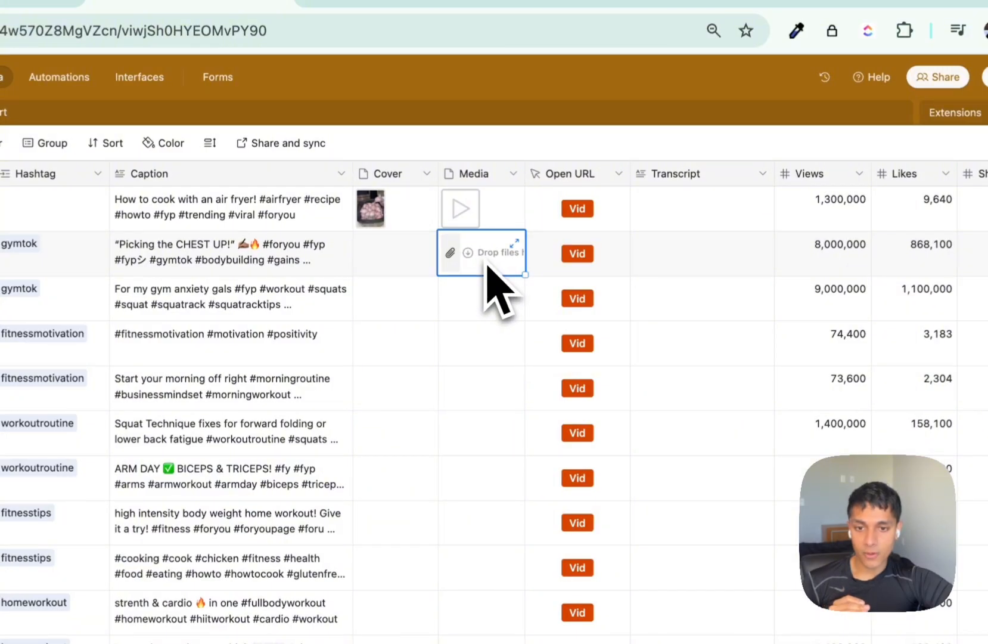
key(ctrl+shift+Tab)
scroll(517, 427, left, 5)
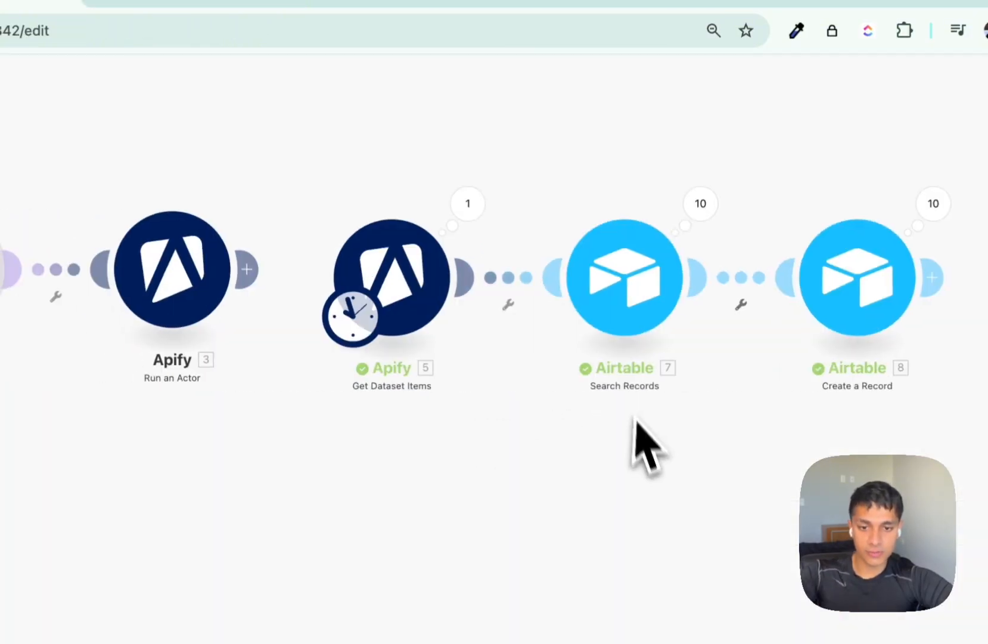
Insert an HTTP Get a file module on the link after Get Dataset Items.
click(509, 277)
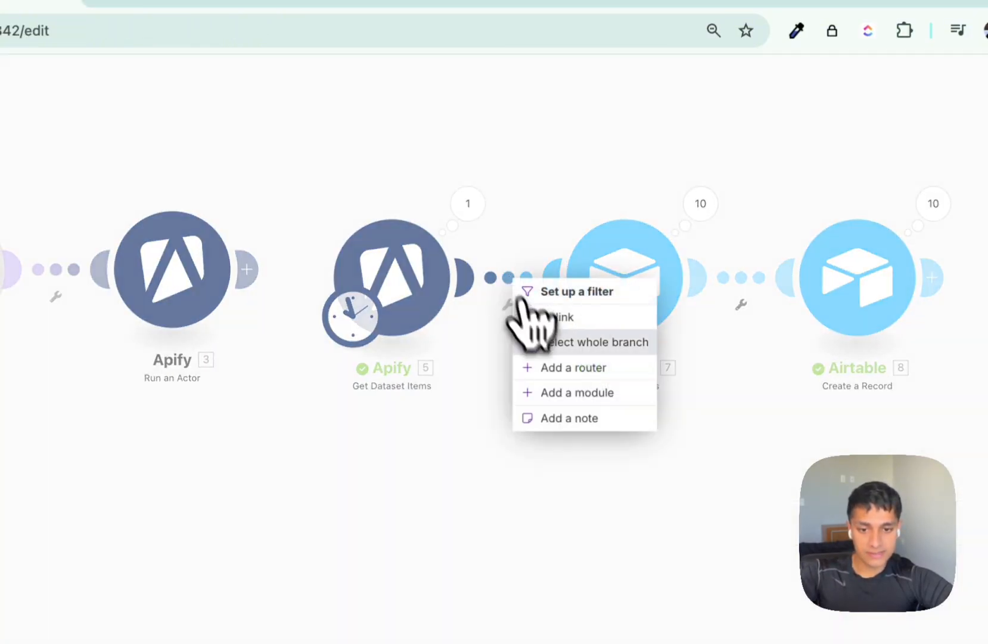
click(569, 392)
text(h)
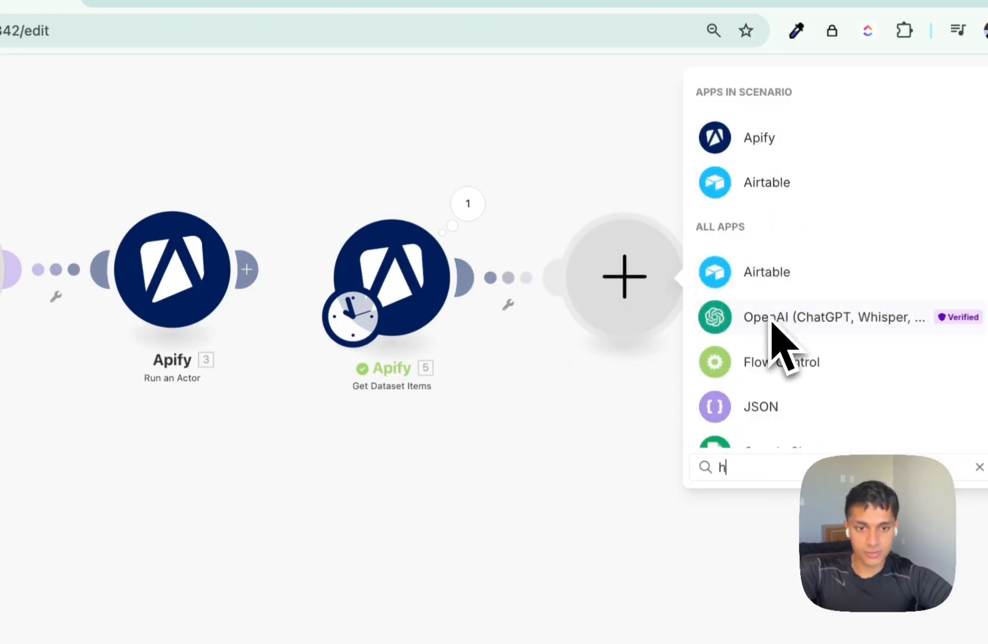
text(ttp)
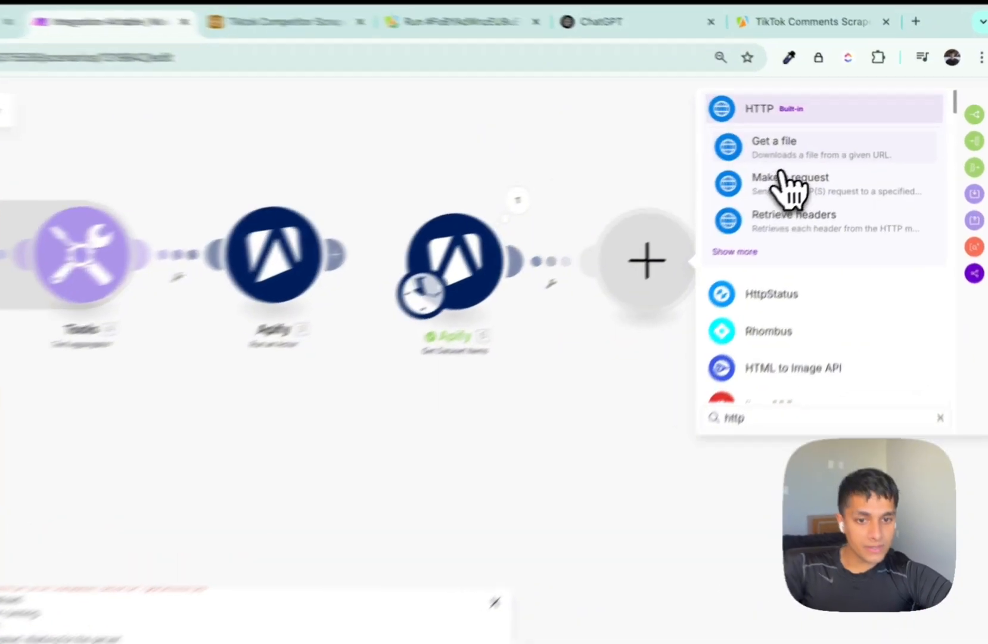
click(805, 141)
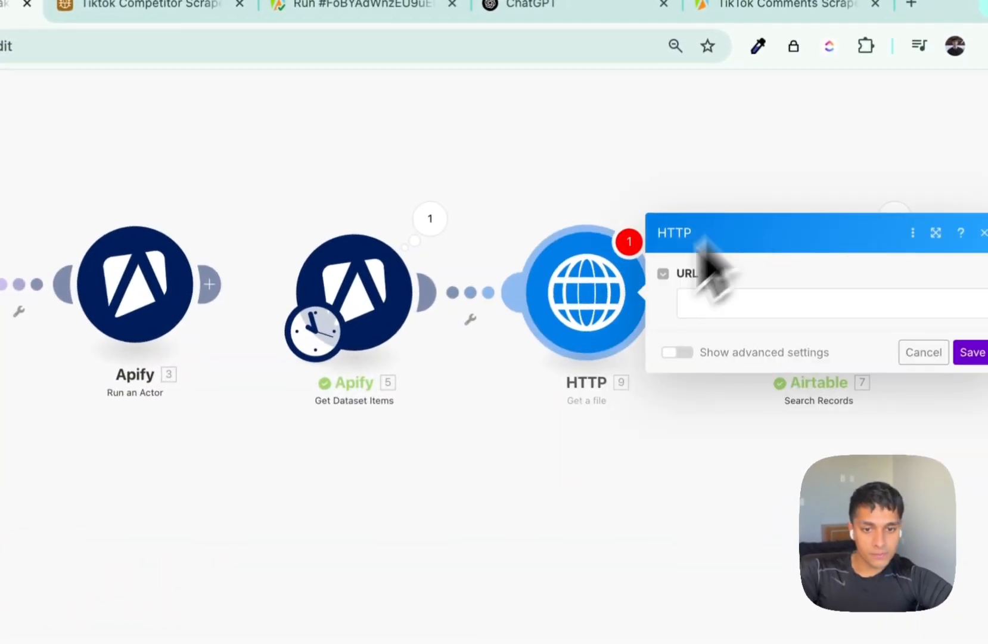
Map videoMeta subtitleLinks[] downloadLink into the URL field and save the module.
click(685, 310)
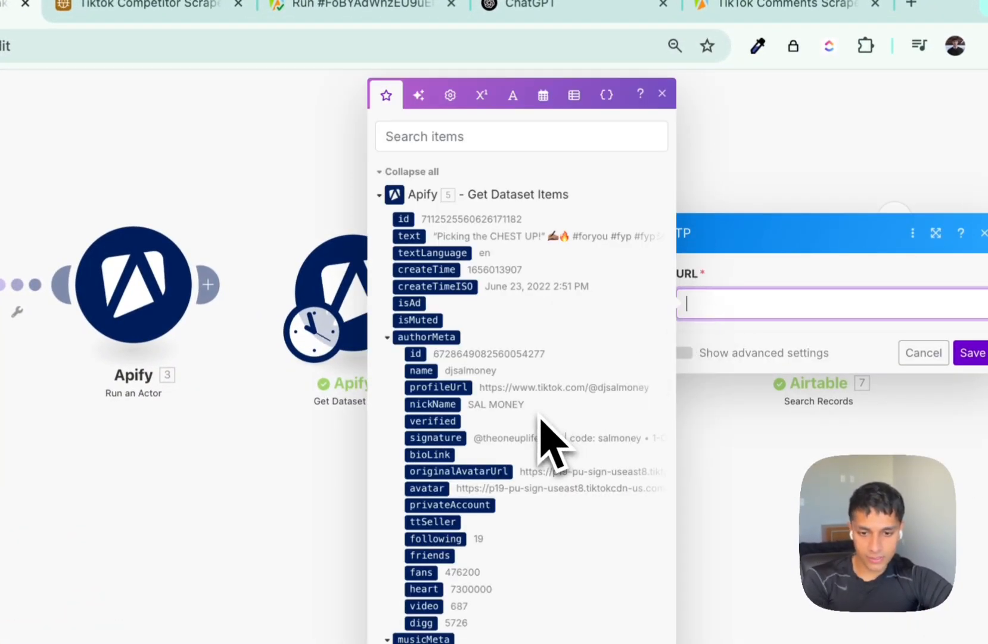
scroll(541, 419, down, 7)
scroll(540, 405, up, 7)
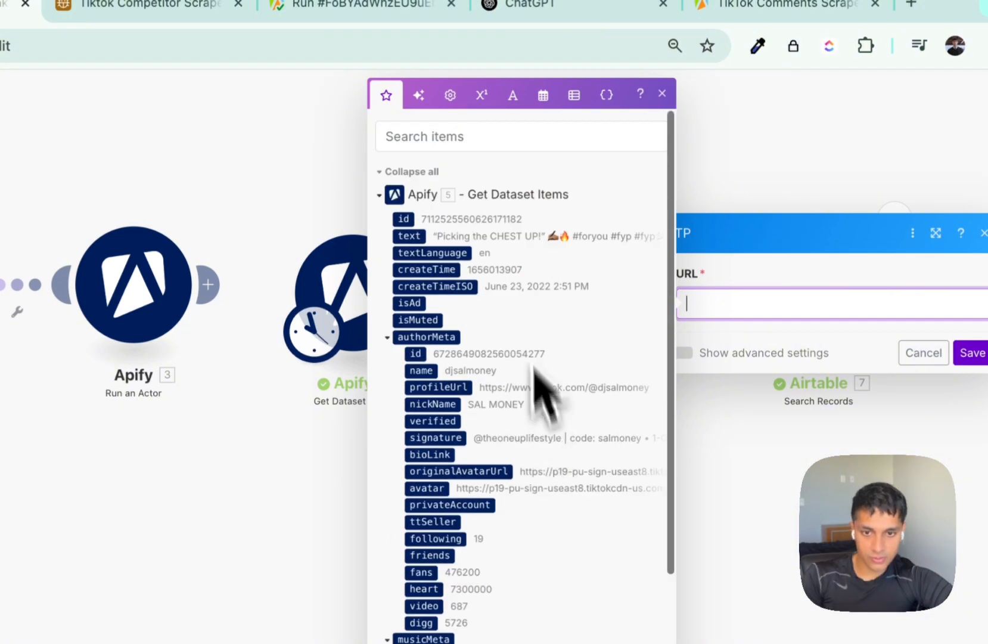
click(471, 132)
text(tran)
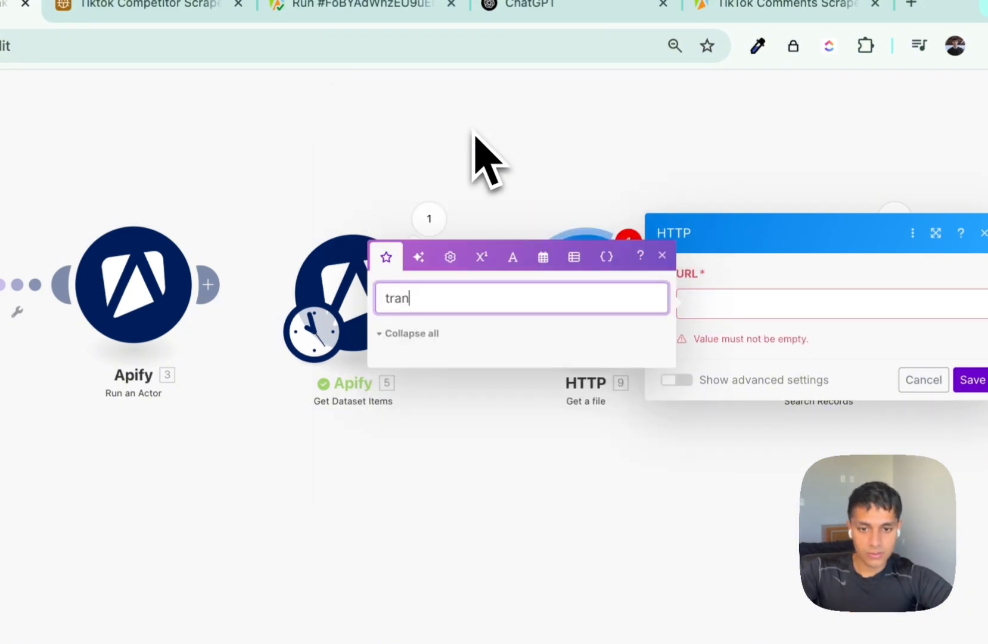
key(BackSpace)
key(BackSpace)
key(BackSpace)
key(BackSpace)
text(subt)
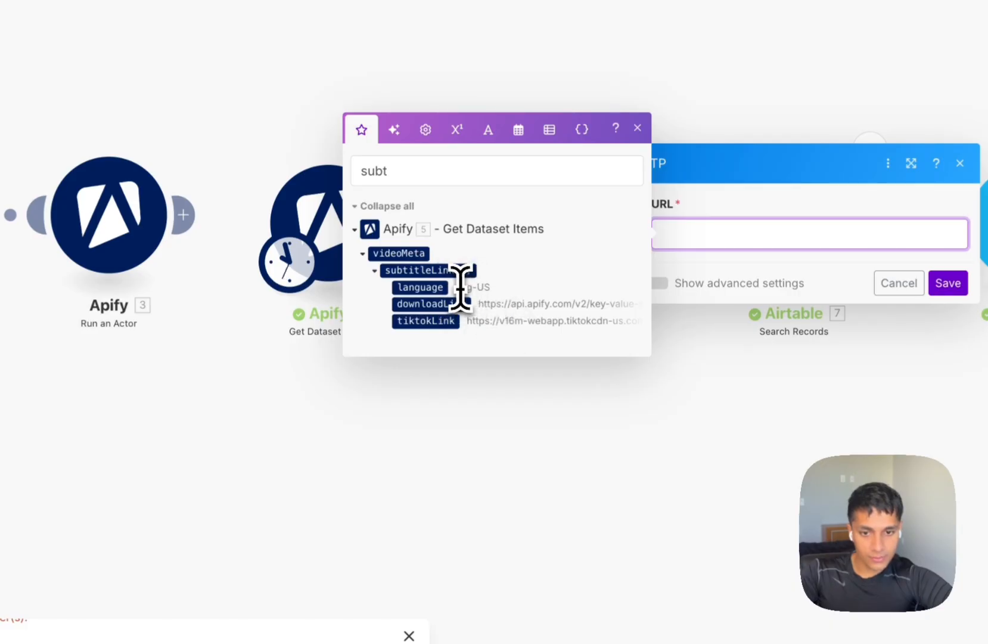
key(super+space)
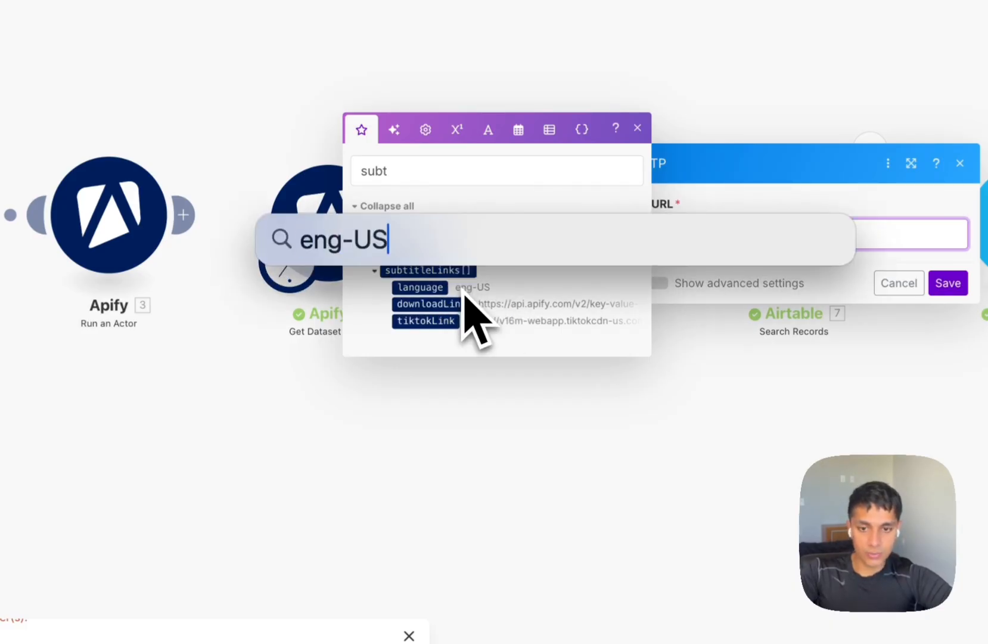
key(Escape)
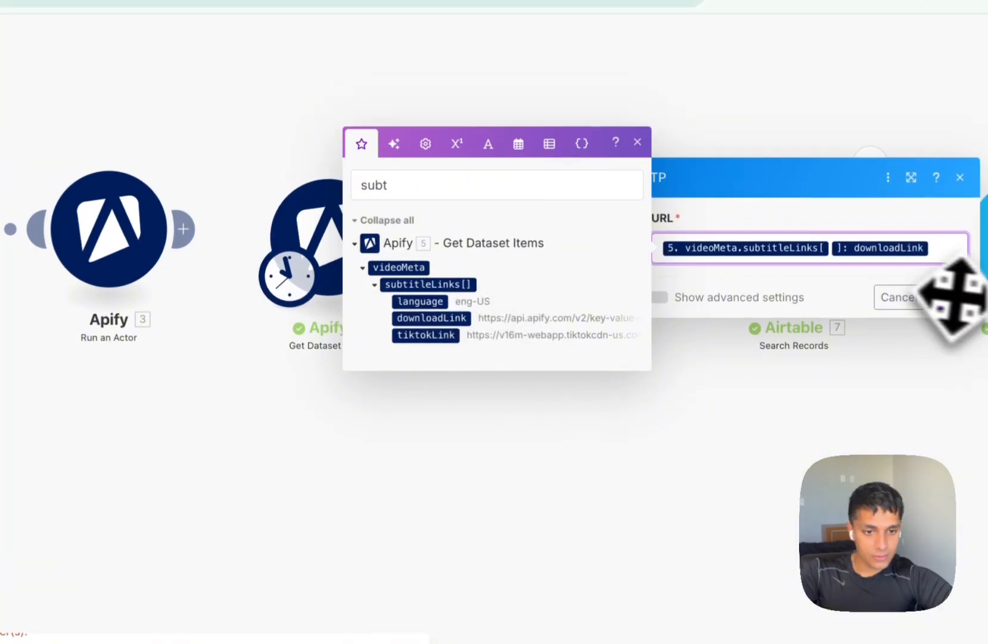
click(948, 283)
Start an eng-US filter on the link into HTTP mapping subtitleLinks language, then view Apify's output.
right_click(446, 233)
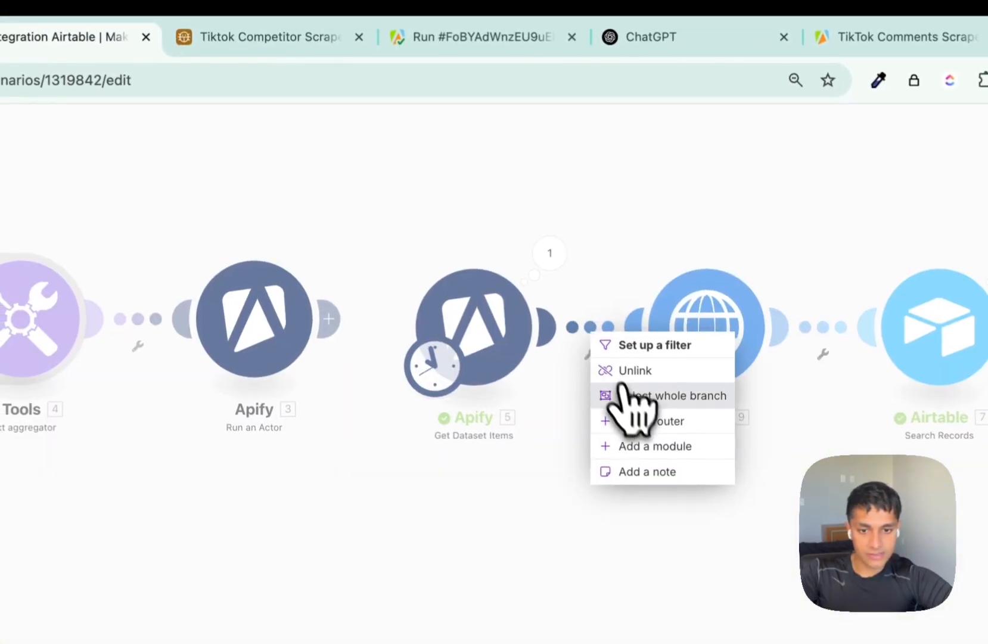
click(647, 349)
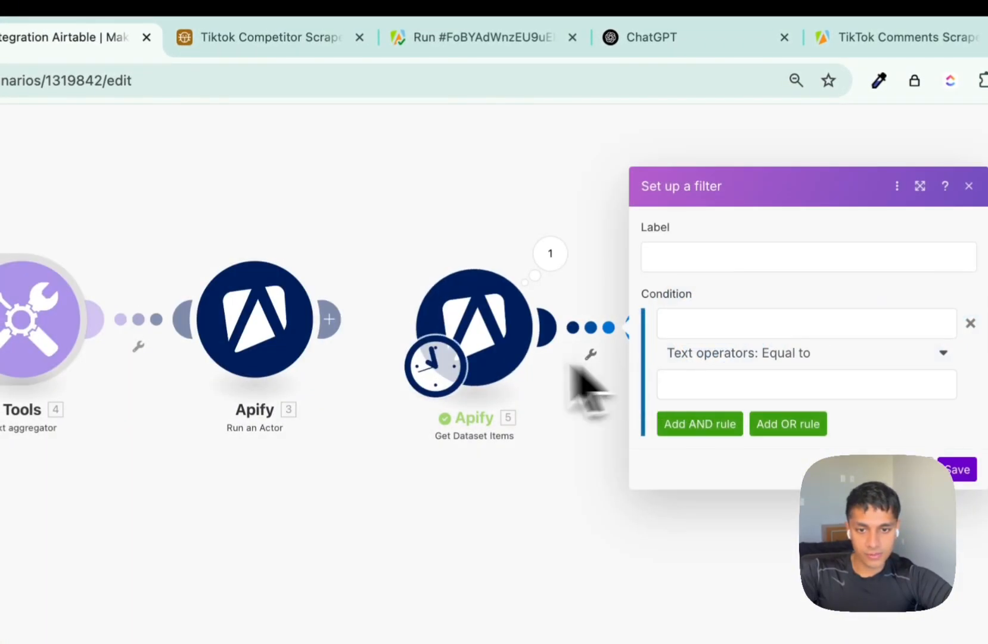
click(710, 323)
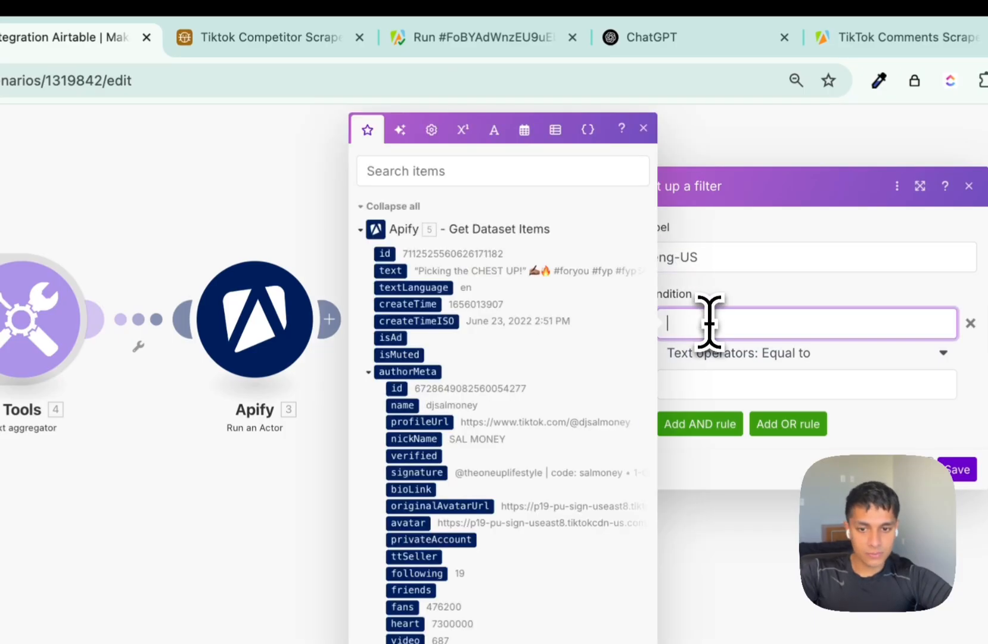
text(sub)
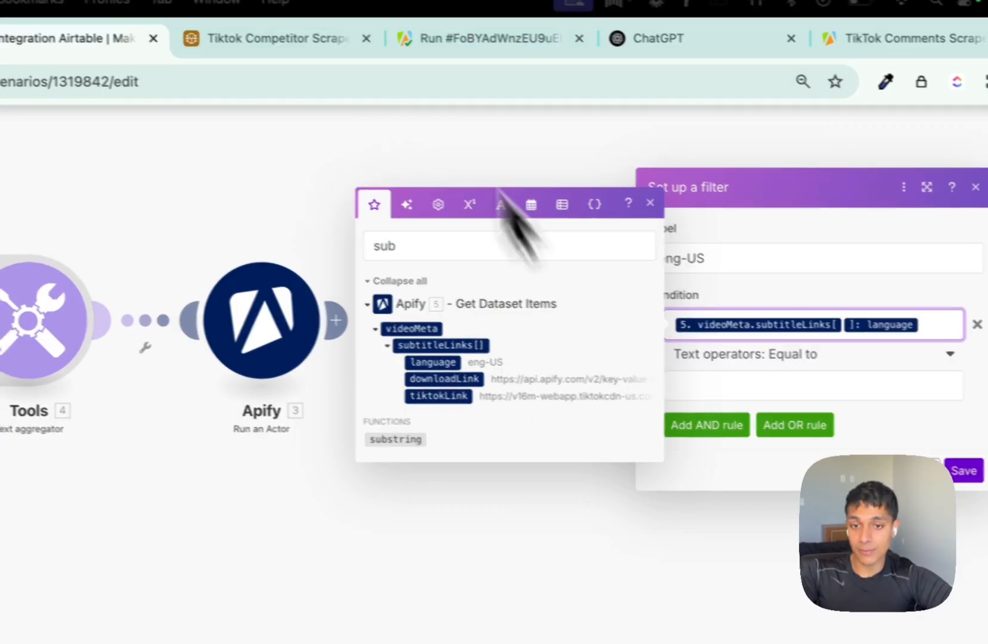
click(471, 39)
scroll(624, 429, right, 5)
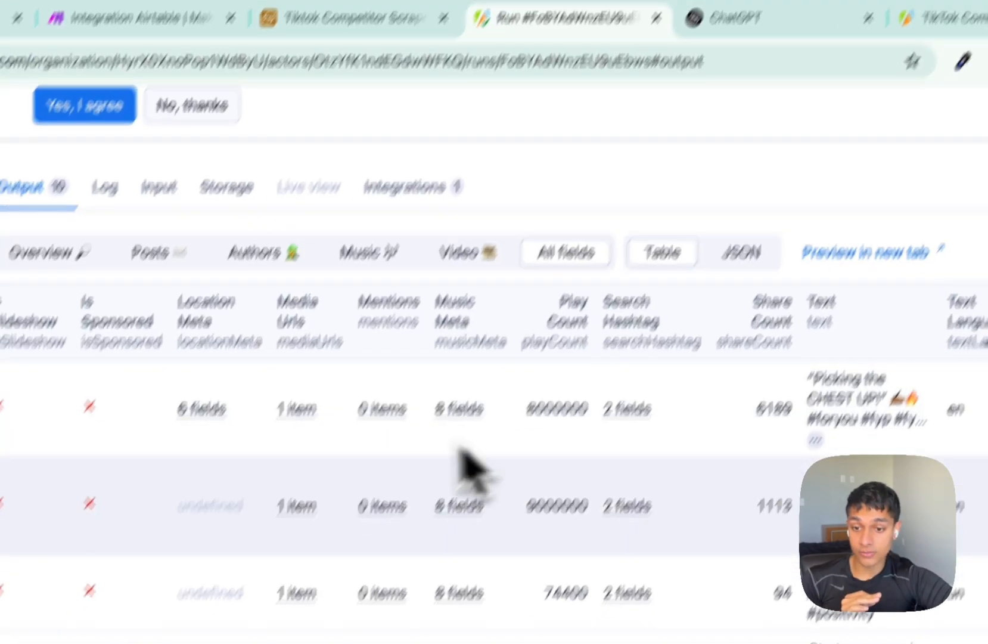
scroll(326, 500, down, 2)
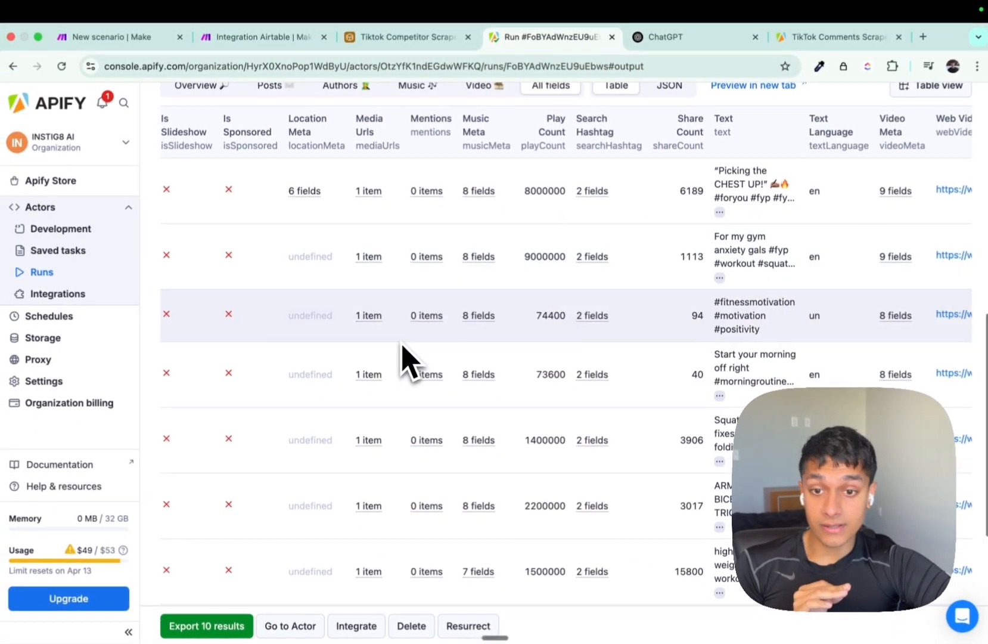
scroll(402, 346, down, 2)
scroll(403, 346, right, 3)
scroll(402, 346, up, 2)
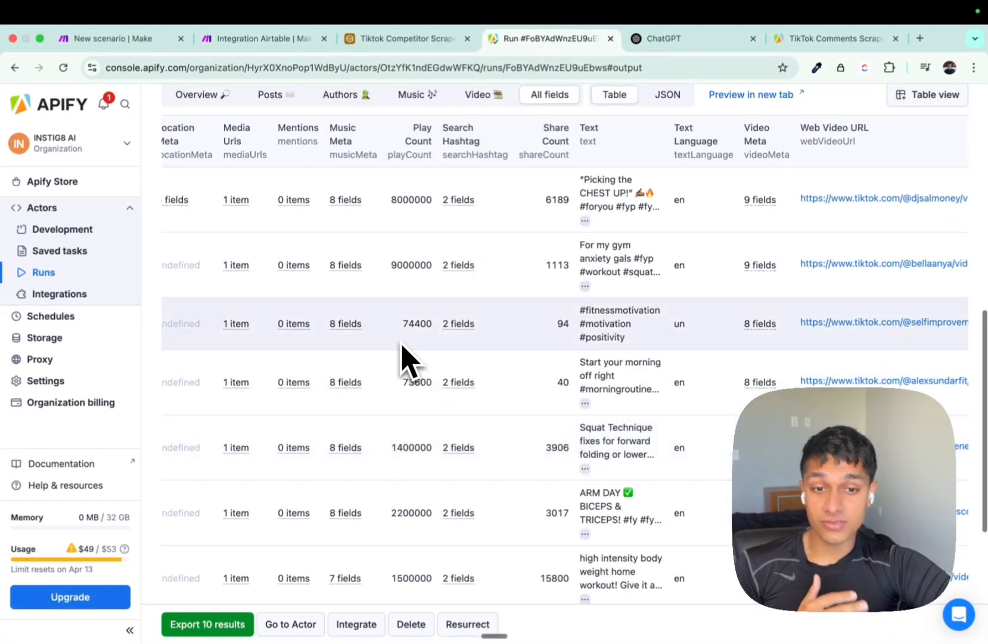
scroll(402, 349, right, 3)
scroll(441, 361, down, 2)
mouse_move(589, 304)
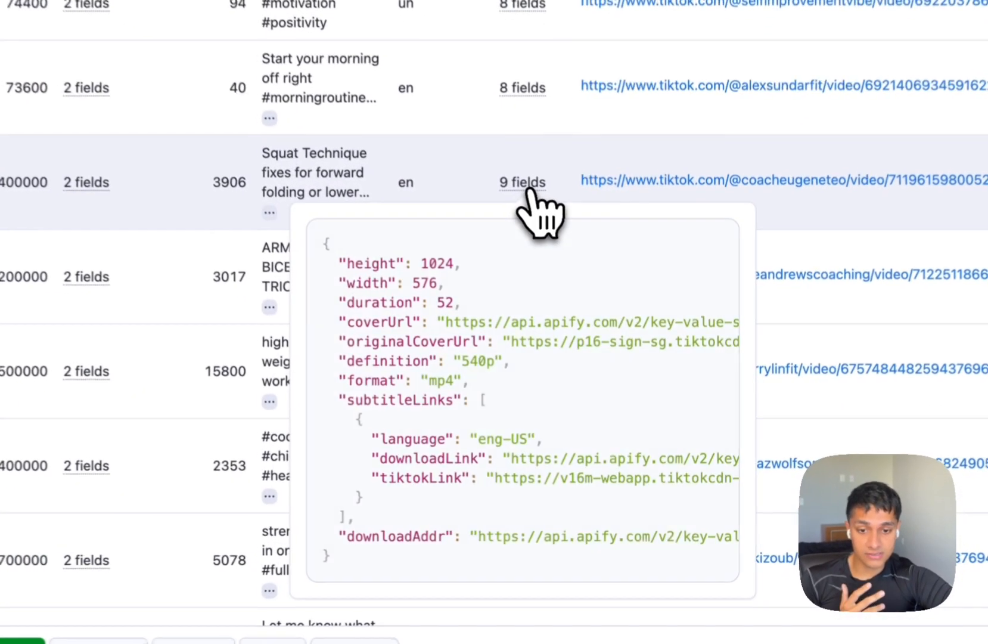
scroll(550, 327, down, 2)
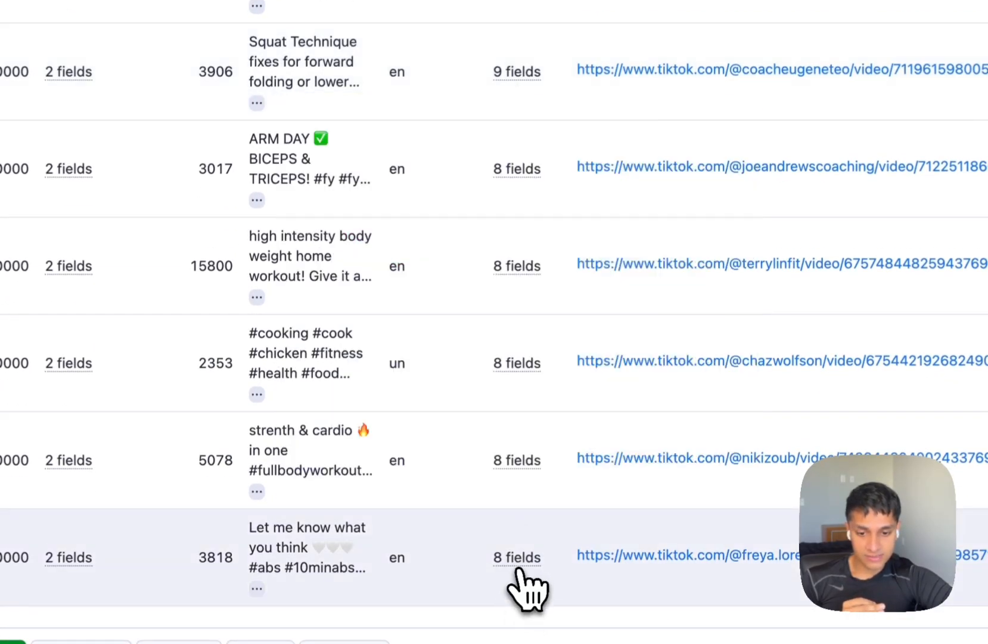
mouse_move(524, 569)
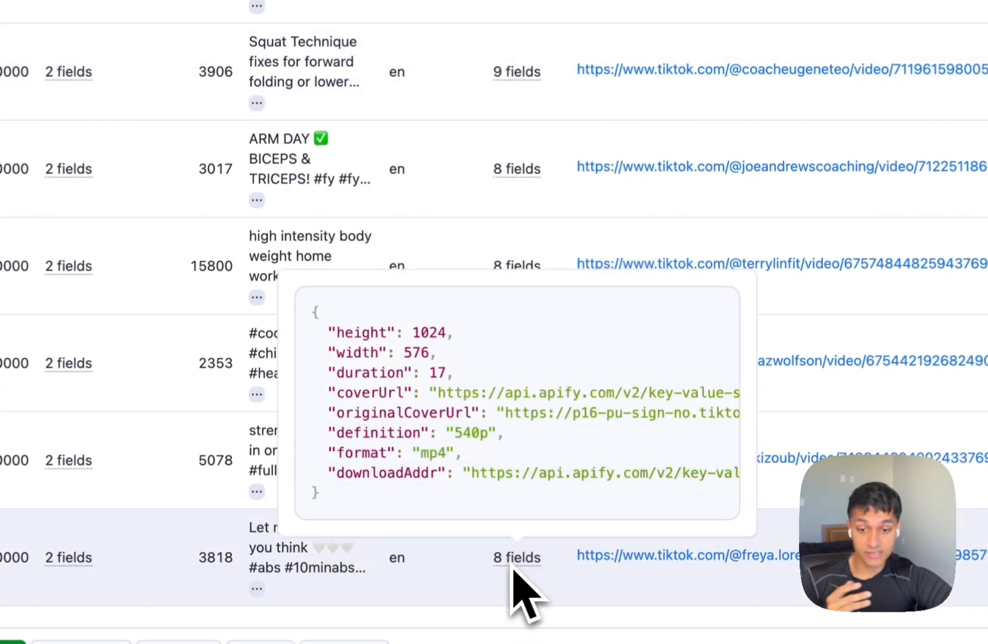
scroll(517, 569, down, 3)
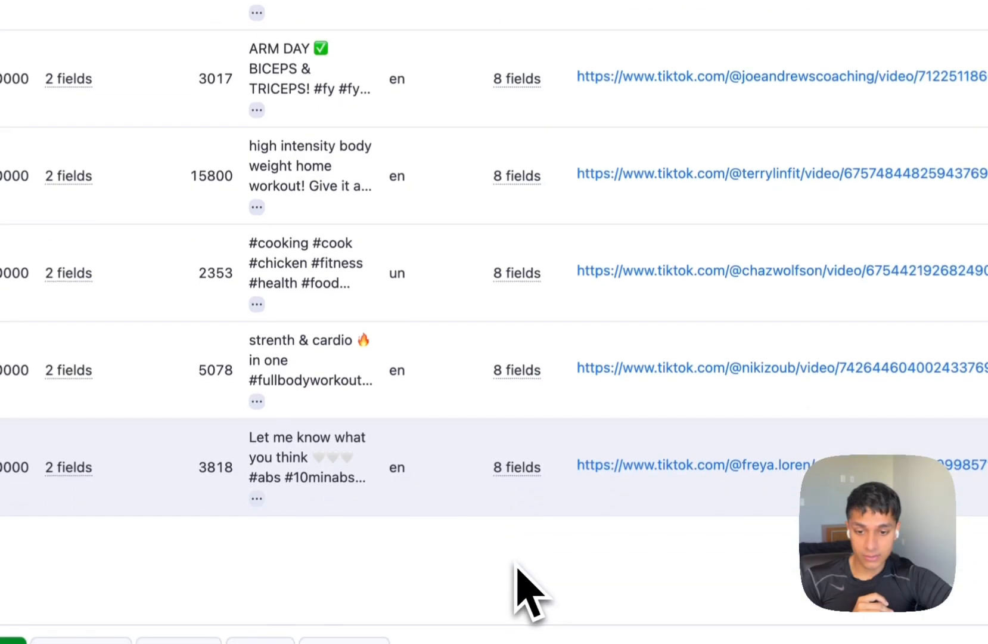
scroll(512, 495, left, 10)
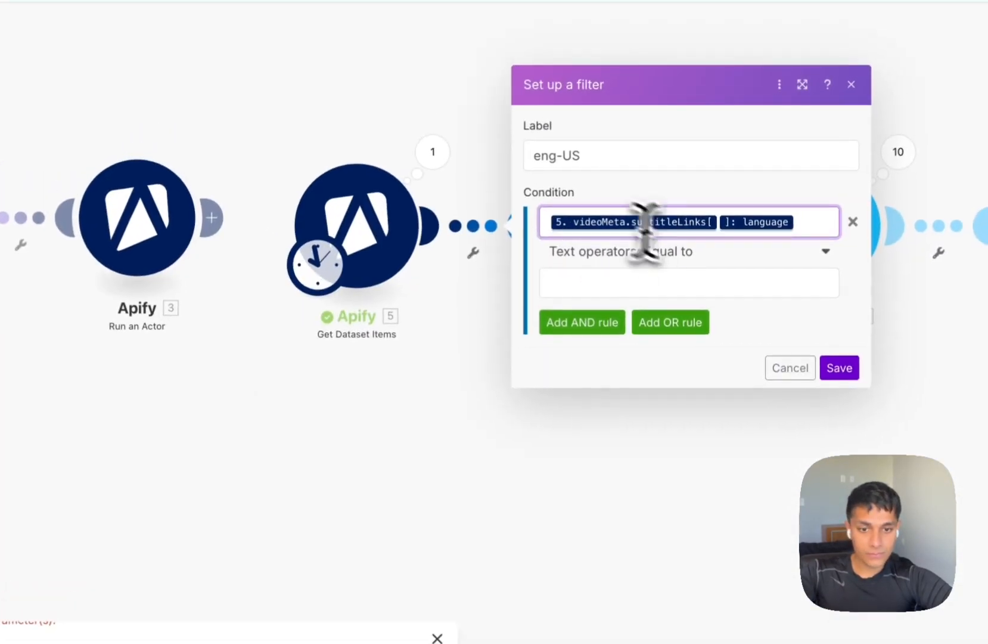
Enter the first condition's language value, save the eng-US filter, and add a second AND condition.
click(654, 286)
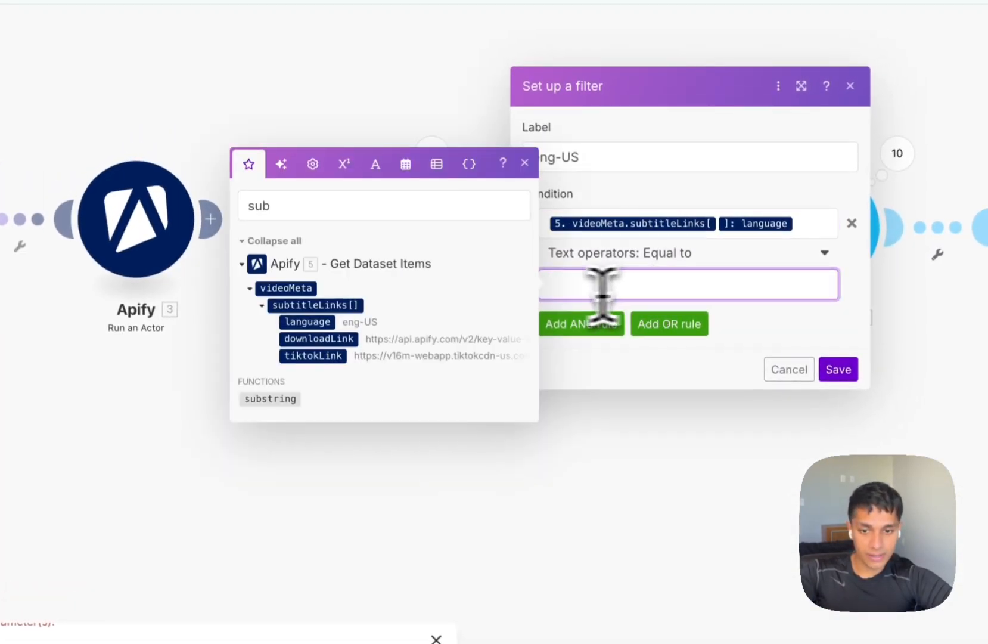
click(841, 372)
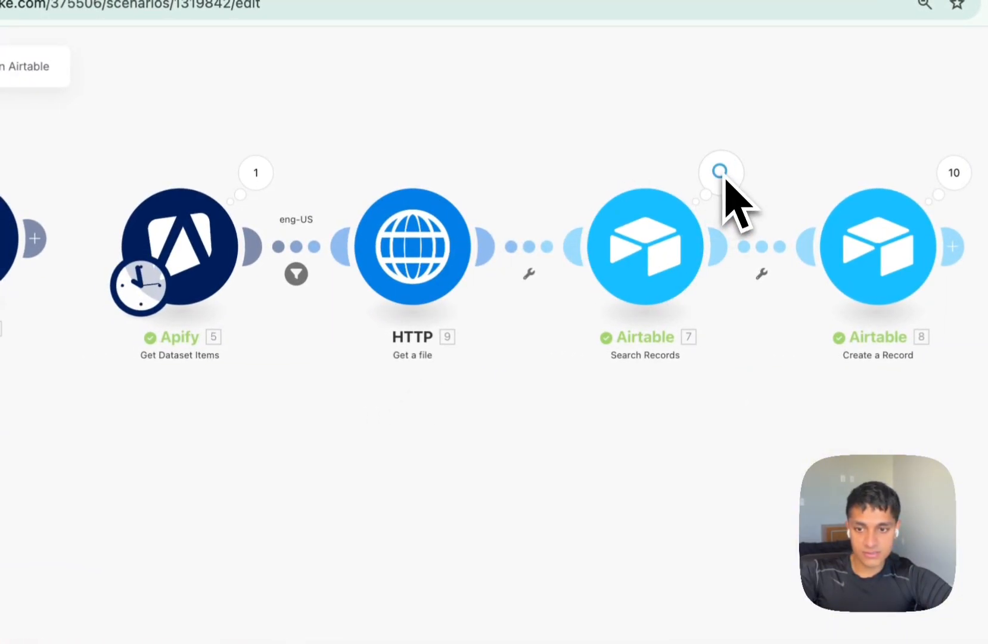
click(297, 274)
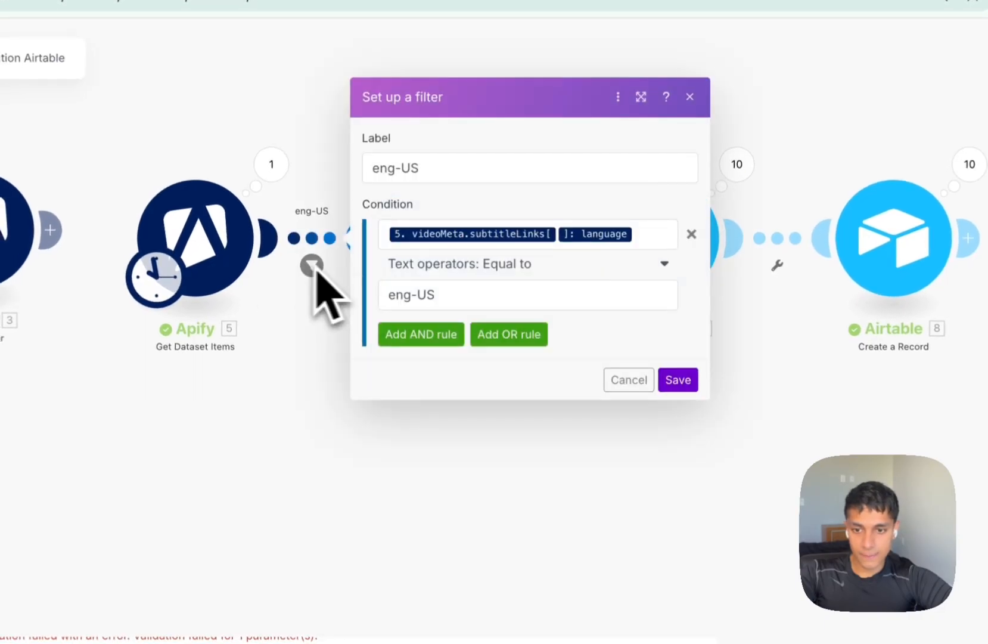
click(448, 333)
click(453, 311)
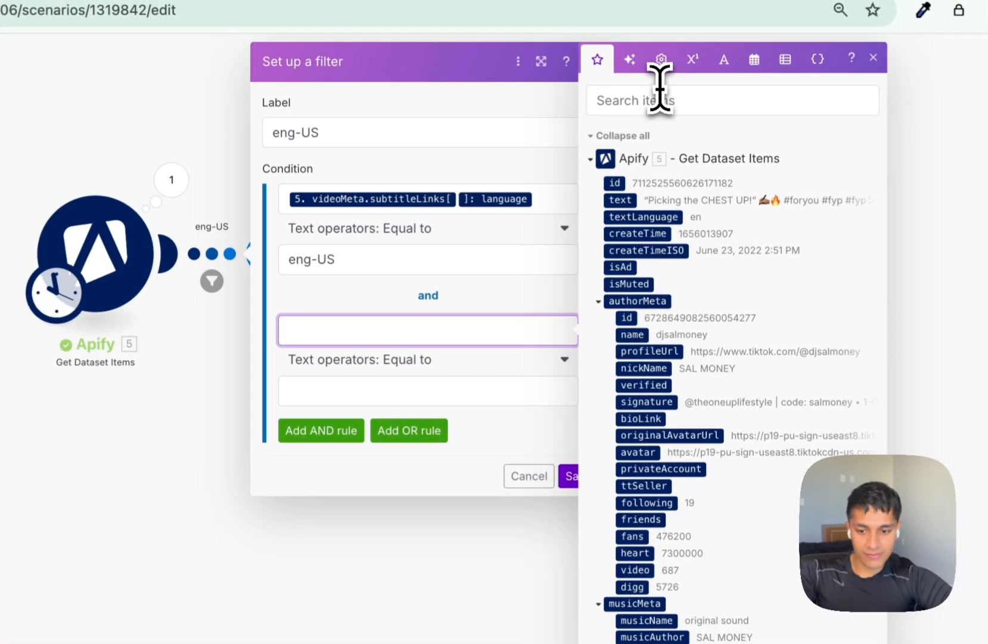
Set the second condition to 5. videoMeta: subtitleLinks[] Exists and save the filter.
click(747, 86)
text(tra)
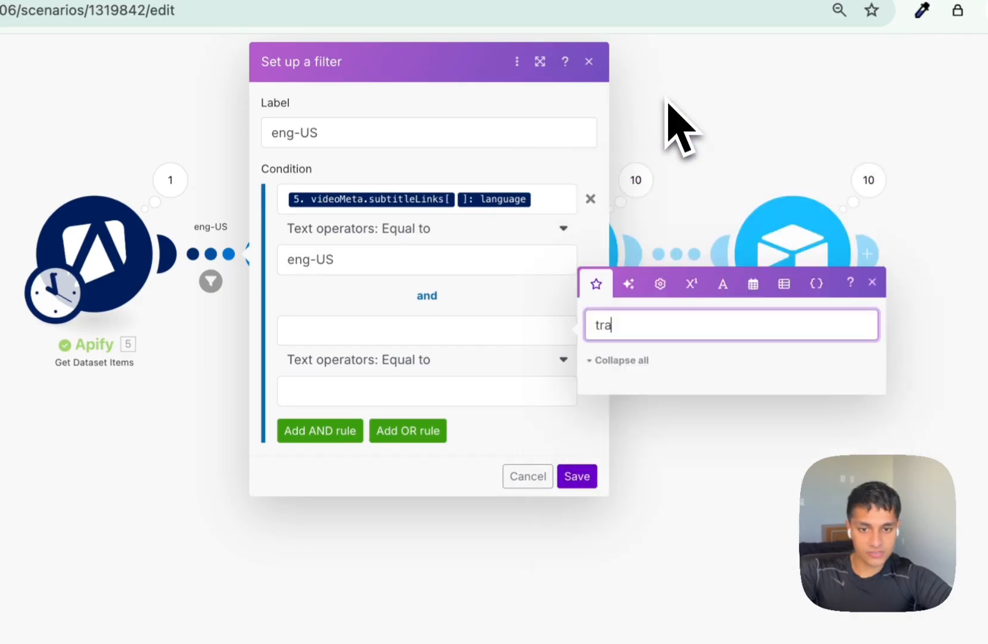
key(BackSpace)
key(BackSpace)
key(BackSpace)
text(sub)
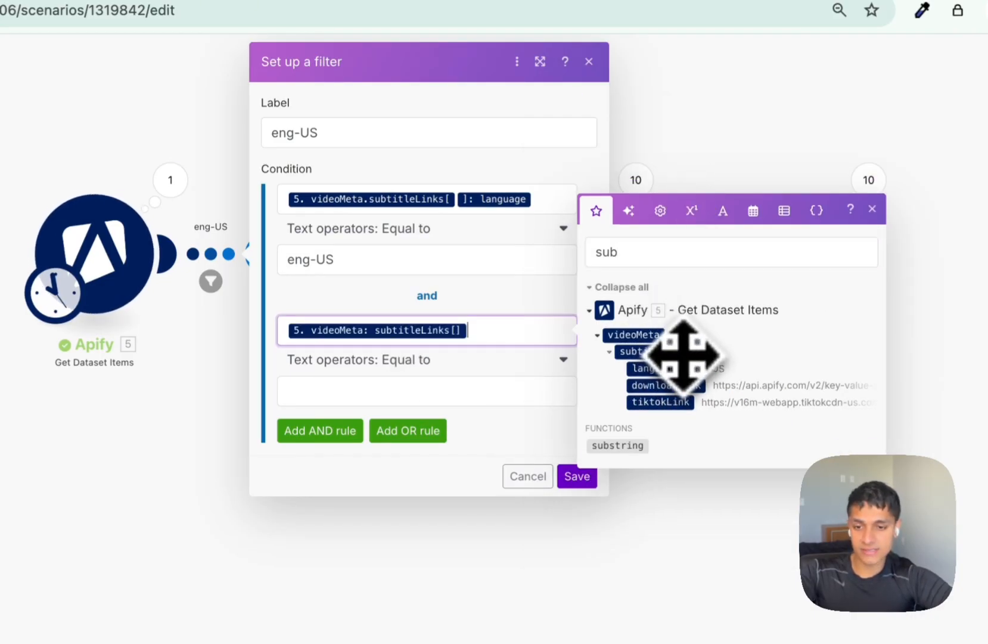
click(400, 360)
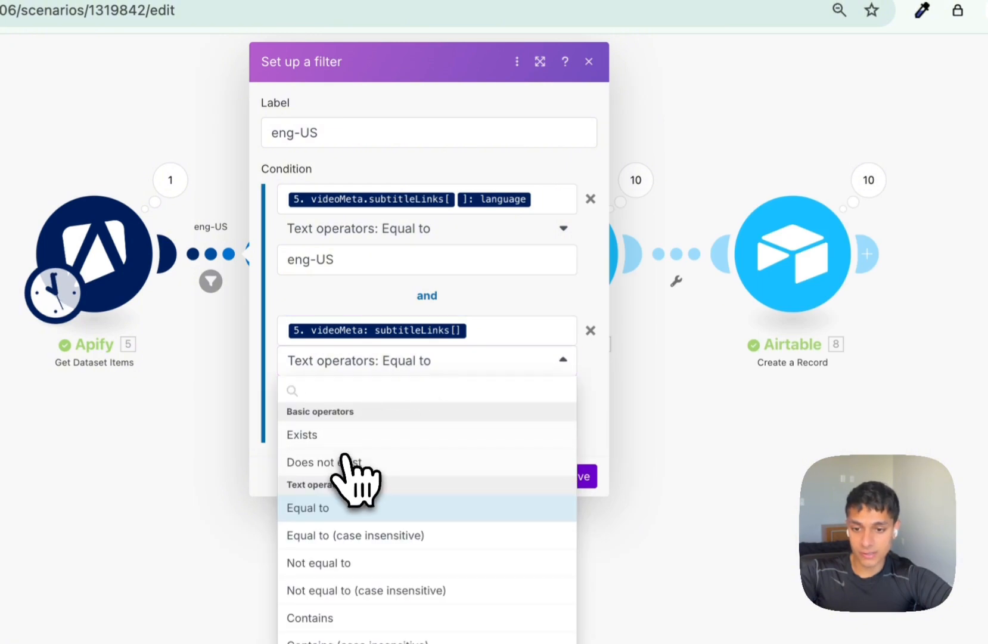
click(348, 435)
click(576, 446)
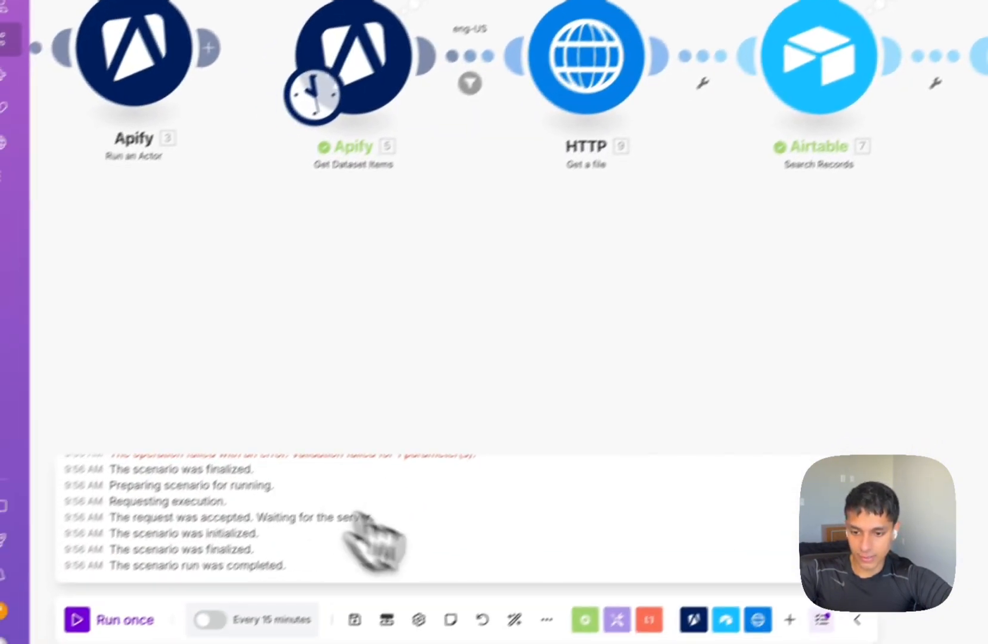
Run the scenario once, verify HTTP's third operation returns WEBVTT subtitles, then open Create a Record.
click(110, 589)
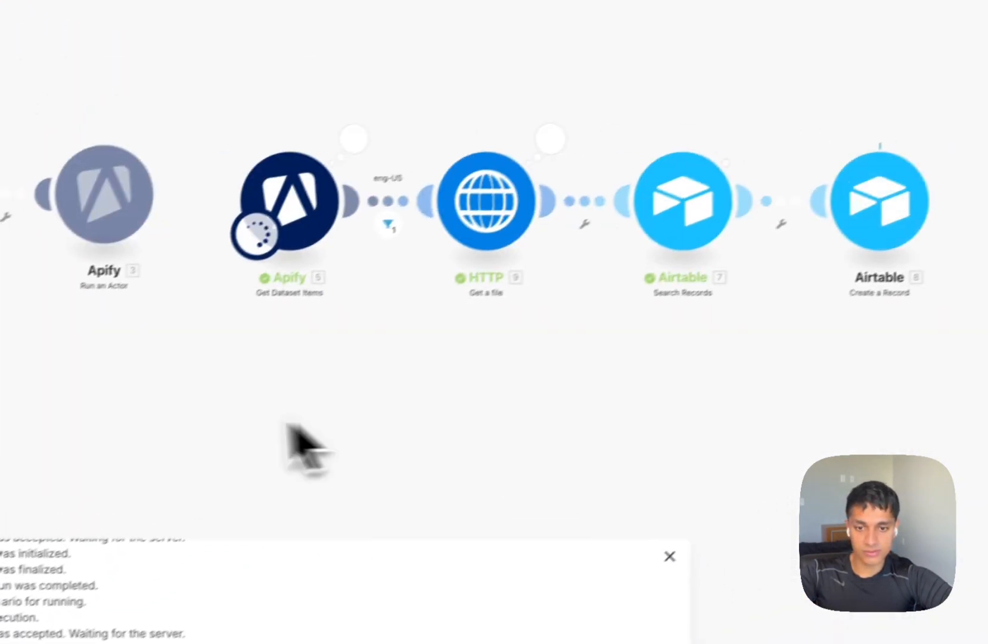
click(513, 154)
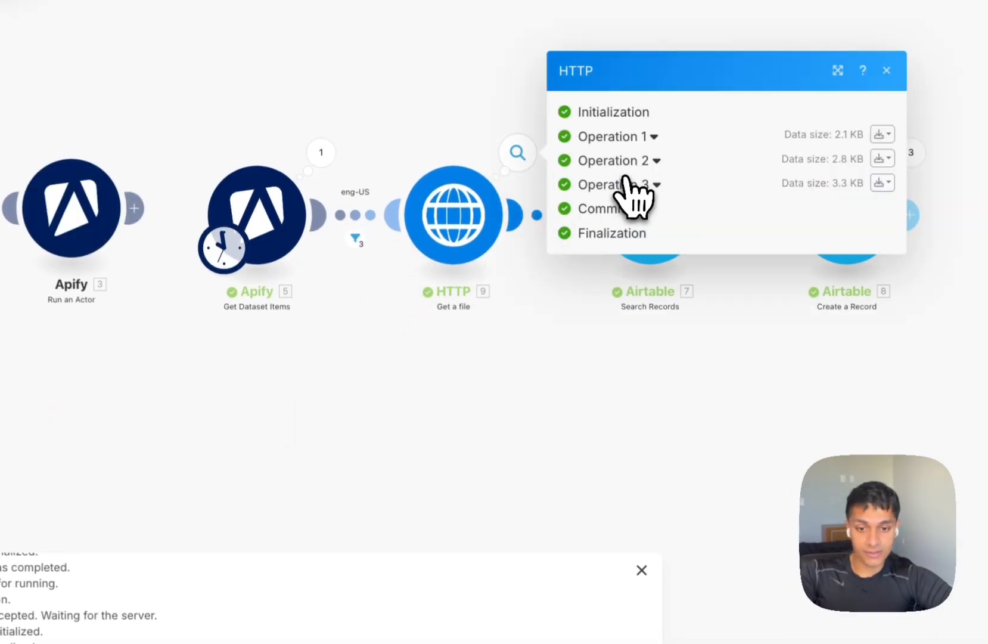
click(634, 186)
click(619, 323)
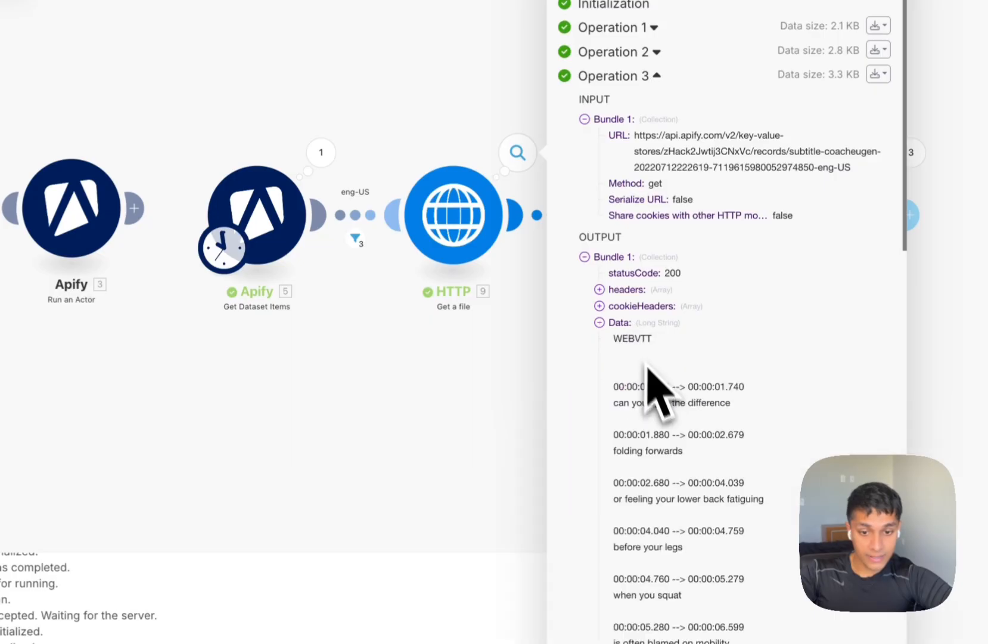
drag(616, 338, 680, 532)
click(492, 424)
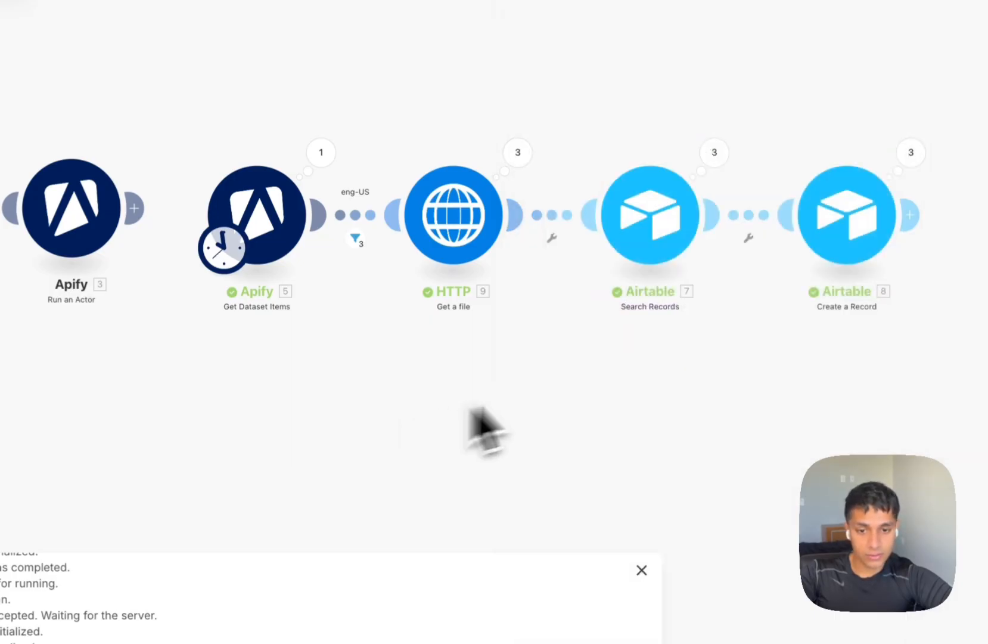
scroll(357, 377, right, 5)
click(516, 229)
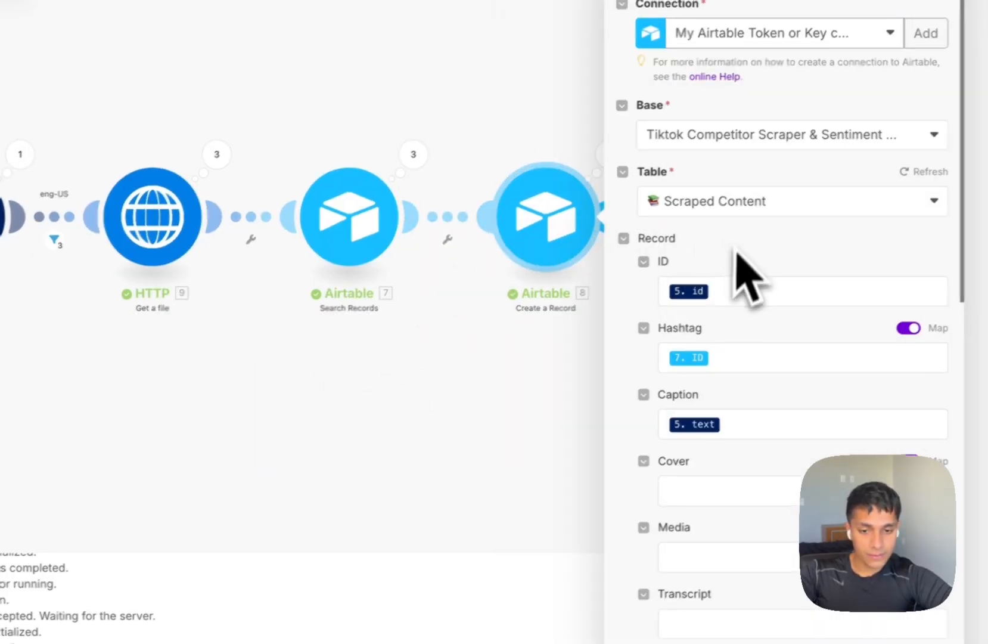
Map the Transcript field to the HTTP module's 9. Data output and save Create a Record.
scroll(750, 276, down, 5)
click(631, 335)
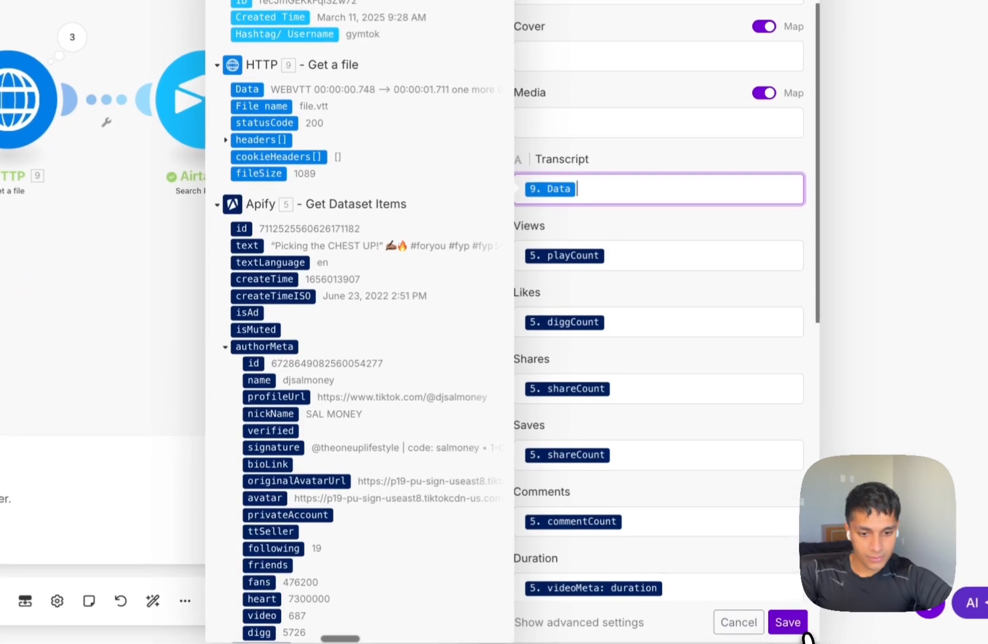
click(793, 621)
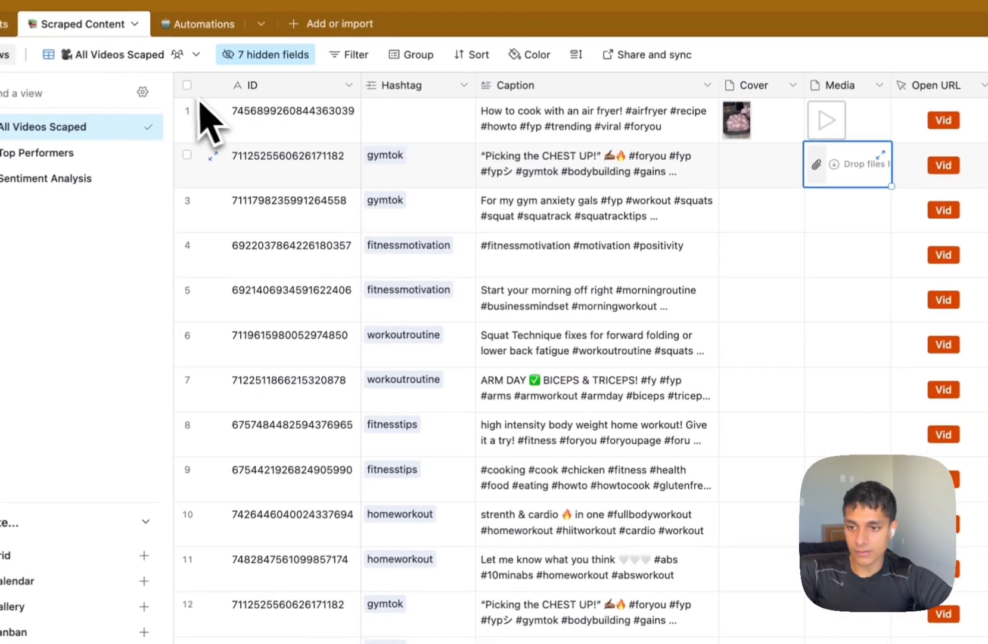
Delete all existing rows from the Scraped Content table.
click(223, 27)
right_click(592, 165)
click(620, 280)
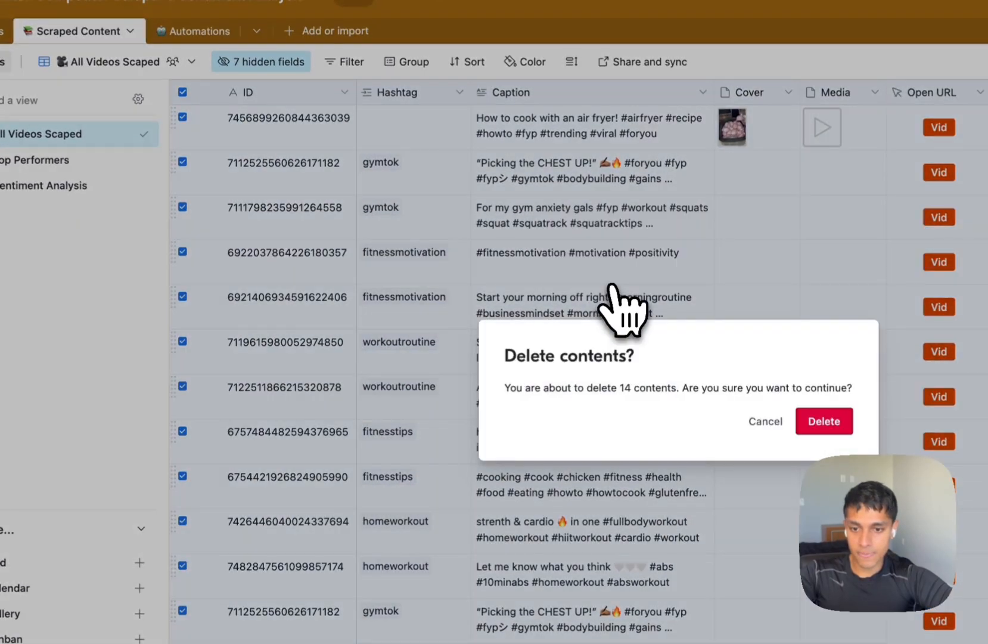
key(Return)
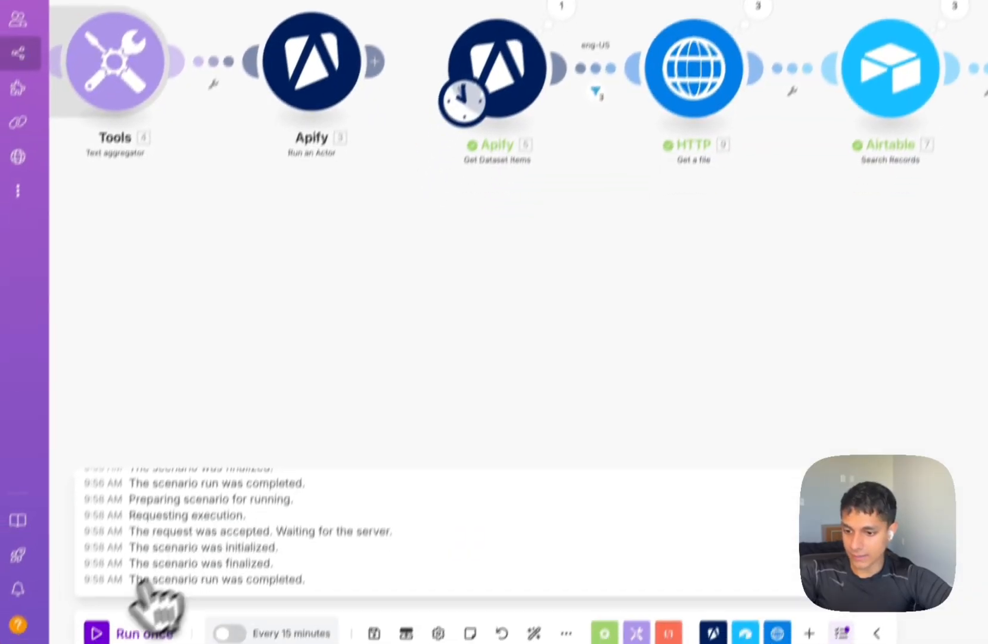
Rerun the Make scenario and confirm the three new rows' Transcript cells hold full WEBVTT text.
click(98, 629)
drag(734, 336, 456, 325)
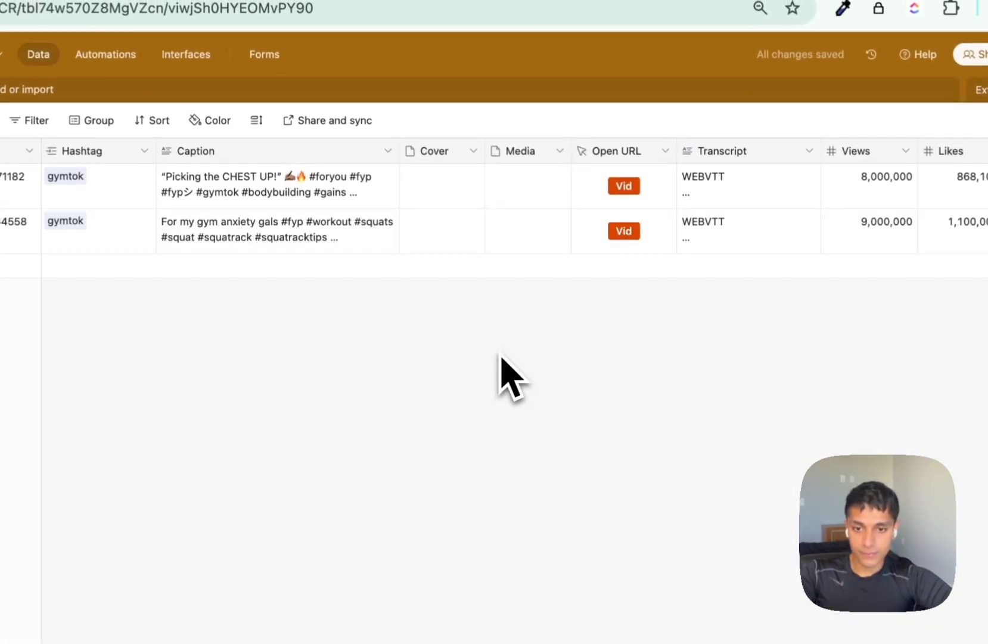
click(745, 223)
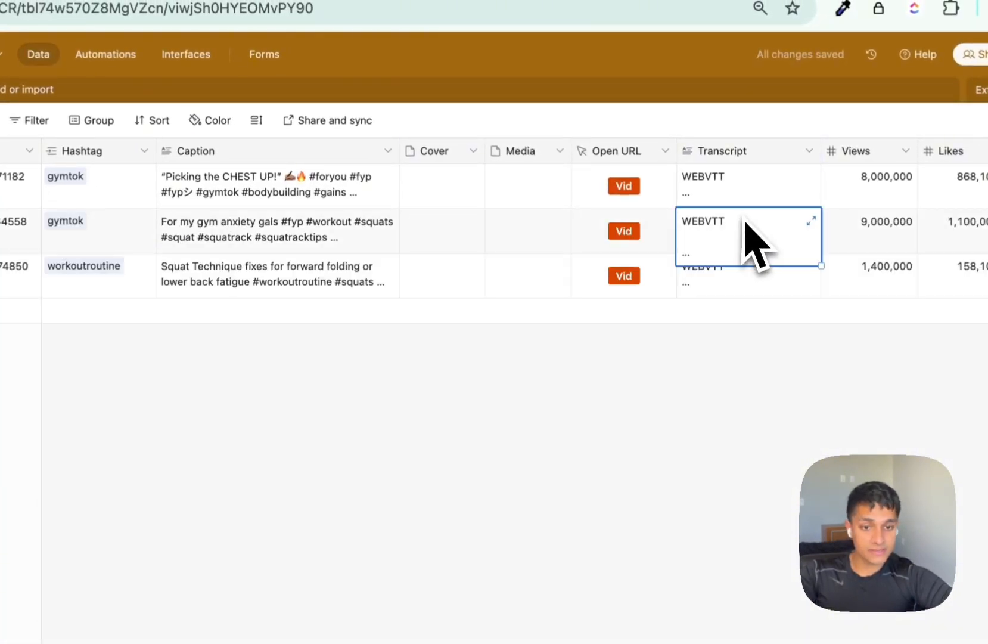
click(812, 221)
scroll(477, 364, down, 1)
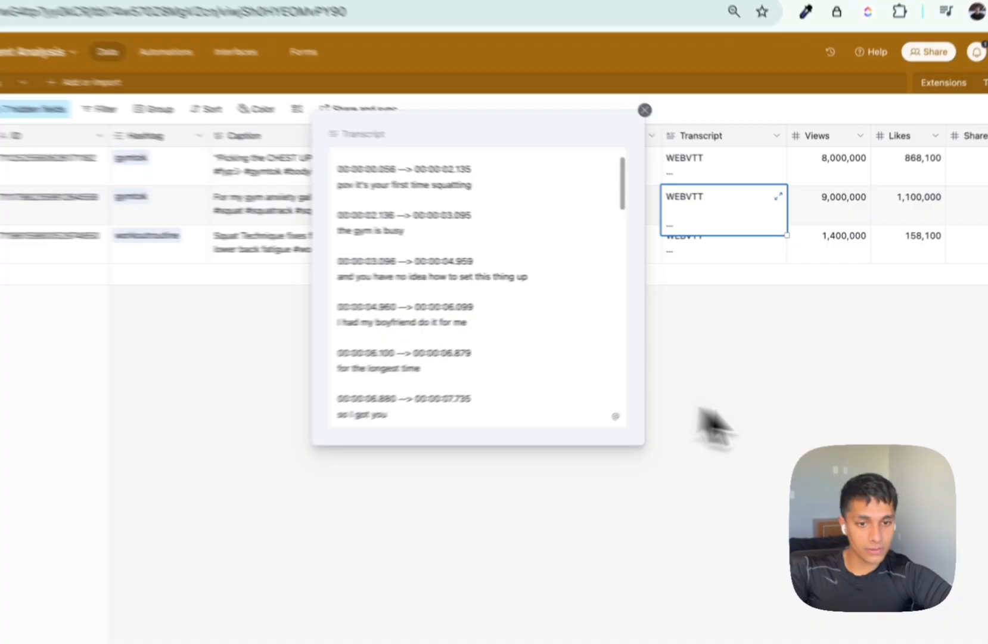
click(748, 393)
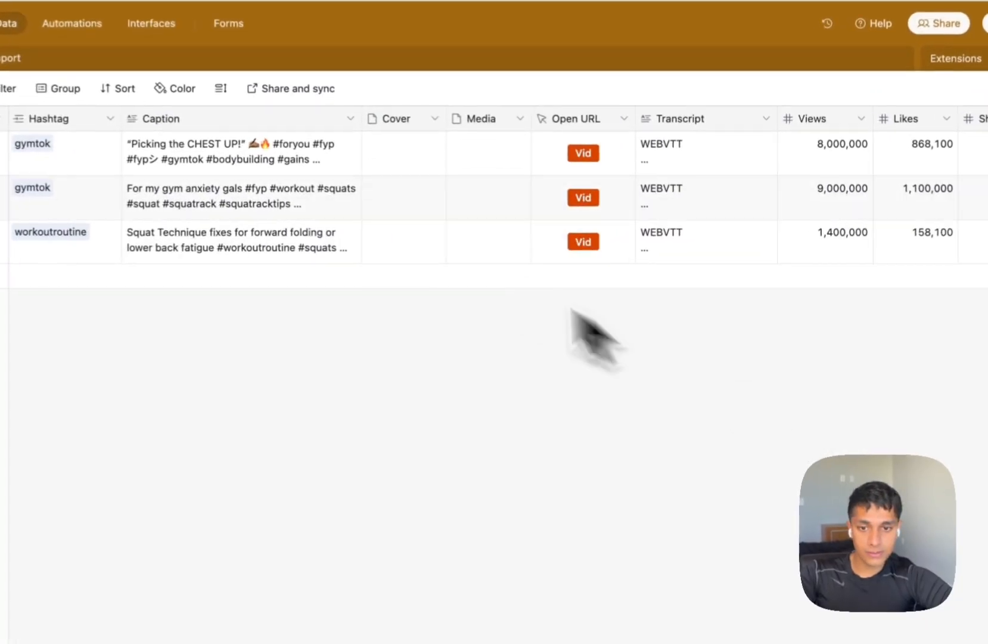
click(544, 190)
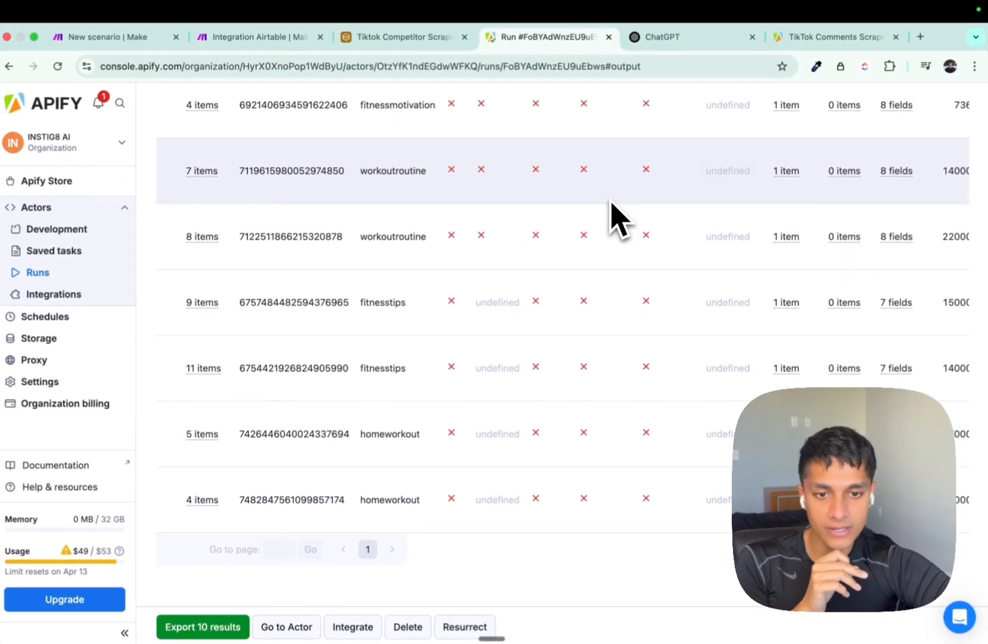
In the Apify output, select the first video's api.apify.com media URL from the Media Urls column.
scroll(650, 257, right, 2)
scroll(656, 262, up, 6)
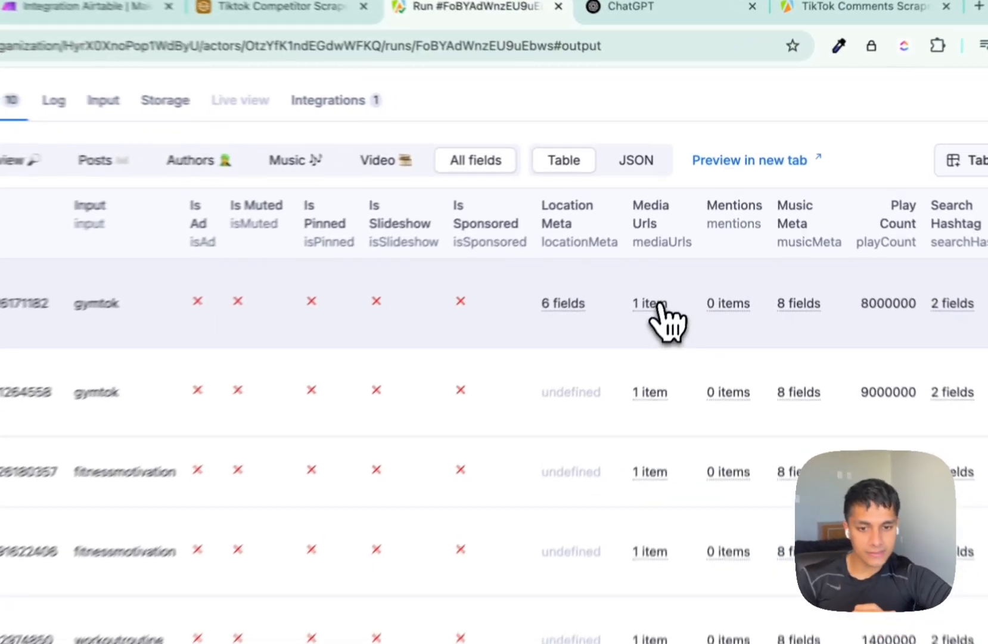
click(677, 258)
triple_click(638, 200)
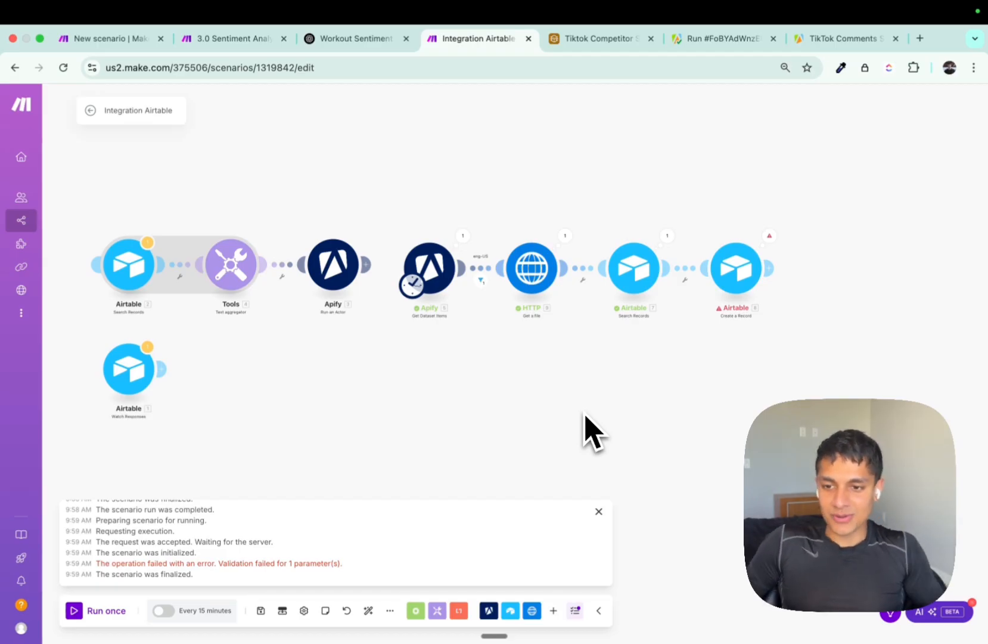
In Create a Record, switch the Cover field off Map mode and add a file item.
click(733, 286)
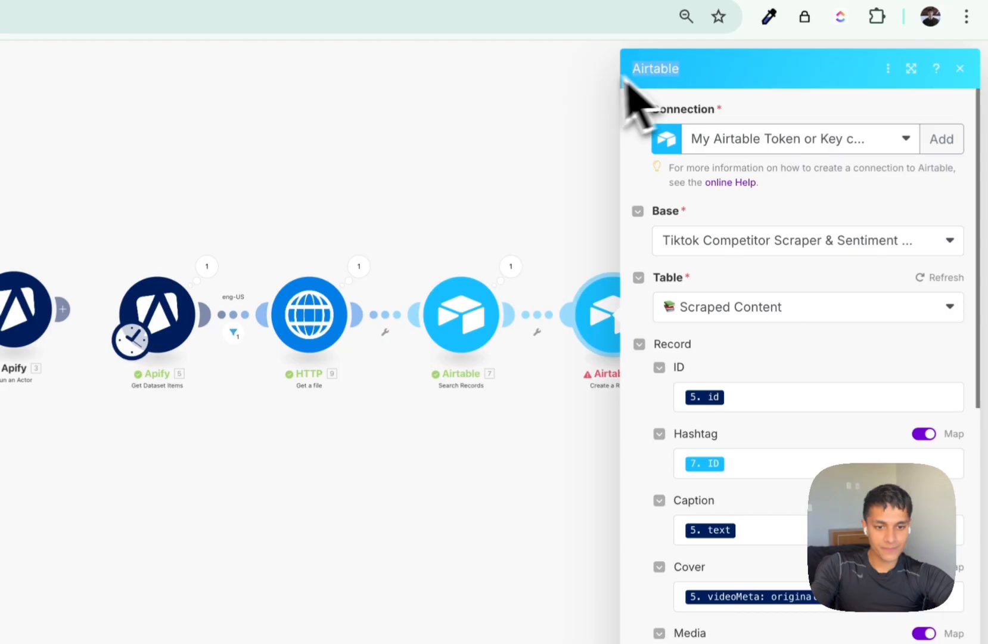
scroll(851, 452, down, 3)
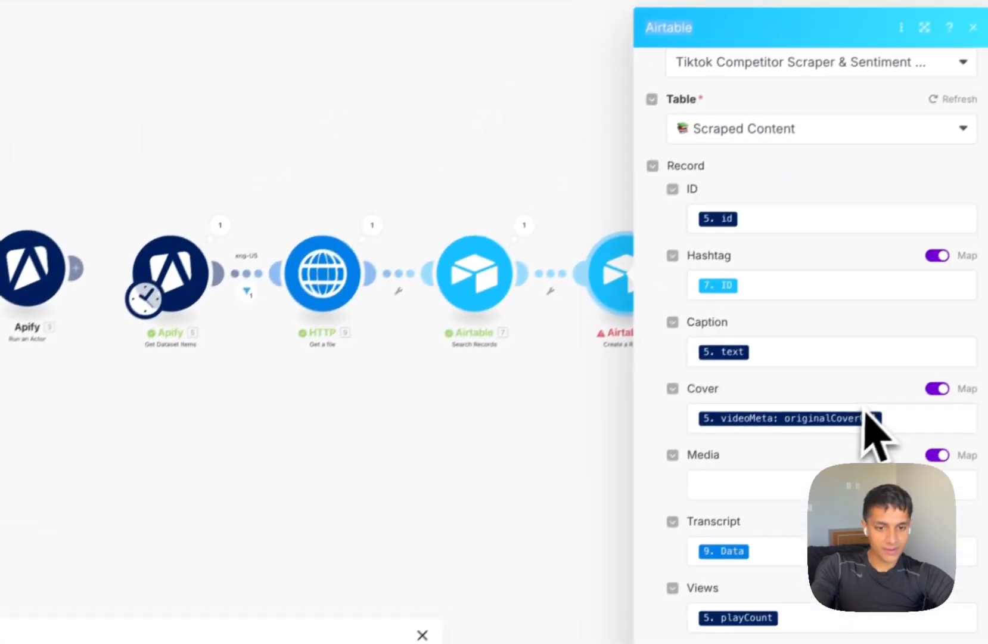
scroll(873, 429, down, 3)
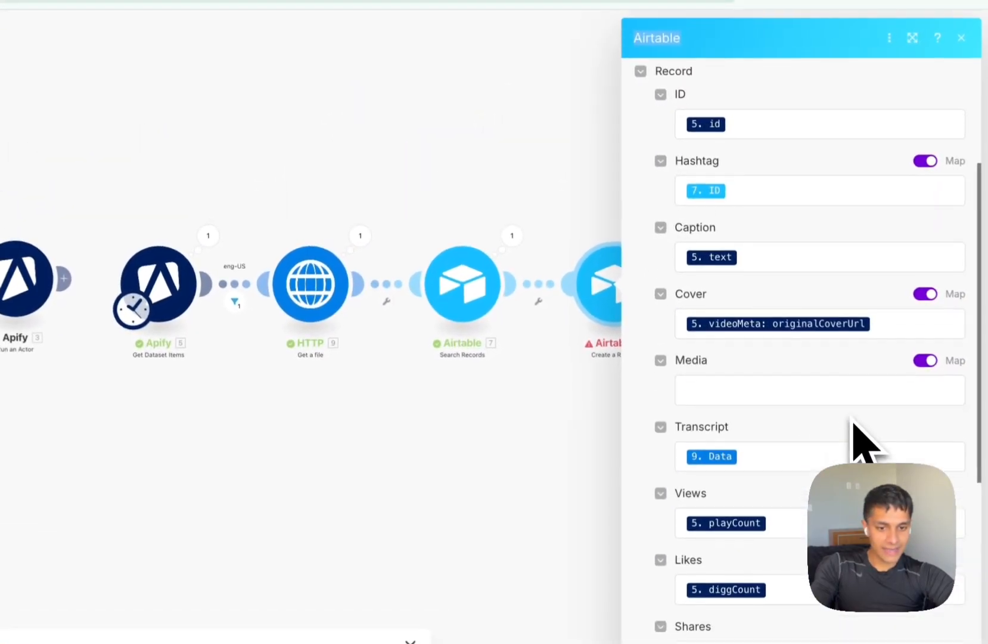
click(907, 280)
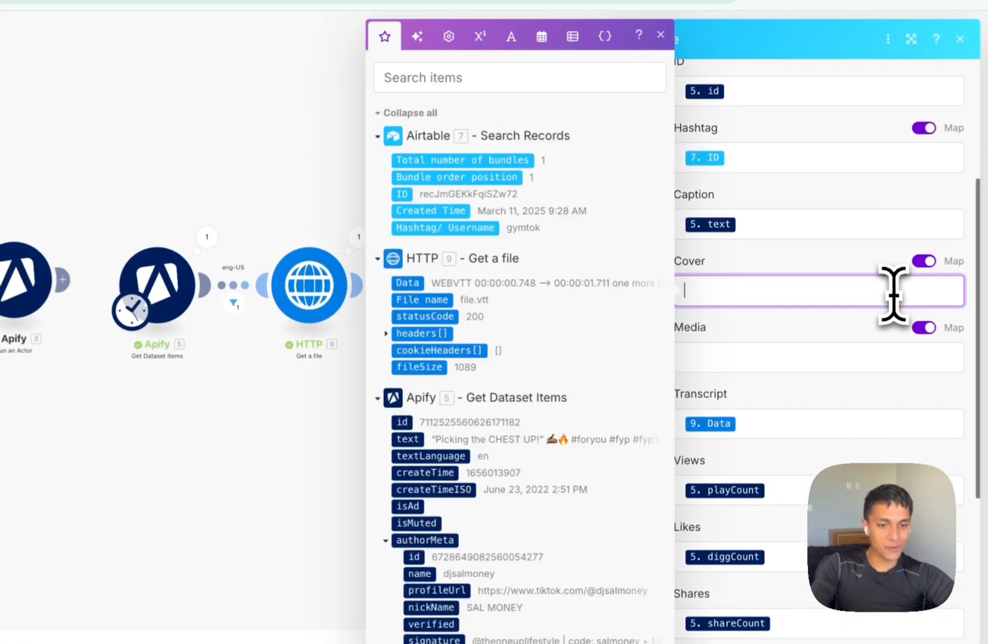
click(926, 261)
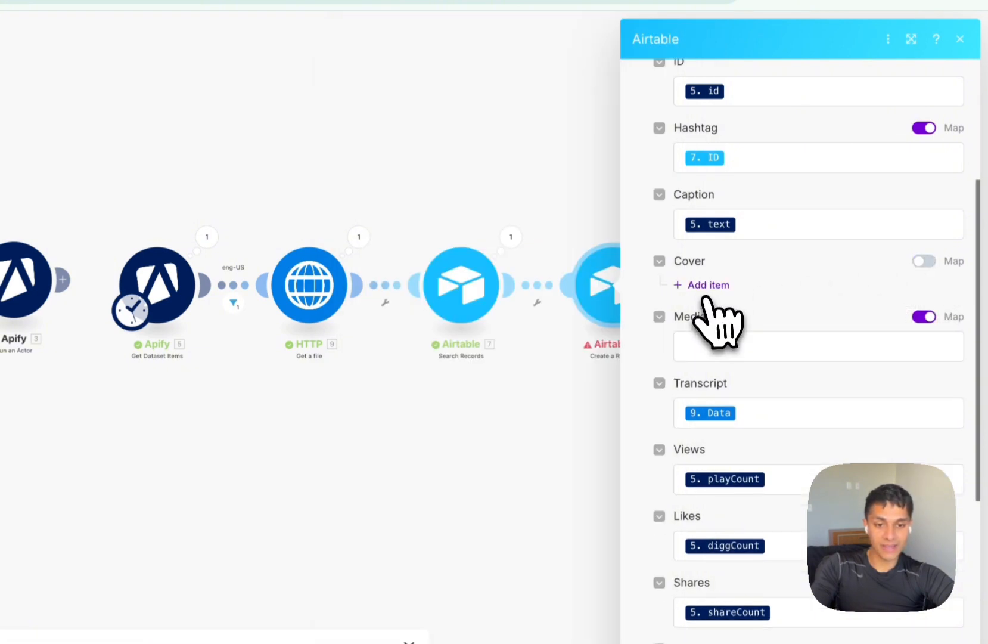
click(706, 286)
click(754, 329)
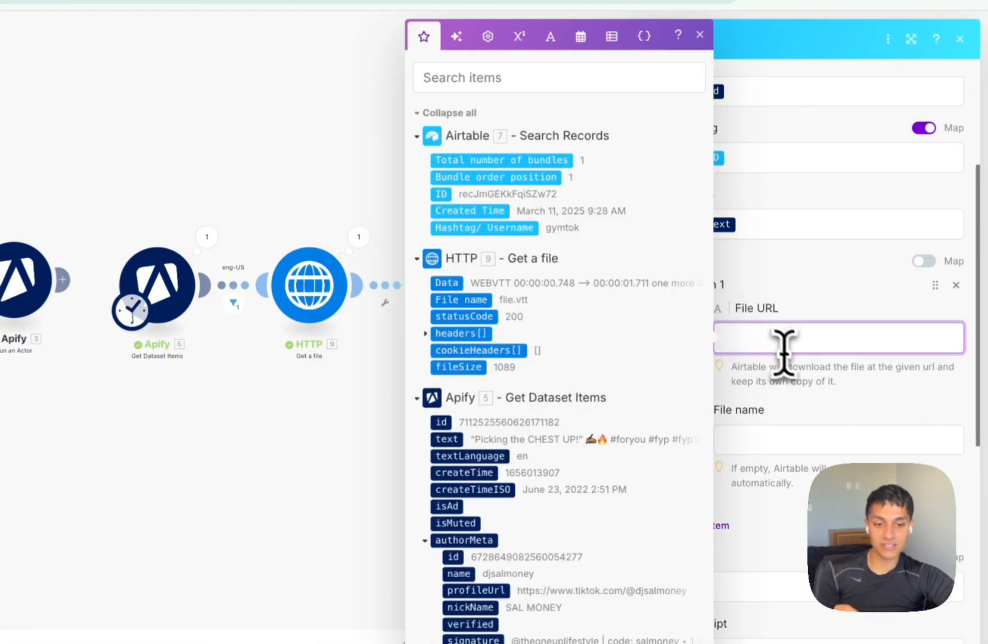
click(785, 381)
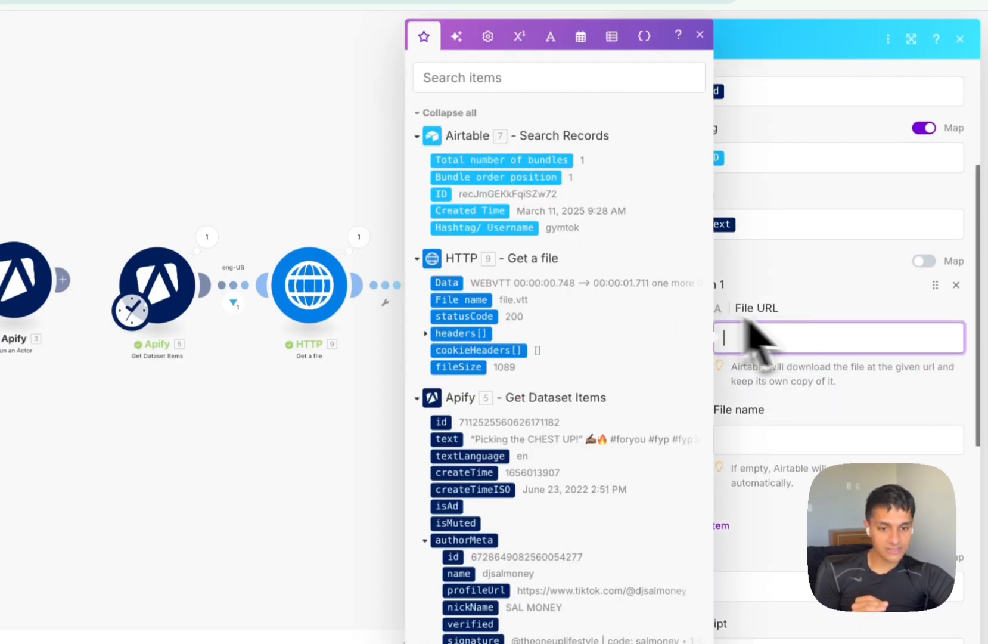
Map the Cover File URL to 5. videoMeta: coverUrl, save, and run the scenario once.
click(819, 311)
click(467, 78)
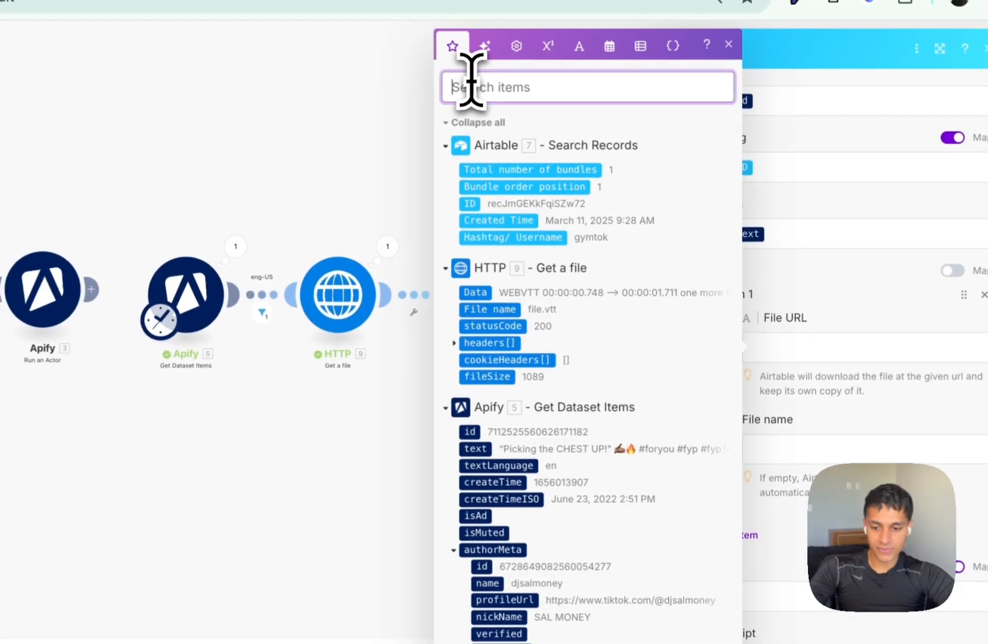
text(cover)
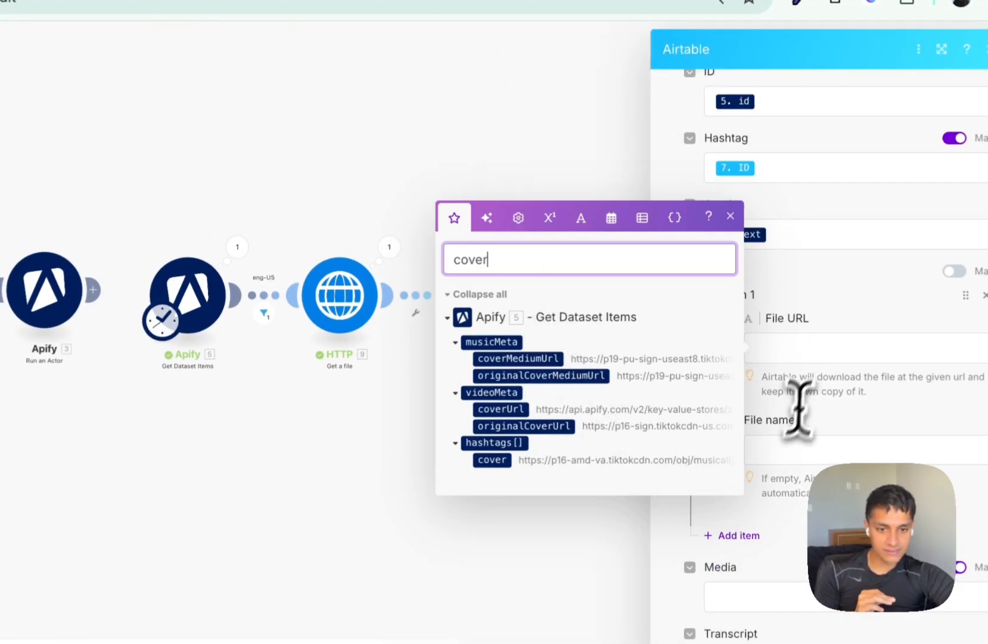
click(809, 347)
click(506, 412)
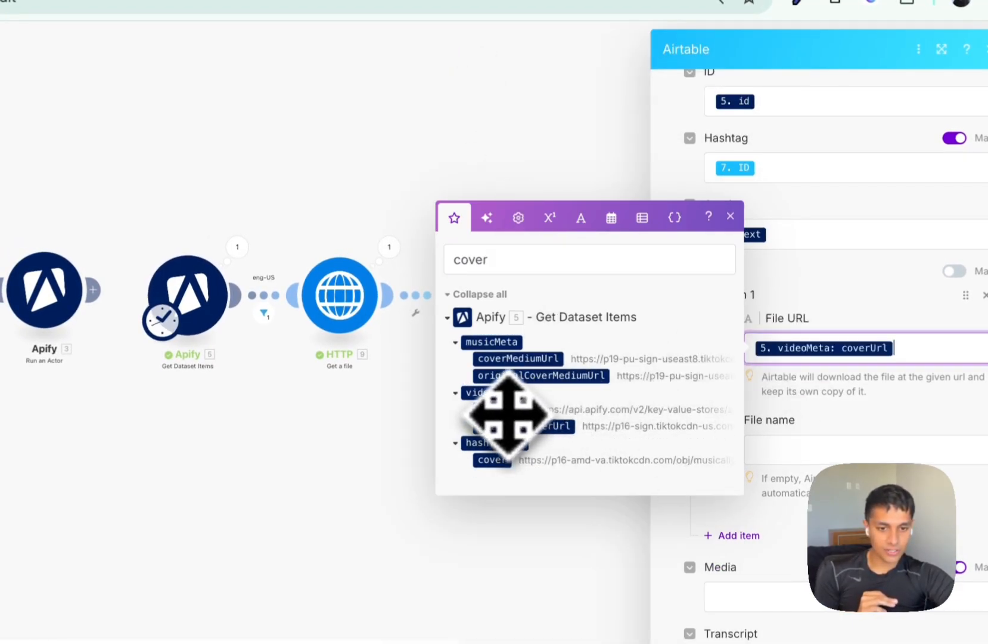
click(951, 624)
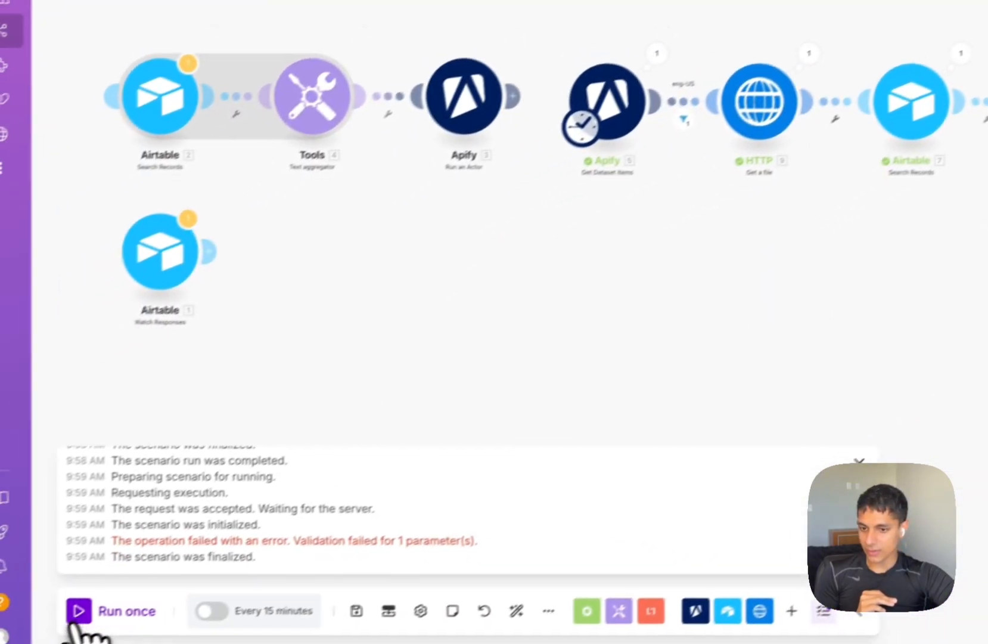
click(77, 614)
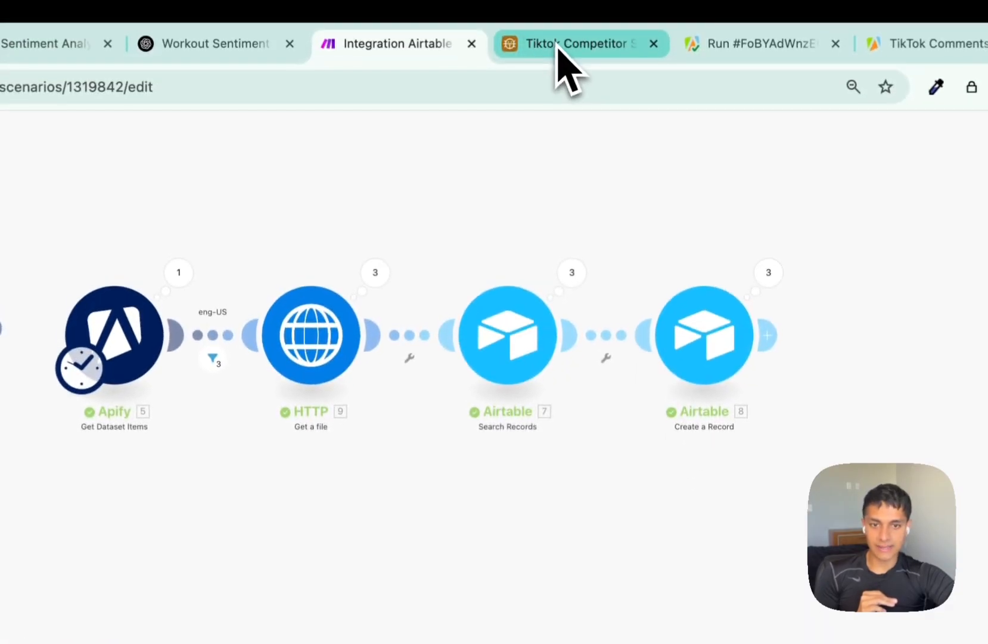
Check the TikTok Competitor table's newest rows show cover thumbnails, then return to Make.
click(561, 62)
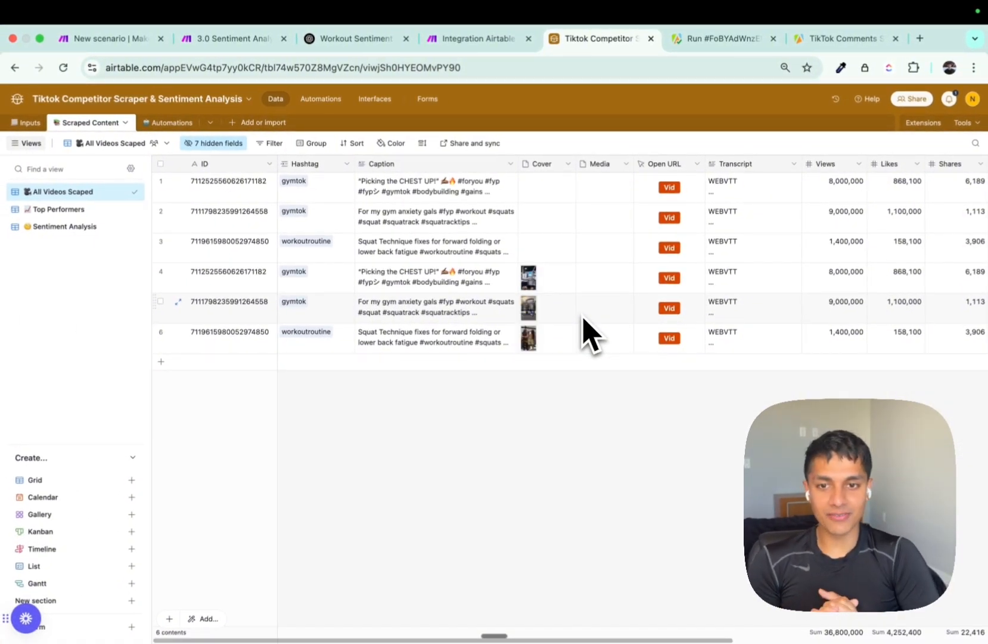
key(ctrl+shift+Tab)
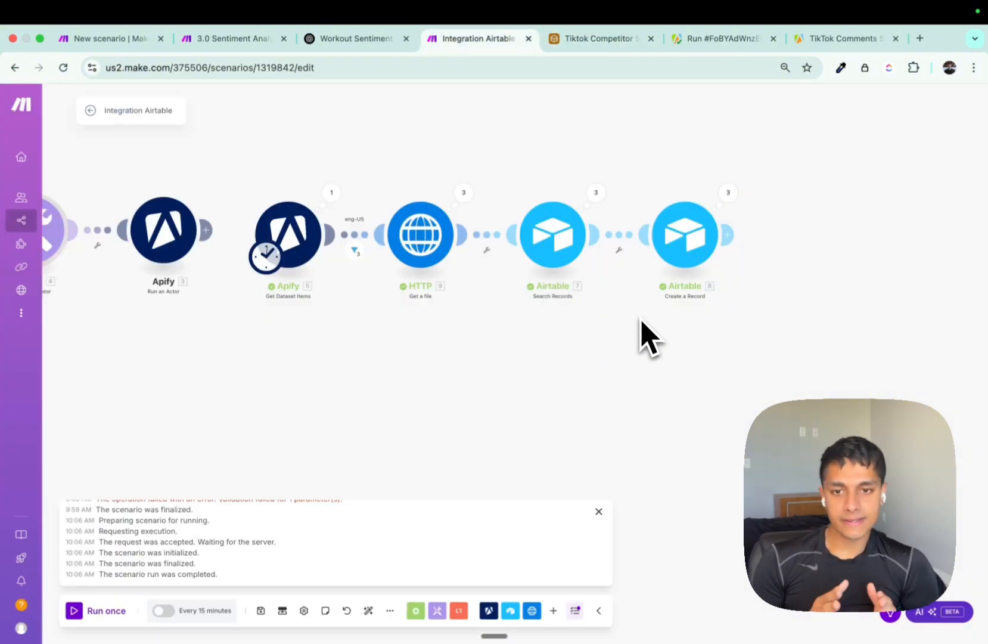
Drag the Airtable Watch Responses trigger up into line just before Search Records.
scroll(641, 321, down, 3)
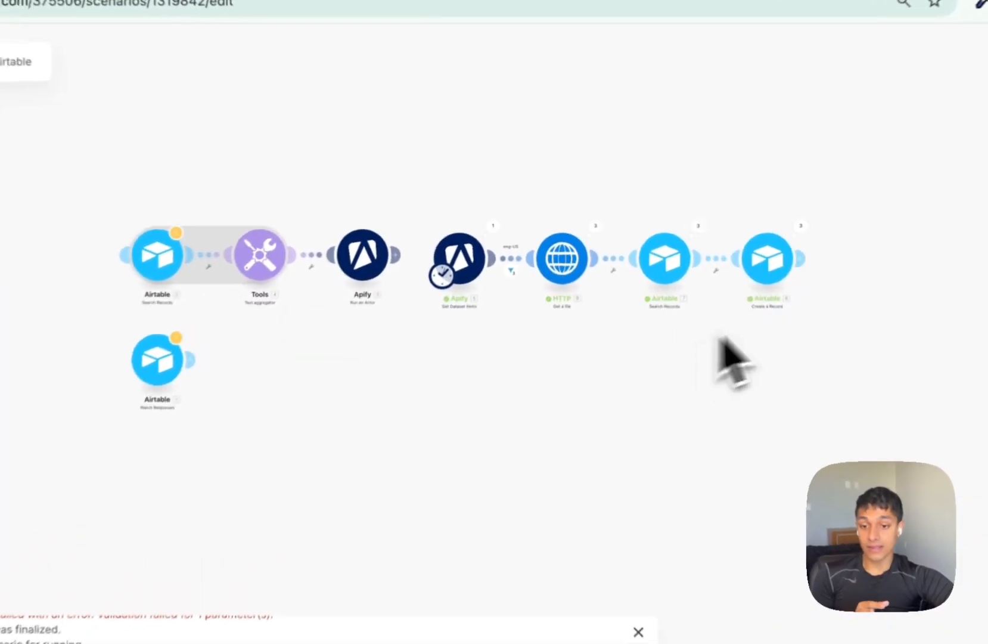
scroll(322, 244, up, 3)
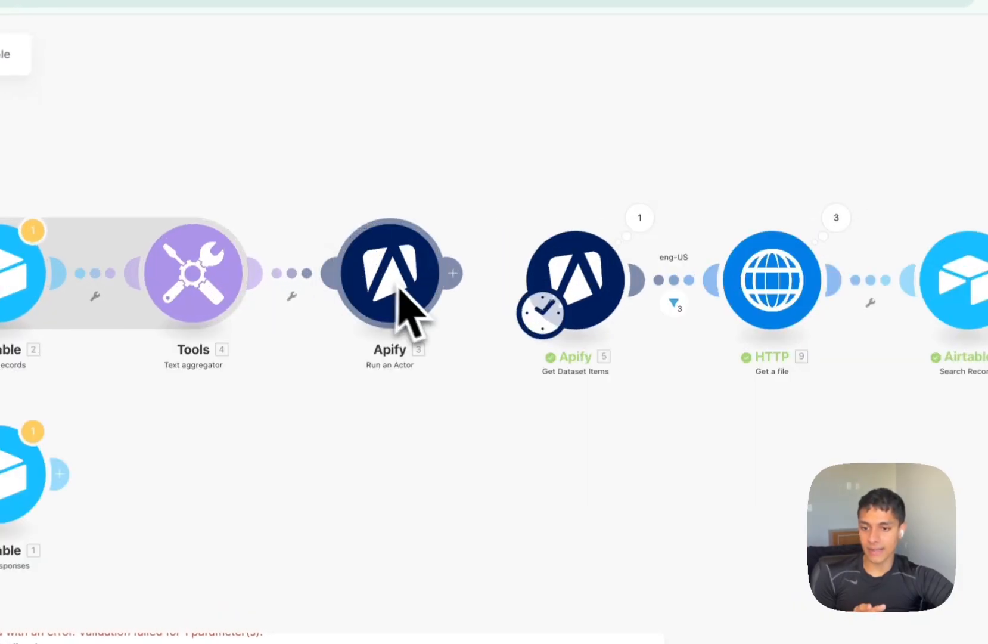
drag(12, 477, 0, 287)
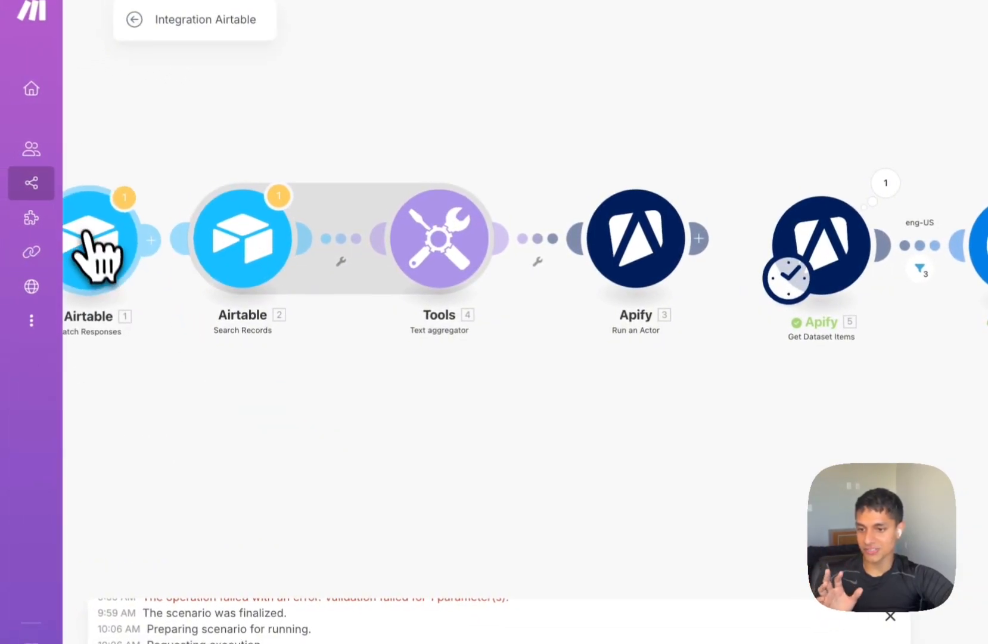
drag(86, 232, 67, 220)
drag(858, 369, 260, 366)
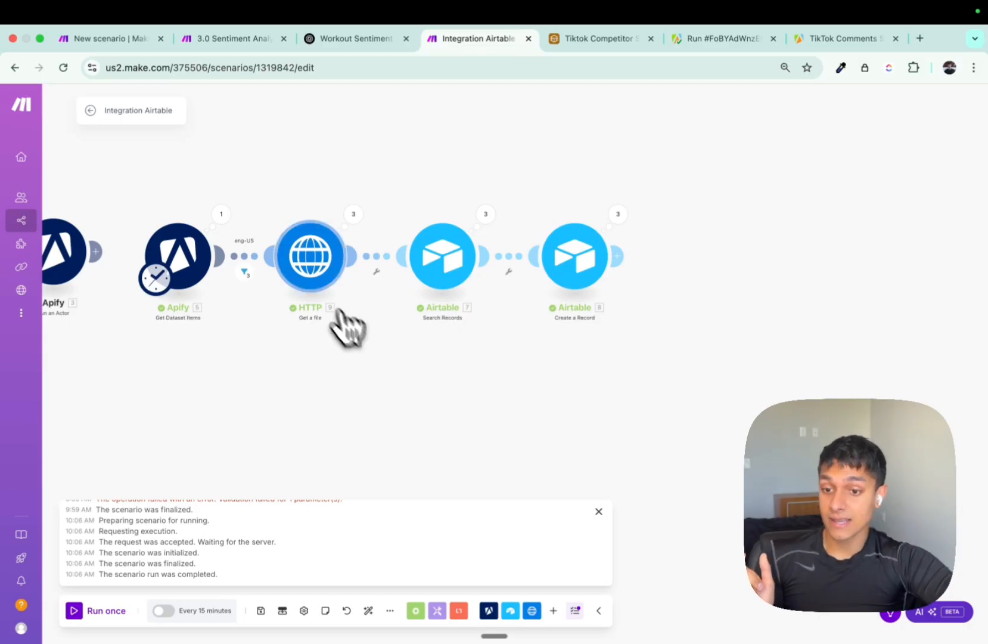
Review the HTTP module settings and the filter between Apify and HTTP.
click(316, 276)
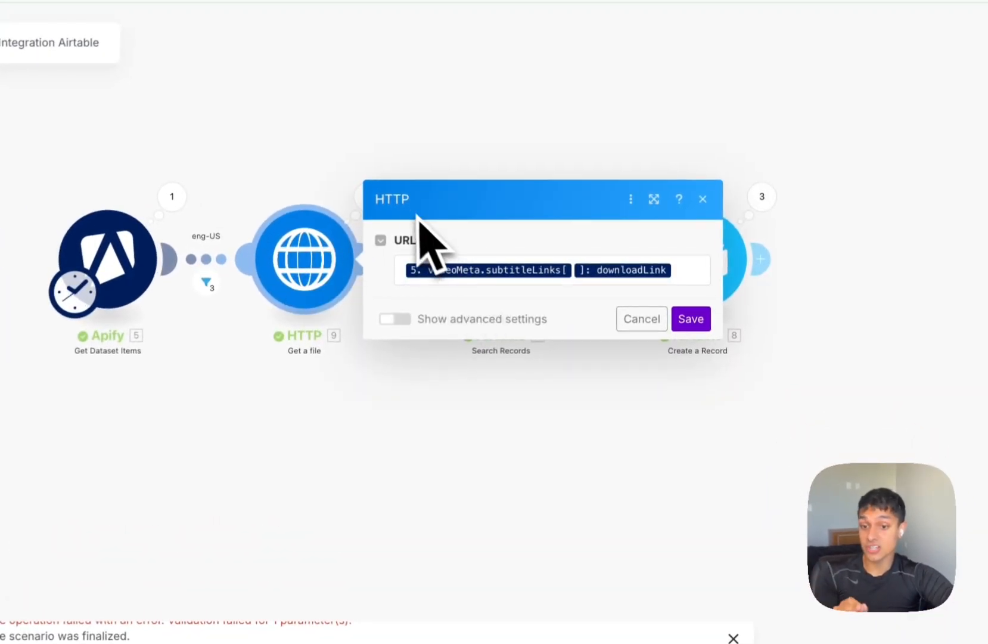
click(256, 348)
click(210, 263)
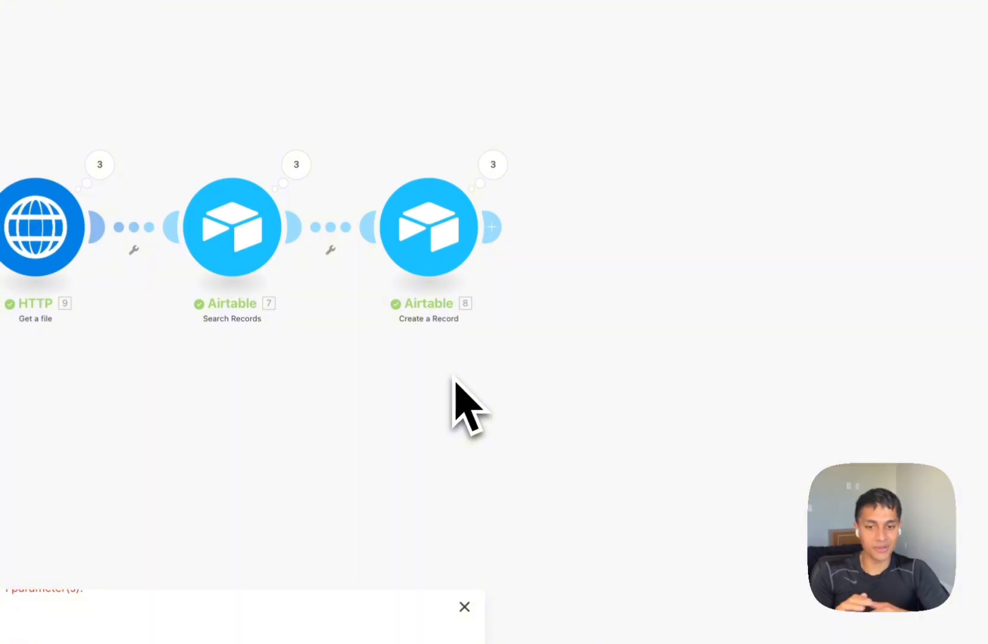
drag(454, 380, 763, 287)
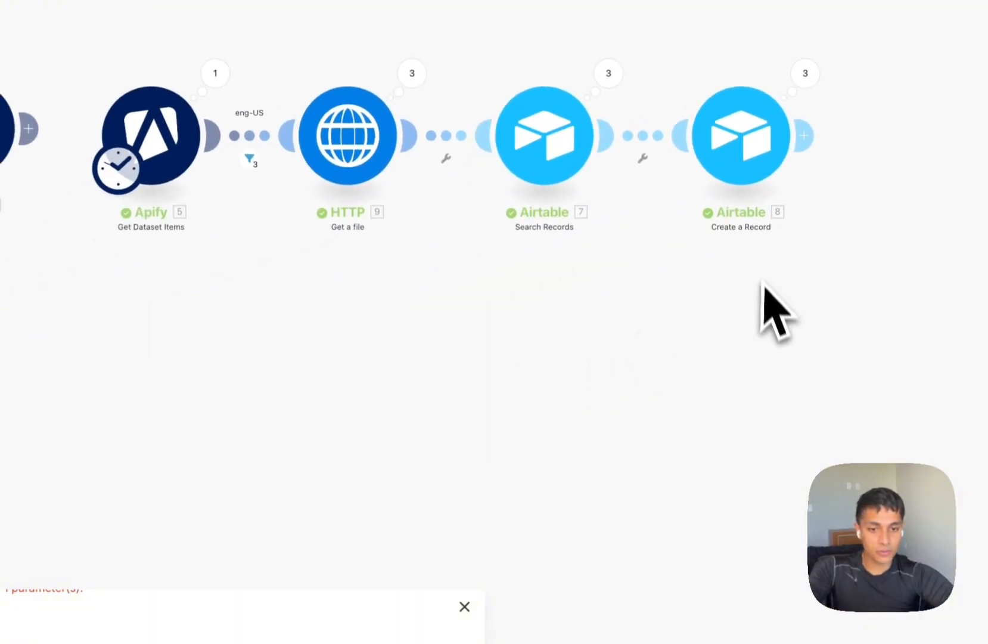
In Create a Record, switch Media off Map mode and add a file item.
click(751, 164)
scroll(490, 386, down, 4)
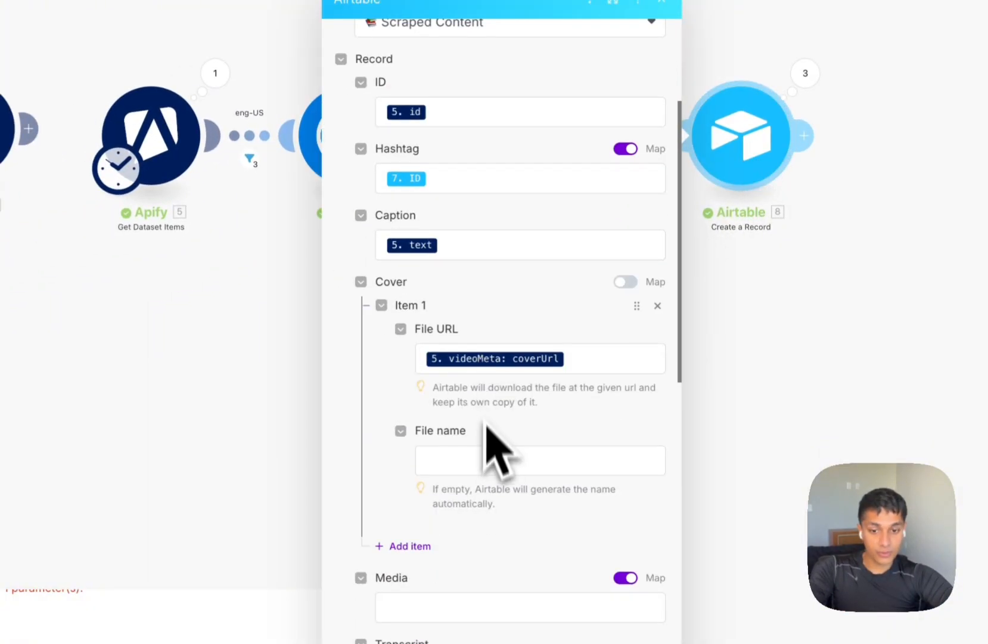
scroll(495, 476, down, 2)
click(625, 477)
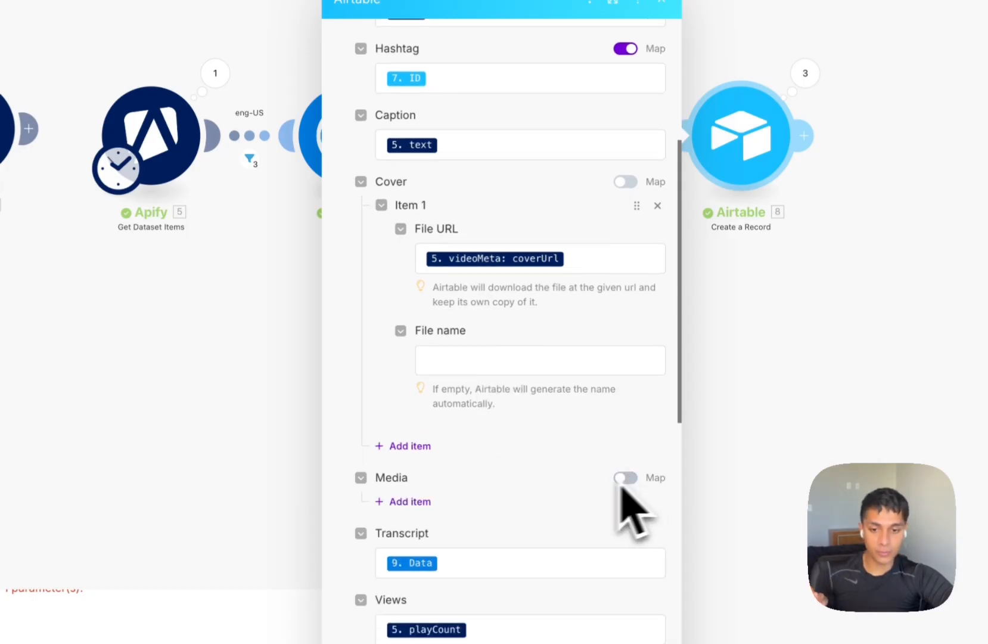
click(425, 502)
click(465, 549)
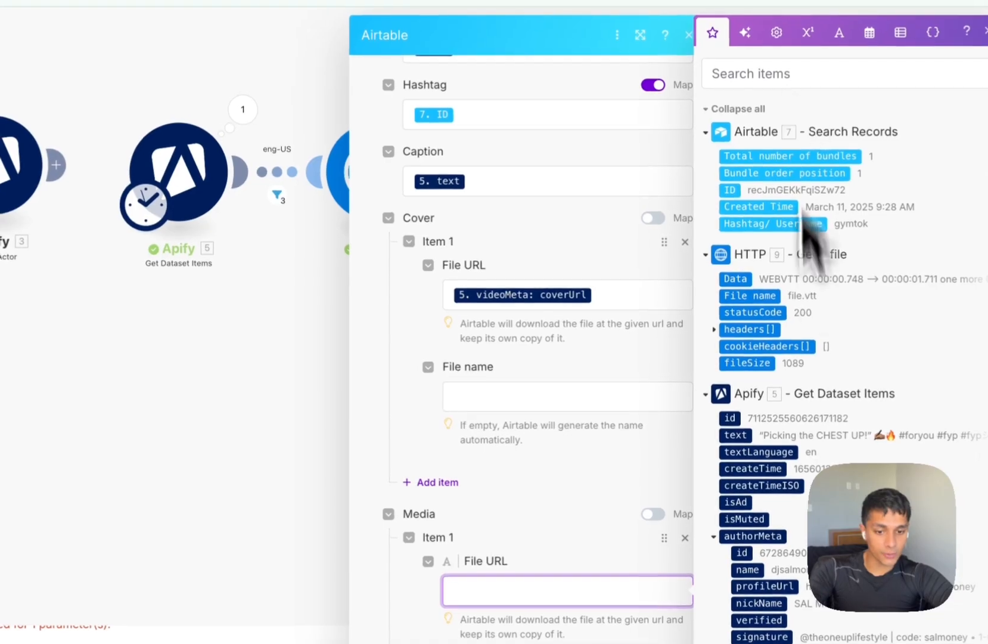
Map the Media File URL to 5. mediaUrls[ ] and save the module.
scroll(792, 399, down, 5)
scroll(822, 436, down, 5)
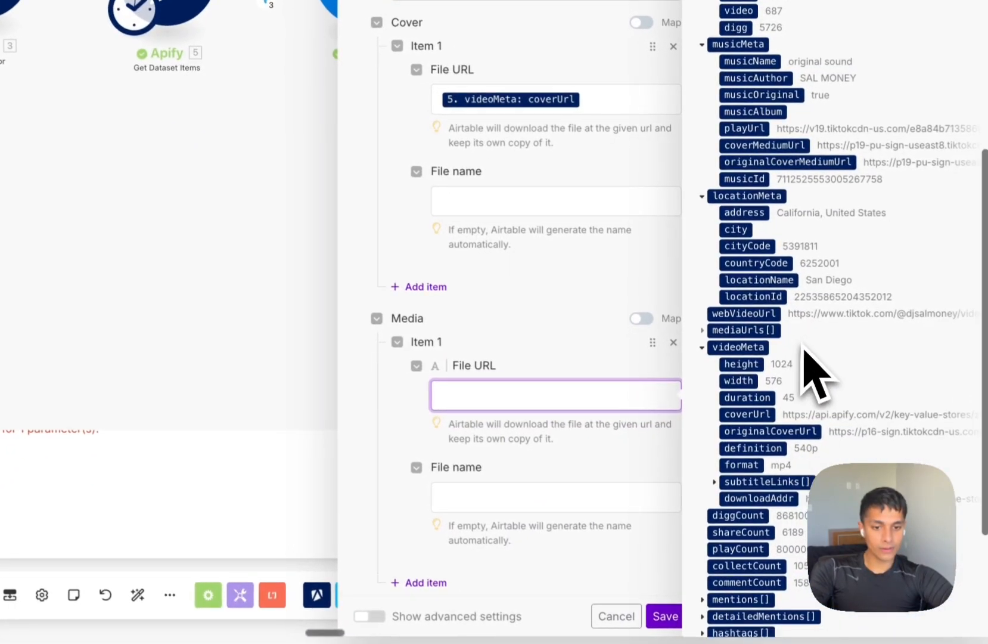
scroll(799, 358, down, 1)
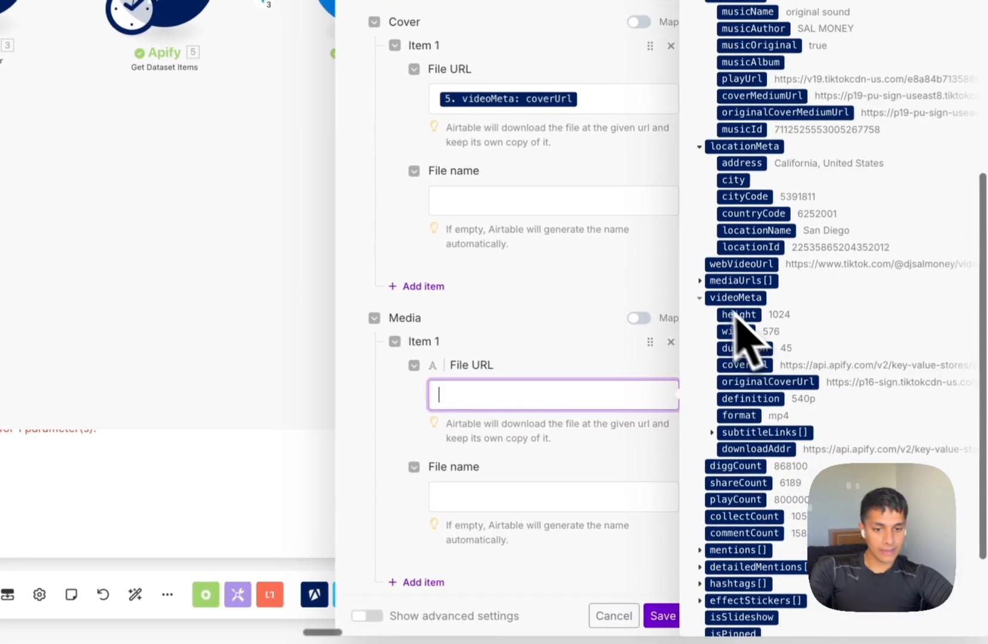
click(700, 281)
click(738, 298)
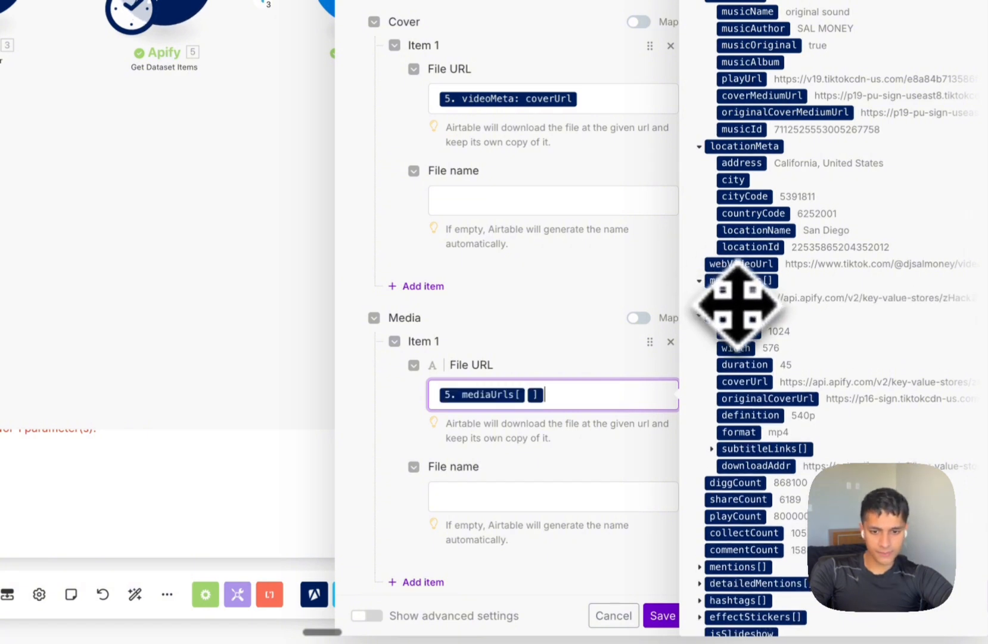
click(595, 455)
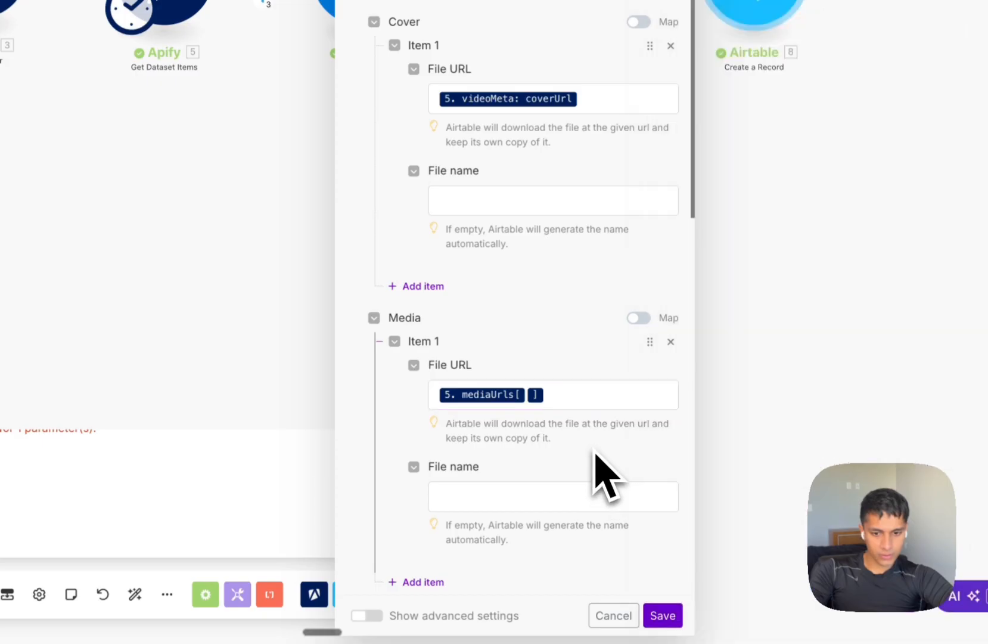
click(656, 614)
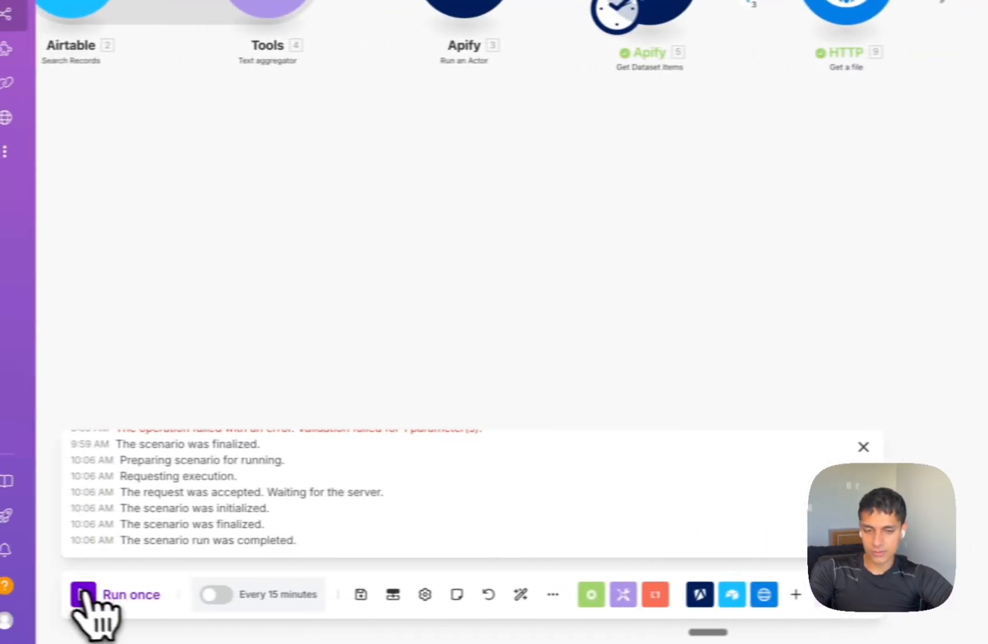
Run the scenario once and play a new row's 45-second Media video in Airtable.
click(84, 594)
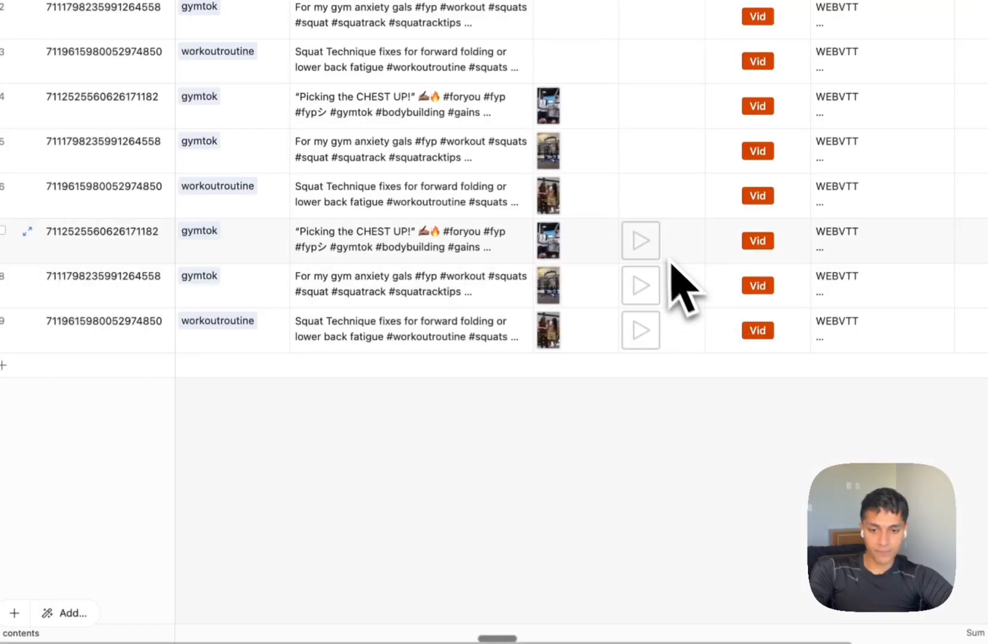
click(642, 241)
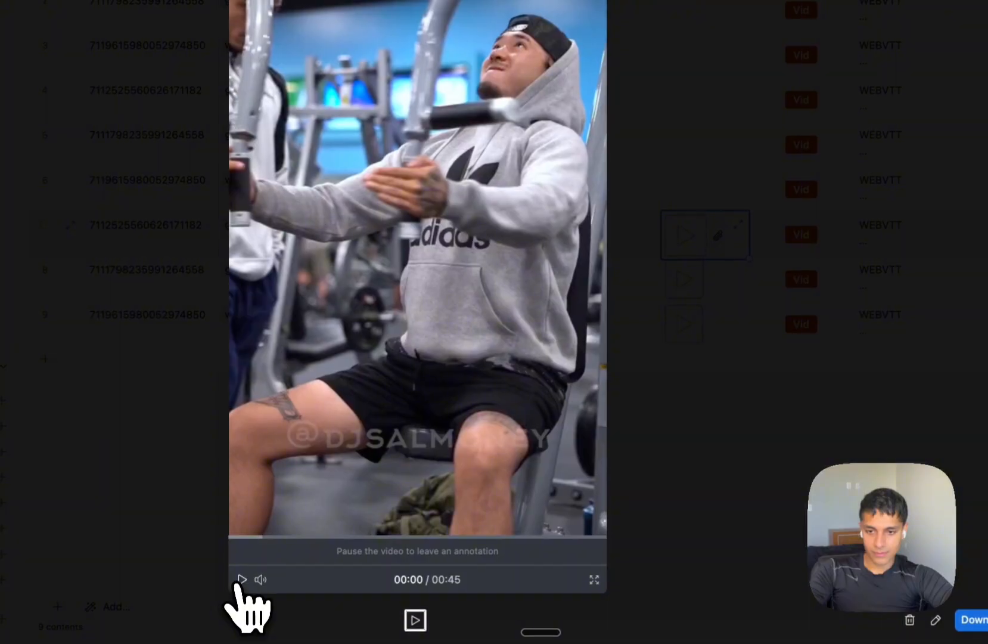
click(242, 582)
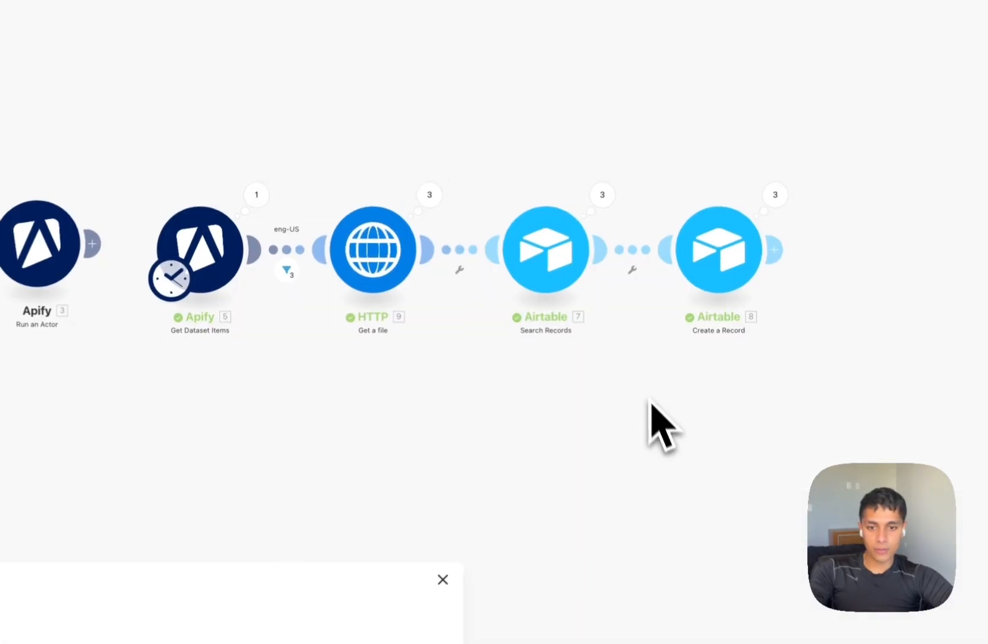
Auto-align the scenario, moving Get Dataset Items below Run an Actor, into one straight row.
drag(653, 423, 838, 390)
drag(756, 386, 782, 384)
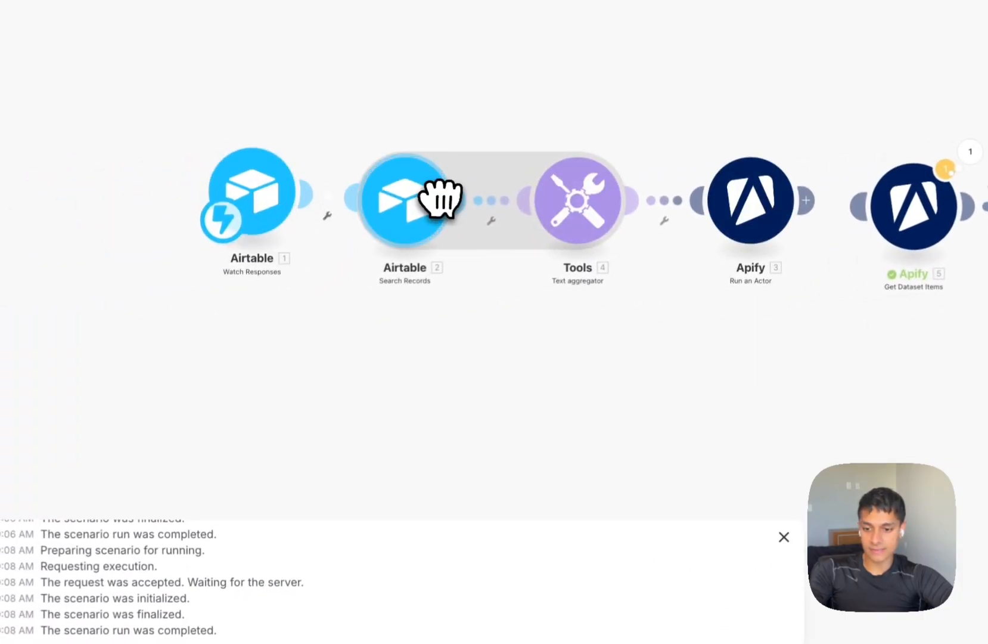
click(390, 617)
drag(743, 456, 445, 218)
scroll(382, 237, down, 3)
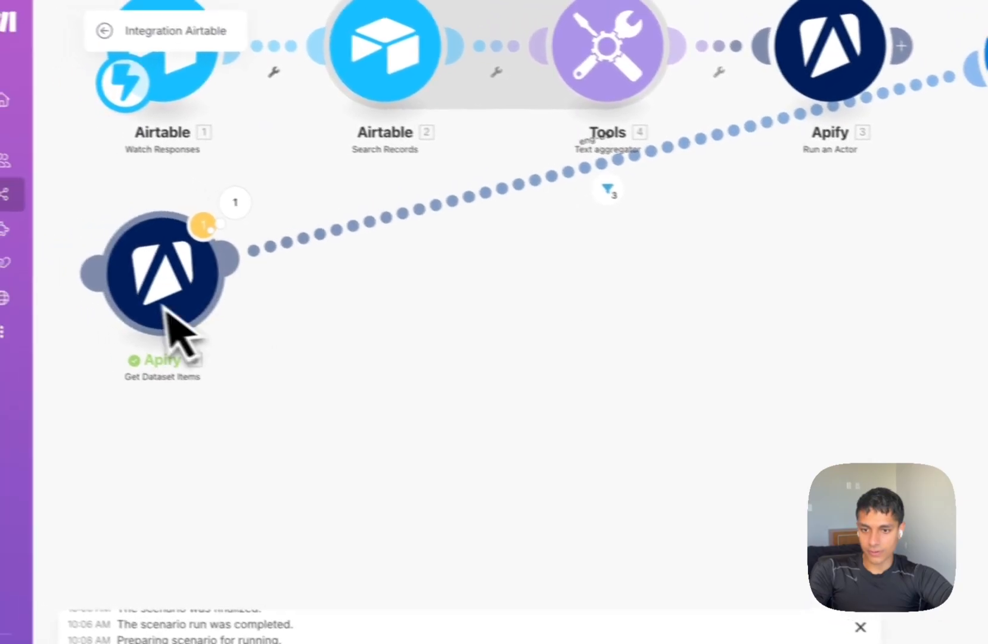
drag(170, 322, 873, 327)
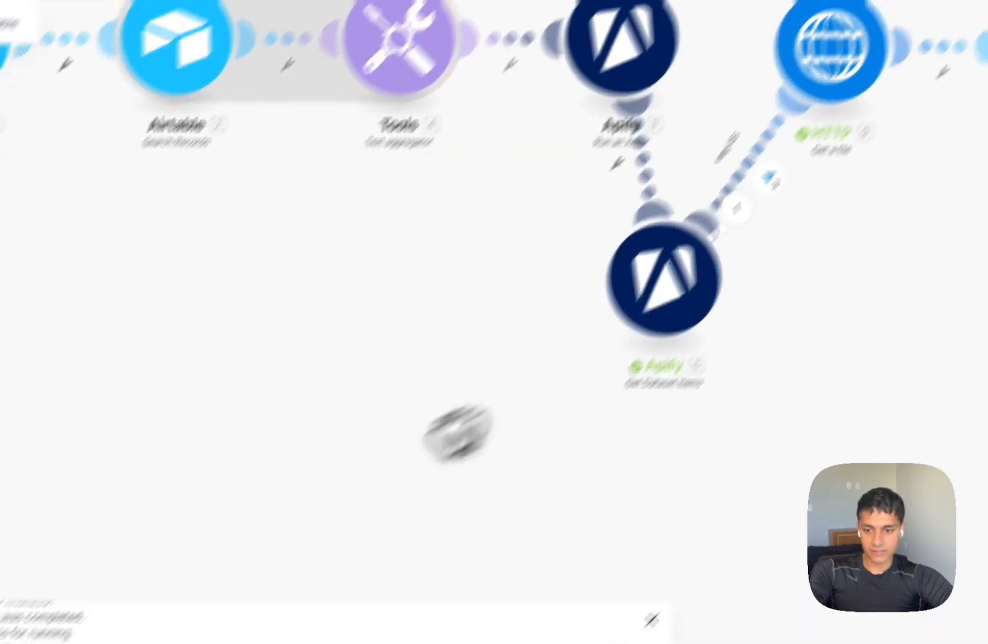
click(470, 607)
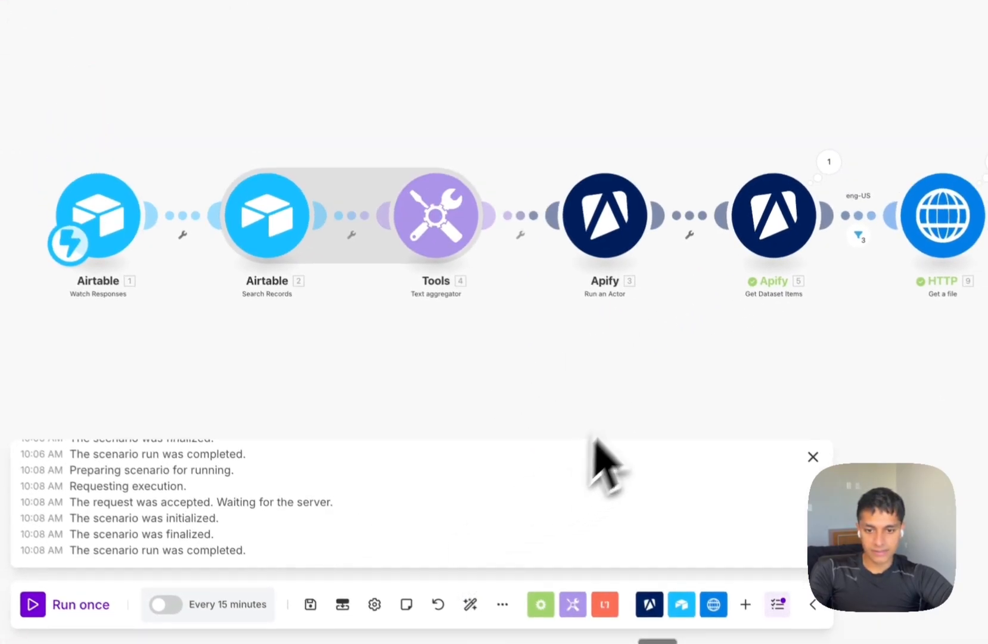
scroll(657, 397, down, 3)
drag(658, 397, 624, 227)
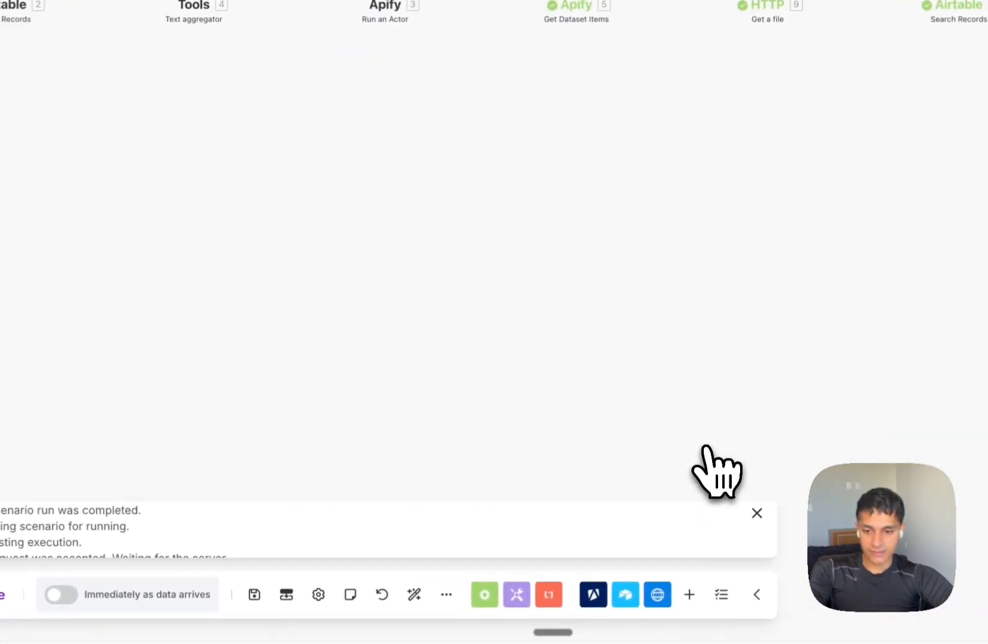
Close the run log and switch the scenario on to run immediately as data arrives.
click(757, 512)
click(62, 595)
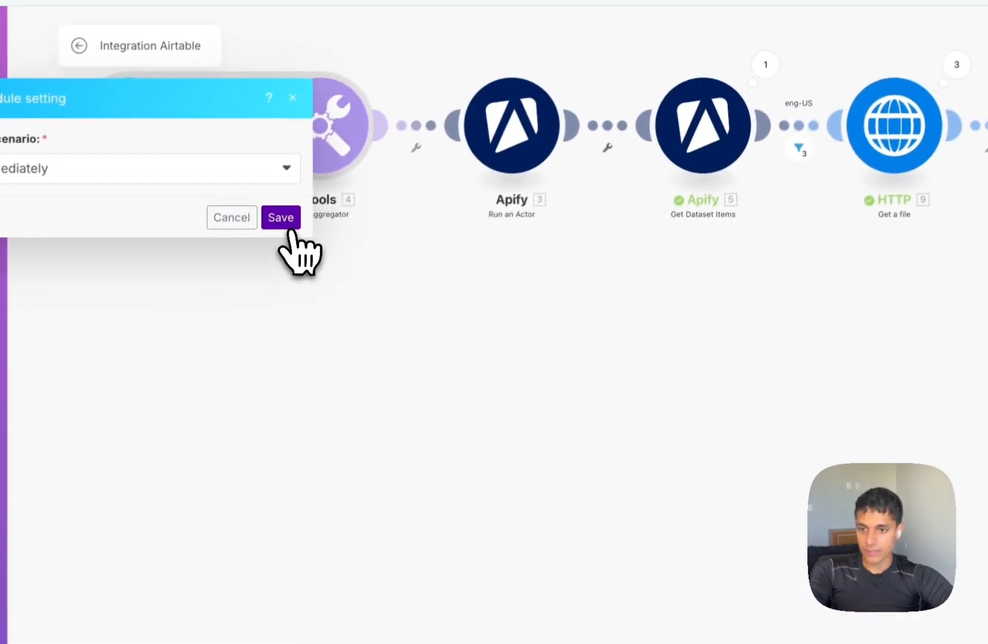
click(288, 227)
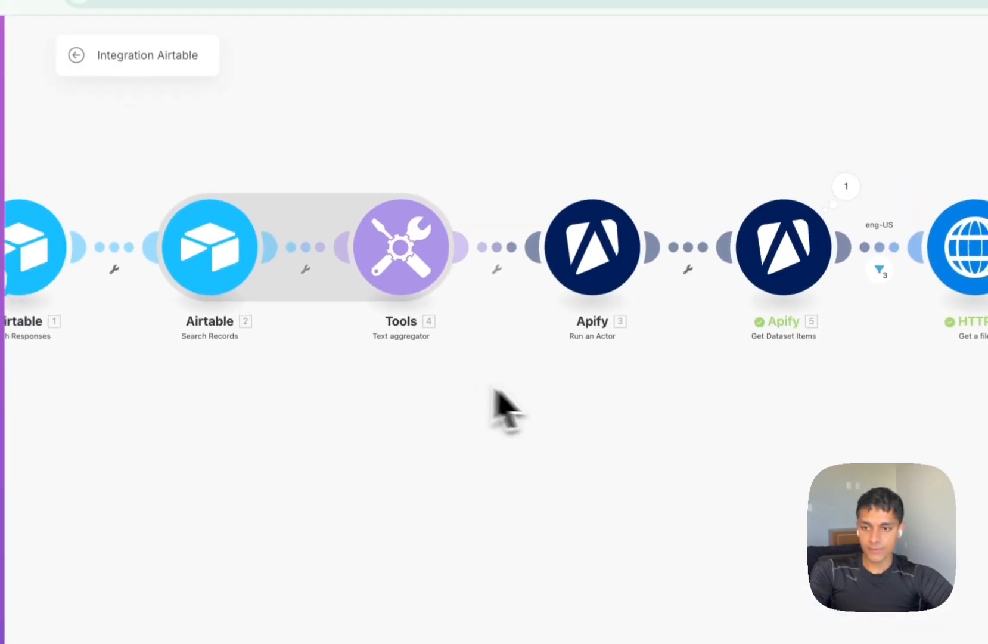
scroll(514, 385, down, 2)
drag(513, 387, 551, 386)
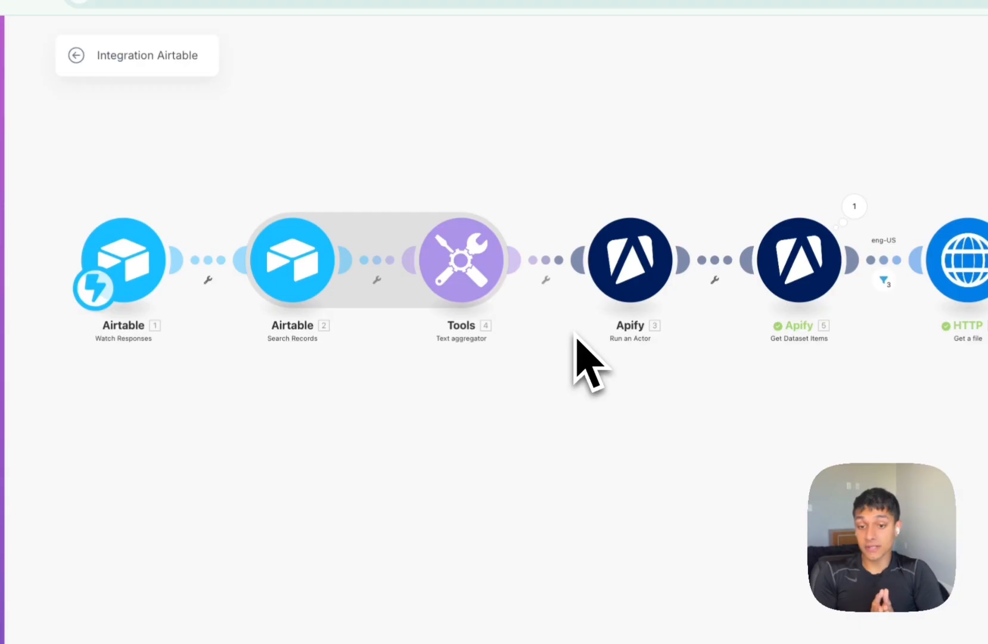
Map the run's defaultDatasetId into the Get Dataset Items Dataset ID field and save.
click(799, 268)
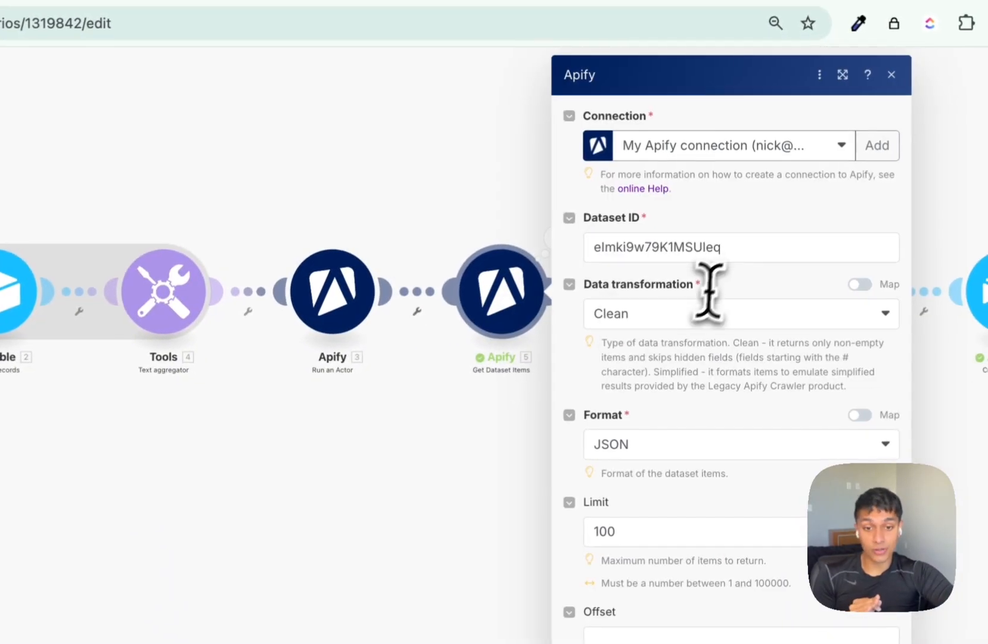
click(745, 247)
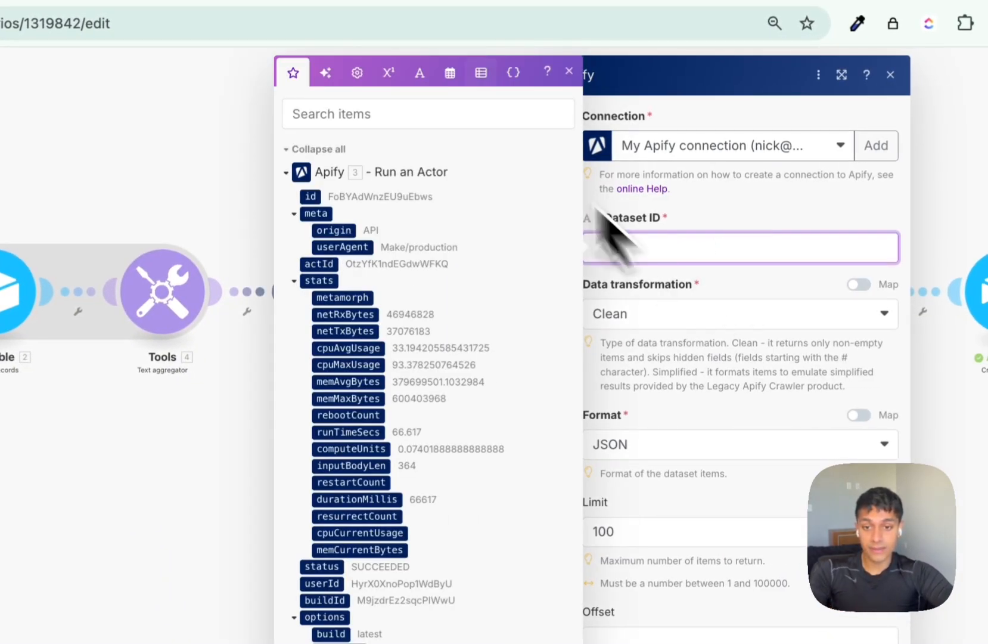
click(432, 114)
text(data)
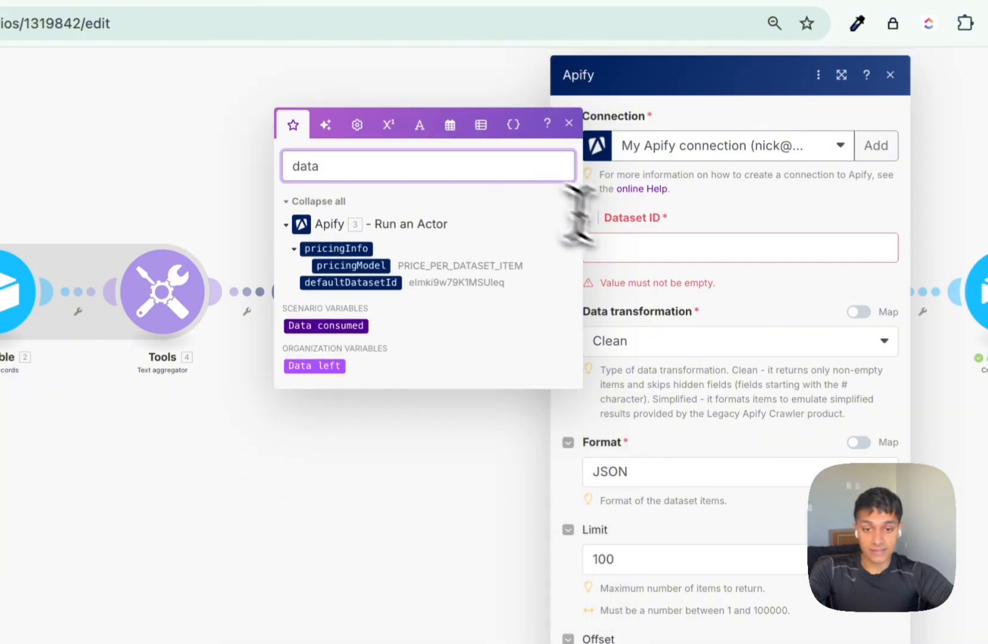
click(602, 248)
click(358, 282)
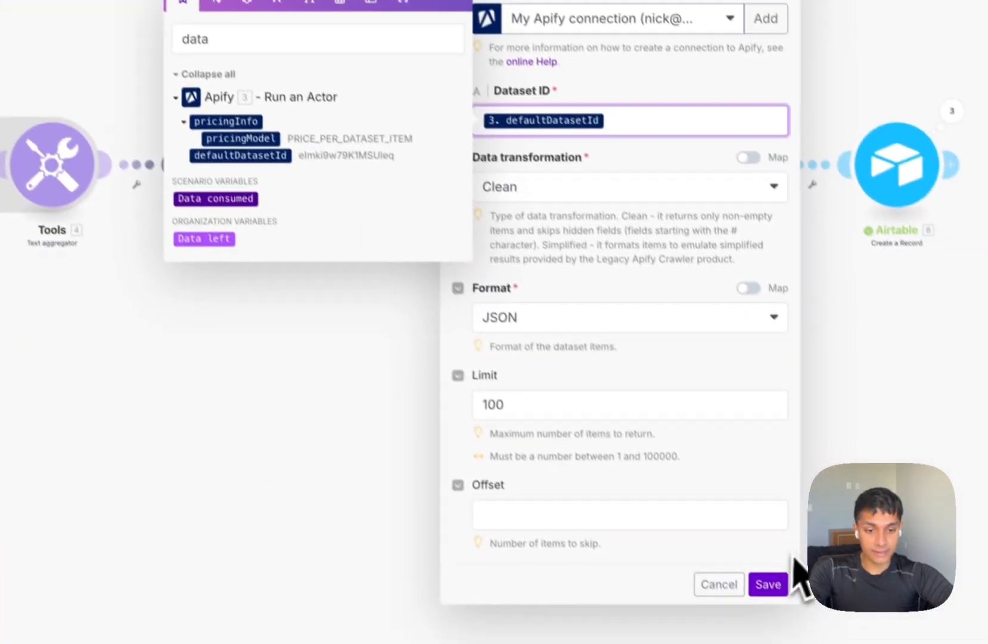
click(768, 584)
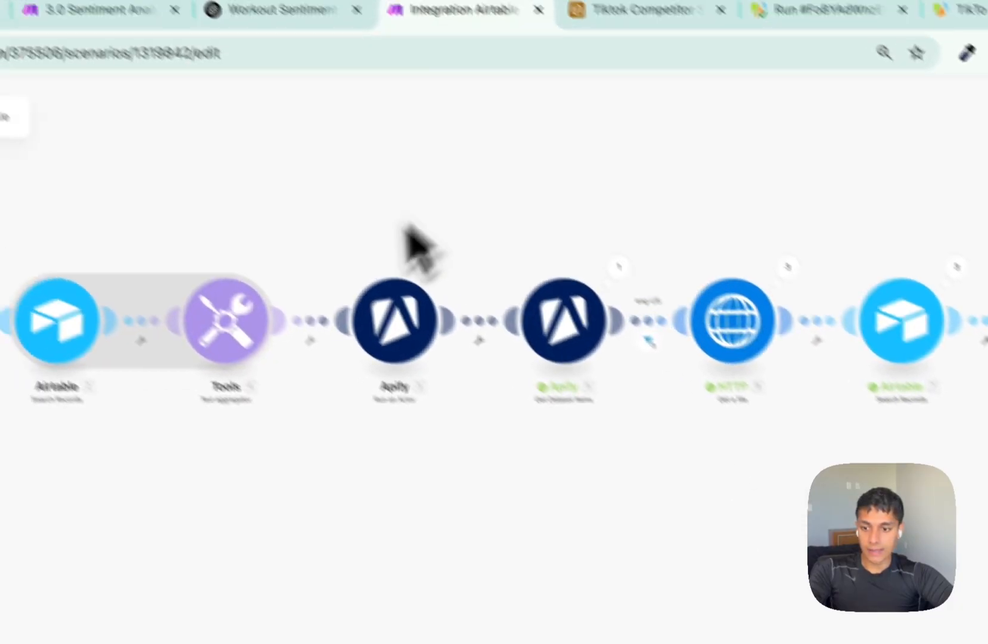
Rename the scenario to 'Tiktok Scraper'.
click(65, 159)
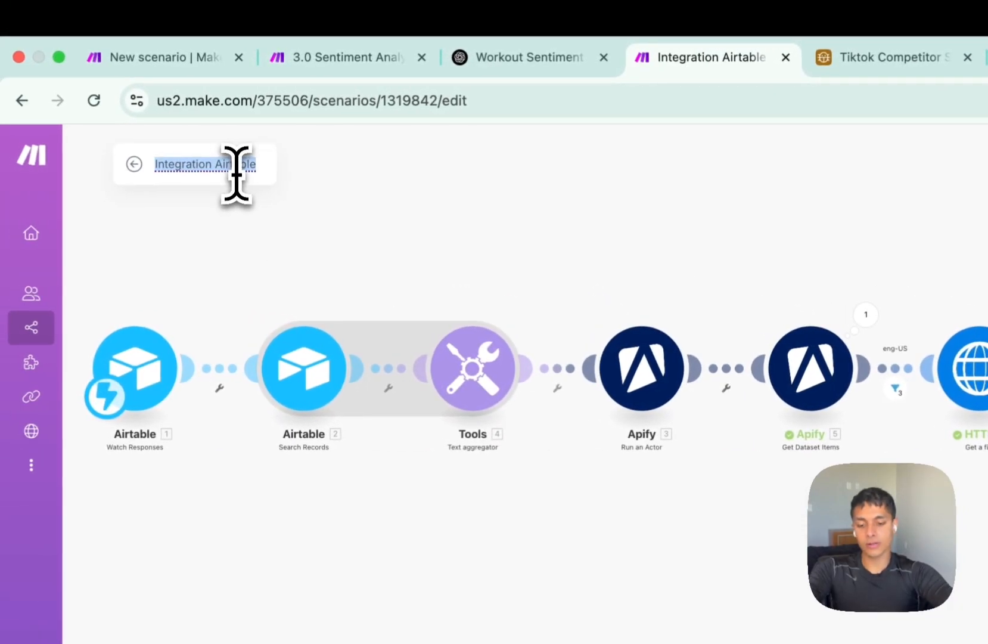
text(Tiktok Scrape)
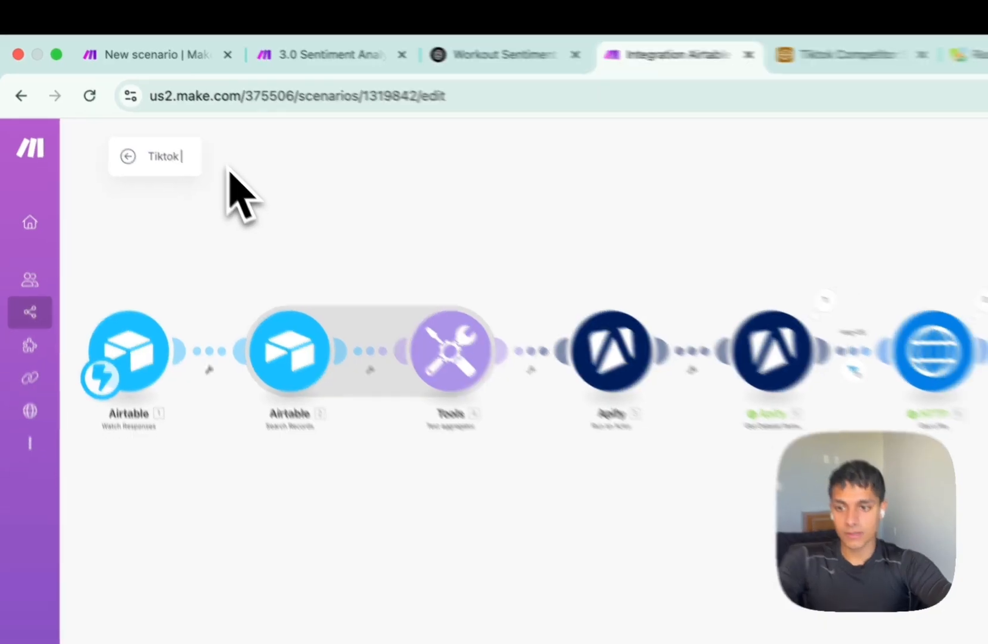
text(r)
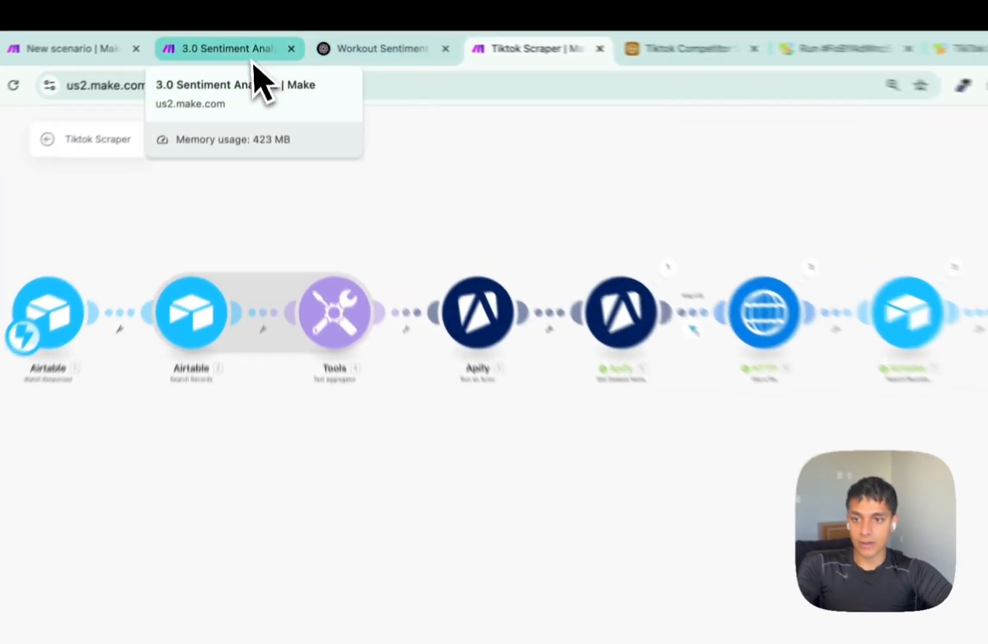
click(250, 39)
click(503, 39)
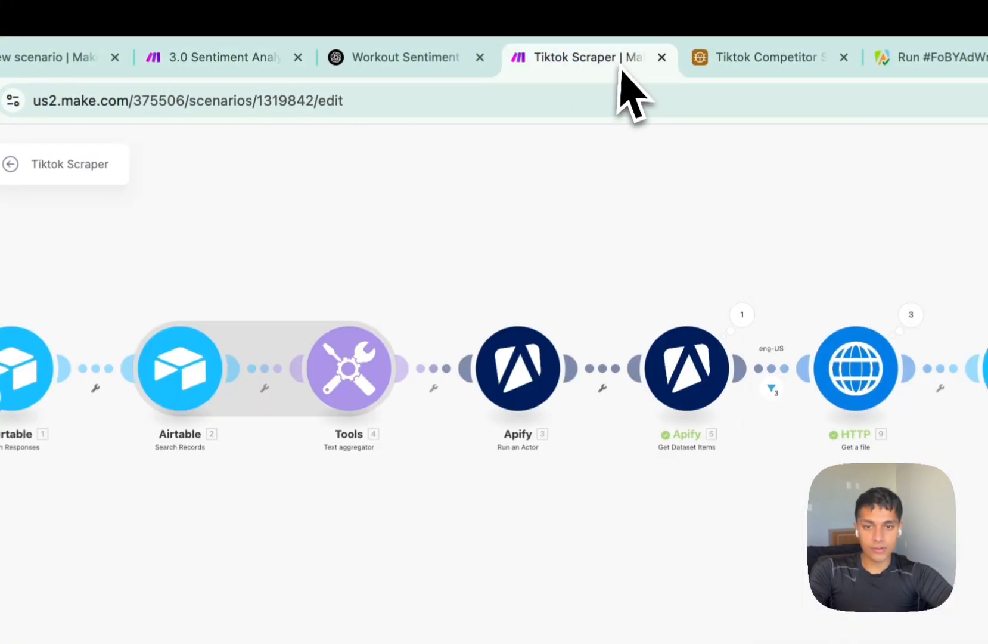
Select all rows in the Tiktok Competitor base's Scraped Content table and delete them.
click(723, 63)
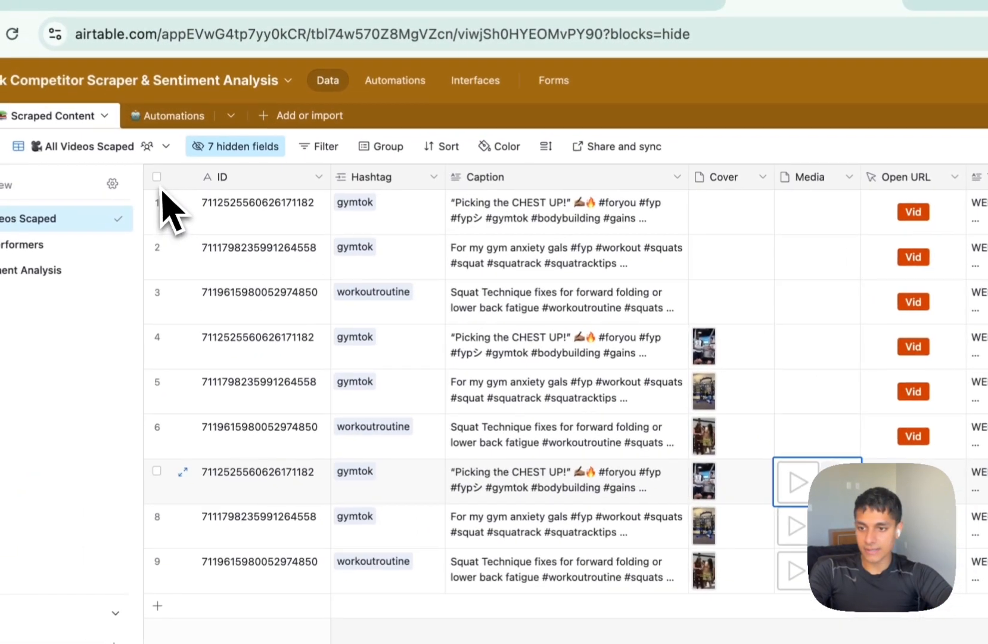
click(158, 177)
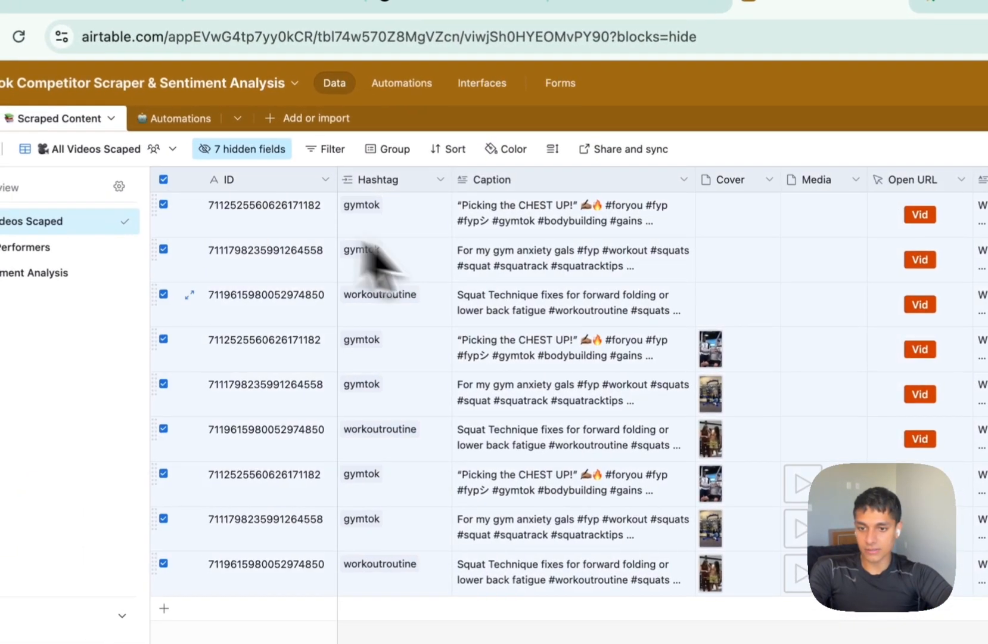
right_click(538, 290)
click(588, 357)
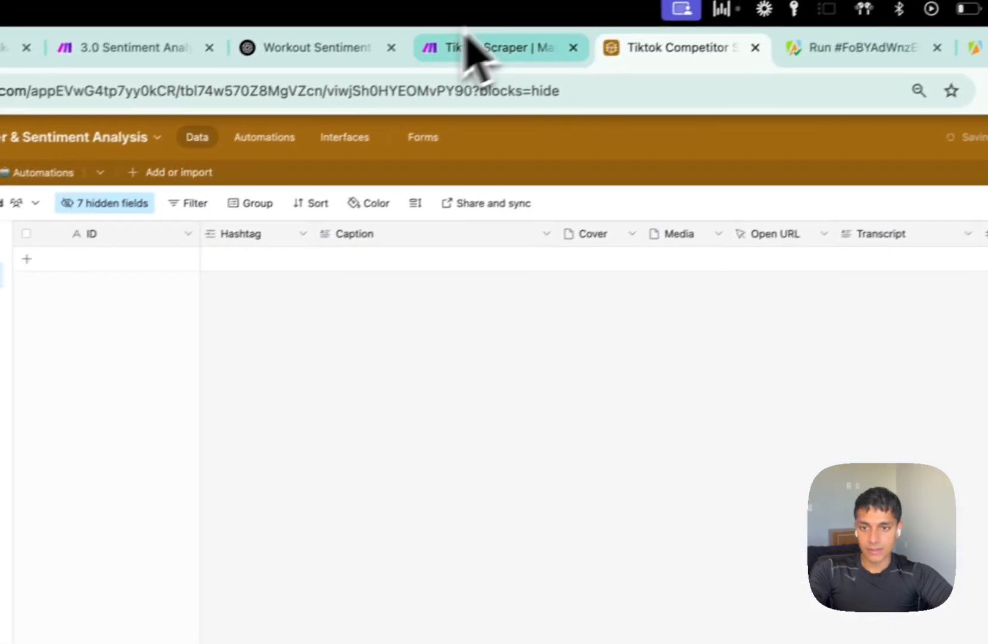
click(464, 65)
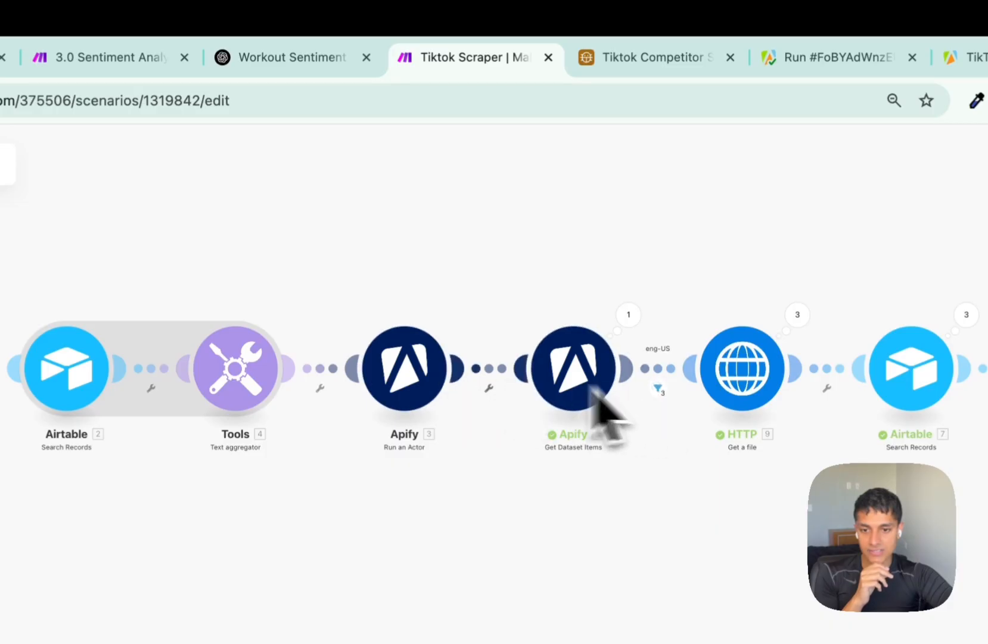
Set the Run an Actor resultsPerPage to 1 and review which bundles passed the eng-US filter.
click(418, 382)
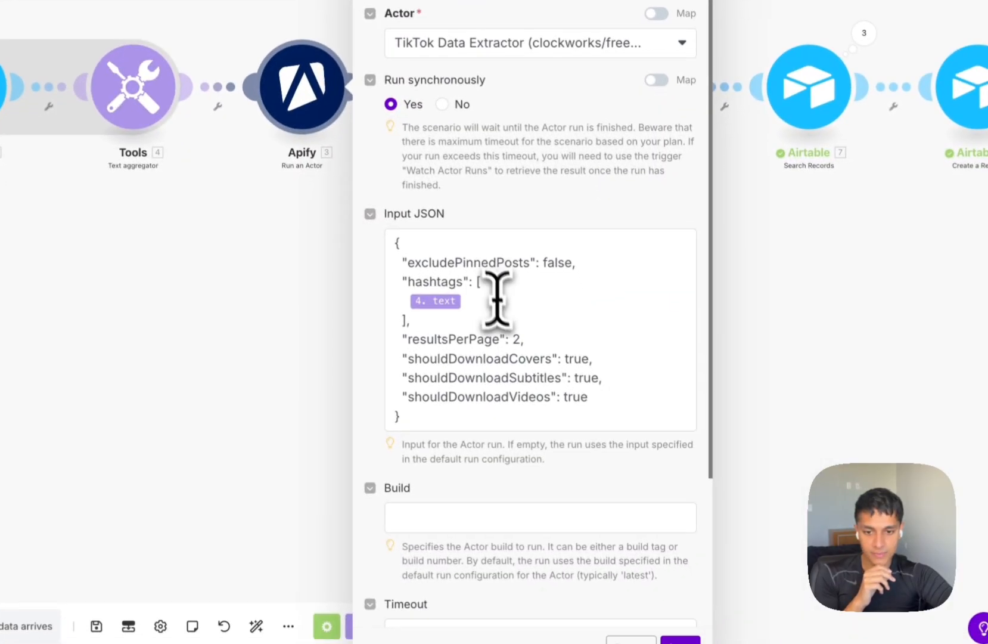
click(518, 333)
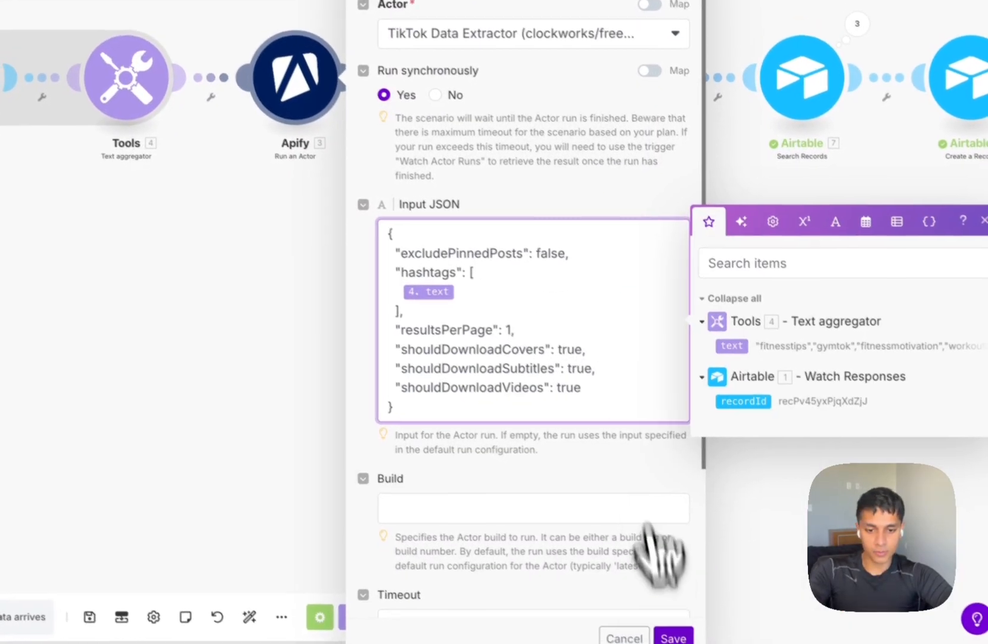
click(679, 639)
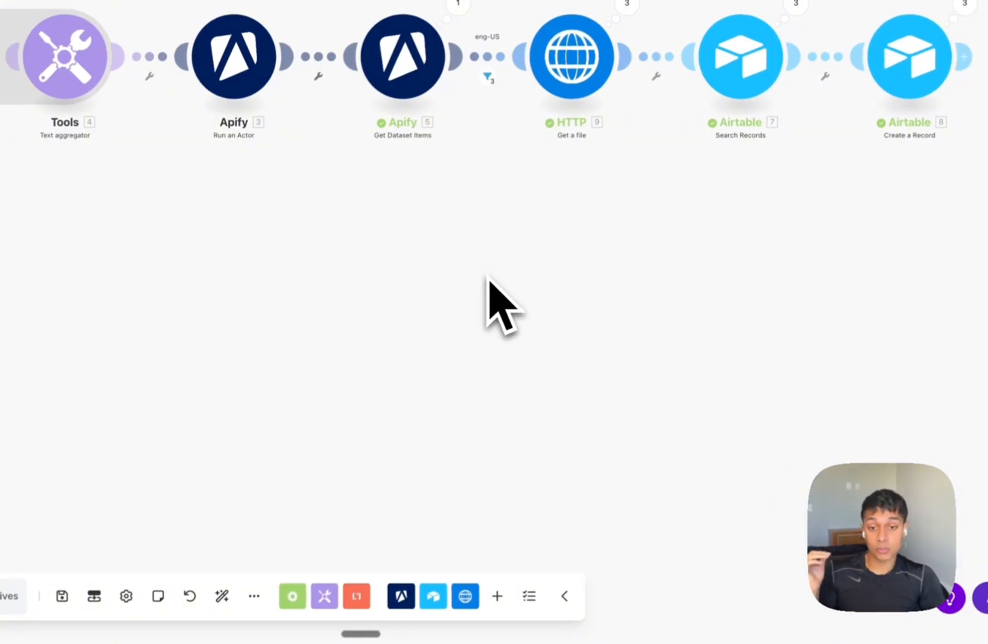
scroll(518, 209, up, 3)
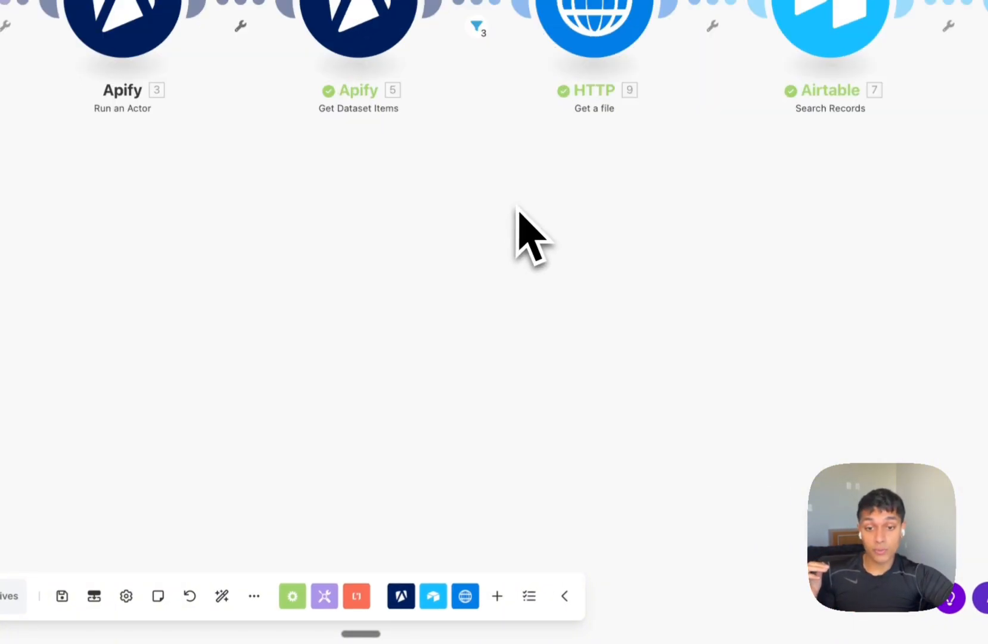
click(488, 77)
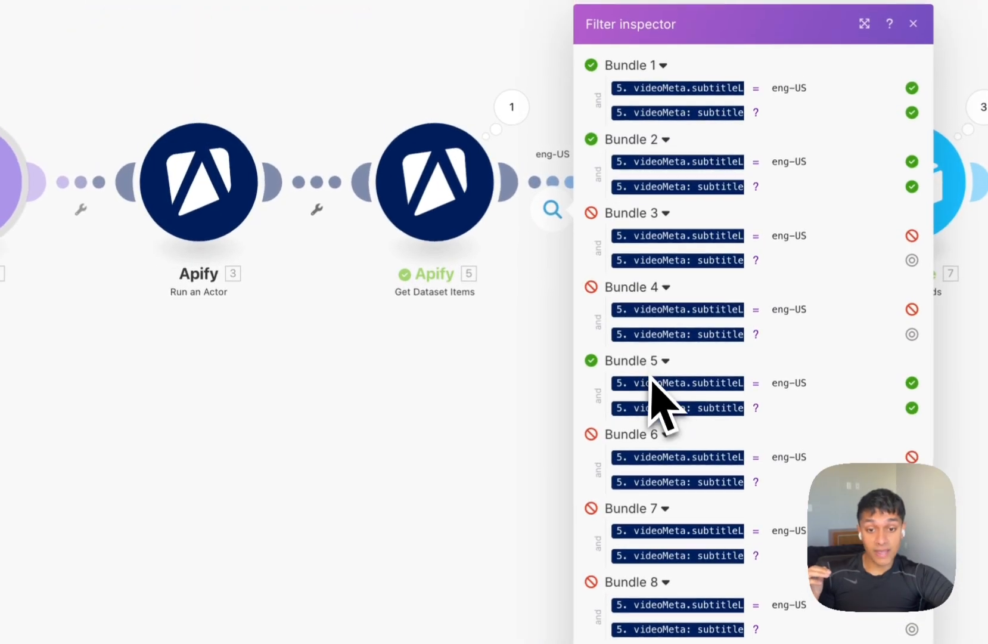
click(529, 358)
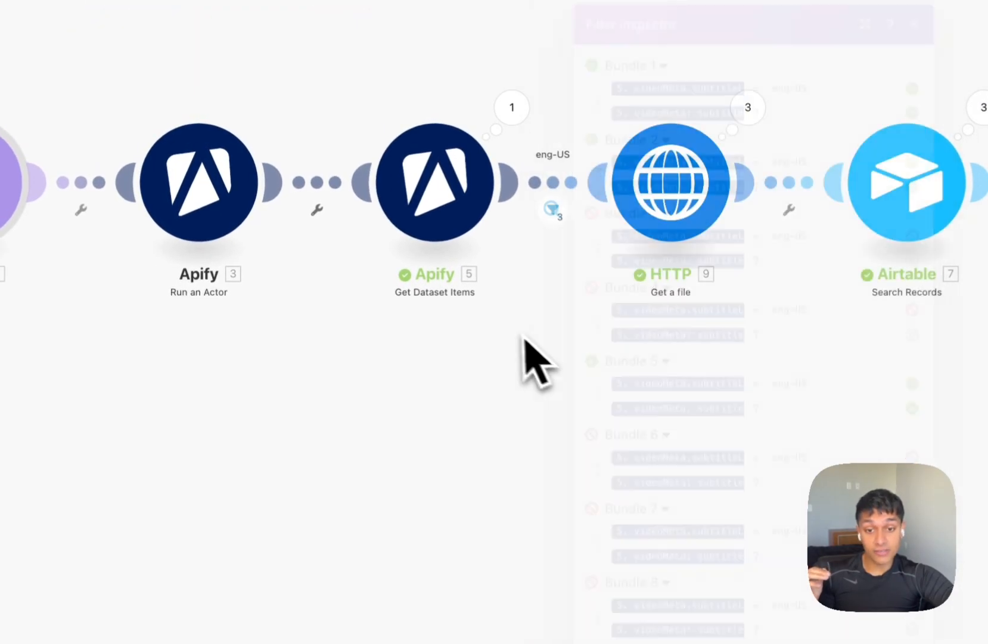
Add an eng-US filter rule requiring playCount greater than 1000000.
click(566, 185)
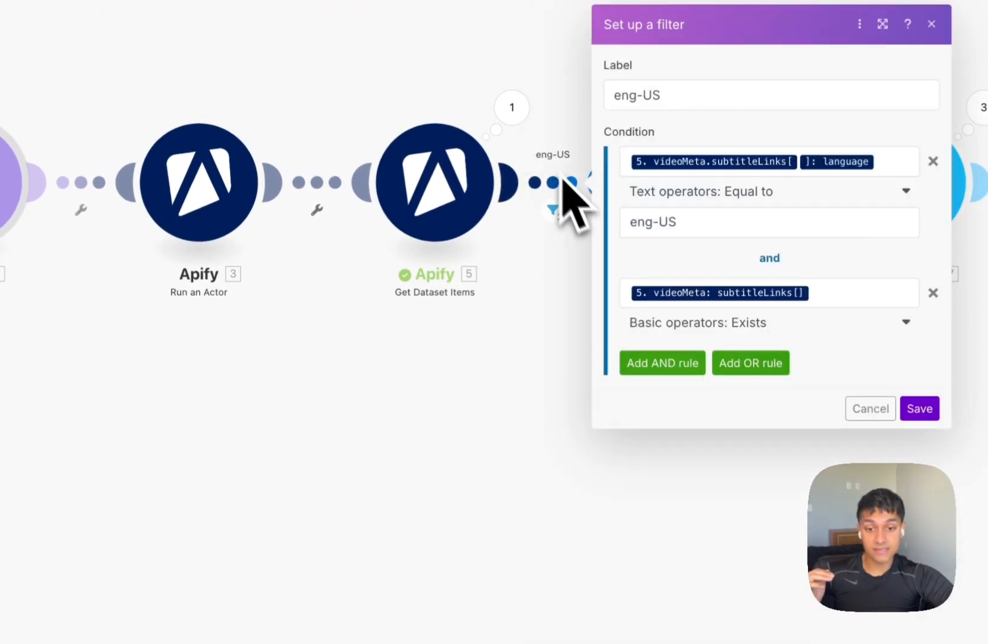
click(686, 371)
click(687, 386)
scroll(501, 473, down, 5)
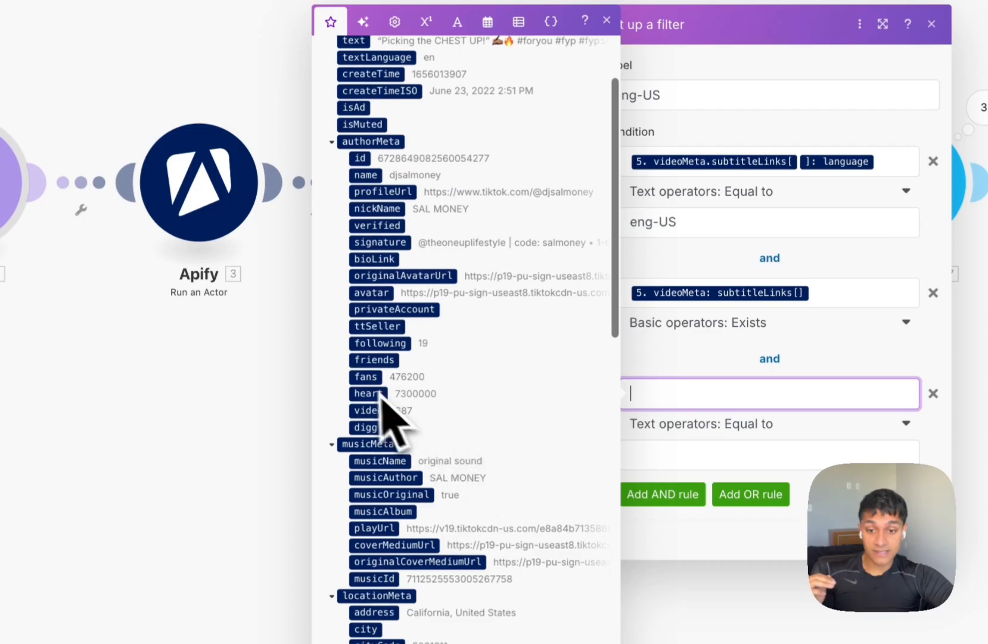
scroll(380, 403, down, 10)
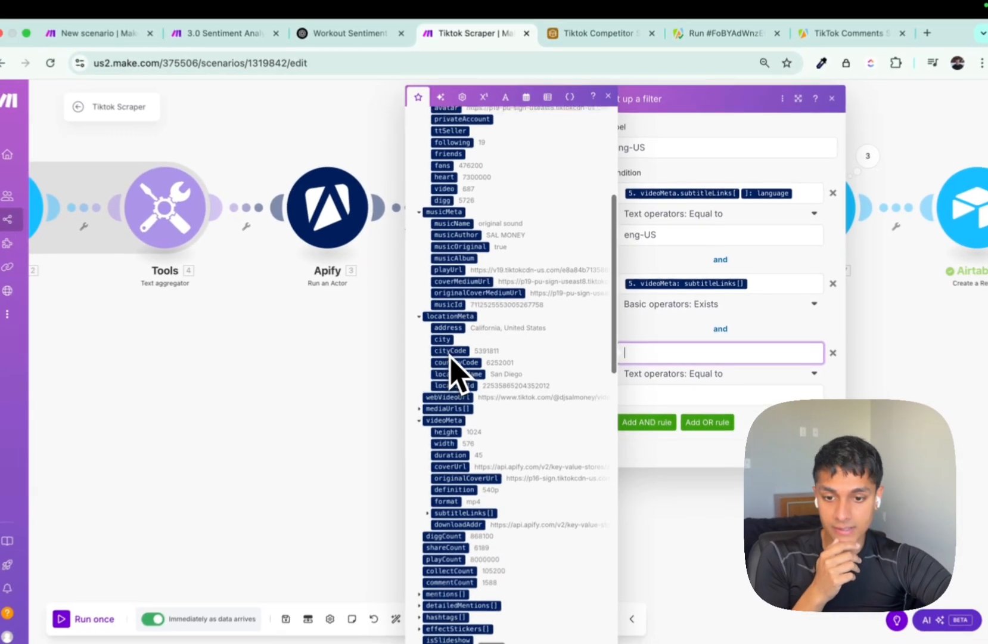
scroll(459, 452, down, 5)
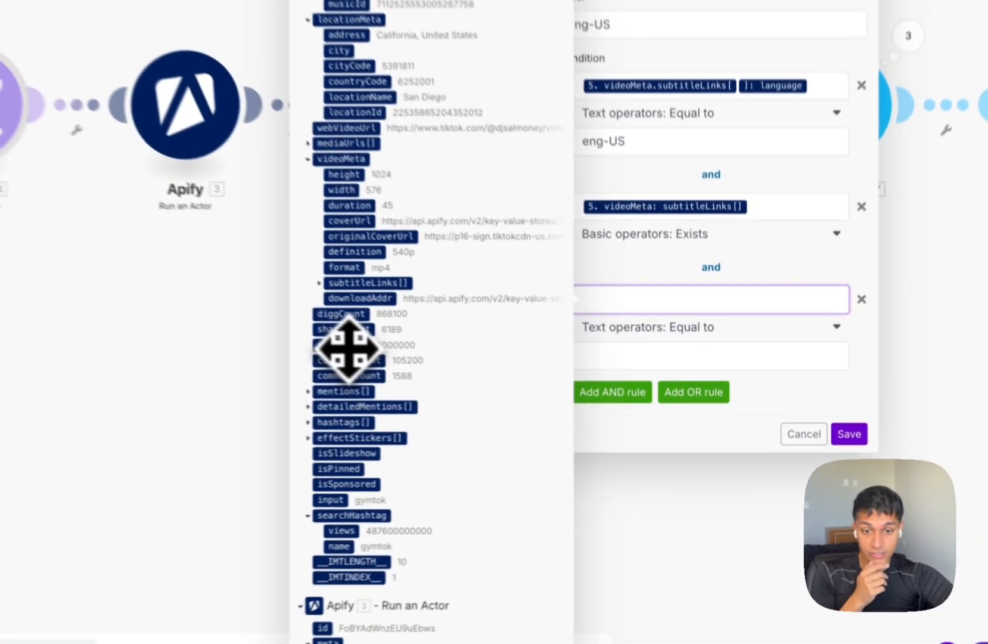
click(454, 384)
click(715, 370)
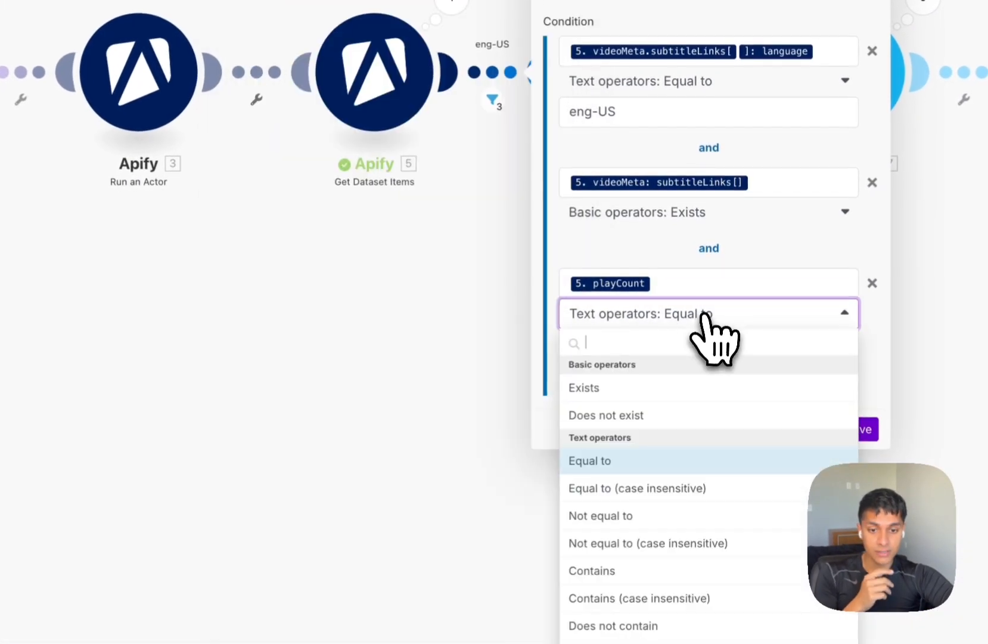
text(great)
click(617, 387)
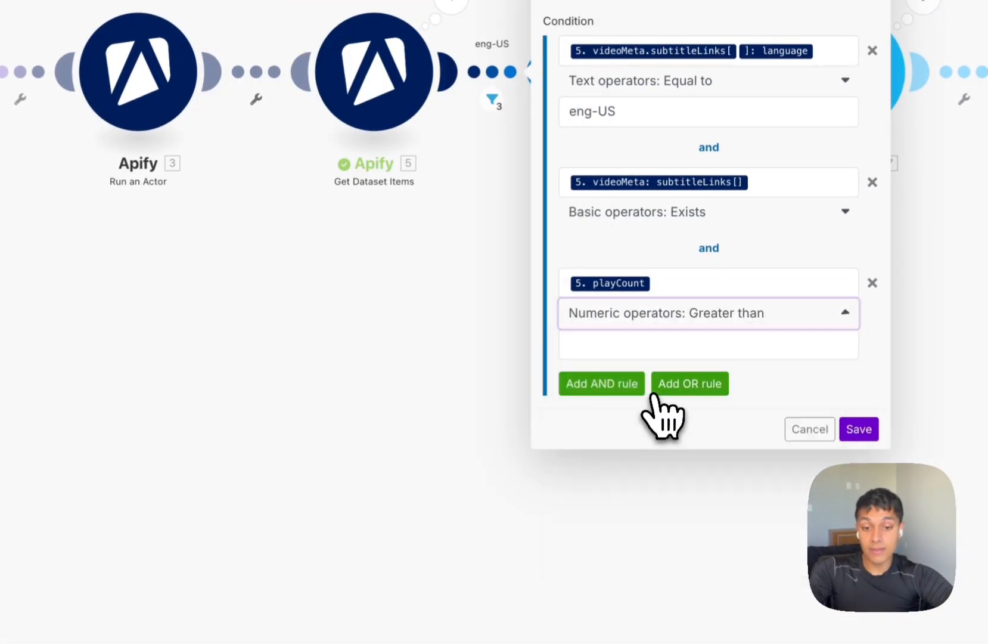
click(669, 349)
text(1000000)
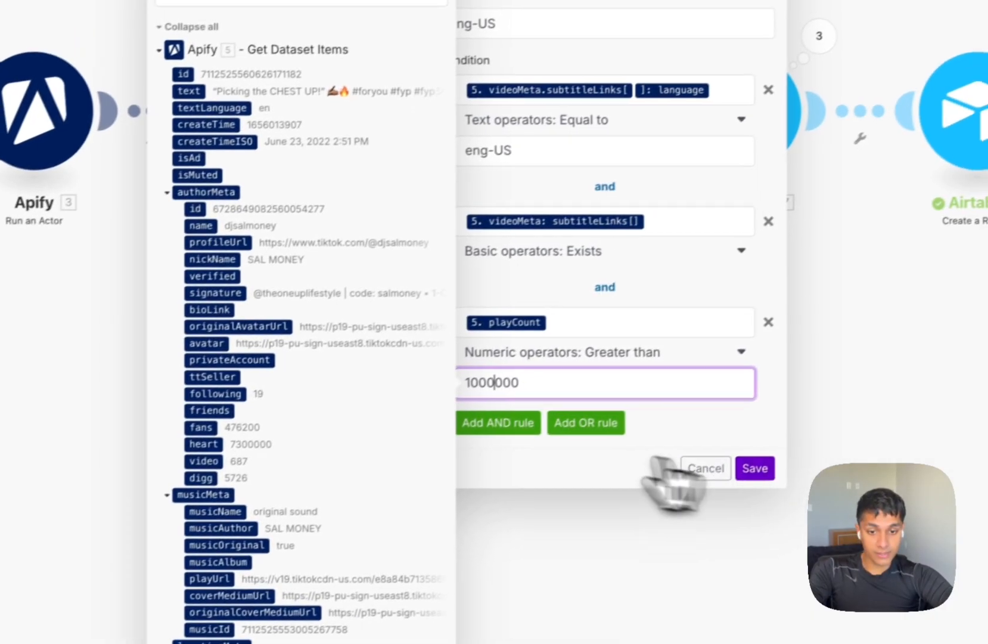
Add a commentCount greater than 1000 AND rule, save the filter, auto-align, and run once.
click(703, 390)
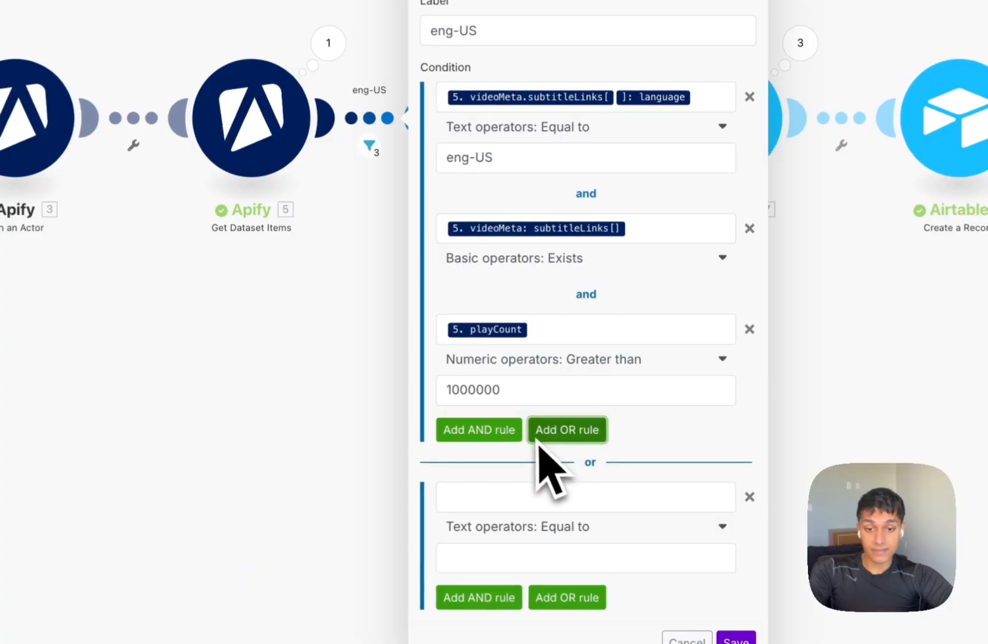
click(750, 496)
click(480, 429)
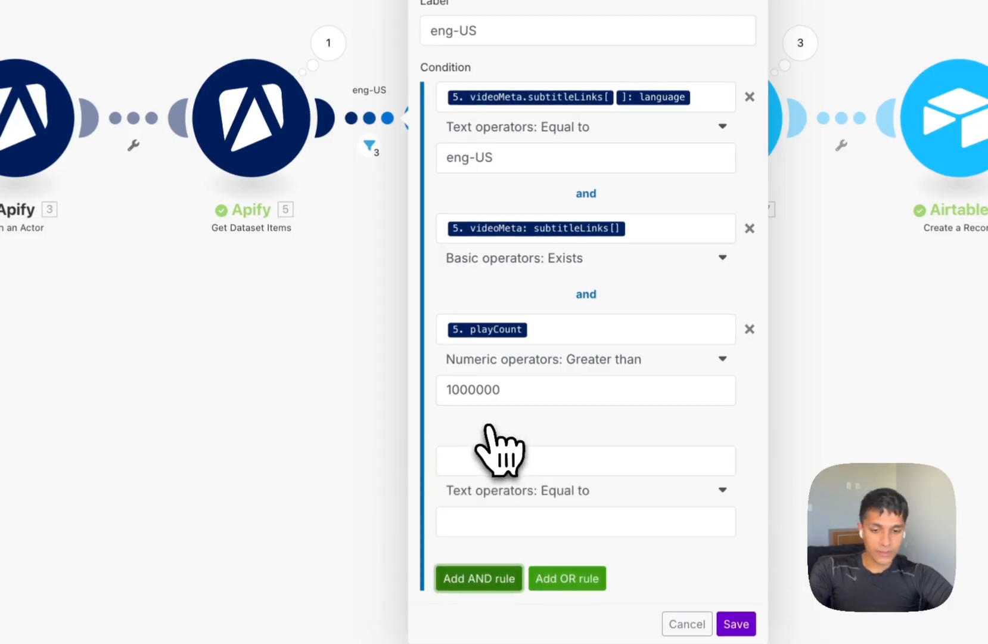
click(480, 459)
scroll(239, 435, down, 10)
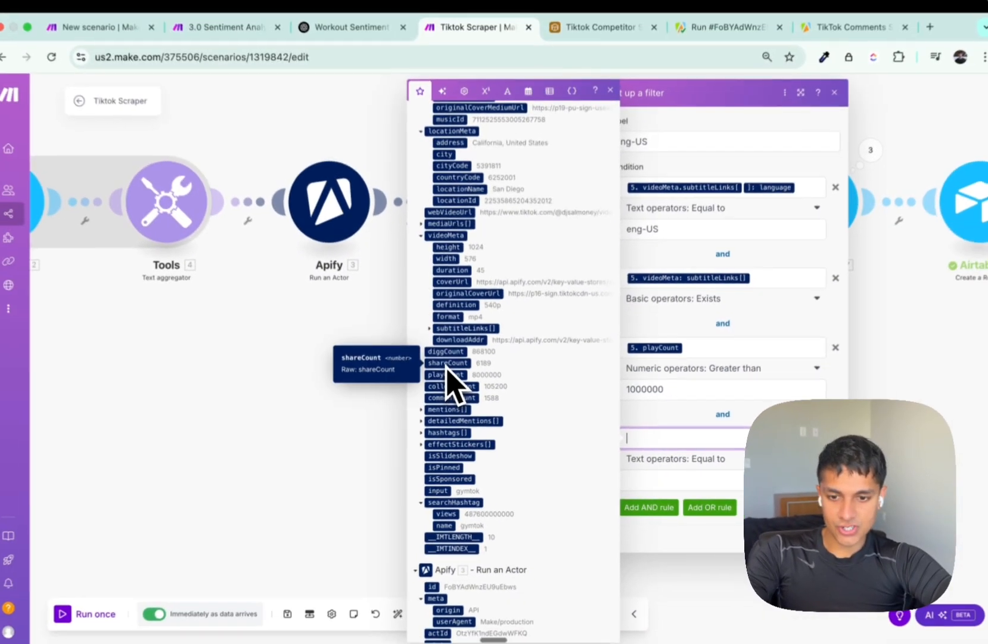
drag(453, 399, 655, 439)
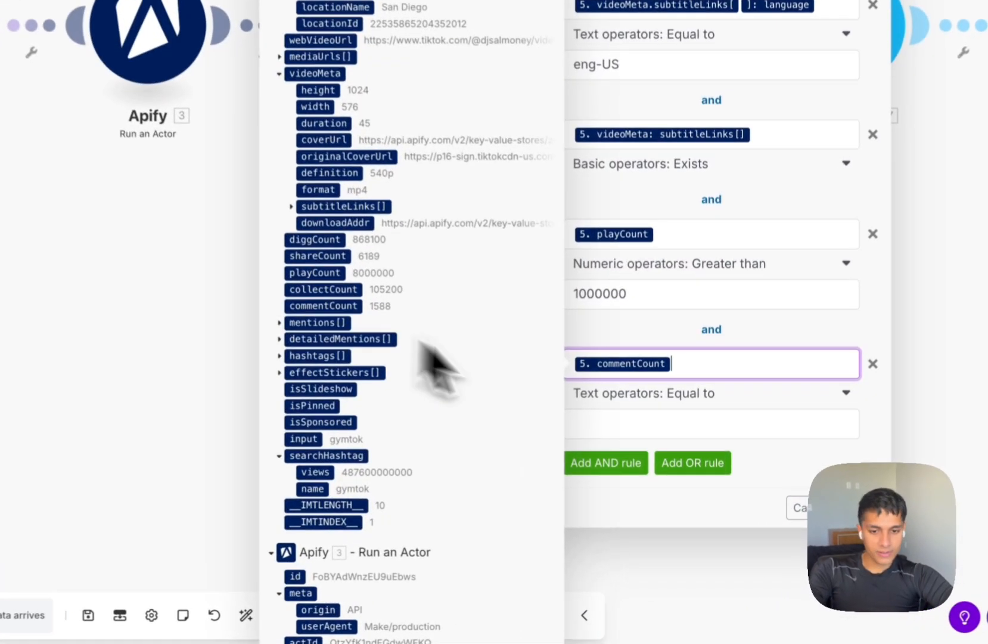
click(654, 482)
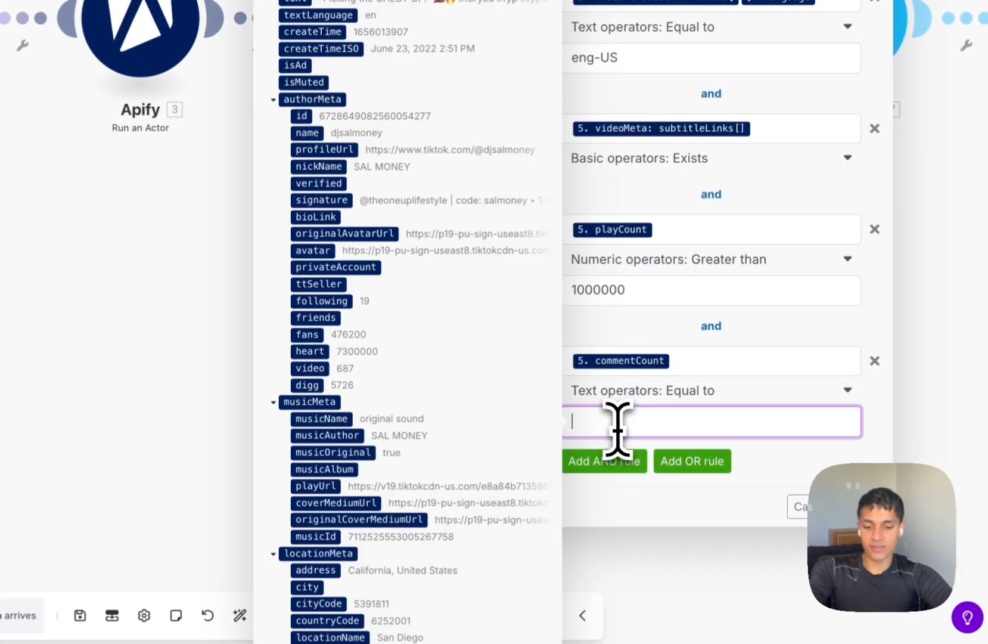
click(714, 397)
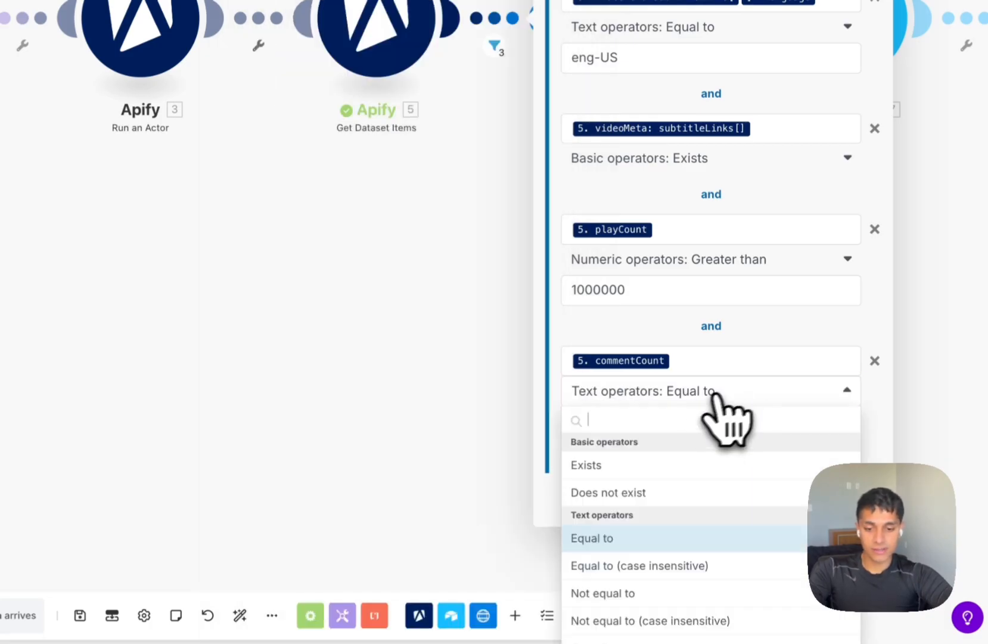
text(great)
click(723, 477)
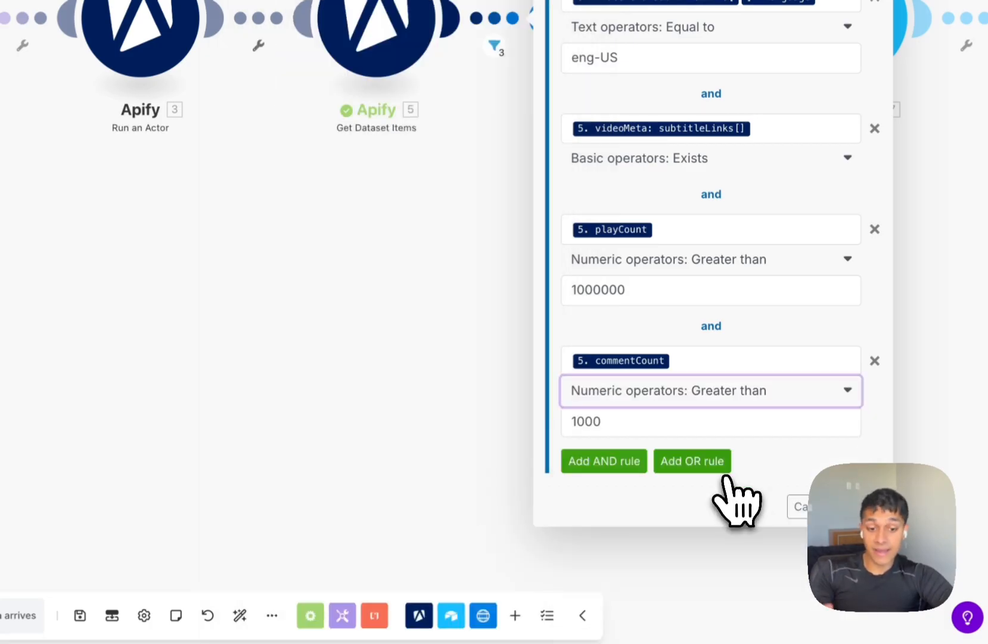
click(851, 507)
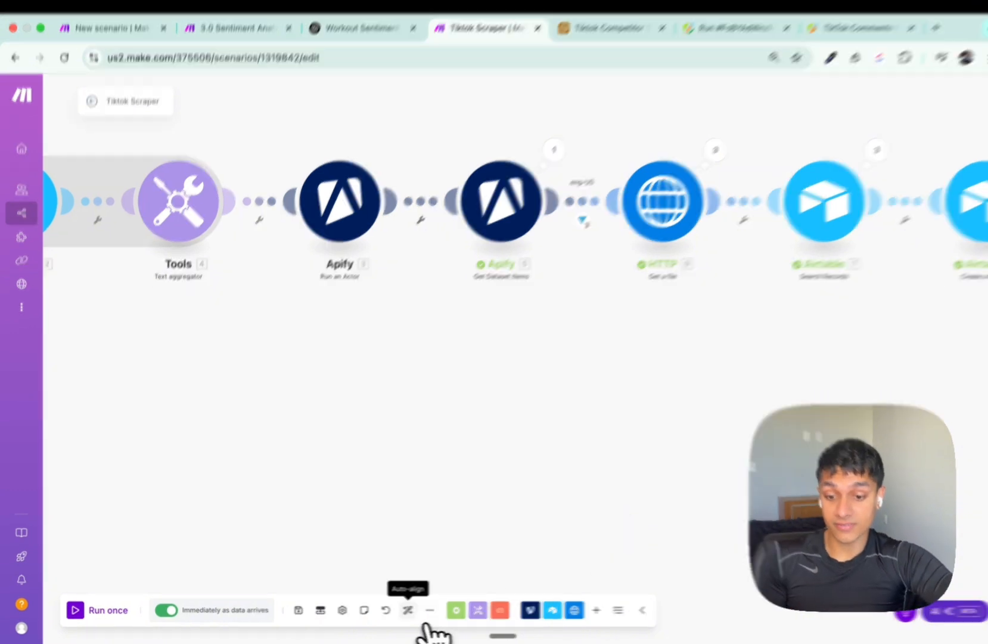
click(400, 611)
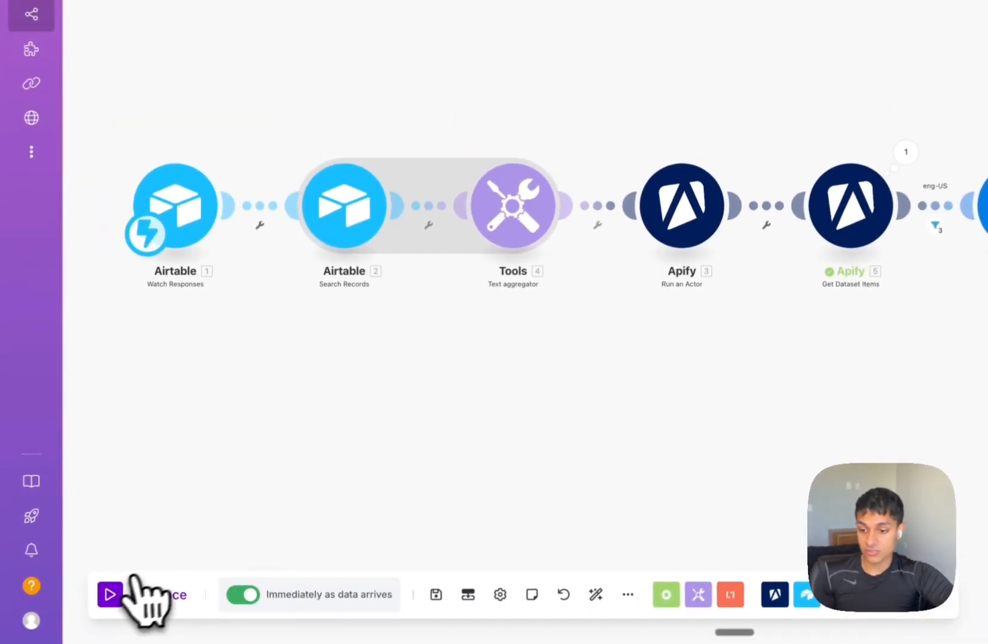
click(110, 594)
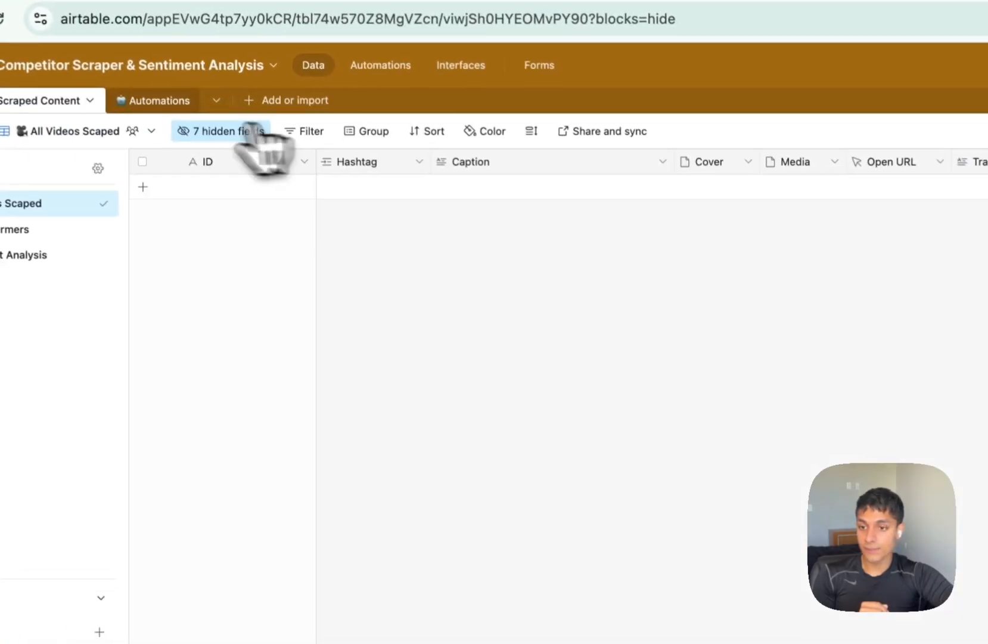
Check the Automations table's Extract Comments row, then bring up the TikTok Comments Scraper page.
click(68, 26)
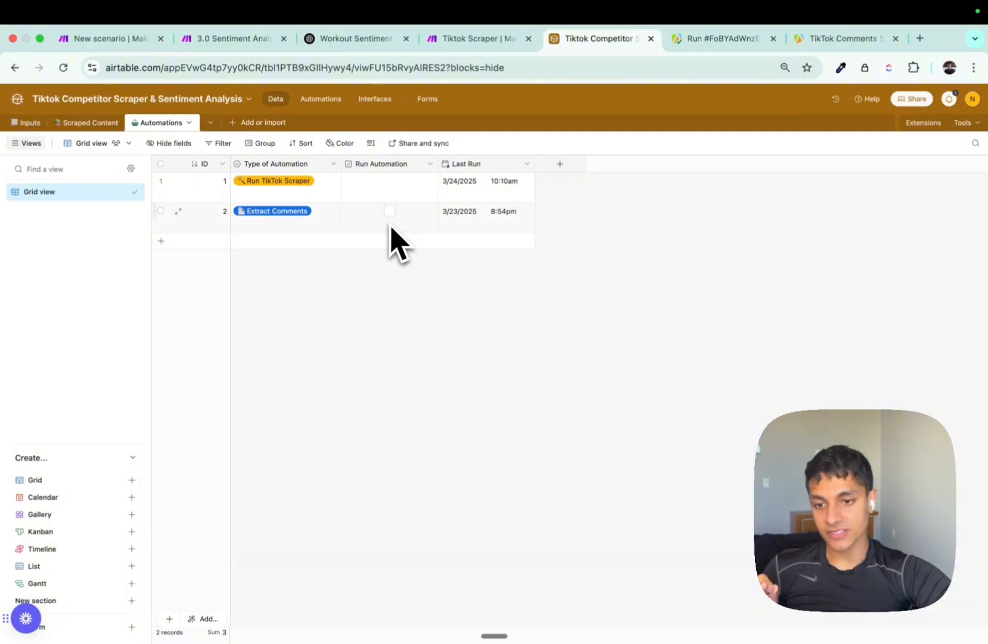
click(320, 221)
click(422, 277)
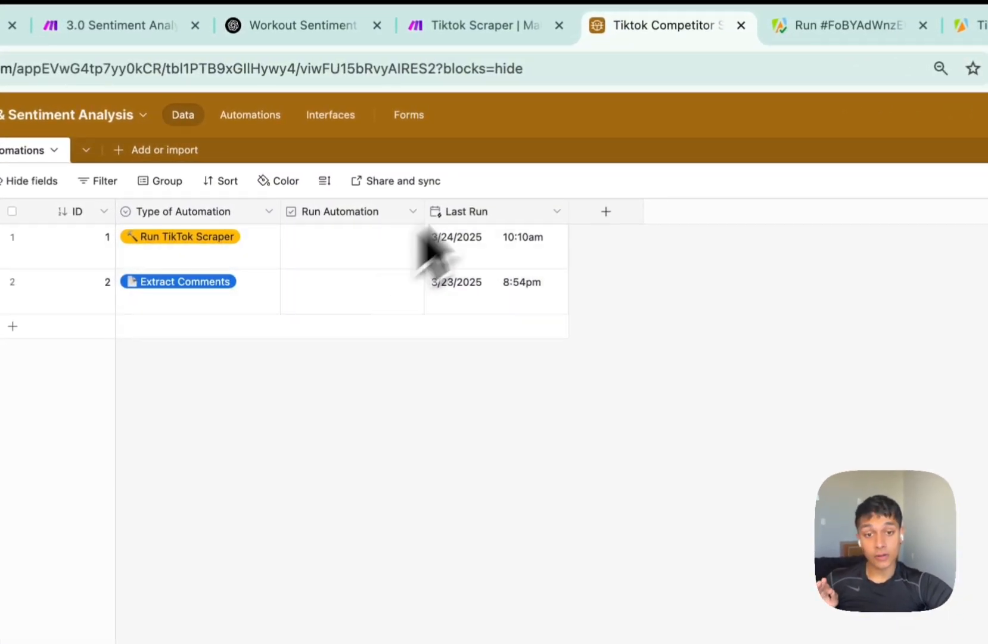
click(972, 27)
drag(970, 31, 795, 47)
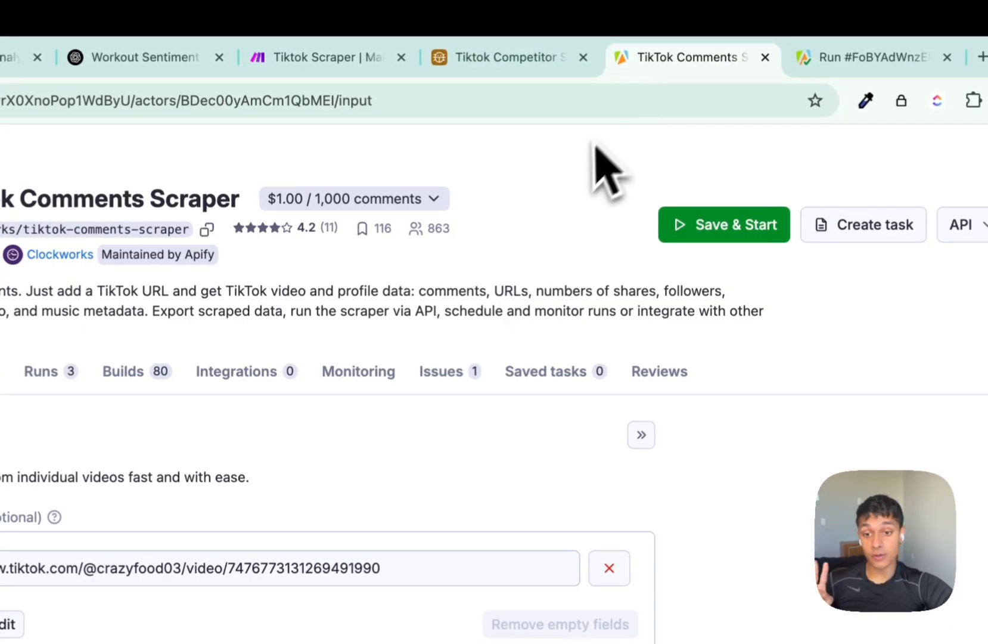
Show the TikTok Comments Scraper input as JSON: commentsPerPost 10, maxRepliesPerComment 0, resultsPerPage 1.
drag(274, 189, 559, 201)
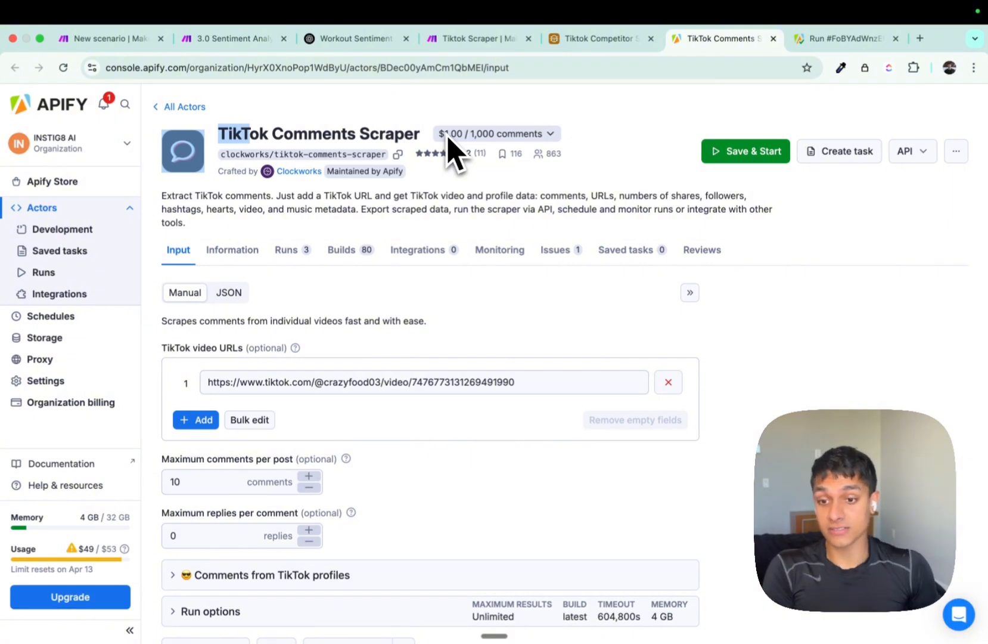
scroll(471, 226, down, 3)
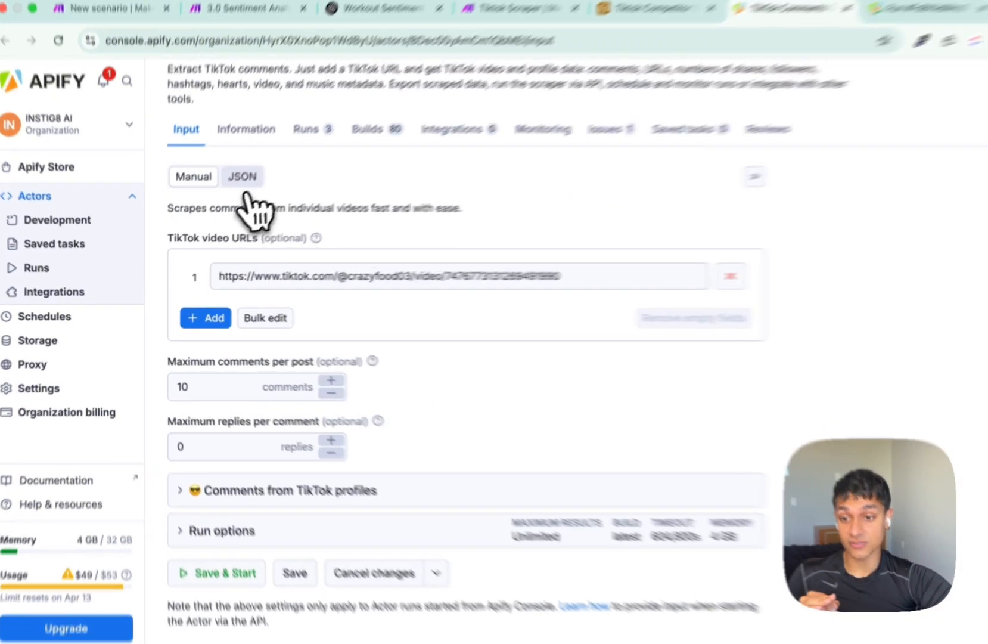
click(243, 174)
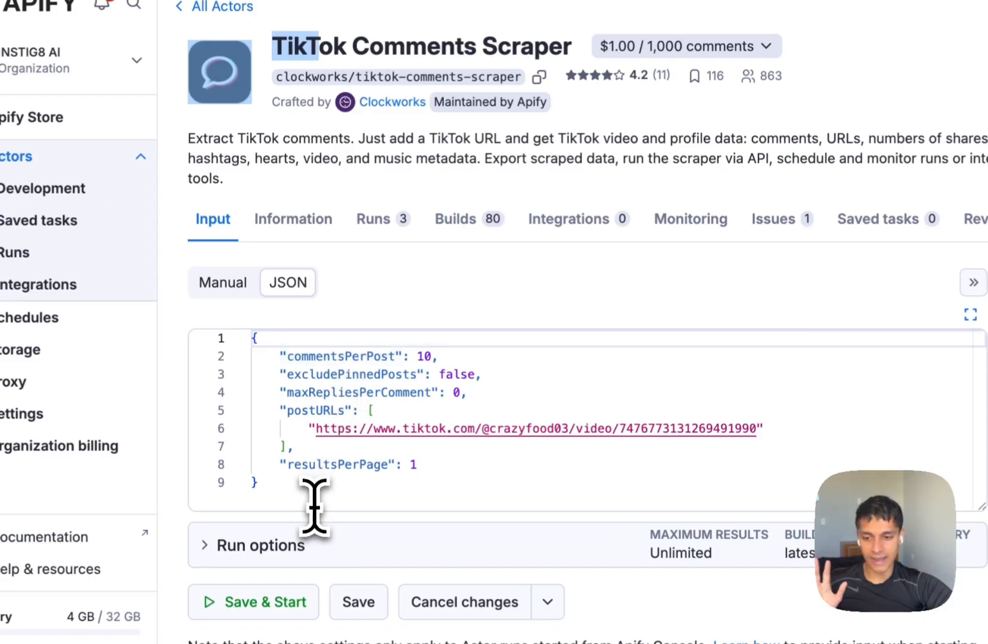
drag(303, 355, 450, 357)
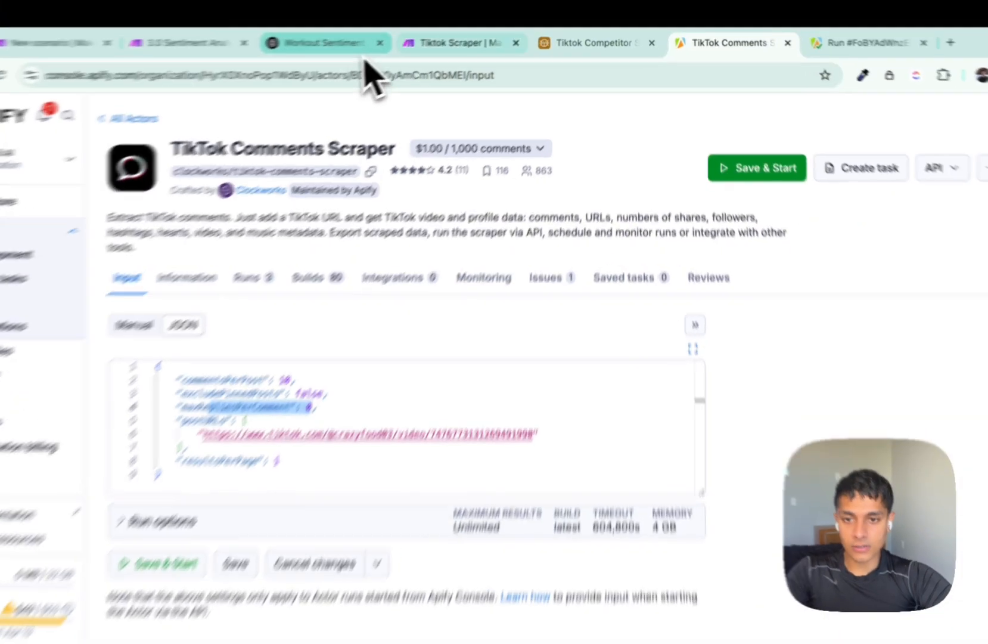
Check the scraped video's full caption in the Airtable Scraped Content table.
click(471, 38)
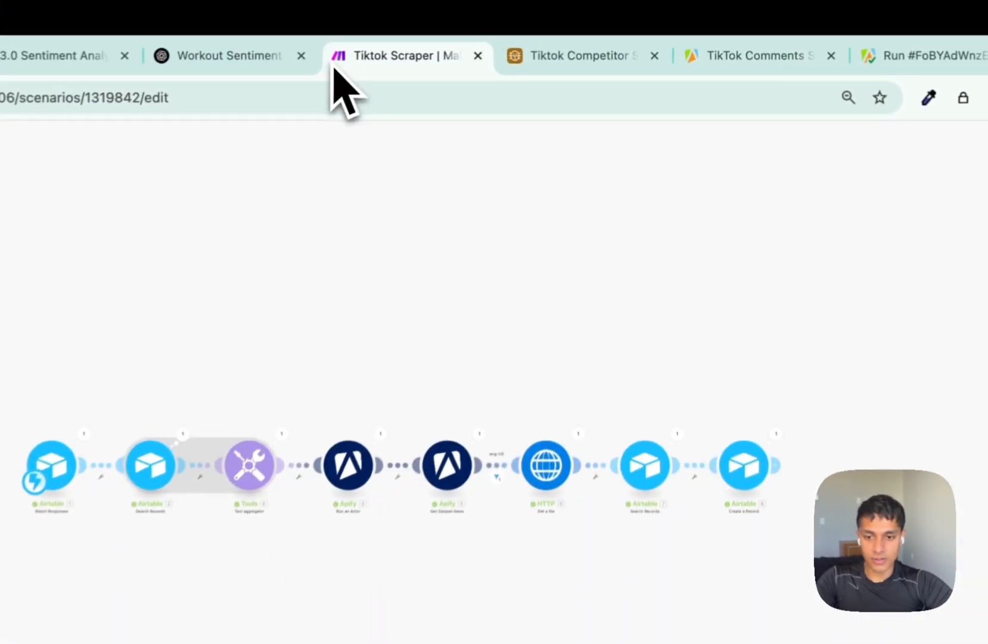
scroll(418, 293, up, 5)
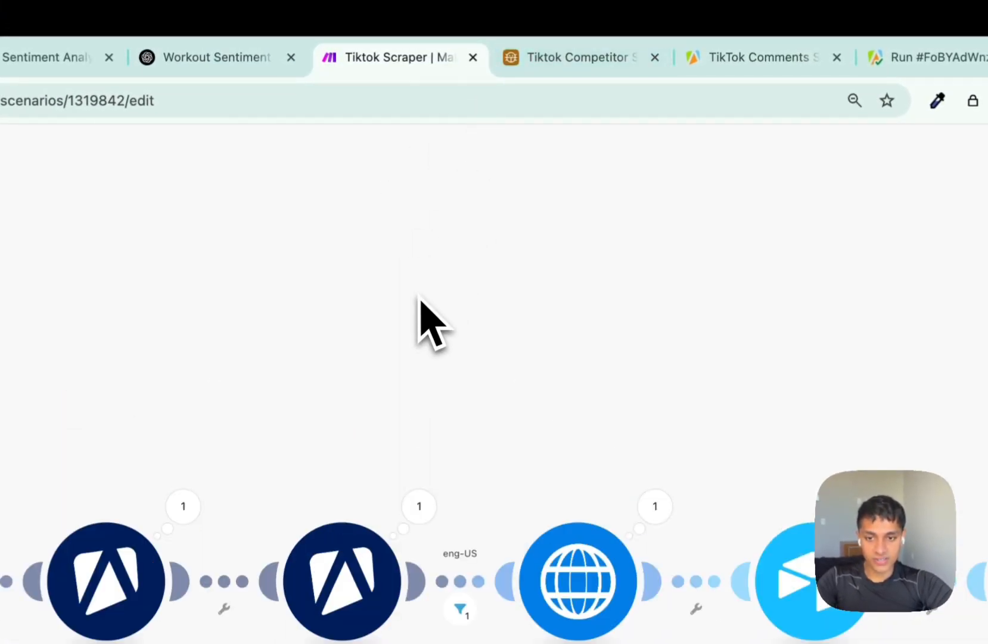
drag(419, 293, 419, 151)
click(533, 65)
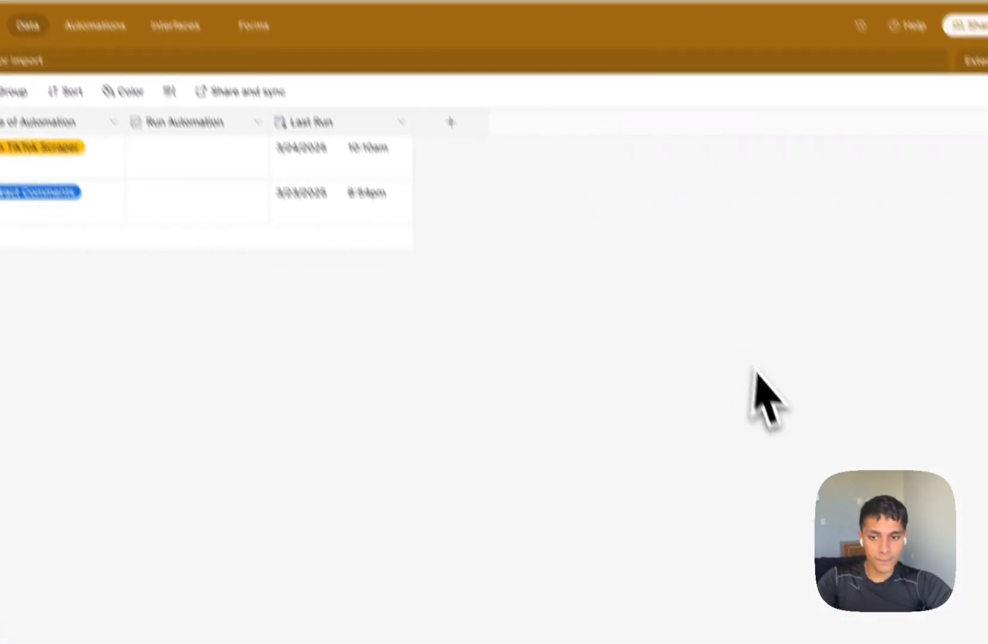
click(127, 153)
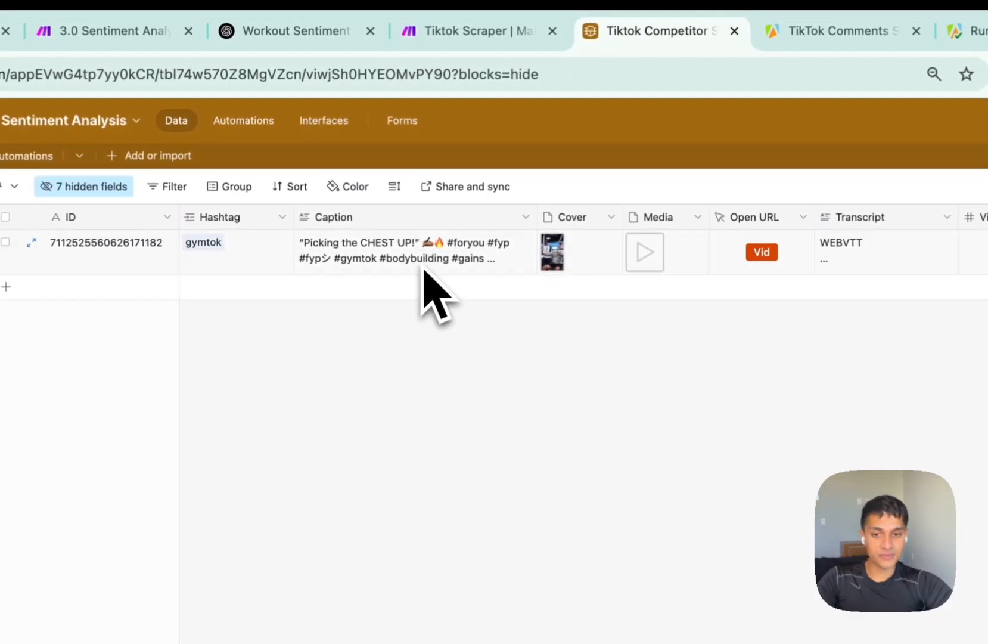
click(453, 268)
click(471, 31)
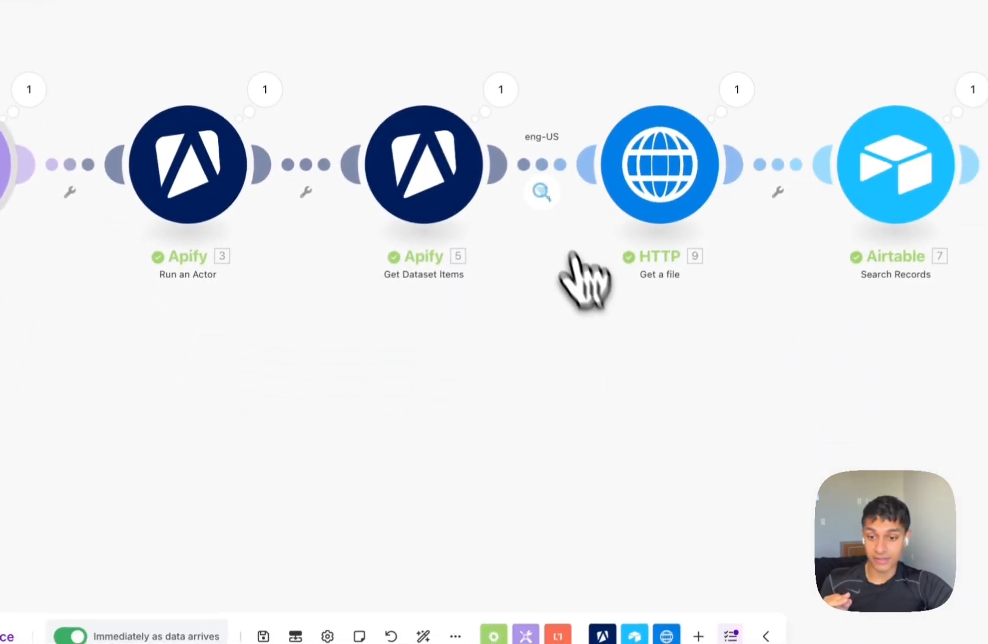
Confirm in the Filter inspector that only bundle 3 passed the eng-US filter, then open Run an Actor.
click(540, 166)
click(535, 304)
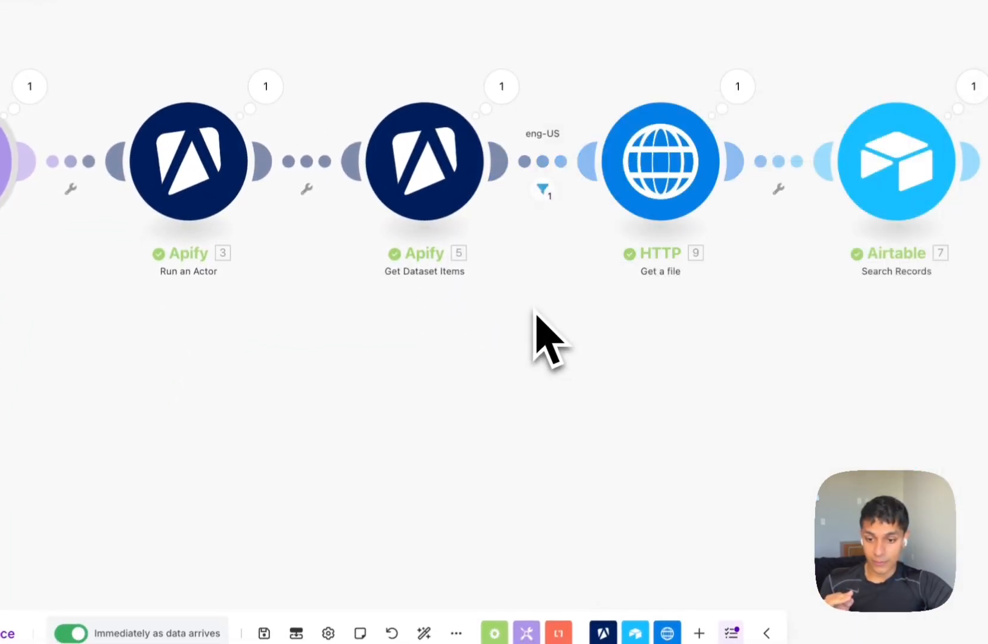
click(264, 632)
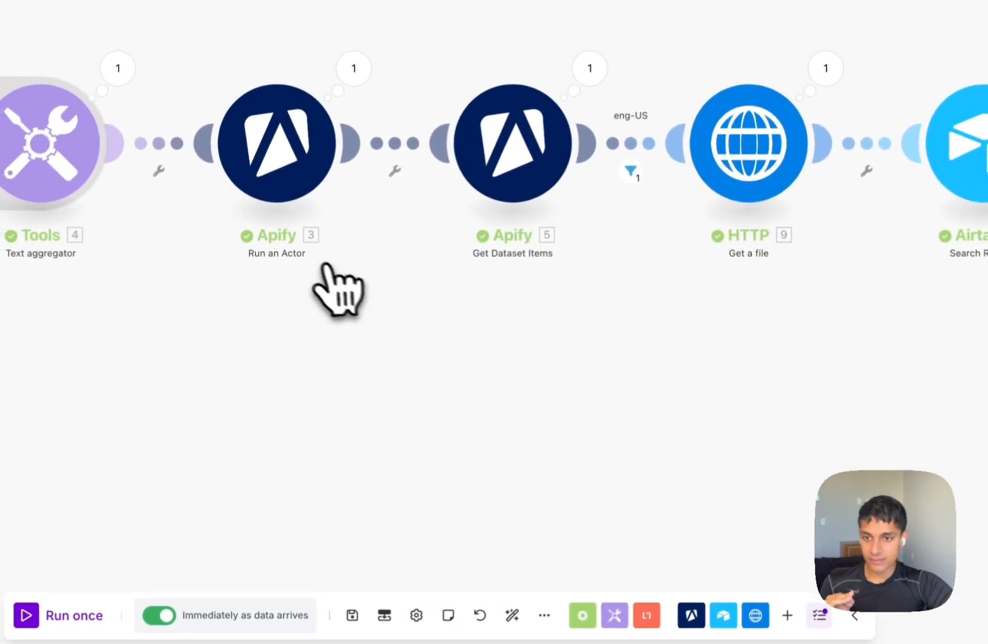
click(628, 171)
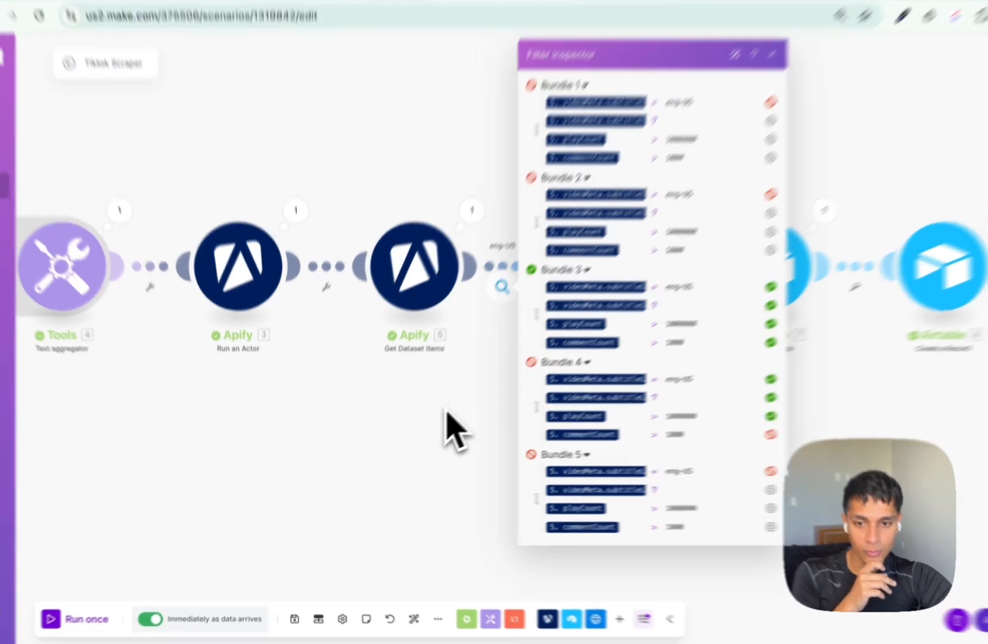
click(431, 422)
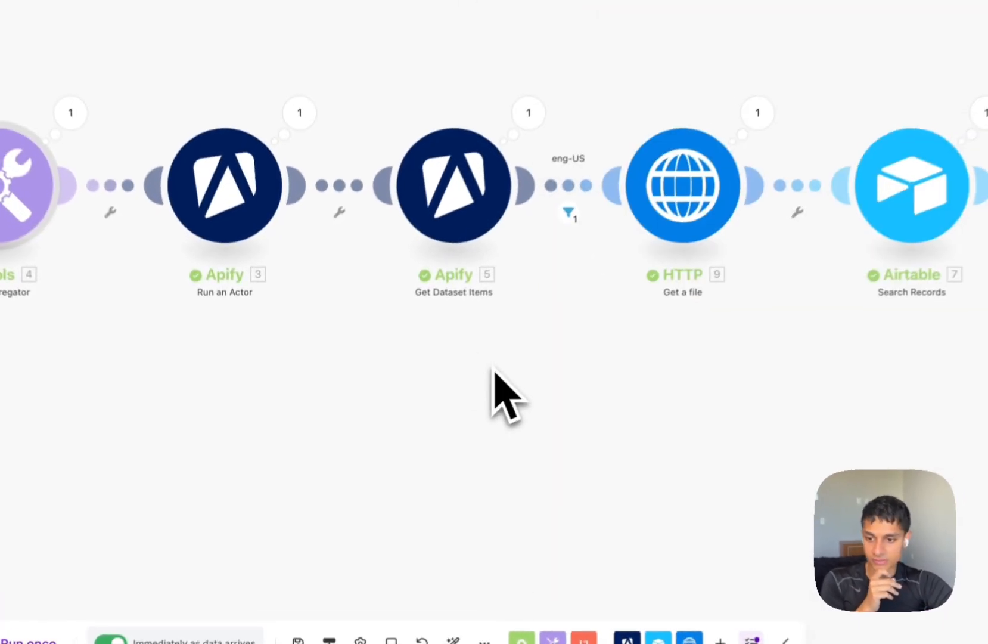
click(259, 296)
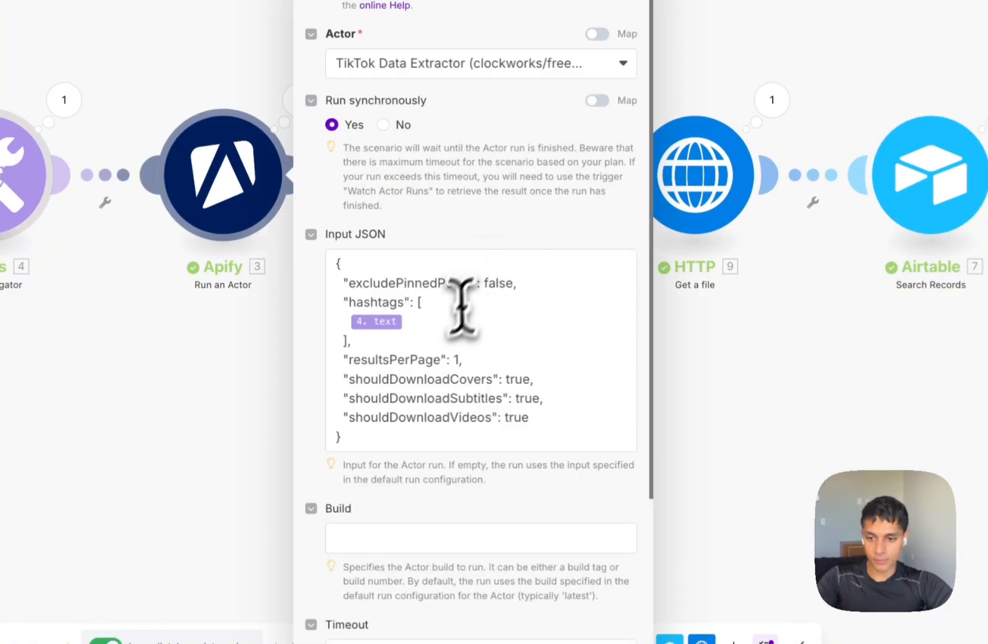
Set resultsPerPage to 2, delete the commentCount rule, and lower the playCount threshold to 80000.
click(464, 356)
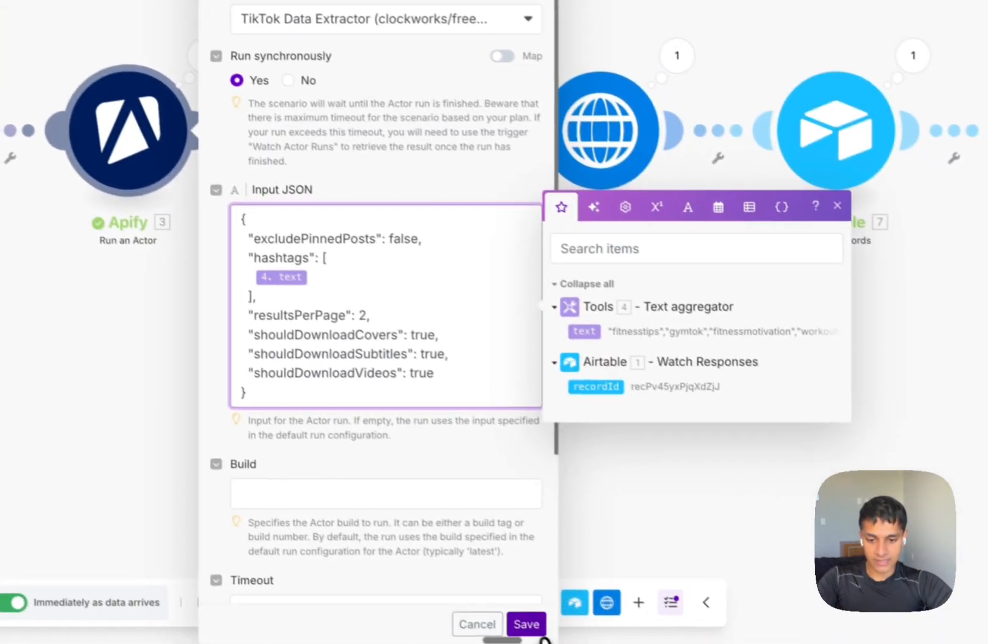
click(527, 624)
click(458, 134)
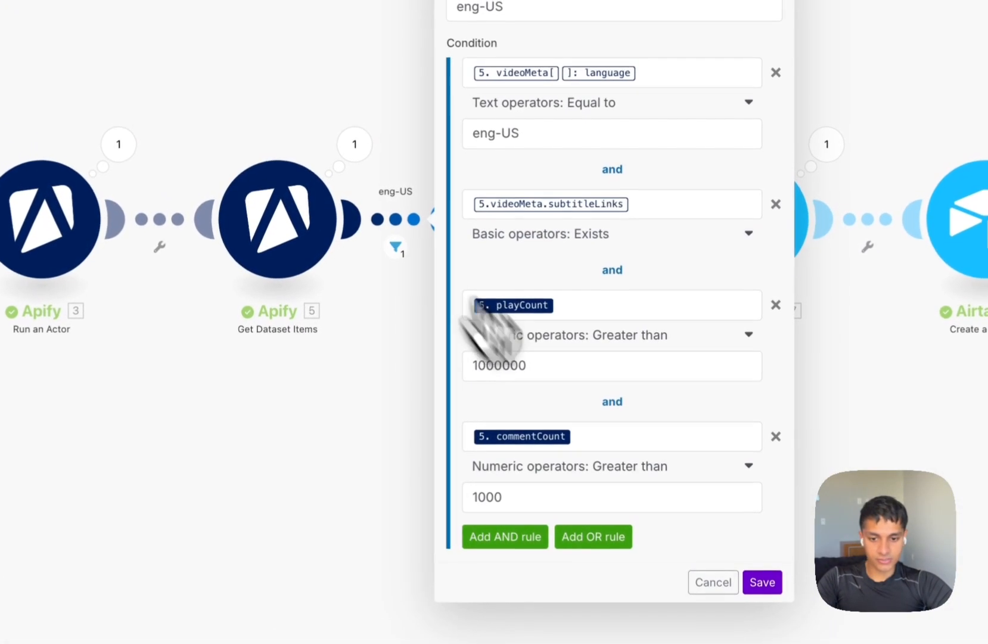
click(774, 438)
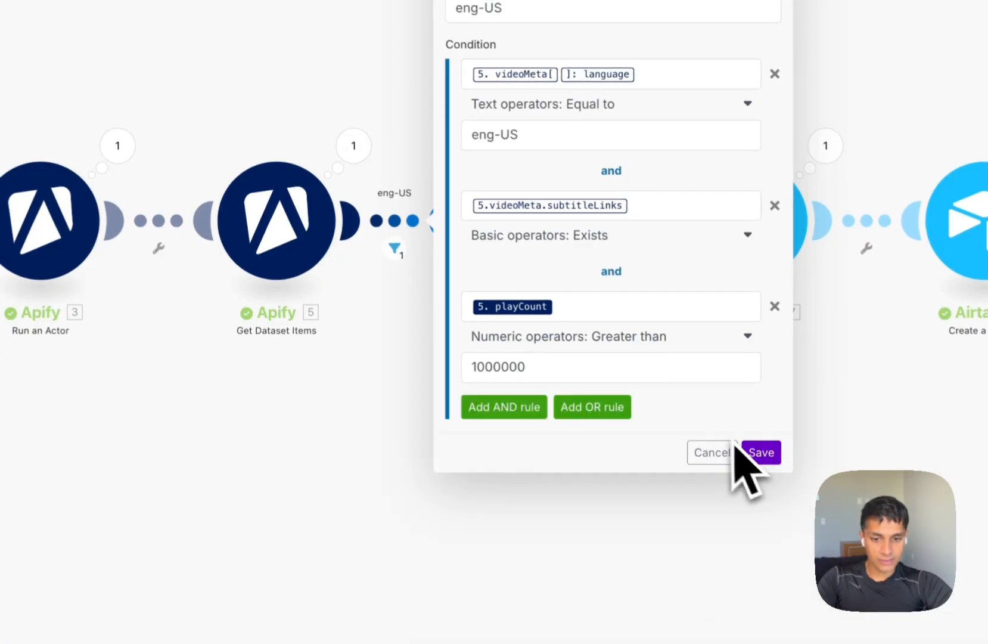
scroll(632, 388, up, 1)
click(582, 395)
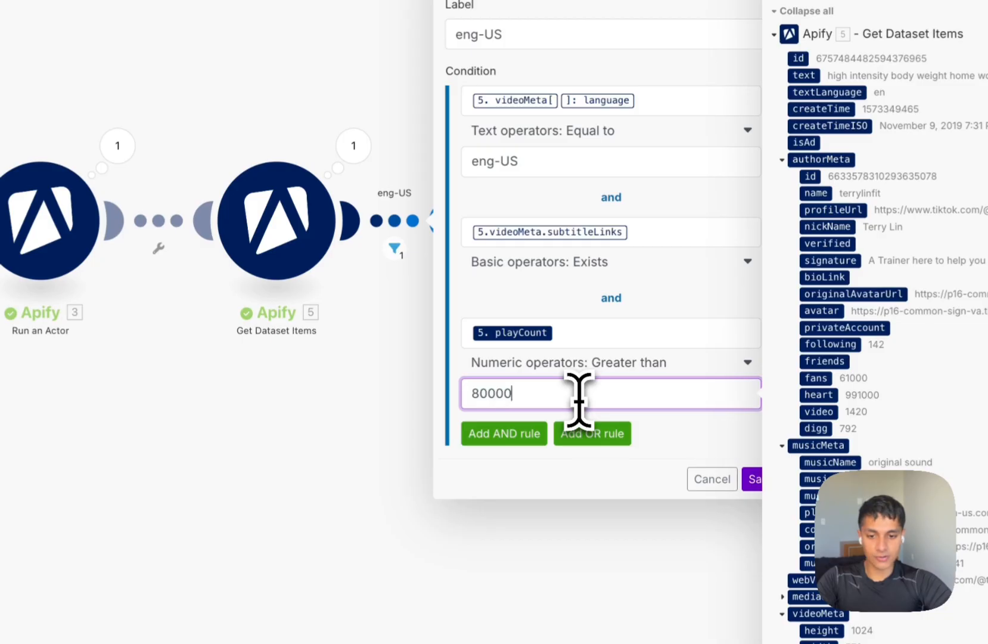
click(752, 478)
scroll(375, 490, left, 5)
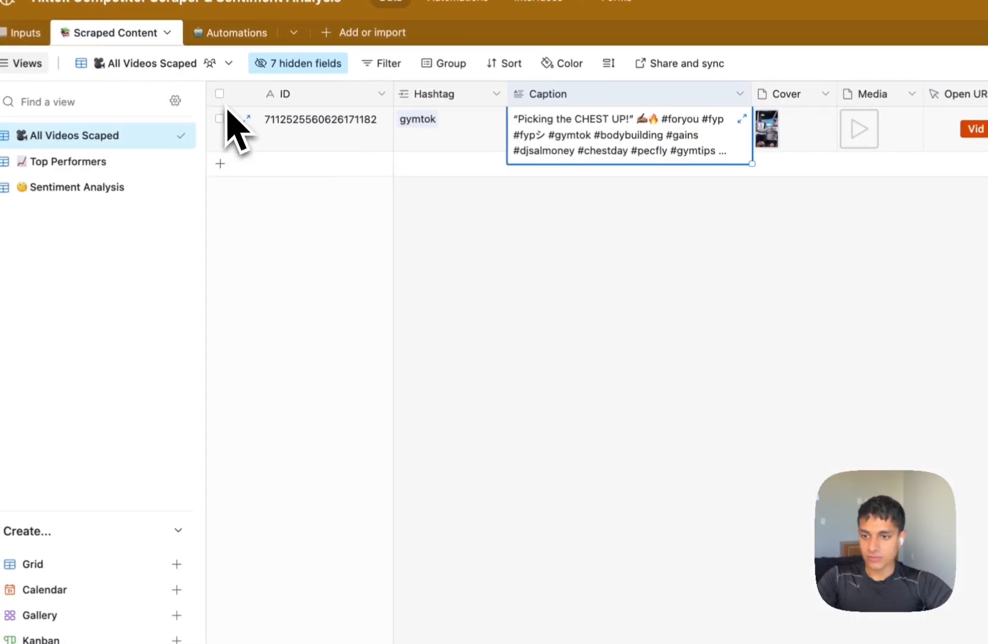
Review the new gymtok video row and the Automations table, then bring up the new Make scenario.
click(217, 118)
right_click(445, 138)
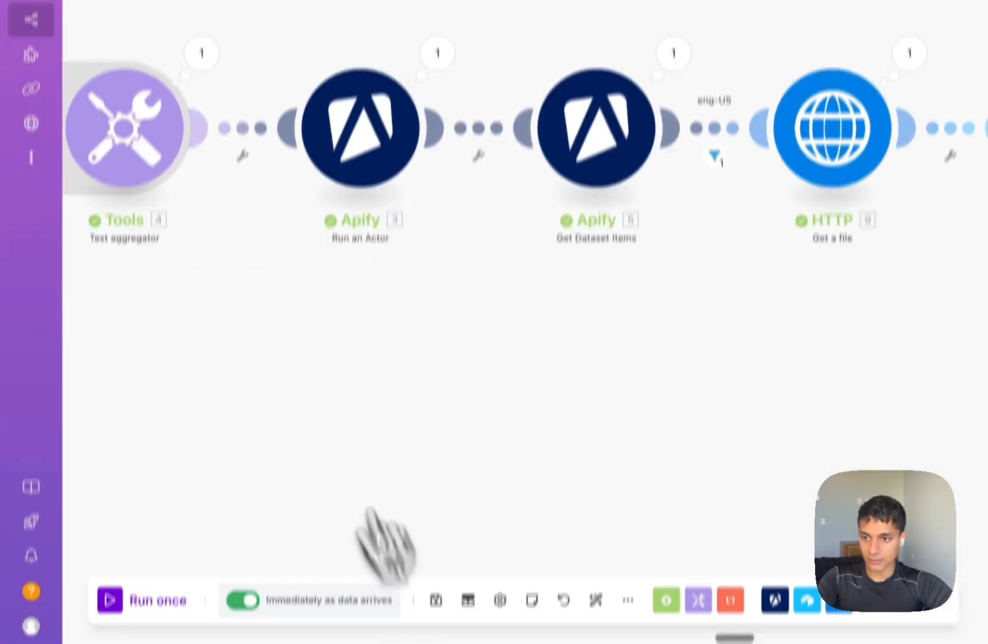
click(129, 85)
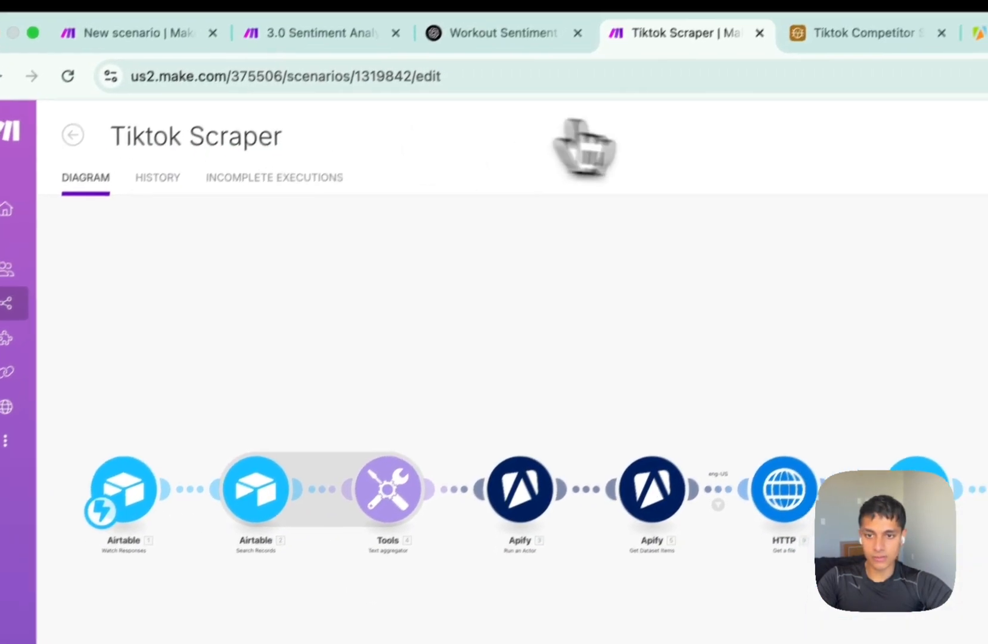
click(834, 34)
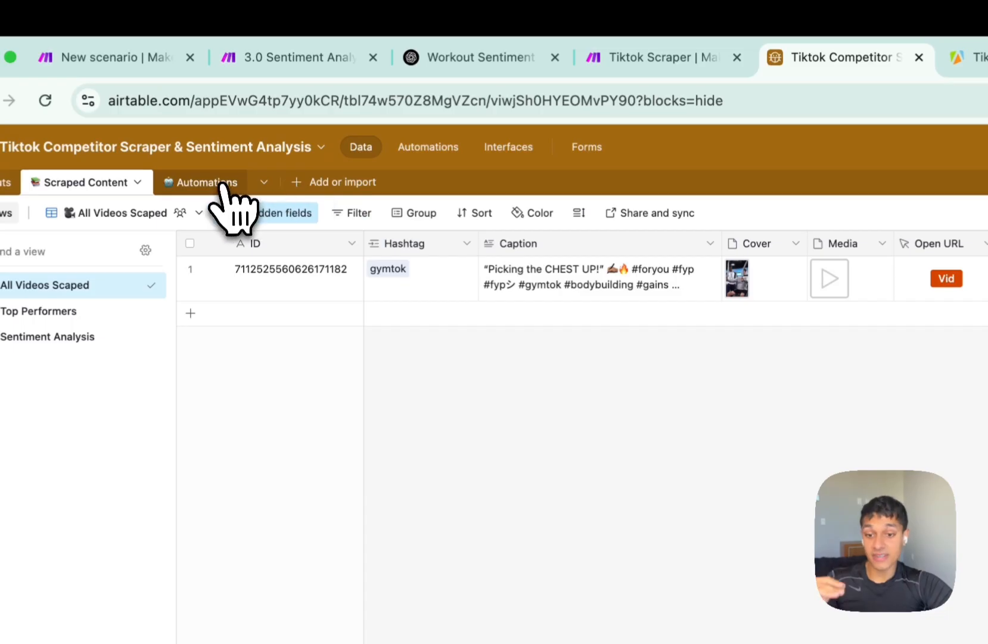
click(206, 182)
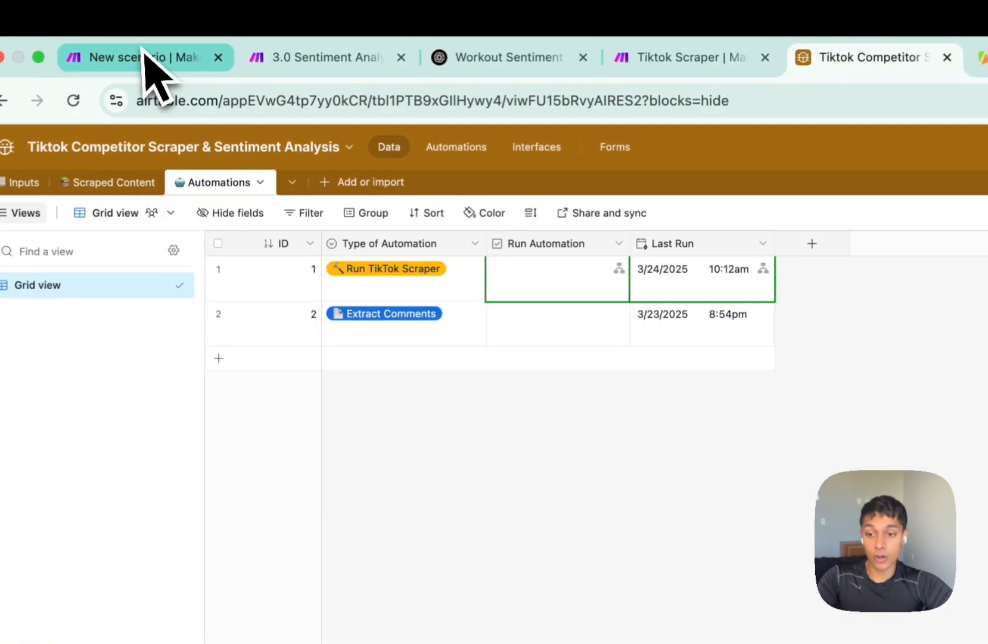
drag(150, 55, 655, 84)
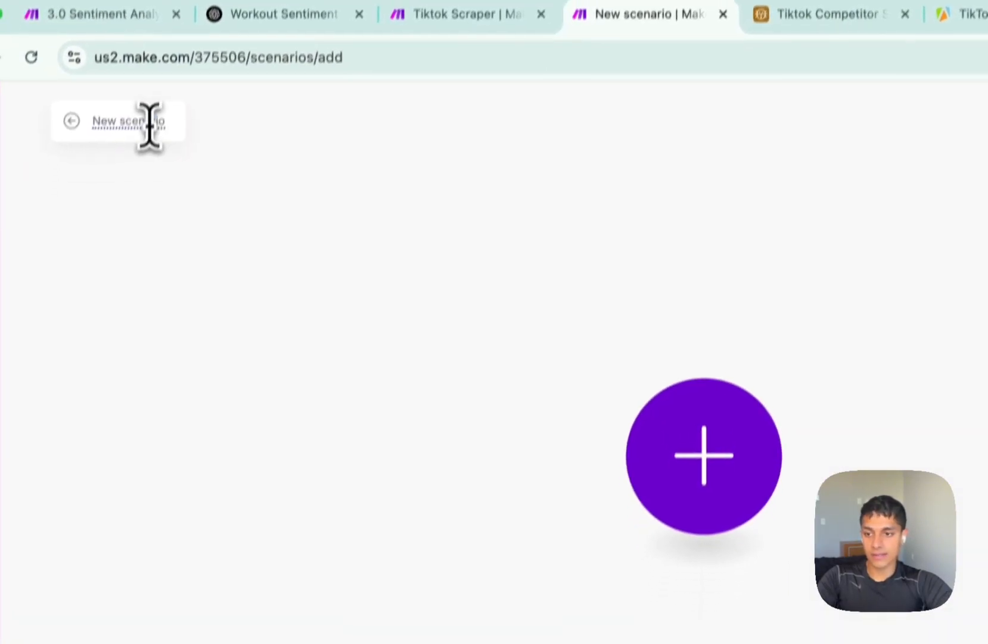
Name the scenario Sentiment Analysis and delete a mistakenly added Airtable Watch Records module.
click(146, 164)
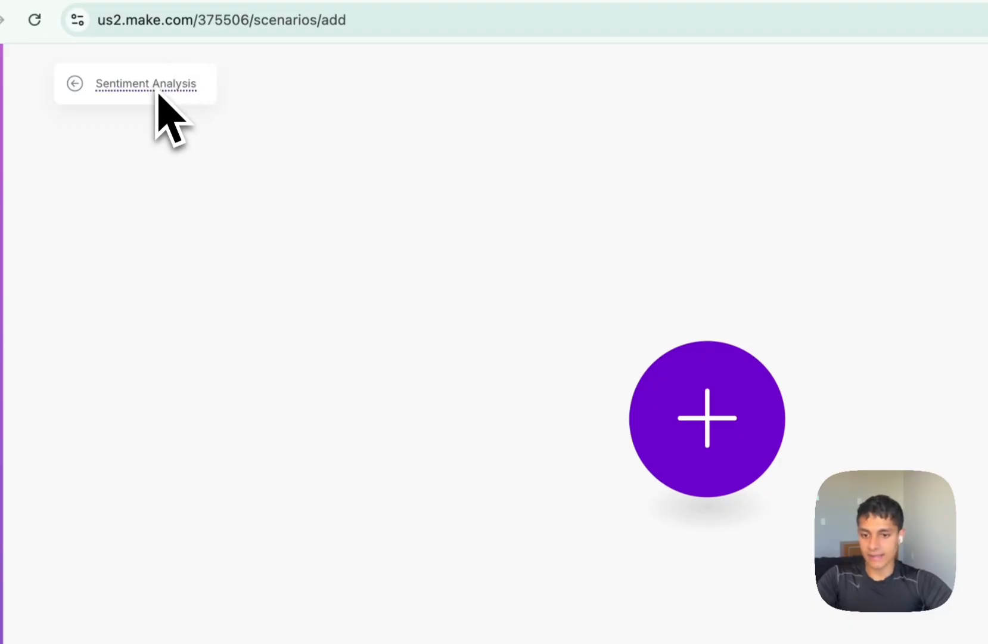
click(699, 445)
click(949, 298)
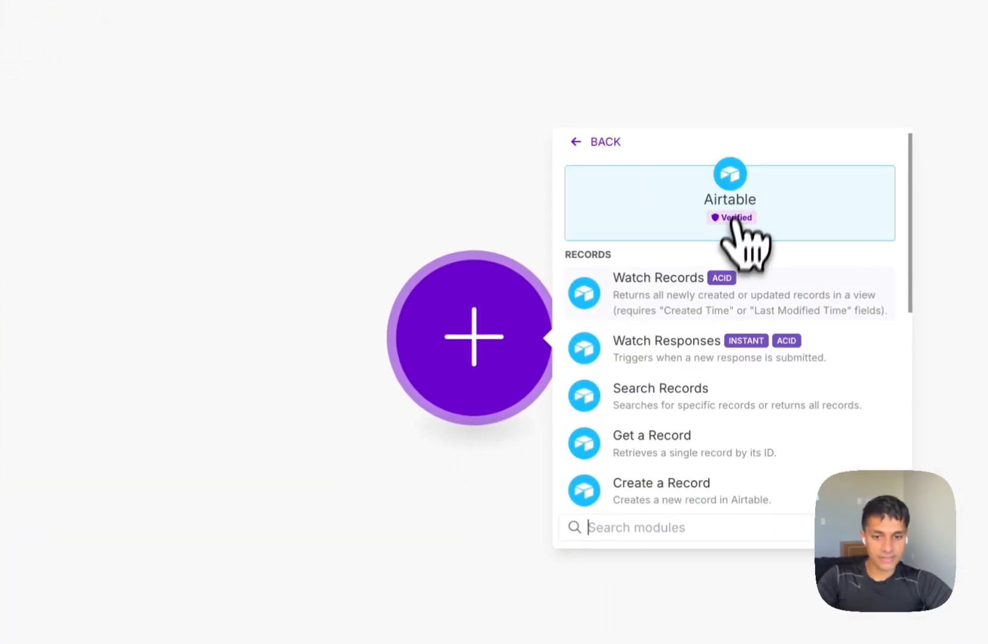
click(671, 295)
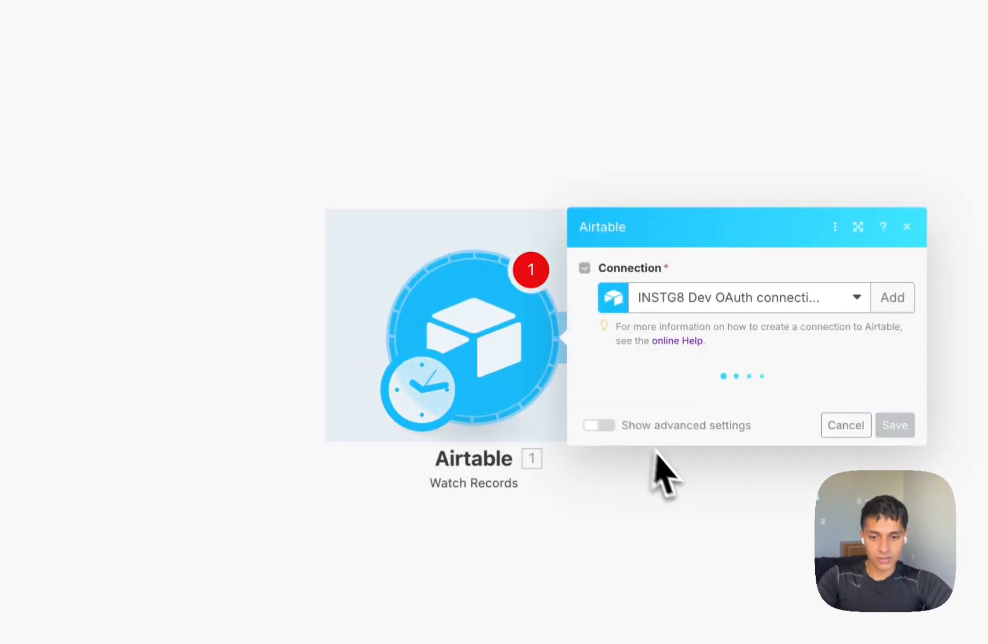
right_click(504, 371)
click(539, 391)
Add an Airtable Watch Responses trigger using a new webhook, 'My Airtable webhook'.
click(498, 370)
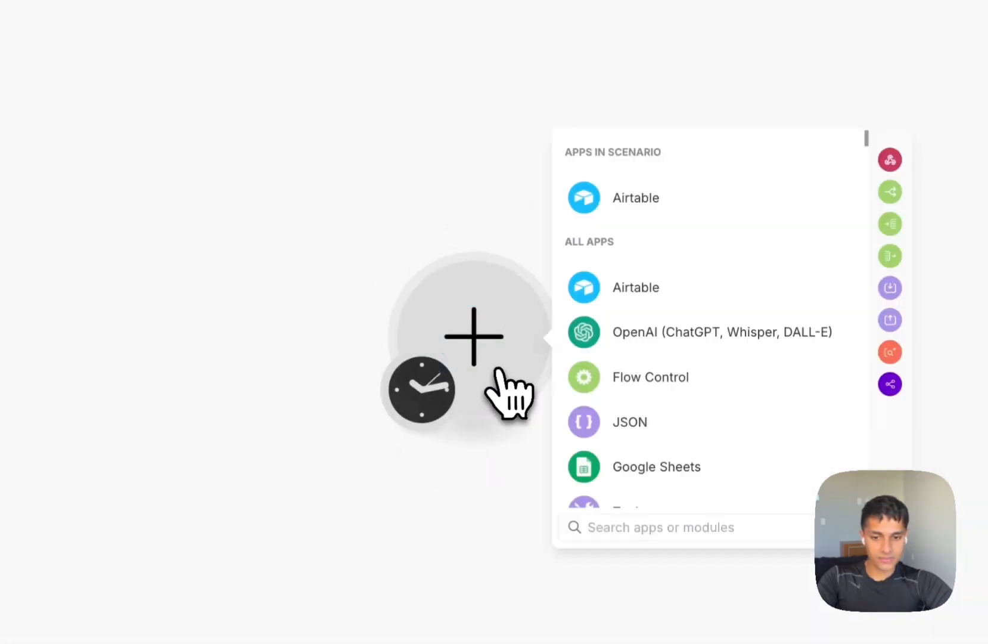
click(651, 298)
click(704, 348)
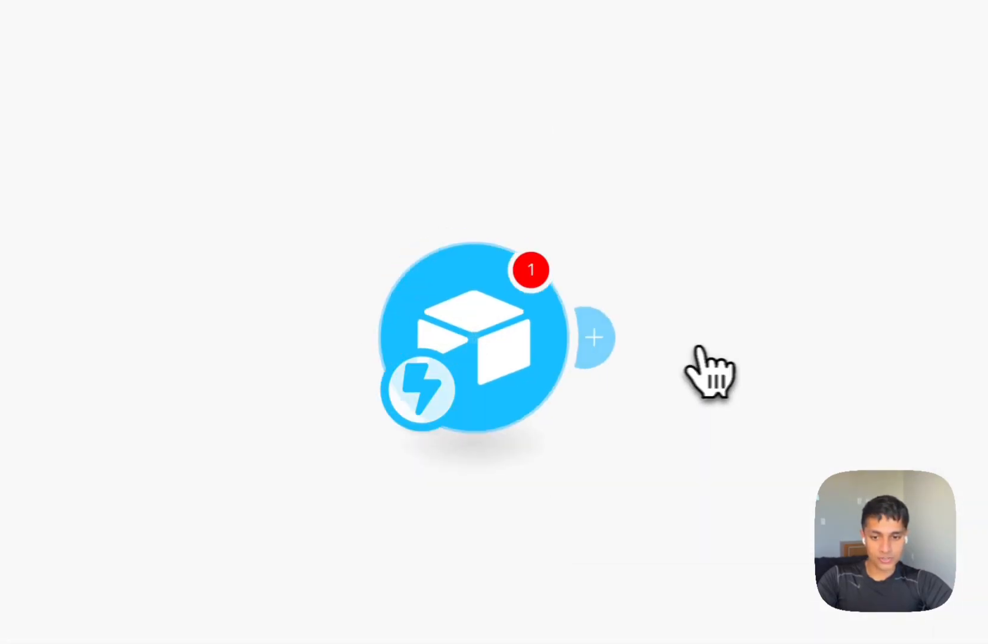
click(641, 273)
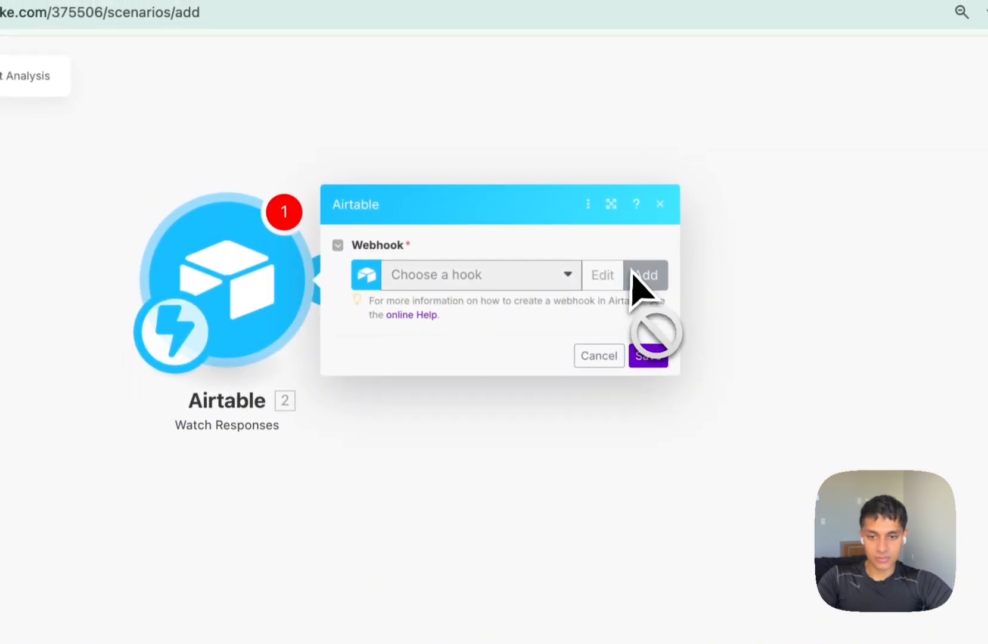
click(834, 428)
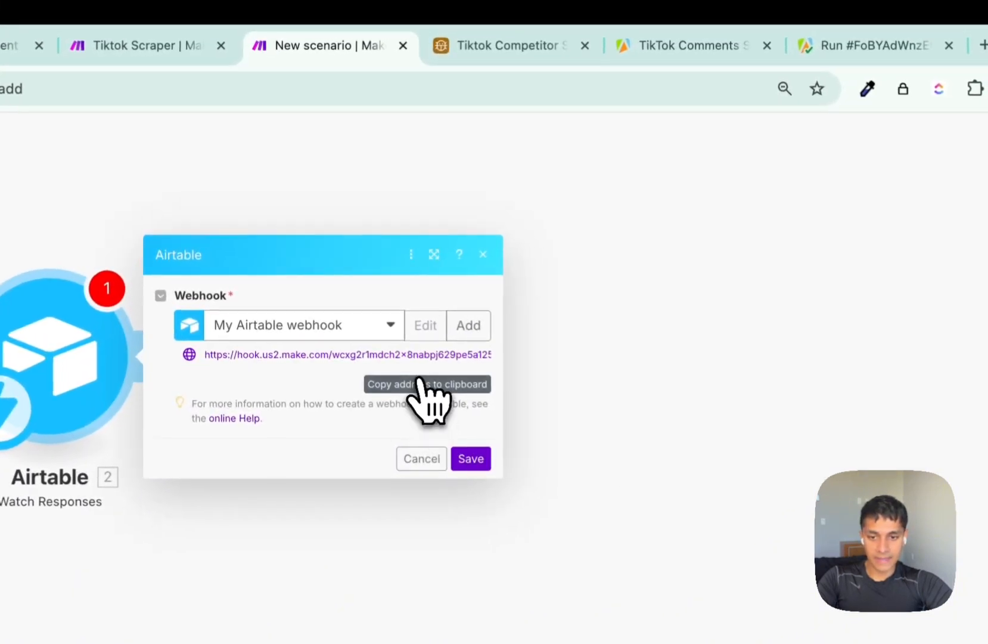
click(498, 55)
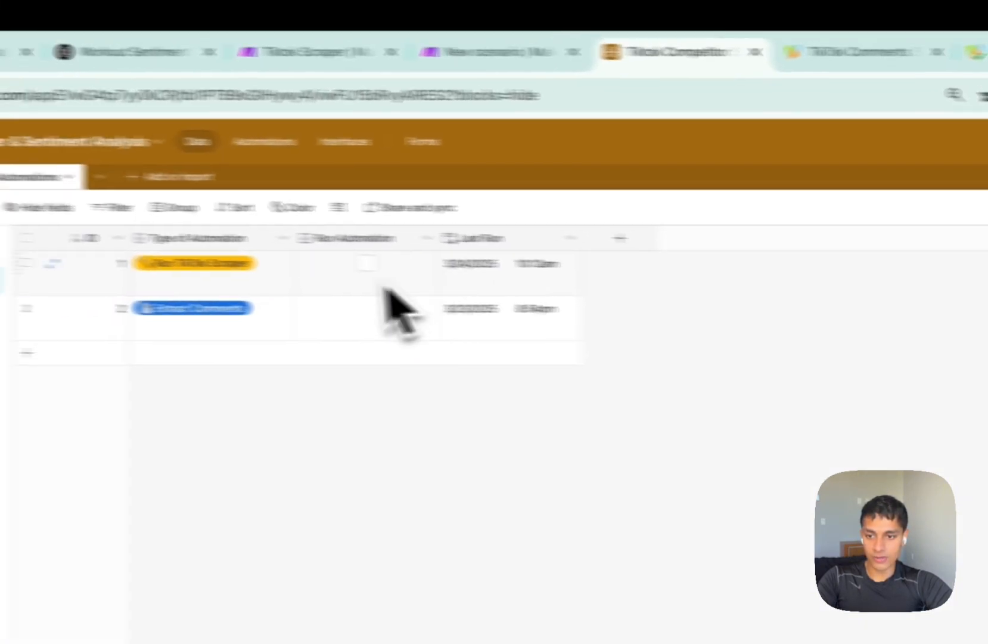
Delete the broken Unknown field from the Run Comment Extracter automation's Update record step.
click(396, 146)
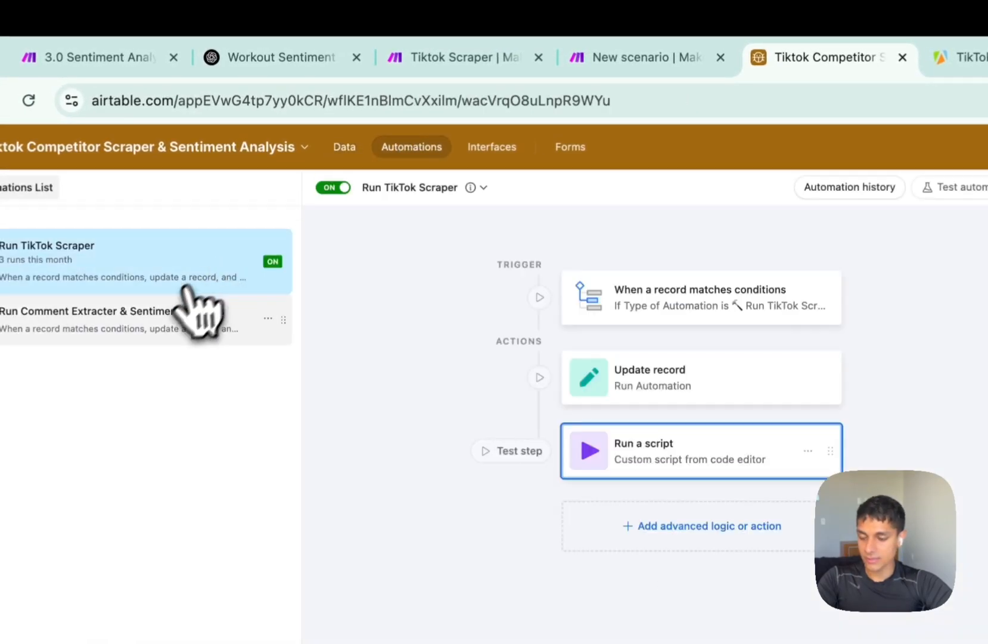
click(169, 322)
click(691, 313)
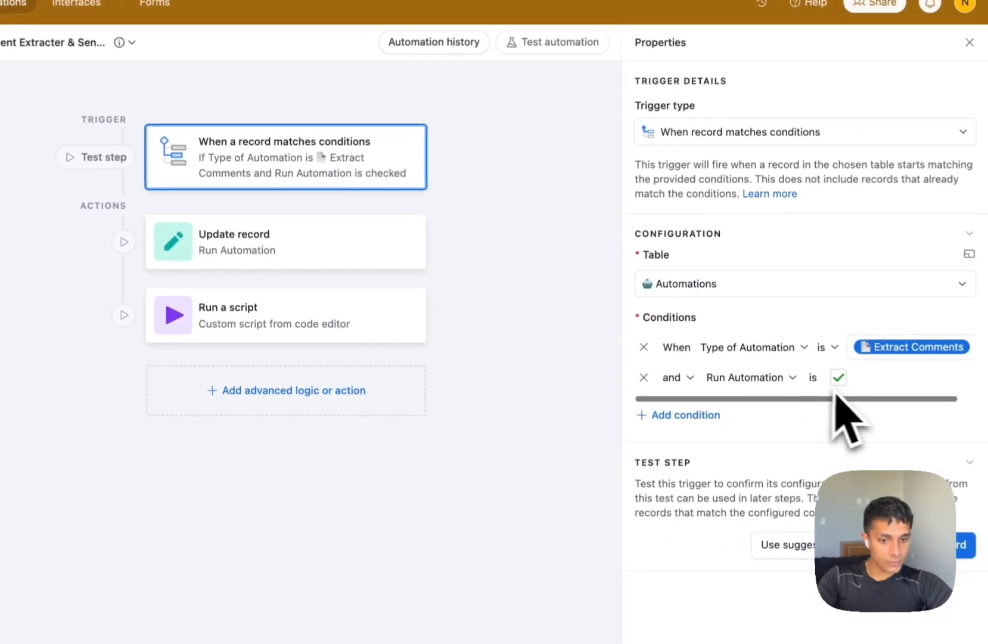
click(250, 249)
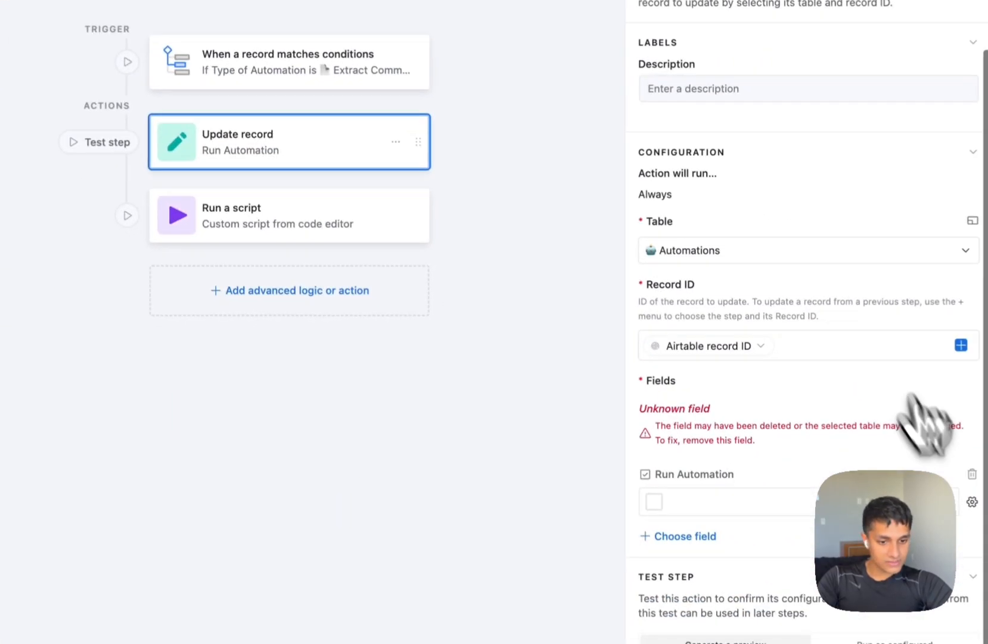
click(968, 400)
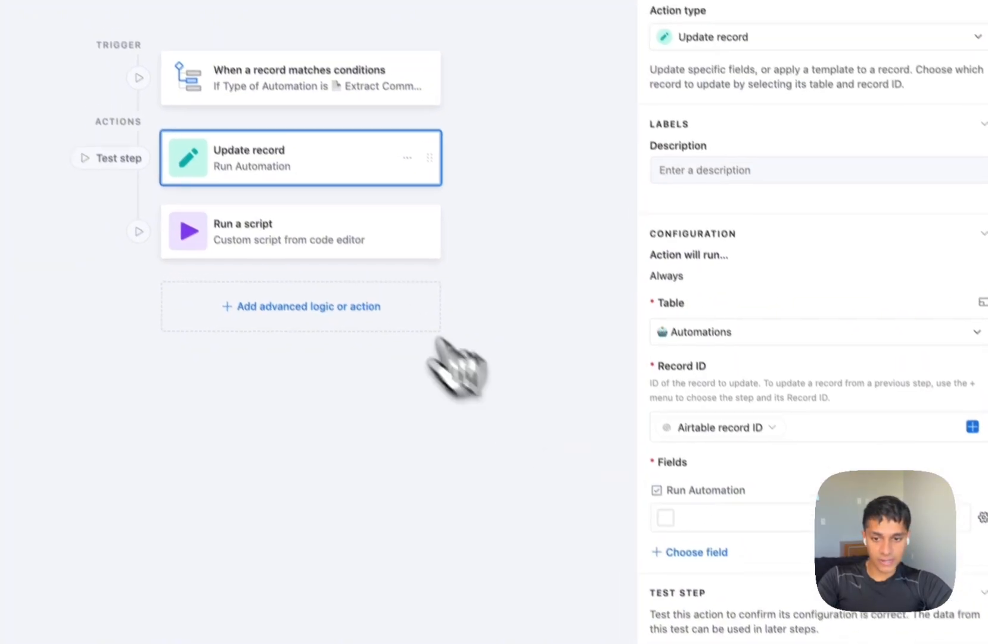
Check the webhook URL in the script step, finish editing, and return to the table data.
click(381, 251)
click(939, 375)
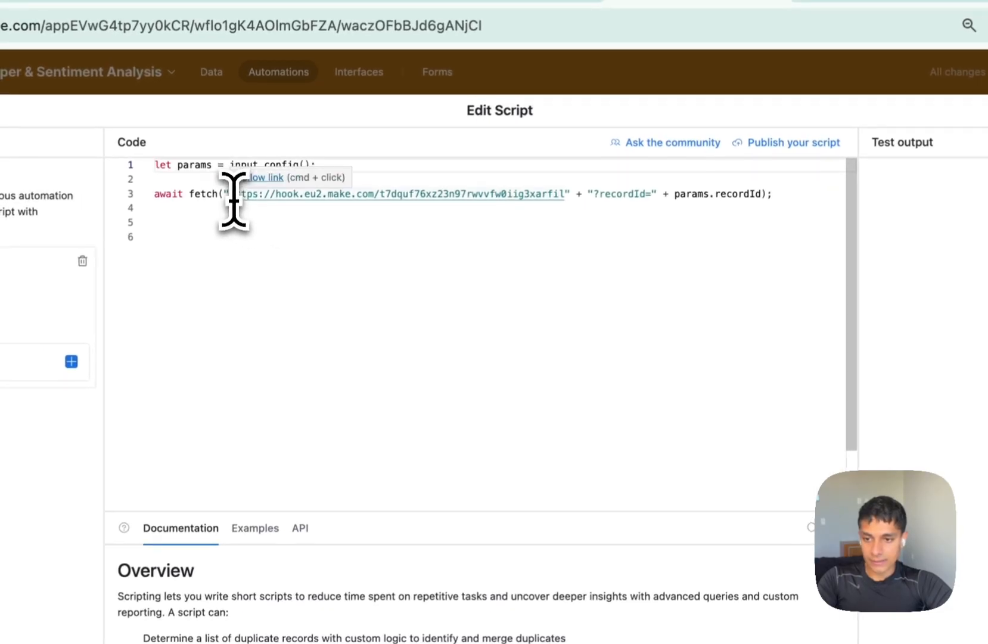
drag(231, 197, 524, 199)
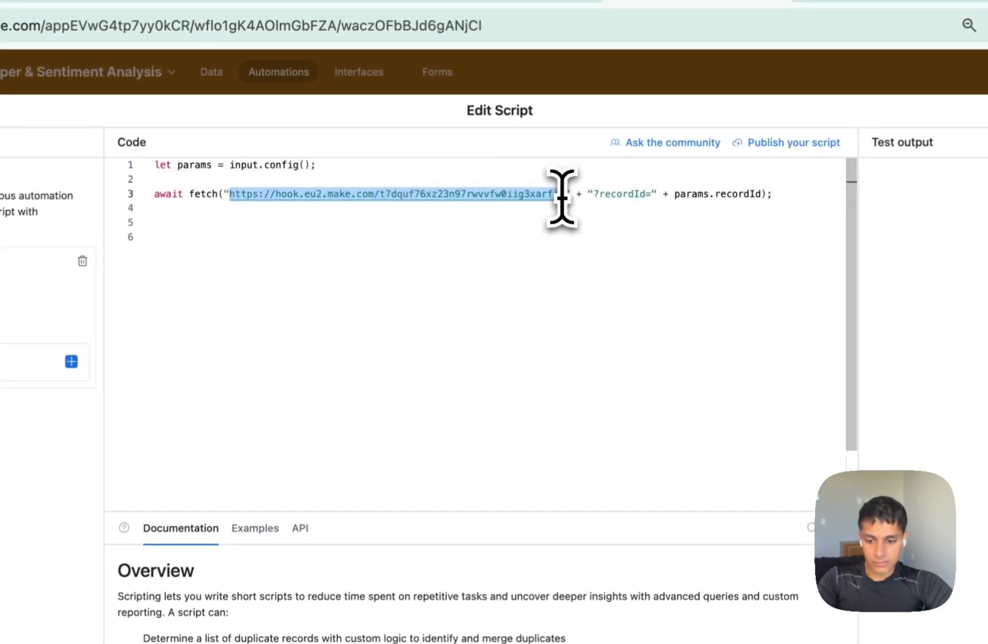
click(987, 140)
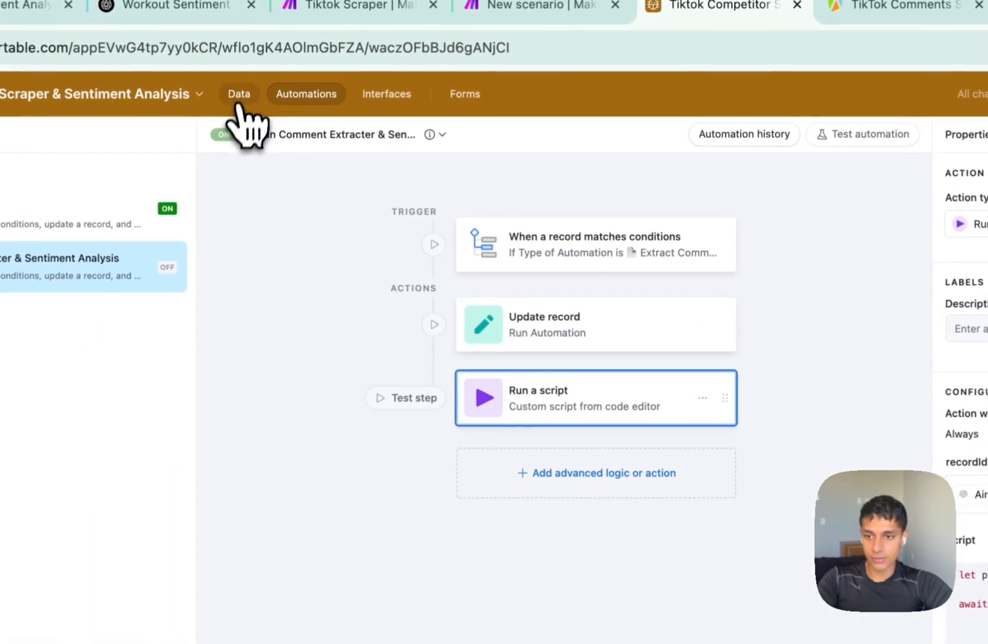
click(153, 115)
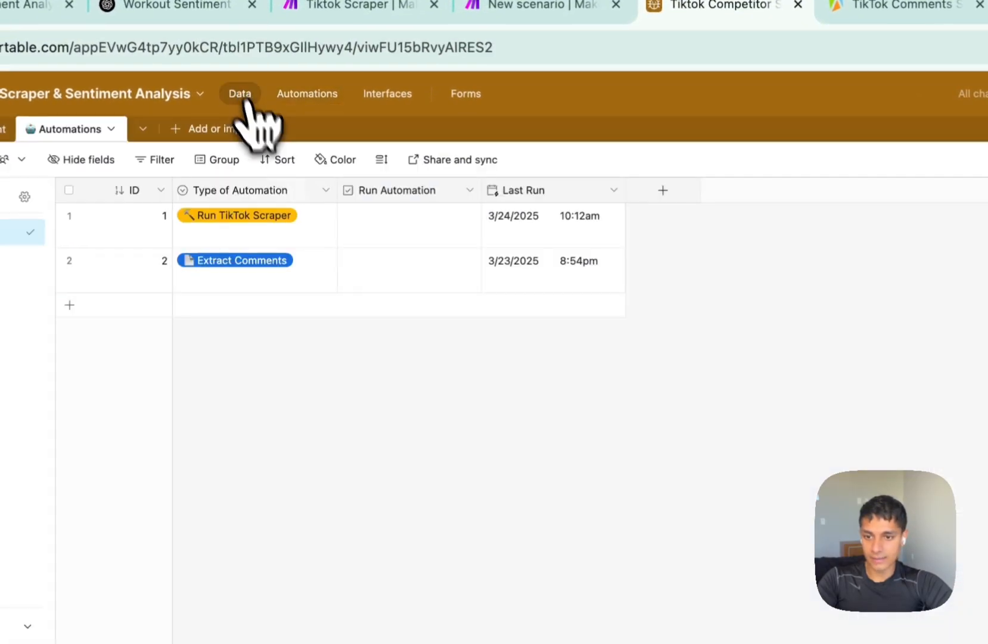
key(ctrl+shift+Tab)
Save the Watch Responses trigger and run it alone to capture one record, then add a module after it.
click(674, 418)
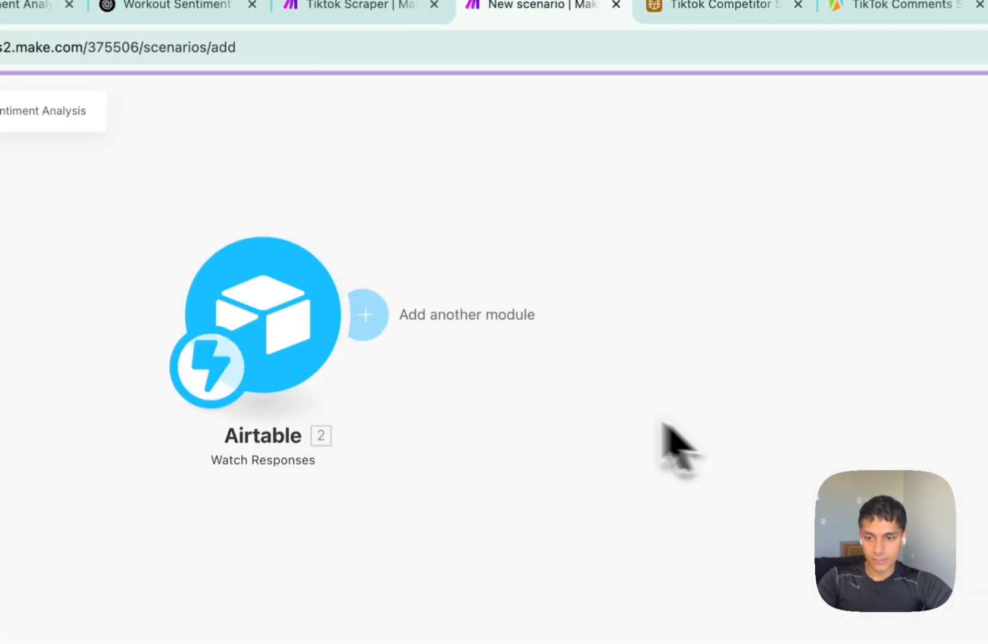
right_click(305, 333)
click(331, 366)
key(ctrl+Tab)
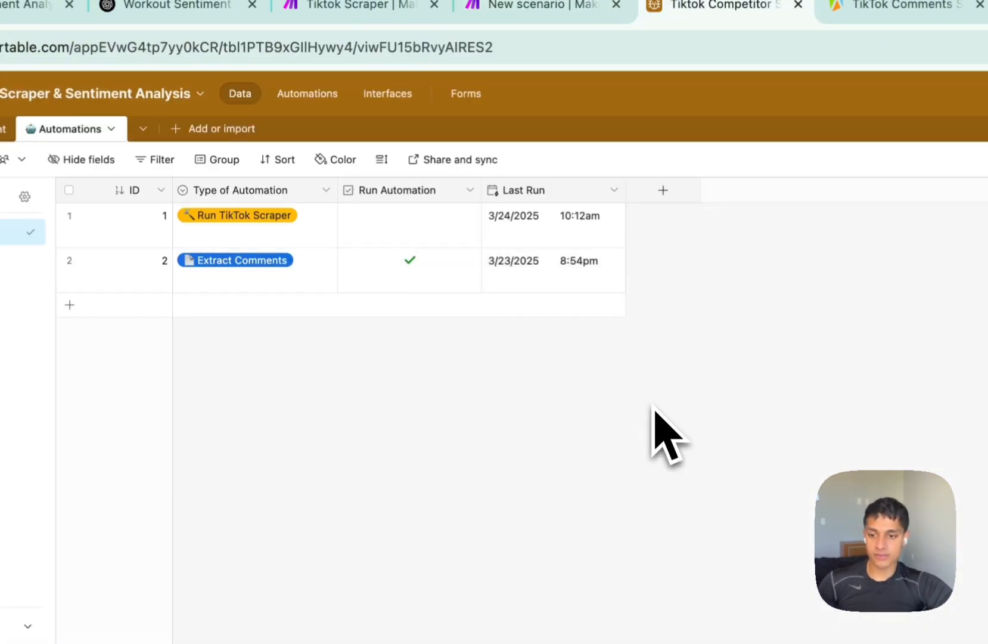
key(ctrl+shift+Tab)
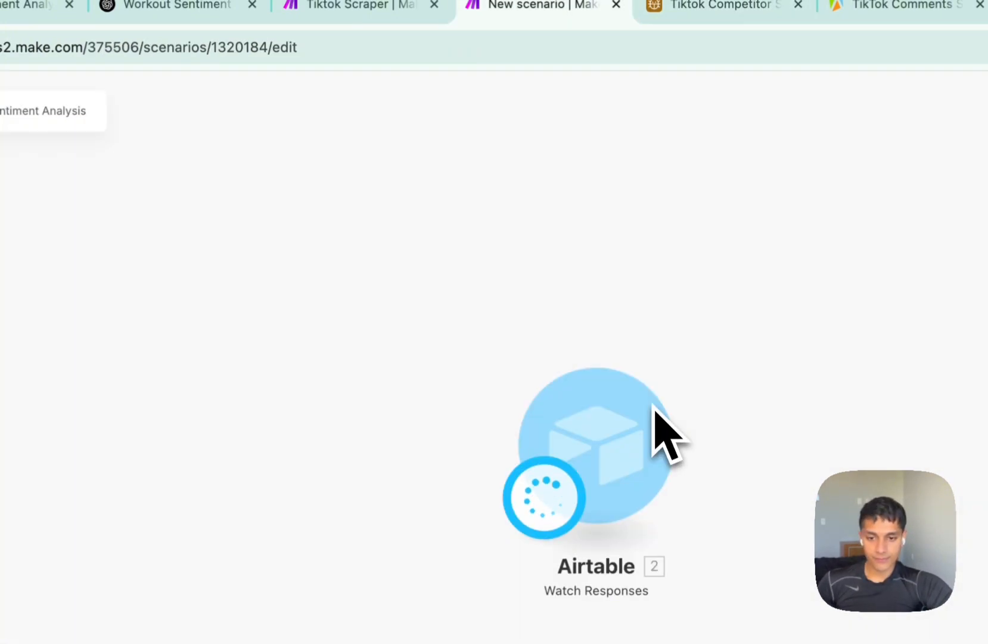
drag(812, 518, 605, 470)
click(360, 310)
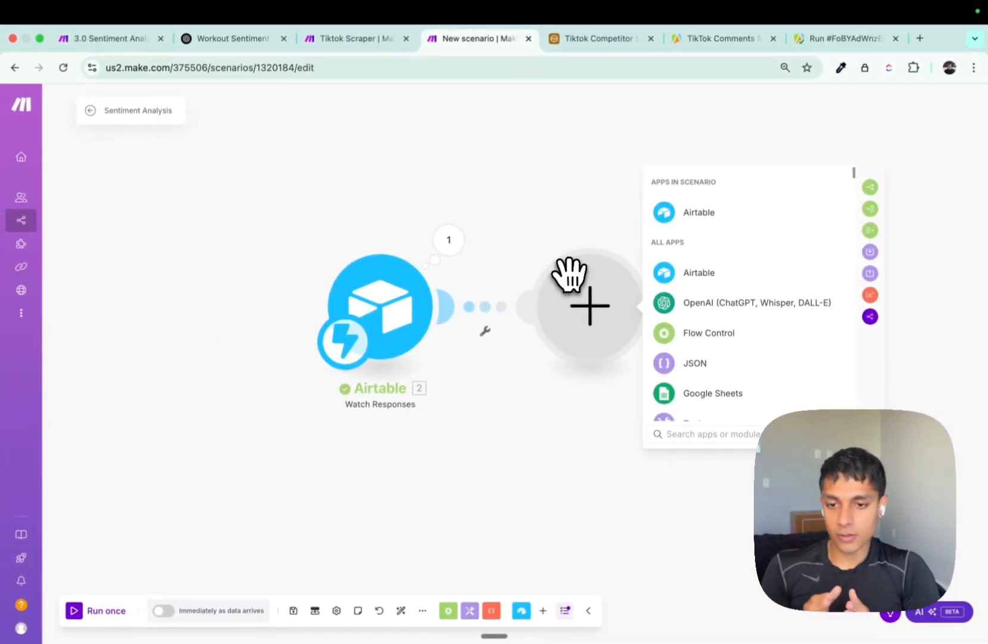
Return to the TikTok Comments Scraper input and highlight the TikTok video link in postURLs.
click(732, 38)
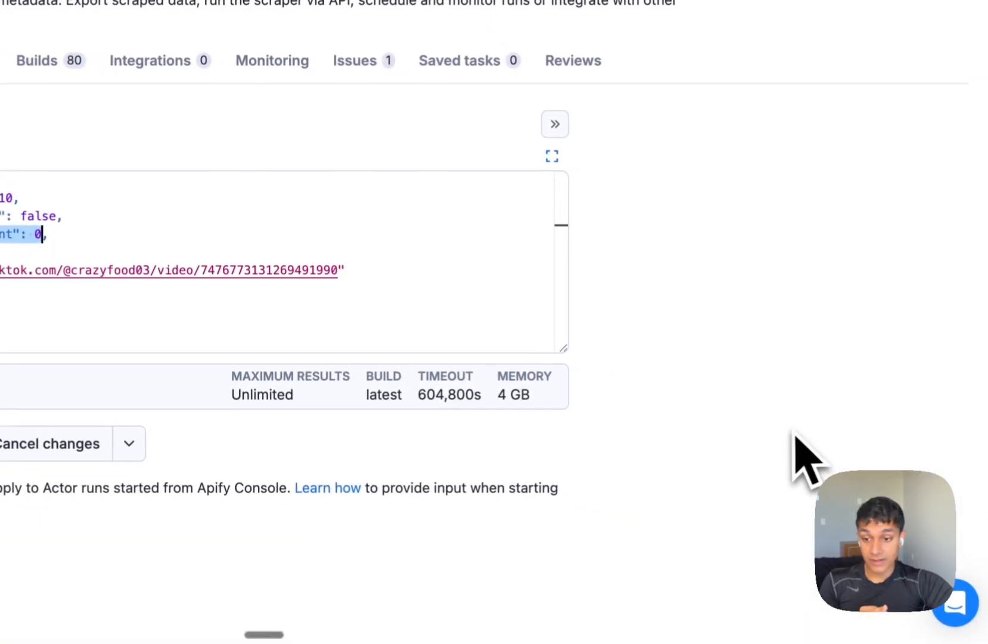
drag(177, 306, 602, 316)
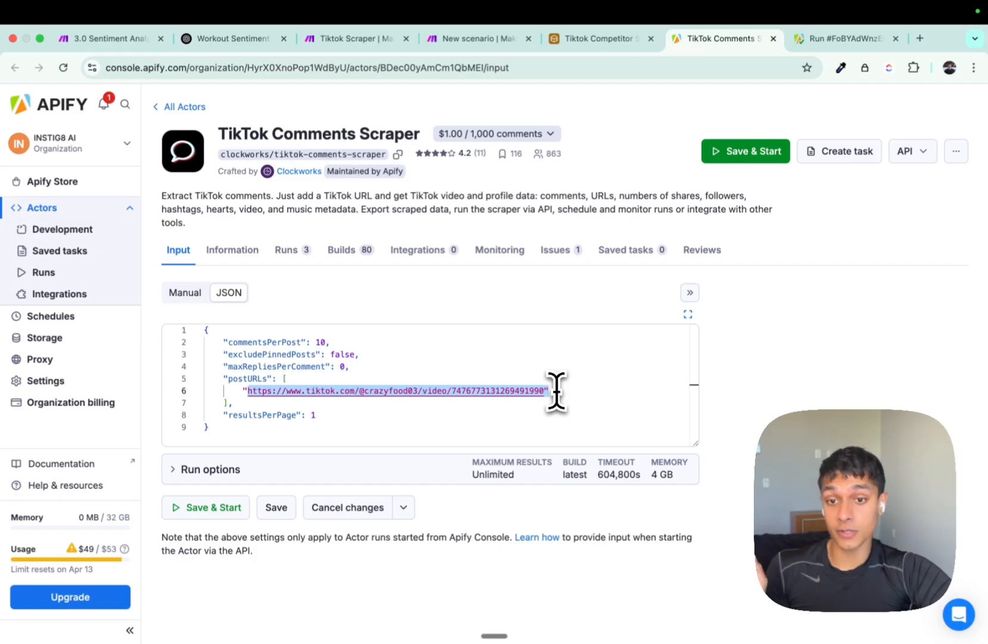
Add an Airtable Search Records module using the token connection and the Tiktok Competitor Scraper & Sentiment Analysis base.
click(477, 38)
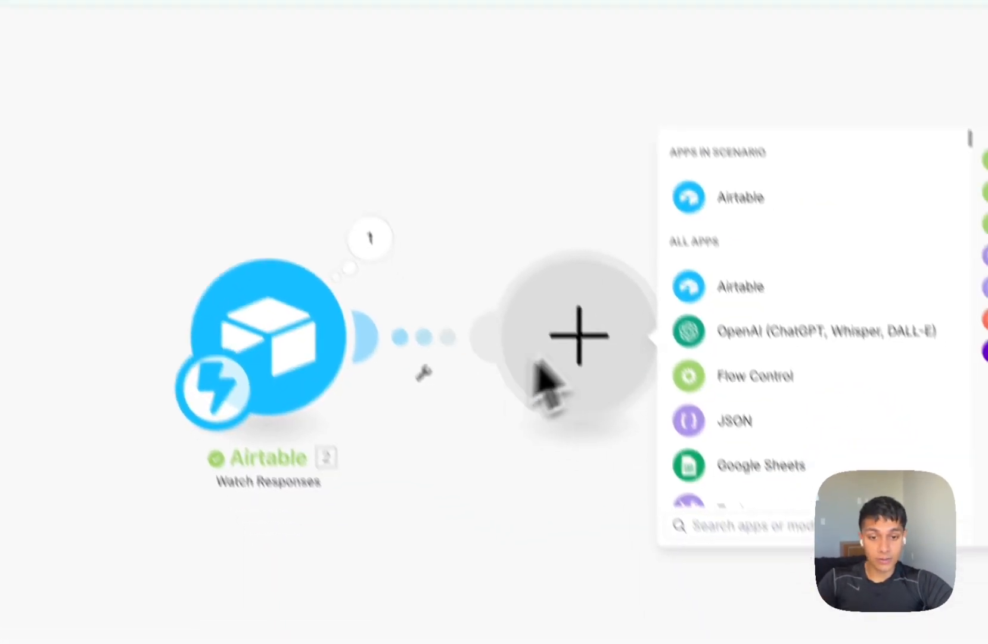
click(739, 286)
click(721, 248)
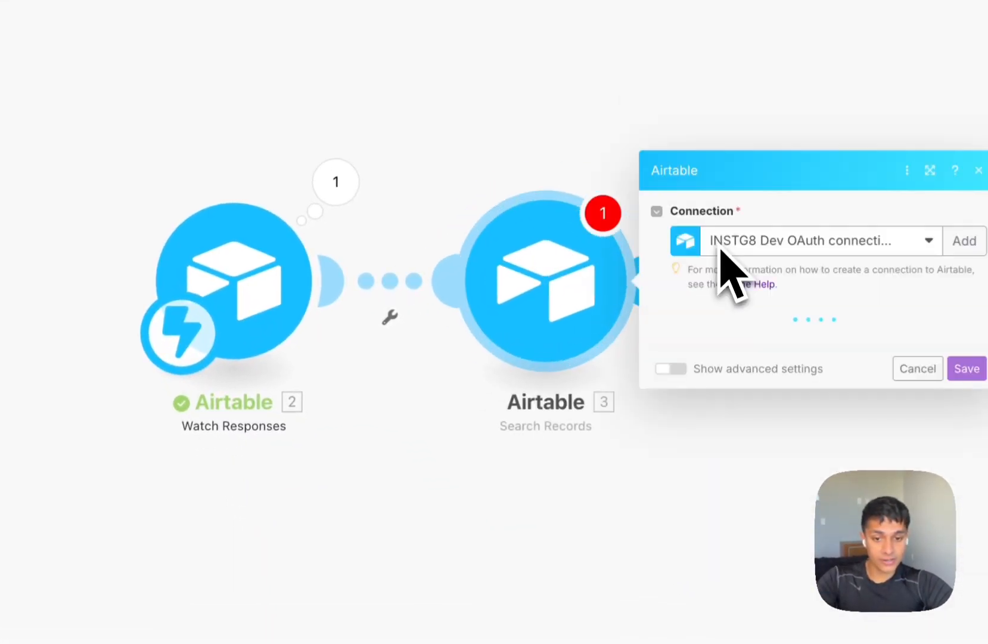
click(773, 243)
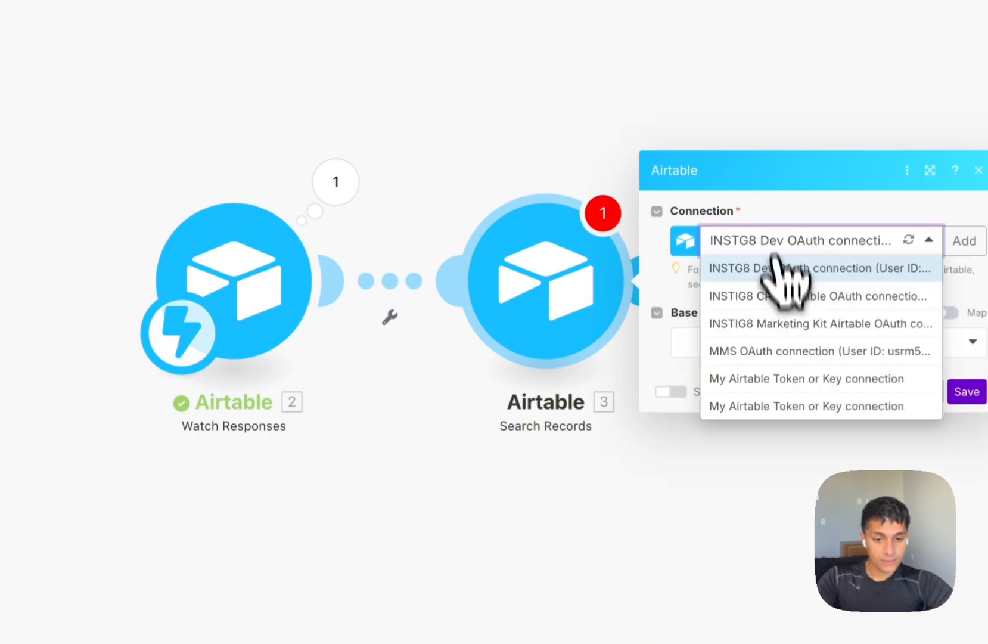
click(783, 408)
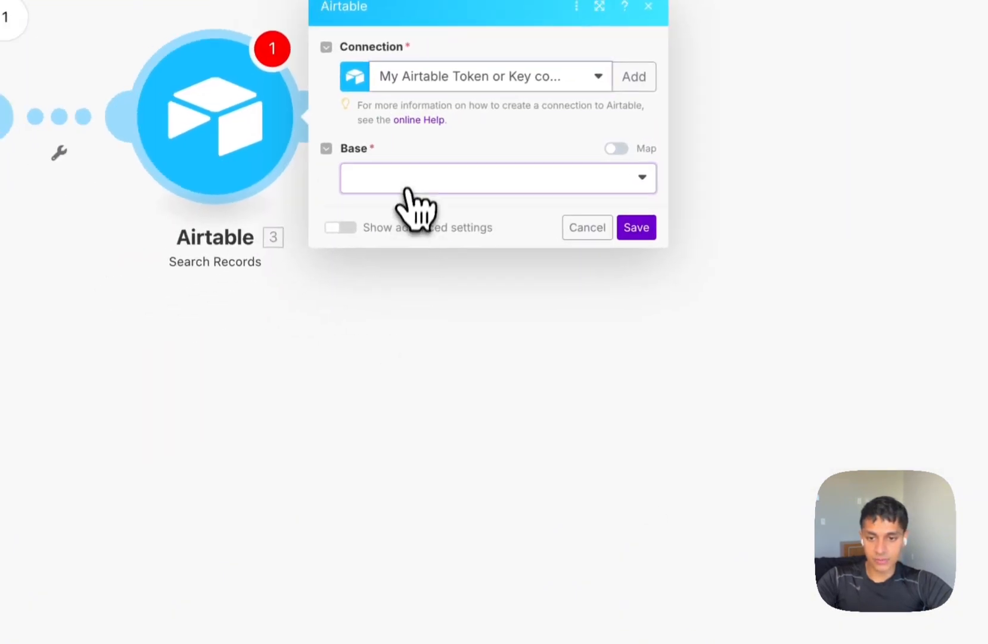
click(417, 178)
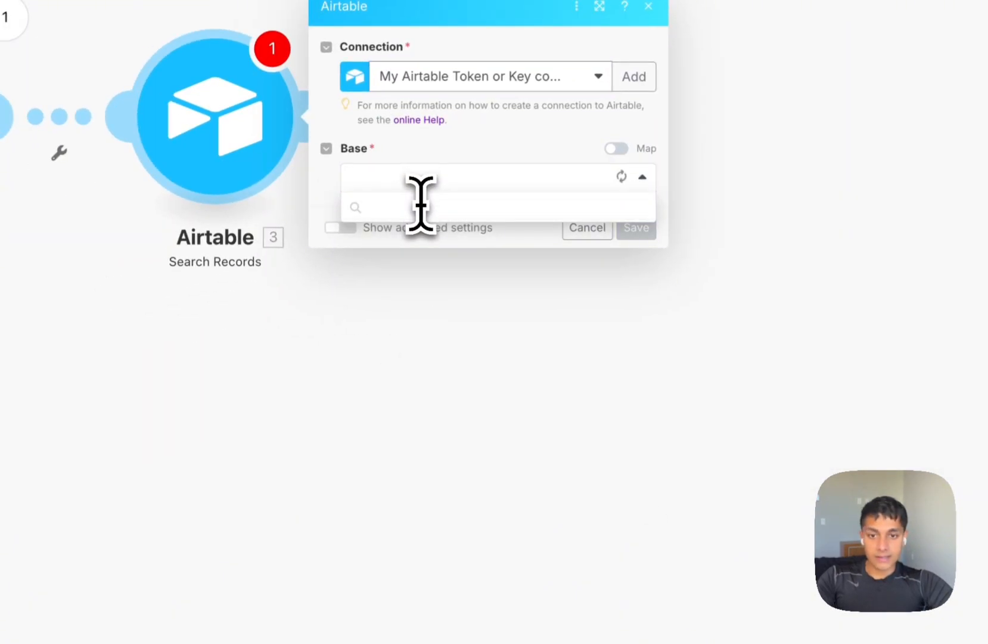
text(tiktok)
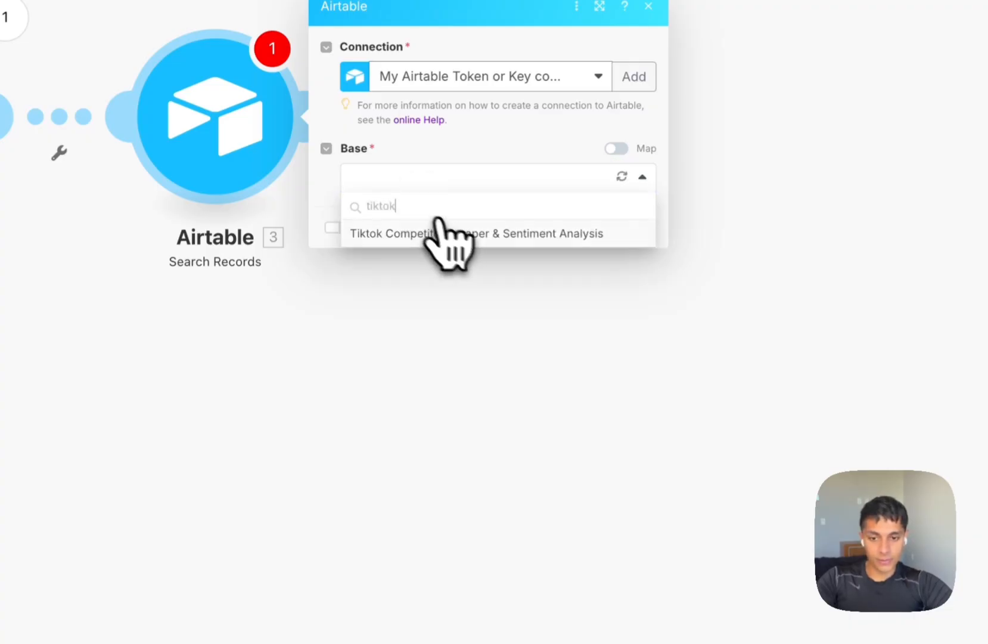
click(447, 233)
Set table Scraped Content and view All Videos Scaped, return the Vid URL field, and save.
click(474, 215)
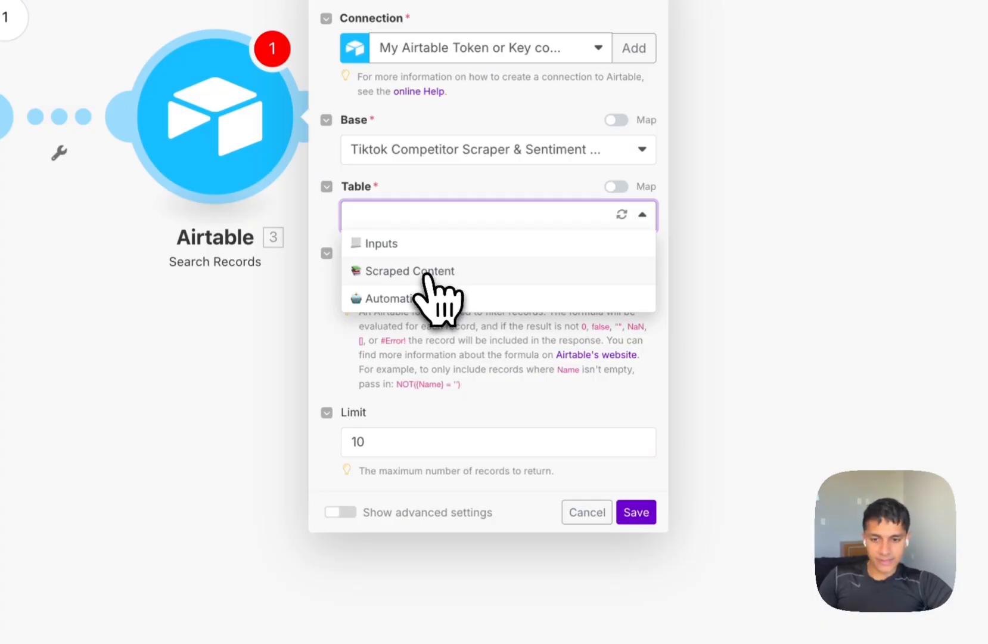
click(428, 273)
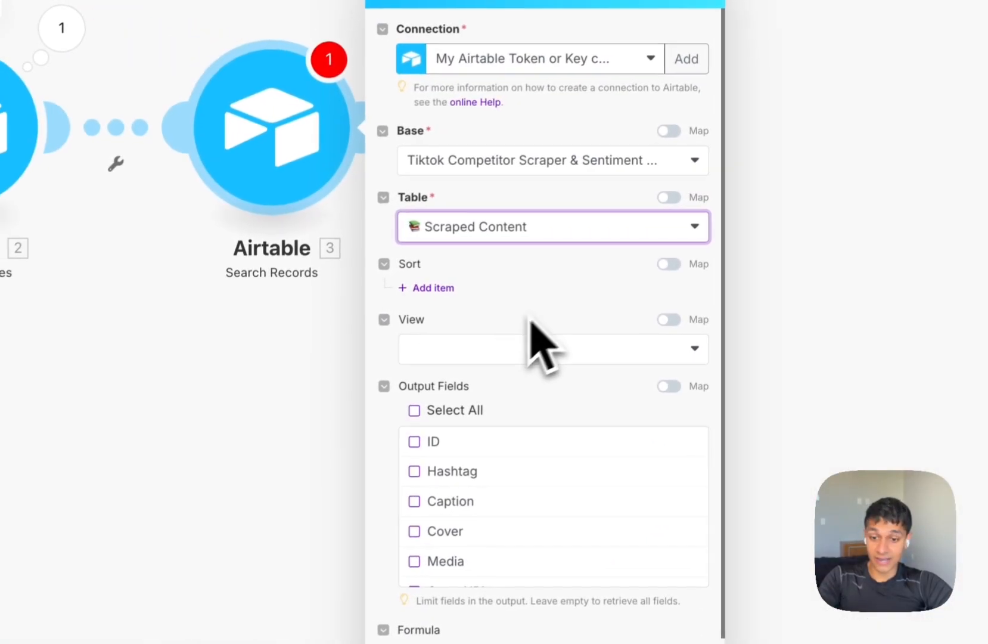
click(434, 348)
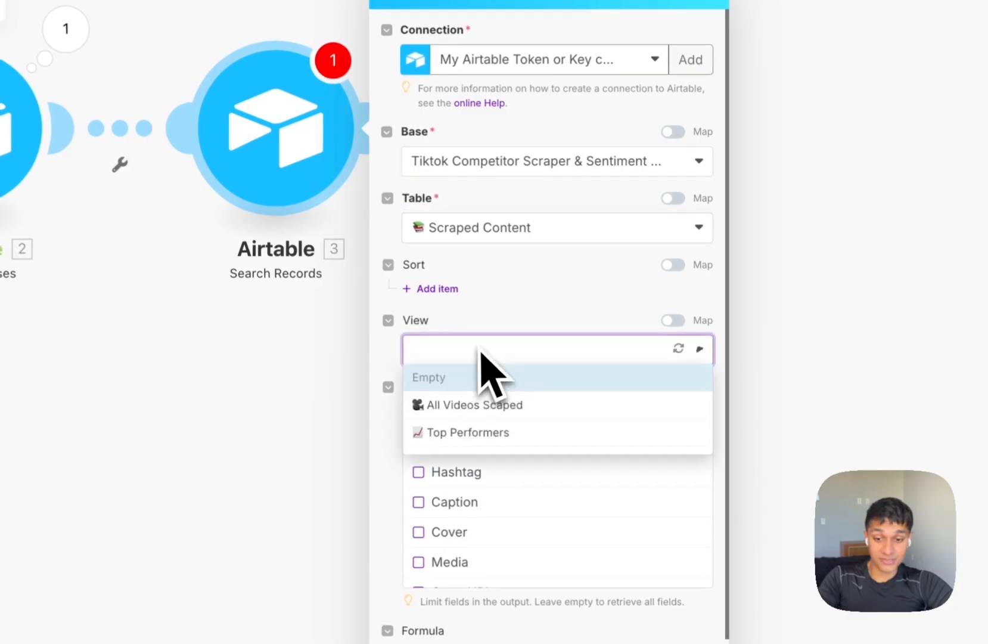
click(469, 434)
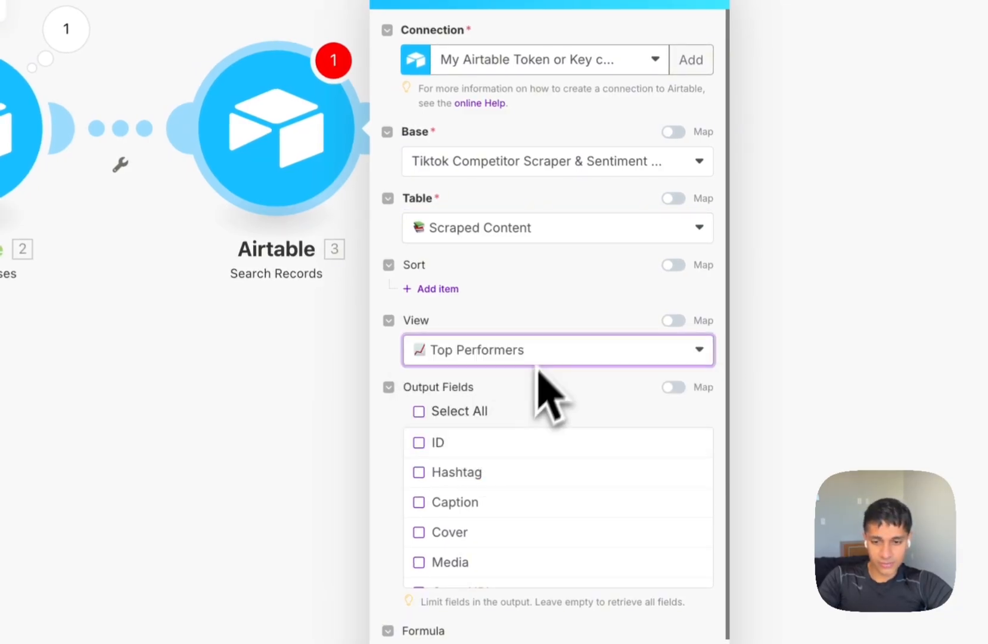
scroll(558, 315, down, 3)
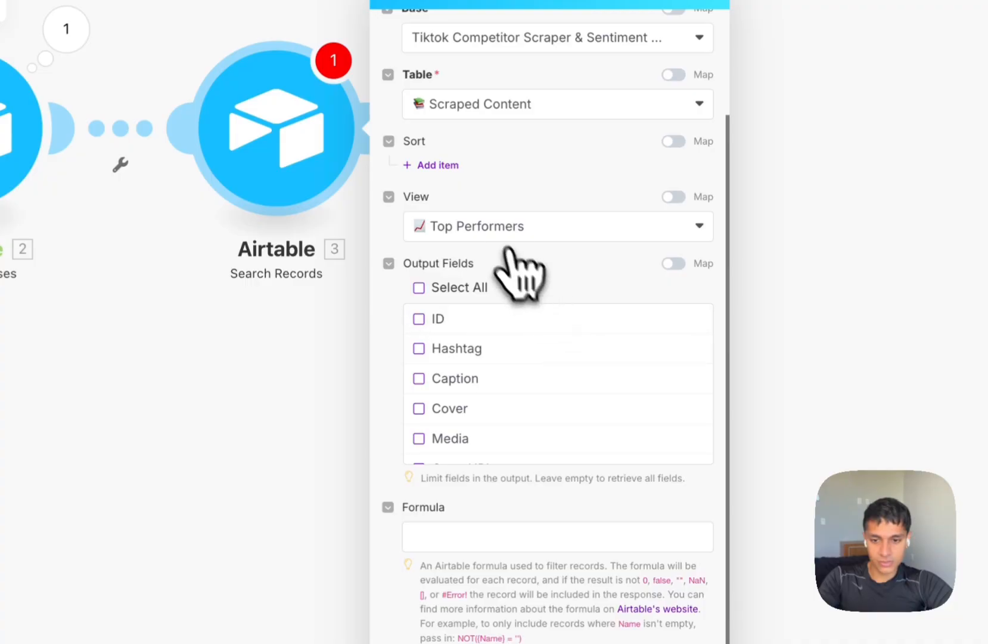
click(495, 232)
click(475, 281)
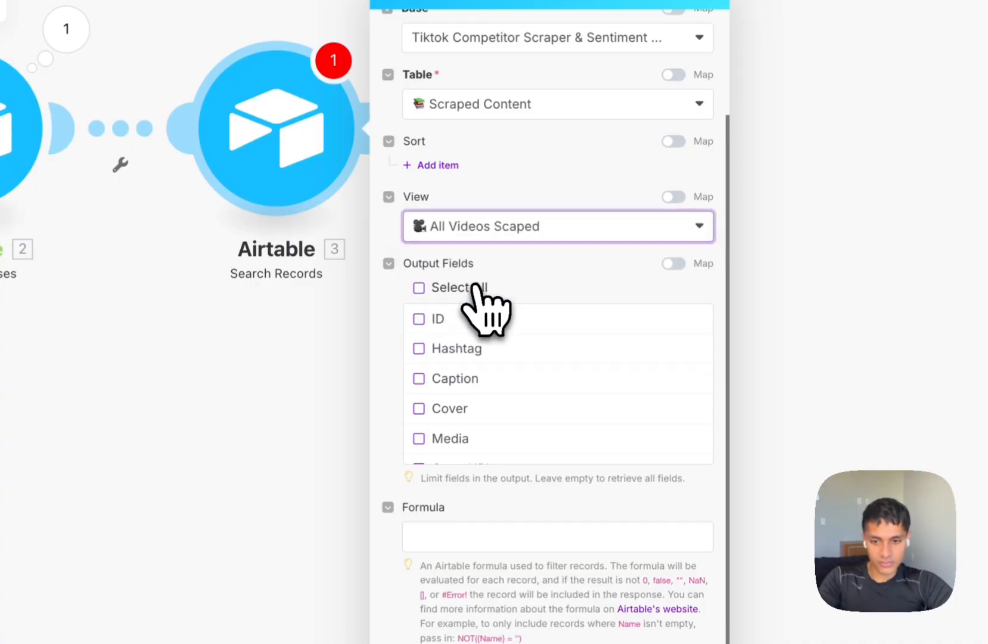
scroll(506, 369, down, 4)
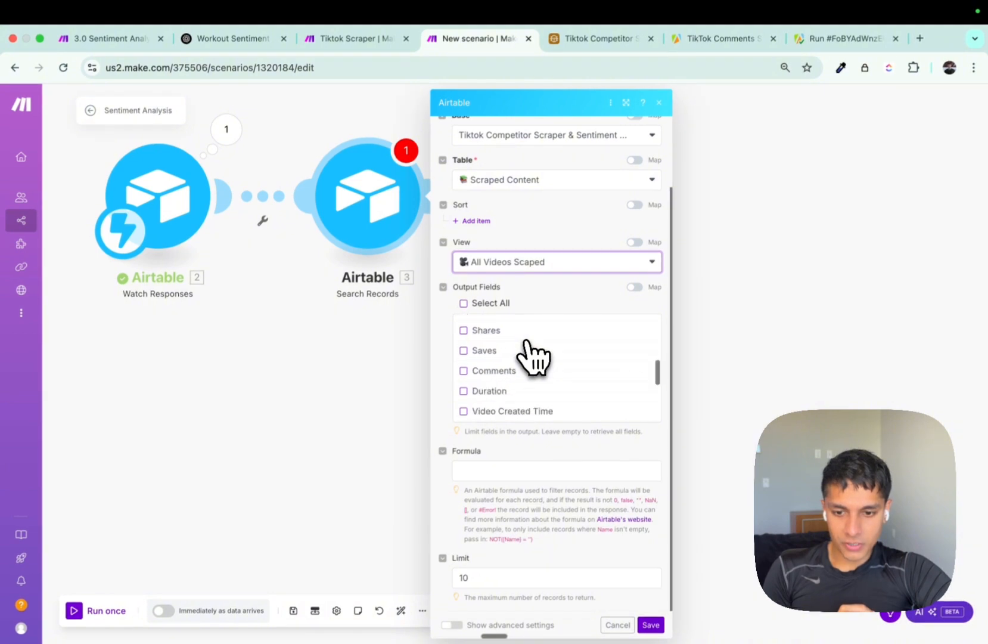
scroll(526, 342, down, 2)
click(495, 365)
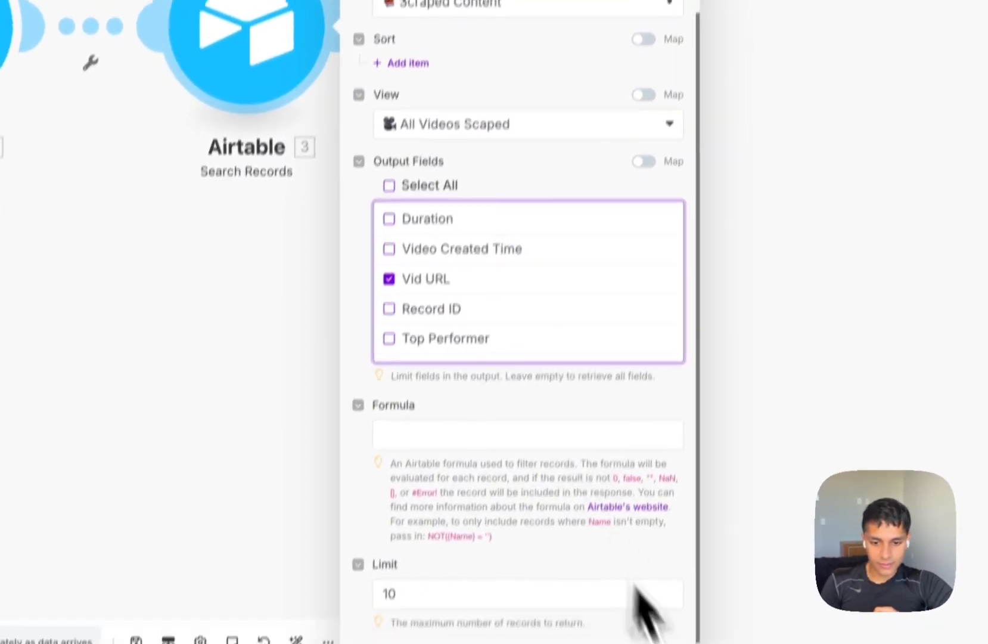
click(519, 597)
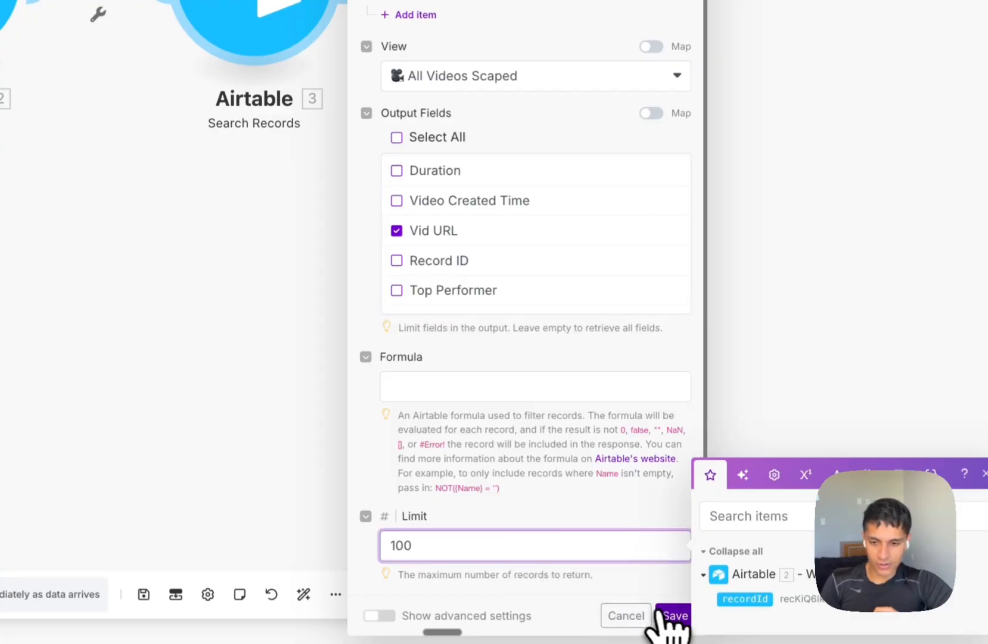
click(674, 615)
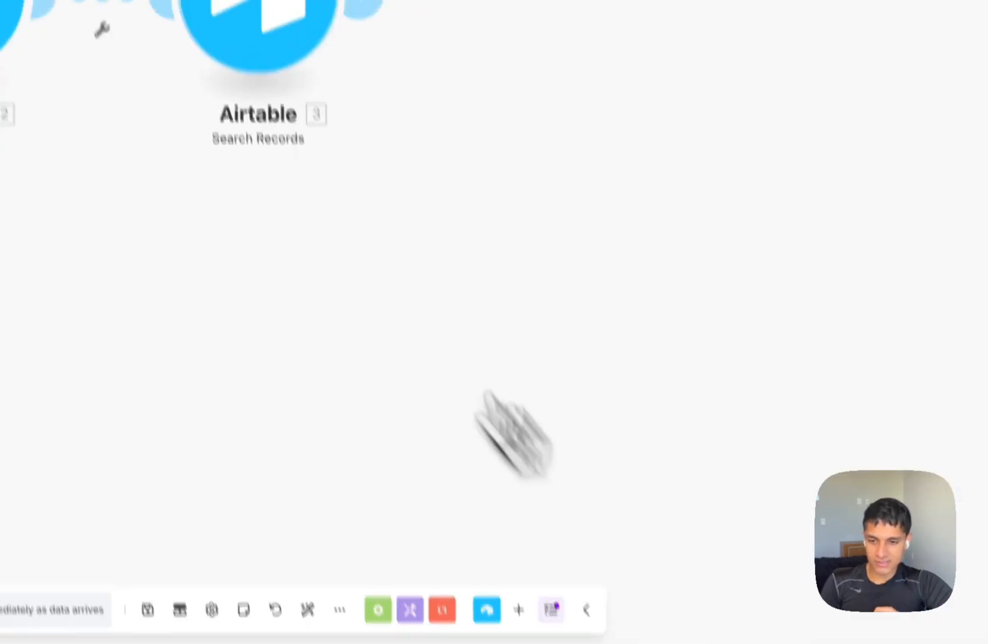
Run the Search Records module alone to check its Vid URL output.
right_click(262, 14)
click(292, 55)
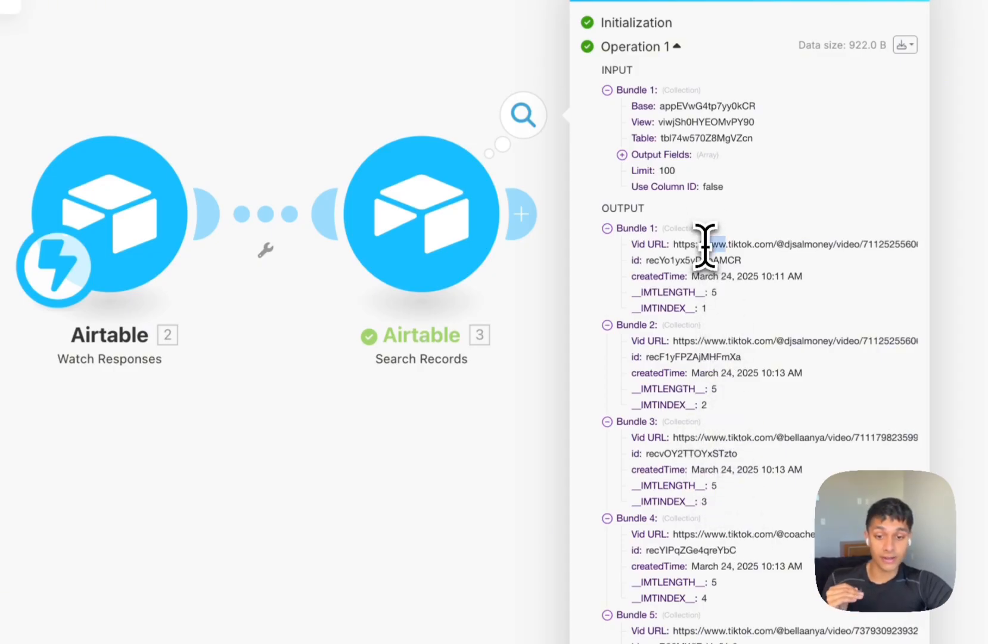
click(712, 338)
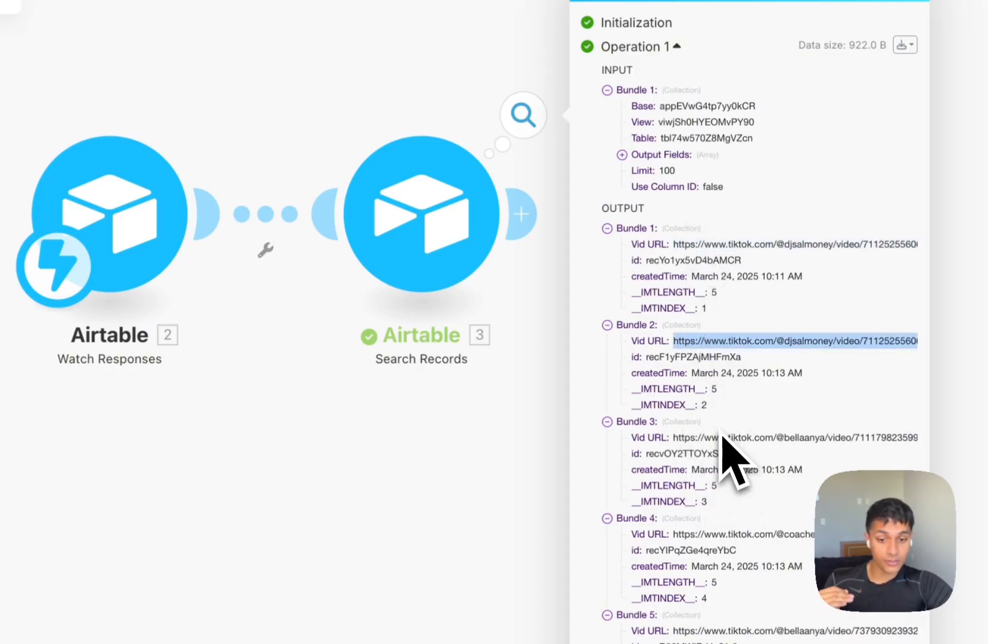
click(462, 448)
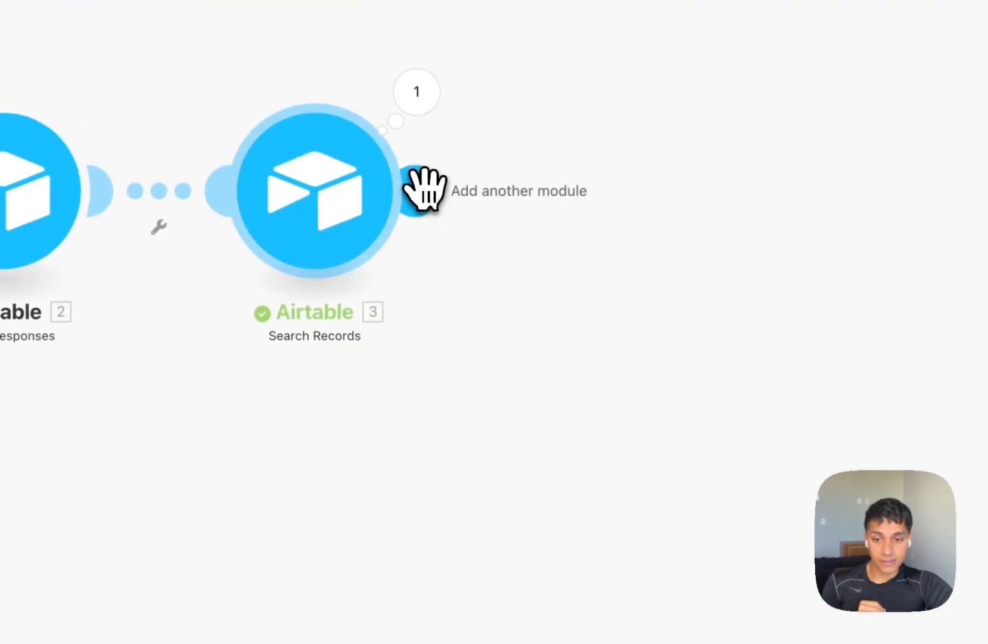
Cancel an 'apify' module search and switch to the Tiktok Scraper scenario for the Text aggregator.
click(522, 212)
text(apify)
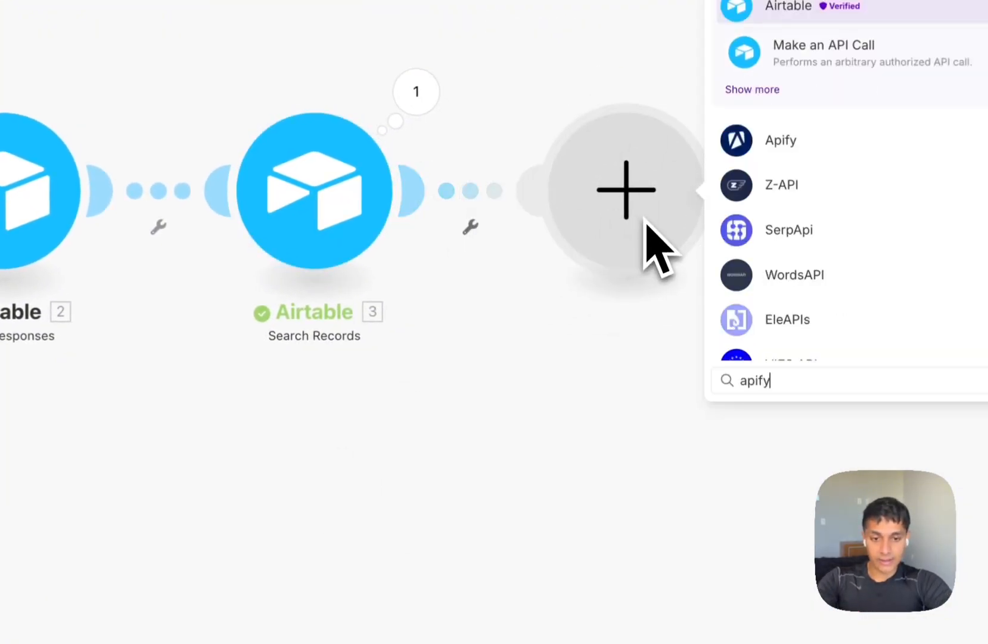
click(467, 358)
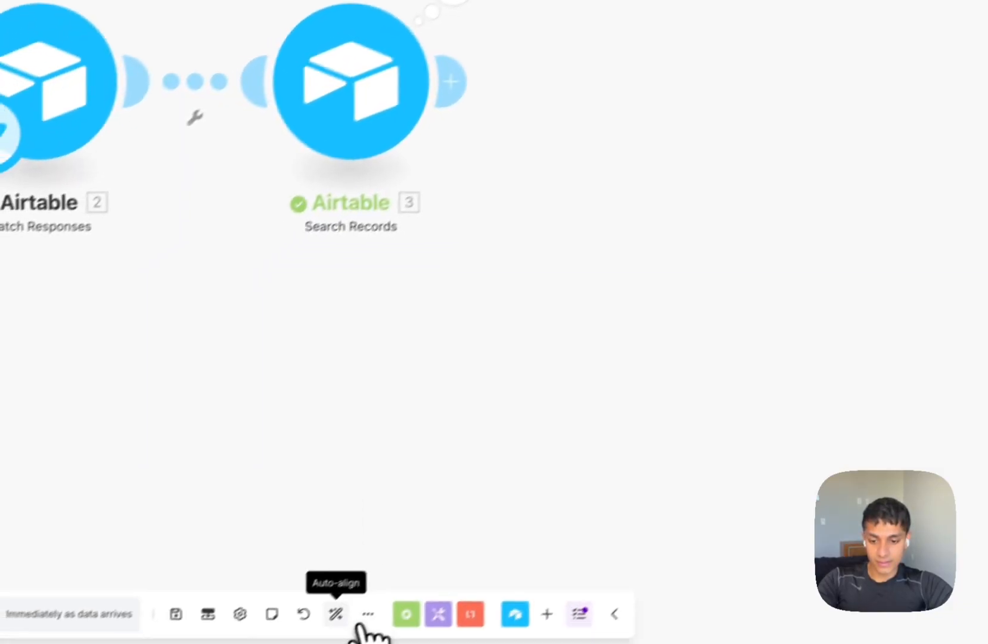
click(467, 30)
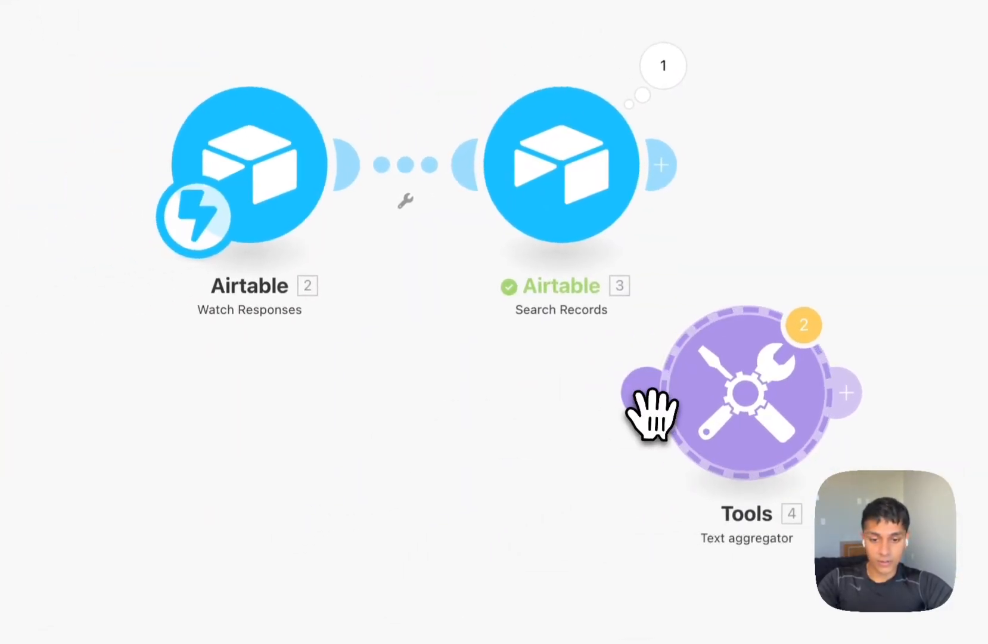
Place the Text aggregator after Search Records, sourcing Airtable - Search Records [3] with Text mapped to 3. Vid URL.
drag(651, 414, 769, 233)
click(769, 232)
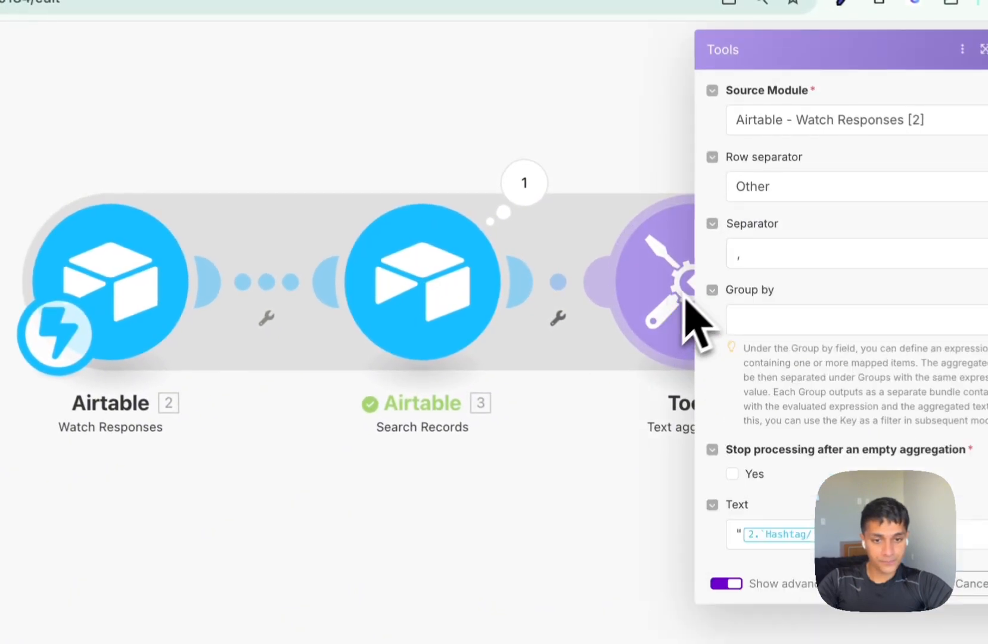
click(815, 130)
click(818, 146)
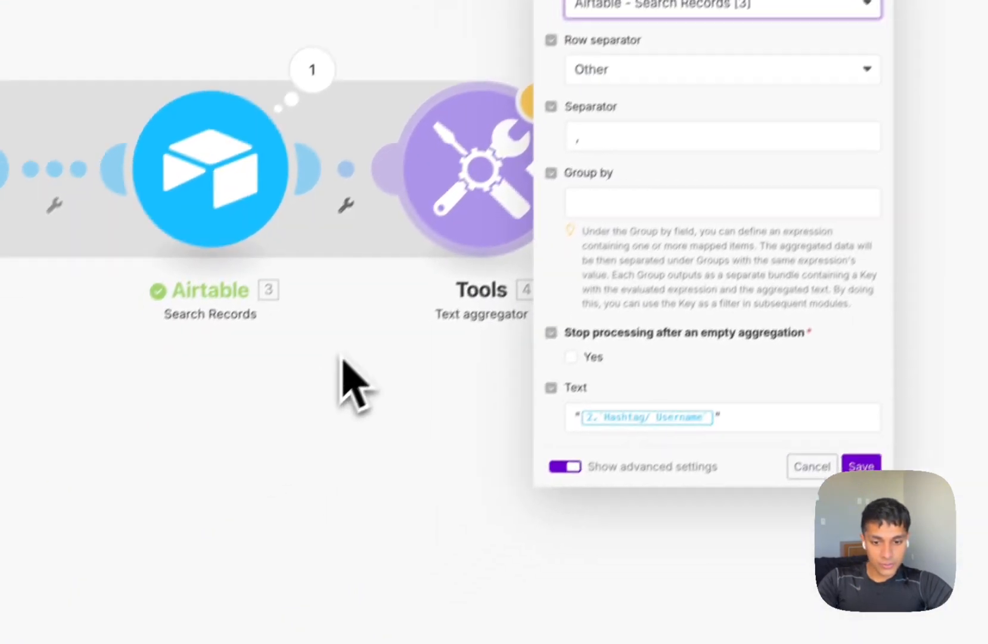
click(714, 420)
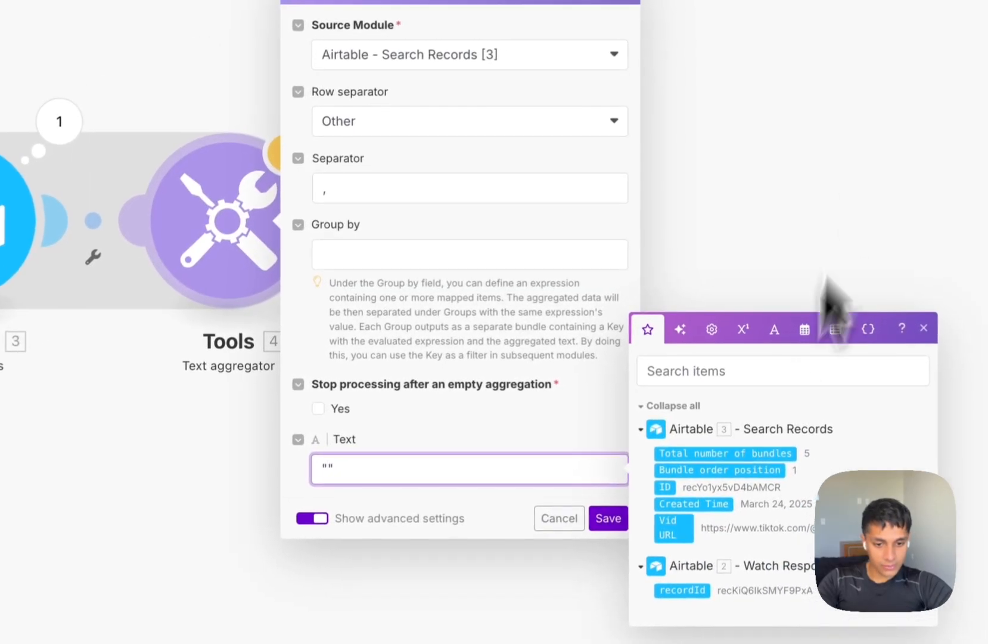
click(681, 536)
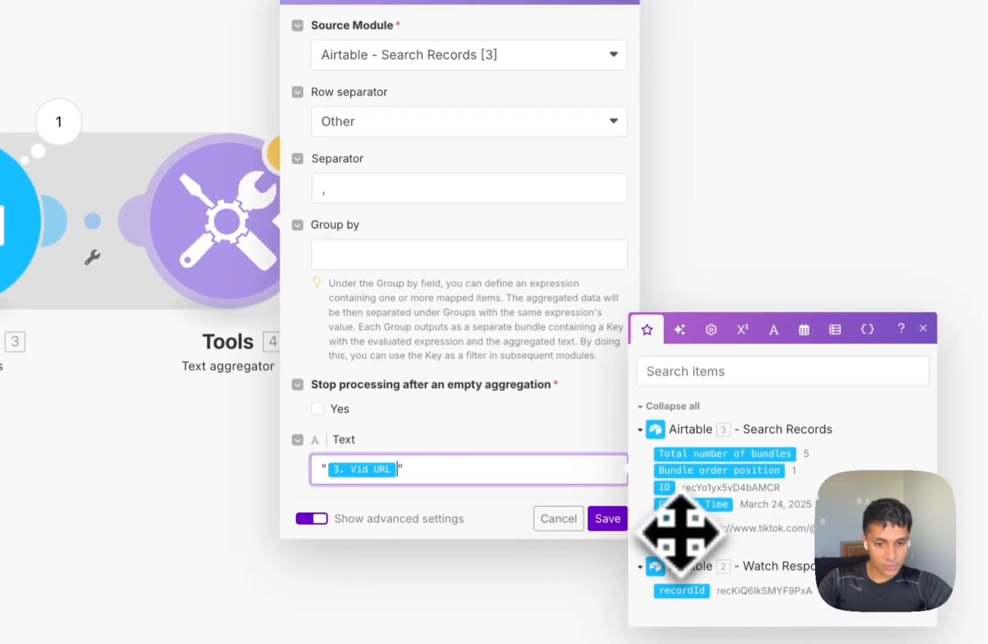
click(612, 526)
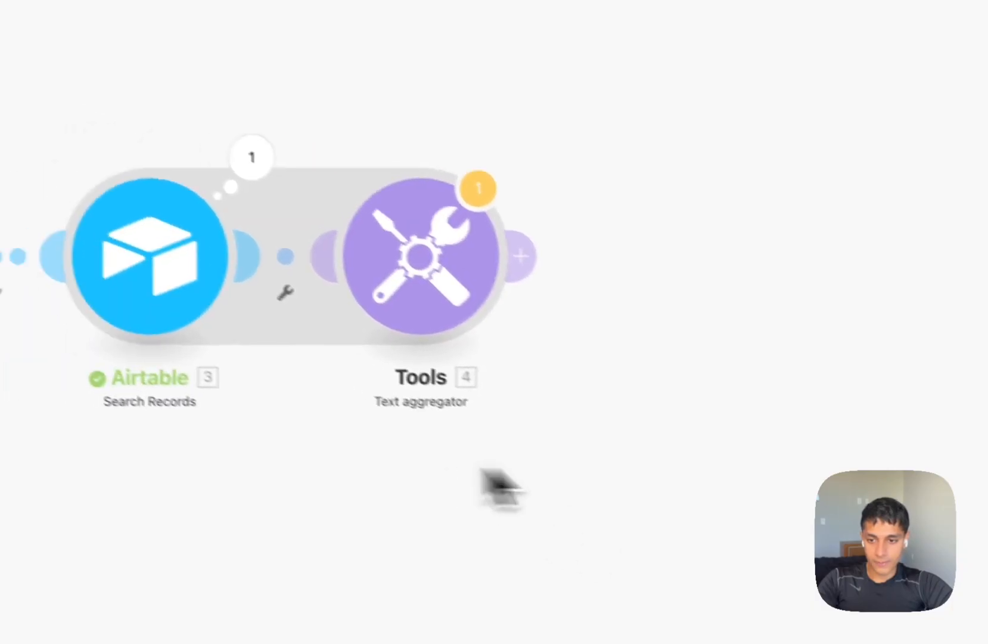
Add an Apify Run an Actor module with the TikTok Comments Scraper actor, set to run synchronously.
click(561, 265)
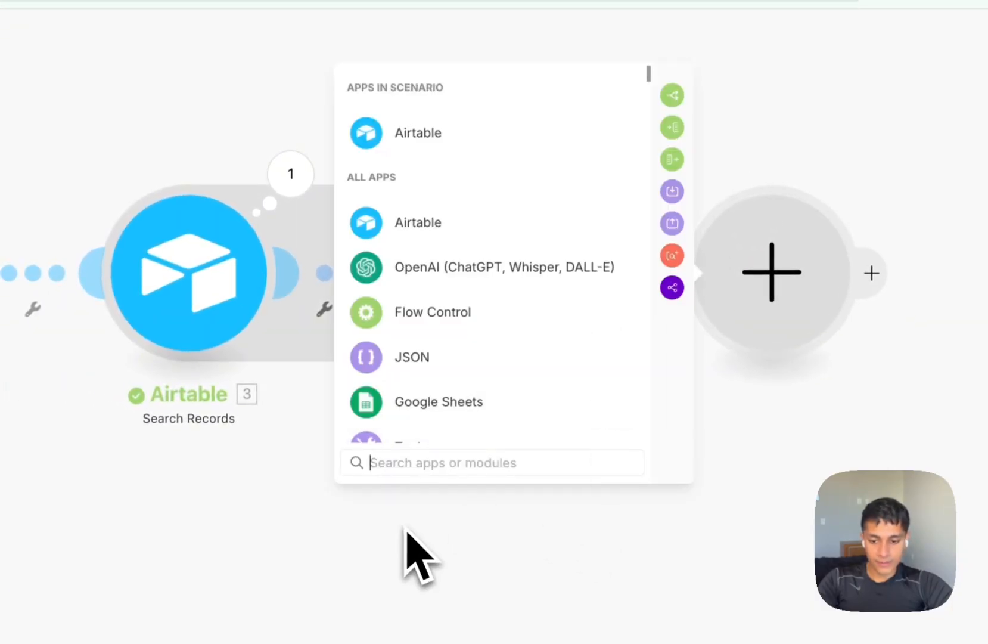
text(apify)
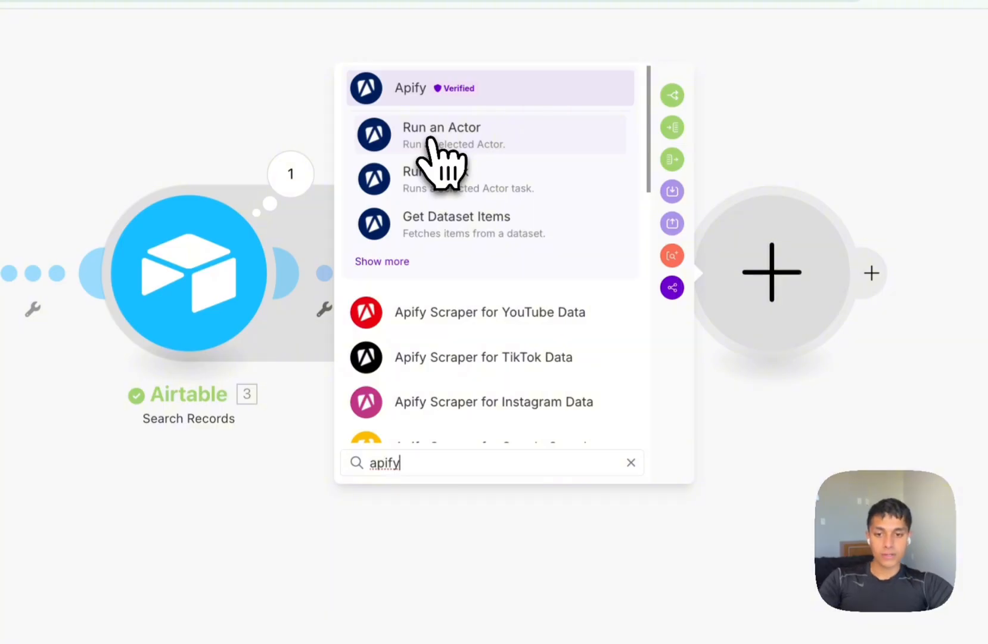
click(429, 138)
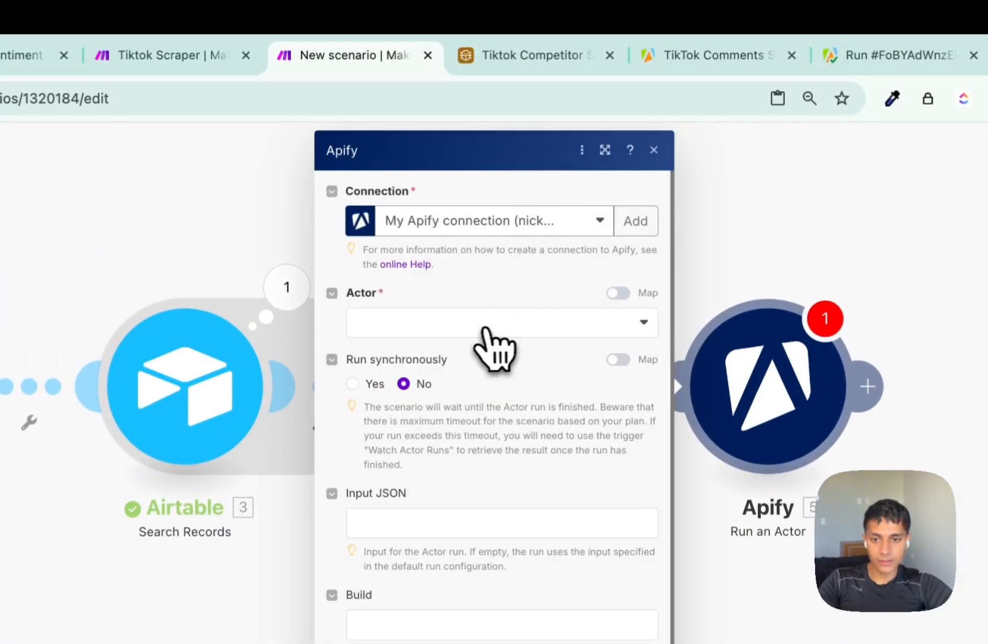
click(494, 325)
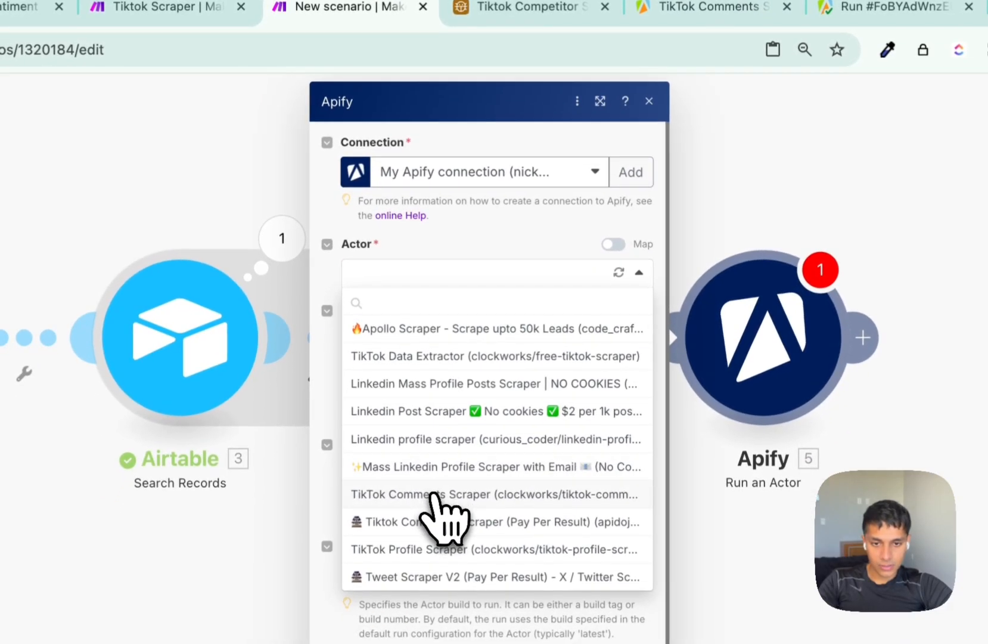
click(441, 506)
click(707, 30)
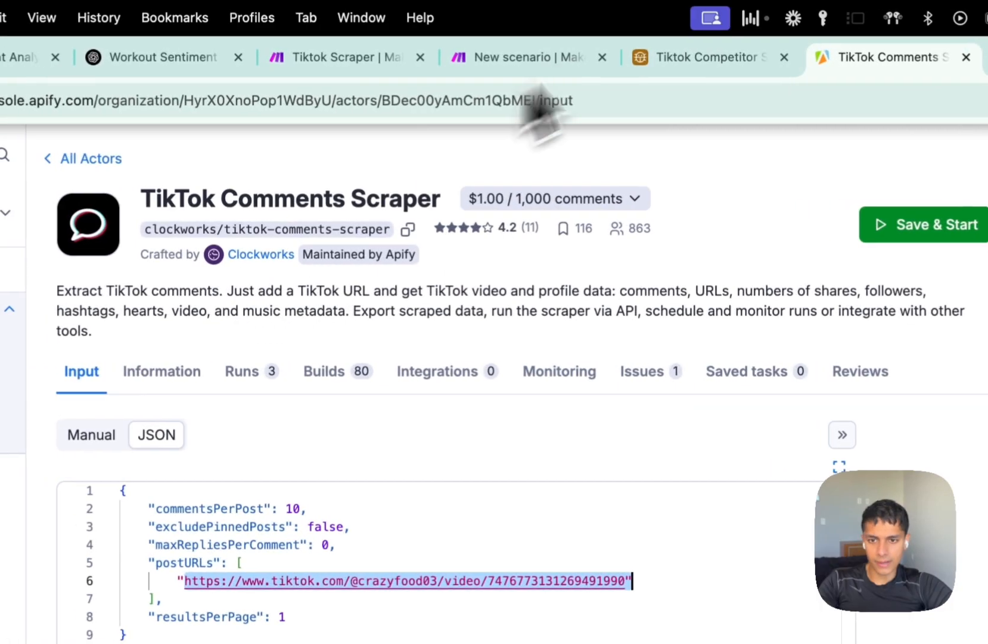
click(370, 40)
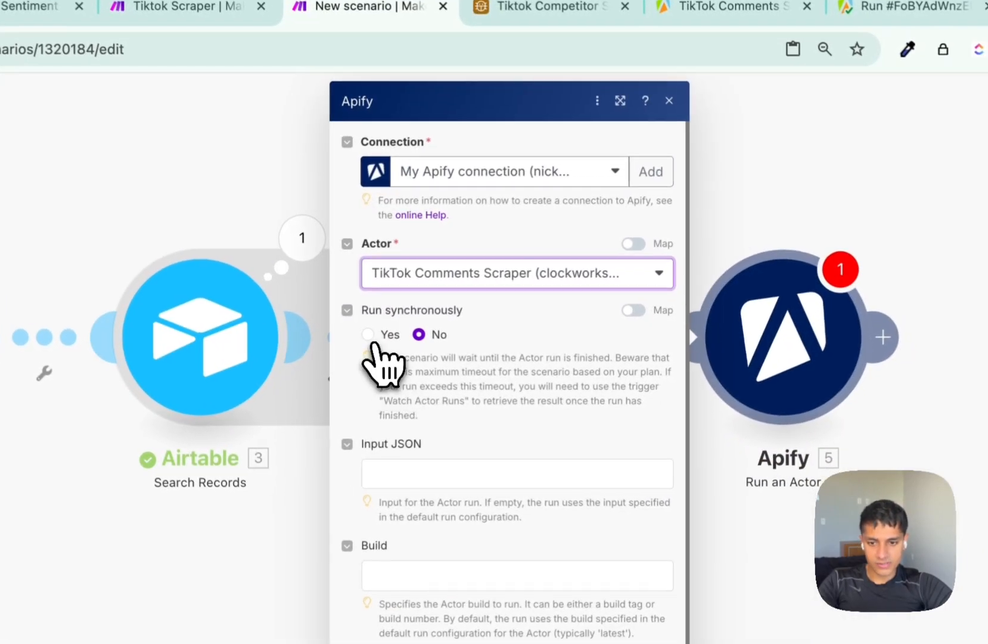
click(524, 381)
drag(774, 7, 602, 8)
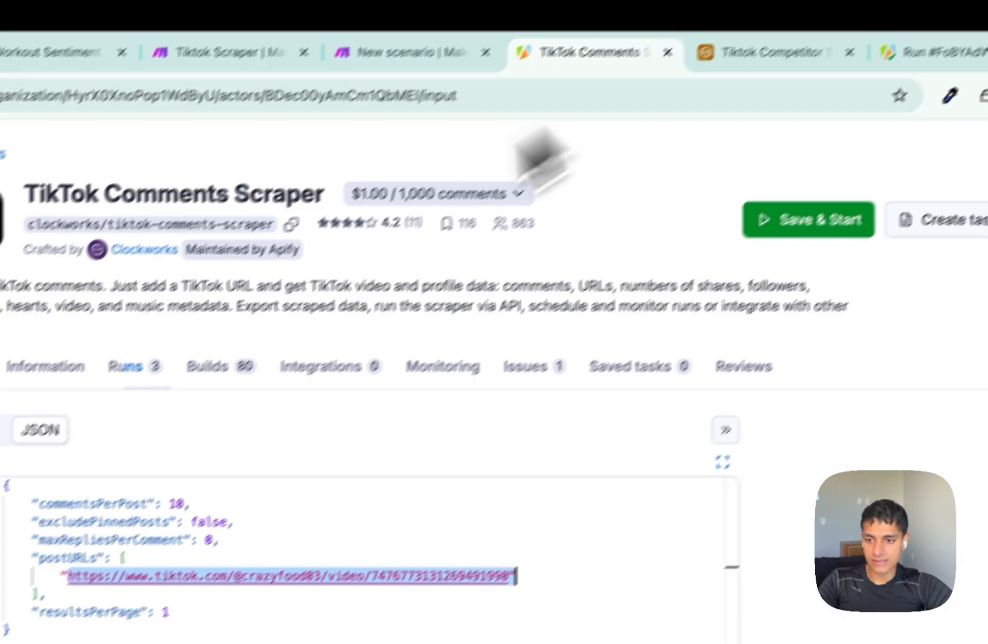
Copy the actor's input JSON from Apify and beautify it on jsonformatter.org.
click(295, 439)
key(super+a)
key(super+c)
key(super+t)
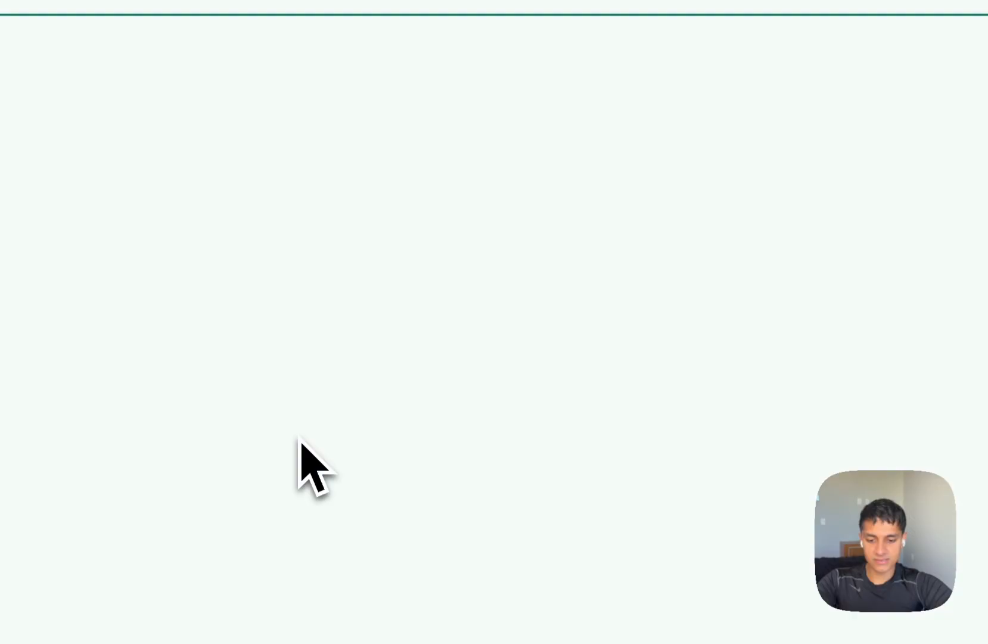
text(jso)
key(Return)
key(super+a)
key(super+v)
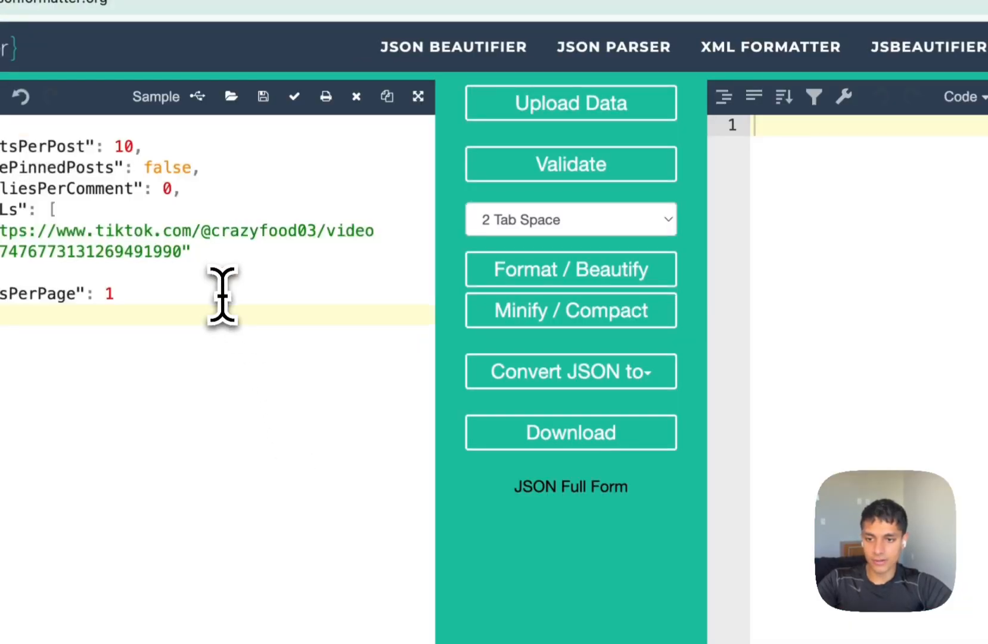
click(607, 280)
Paste the formatted JSON into the Apify module's Input JSON field in Make.
click(895, 303)
key(super+a)
key(super+c)
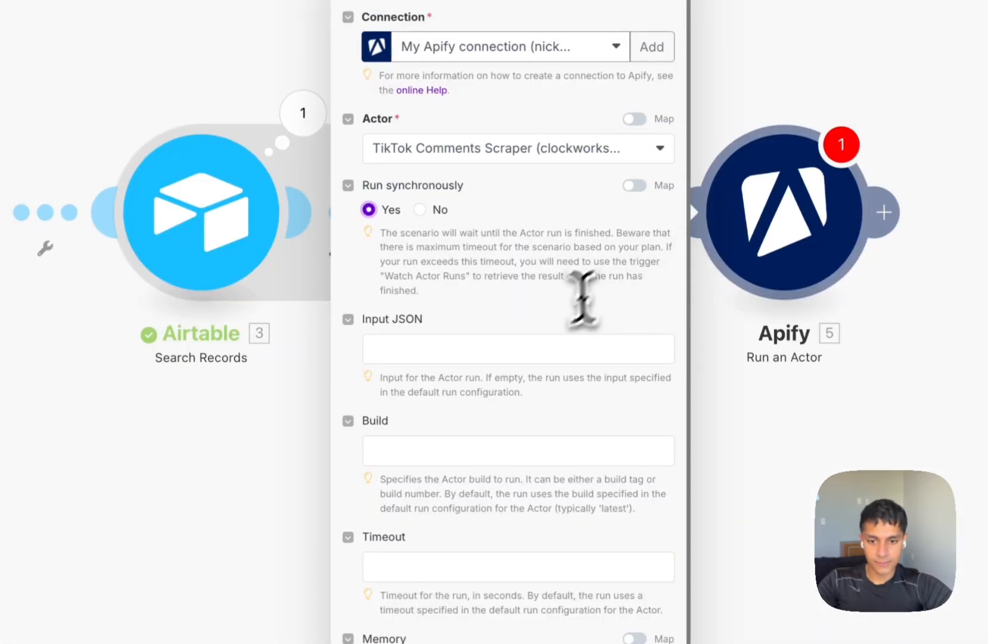
click(529, 349)
key(super+v)
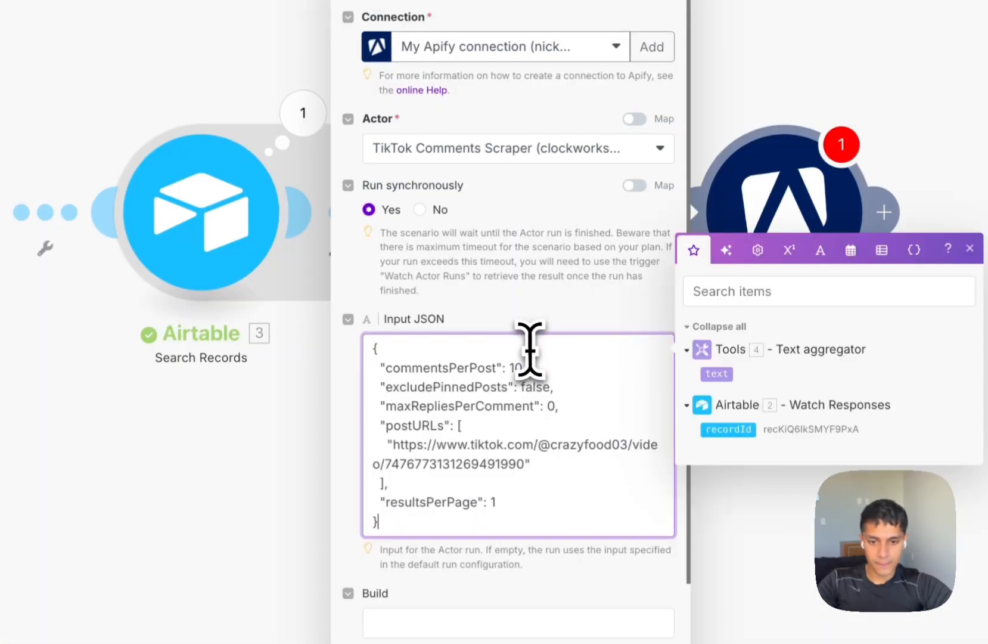
Replace the hard-coded TikTok URL in postURLs with the aggregator's 4. text and confirm.
click(563, 304)
scroll(549, 277, down, 3)
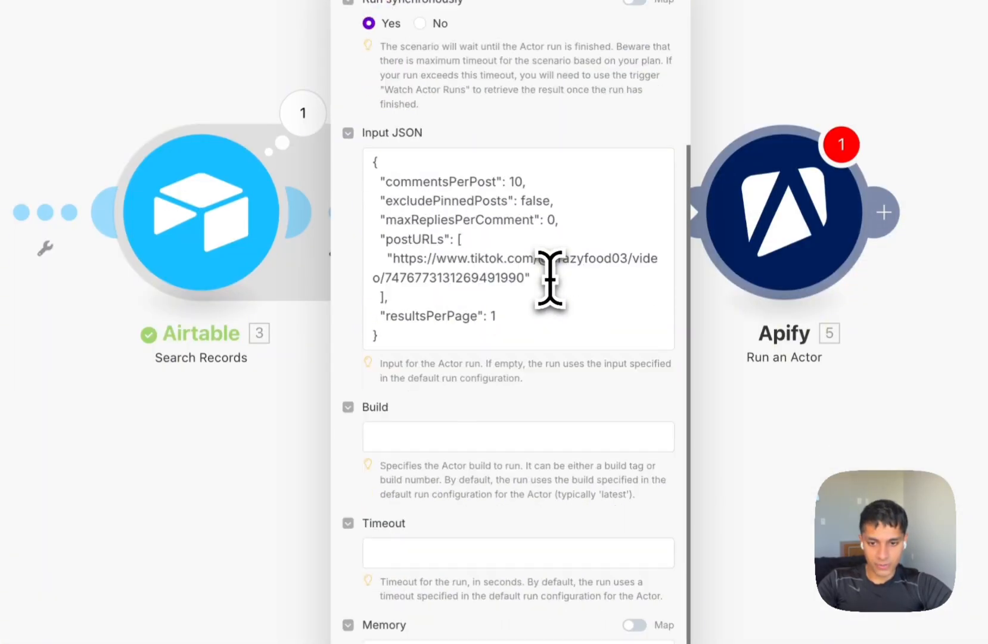
click(513, 173)
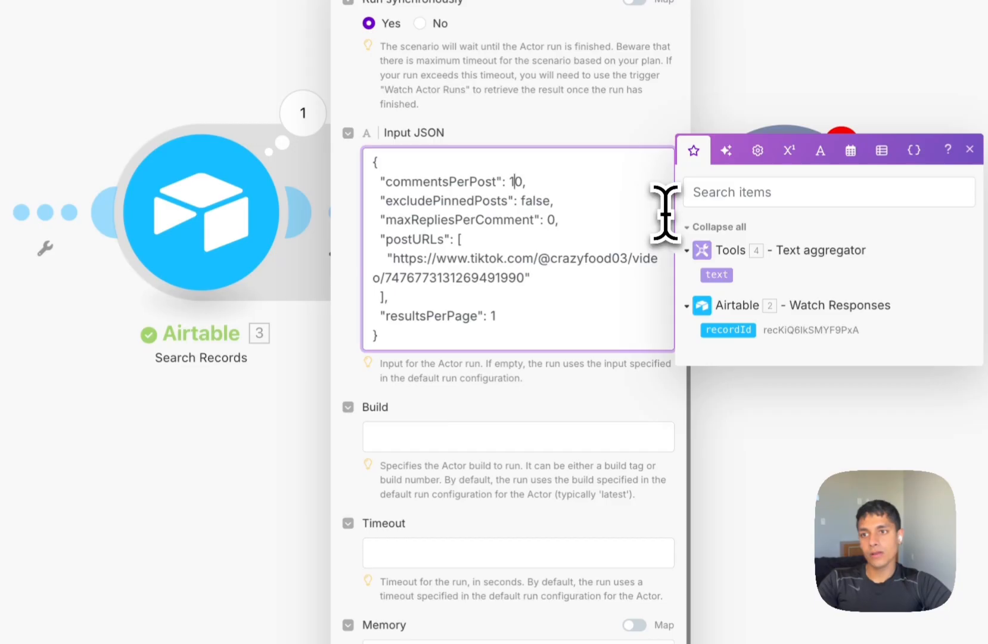
click(605, 145)
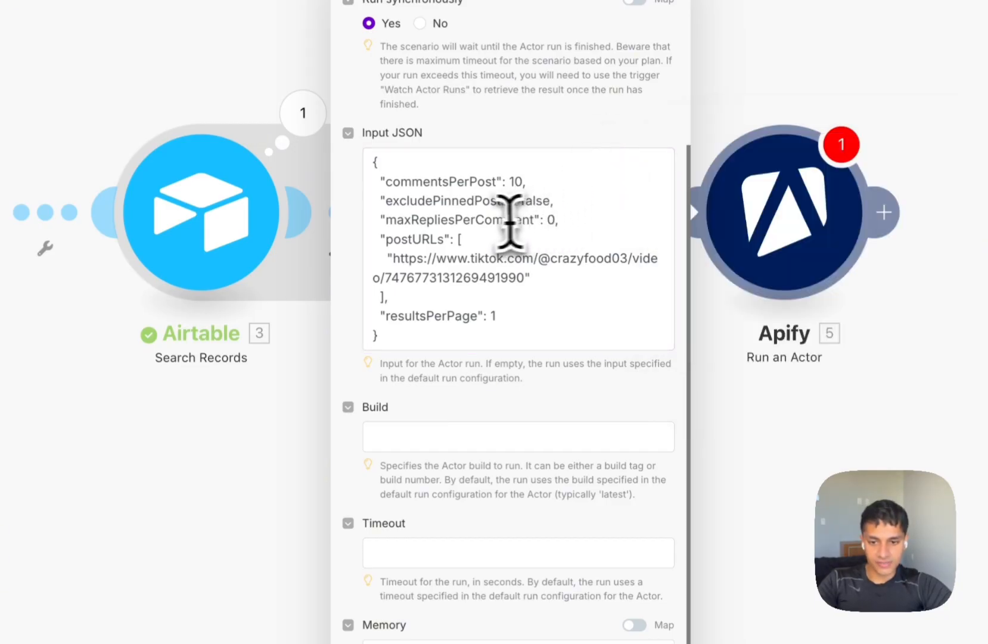
double_click(468, 258)
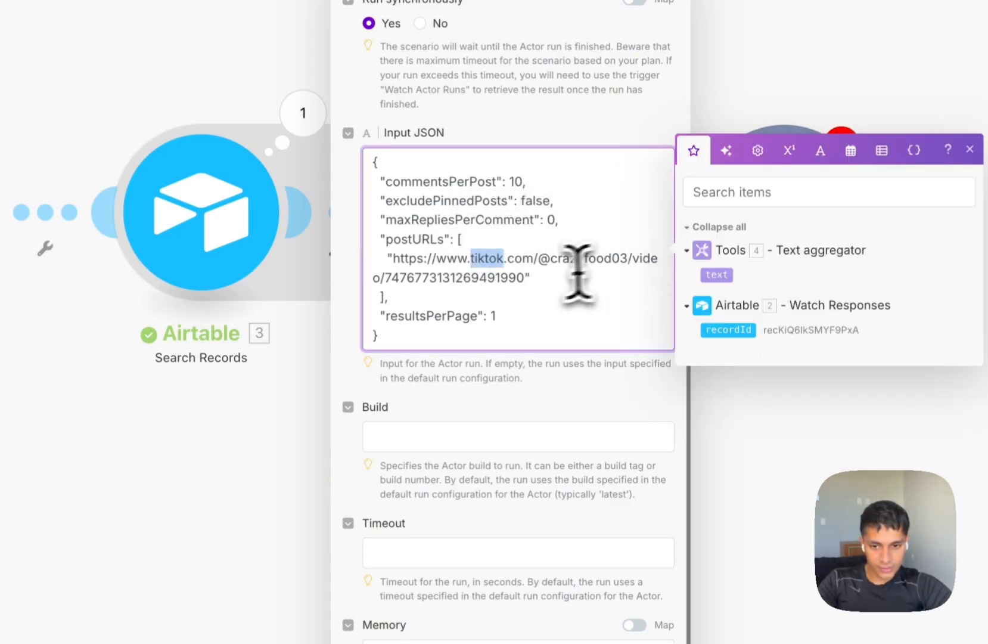
drag(530, 277, 399, 268)
key(BackSpace)
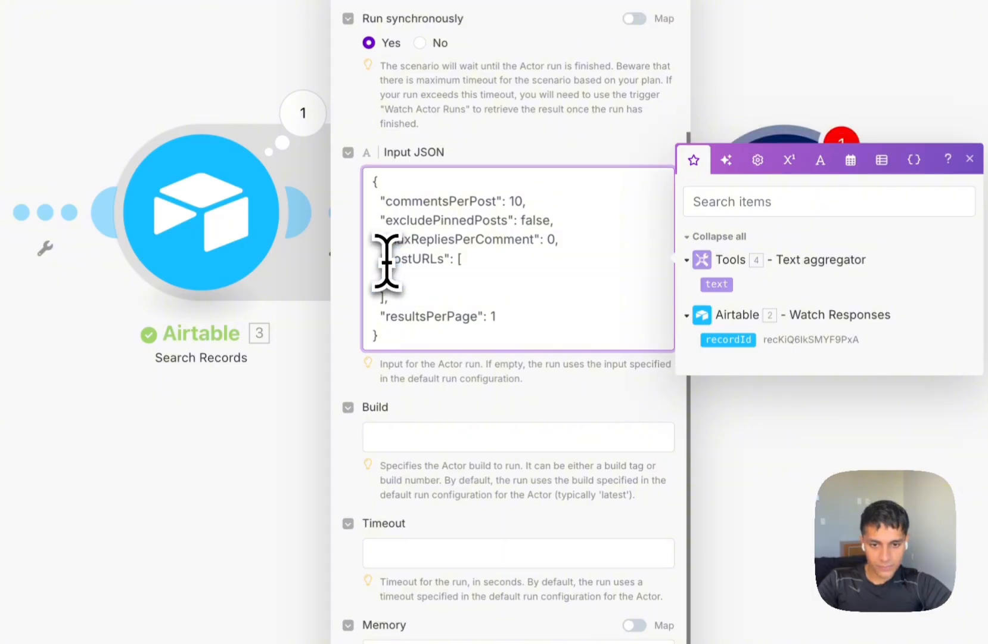
click(716, 285)
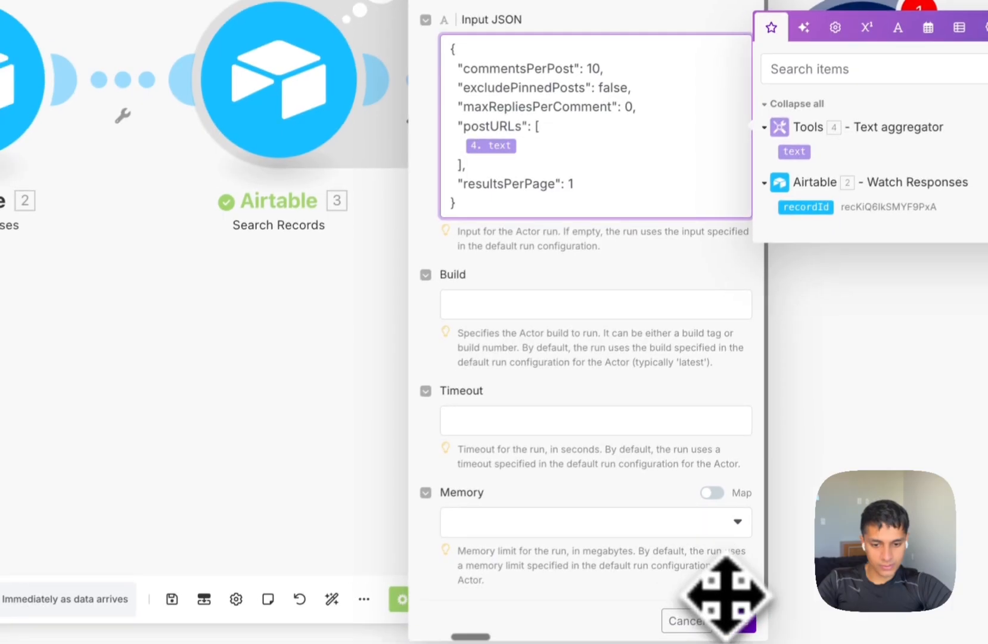
click(739, 621)
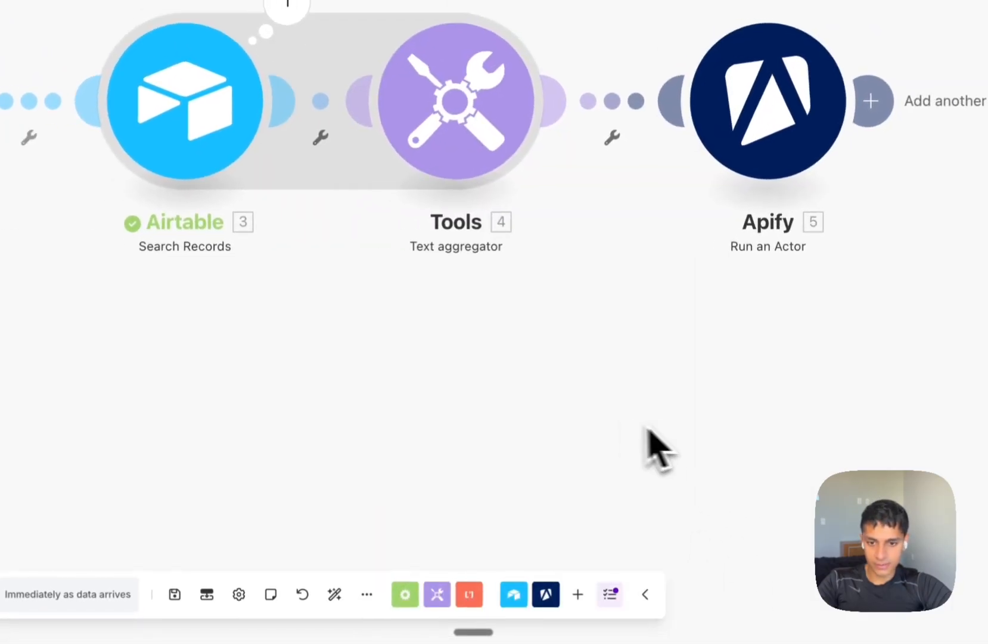
Unlink Watch Responses, move the trigger clock onto Search Records, and run the scenario once.
click(139, 189)
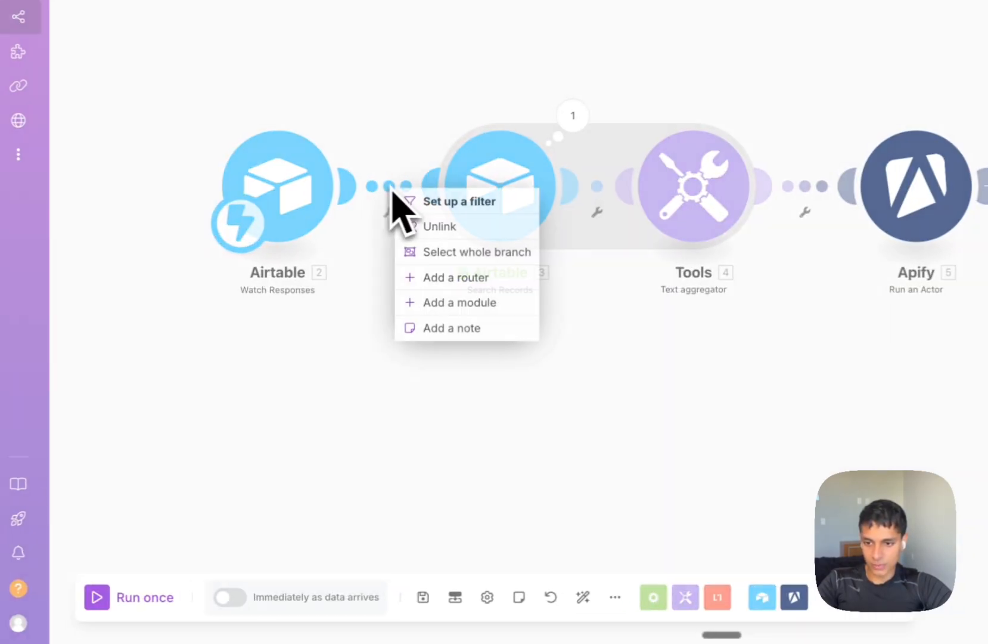
click(168, 229)
drag(253, 225, 482, 230)
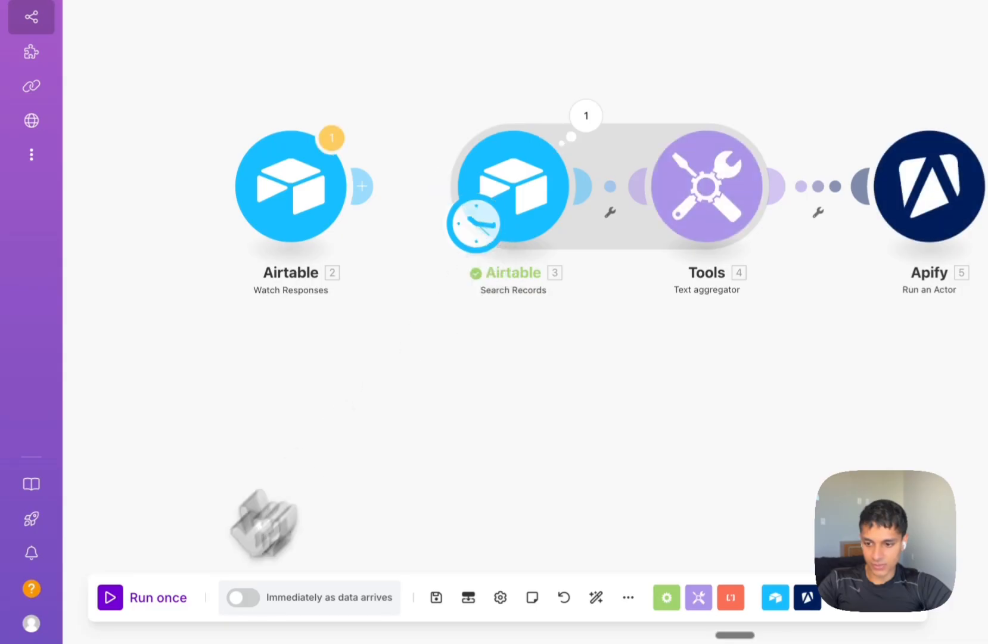
click(110, 598)
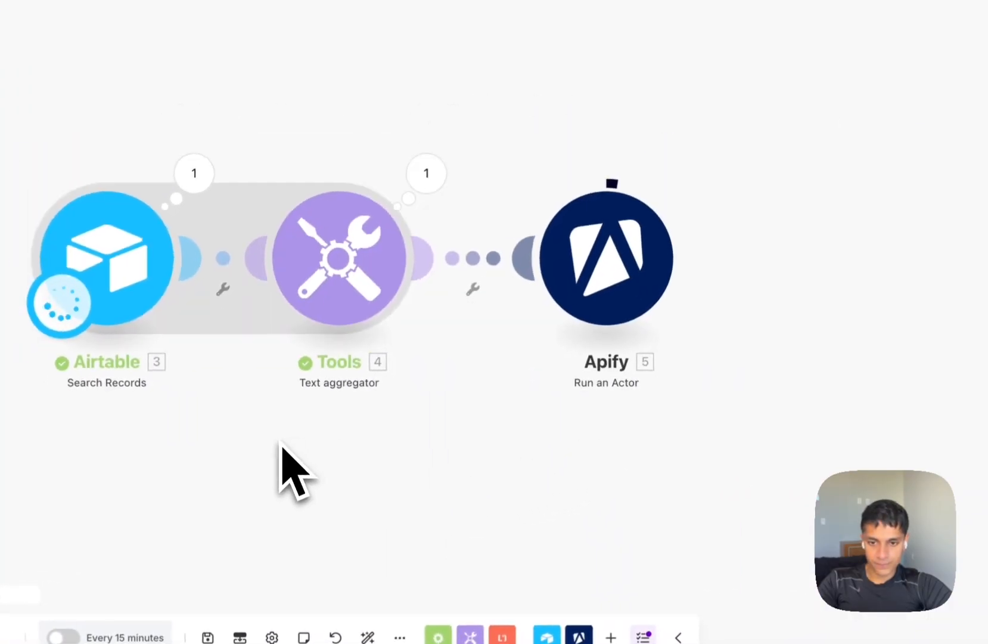
drag(318, 435, 416, 302)
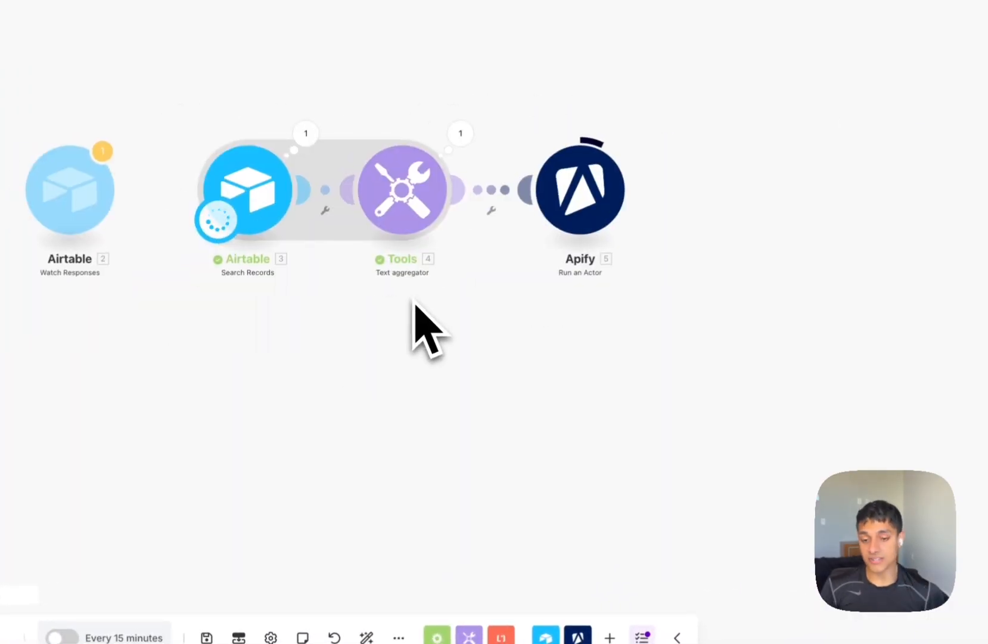
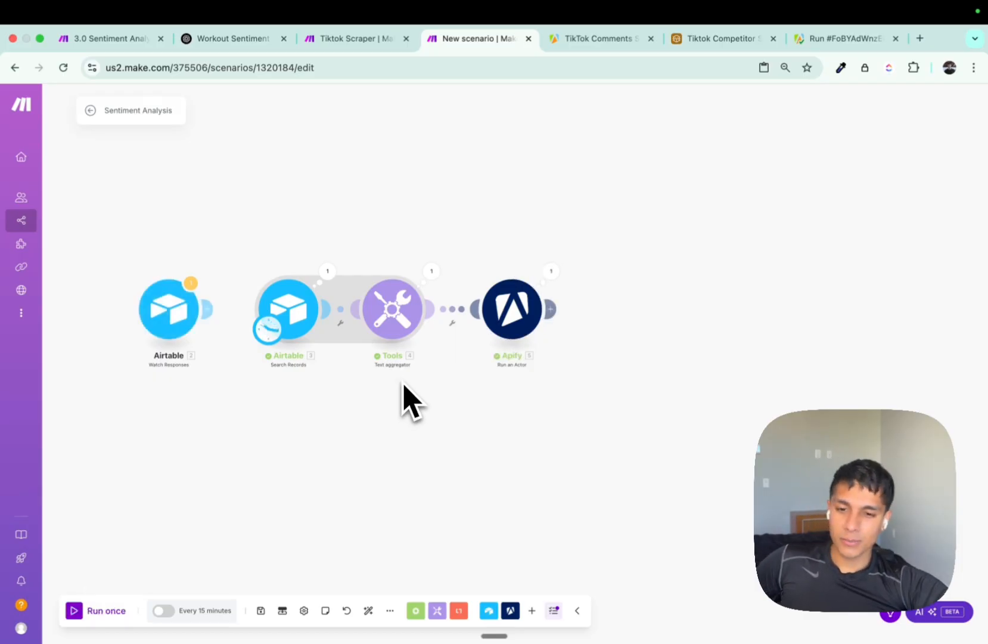
Check the Apify Run an Actor output for its defaultDatasetId, then close it.
click(551, 271)
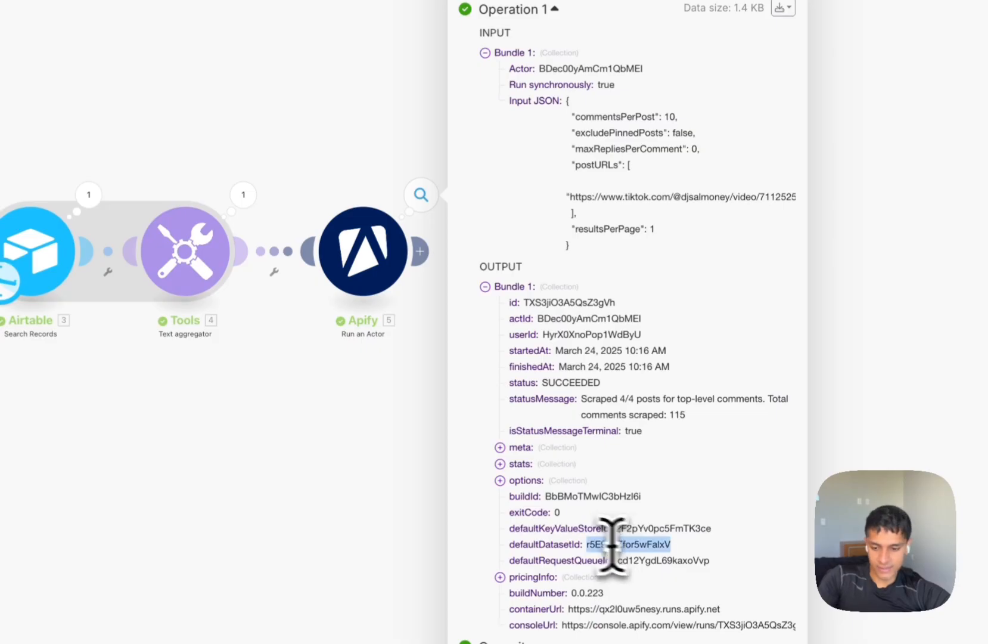
click(383, 520)
Add an Apify Get Dataset Items module after the actor, using the pasted dataset ID.
click(419, 251)
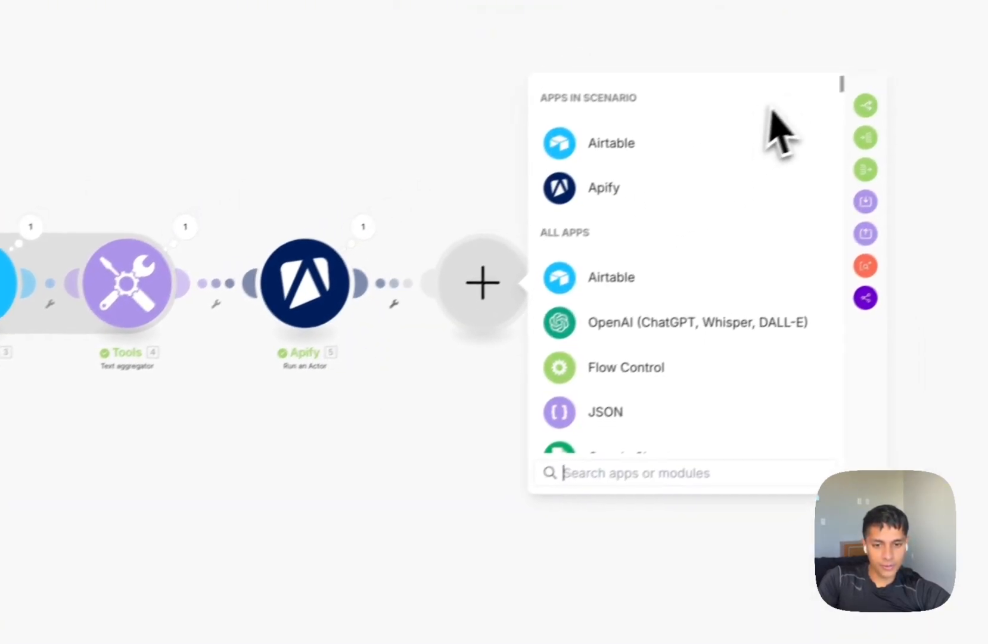
click(631, 190)
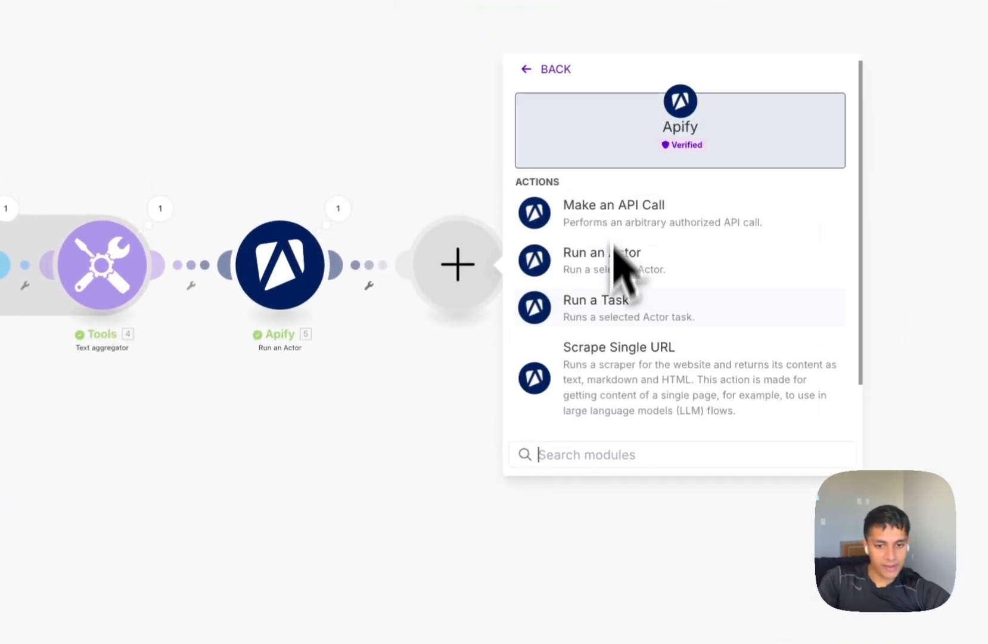
scroll(609, 345, down, 2)
click(611, 407)
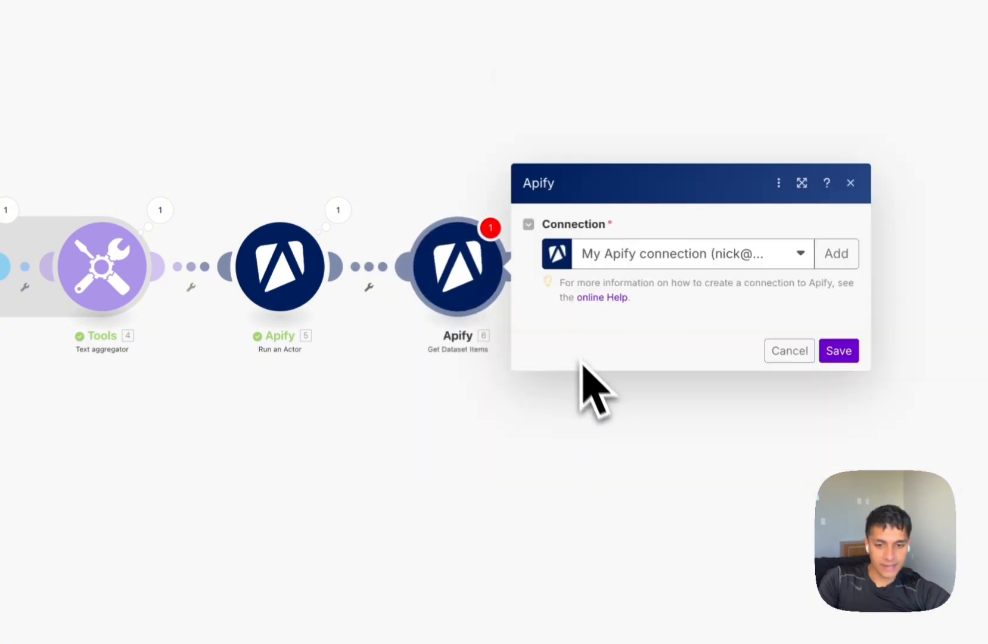
click(615, 128)
text(r5E9ueZfr5wFakV)
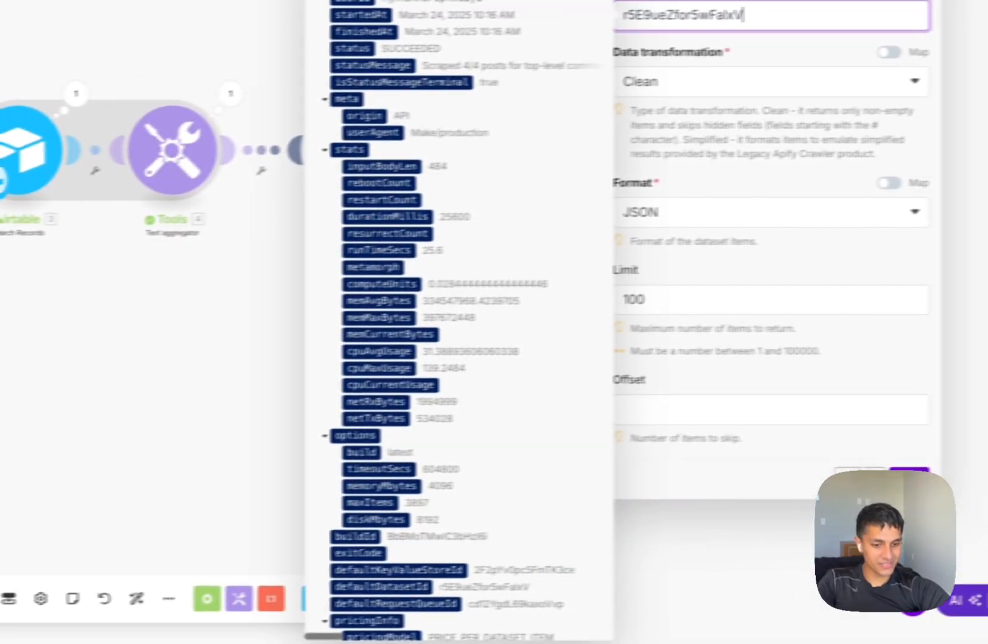
click(909, 477)
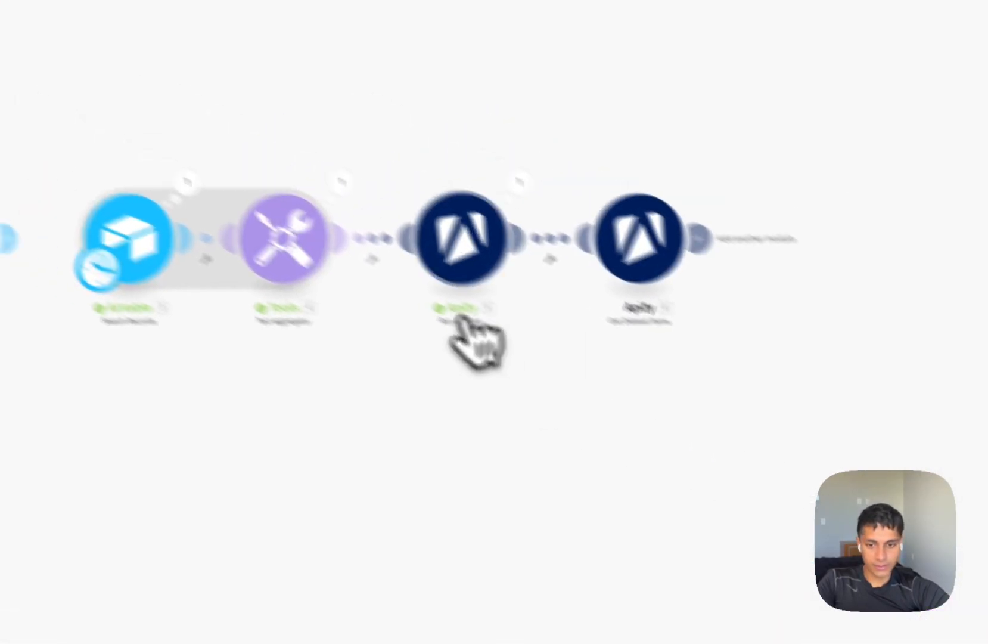
Unlink Get Dataset Items from Run an Actor and make it the starting module.
right_click(227, 156)
click(416, 86)
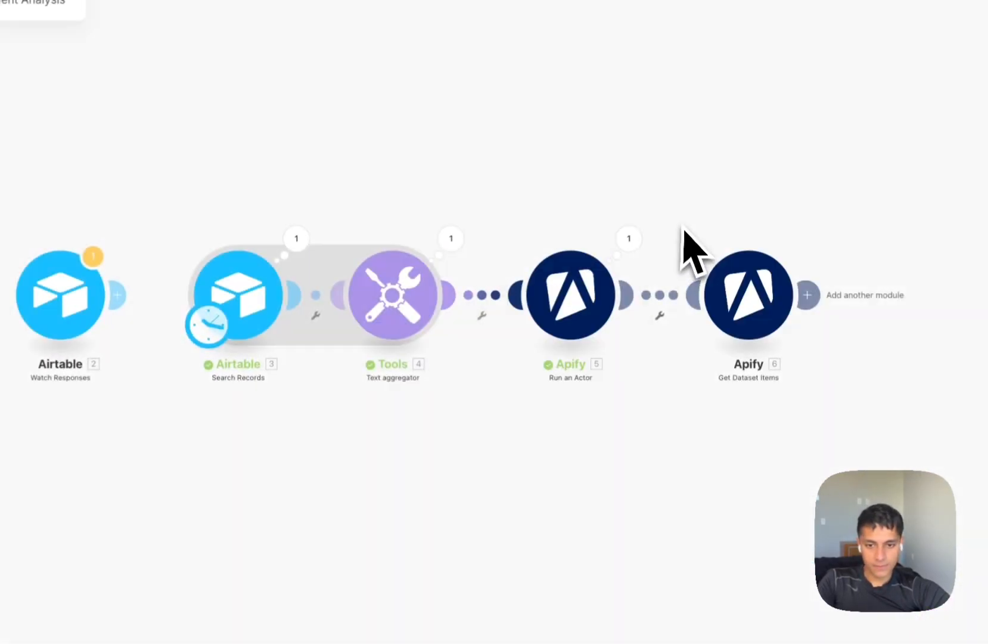
right_click(673, 294)
click(693, 334)
drag(208, 326, 716, 330)
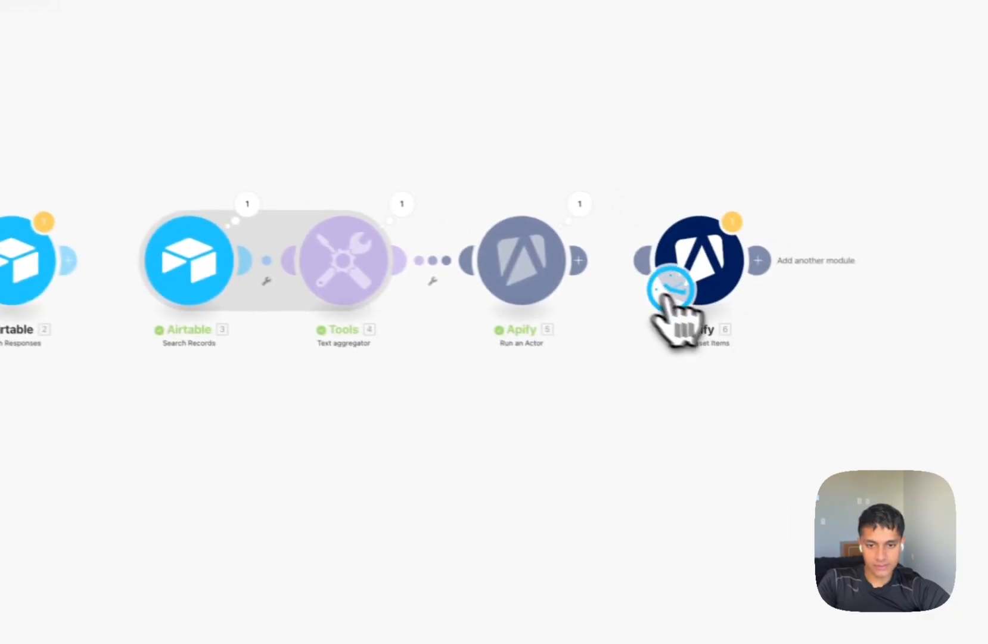
drag(666, 296, 664, 298)
Run the scenario once and inspect each returned comment bundle's text and fields.
click(121, 597)
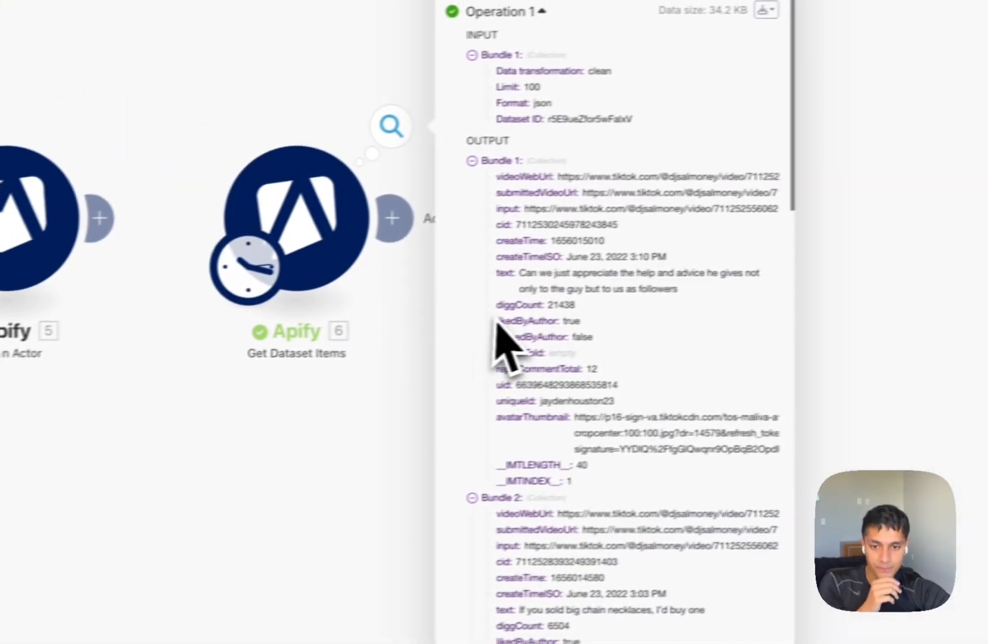
scroll(496, 321, down, 1)
triple_click(570, 201)
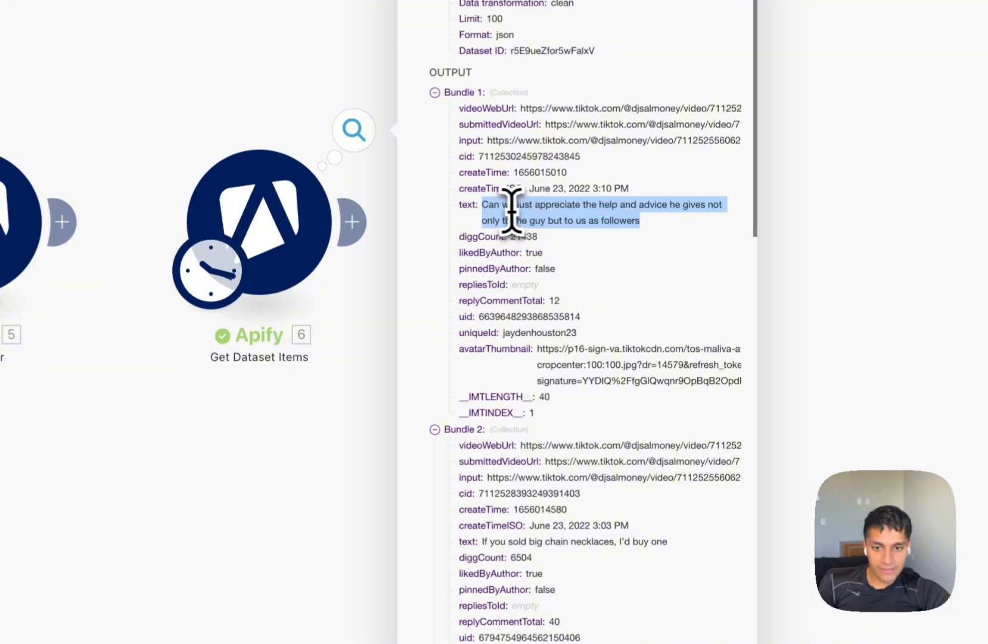
click(505, 209)
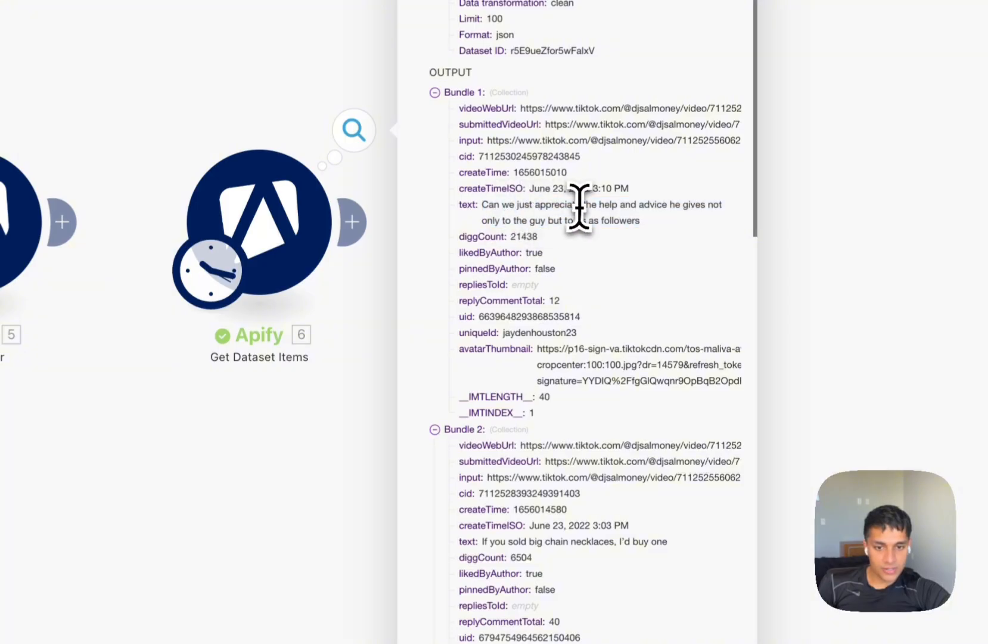
triple_click(495, 225)
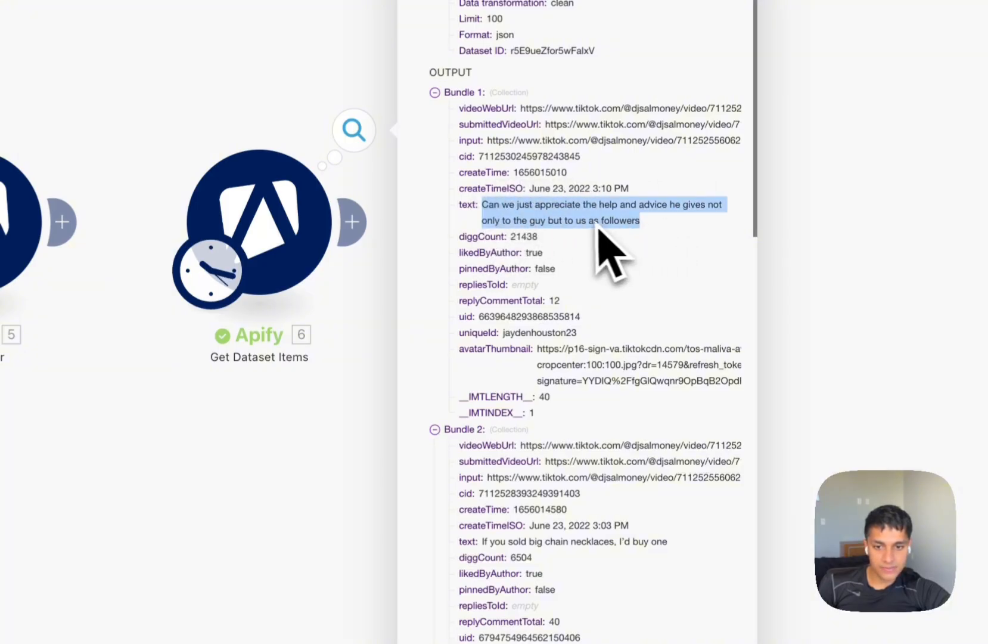
scroll(597, 229, down, 1)
scroll(593, 239, down, 3)
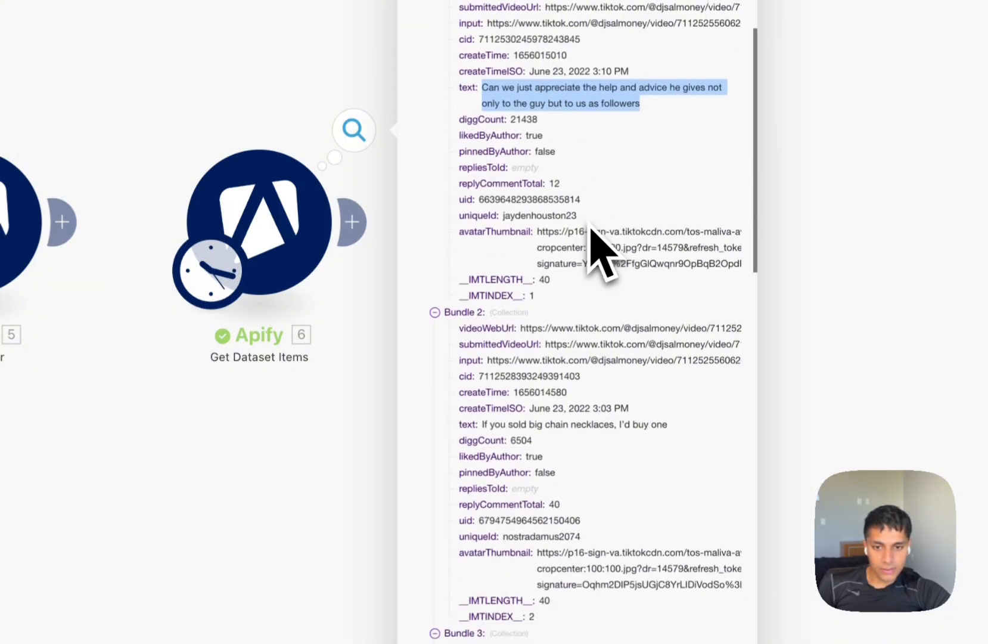
scroll(556, 362, down, 2)
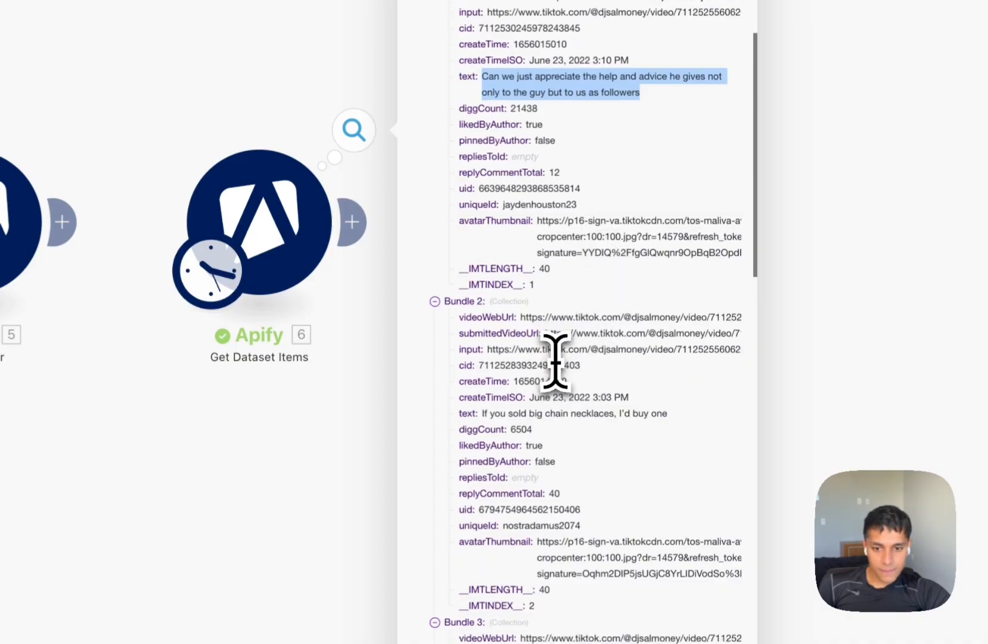
double_click(556, 360)
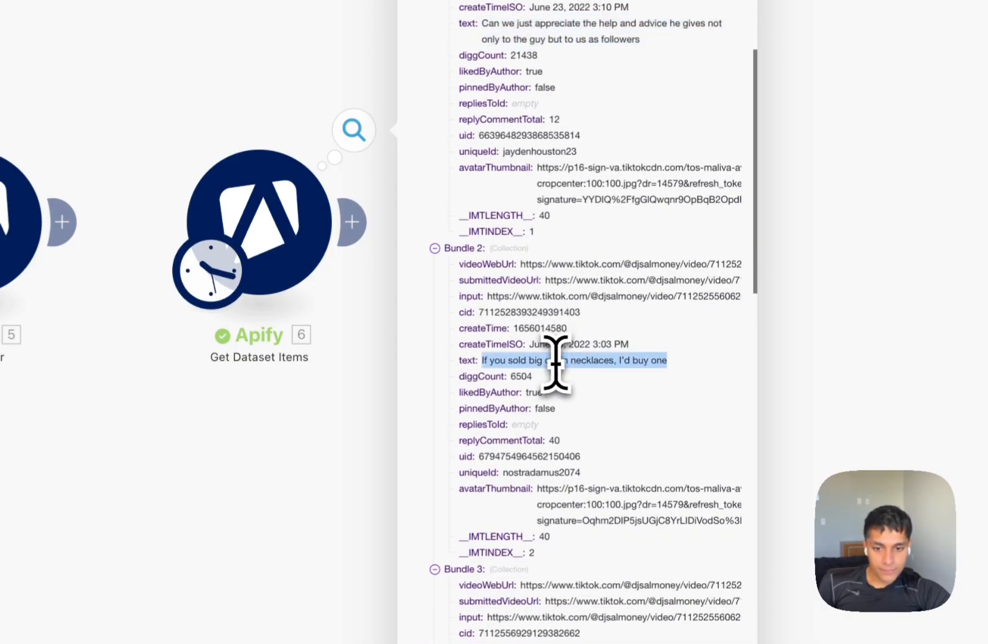
click(540, 390)
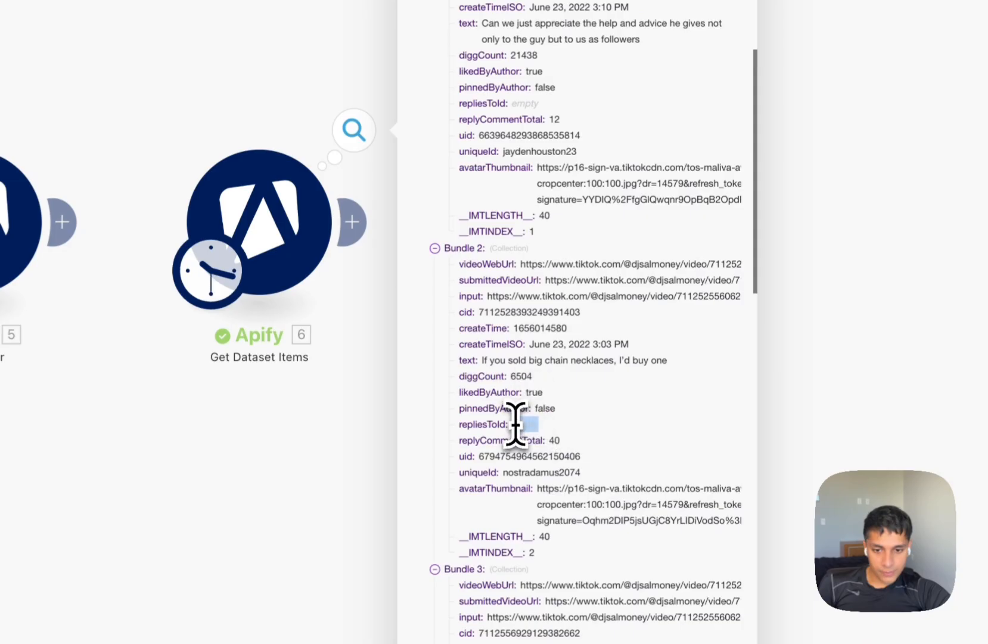
triple_click(570, 490)
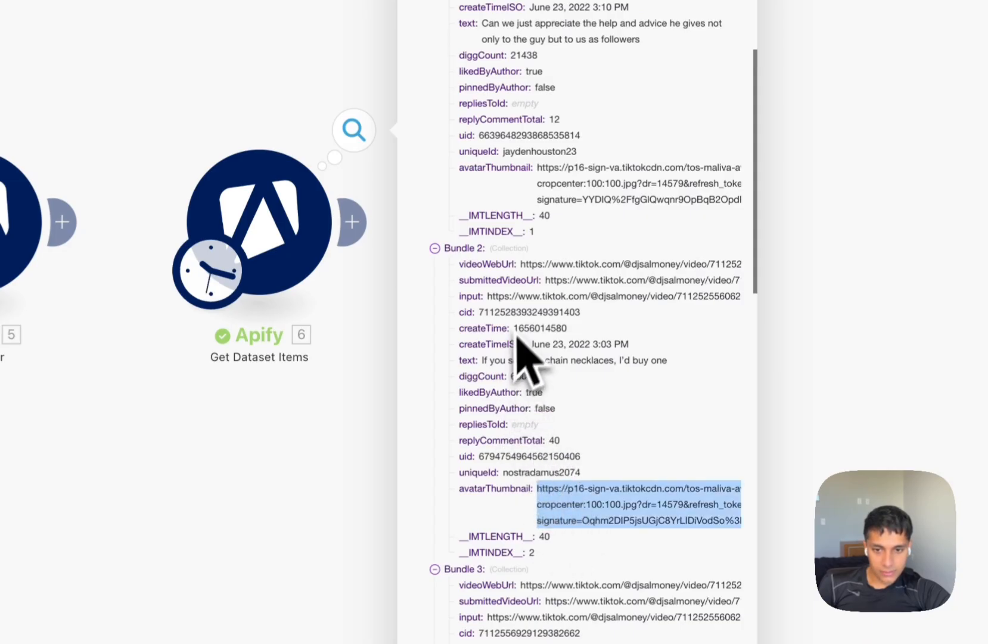
scroll(585, 275, up, 3)
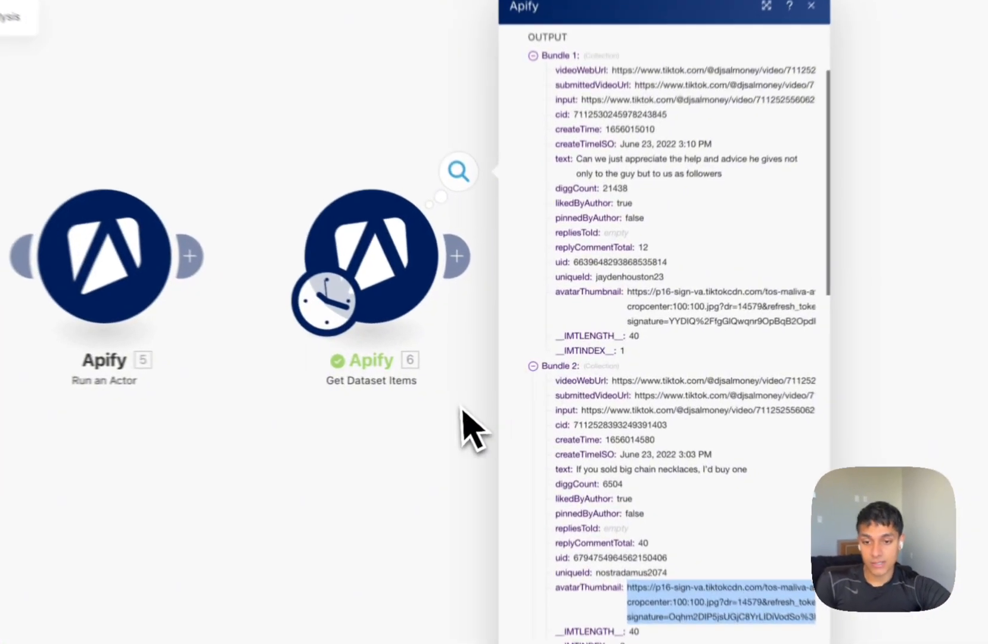
Add a Text aggregator after Get Dataset Items, mapping each comment's text into Text.
click(504, 410)
click(493, 286)
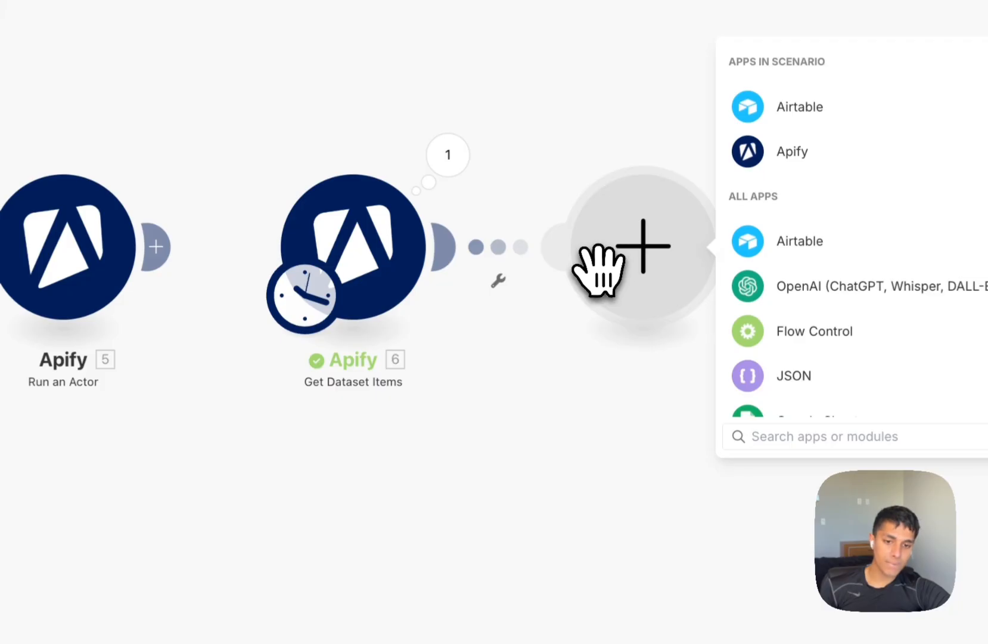
text(tex)
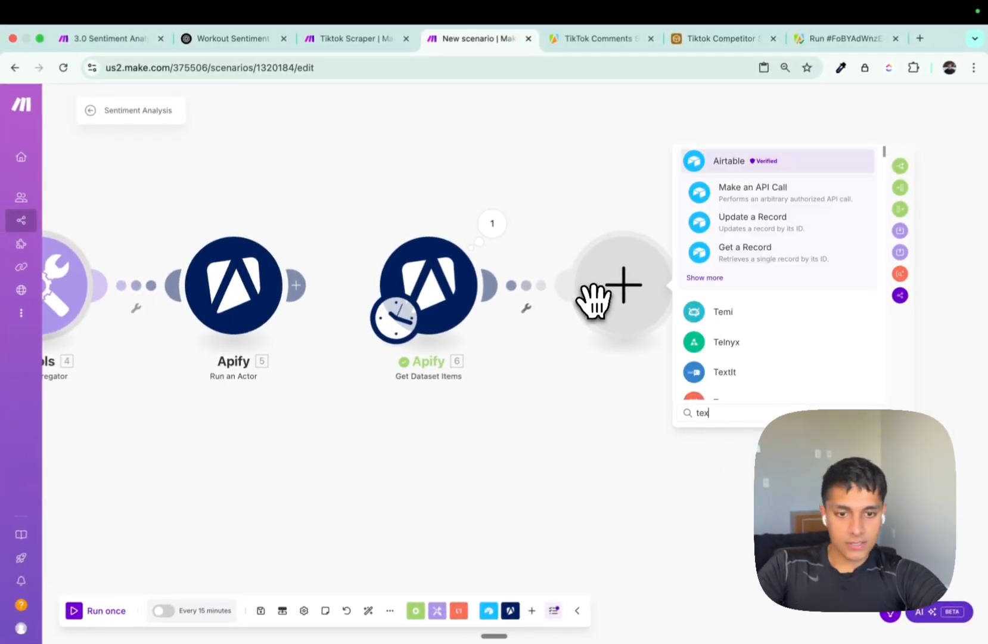
text(t agre)
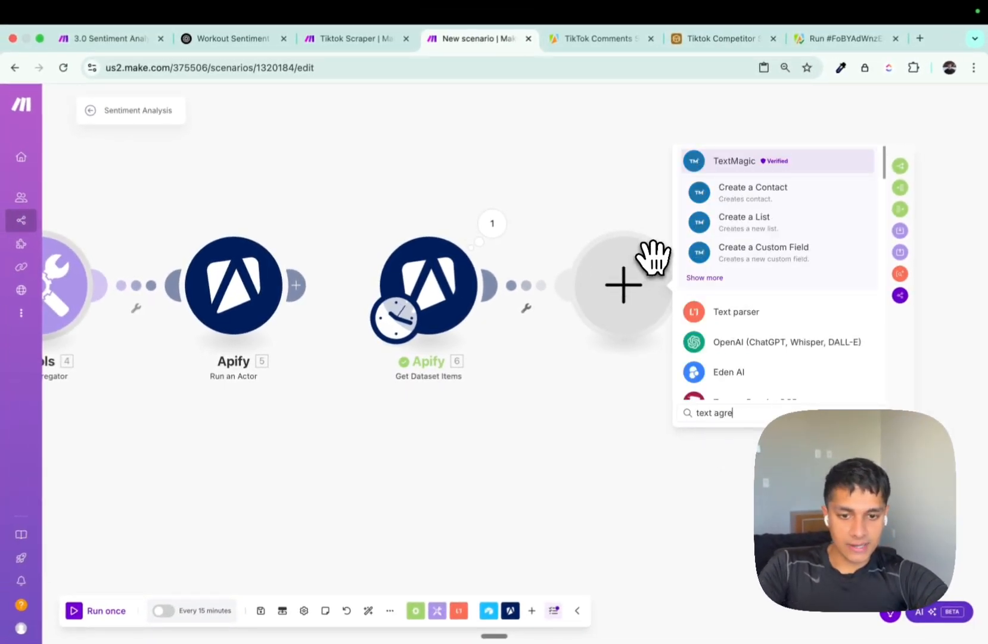
key(BackSpace)
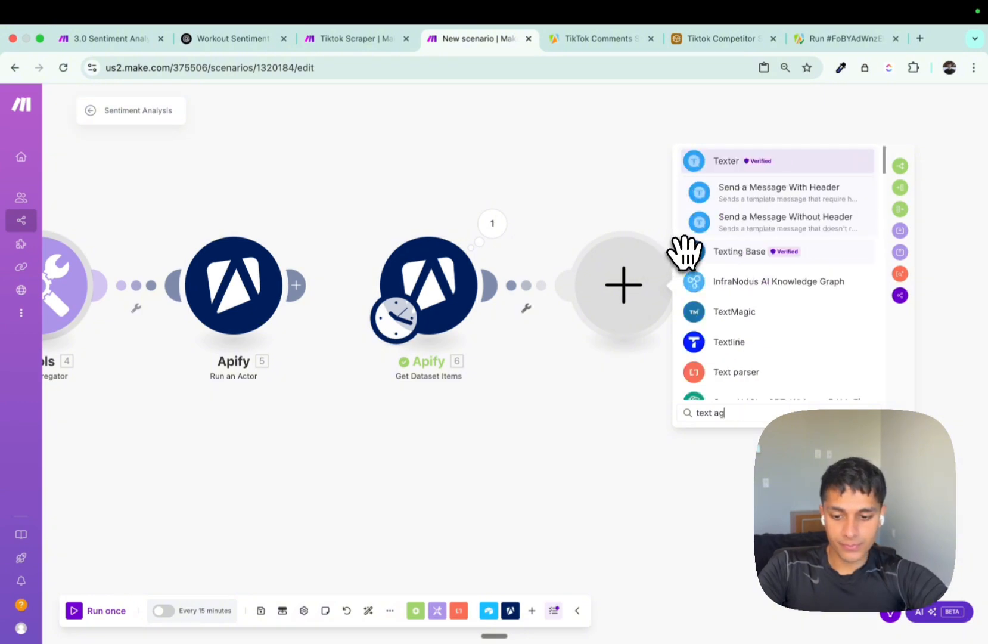
text(gre)
click(748, 186)
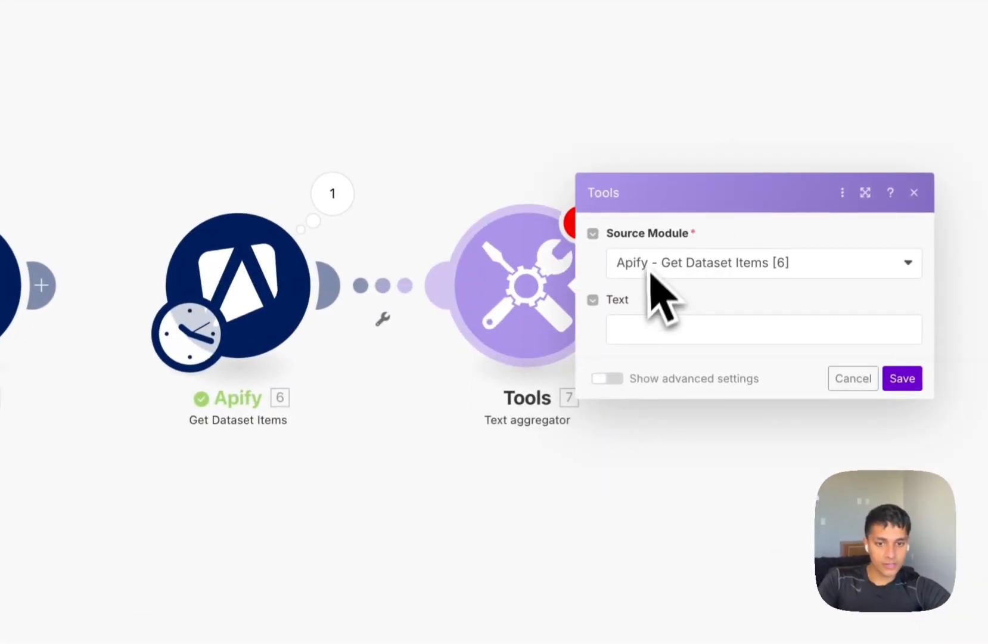
click(647, 372)
click(647, 469)
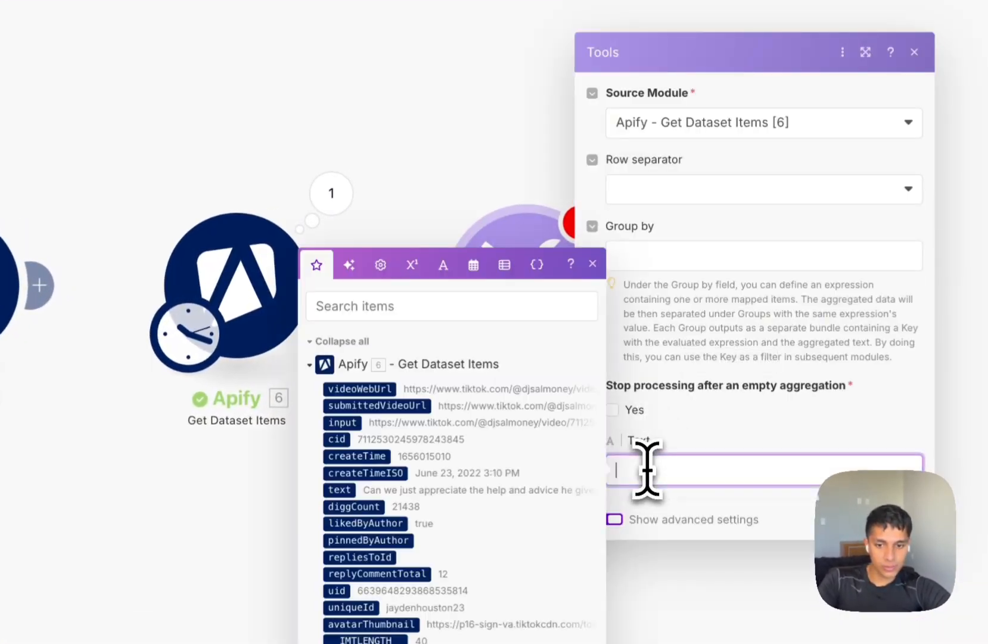
click(341, 490)
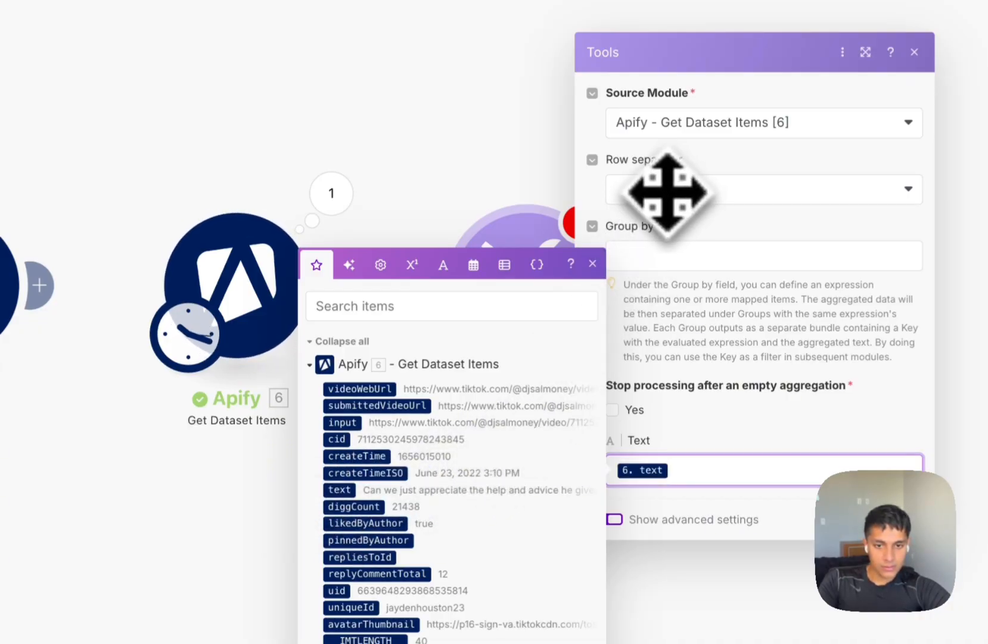
Group by videoWebUrl with New row separators, save, and run the scenario anyway.
click(653, 251)
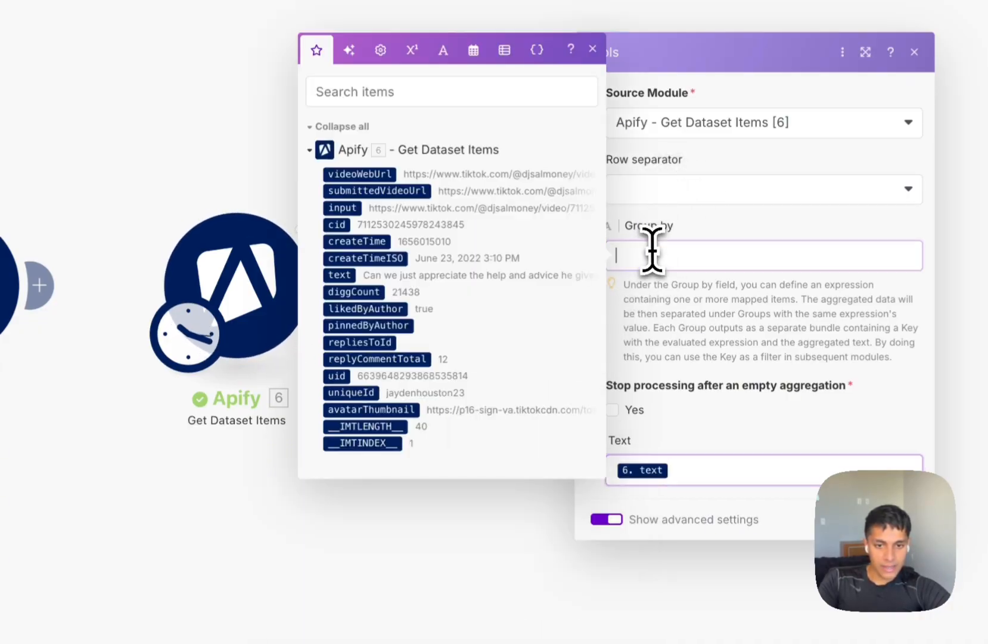
click(370, 177)
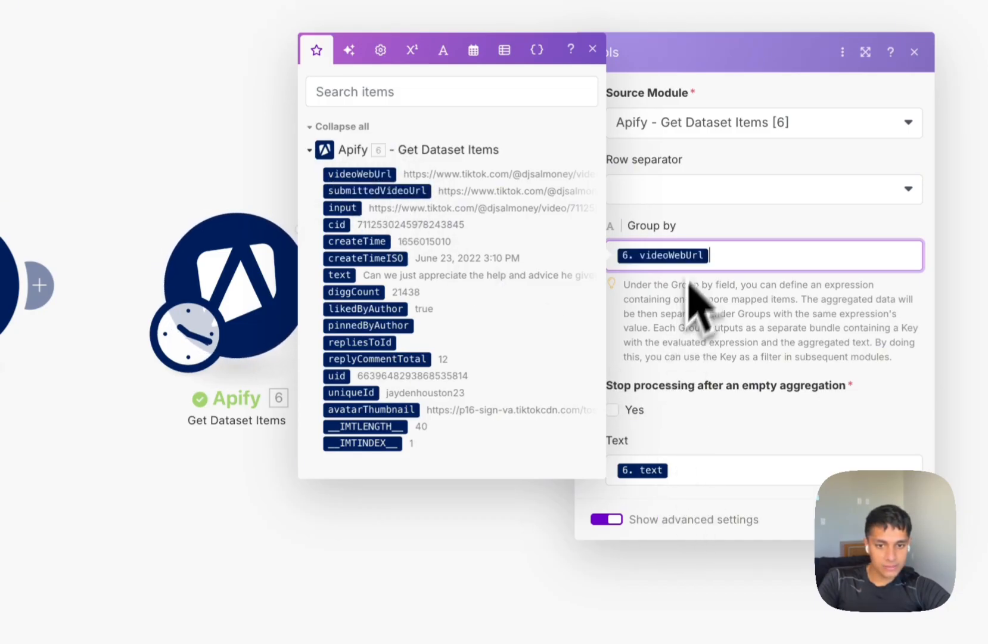
click(710, 197)
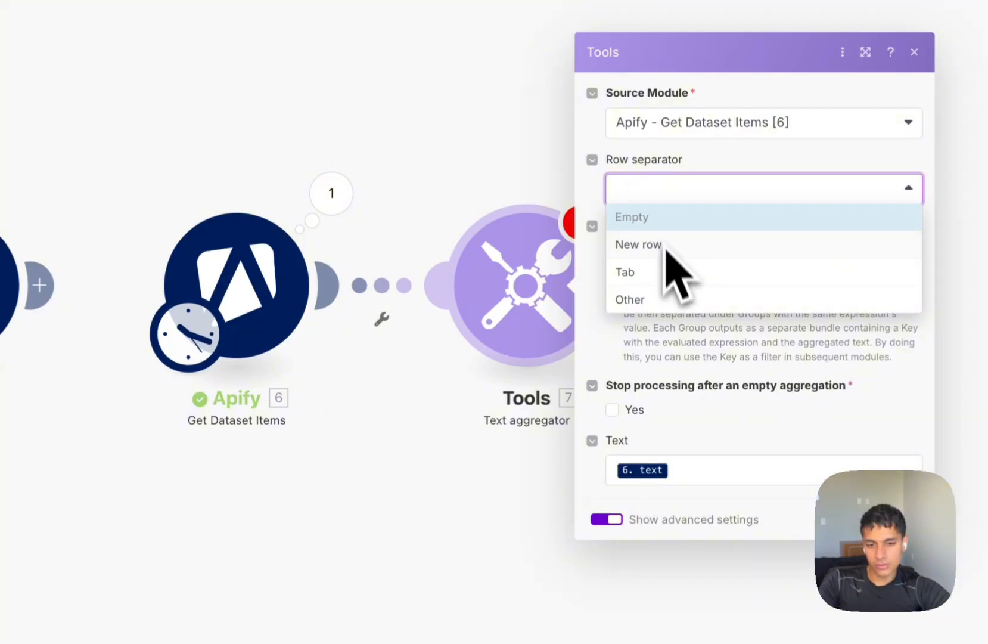
click(675, 470)
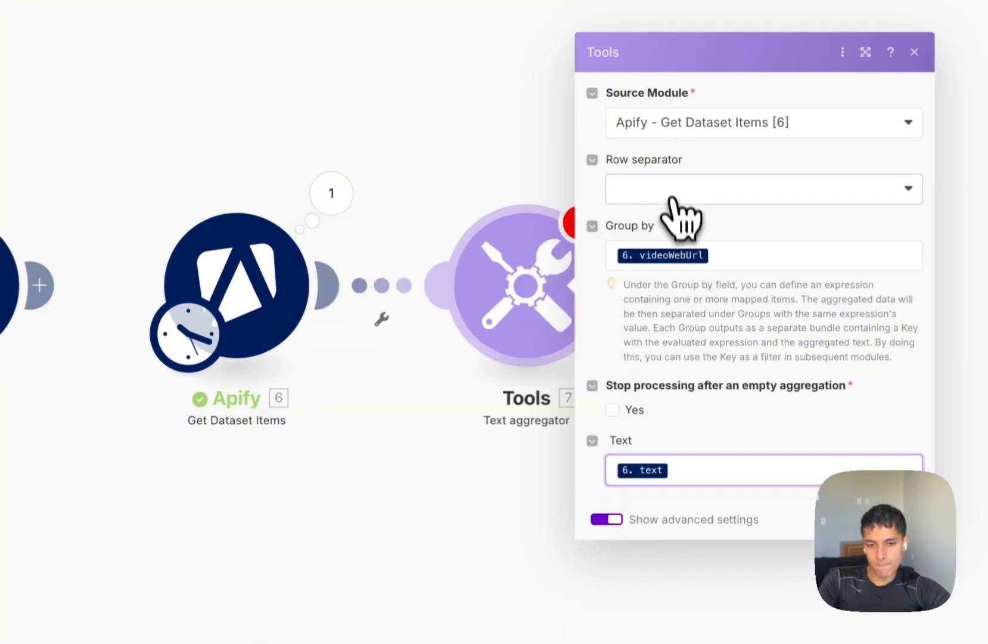
click(673, 203)
click(656, 243)
click(695, 470)
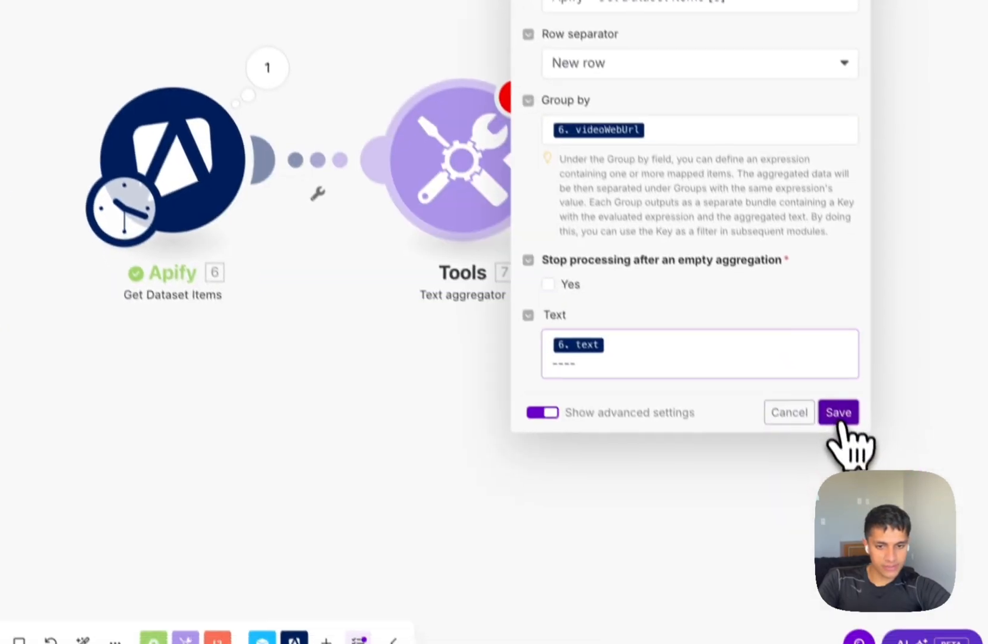
click(919, 540)
click(89, 588)
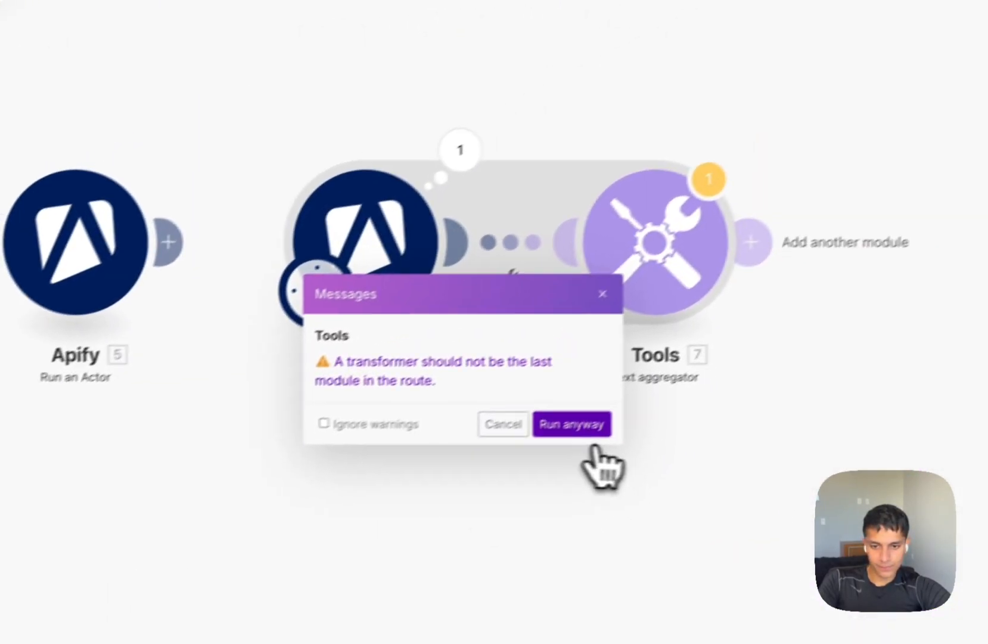
click(803, 307)
Review the aggregator output, expanding Bundle 1's combined comment text.
click(614, 155)
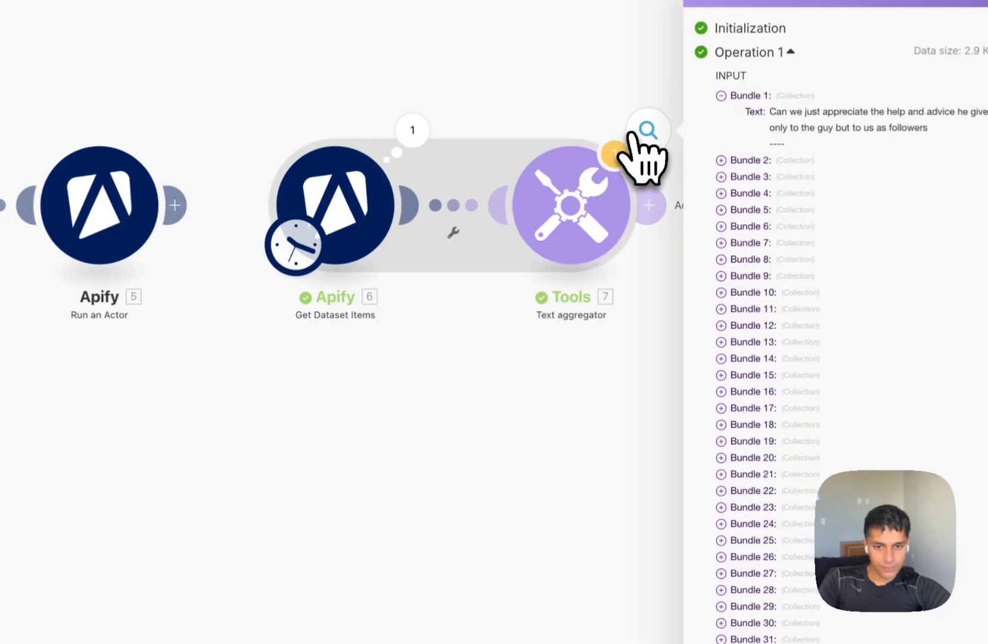
scroll(753, 232, down, 5)
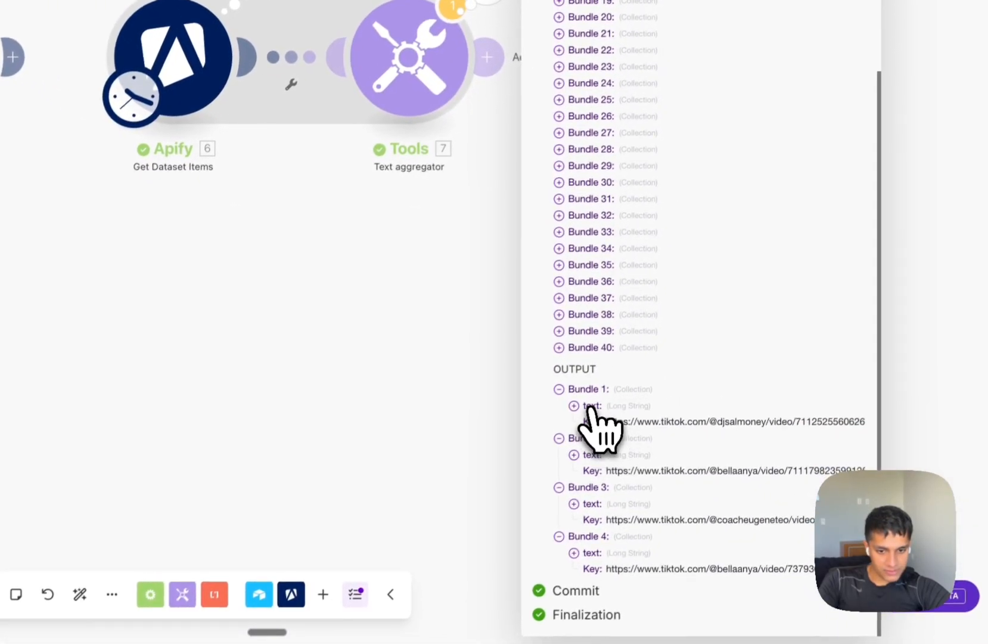
click(589, 407)
scroll(608, 471, down, 6)
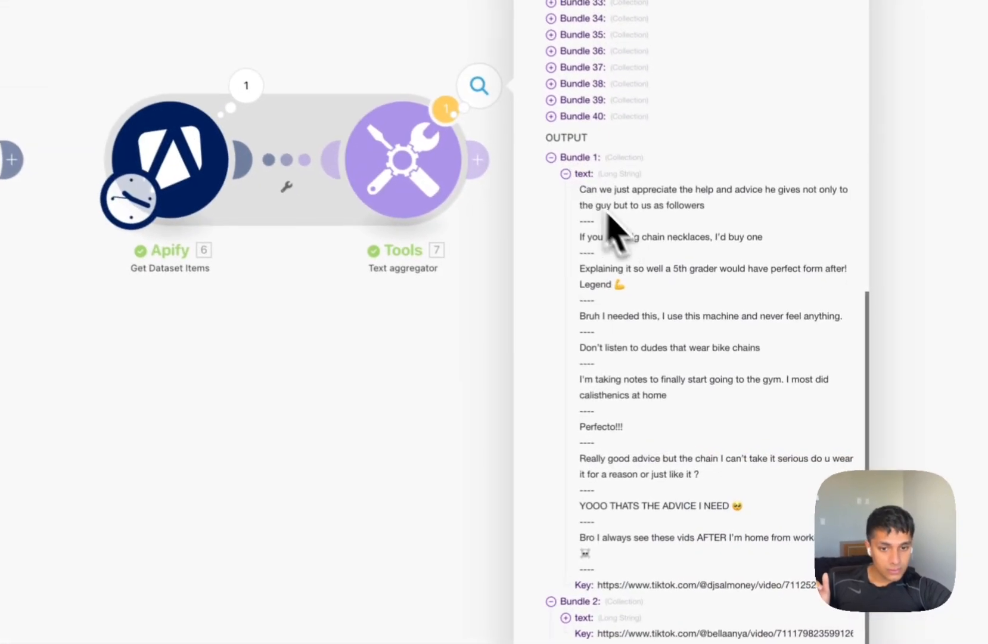
drag(582, 186, 772, 190)
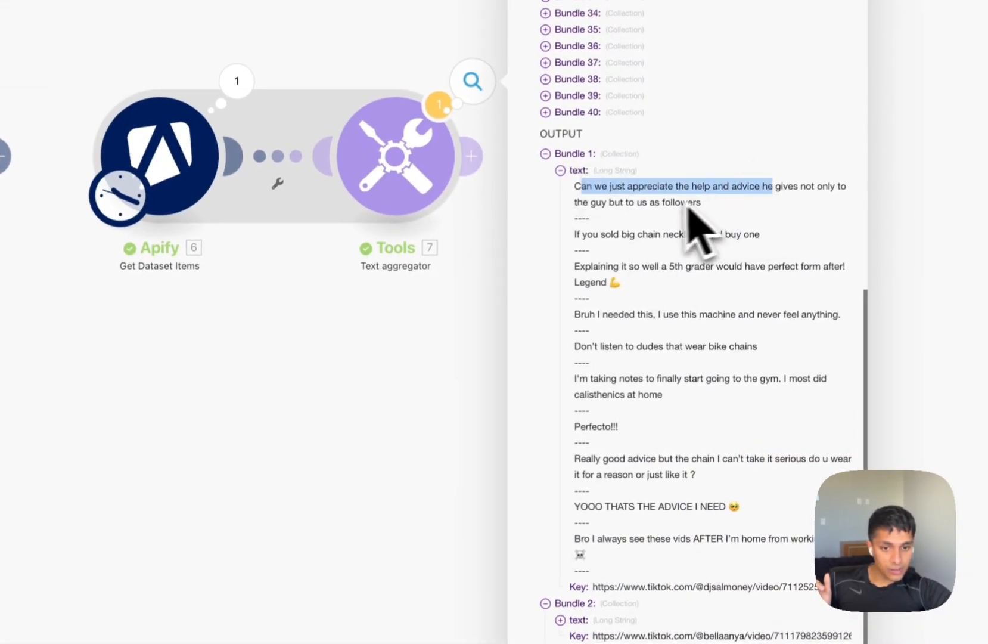
scroll(645, 304, down, 2)
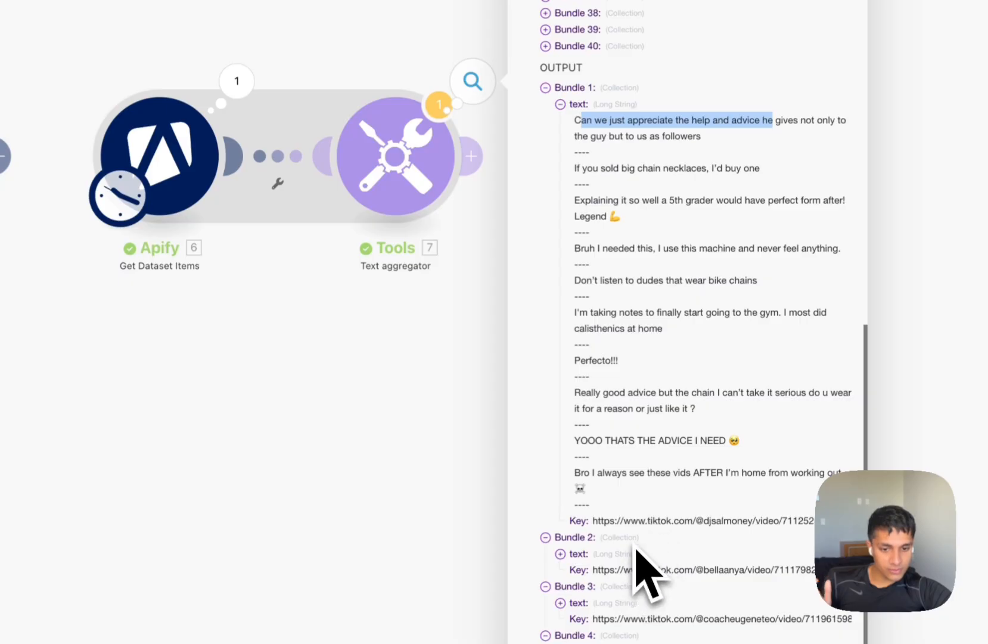
Select the first video's URL and open a new browser tab.
drag(624, 525, 638, 527)
triple_click(609, 524)
key(super+t)
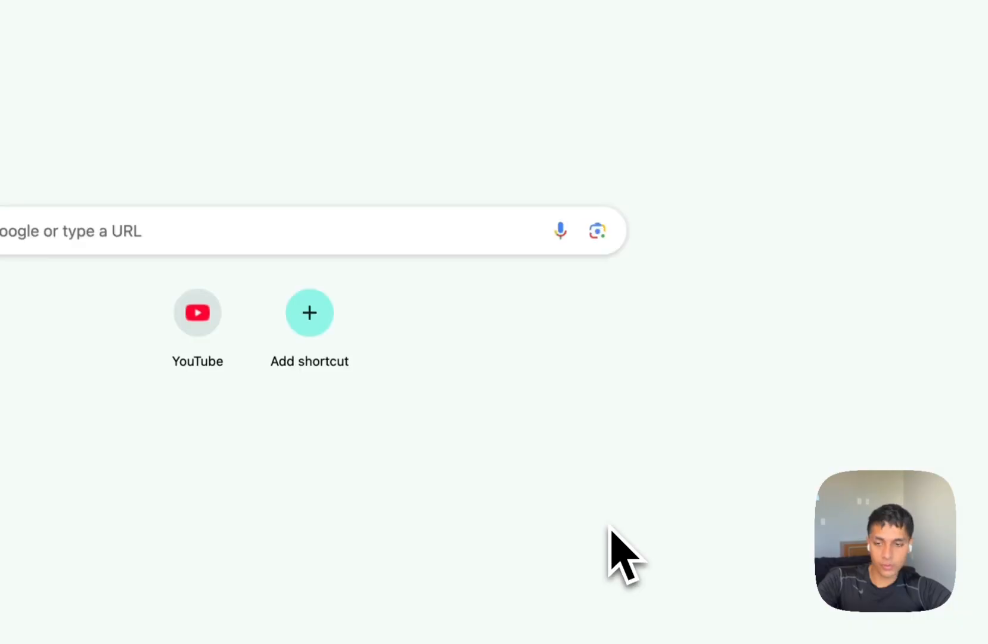
Open the first video on TikTok, view its comments, and return to Make.
drag(834, 21, 372, 35)
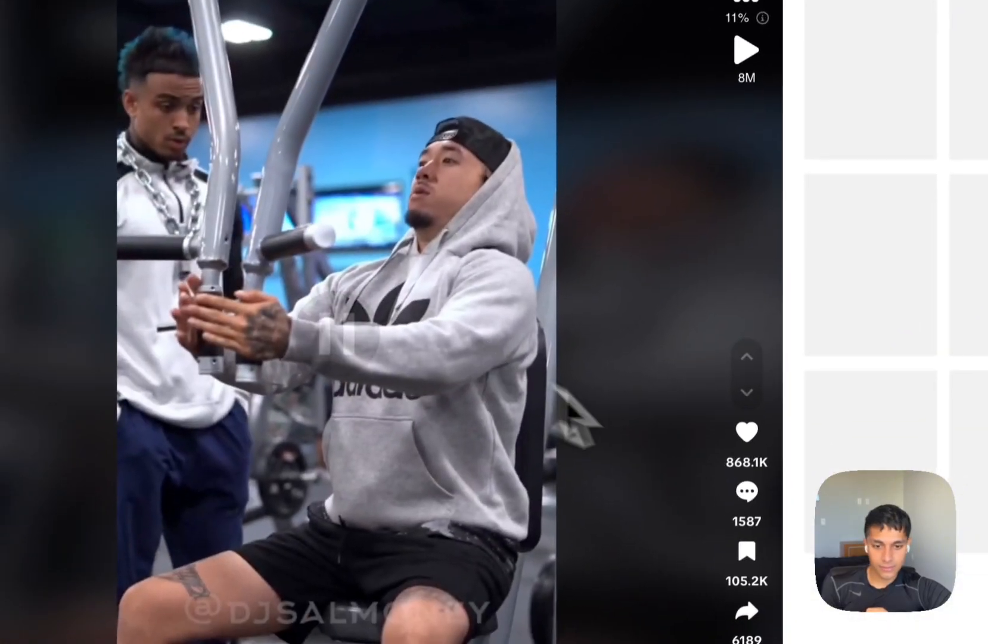
click(752, 494)
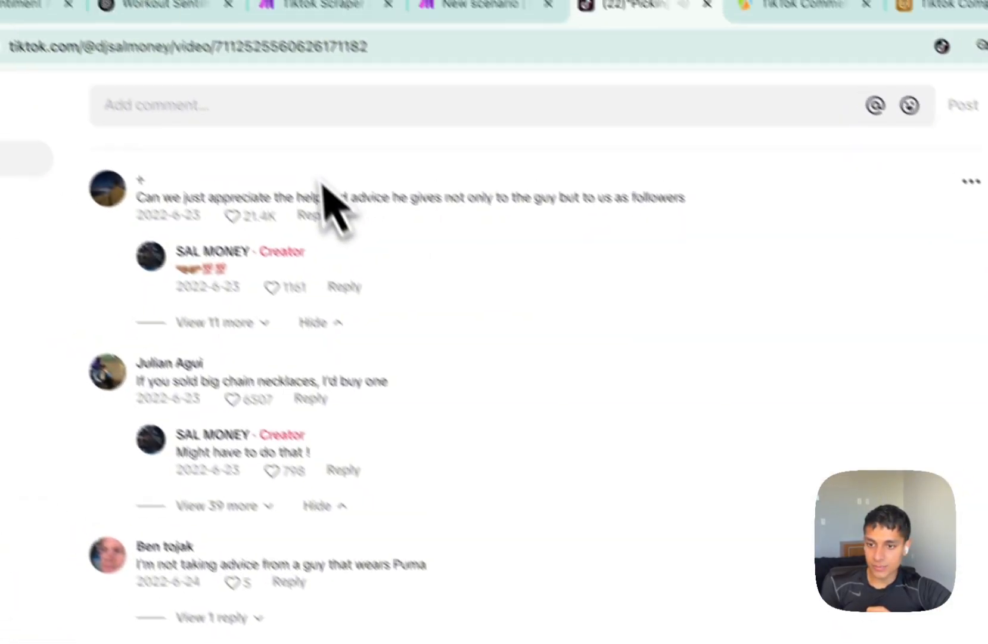
key(ctrl+shift+Tab)
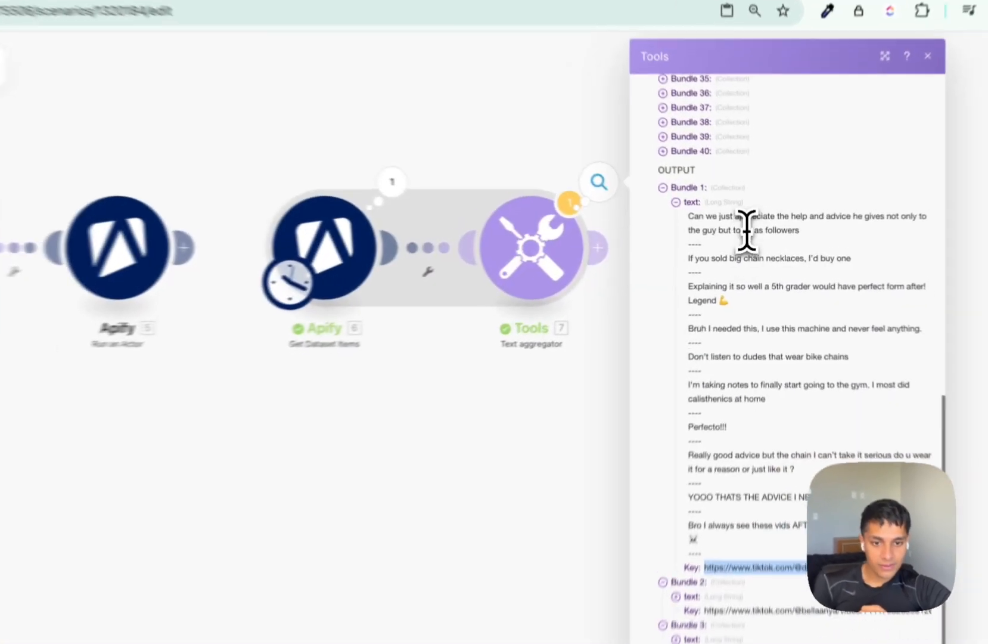
Check the first aggregated comment, then close the Text aggregator's output panel.
triple_click(756, 225)
click(752, 253)
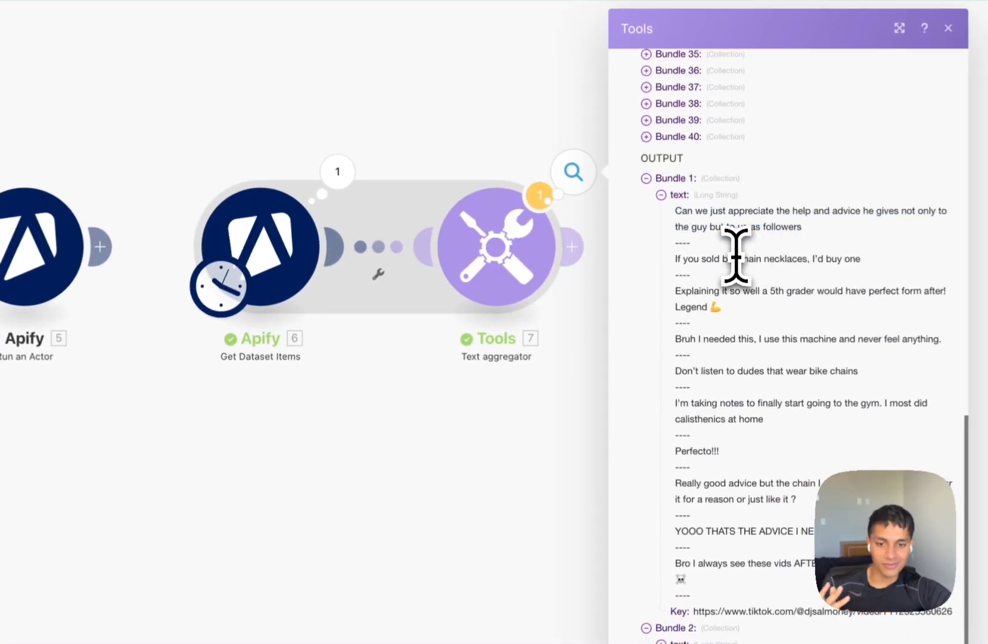
click(538, 396)
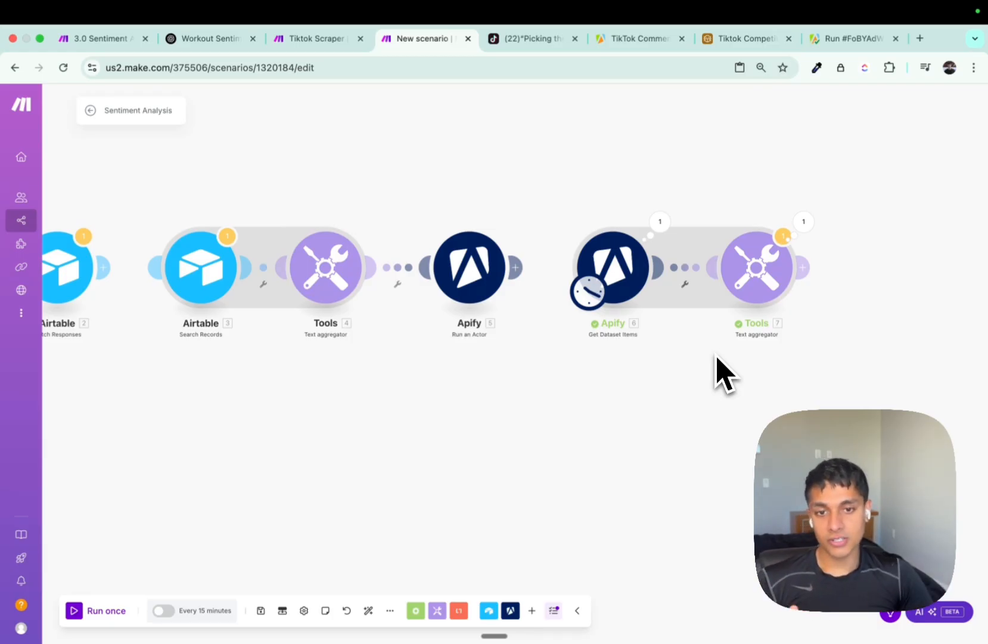
View Airtable's Scraped Content Sentiment Analysis view, then return to Make's scenario end.
drag(769, 38, 527, 43)
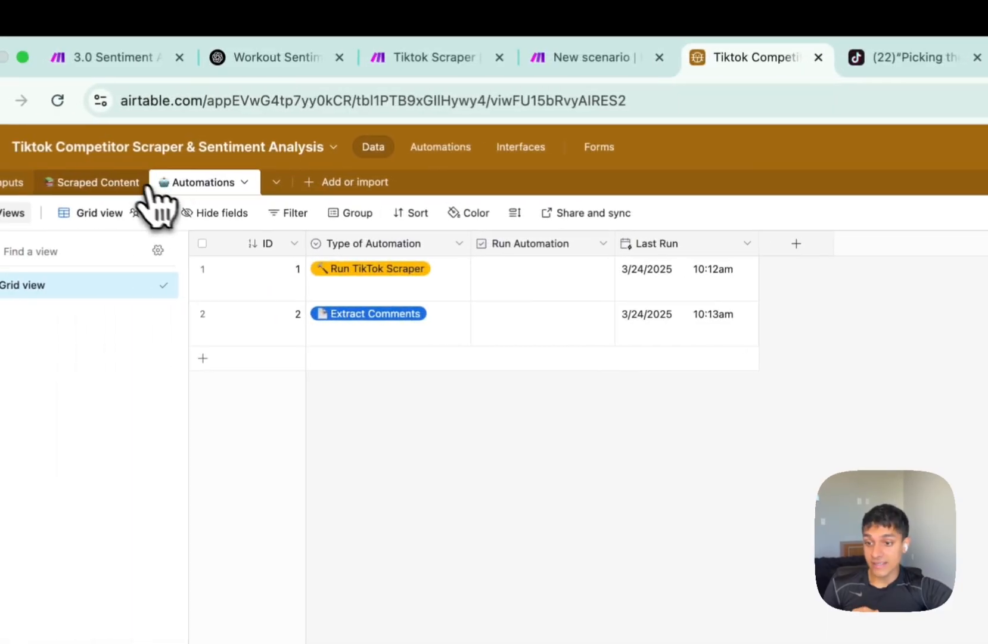
click(141, 183)
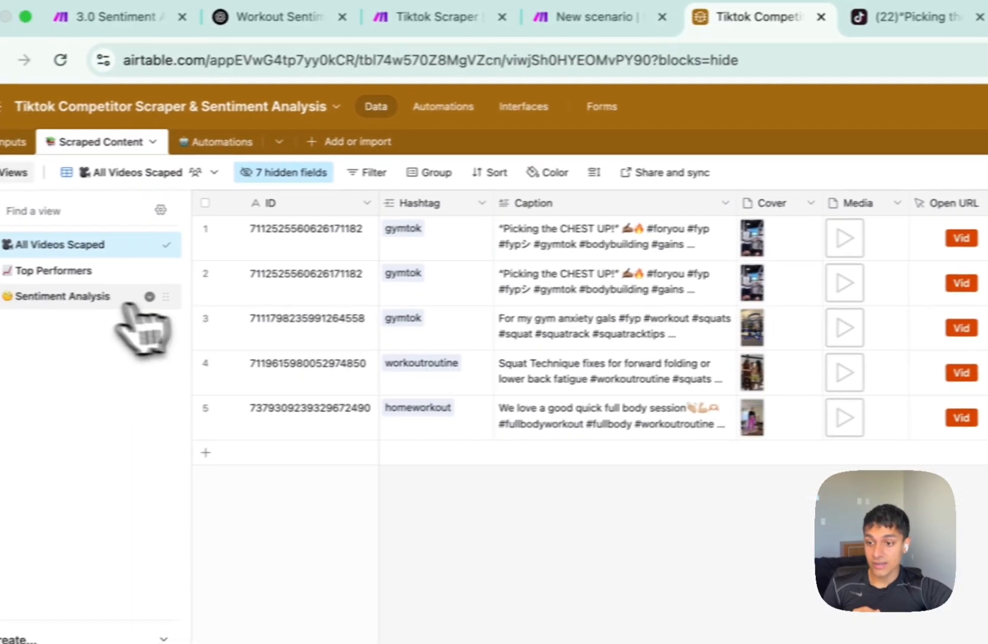
click(77, 337)
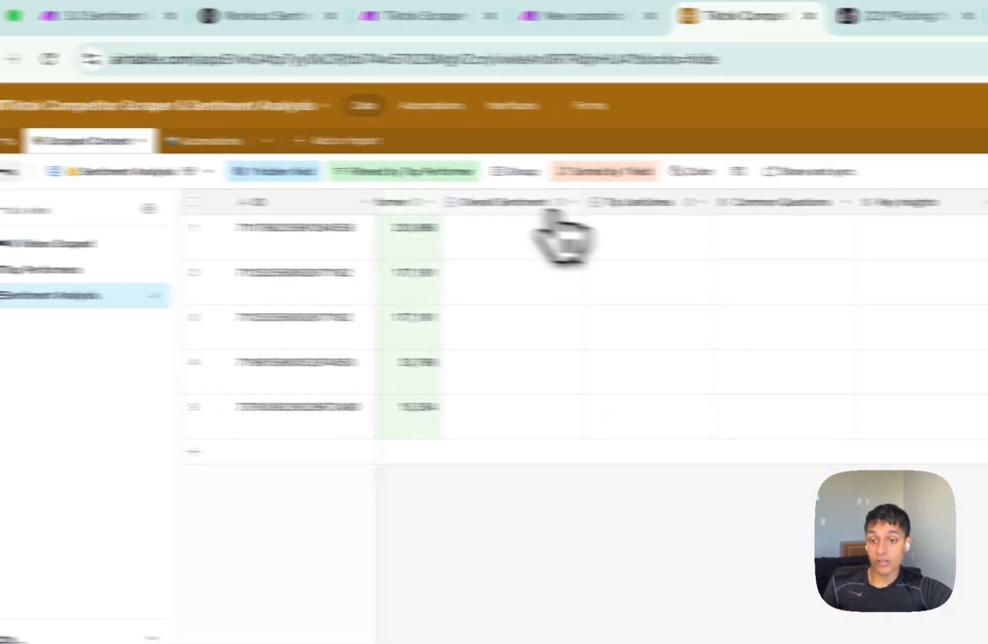
mouse_move(739, 208)
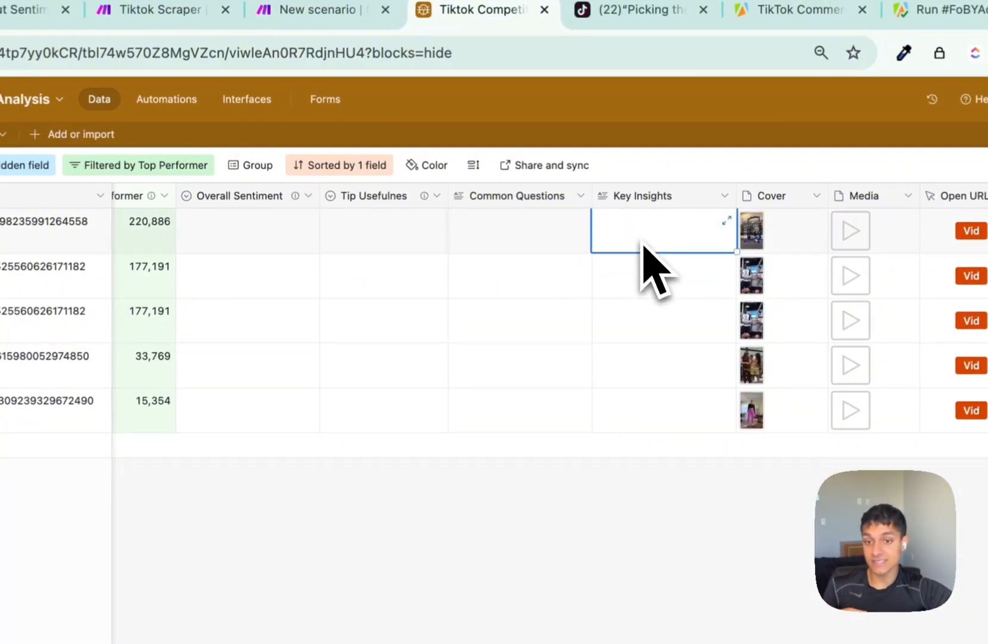
key(ctrl+shift+Tab)
drag(842, 465, 534, 488)
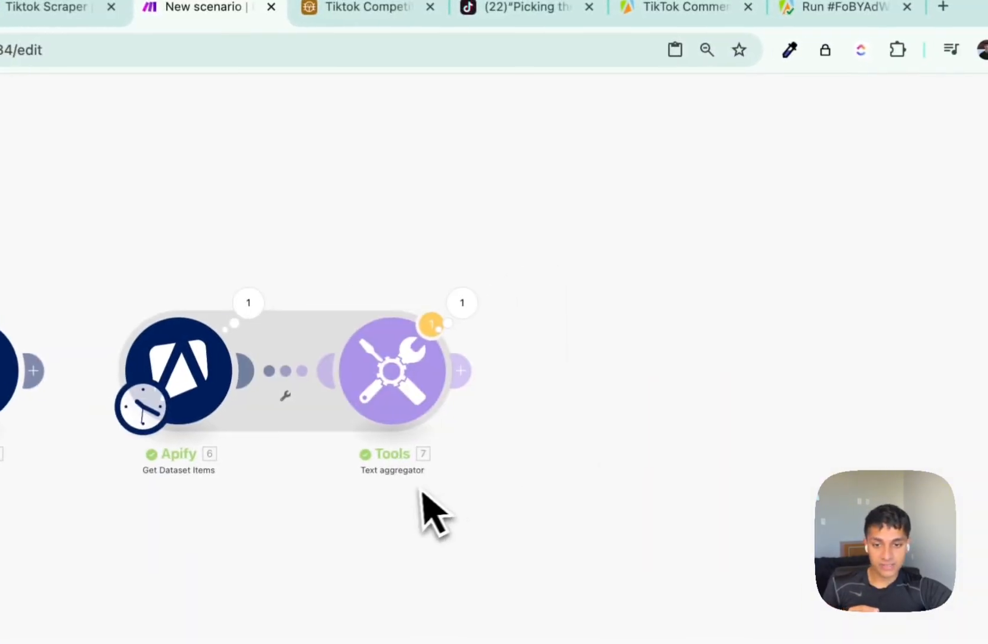
Add an OpenAI create-a-completion module after the aggregator and close the extra tabs.
click(444, 363)
click(718, 410)
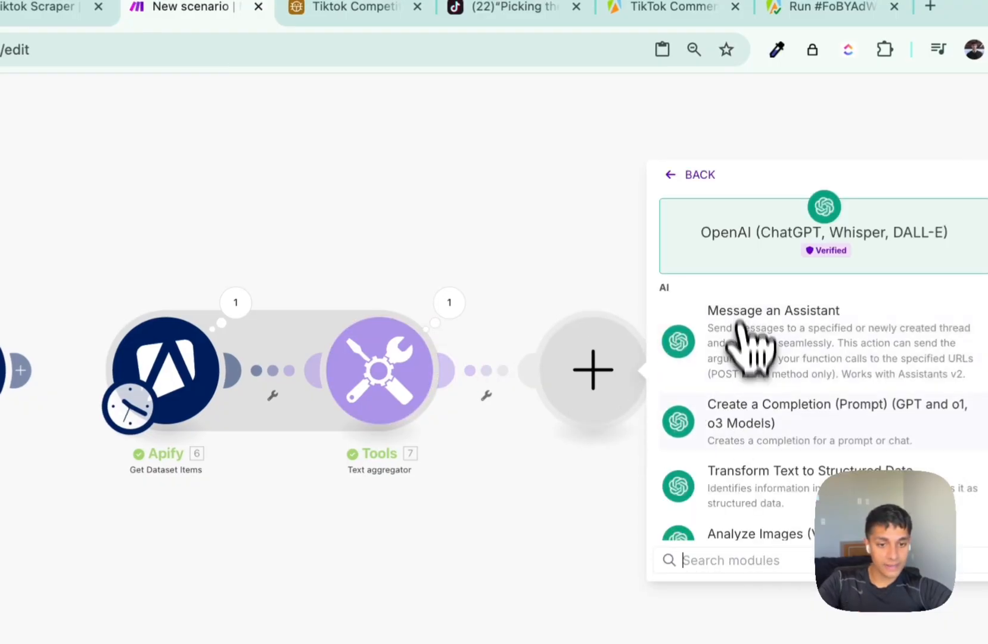
click(739, 420)
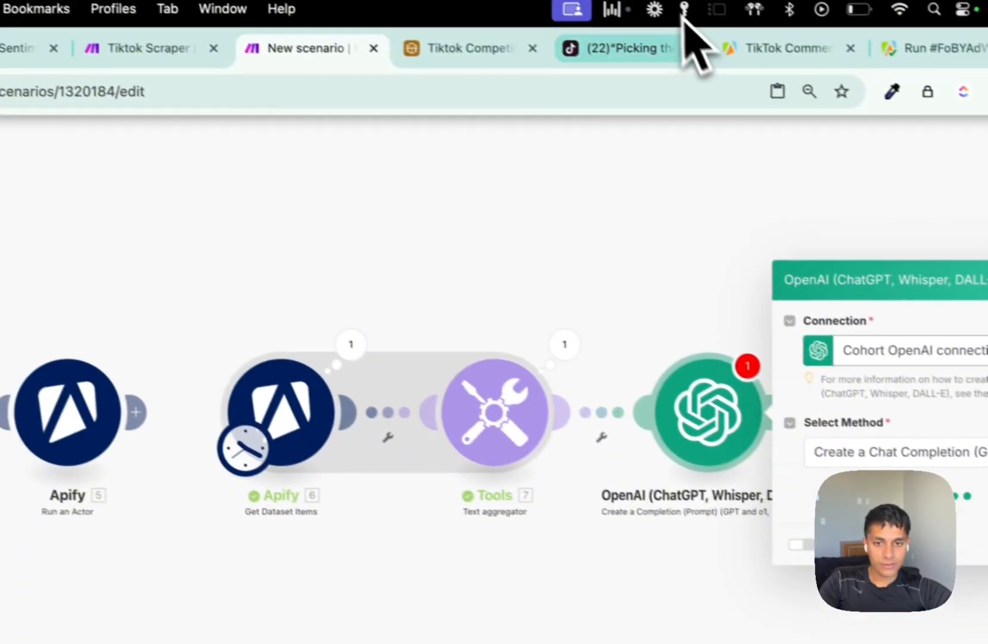
click(576, 7)
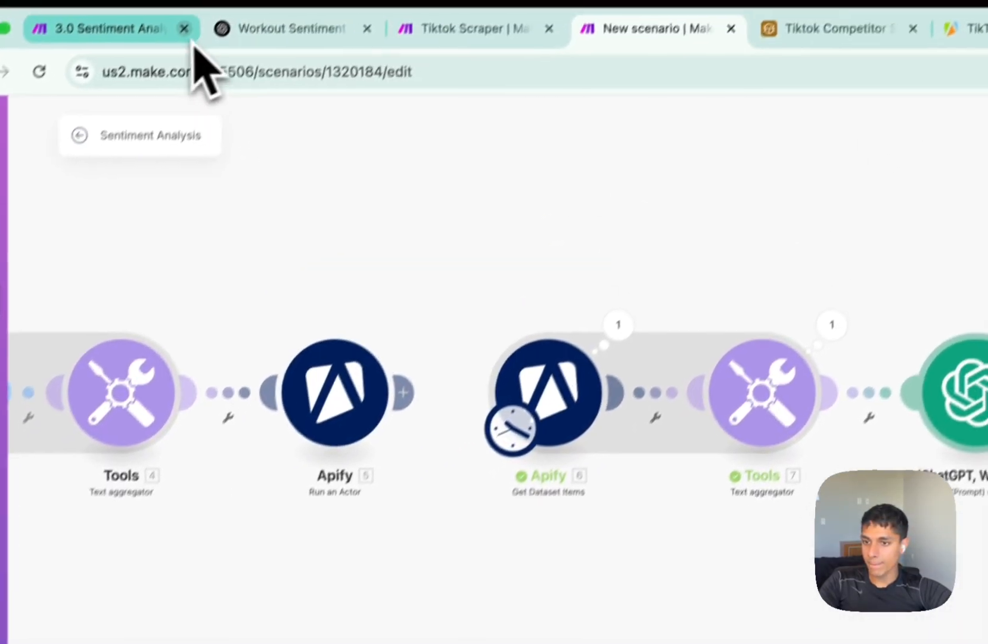
click(183, 26)
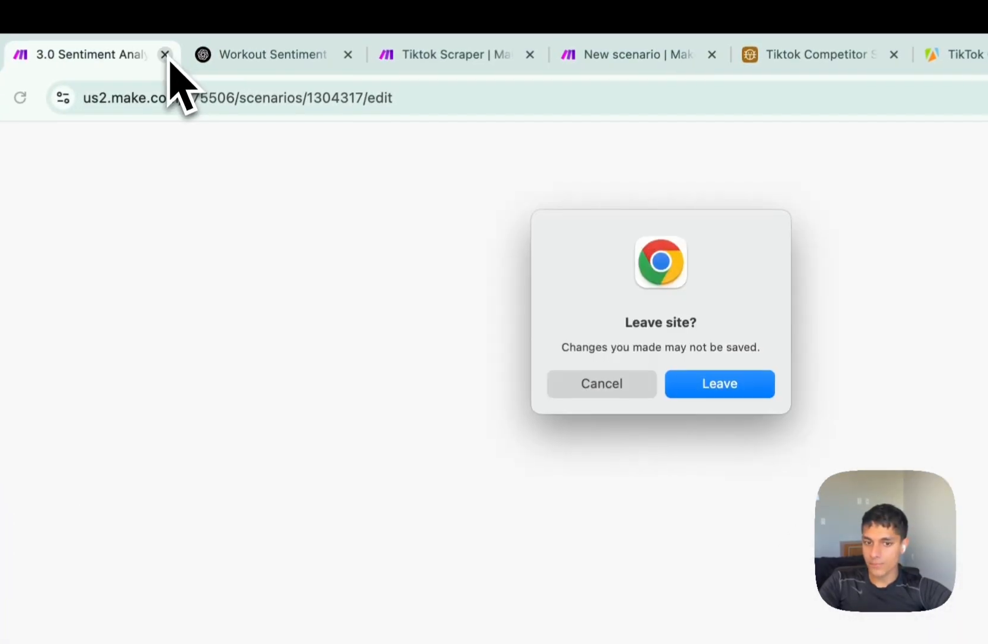
click(525, 391)
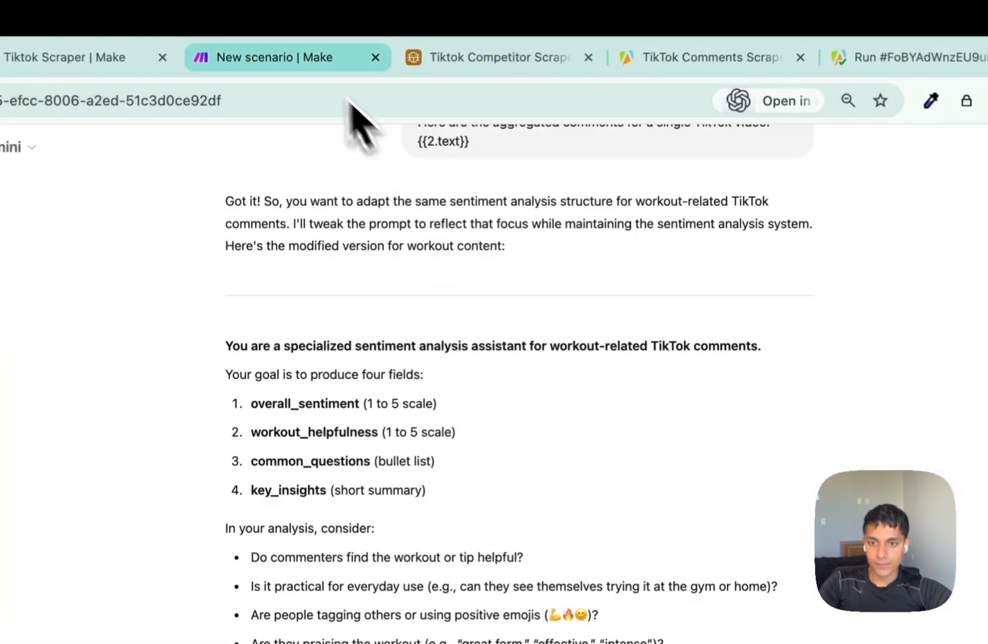
click(307, 60)
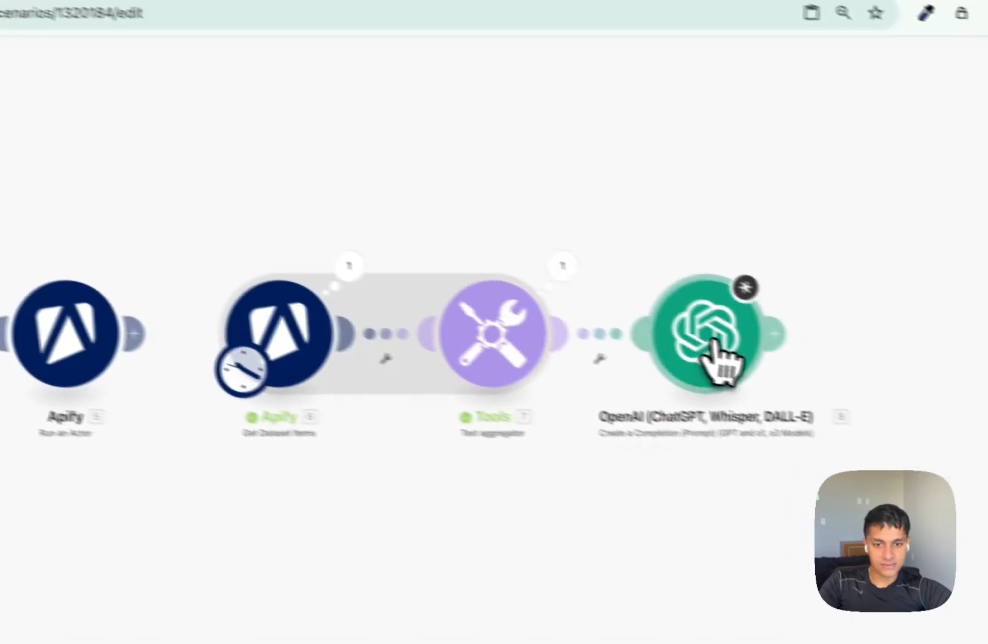
Set the OpenAI module's model to 'GPT-4o: chatgpt-4o-latest (system)'.
click(978, 427)
click(795, 312)
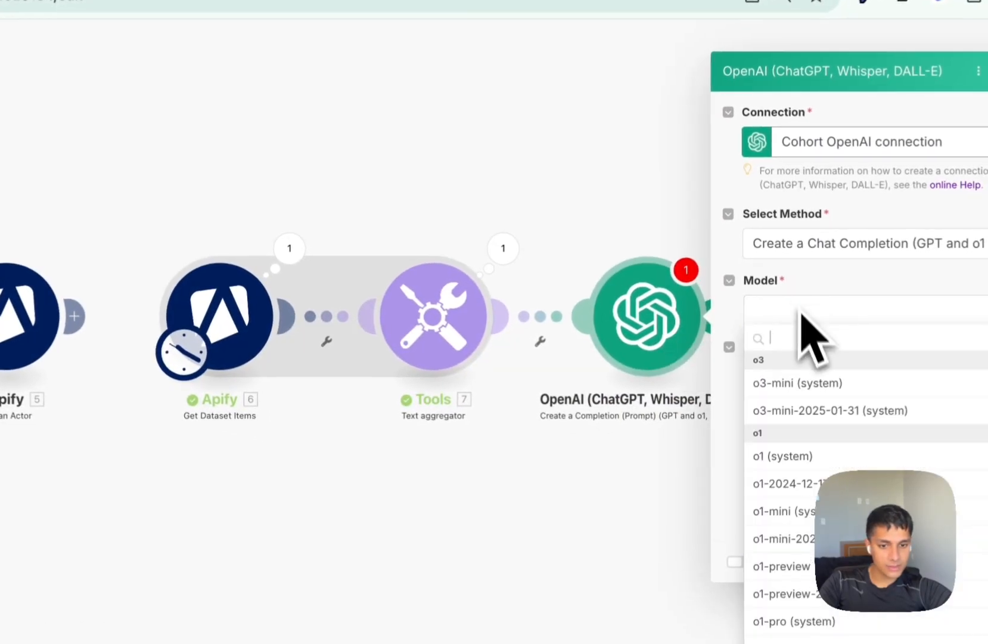
scroll(844, 507, down, 3)
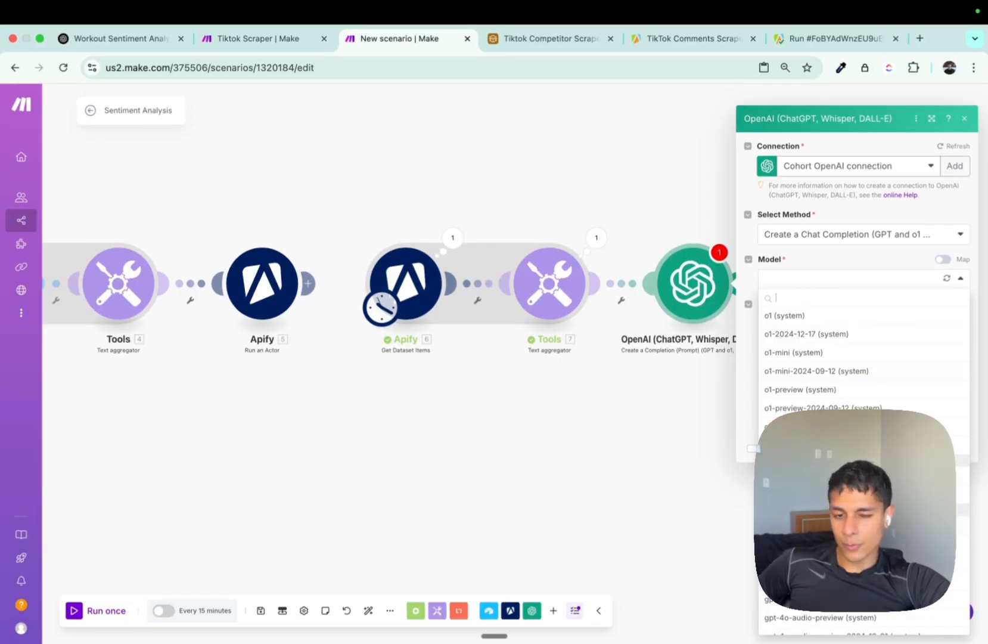
scroll(828, 358, up, 1)
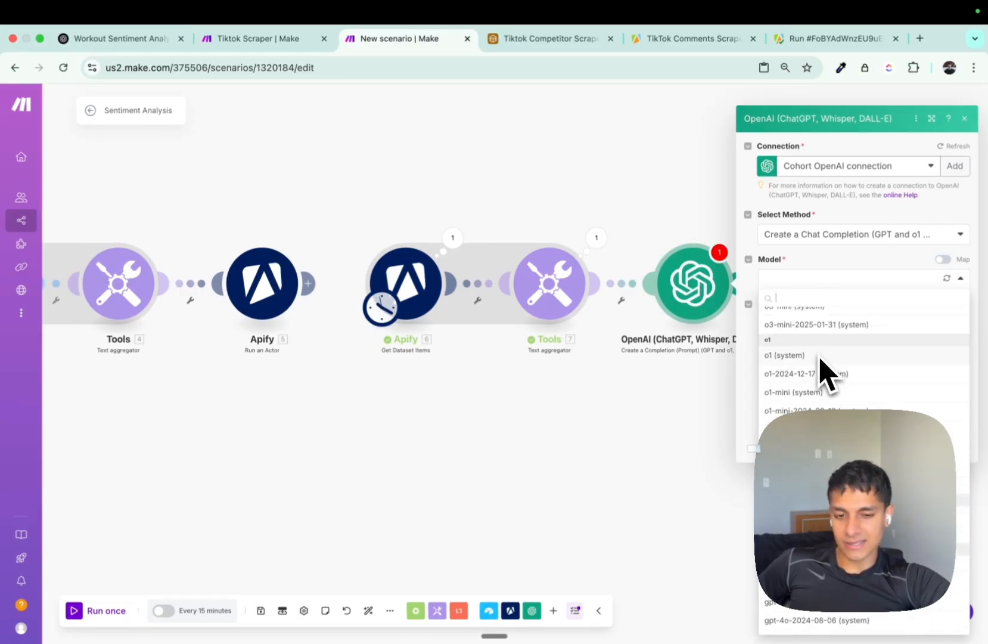
scroll(821, 364, down, 10)
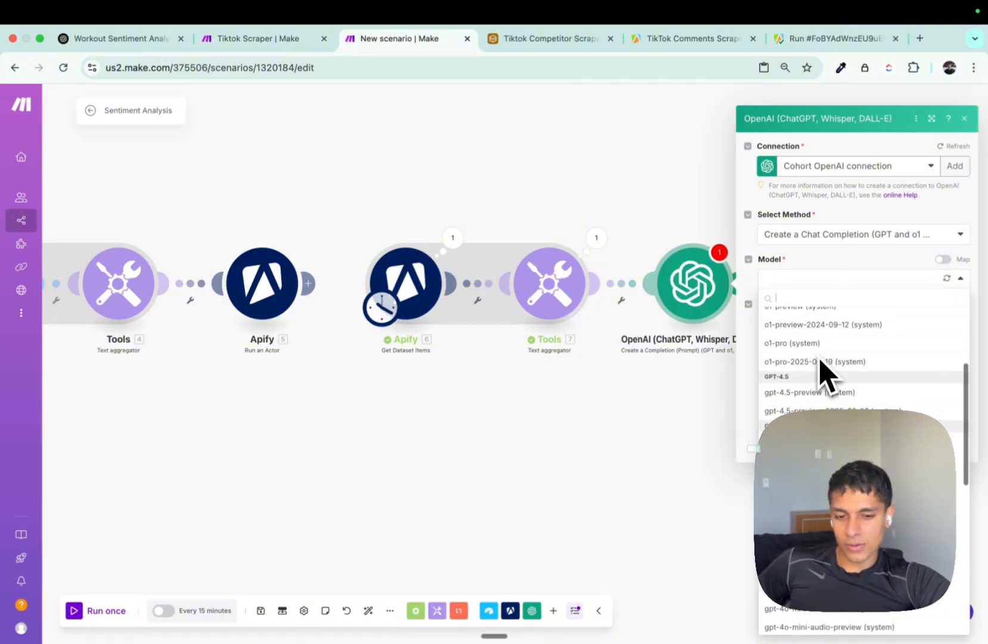
scroll(835, 358, down, 4)
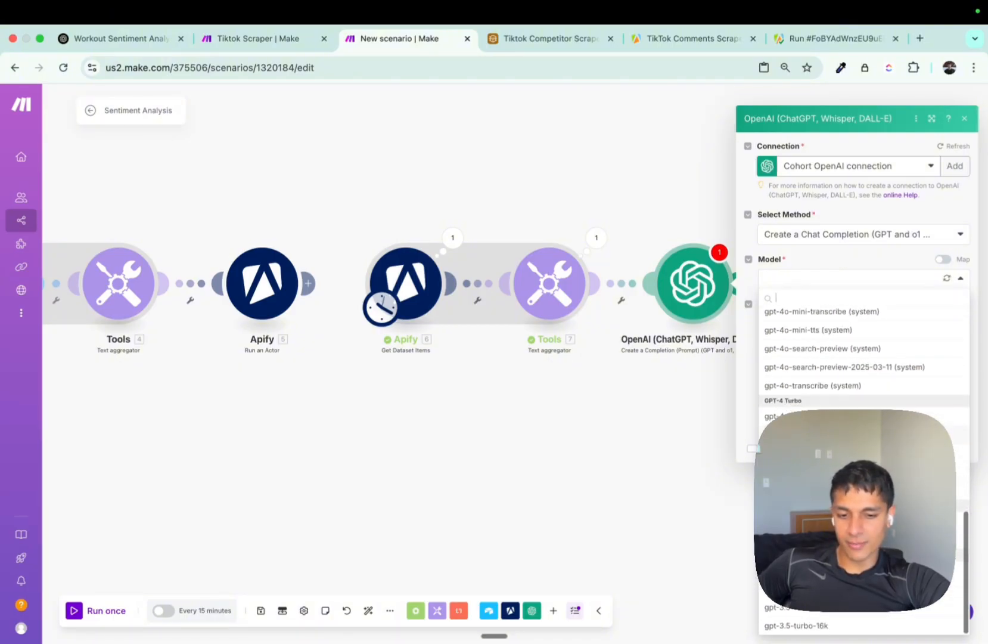
scroll(865, 357, up, 10)
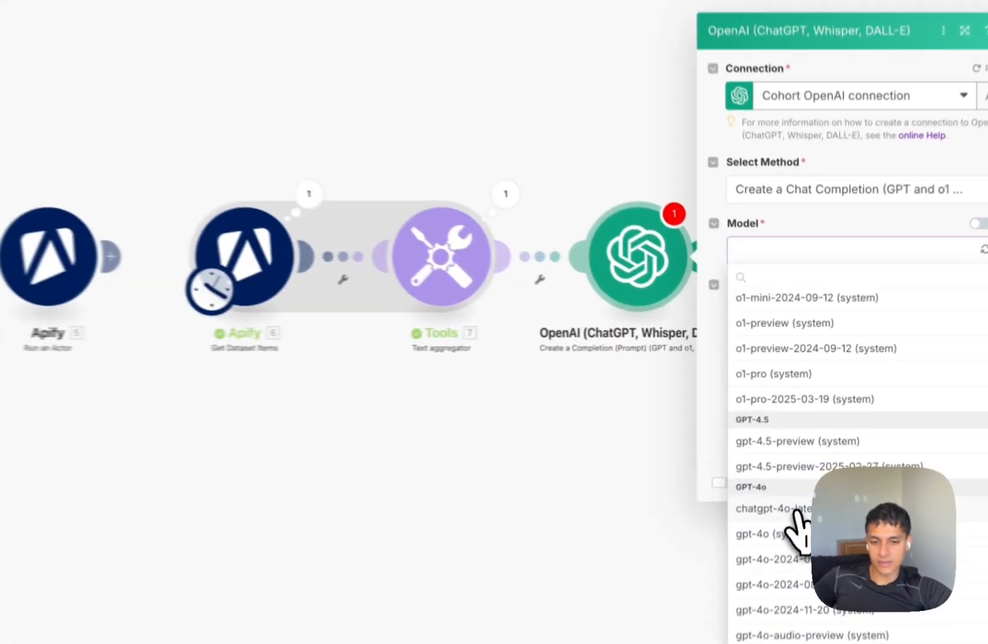
click(802, 469)
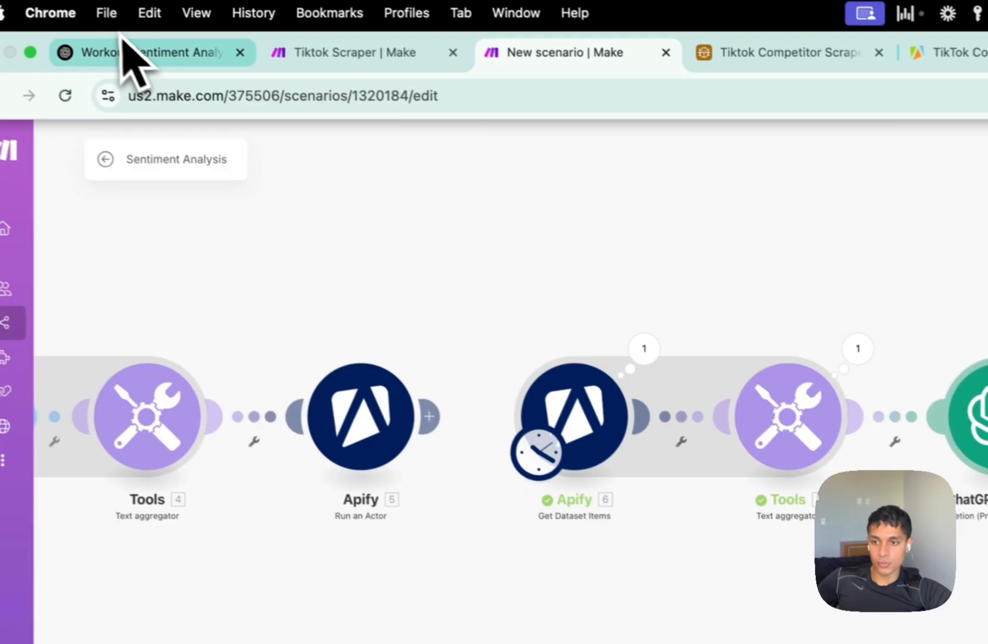
drag(121, 44, 388, 59)
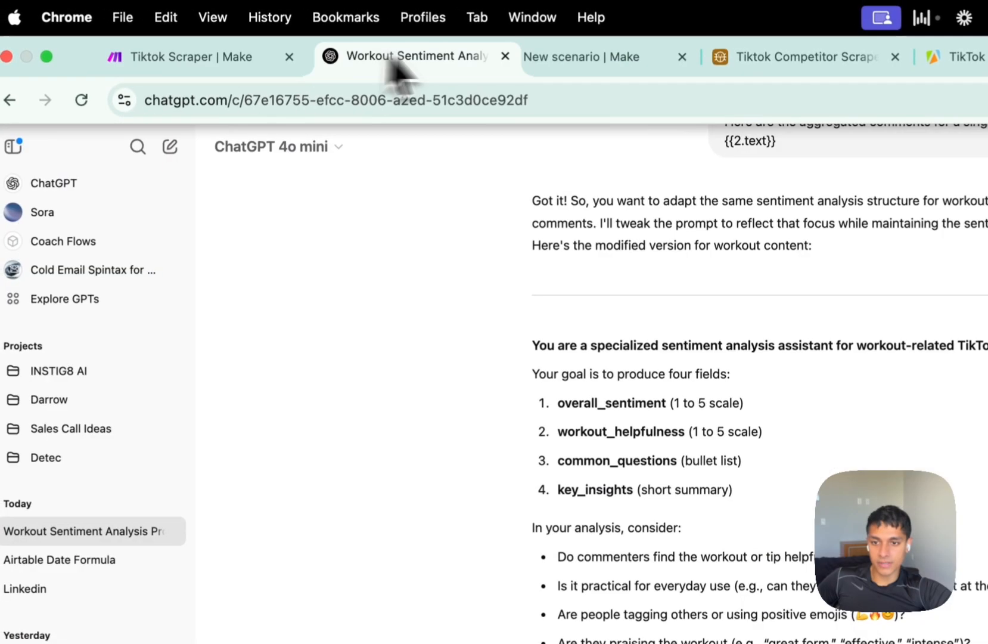
Select the prompt's opening role sentence in the Workout Sentiment Analysis chat, then return to Make.
click(581, 57)
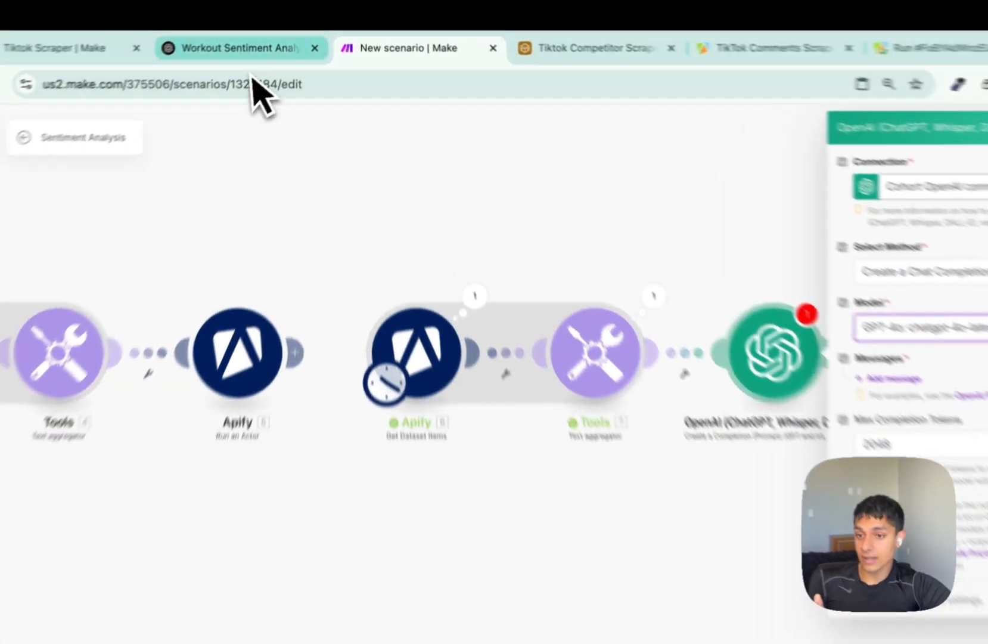
click(262, 38)
drag(369, 374, 809, 375)
triple_click(809, 375)
key(ctrl+c)
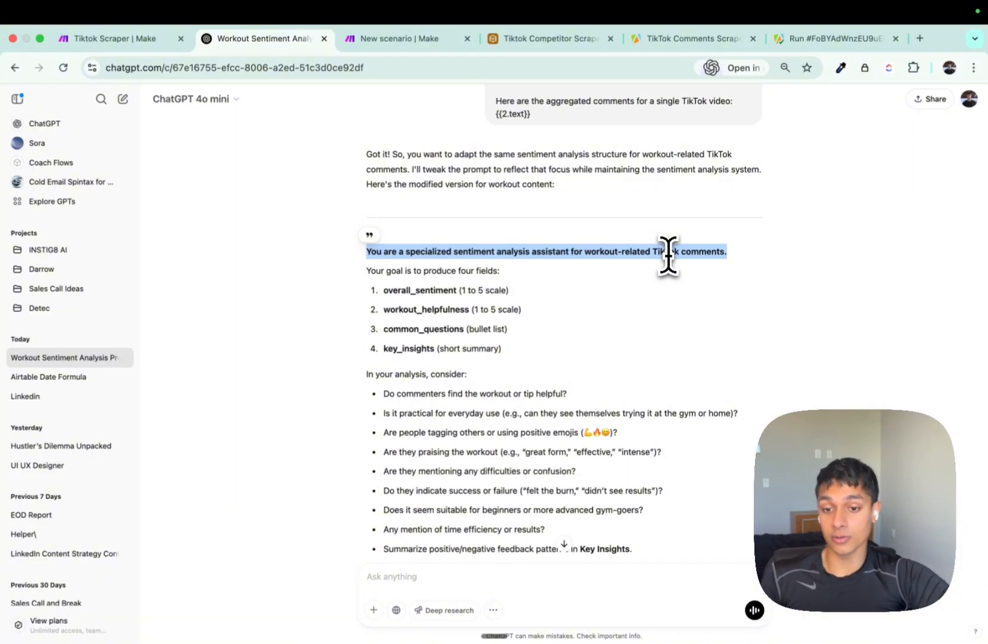
key(ctrl+Tab)
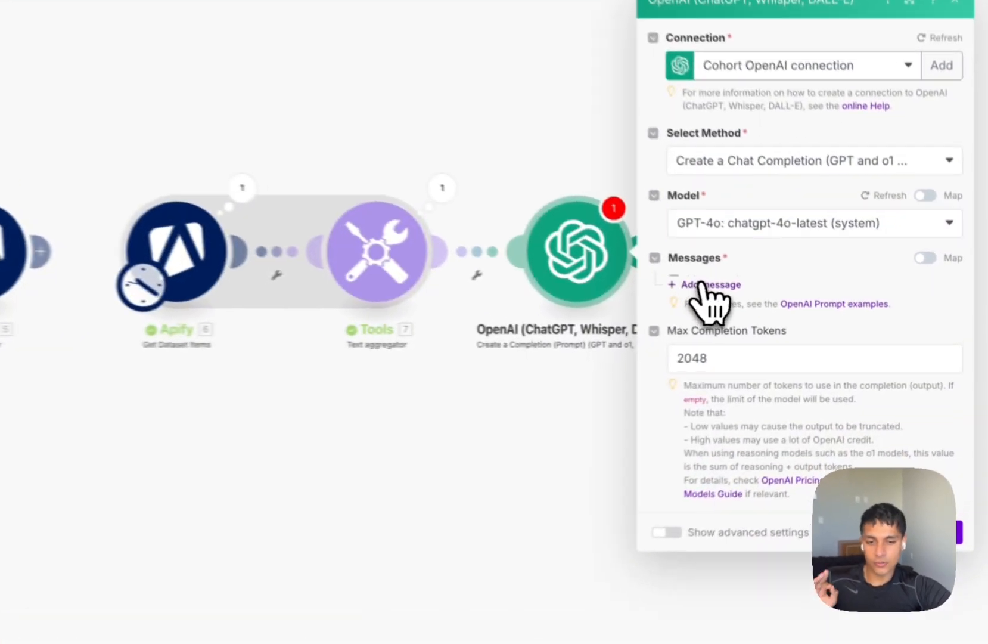
Add a Developer / System message containing the pasted workout sentiment assistant sentence.
click(786, 304)
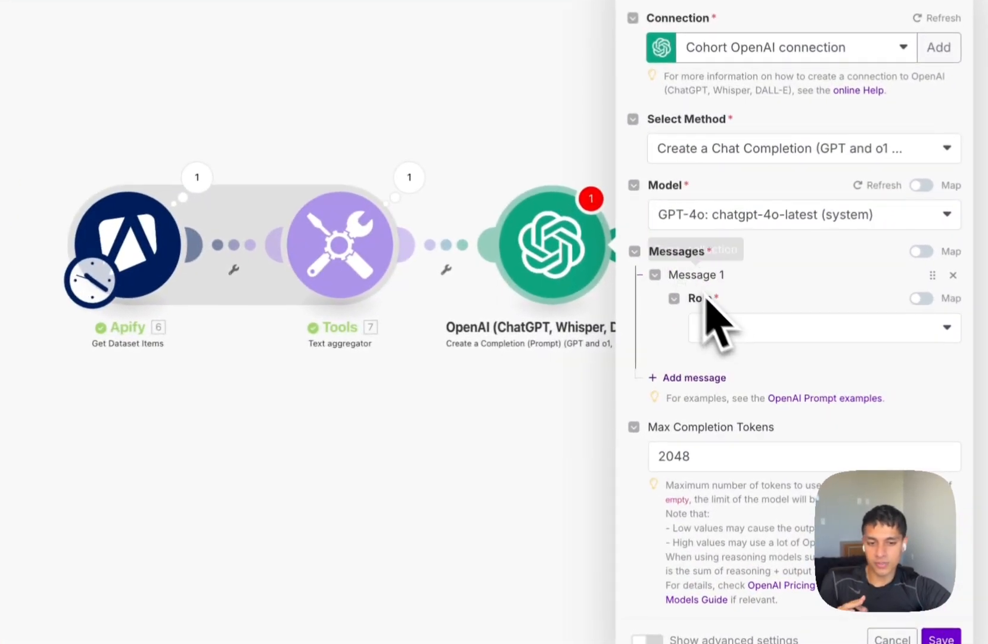
click(811, 338)
click(746, 409)
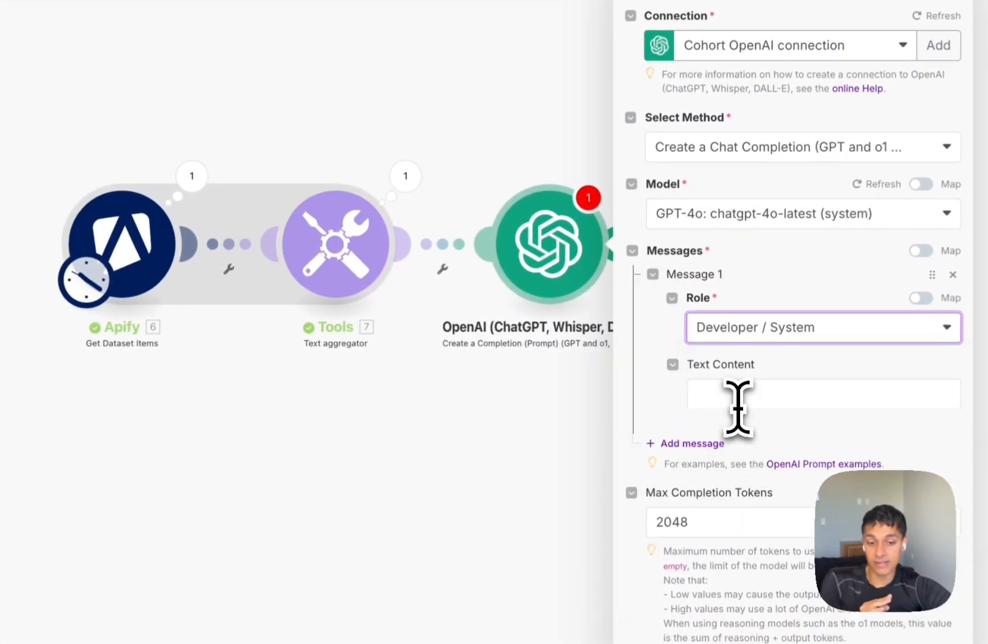
click(738, 394)
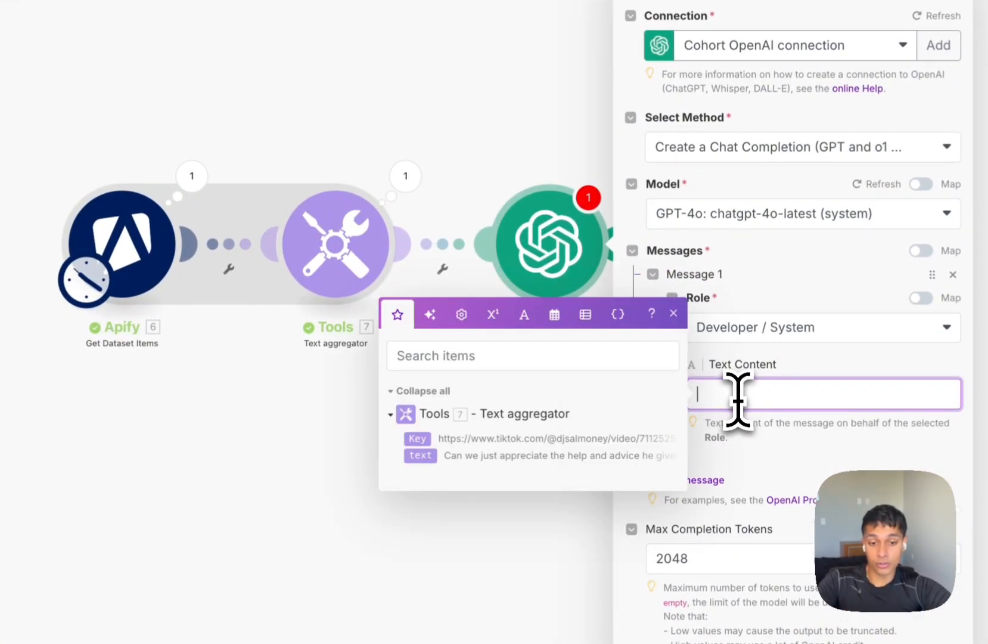
key(ctrl+v)
key(BackSpace)
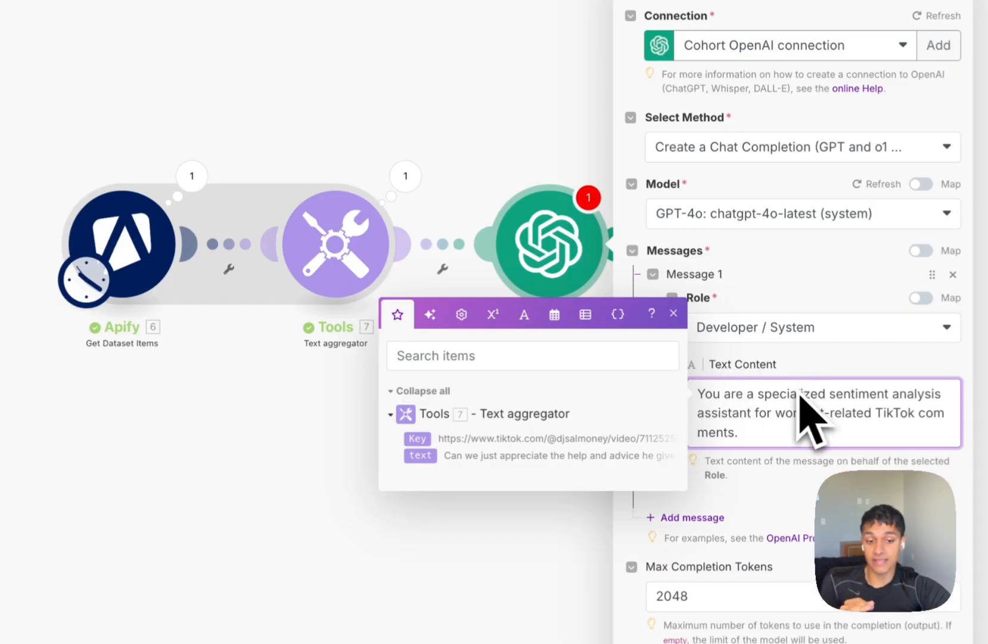
click(821, 375)
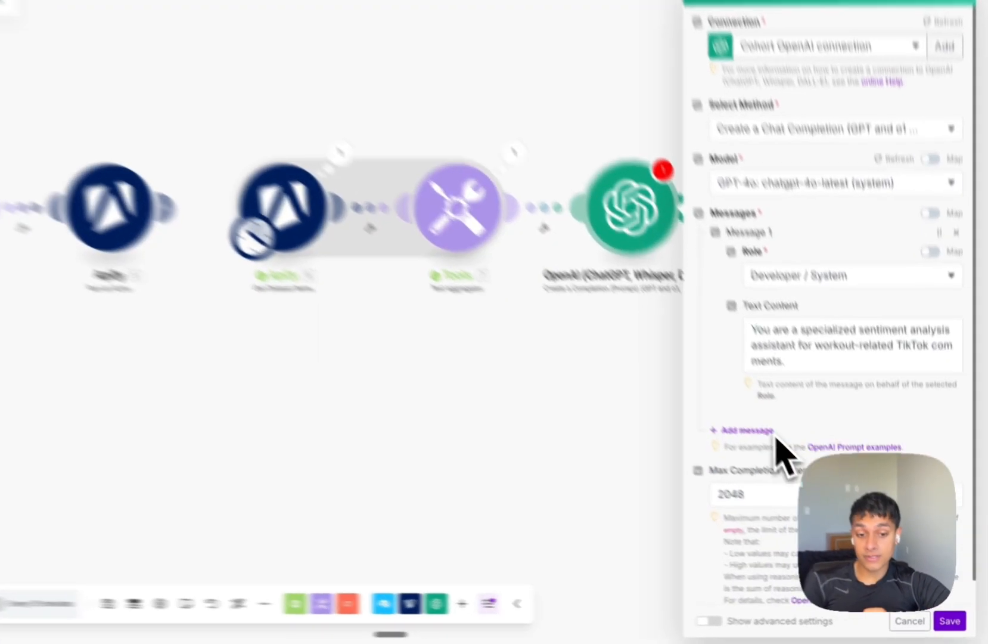
Add a second chat message with the User role.
click(787, 464)
click(805, 499)
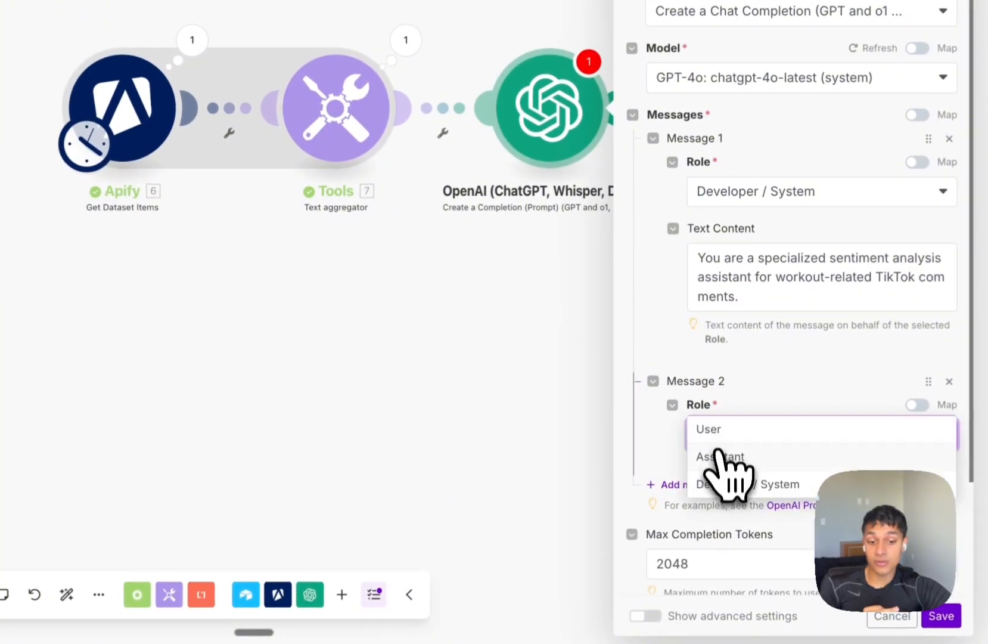
click(712, 430)
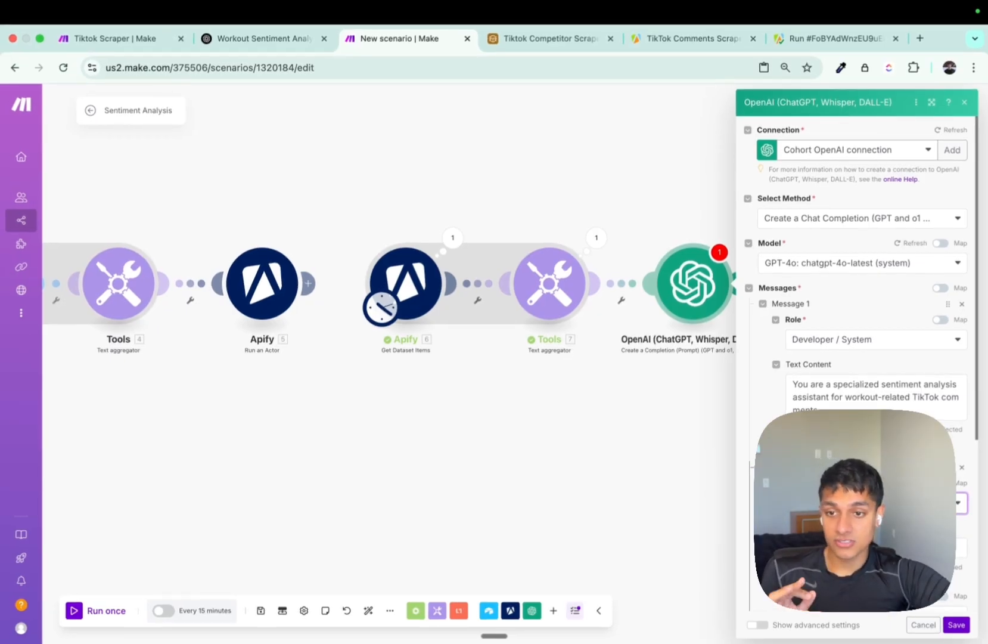
In ChatGPT, review the prompt's four output fields and its questions about workout comments.
key(ctrl+shift+Tab)
scroll(484, 327, down, 5)
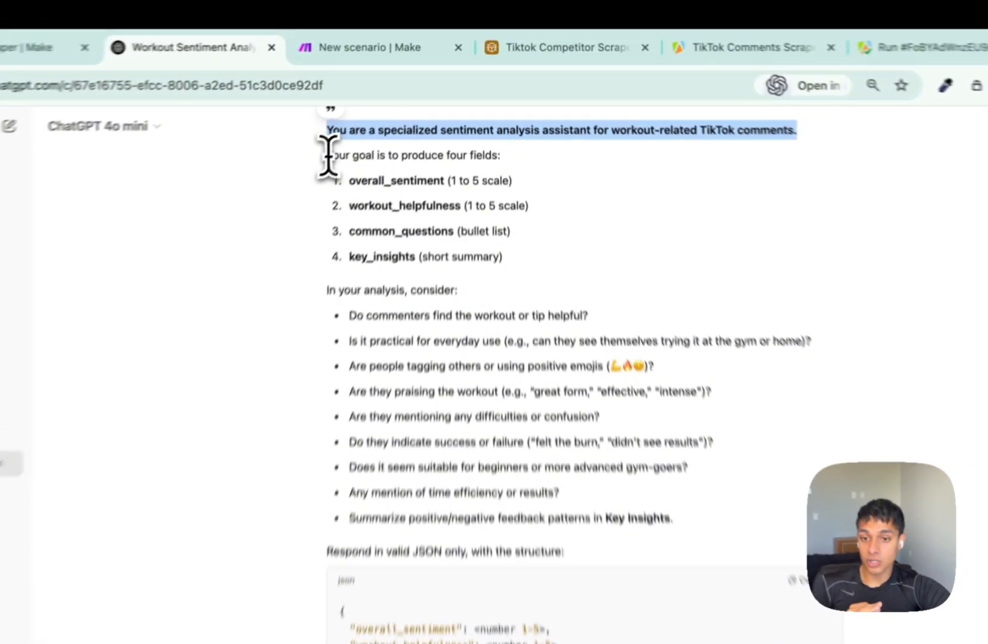
drag(327, 156, 500, 156)
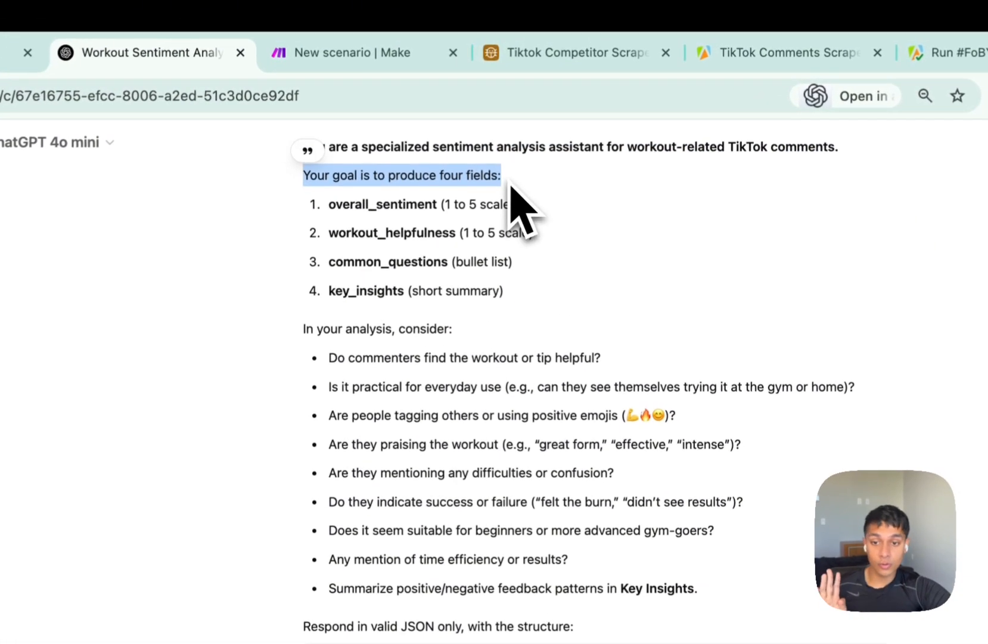
double_click(423, 184)
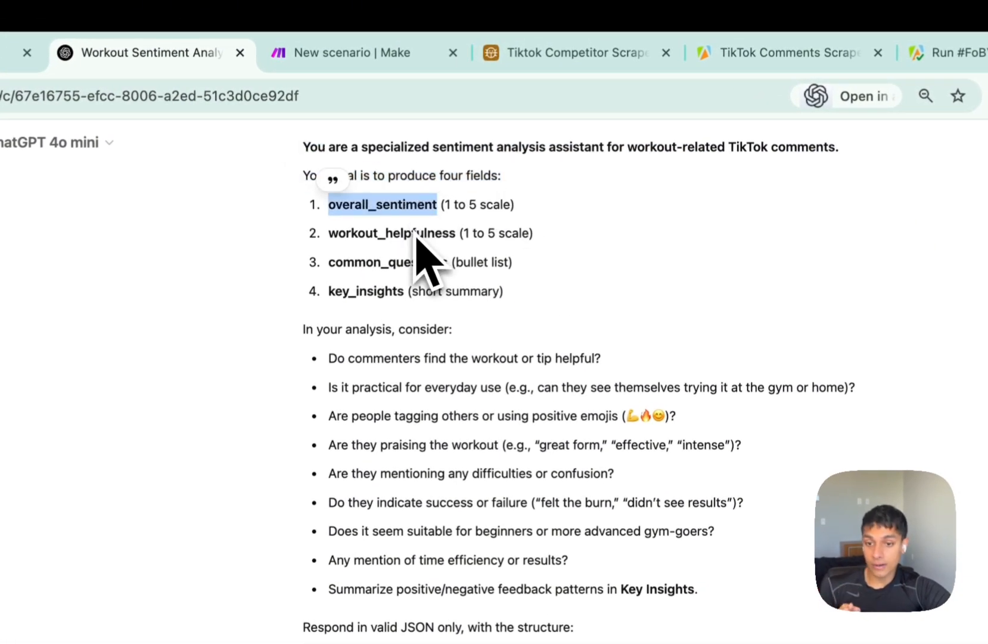
double_click(375, 289)
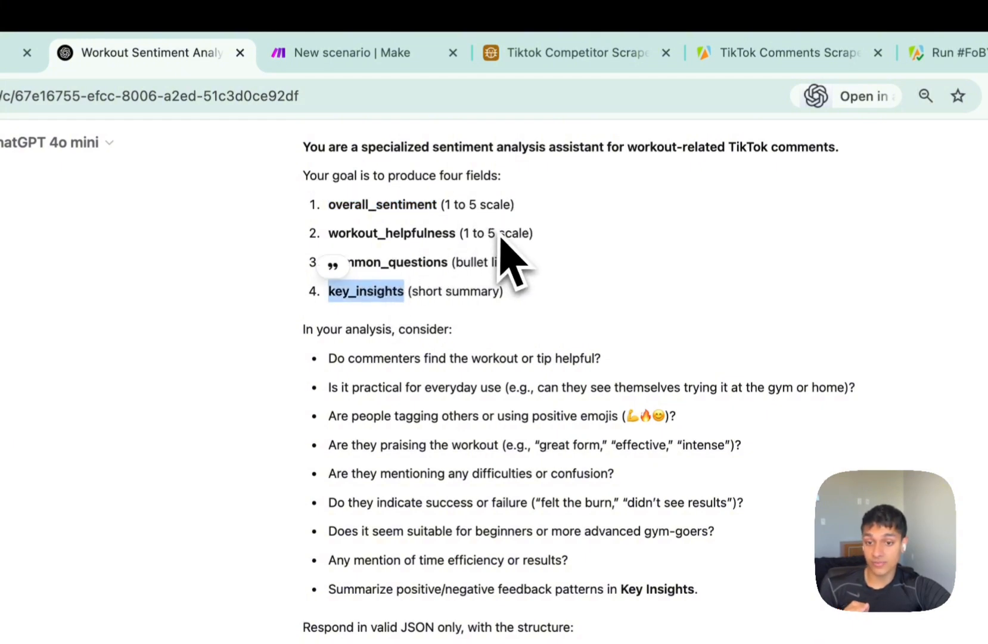
drag(419, 294, 477, 293)
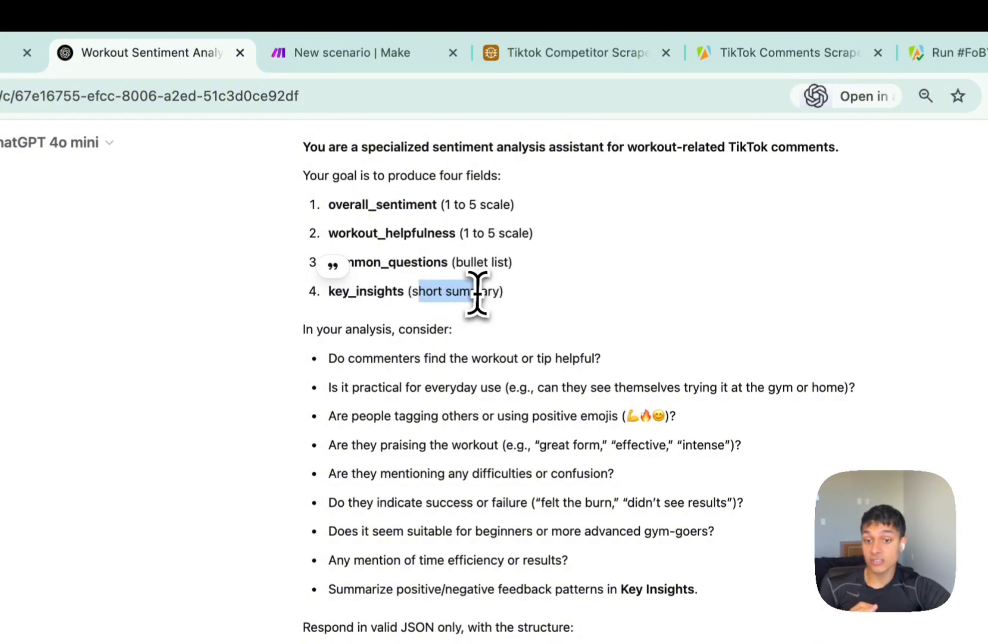
scroll(494, 294, down, 3)
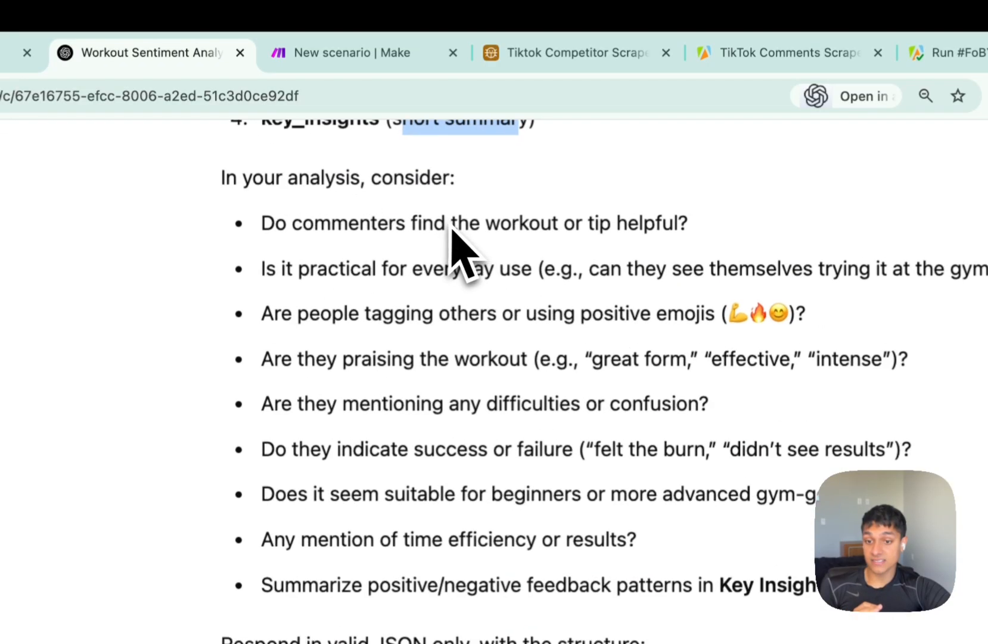
drag(262, 229, 566, 222)
drag(626, 224, 693, 229)
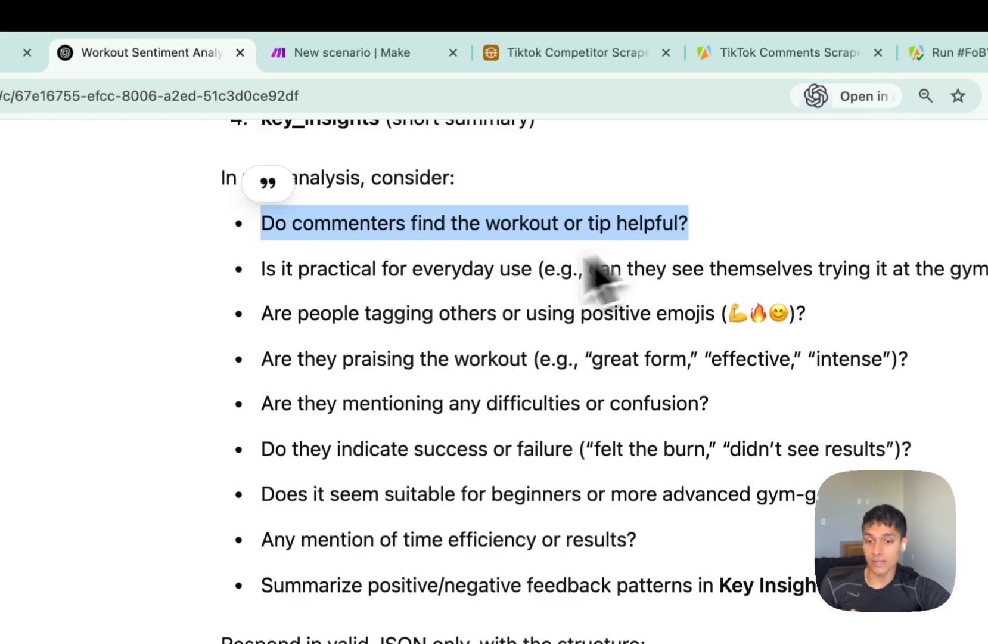
drag(450, 313, 798, 312)
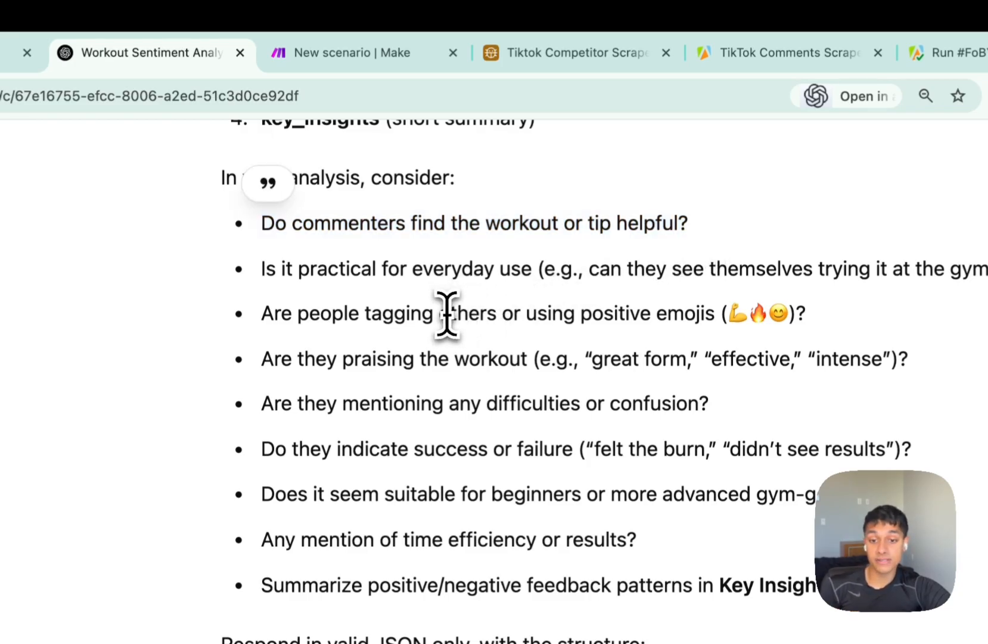
drag(752, 246, 764, 247)
click(704, 243)
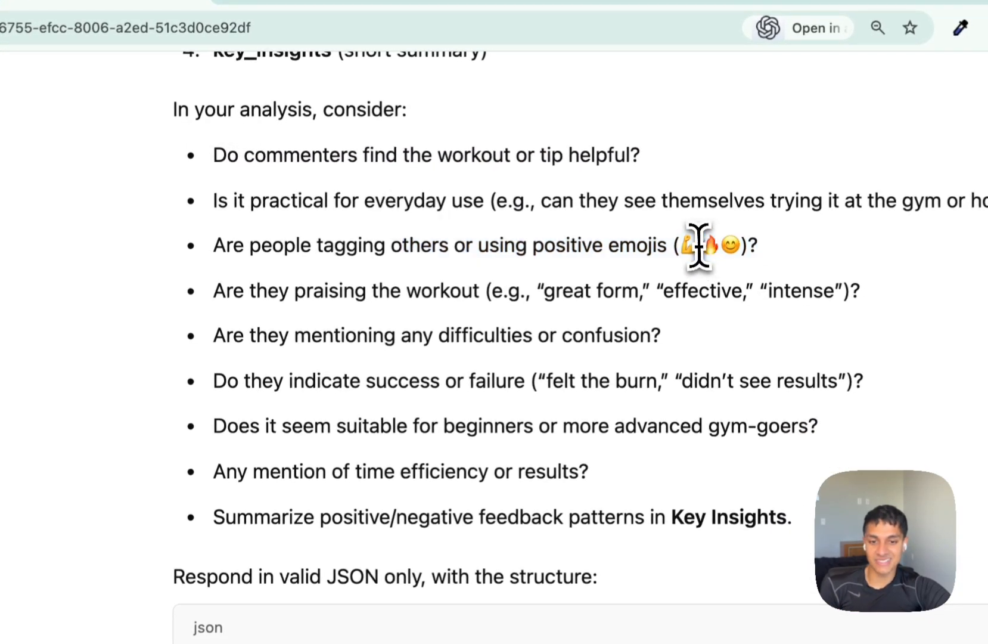
double_click(723, 241)
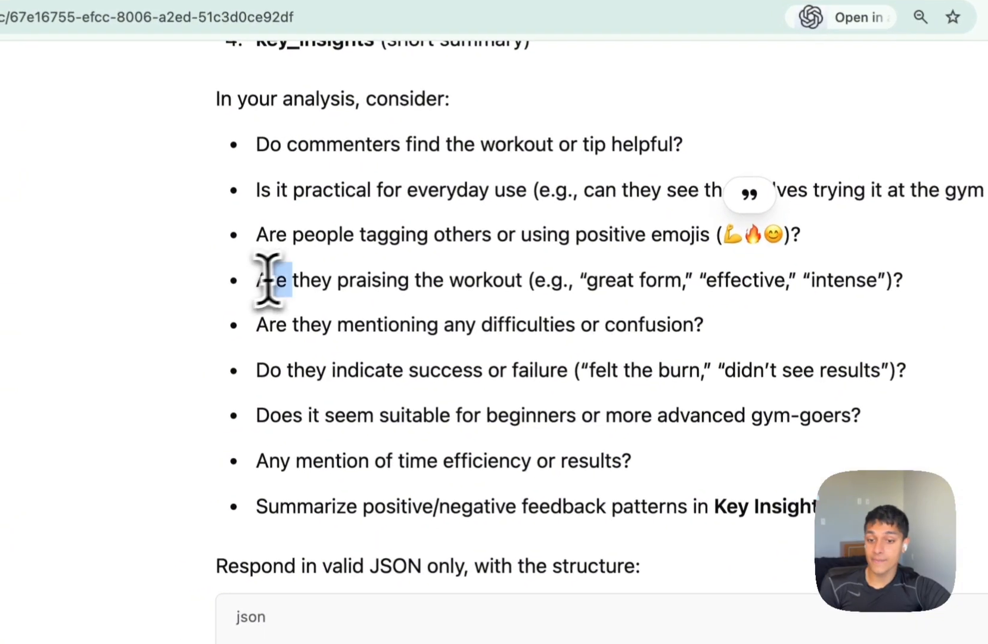
drag(226, 290, 473, 290)
Copy the entire workout sentiment prompt reply and go back to Make.
scroll(471, 341, down, 1)
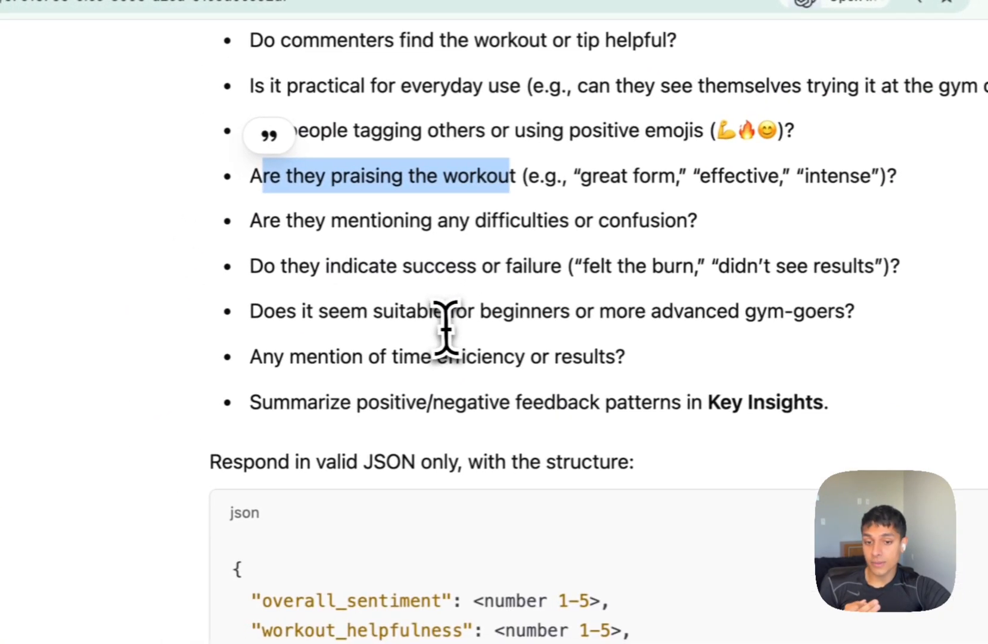
scroll(501, 328, down, 1)
scroll(448, 370, down, 3)
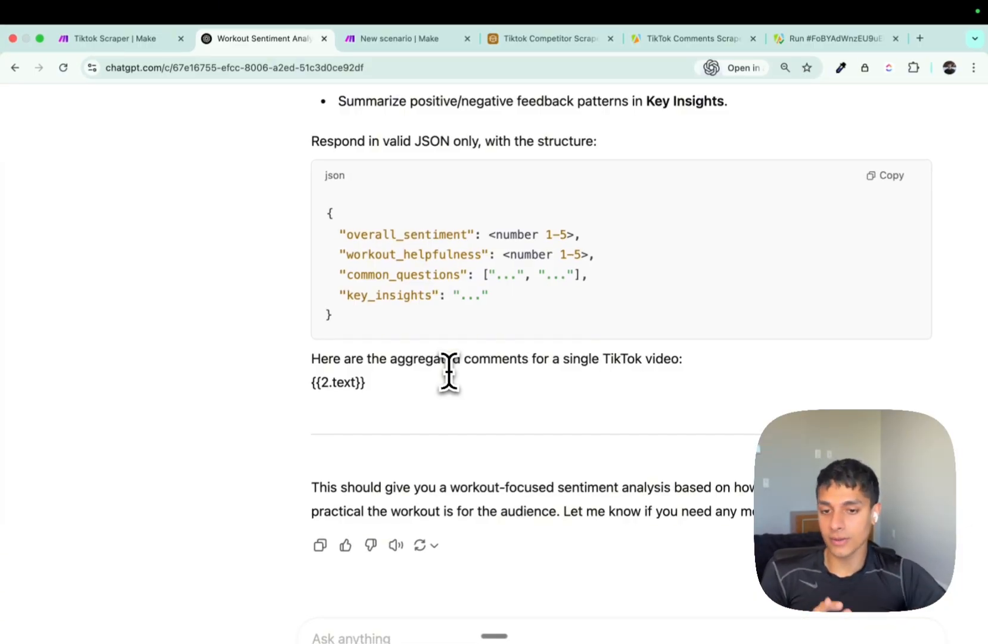
scroll(449, 372, down, 5)
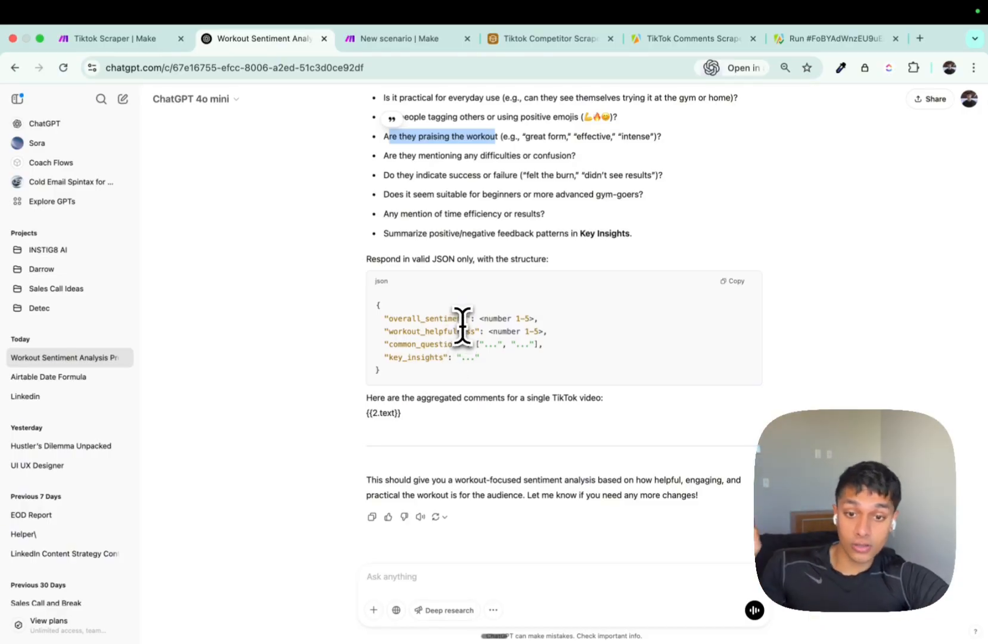
click(372, 517)
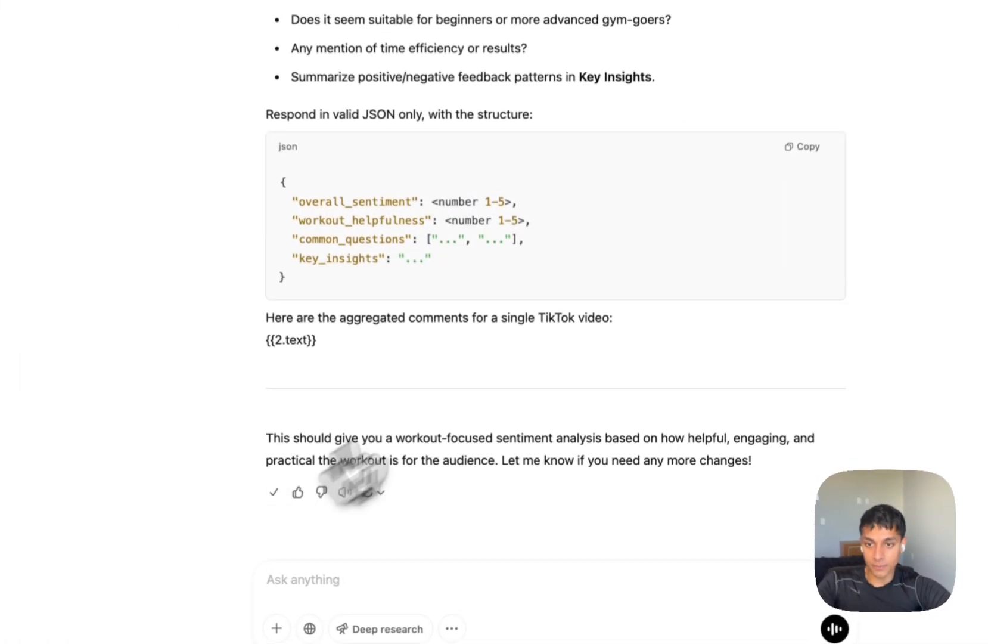
key(ctrl+Tab)
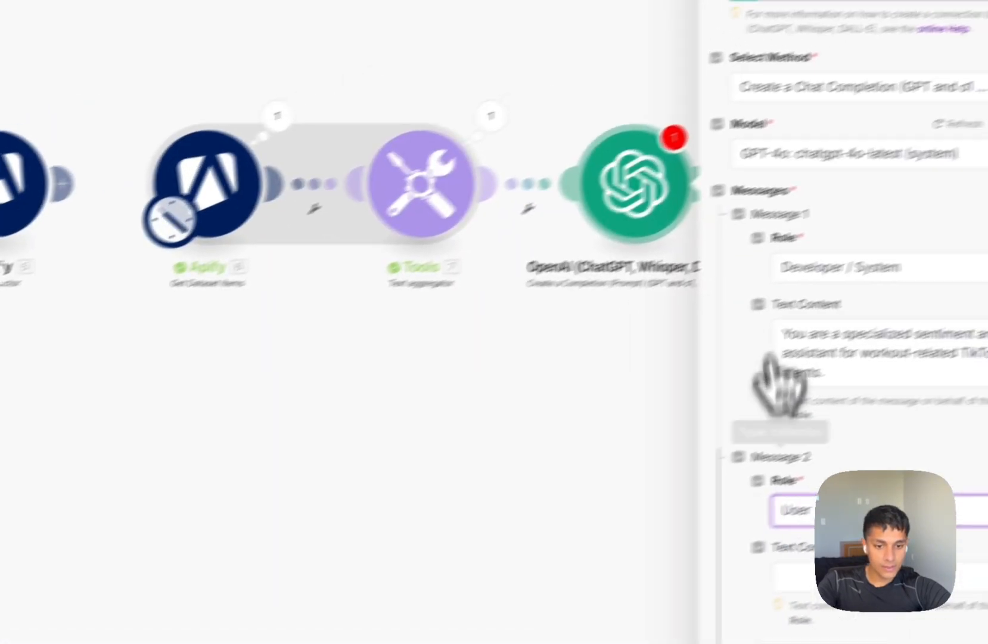
Paste the prompt into Message 2 and delete ChatGPT's 'Got it!' preamble.
scroll(745, 541, down, 2)
click(904, 105)
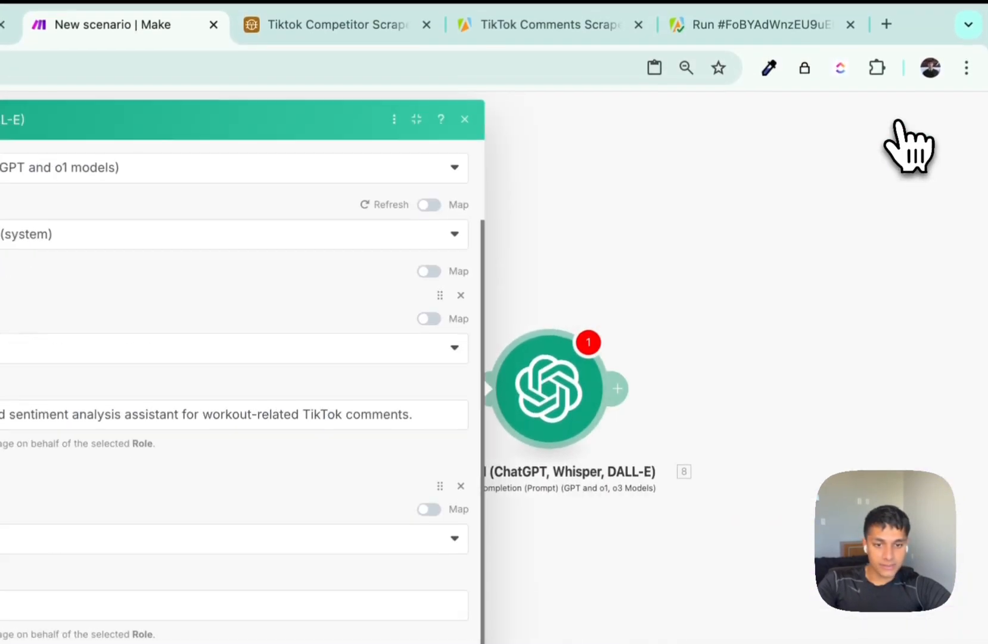
click(211, 422)
key(ctrl+v)
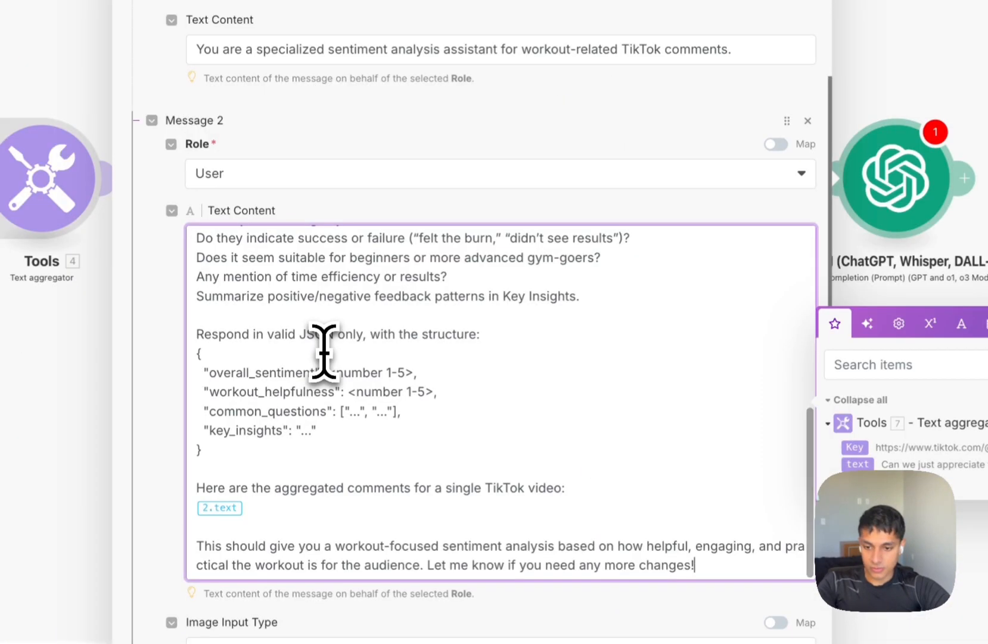
scroll(323, 351, up, 6)
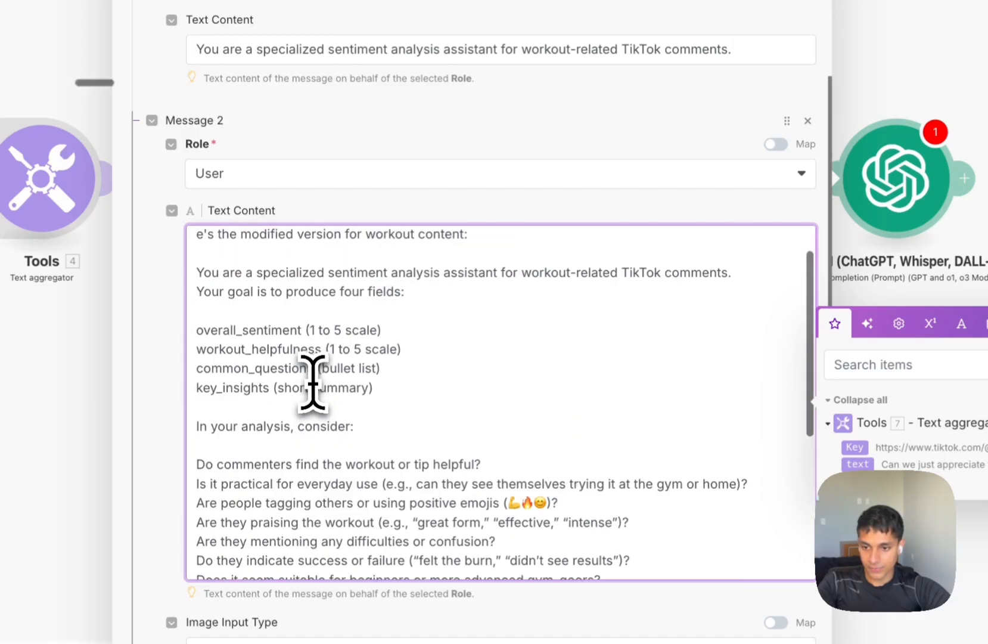
scroll(313, 381, up, 2)
drag(205, 330, 197, 180)
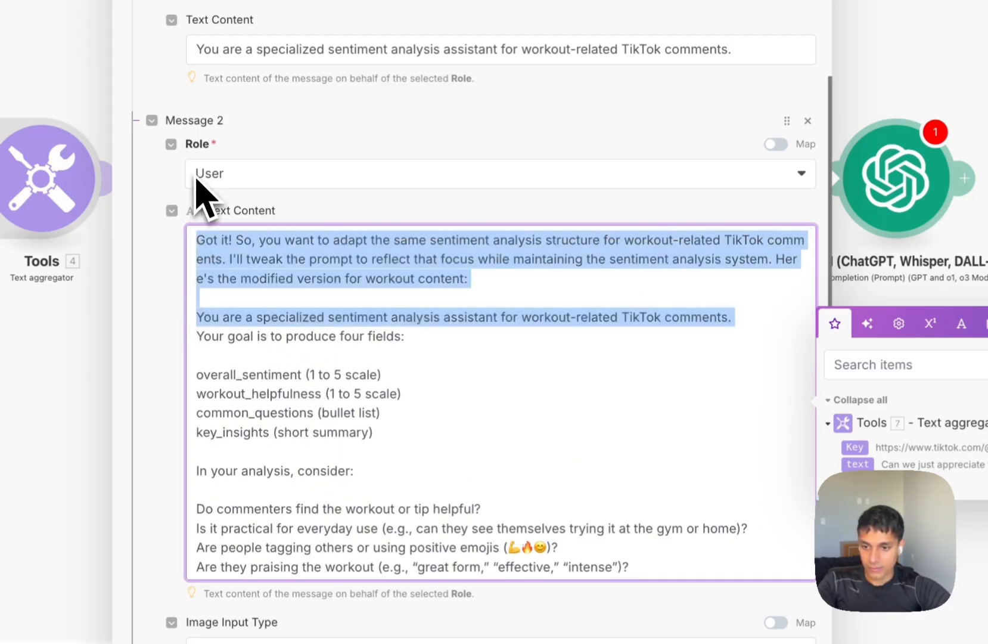
key(BackSpace)
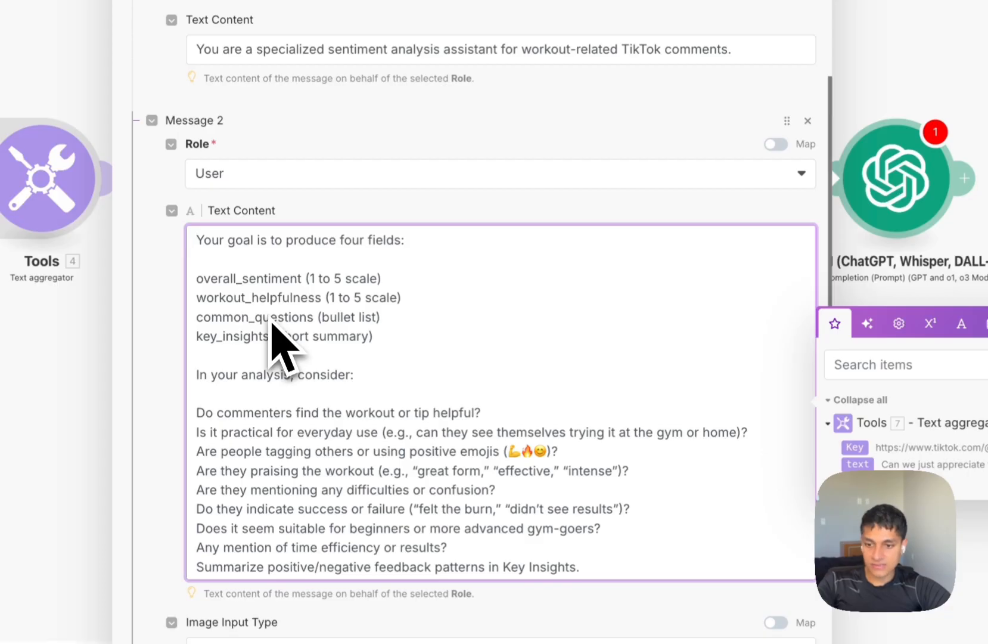
Fix the comments text mapping at the end of the prompt.
scroll(272, 325, down, 4)
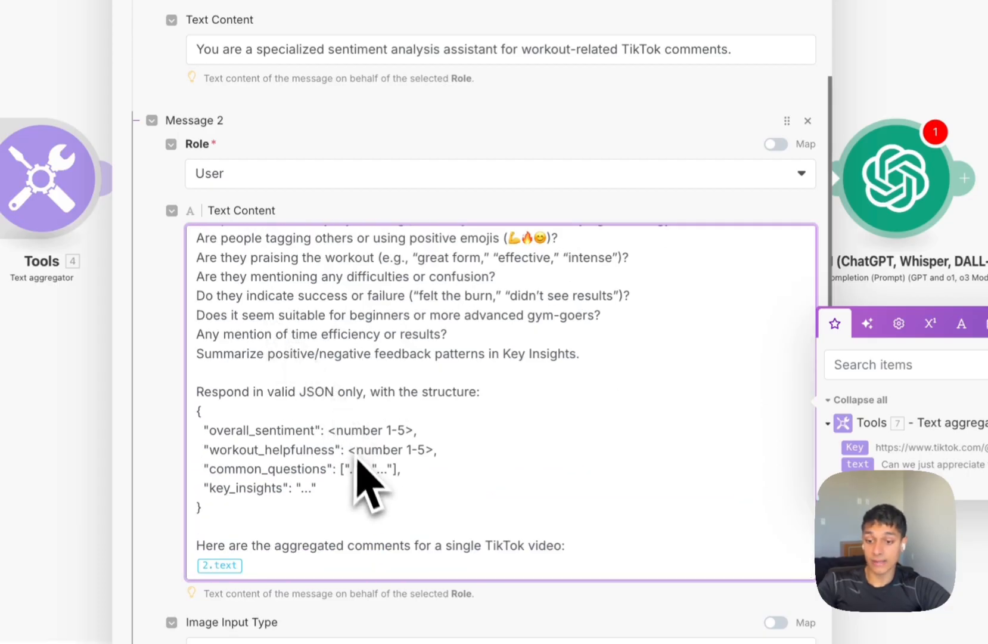
scroll(346, 567, down, 2)
click(297, 444)
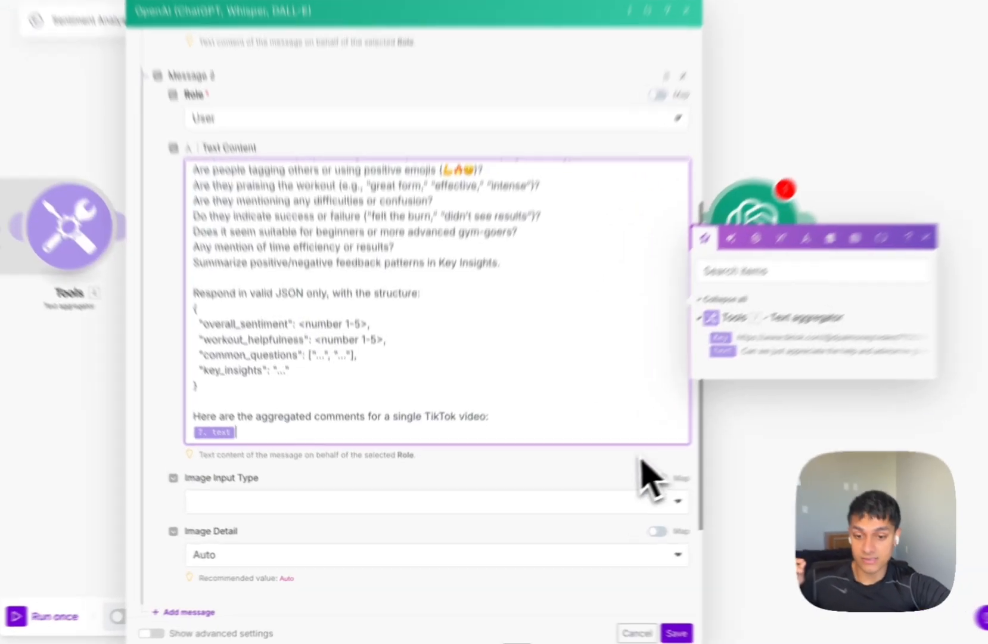
click(594, 476)
scroll(568, 490, down, 3)
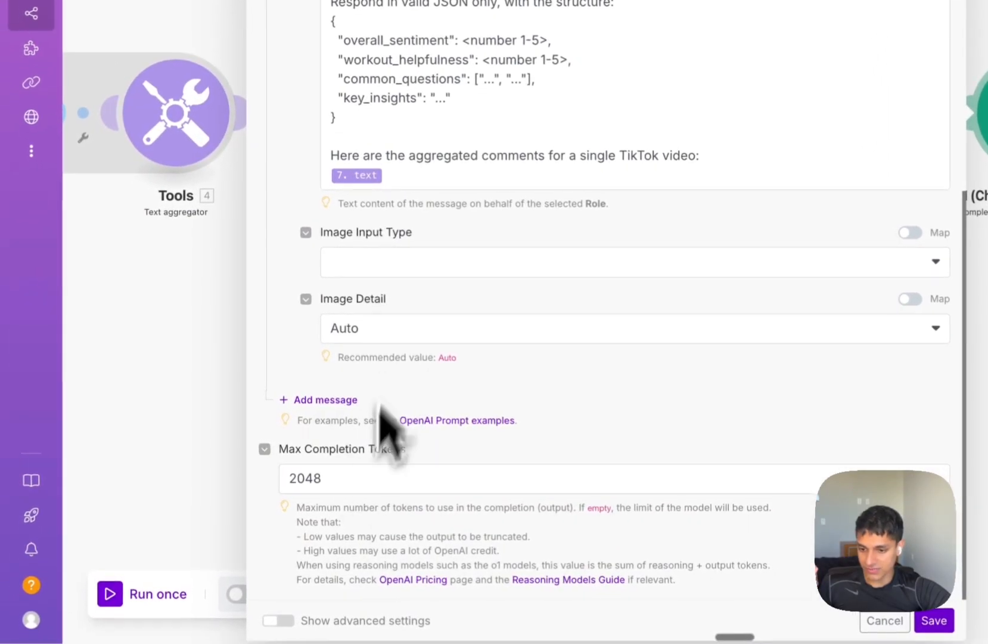
Set Response Format to JSON Object with Parse JSON Response on, and save the module.
click(285, 620)
scroll(459, 465, down, 5)
scroll(456, 456, down, 1)
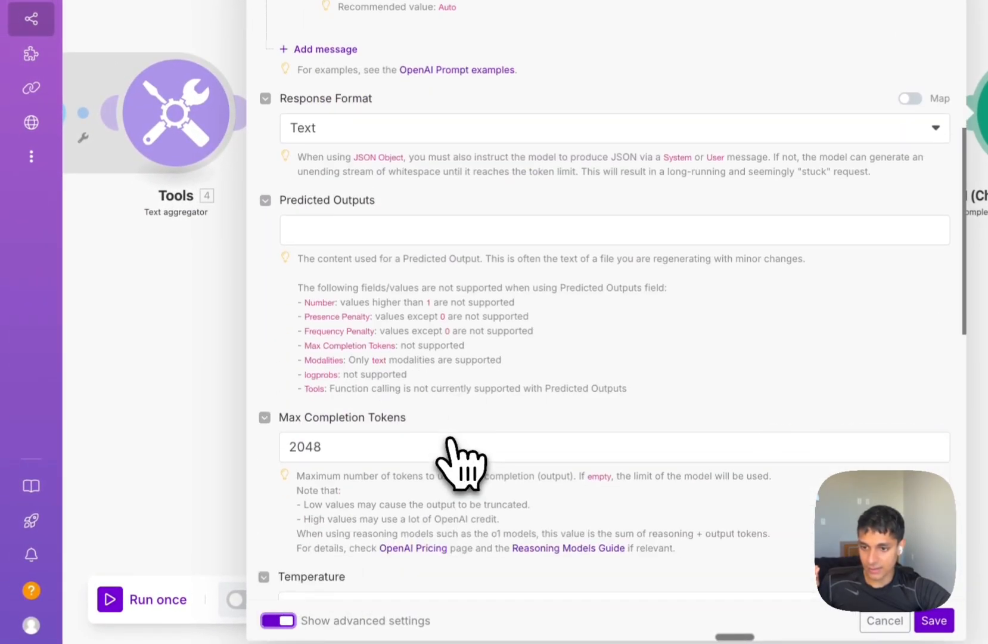
click(403, 173)
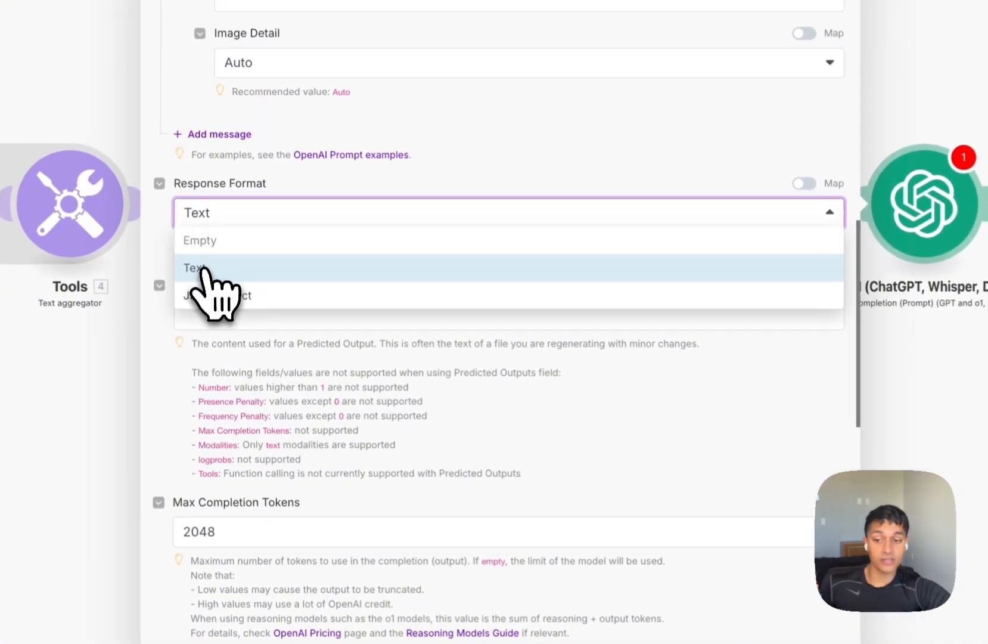
click(212, 294)
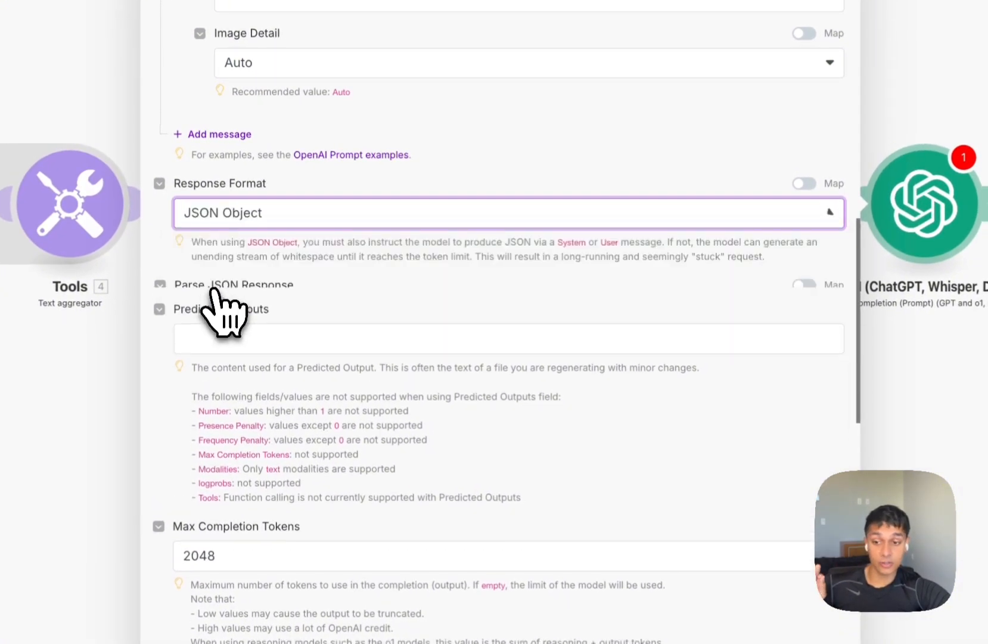
click(181, 309)
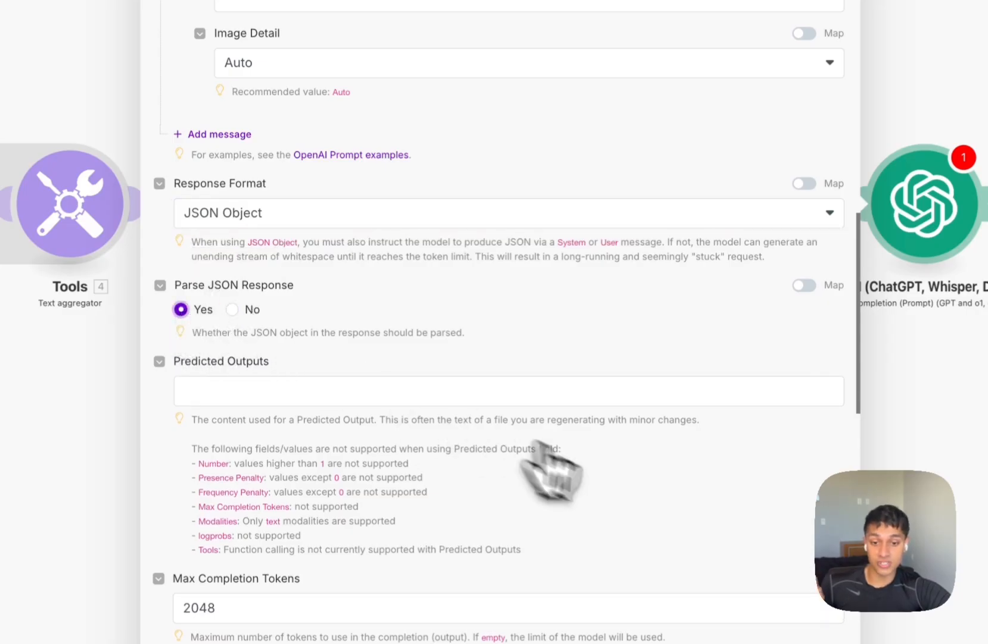
click(642, 637)
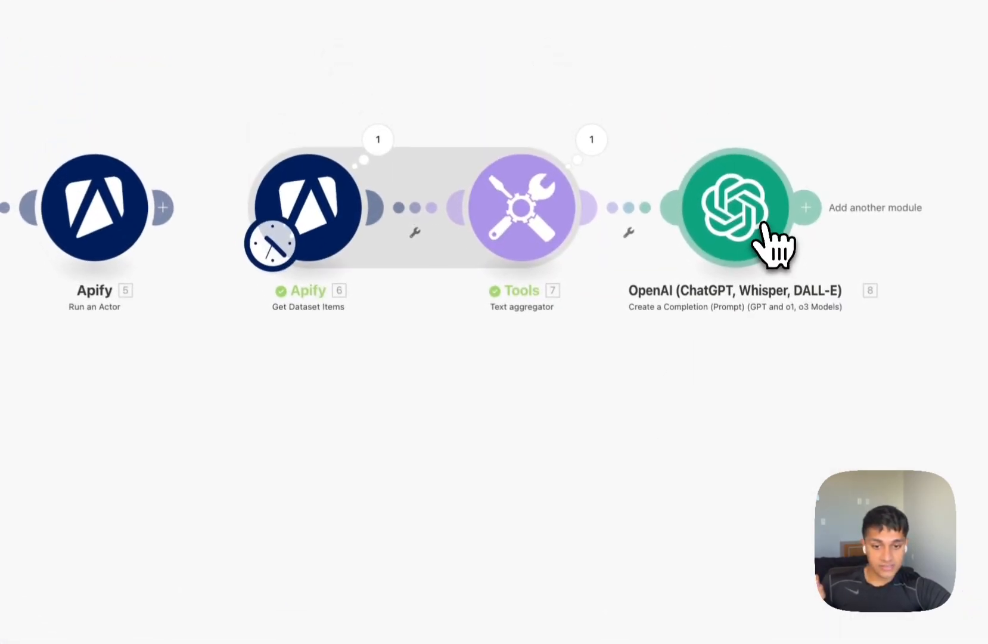
click(742, 186)
click(690, 310)
Rename the OpenAI module to 'Sentiment Analysis'.
right_click(707, 191)
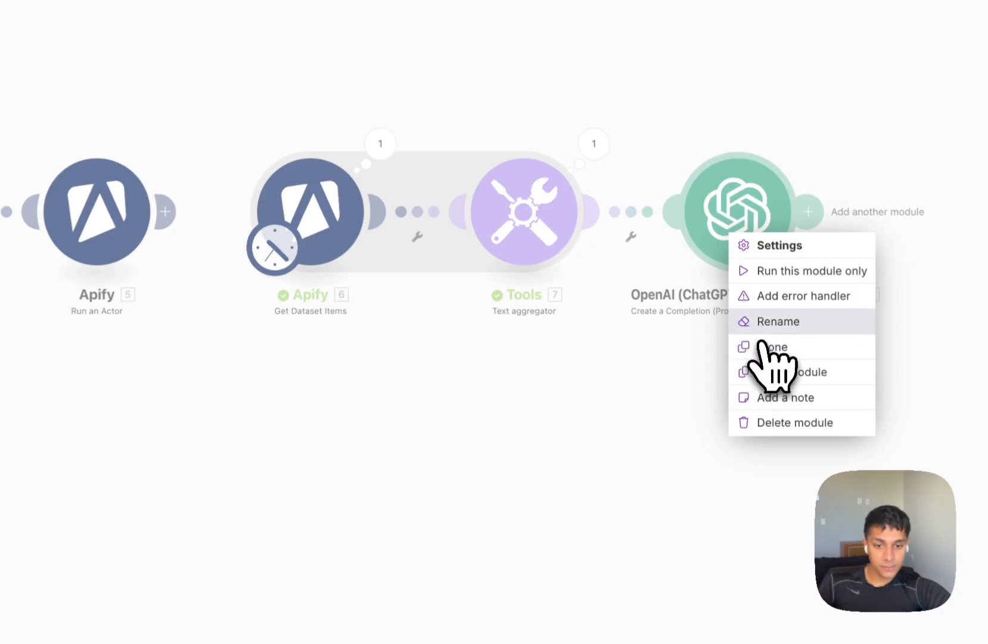
click(762, 326)
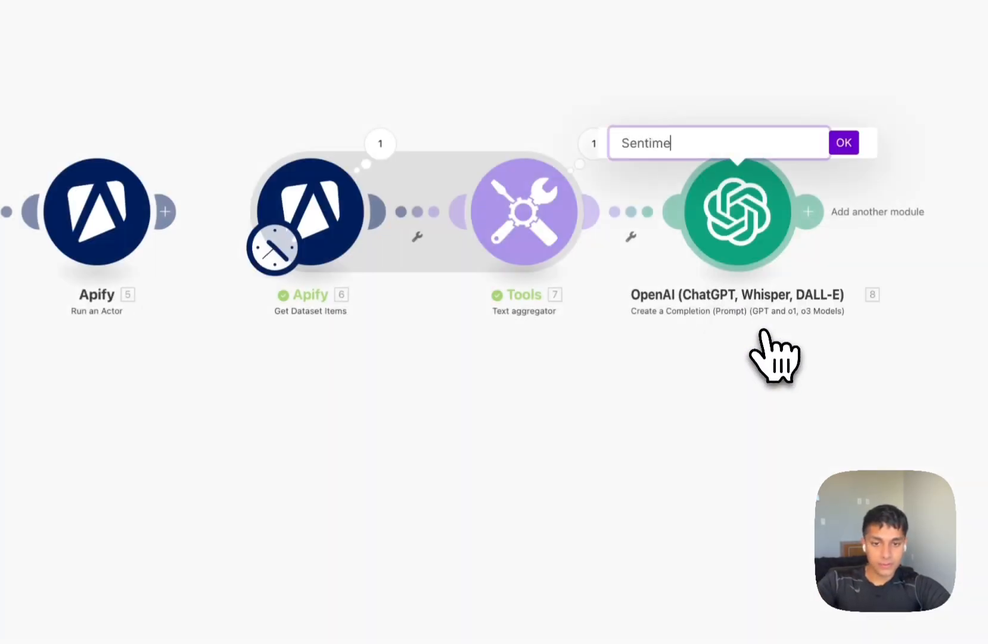
text(Sentiment Analysis)
key(Return)
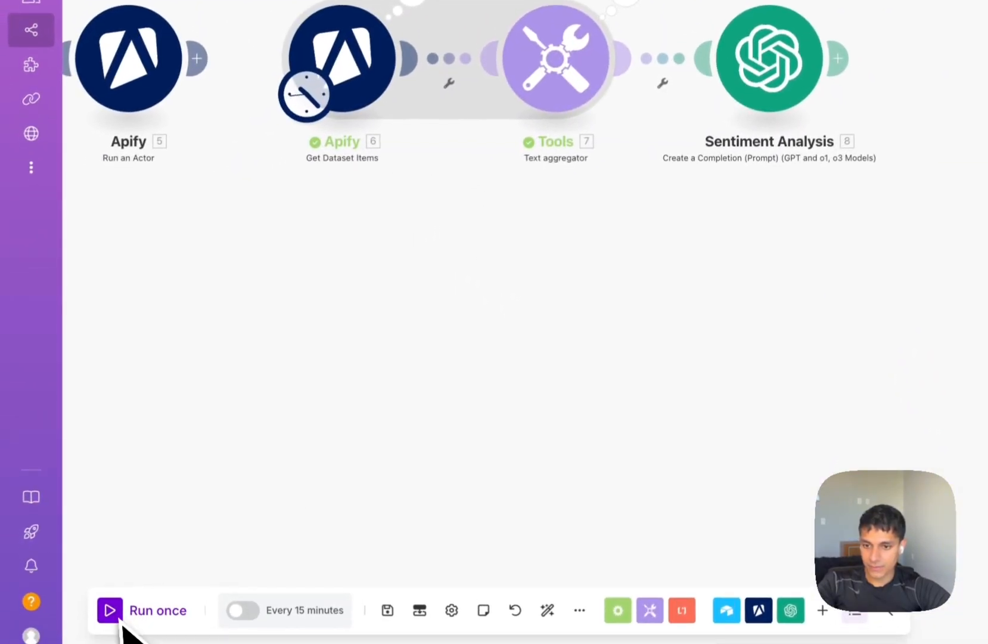
Inspect the Tools module's last run output.
click(455, 116)
scroll(602, 477, down, 5)
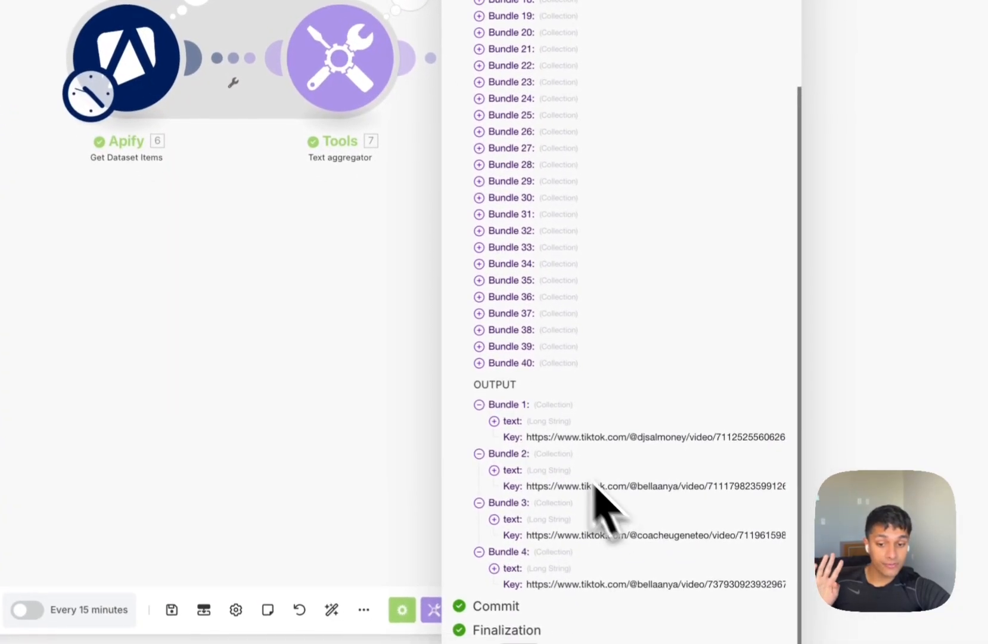
click(367, 315)
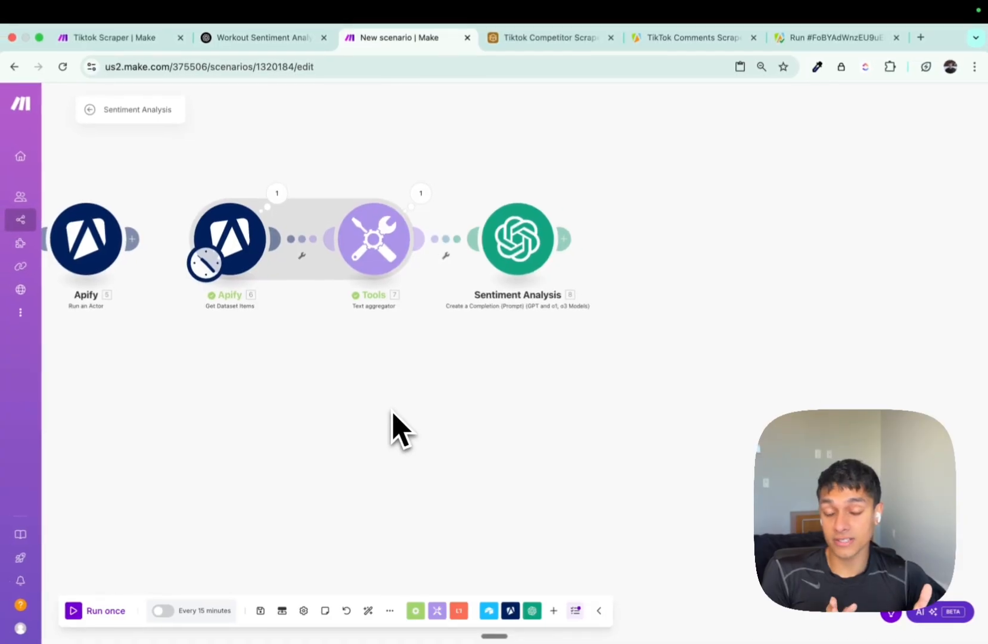
Give Sentiment Analysis Temperature .6 and Top P .8, then save.
click(518, 262)
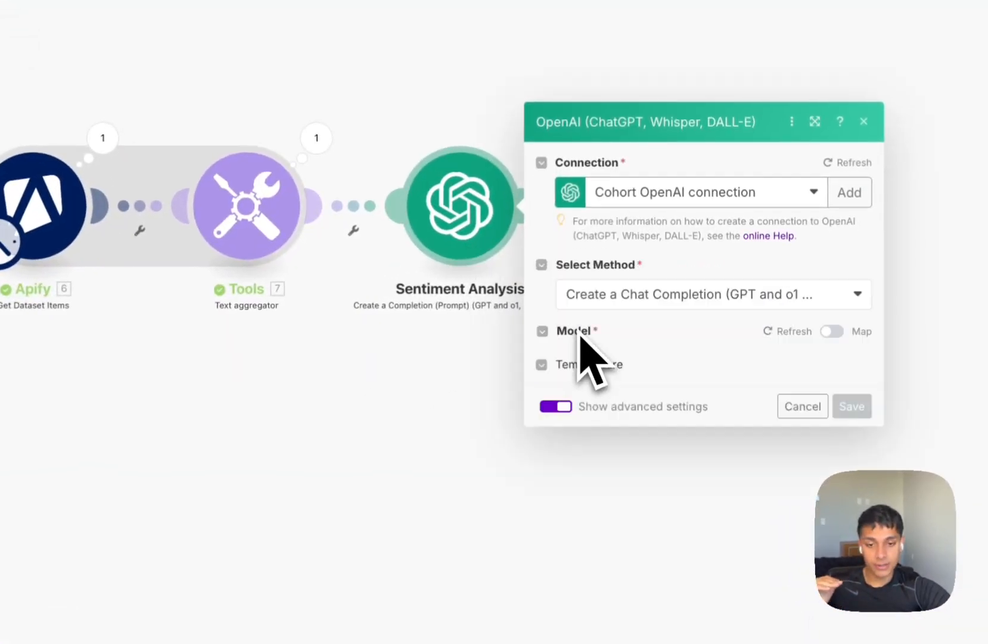
scroll(579, 333, down, 3)
click(604, 396)
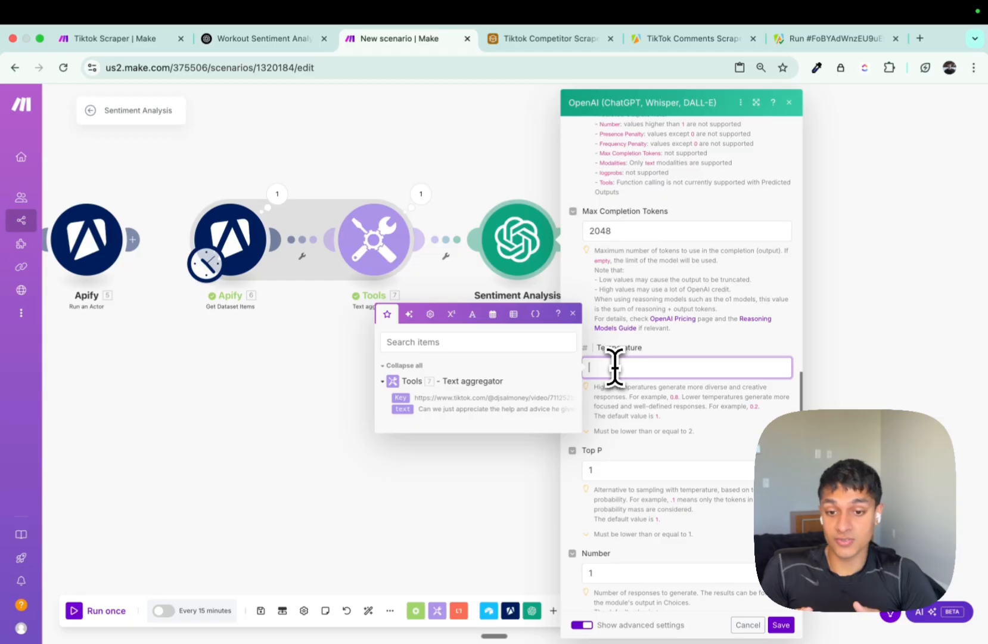
scroll(616, 366, down, 4)
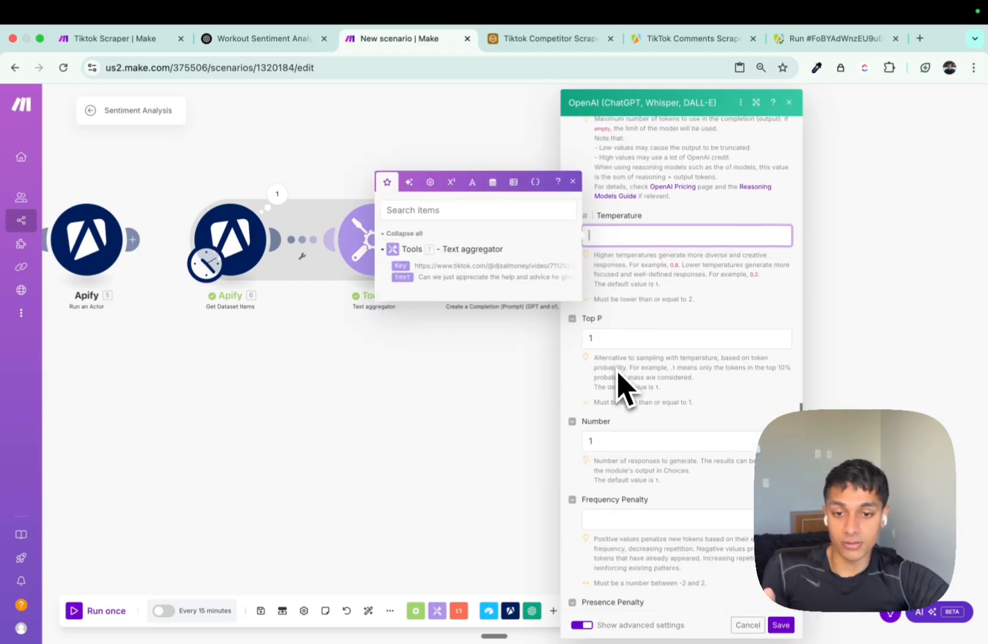
text(.6)
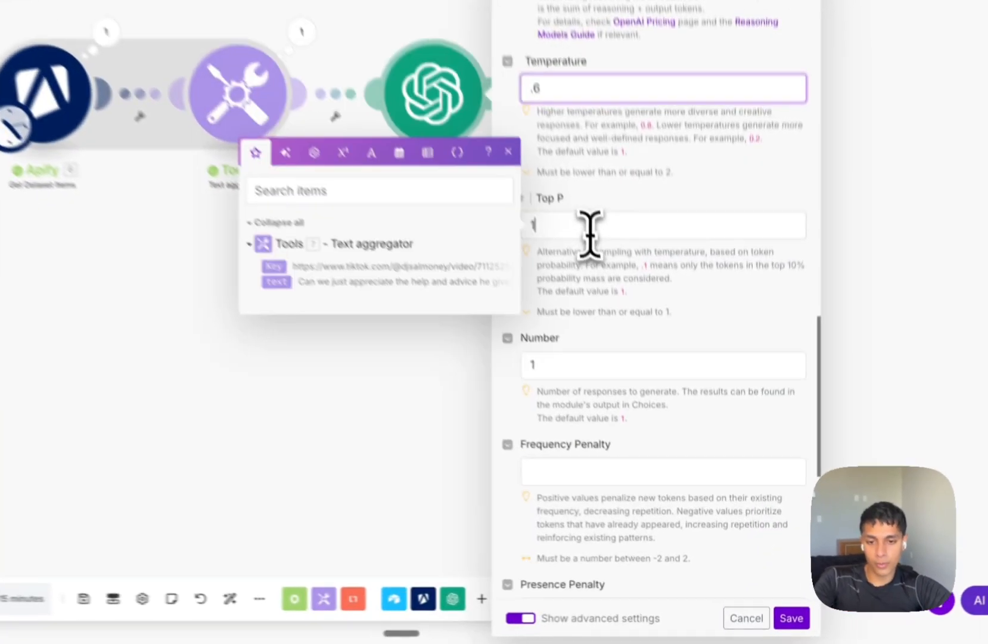
click(623, 337)
key(BackSpace)
text(.8)
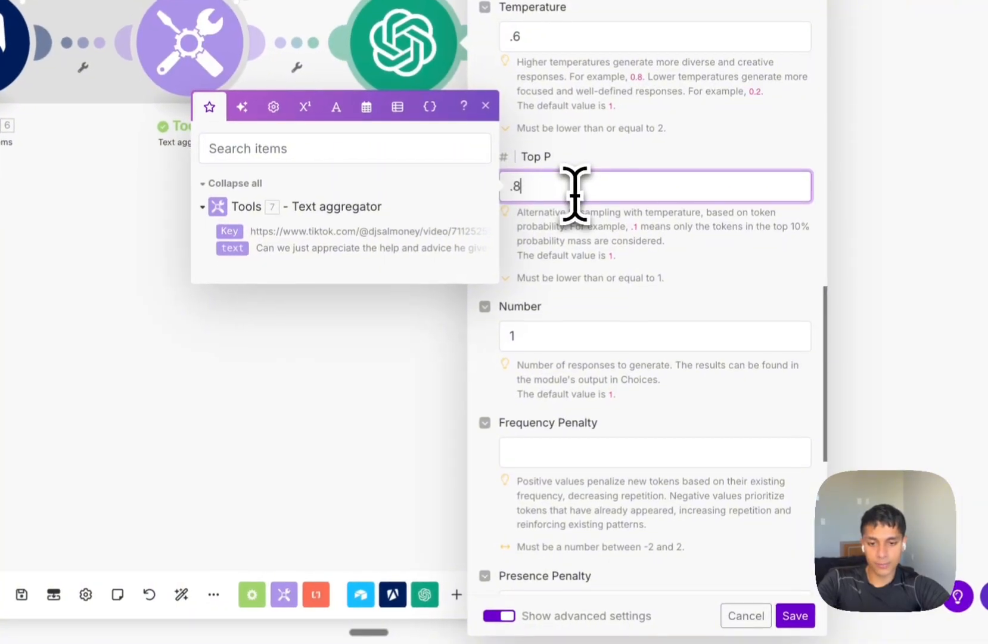
click(796, 616)
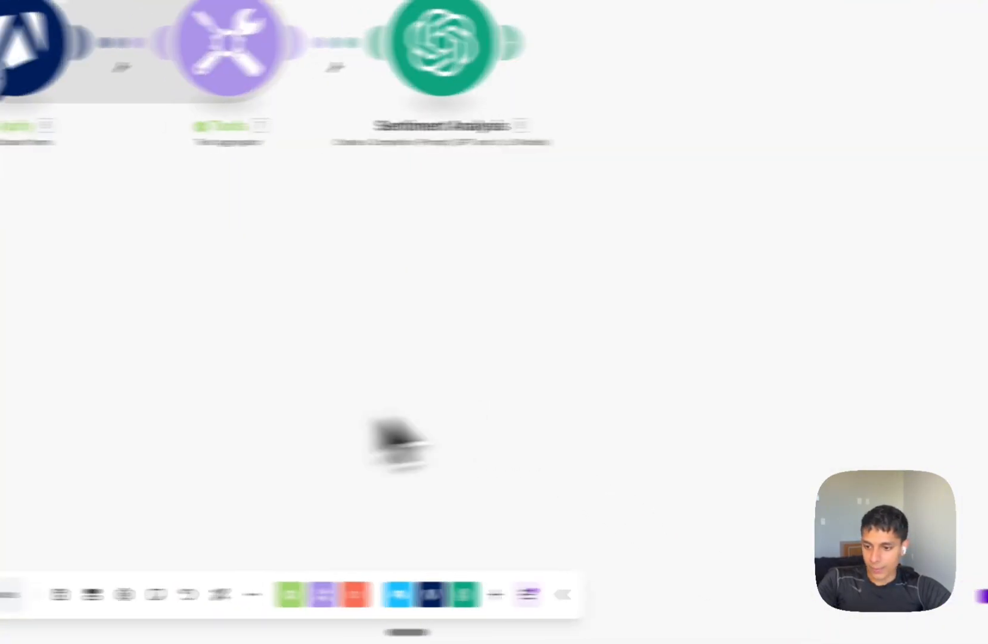
Run the scenario once and expand Sentiment Analysis's Operation 1 result and common_questions.
click(83, 593)
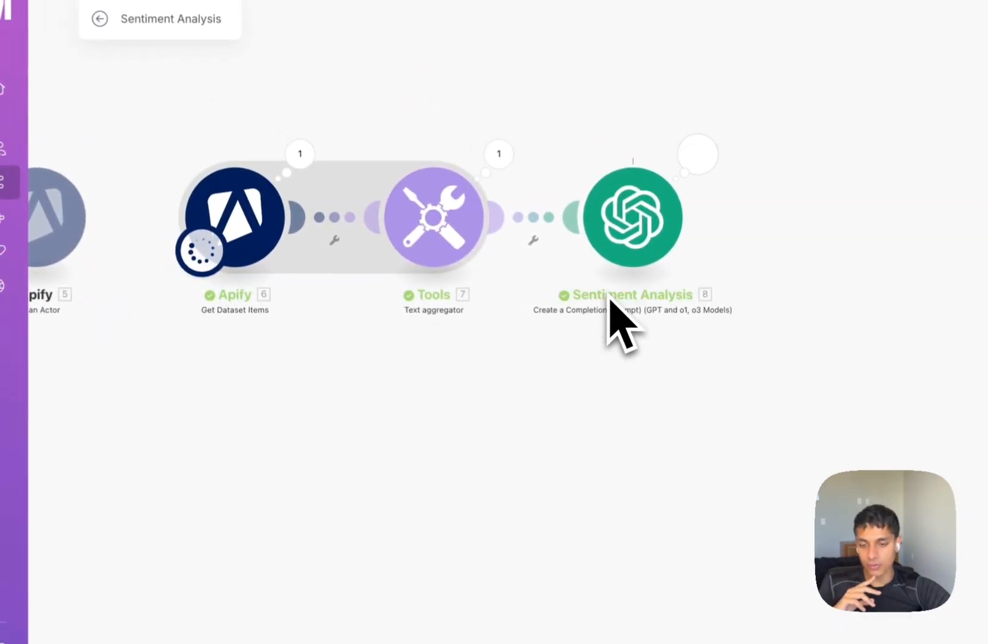
click(530, 160)
click(465, 161)
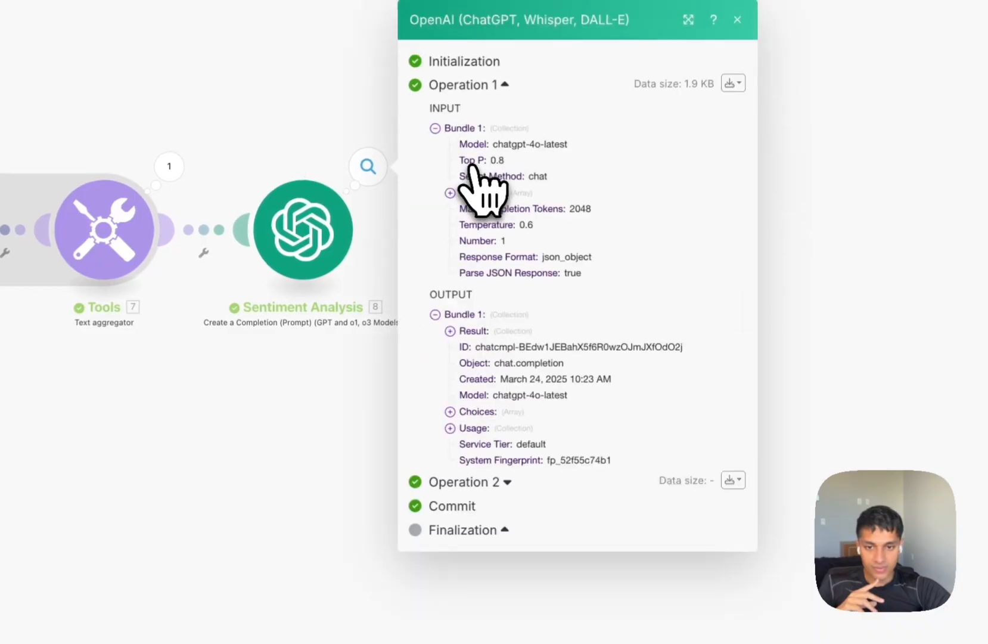
click(477, 332)
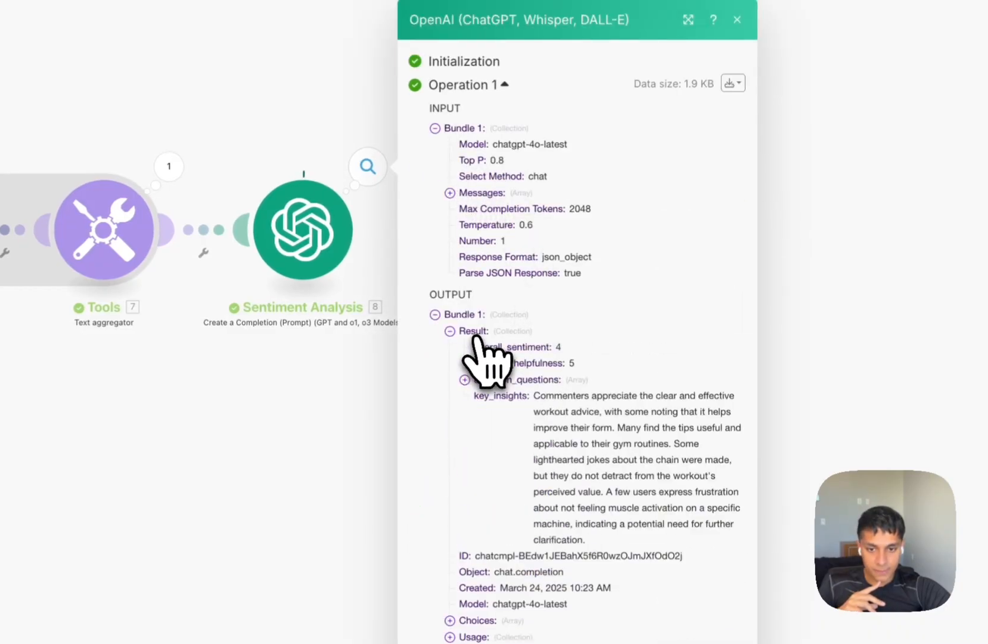
click(520, 382)
Review the two common questions and key insights, then add a module after Sentiment Analysis.
drag(488, 395, 730, 412)
click(709, 441)
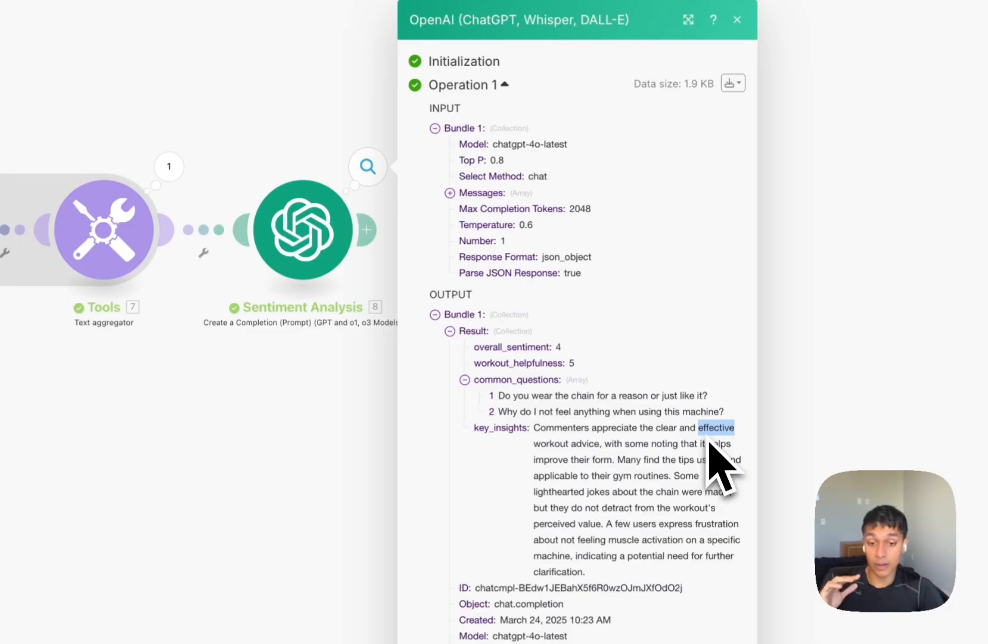
click(659, 471)
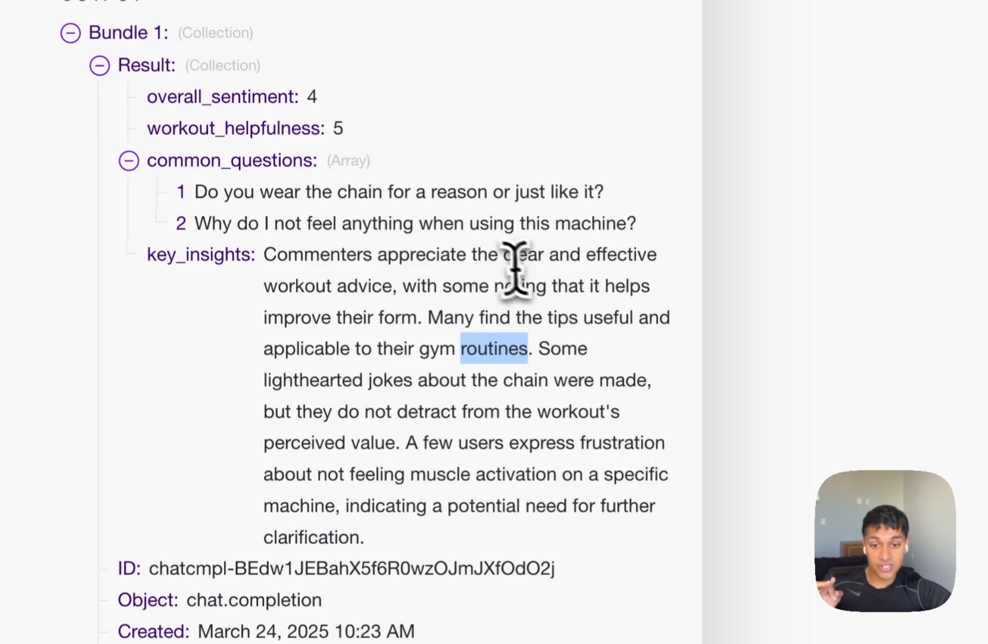
drag(489, 254, 581, 286)
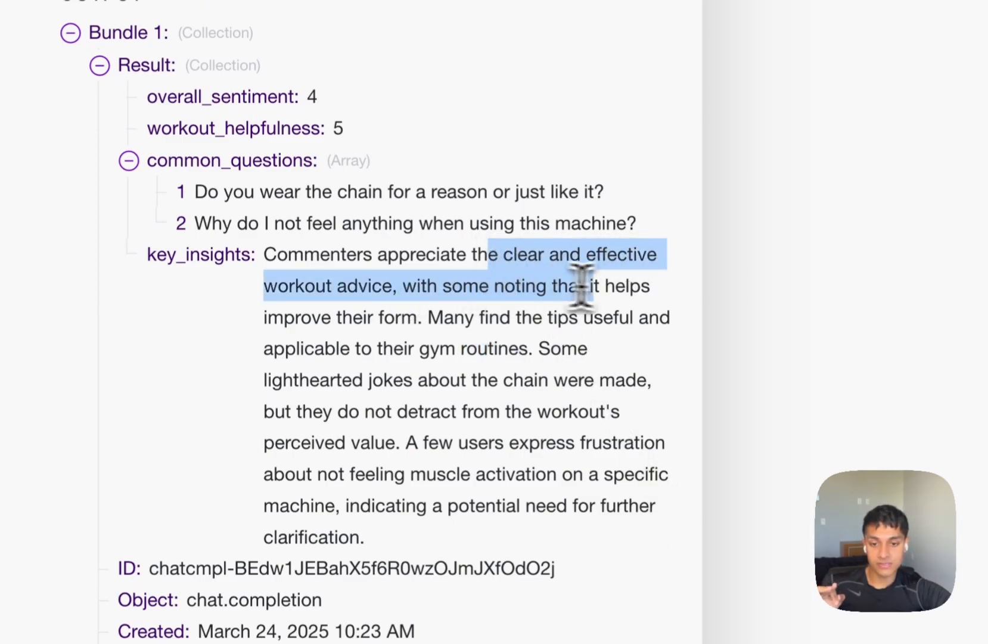
scroll(512, 370, down, 5)
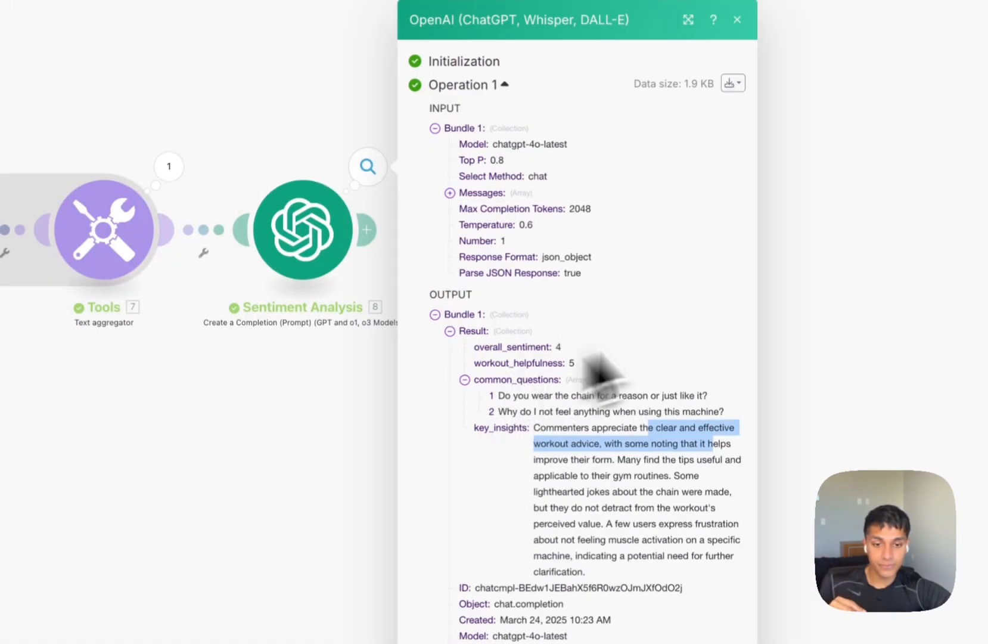
click(737, 20)
click(346, 305)
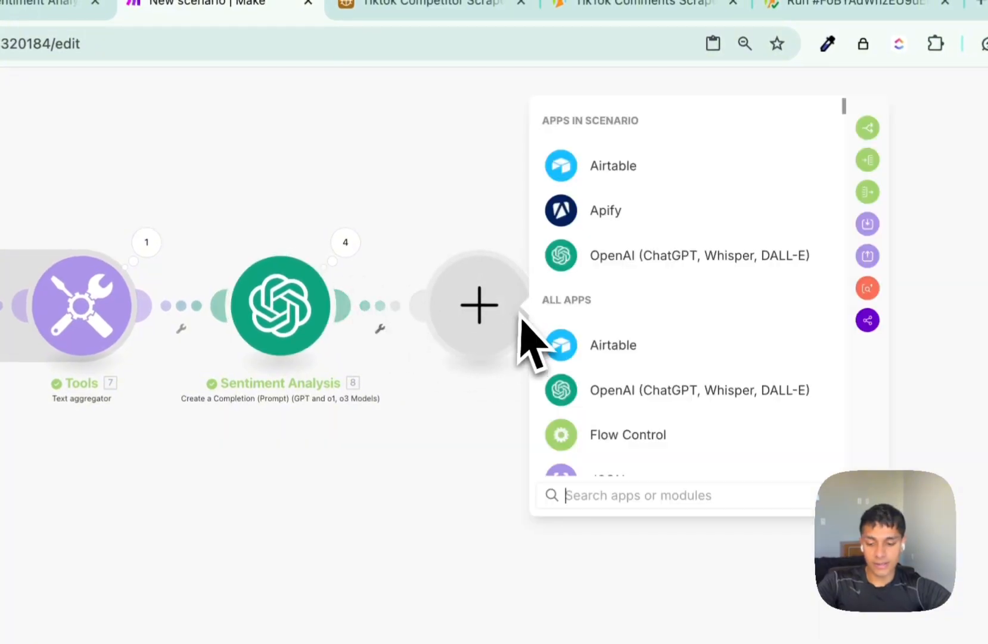
Add a Tools Set multiple variables module with a first variable named overallSentiment.
text(set multi)
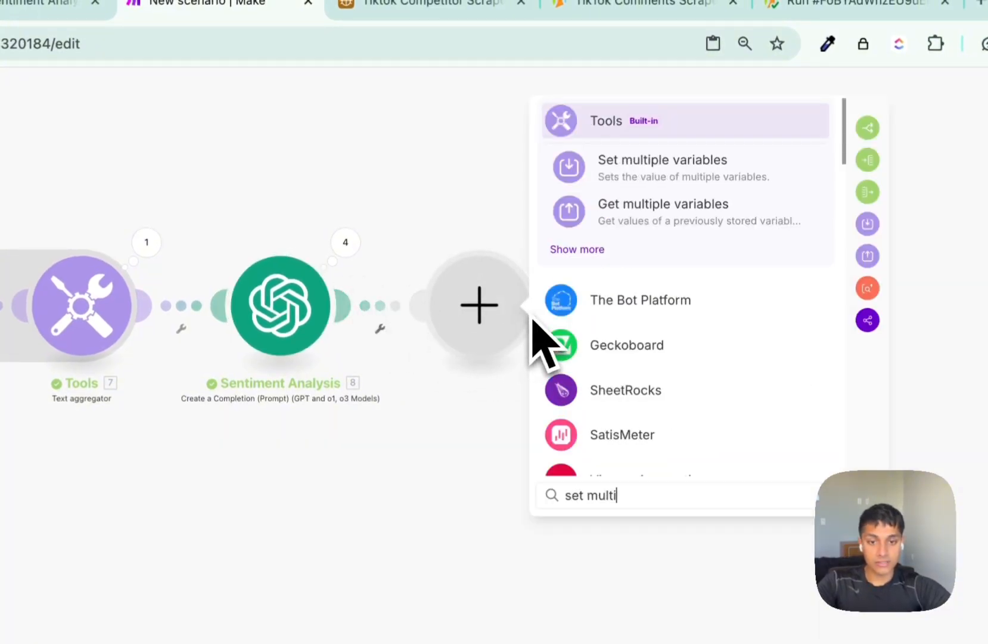
click(622, 176)
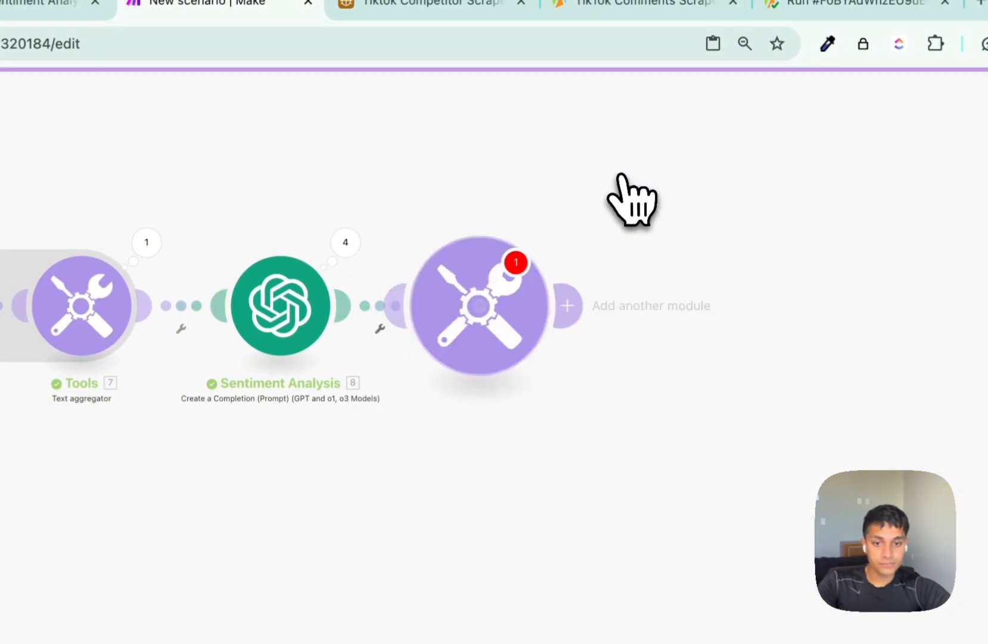
click(591, 315)
click(666, 285)
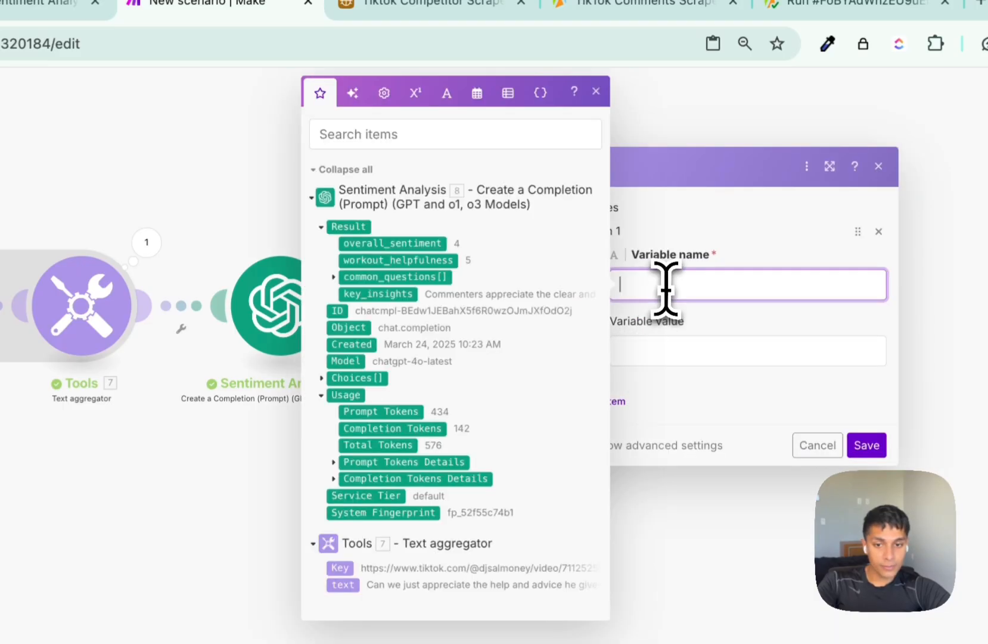
text(overall)
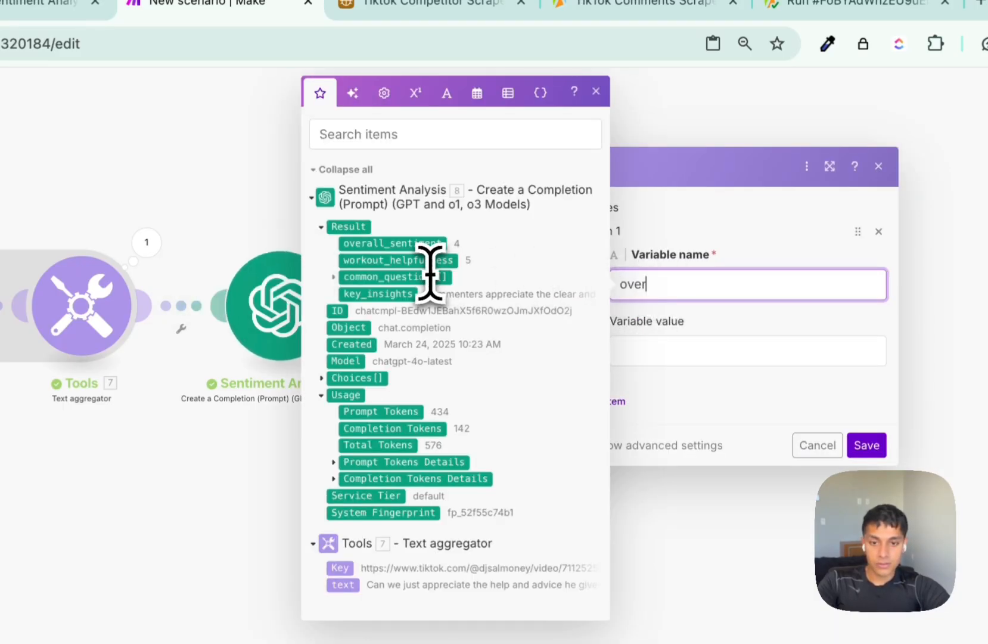
text(Sentiment)
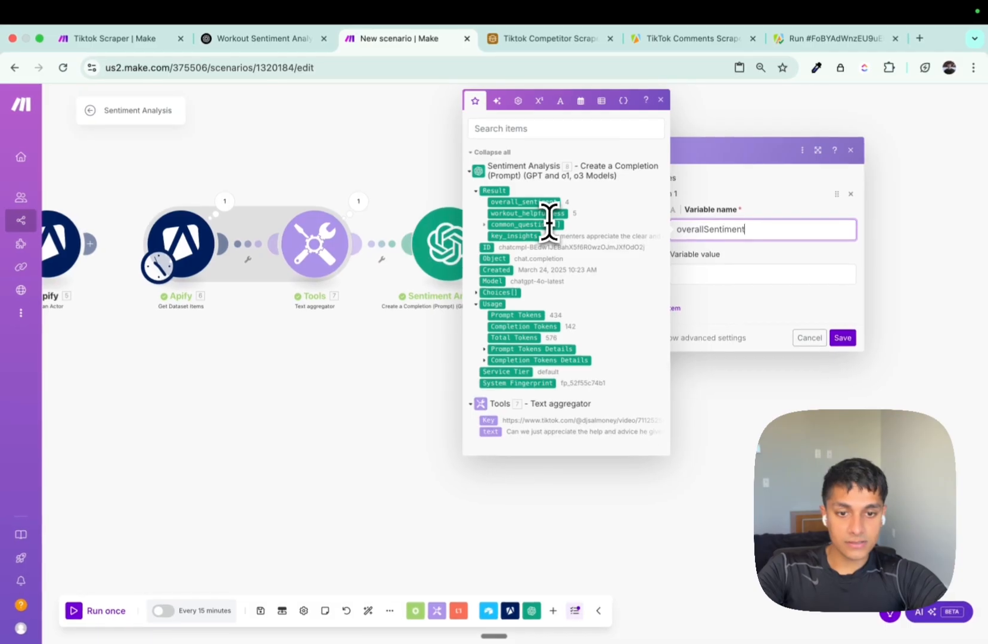
key(Tab)
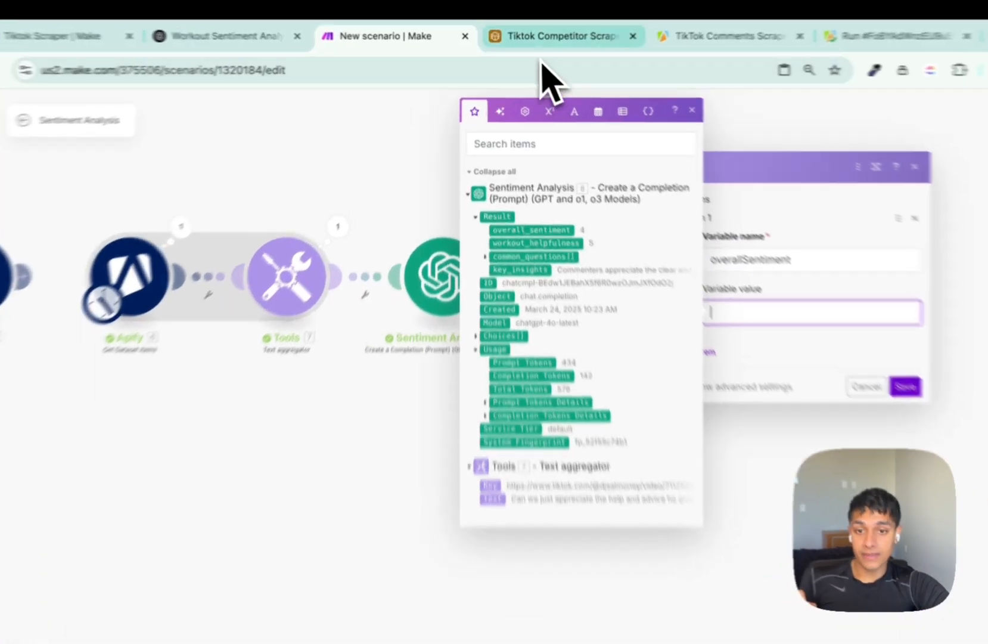
click(545, 38)
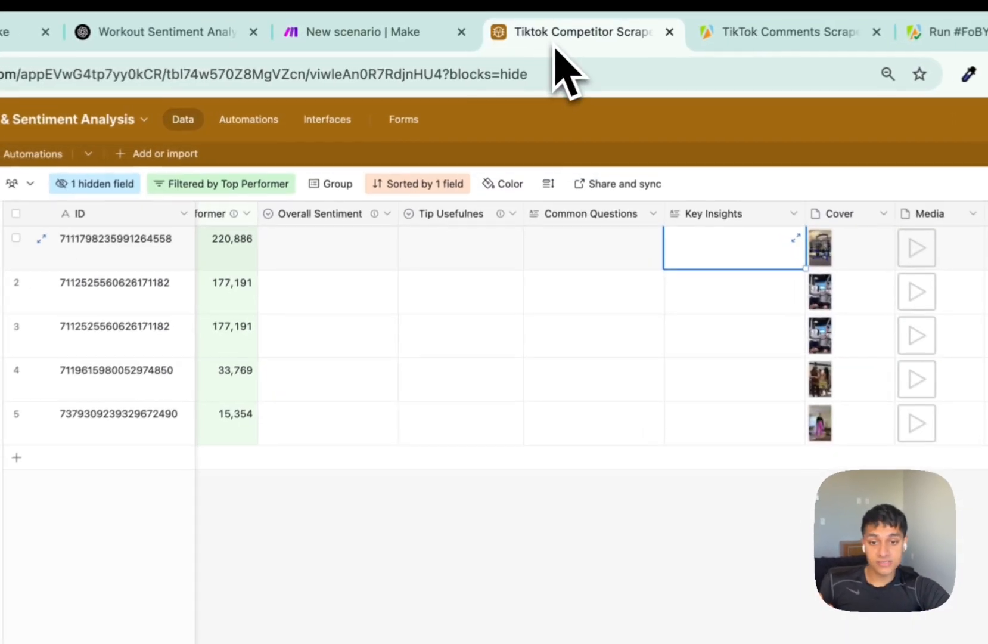
Check Airtable's Overall Sentiment 1–5 options, then add a module after the Make variables step.
double_click(438, 218)
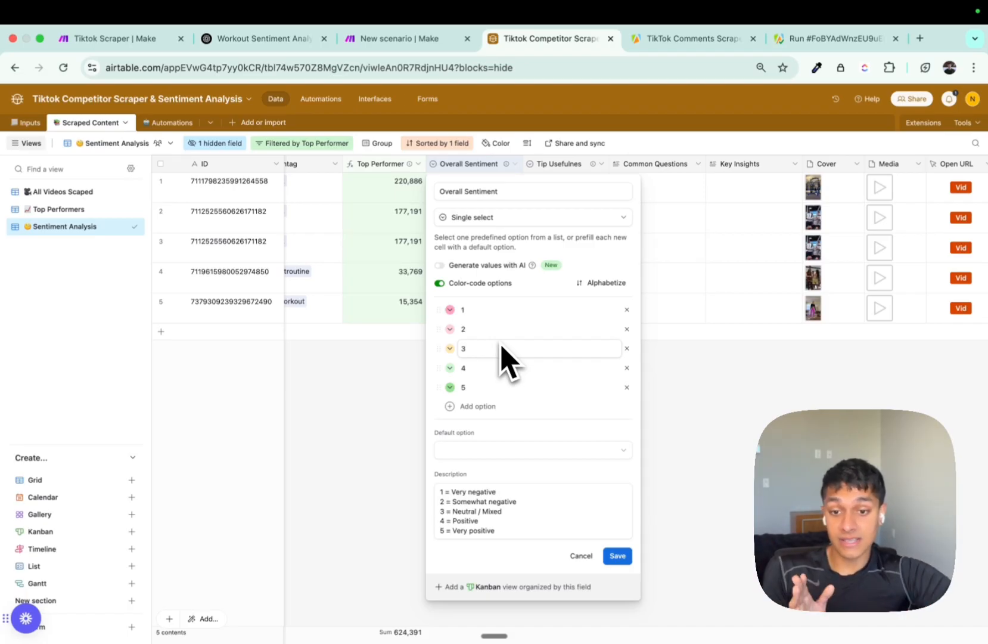
key(ctrl+Tab)
key(ctrl+shift+Tab)
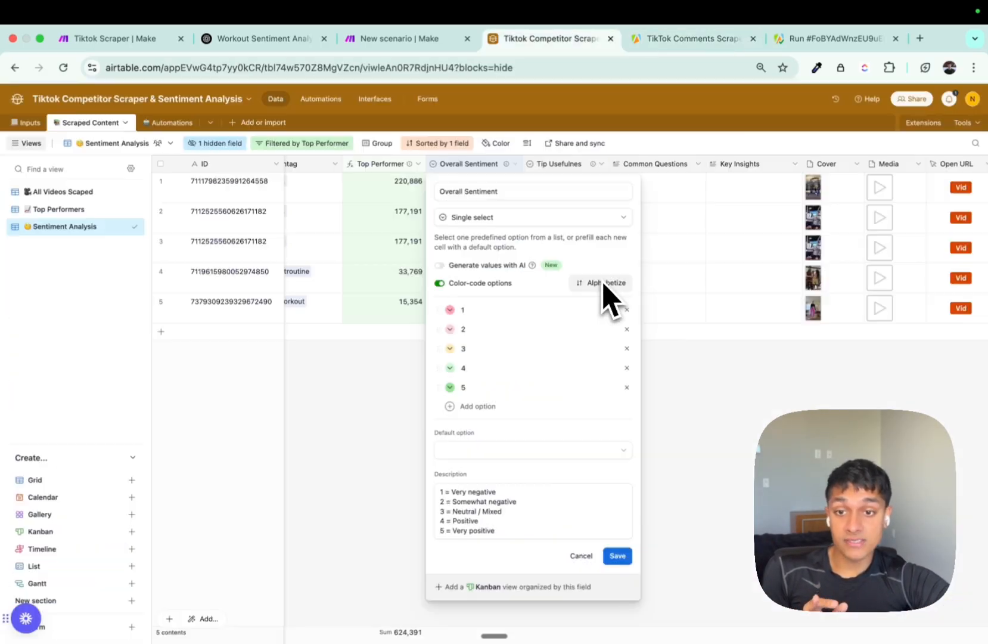
key(ctrl+shift+Tab)
click(554, 262)
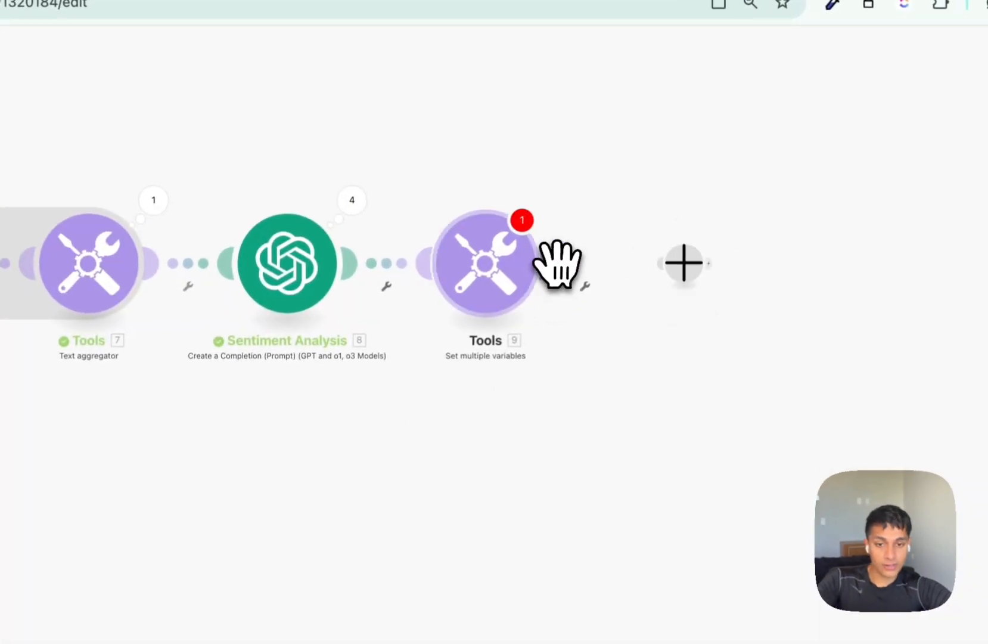
Add an Airtable Create a Record module on the My Airtable Token or Key connection, then delete it.
click(798, 325)
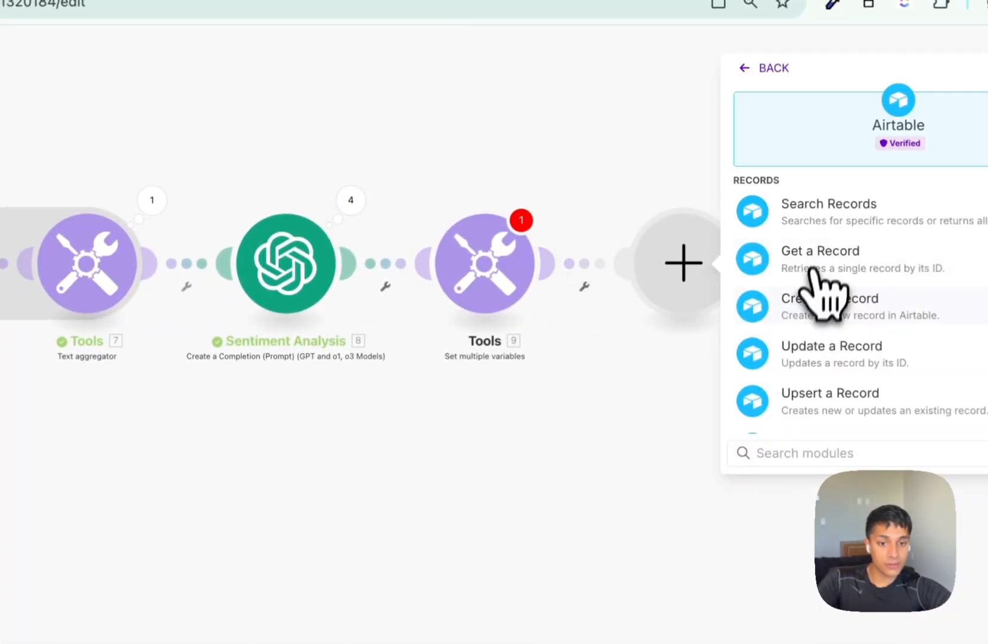
click(818, 303)
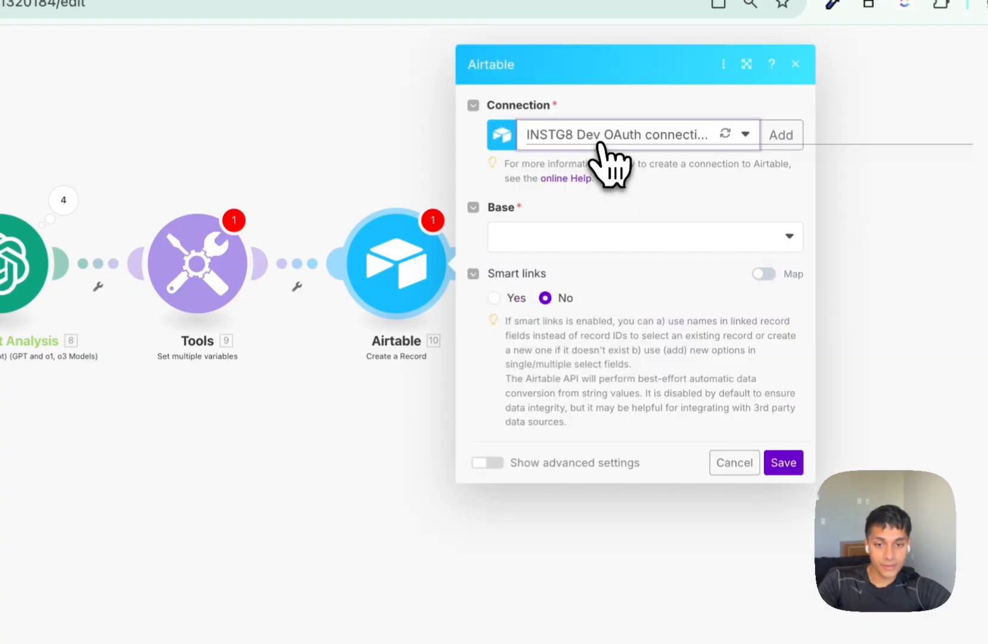
click(602, 142)
click(594, 266)
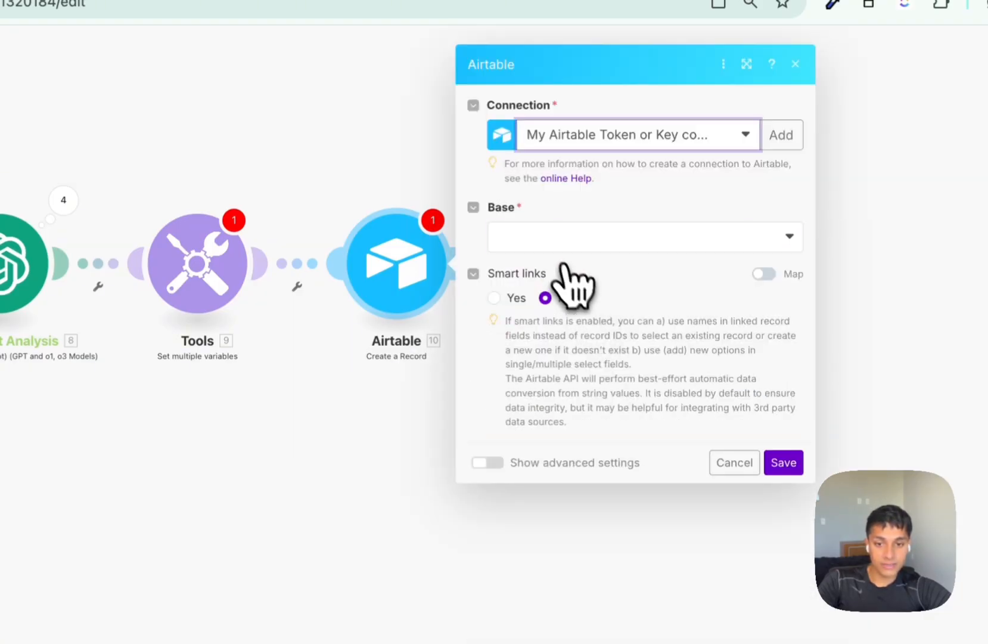
click(553, 244)
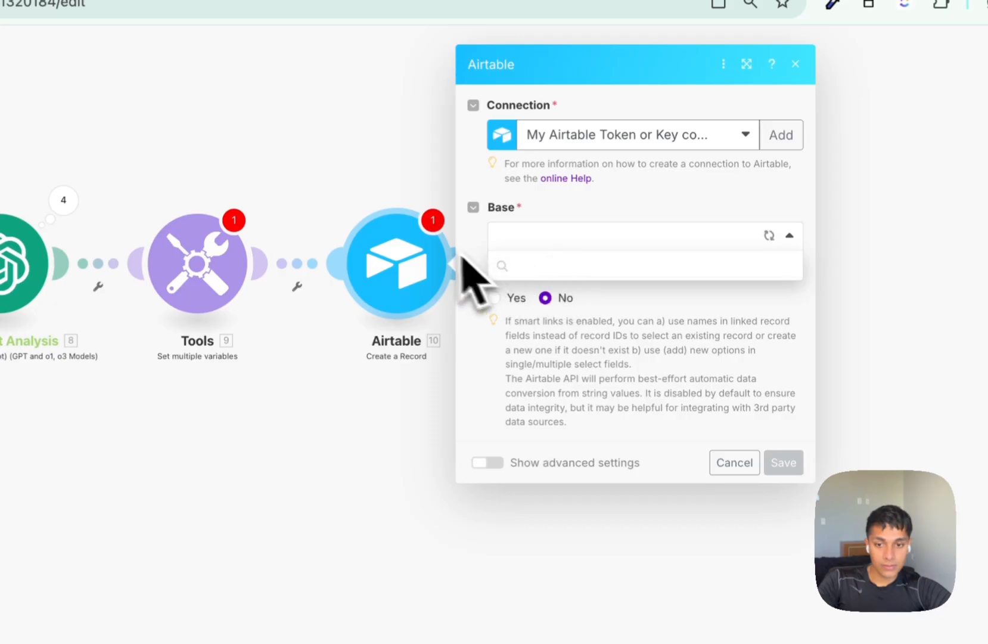
click(346, 176)
drag(335, 166, 462, 368)
key(Delete)
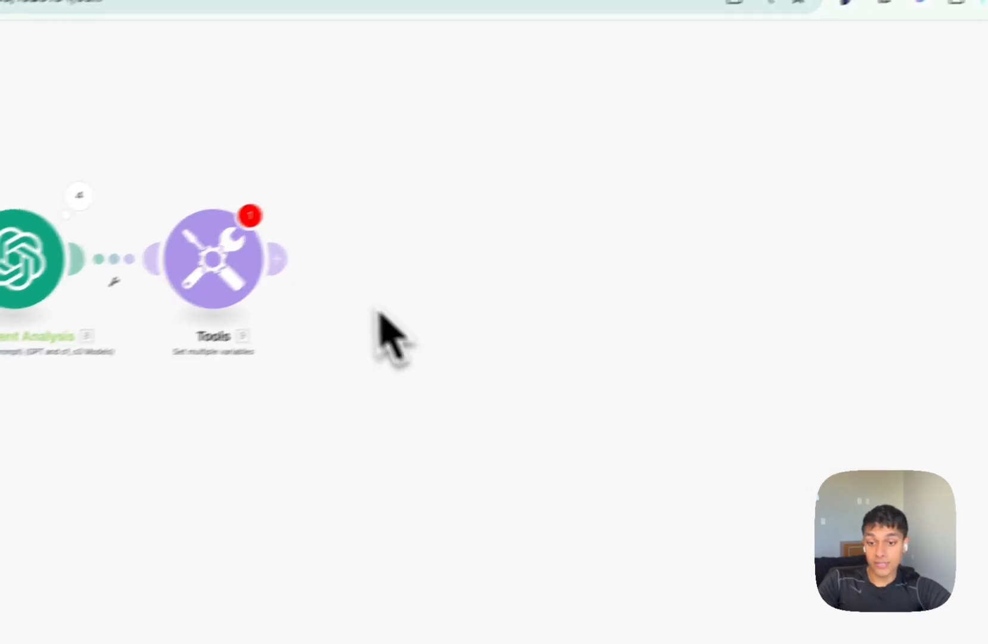
Add an Airtable Update a Record module after the variables step.
click(256, 263)
click(486, 245)
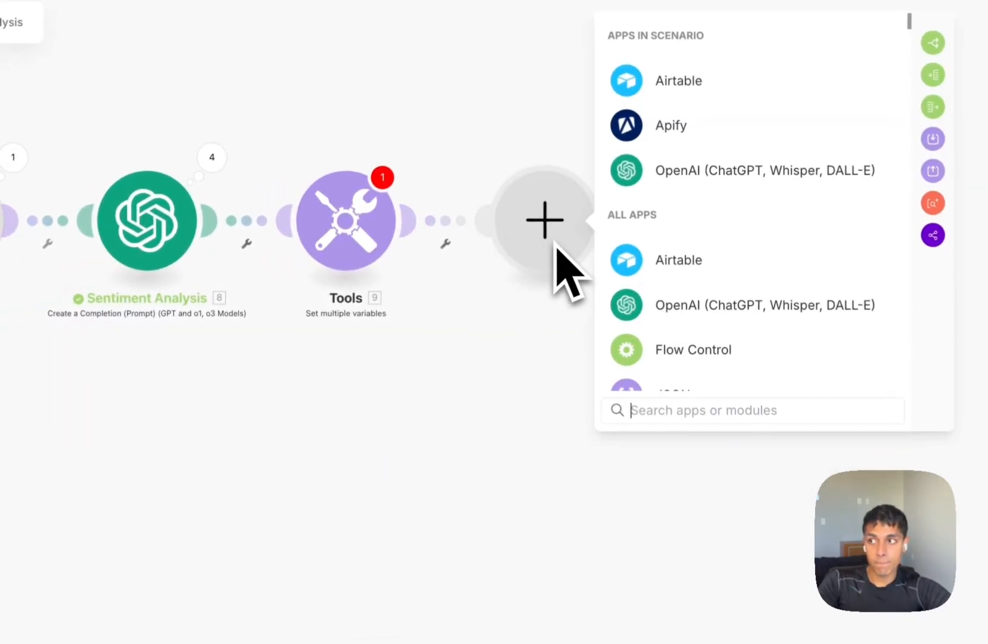
click(596, 268)
scroll(733, 292, down, 3)
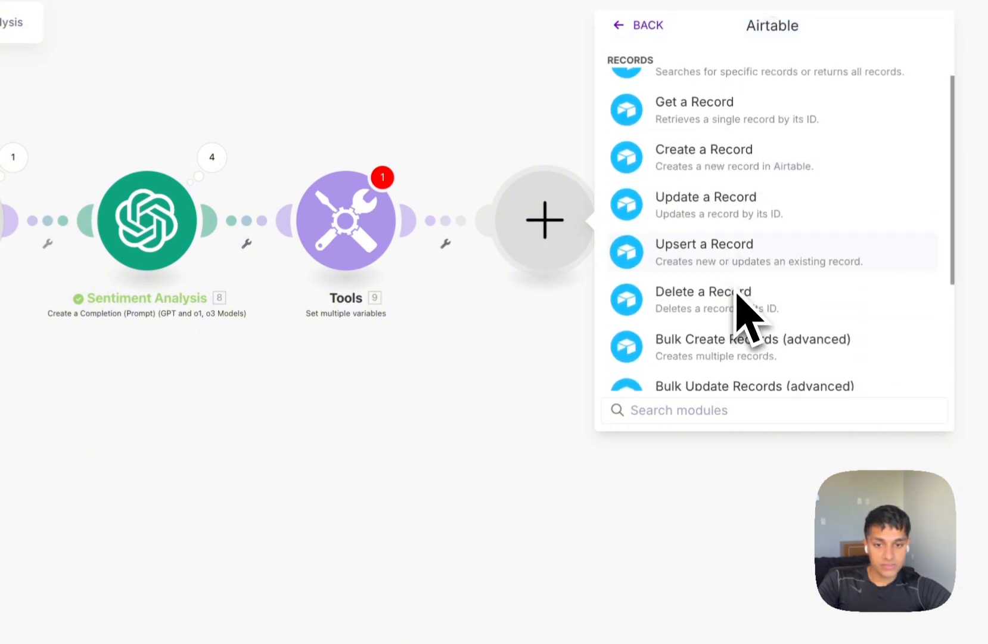
click(739, 205)
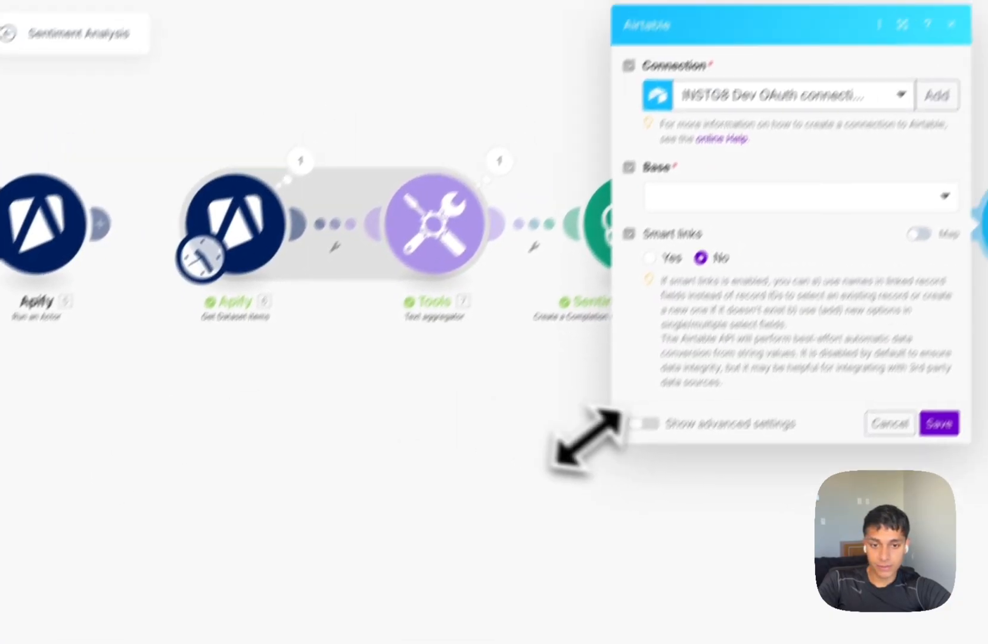
drag(585, 441, 320, 508)
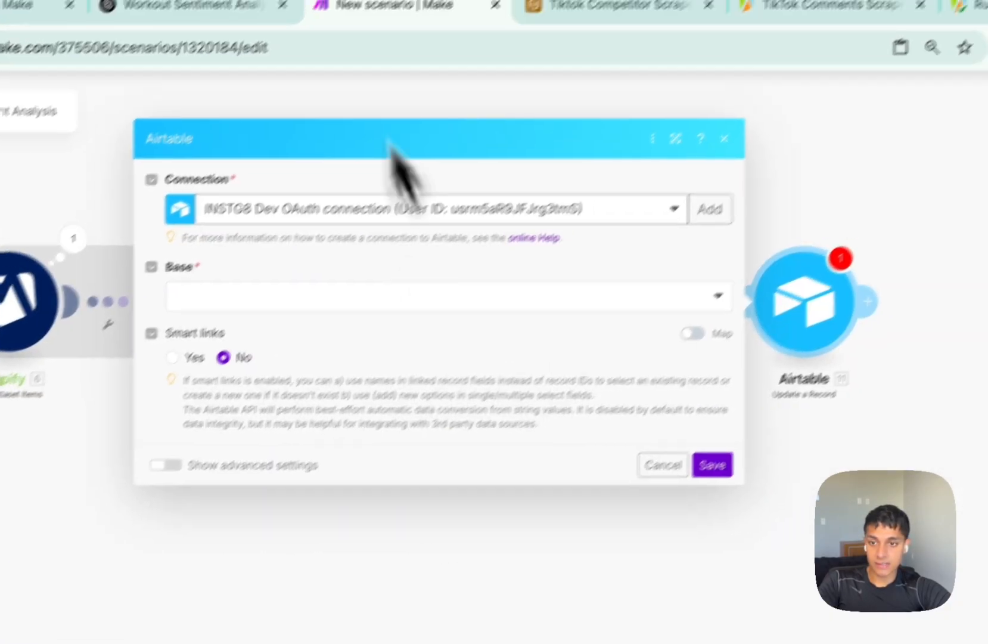
click(538, 64)
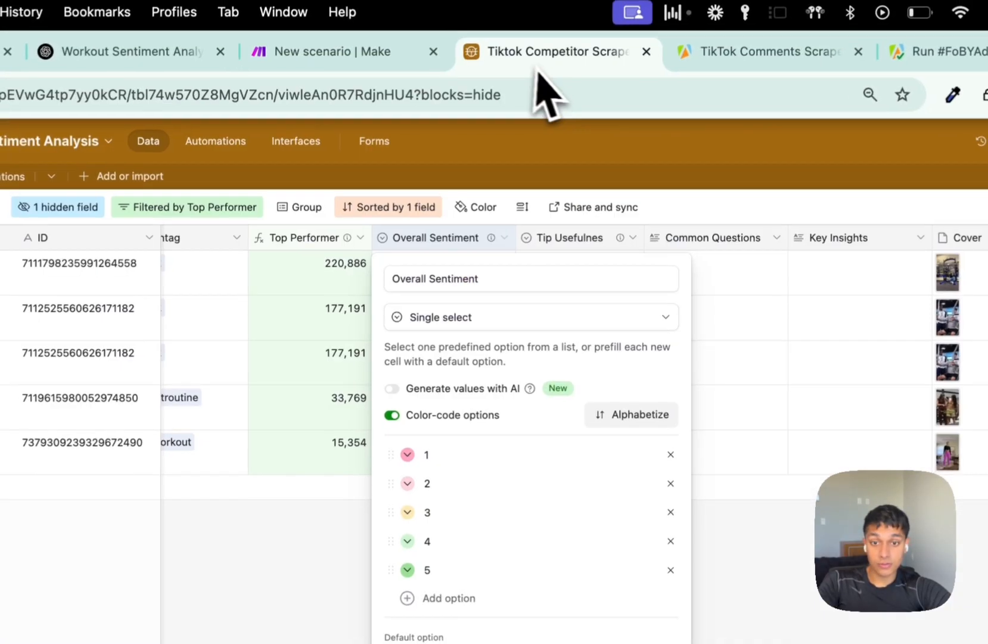
Copy the first row's ID from the RECORD_ID() Record ID column and go back to Make.
click(642, 439)
scroll(631, 440, right, 10)
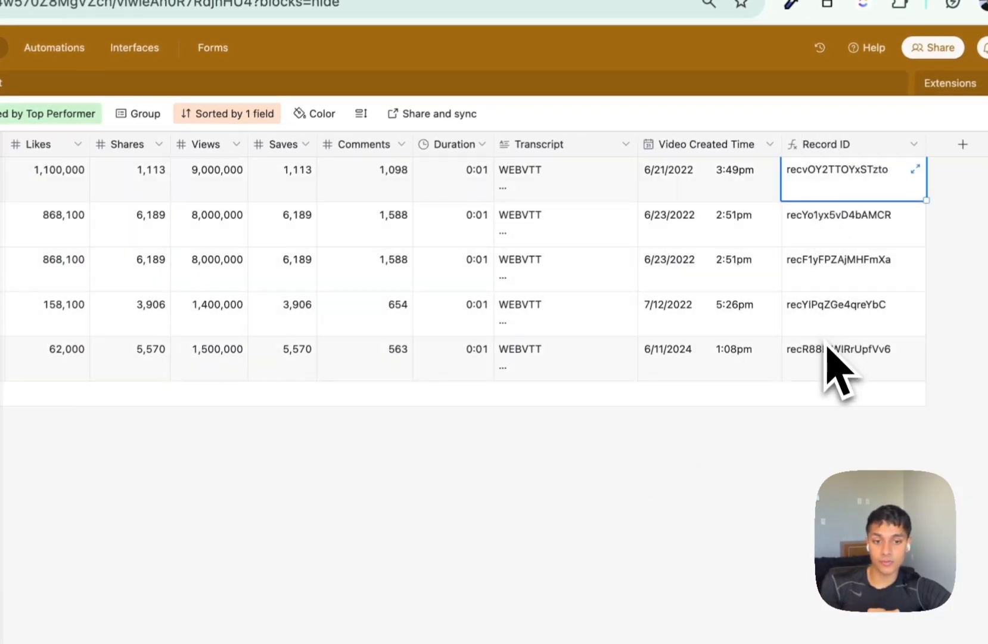
double_click(840, 174)
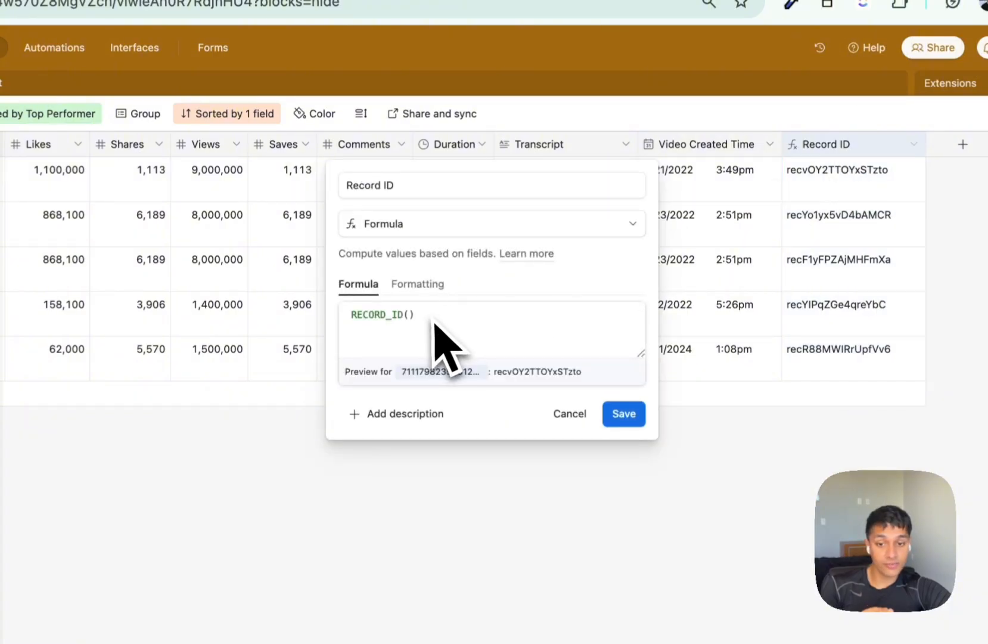
click(570, 414)
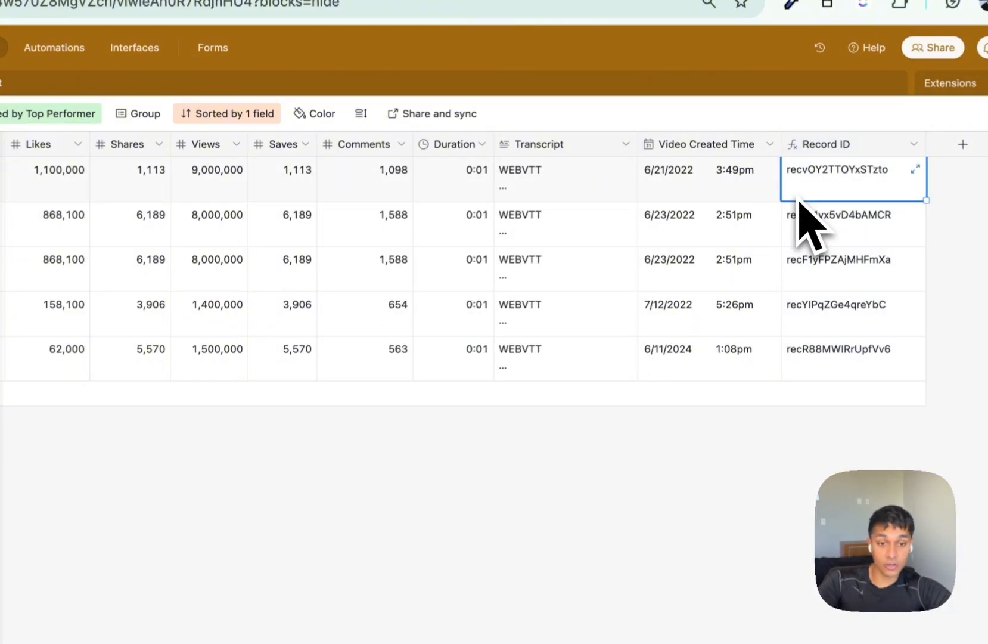
key(ctrl+c)
scroll(802, 221, left, 15)
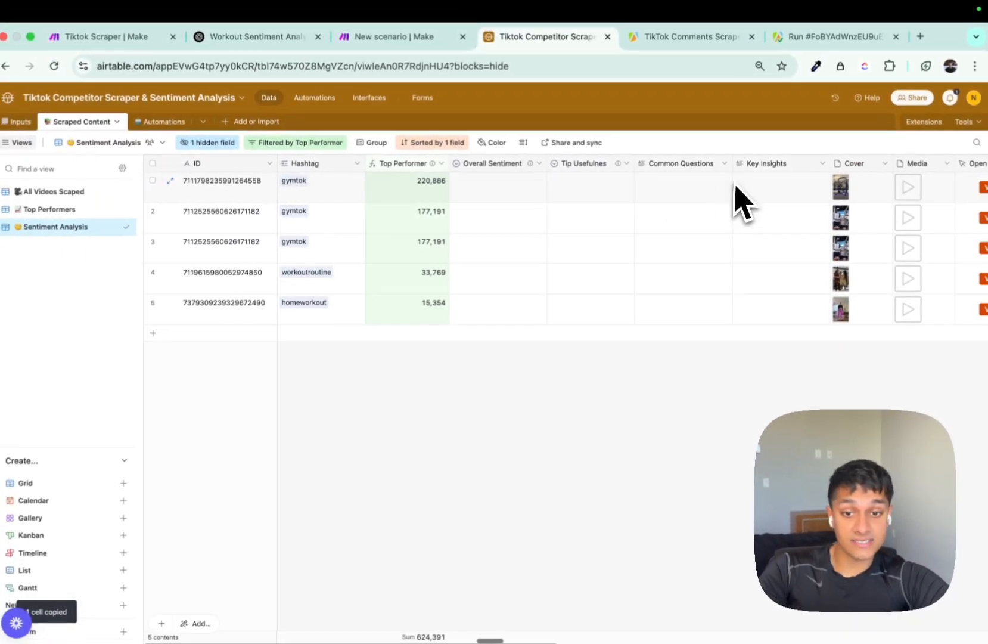
key(ctrl+shift+Tab)
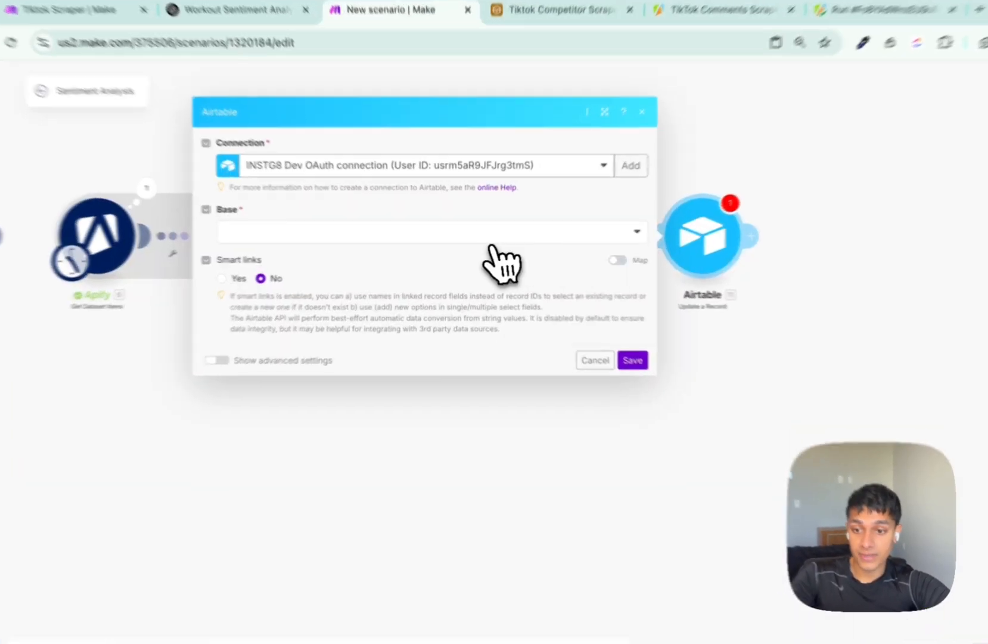
Point the Airtable module at the My Airtable Token or Key connection, Tiktok Competitor Scraper & Sentiment Analysis base, Scraped Content table.
click(406, 236)
click(357, 173)
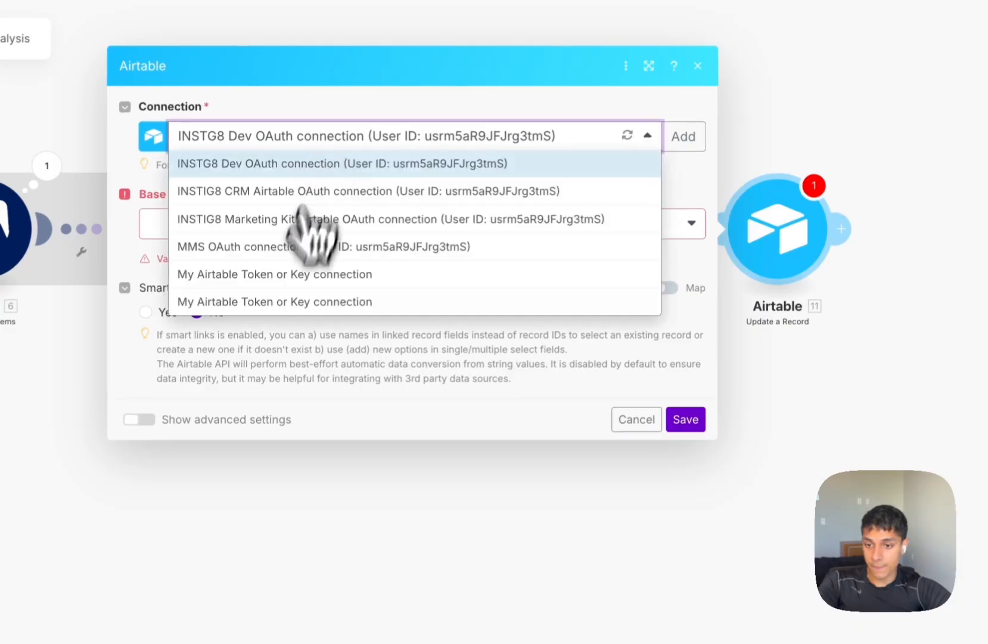
click(280, 302)
click(295, 229)
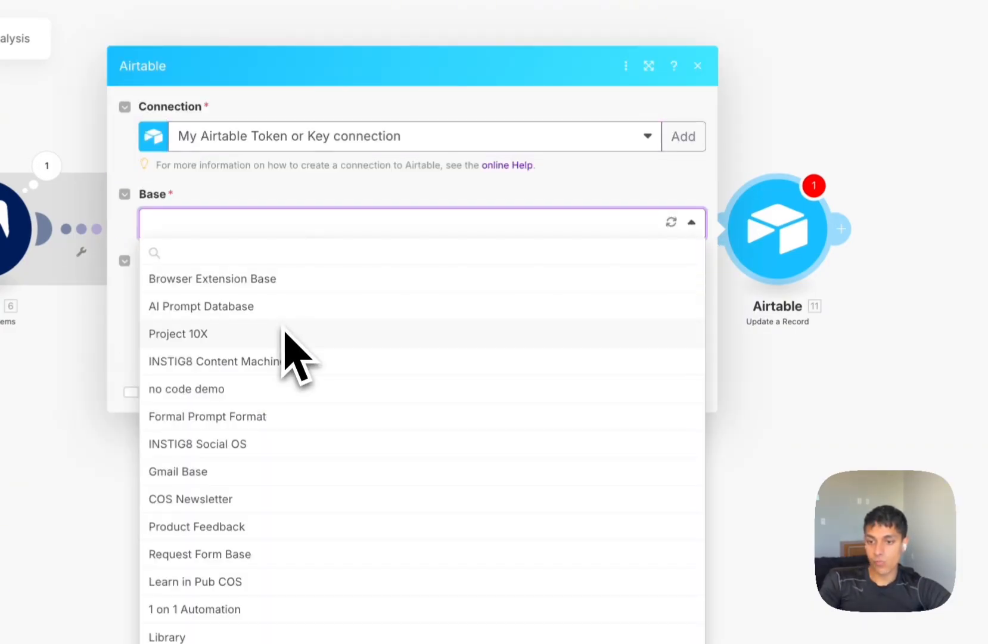
text(tiktok)
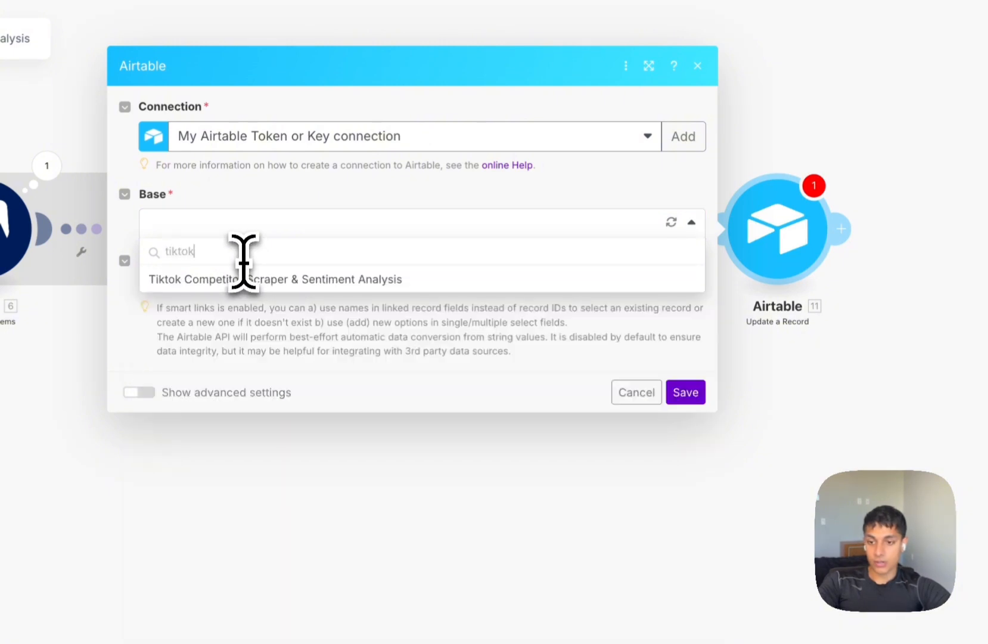
click(267, 280)
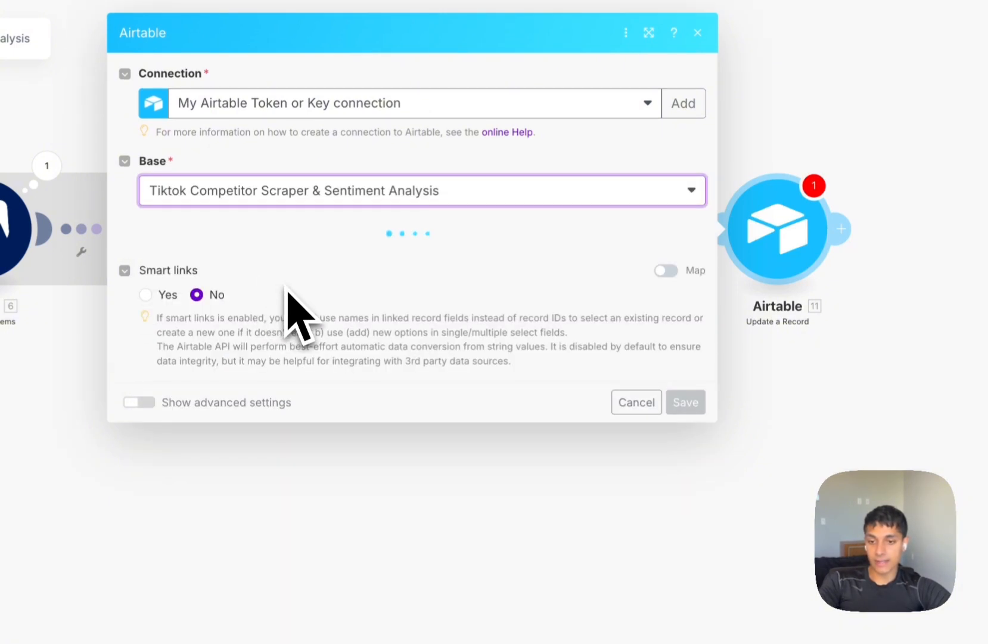
click(286, 268)
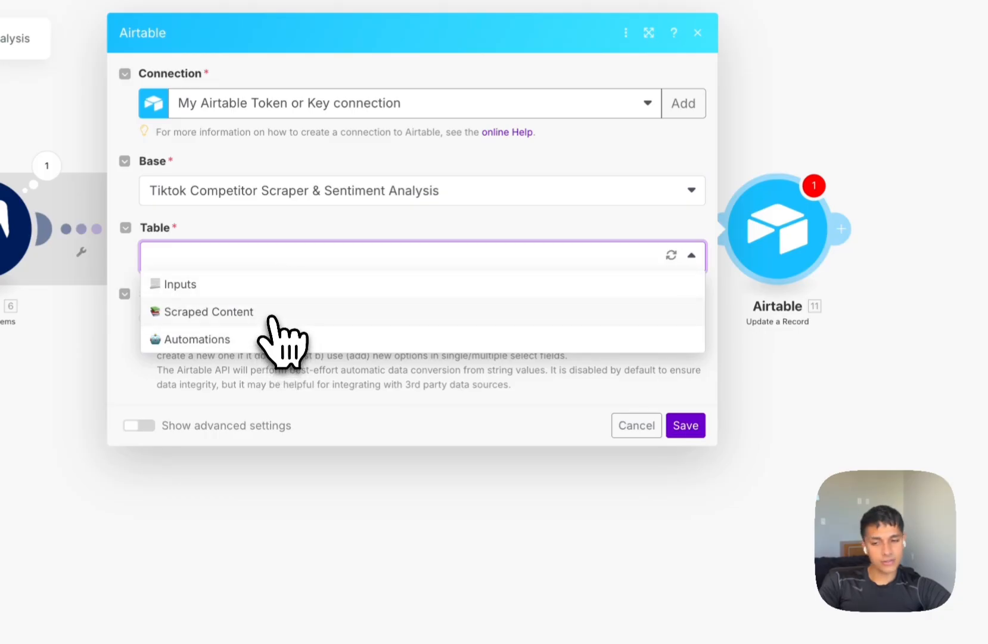
click(276, 316)
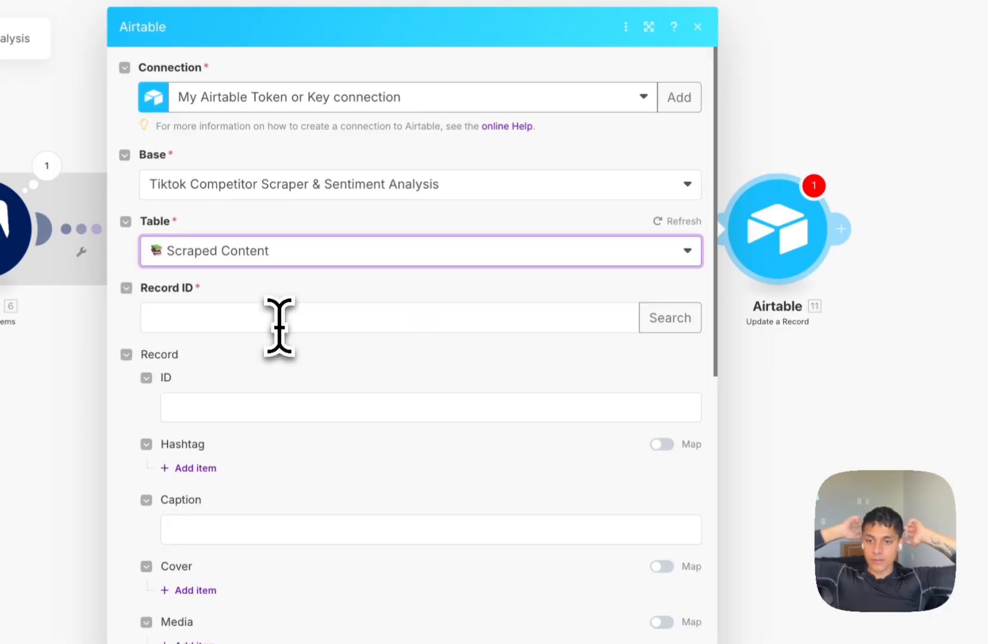
Map overall_sentiment, workout_helpfulness, common_questions and key_insights into the matching record fields and save.
click(279, 326)
scroll(337, 417, down, 15)
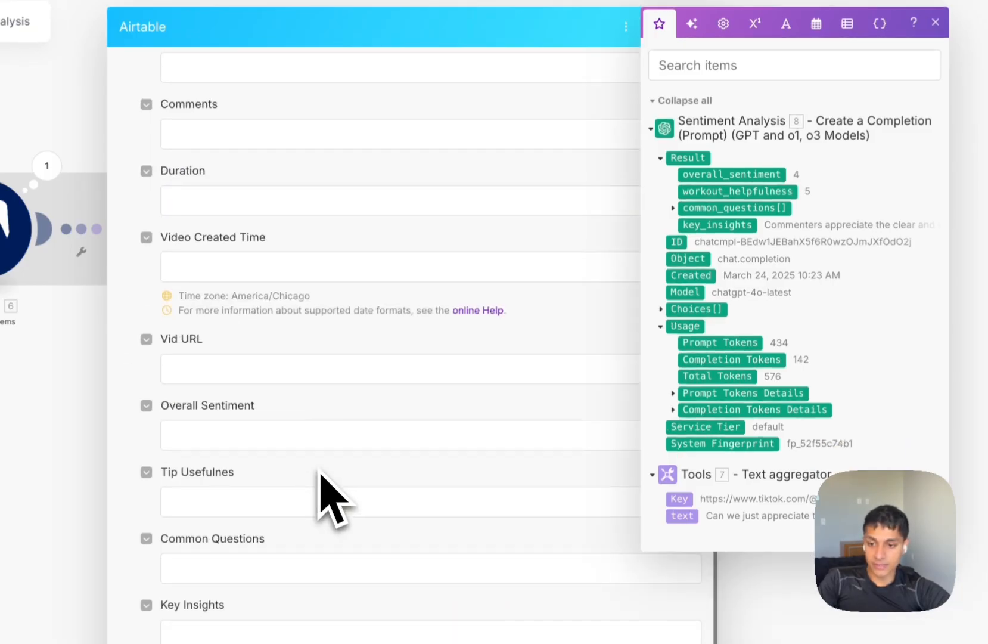
click(249, 435)
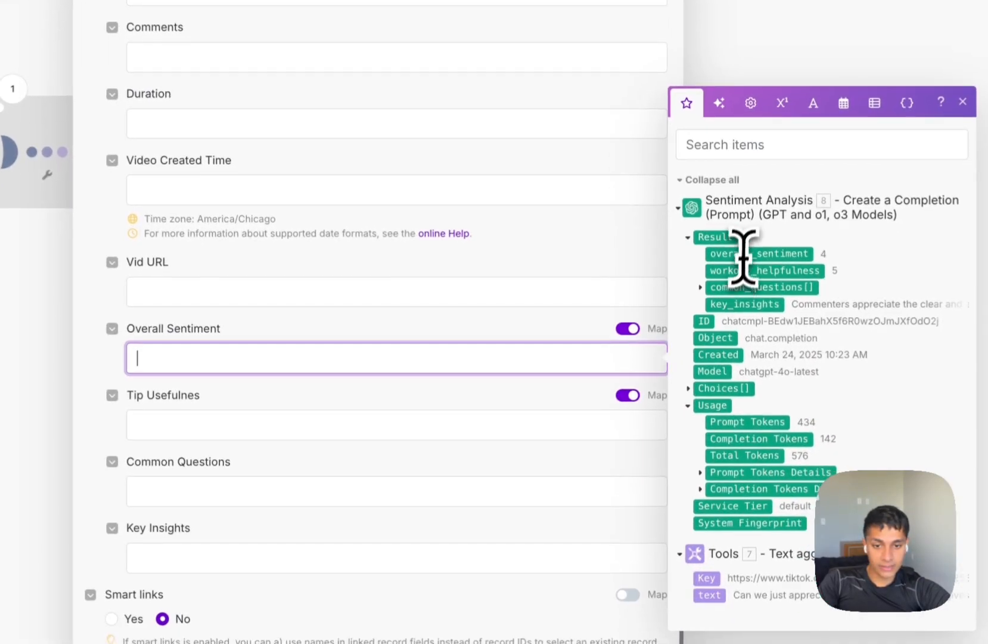
click(791, 331)
click(310, 417)
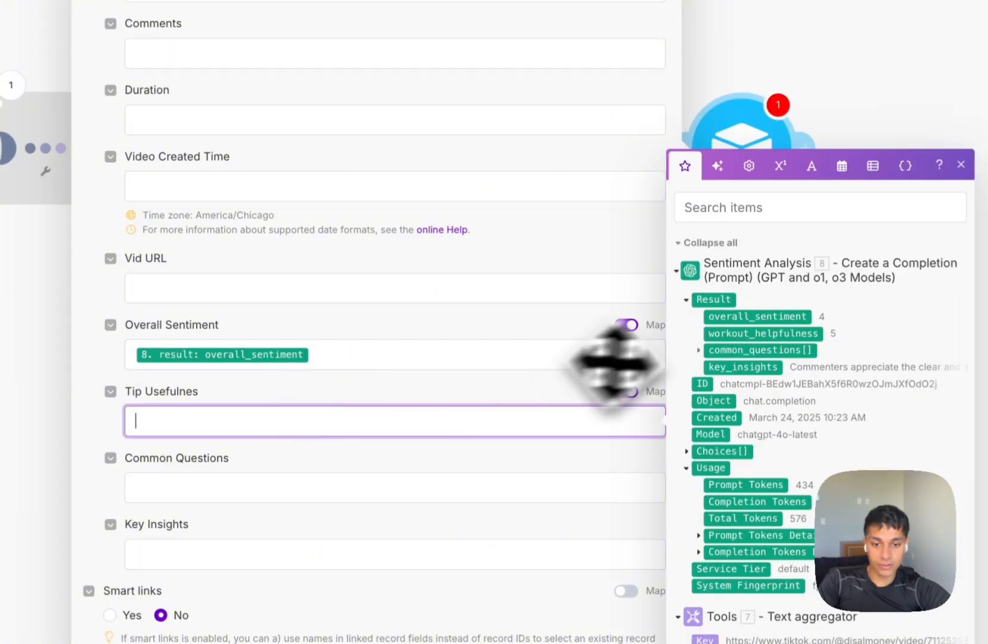
click(749, 331)
click(221, 468)
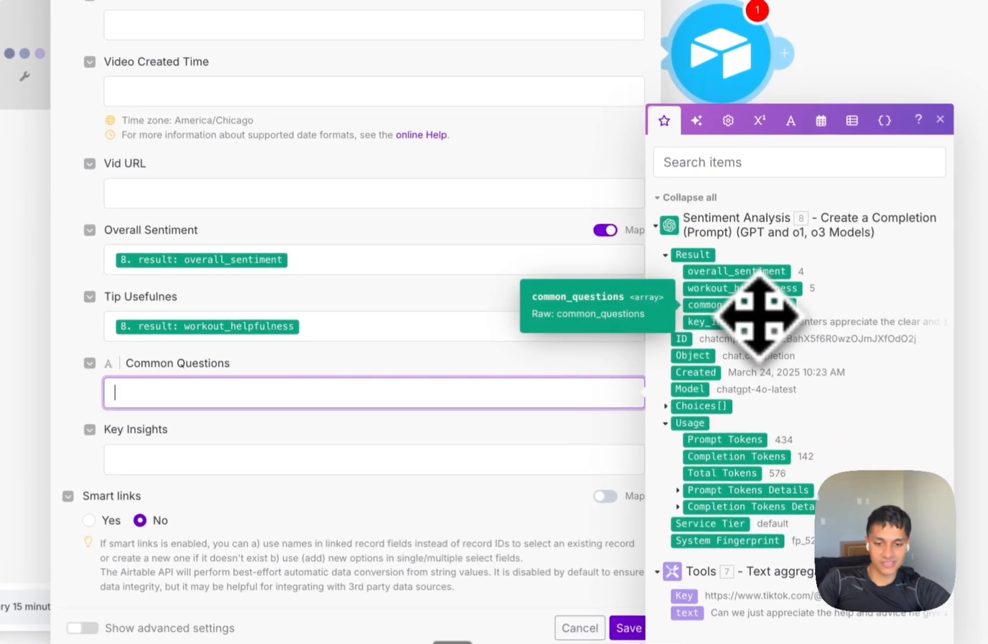
click(757, 305)
click(270, 462)
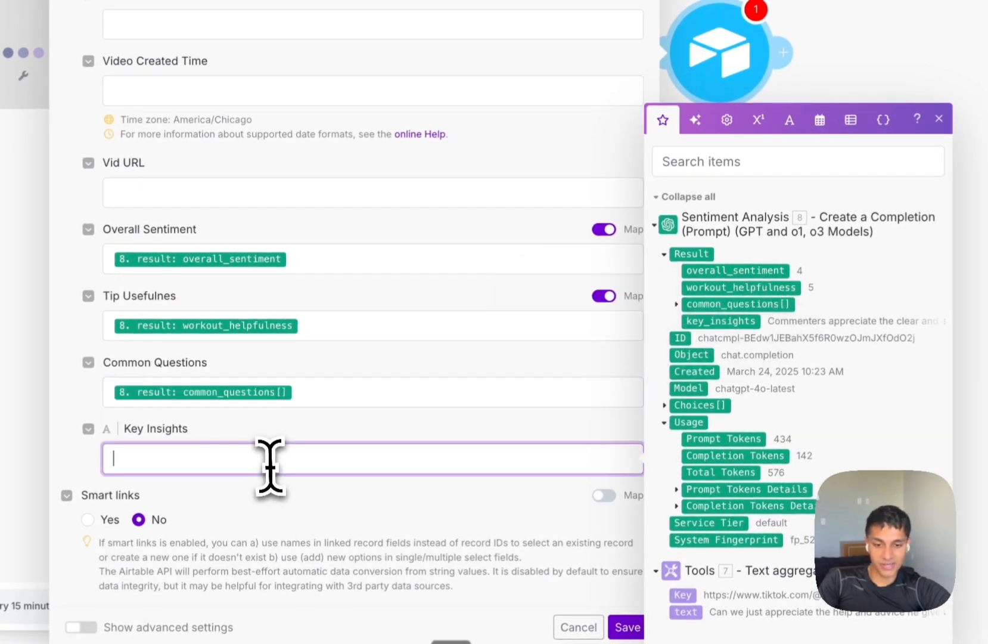
click(714, 323)
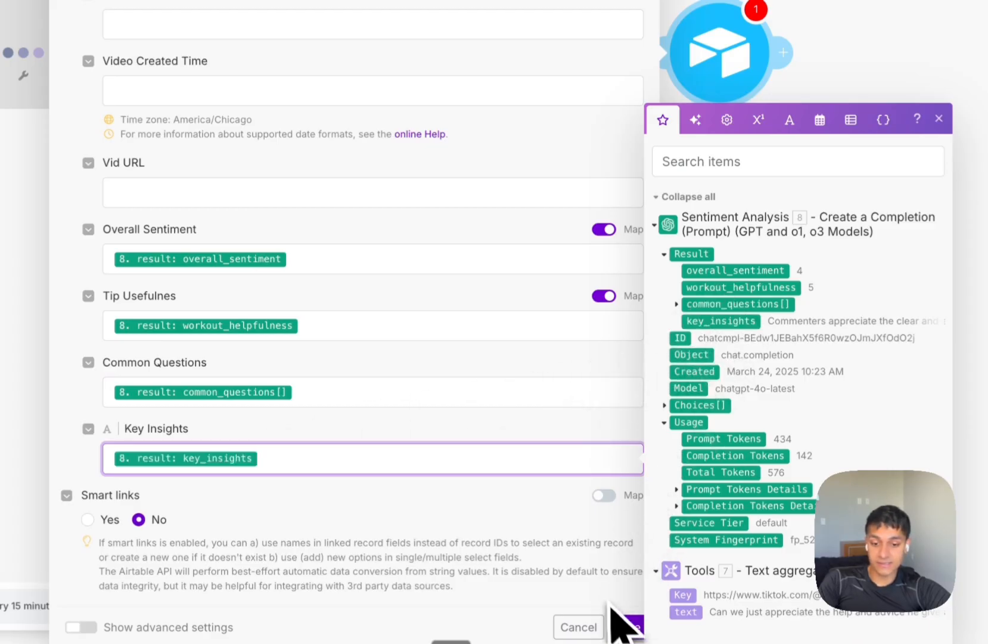
click(623, 626)
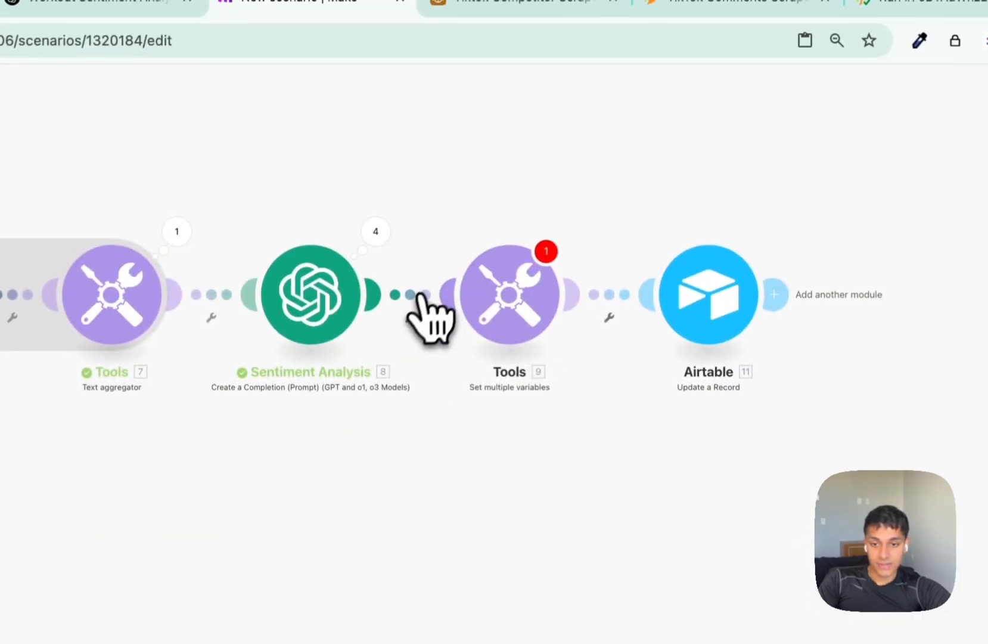
Take Tools out of the chain and link Sentiment Analysis directly to the Airtable module.
click(419, 296)
click(621, 298)
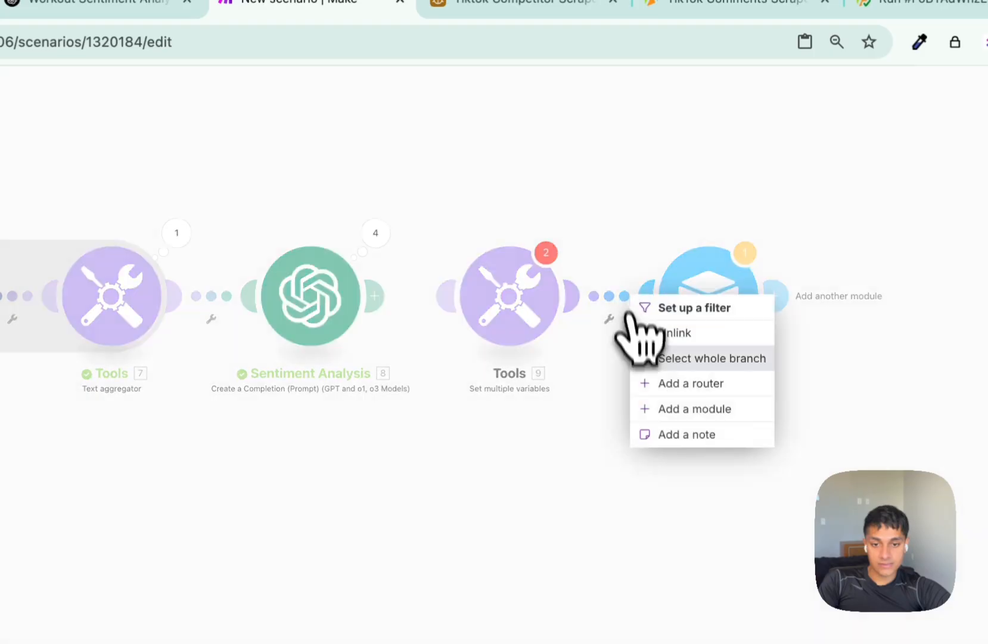
click(656, 333)
drag(498, 316, 500, 155)
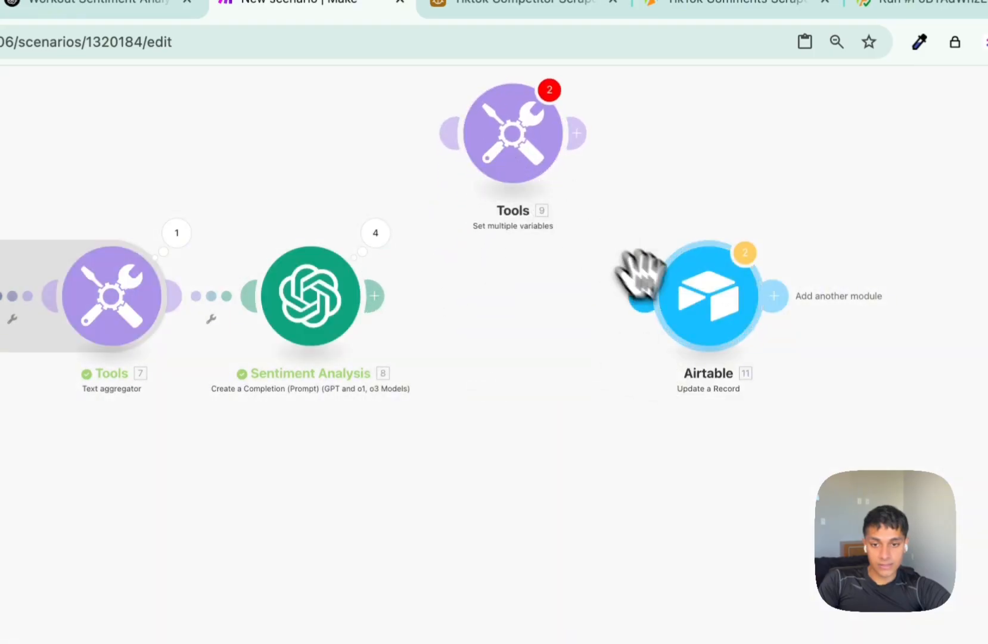
drag(640, 273, 326, 300)
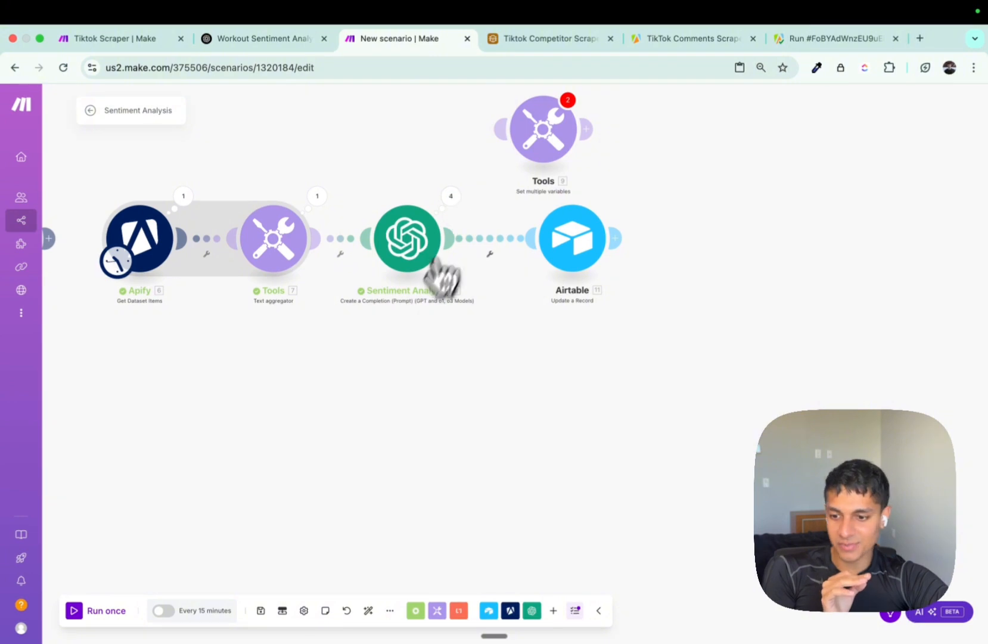
Test-run the scenario and inspect the Airtable 422 error parsing Tip Usefulnes.
click(99, 610)
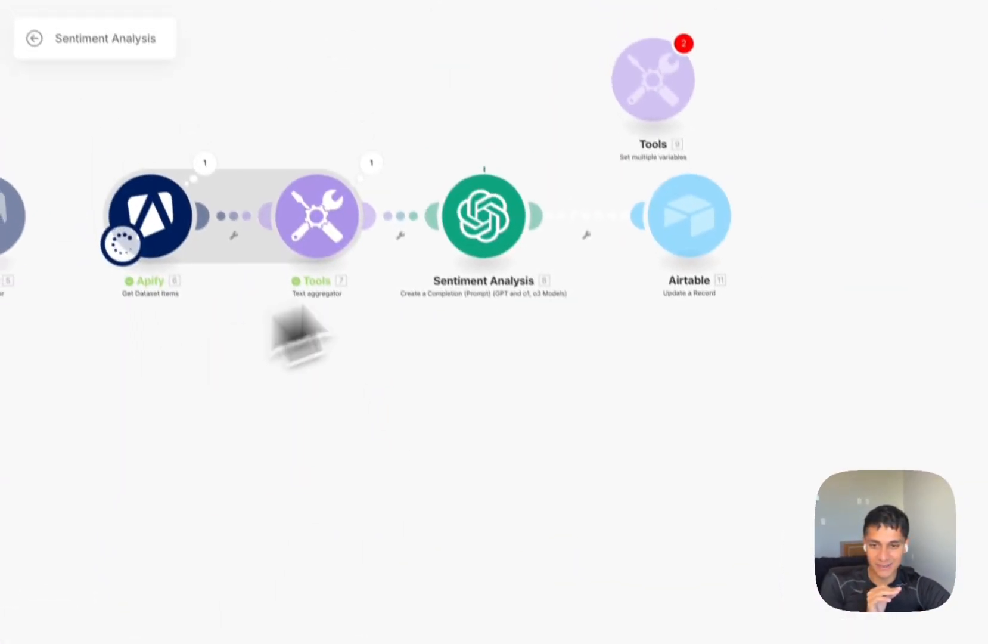
scroll(580, 64, up, 4)
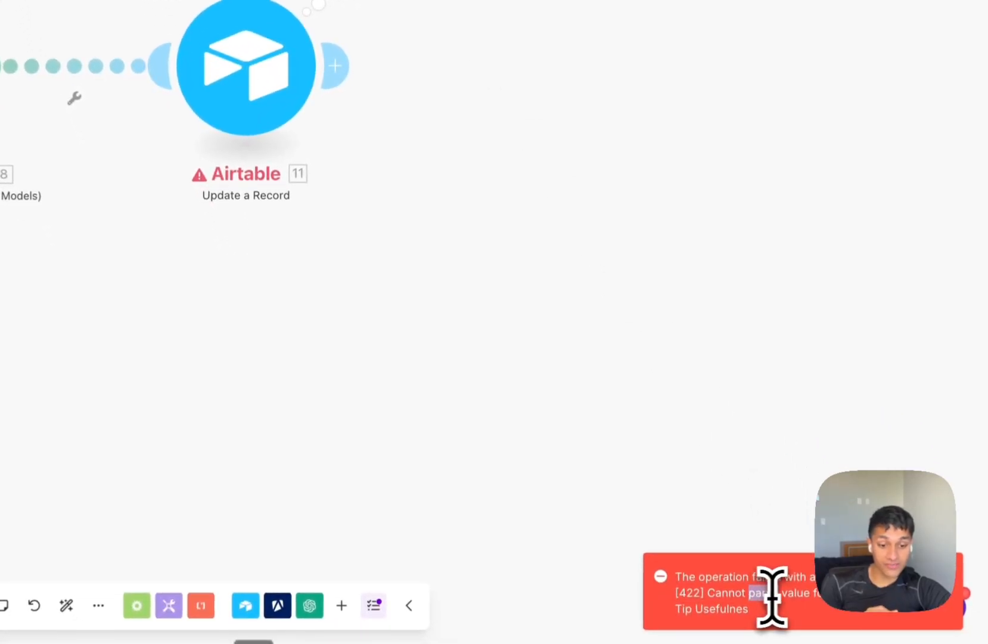
click(397, 170)
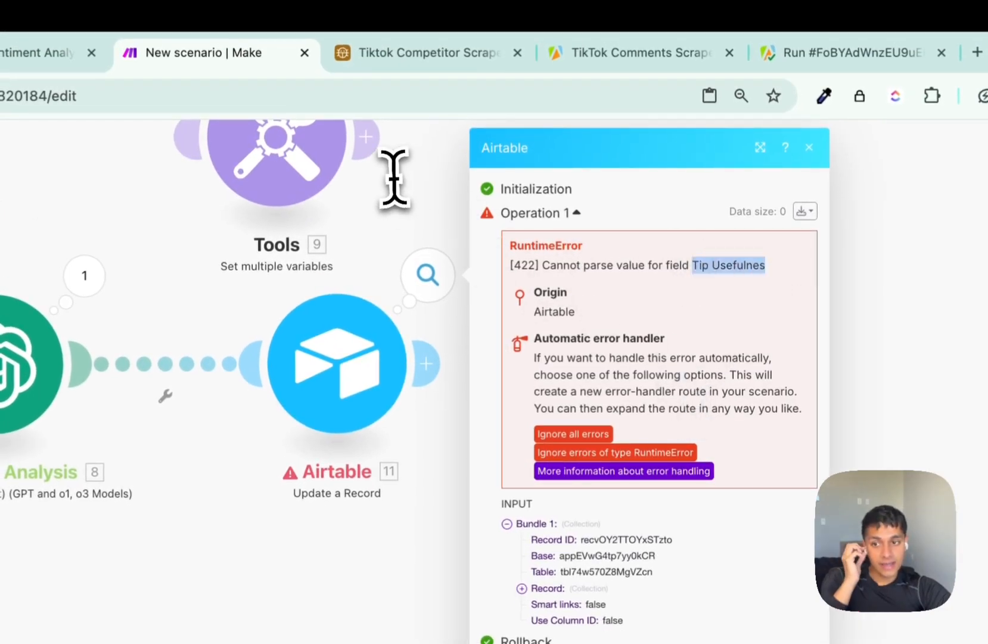
click(418, 54)
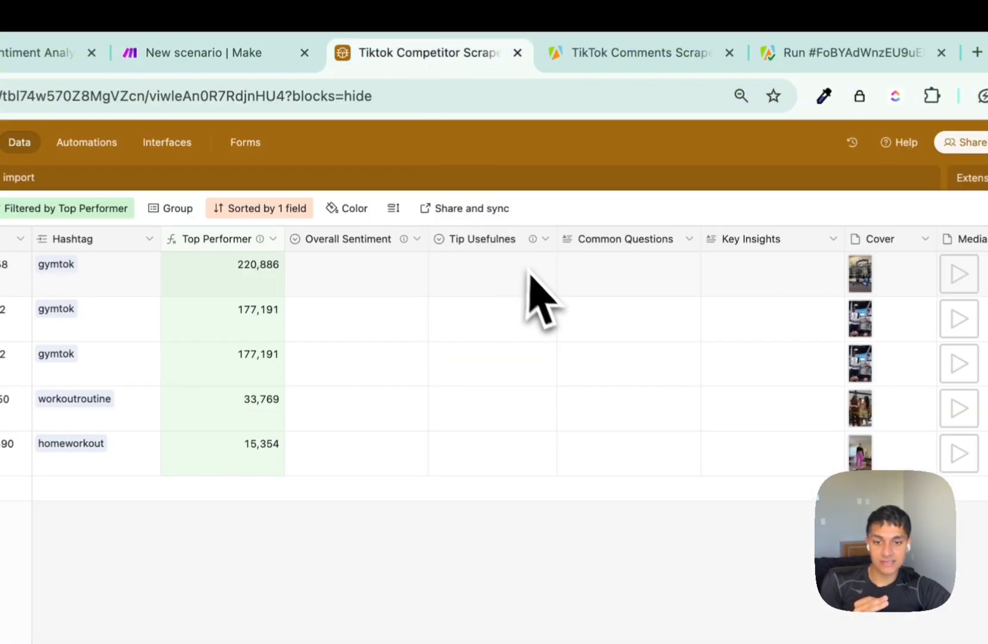
Review Tip Usefulnes field settings (single select, options 1–5) and return to Make.
click(512, 250)
double_click(510, 250)
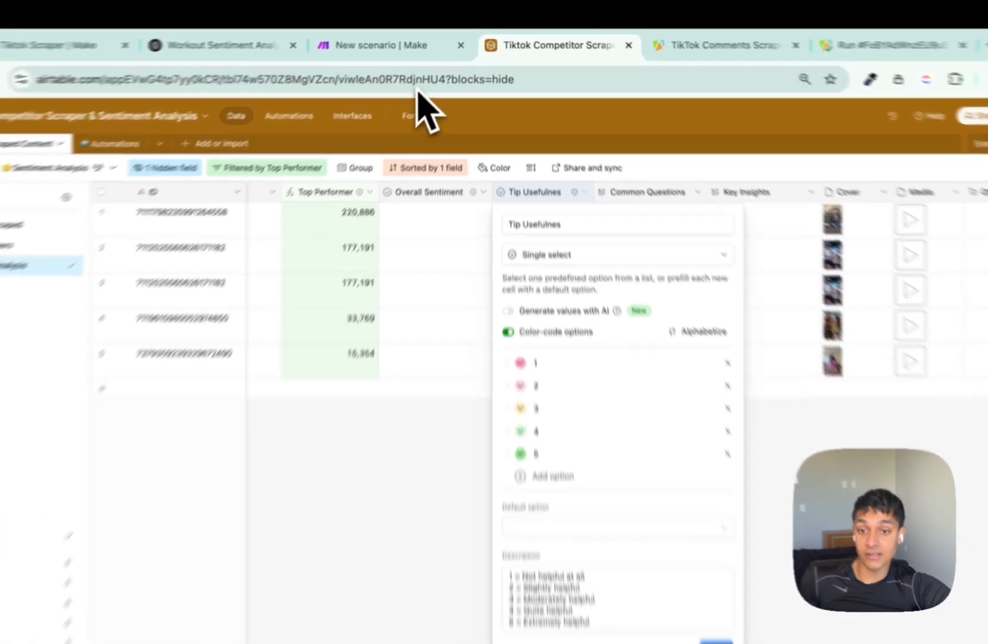
click(405, 38)
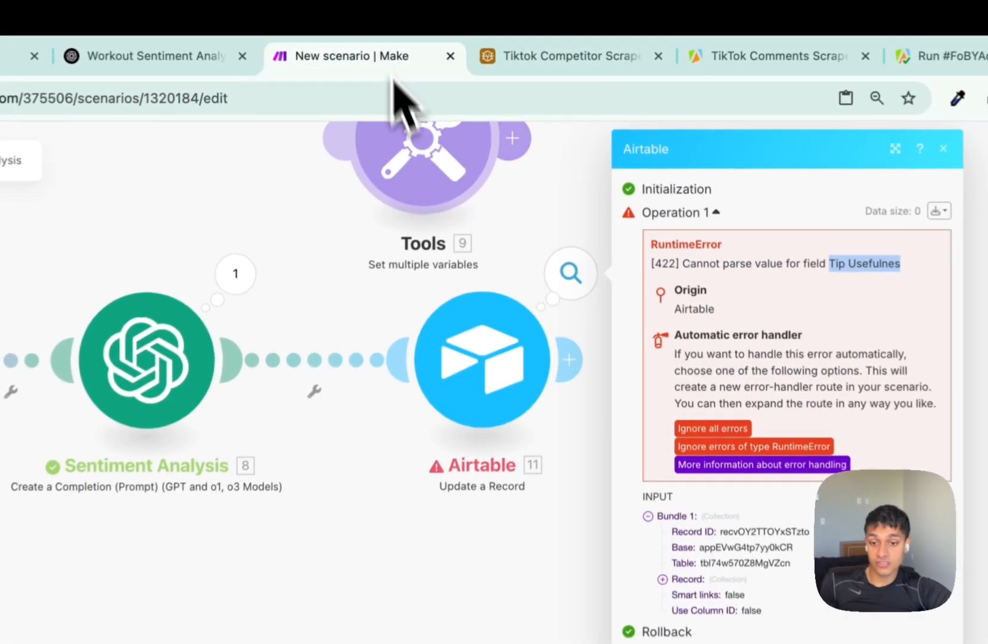
Put the Tools module back between Sentiment Analysis and Airtable.
click(309, 360)
click(345, 388)
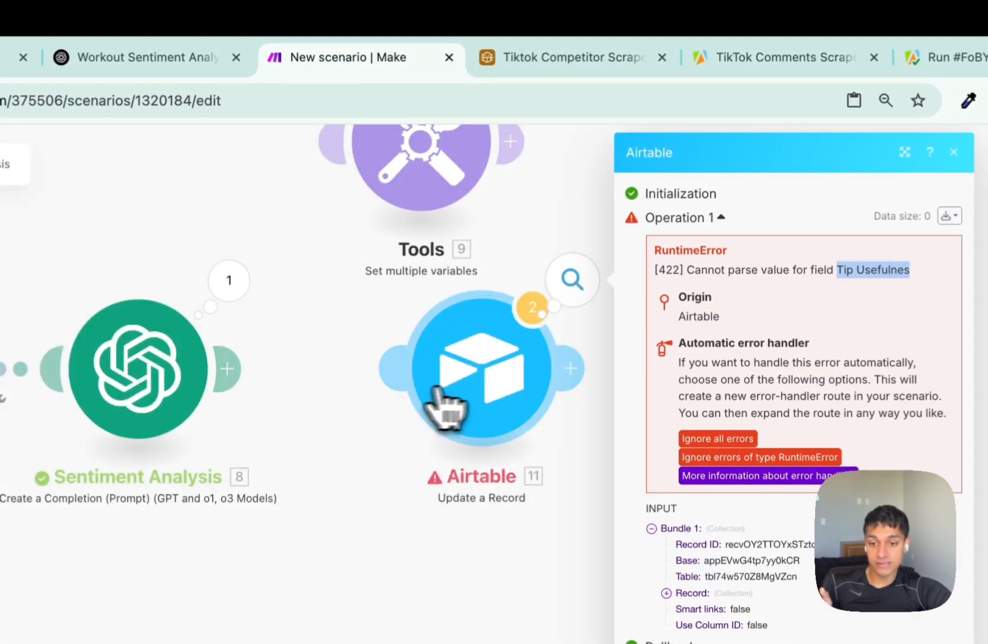
drag(453, 407, 658, 450)
drag(422, 155, 429, 411)
Set the first Tools variable's value to toString(overall_sentiment).
click(429, 411)
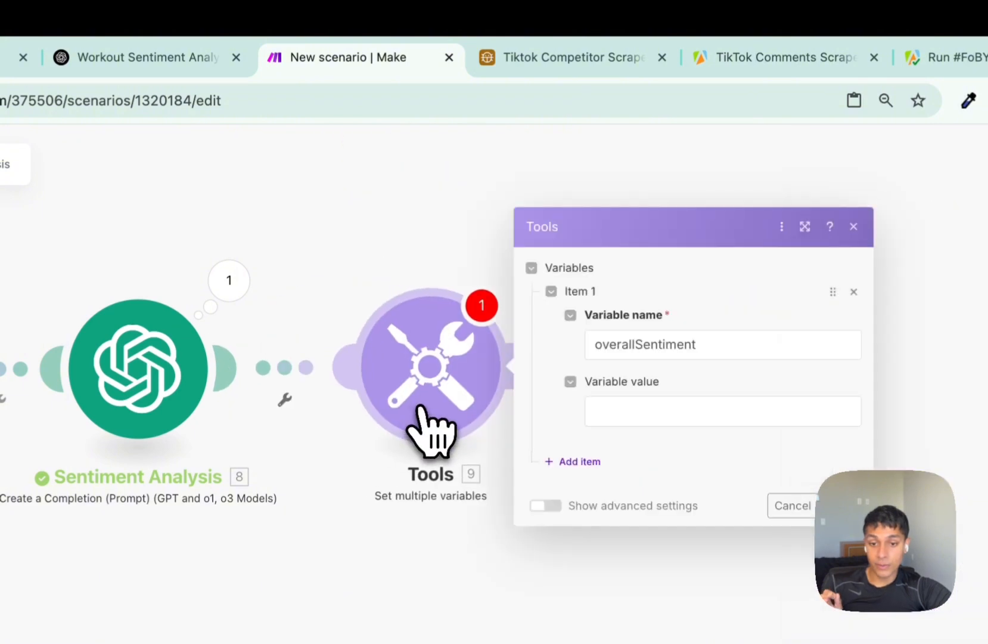
click(655, 410)
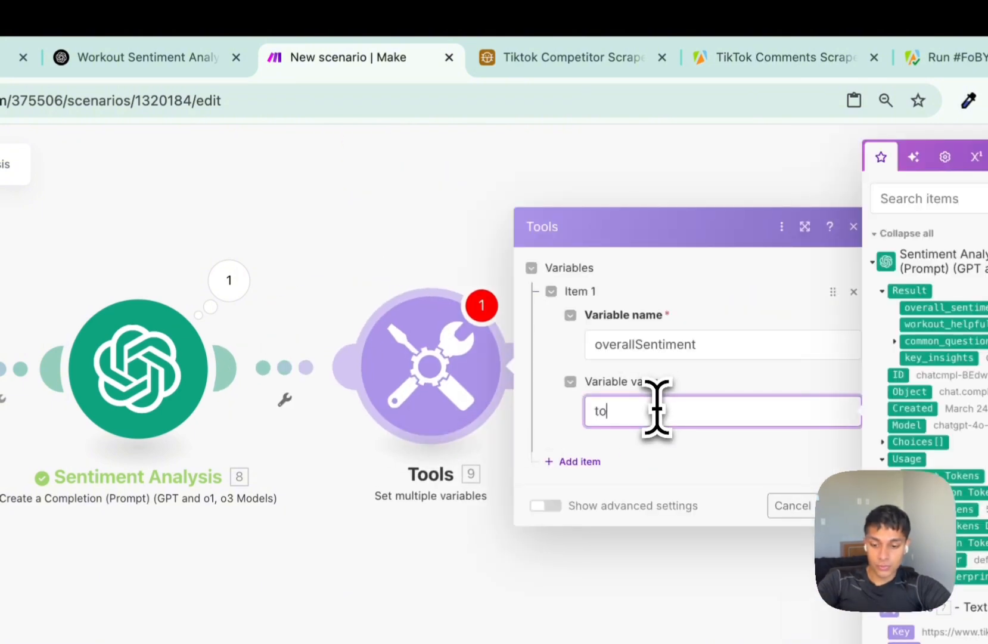
text(toString()
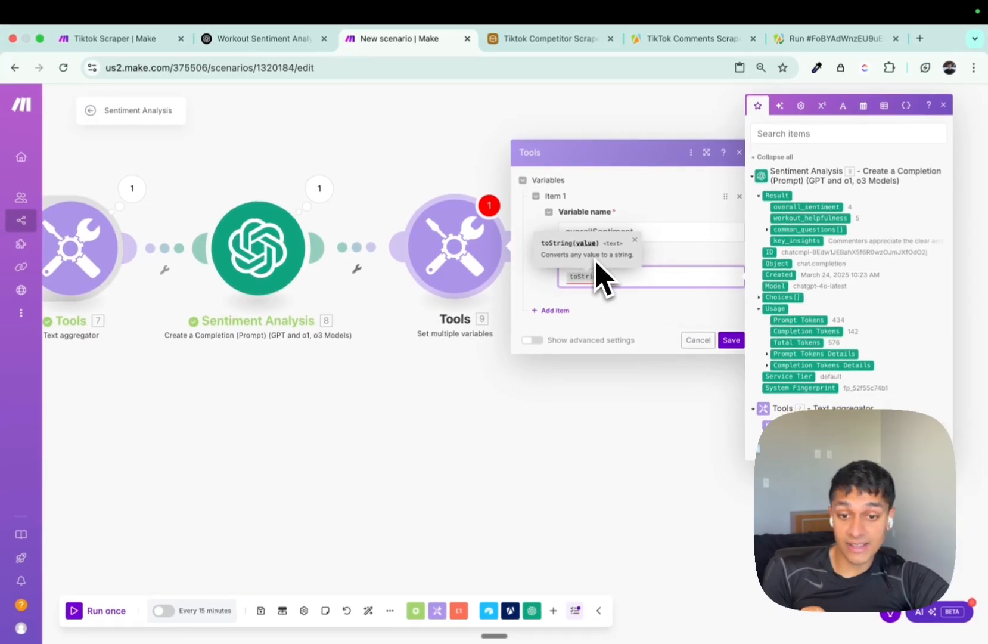
drag(807, 207, 752, 271)
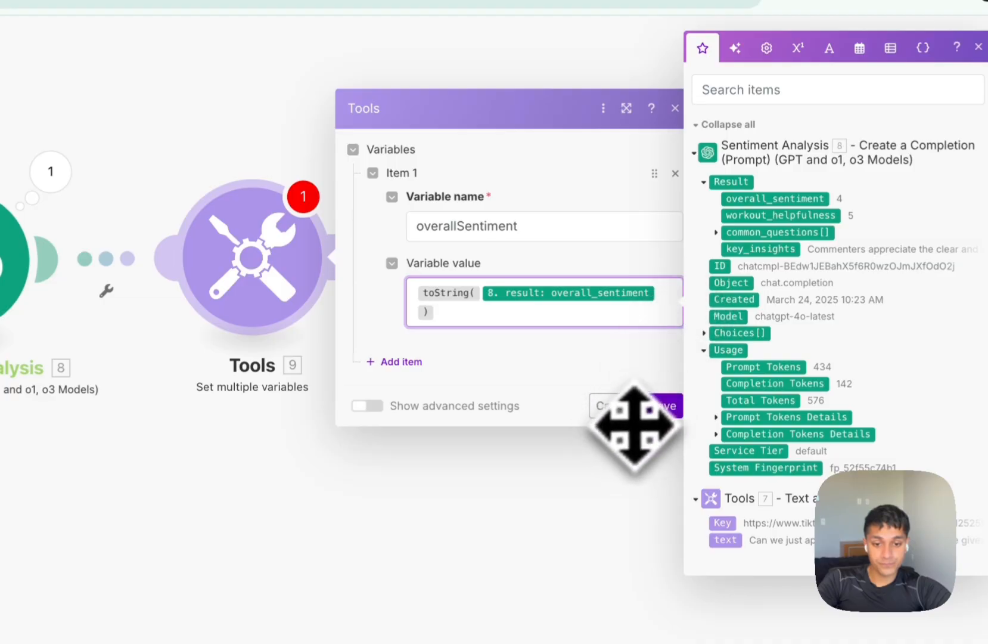
Add a workoutHelpfulness variable with value toString(workout_helpfulness).
click(409, 360)
double_click(501, 155)
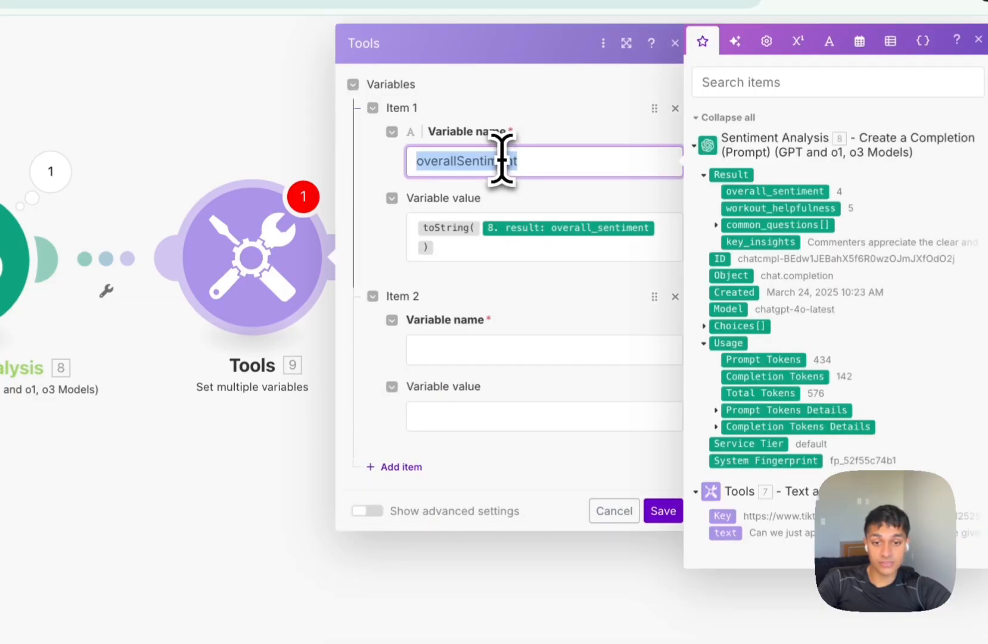
click(466, 352)
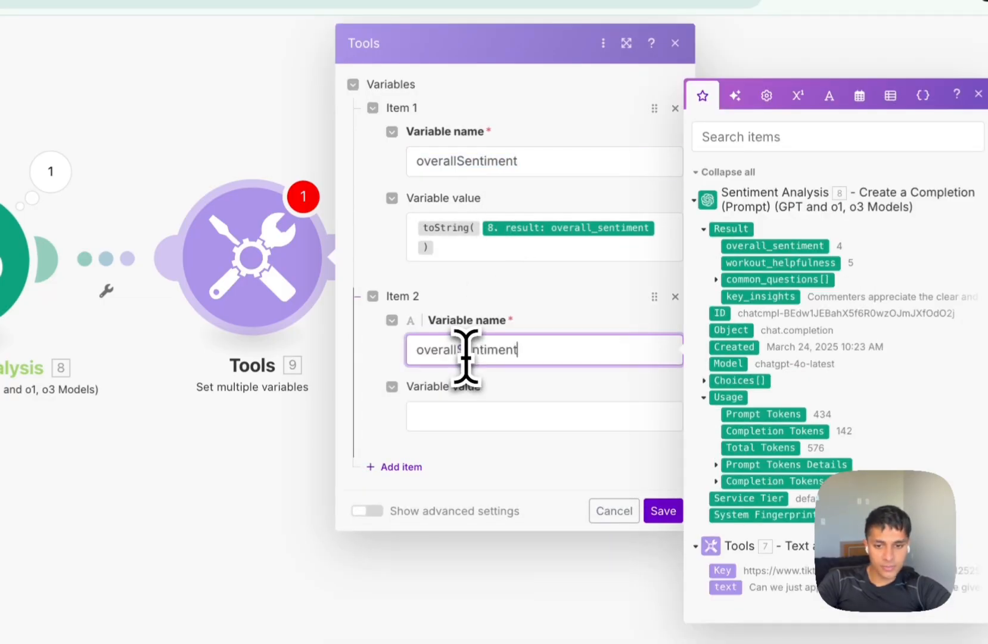
text(worjo)
key(BackSpace)
key(BackSpace)
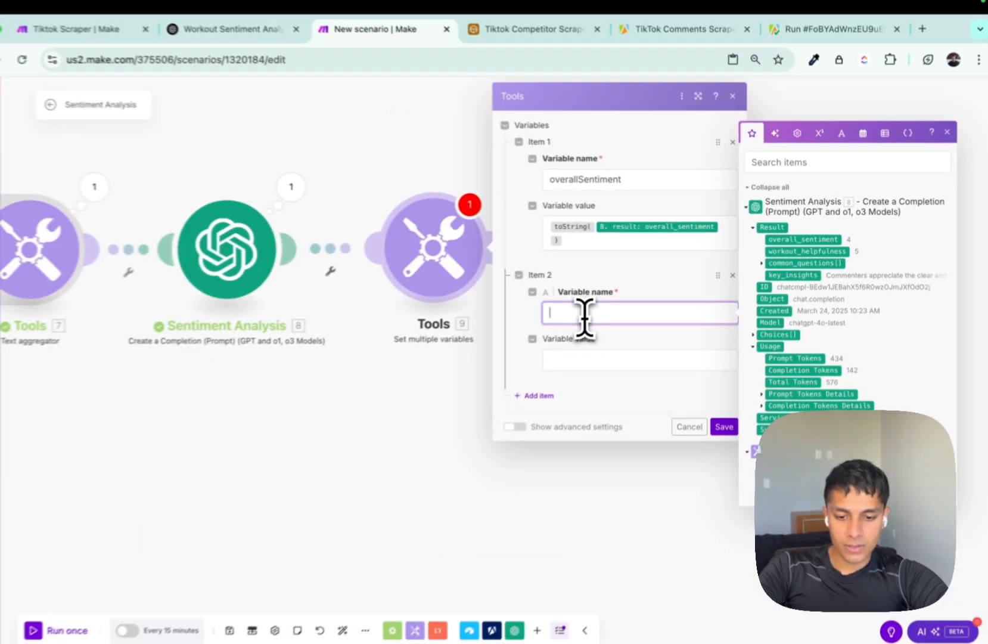
text(koutHelpfulness)
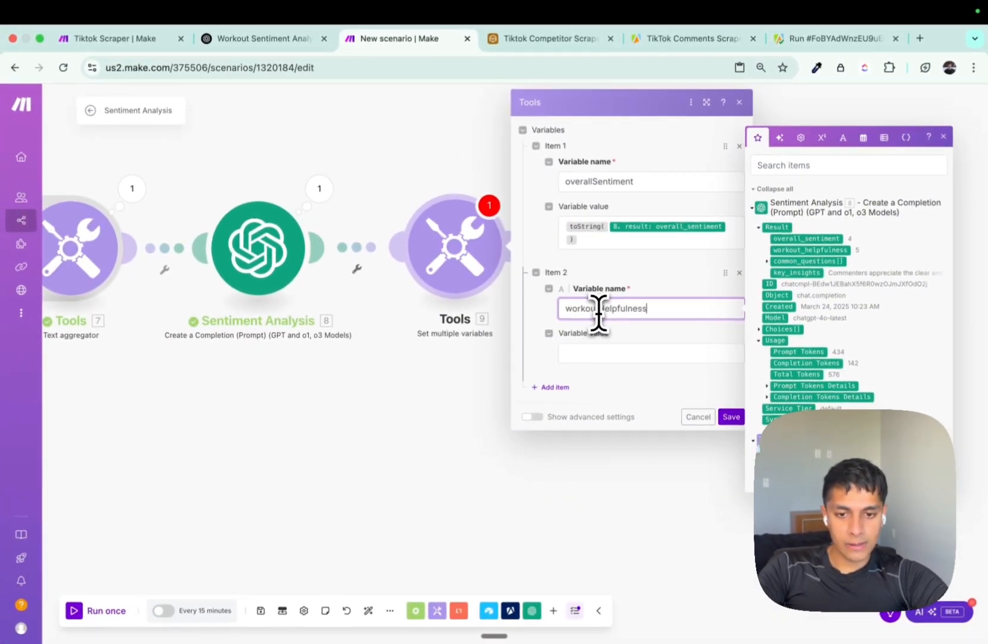
click(598, 352)
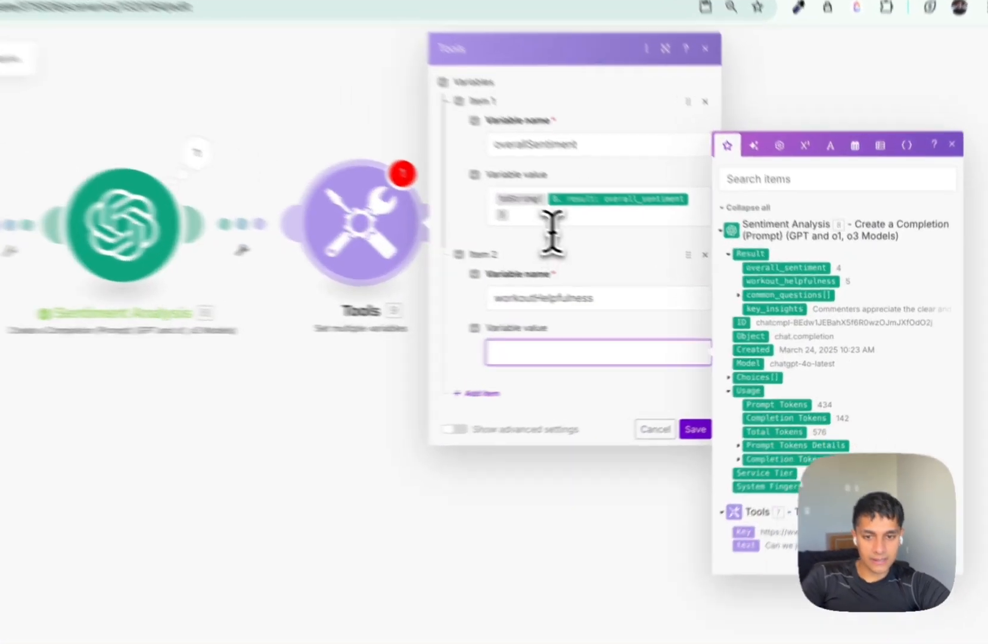
text(toString(8. result: overall_sentiment))
key(Left)
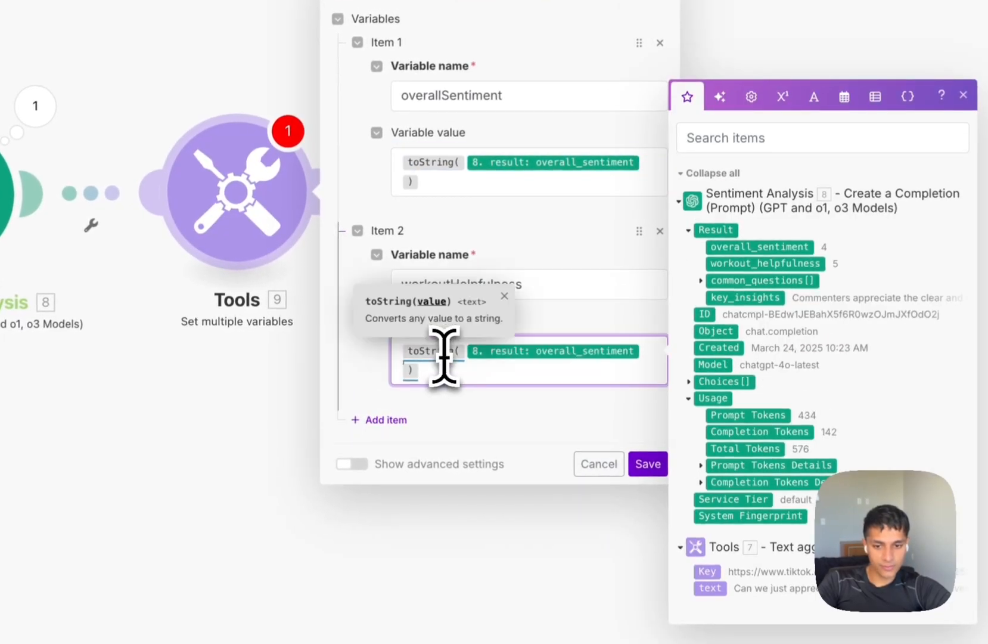
key(BackSpace)
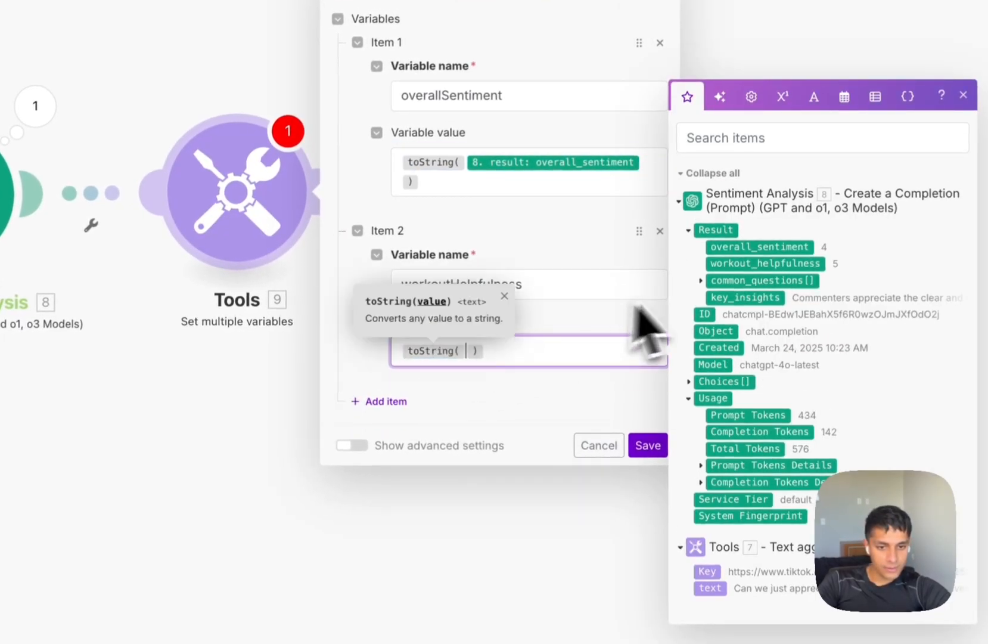
click(757, 265)
Add a commonQuestions variable set to join(common_questions[]) with a separator, and save.
click(381, 419)
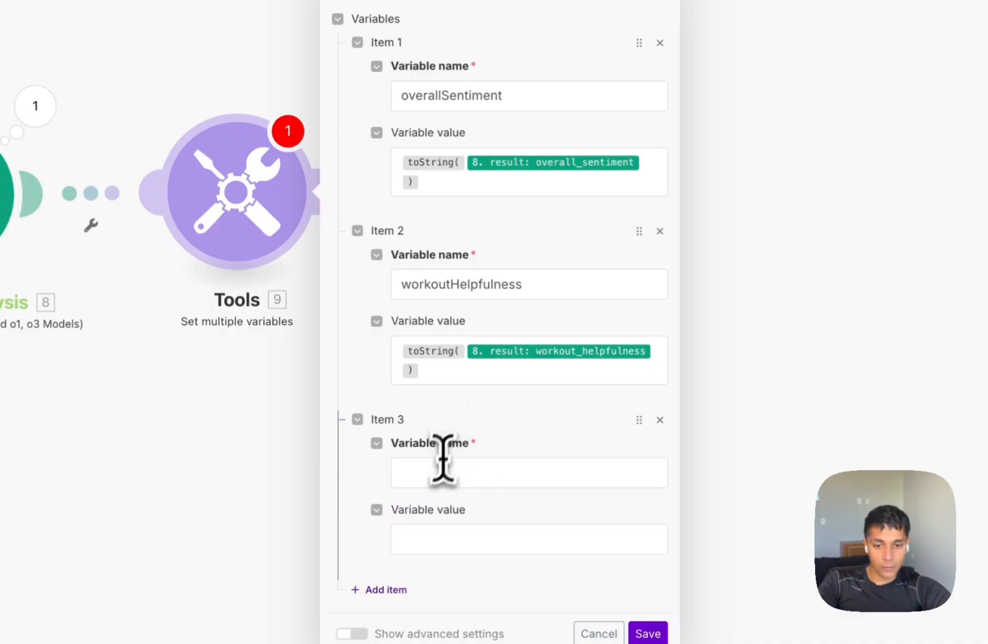
click(442, 464)
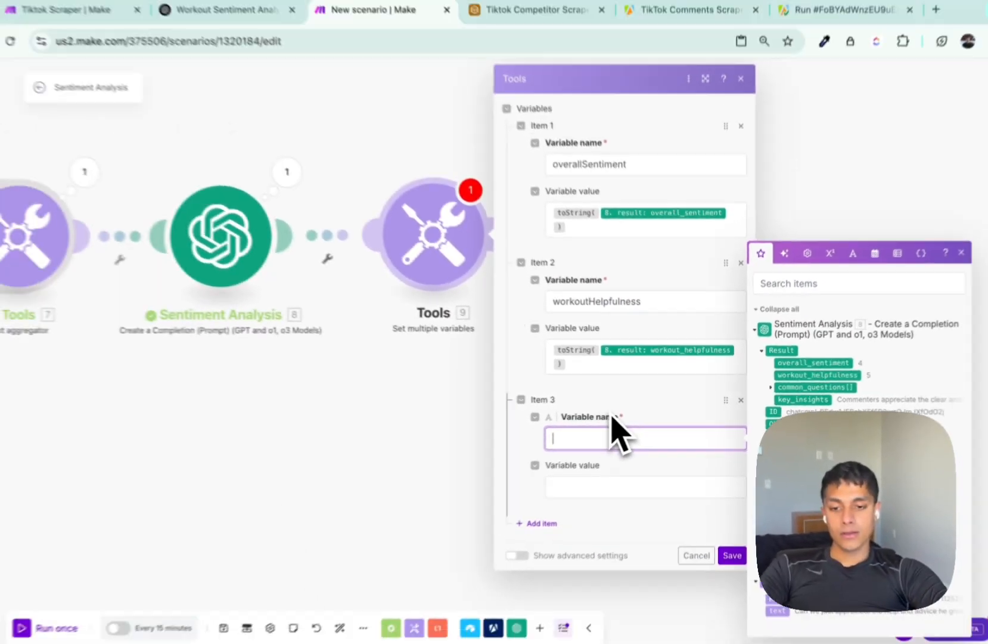
text(commonQ)
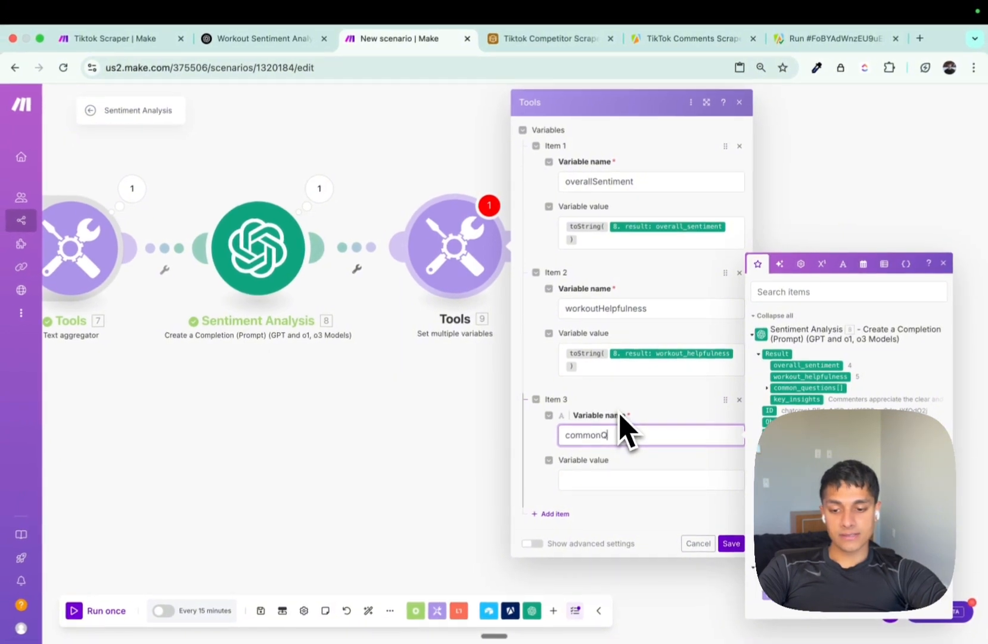
text(uestions)
click(618, 480)
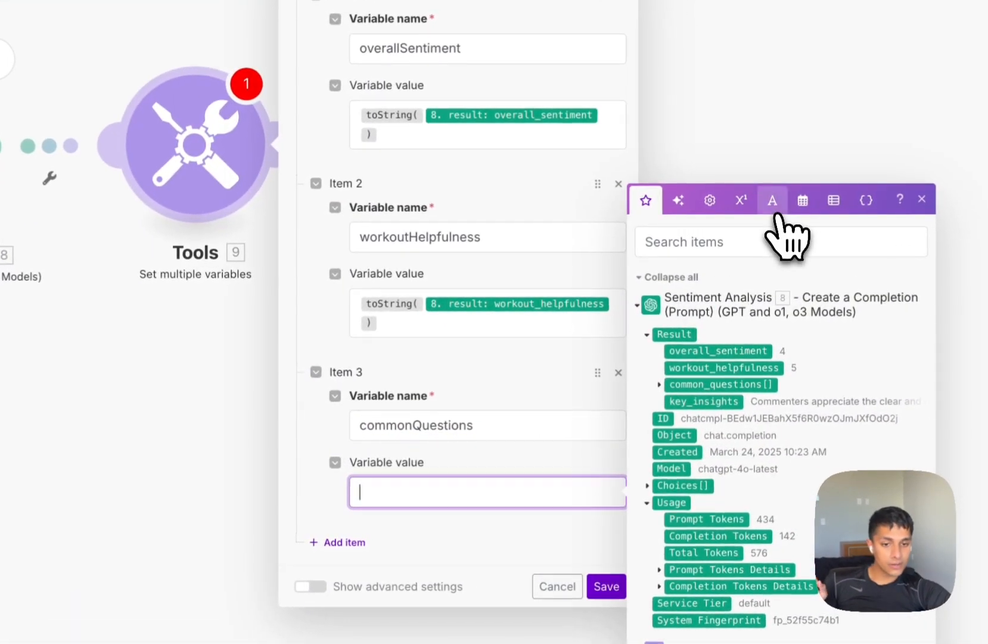
click(776, 212)
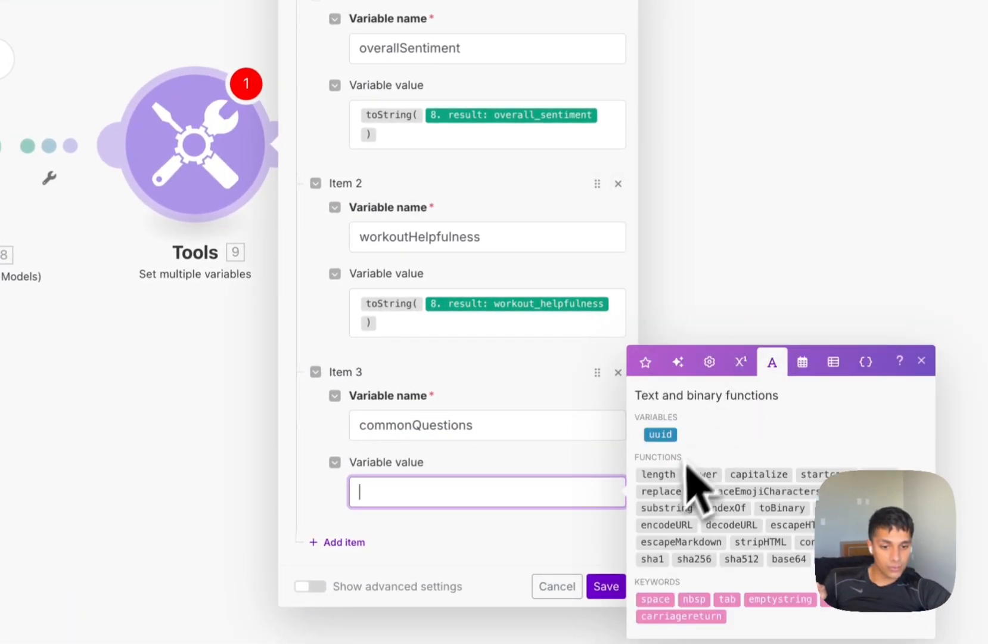
click(866, 361)
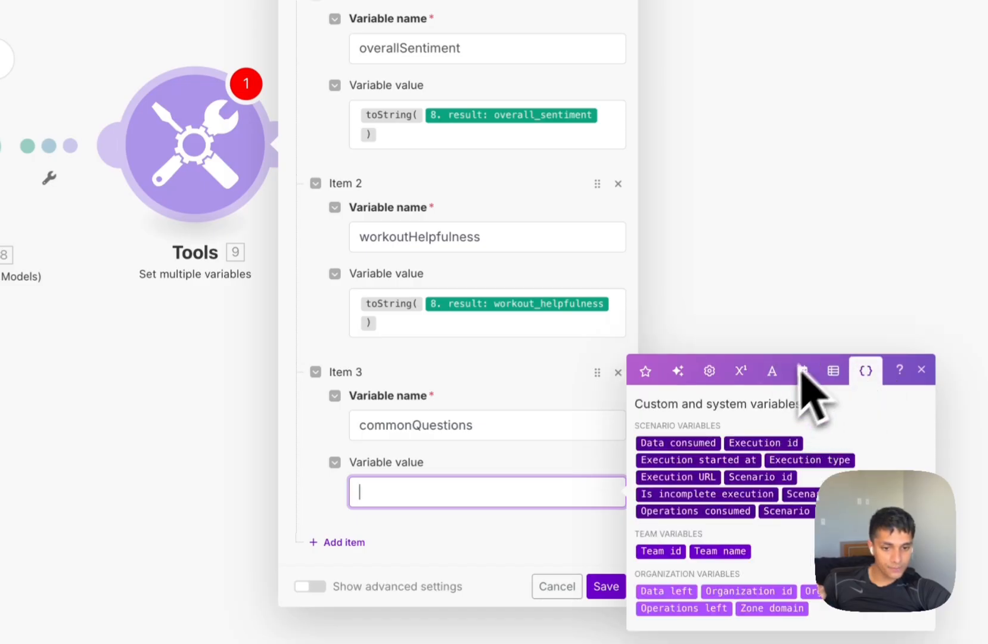
click(833, 370)
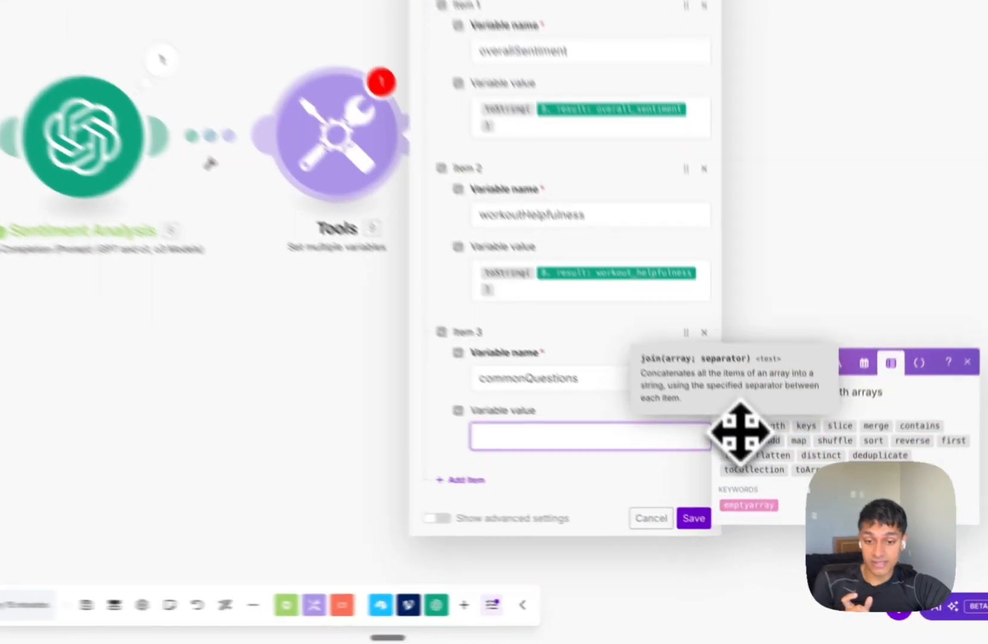
click(748, 478)
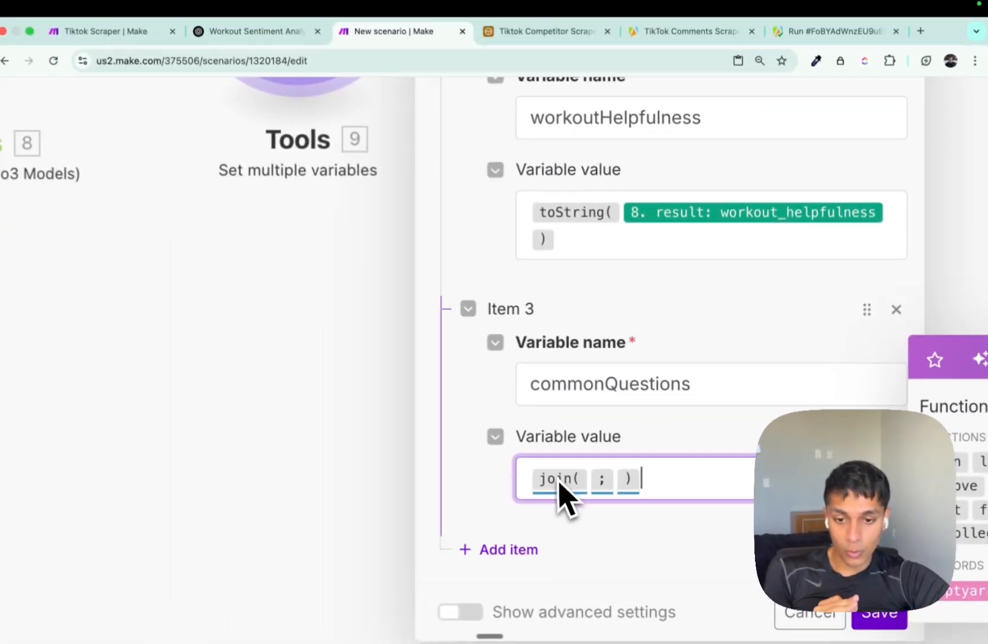
mouse_move(442, 407)
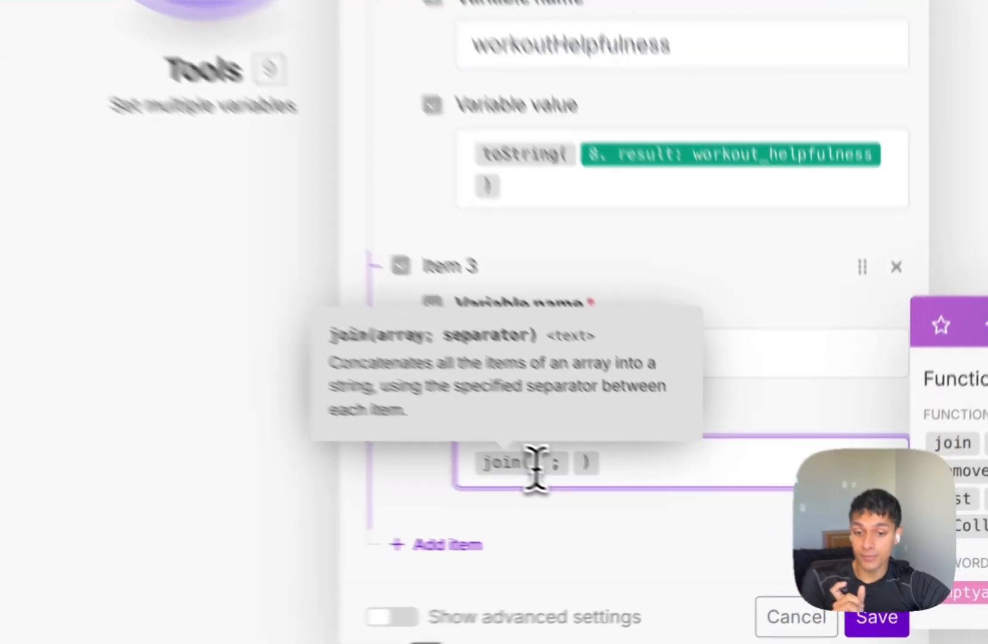
click(592, 481)
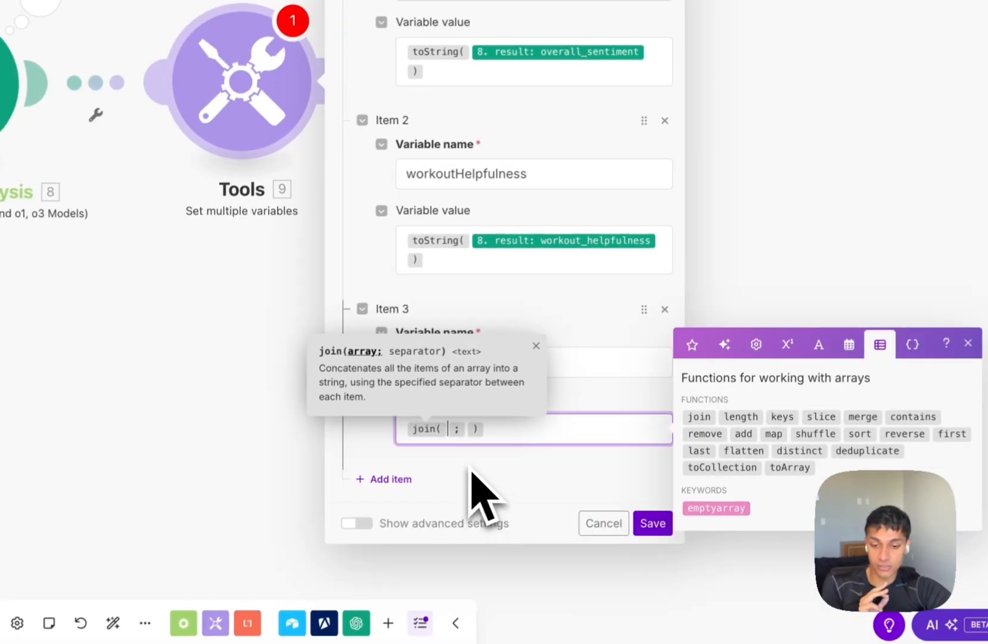
click(593, 430)
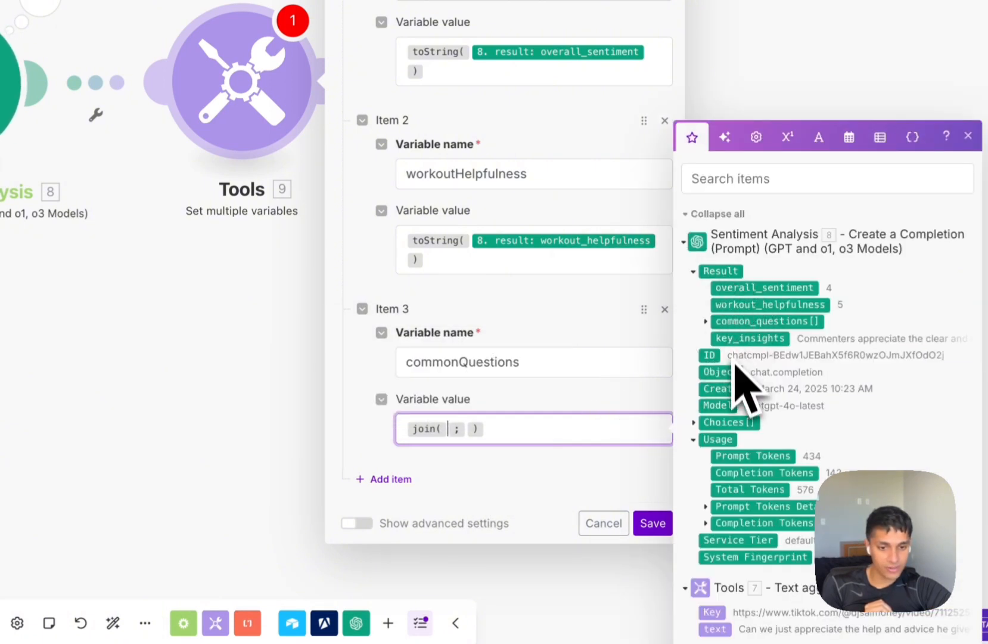
click(745, 322)
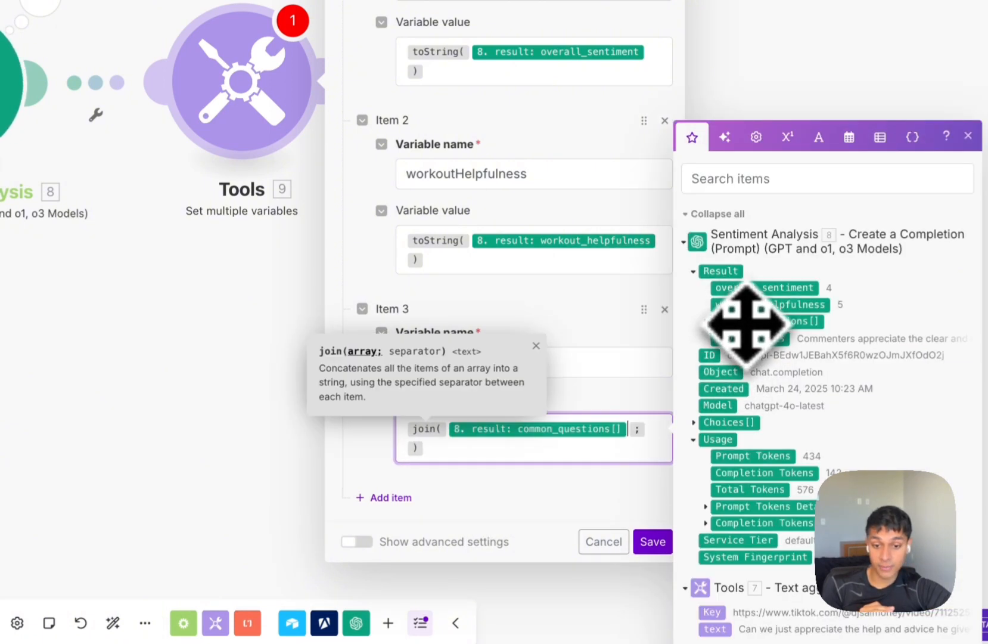
text(,)
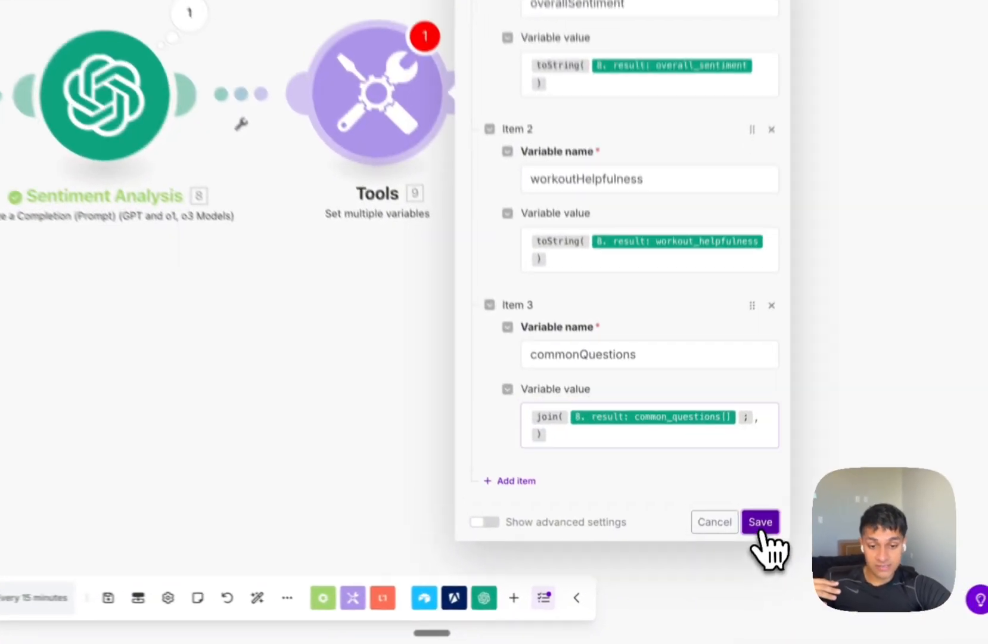
click(731, 556)
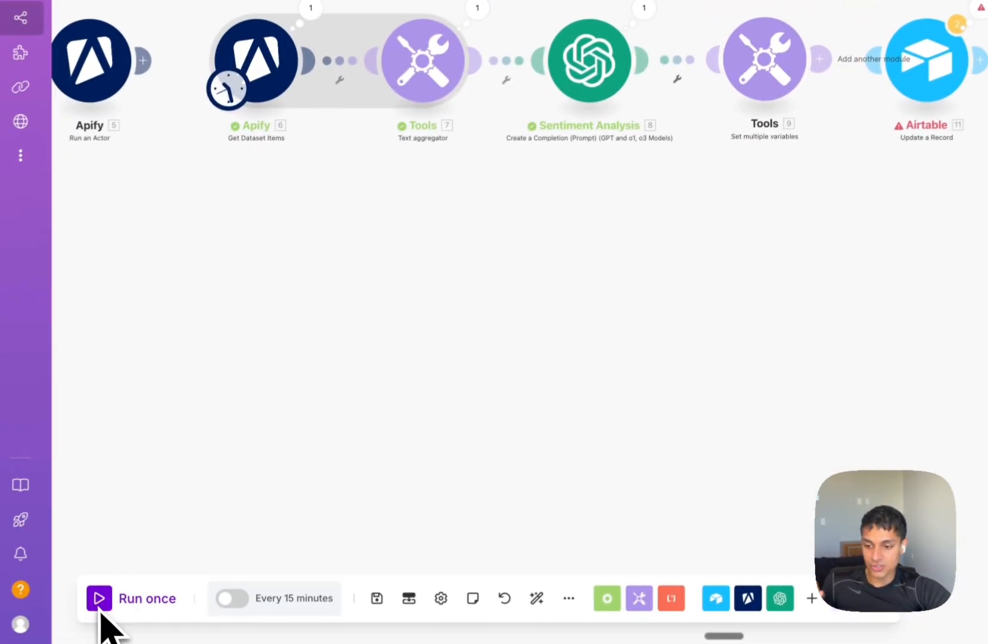
Run once and check Tools output: overallSentiment 4, workoutHelpfulness 5, commonQuestions as joined text.
click(101, 601)
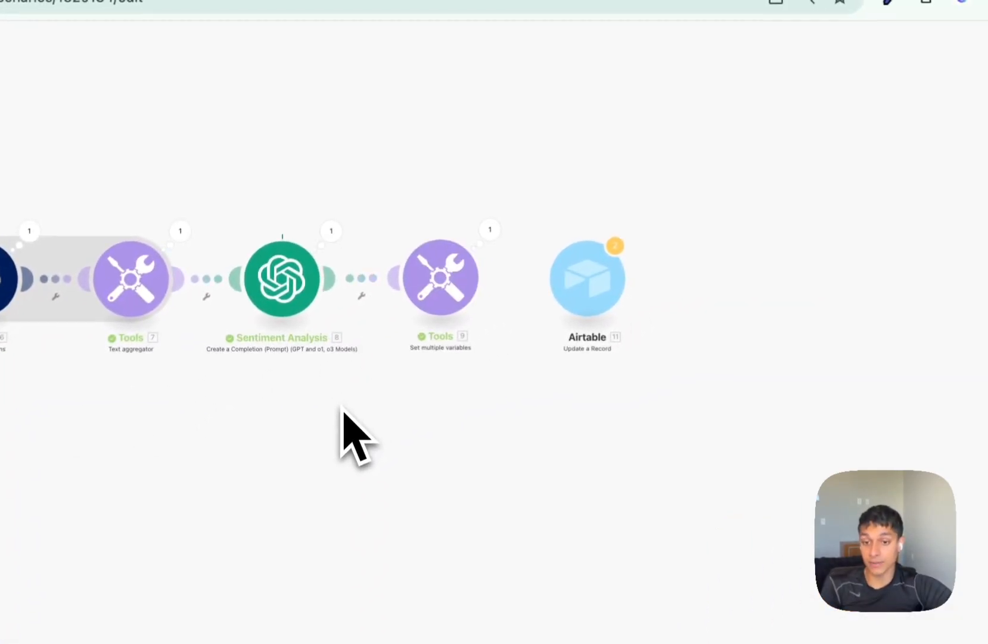
click(490, 228)
click(596, 226)
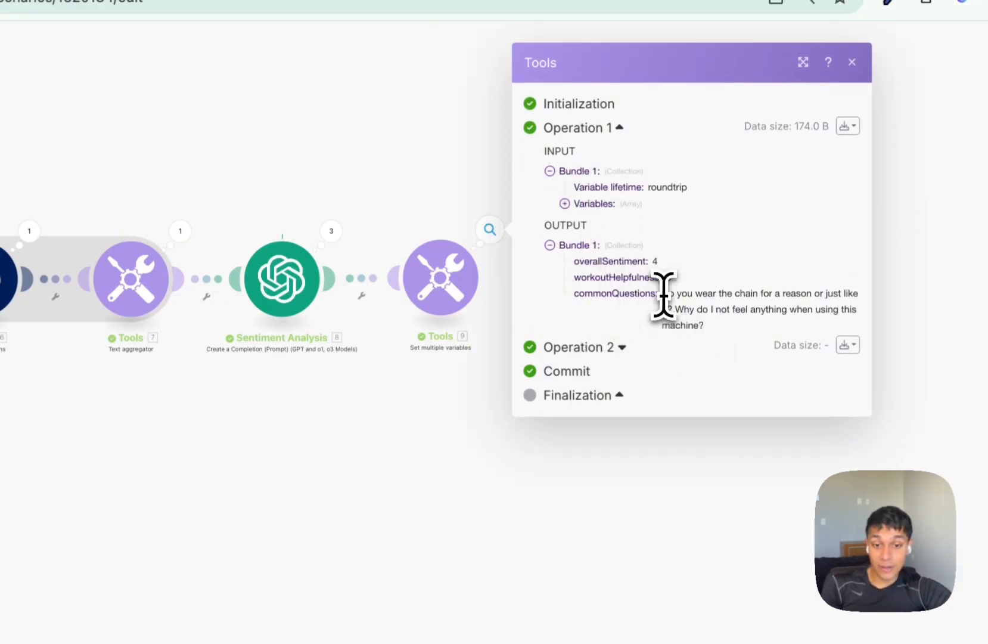
drag(662, 293, 742, 319)
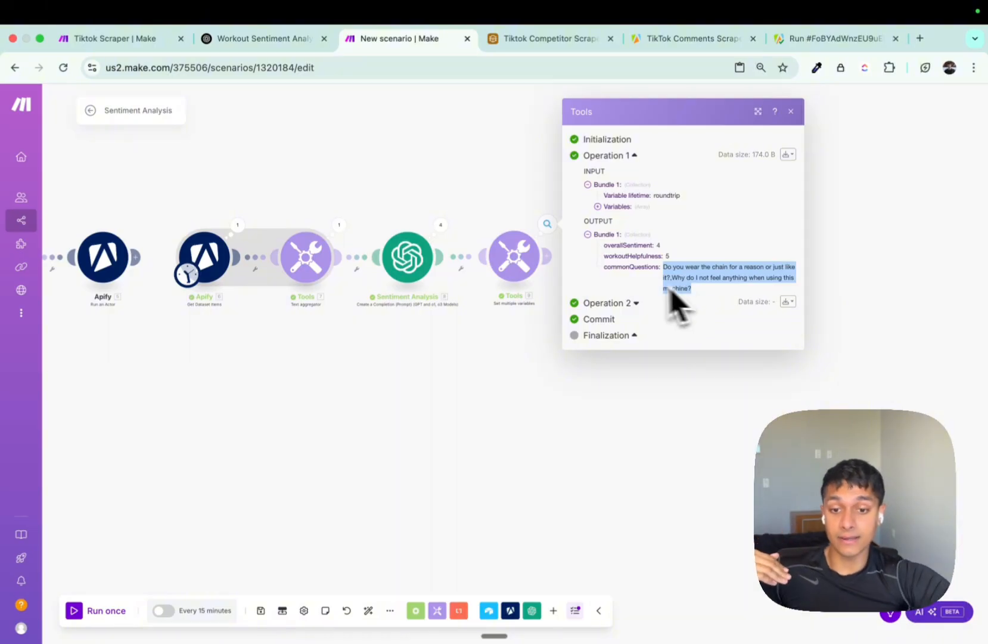
click(545, 257)
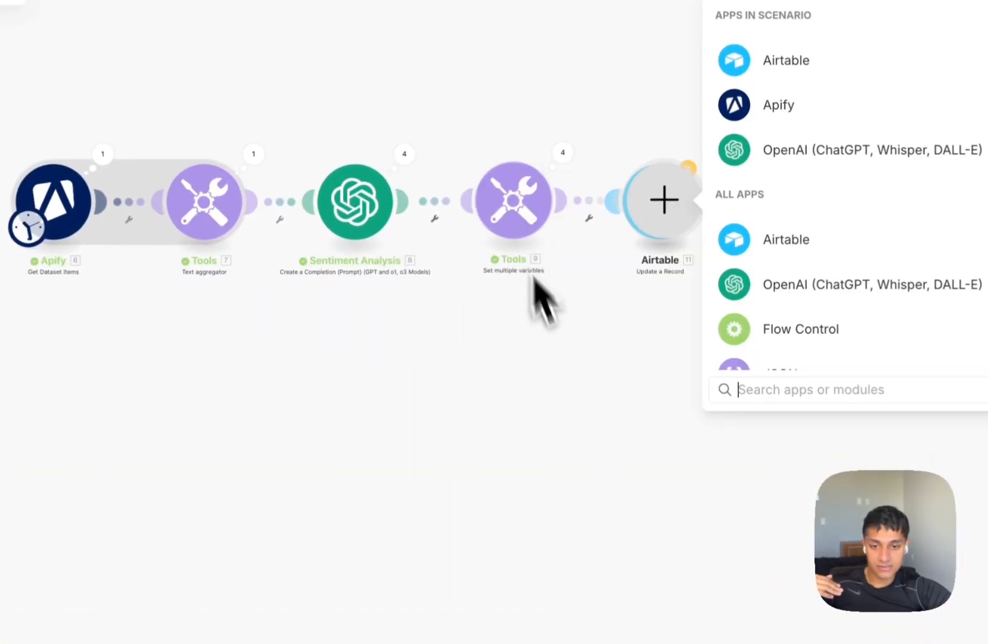
Use the newline keyword as the commonQuestions join separator.
click(531, 317)
click(516, 206)
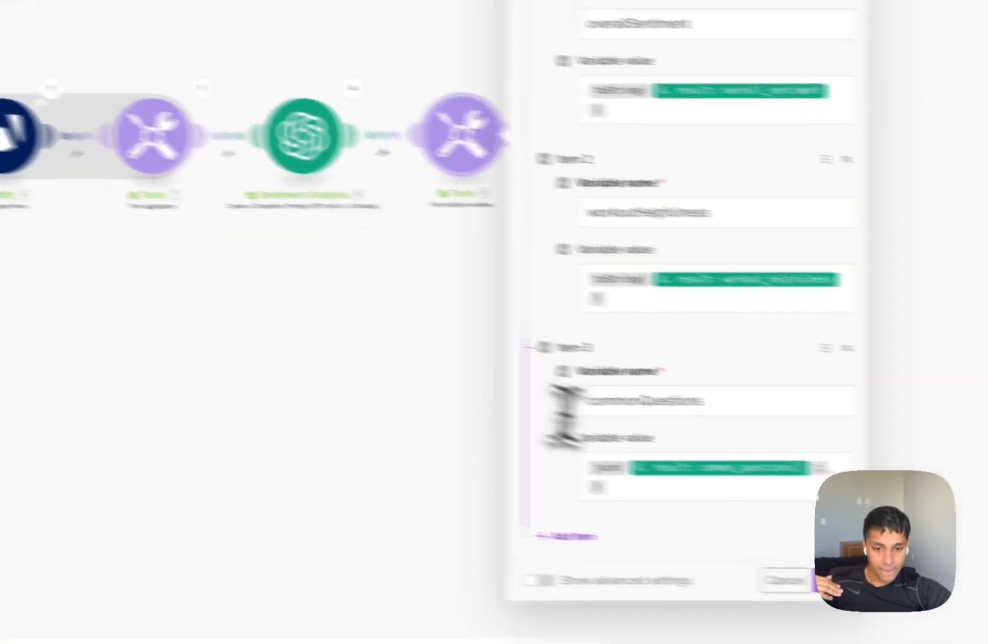
click(633, 451)
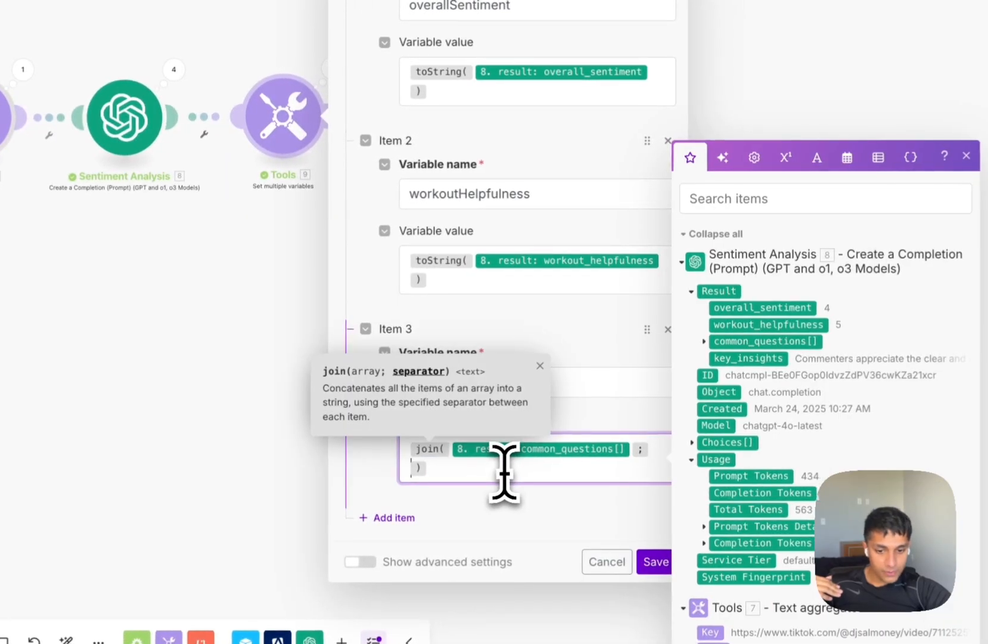
click(817, 158)
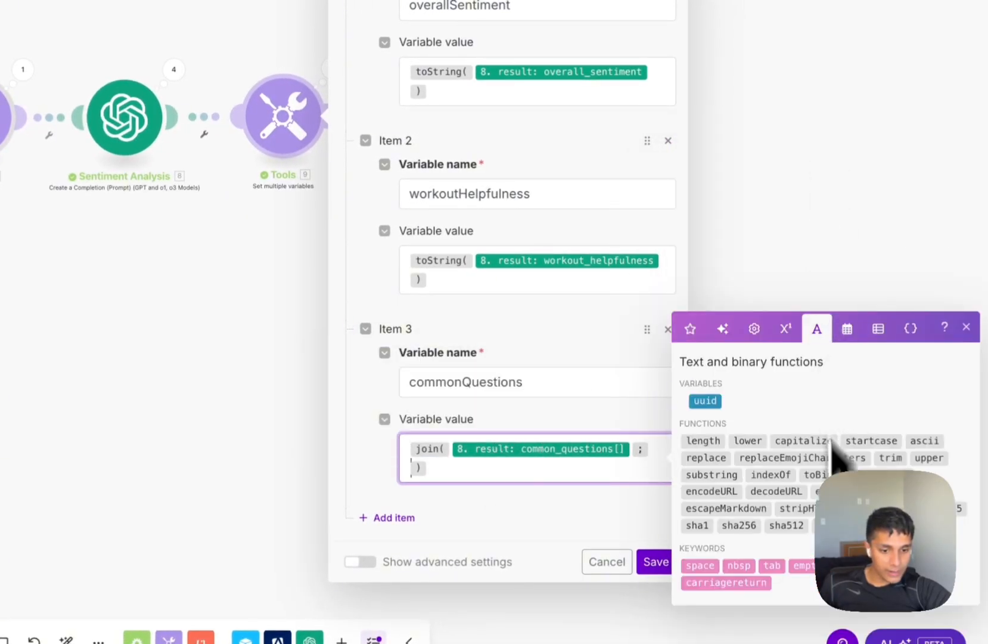
click(874, 565)
Add a fourth variable, keyInsights, mapped from key_insights, and save the Tools module.
click(411, 518)
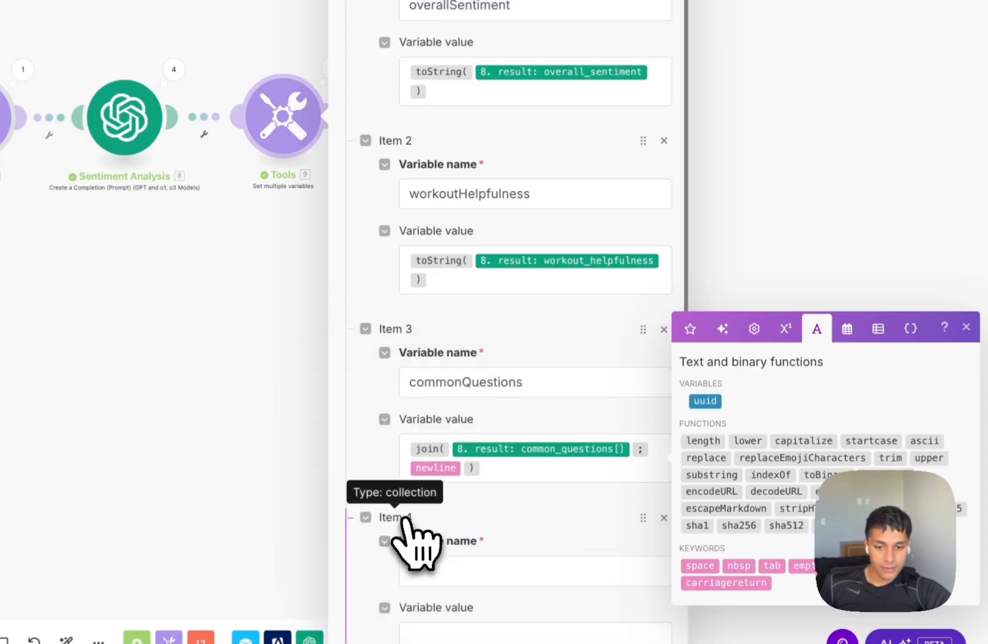
click(691, 261)
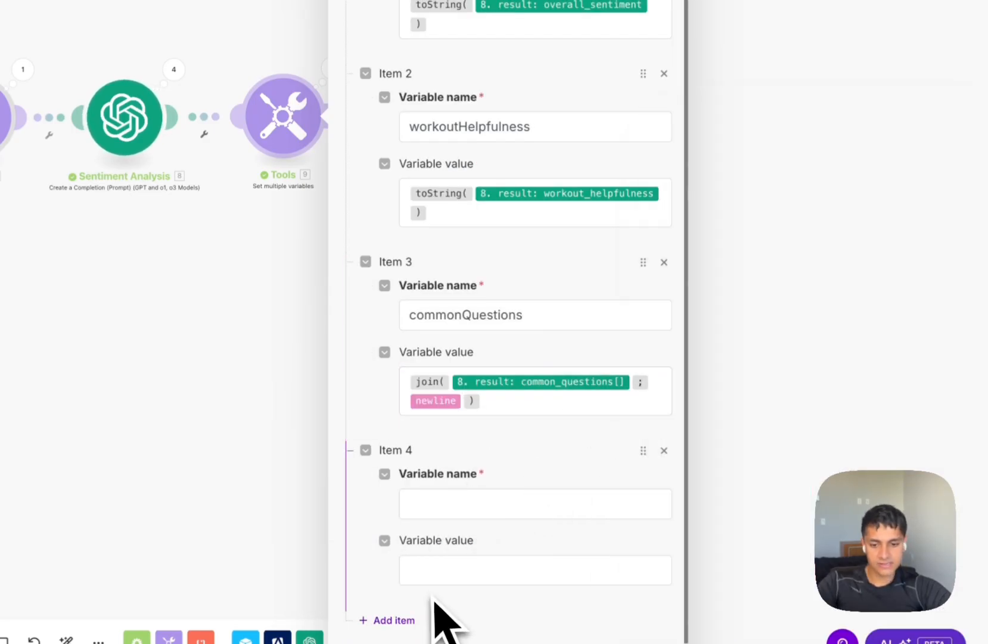
click(435, 571)
click(750, 357)
click(485, 503)
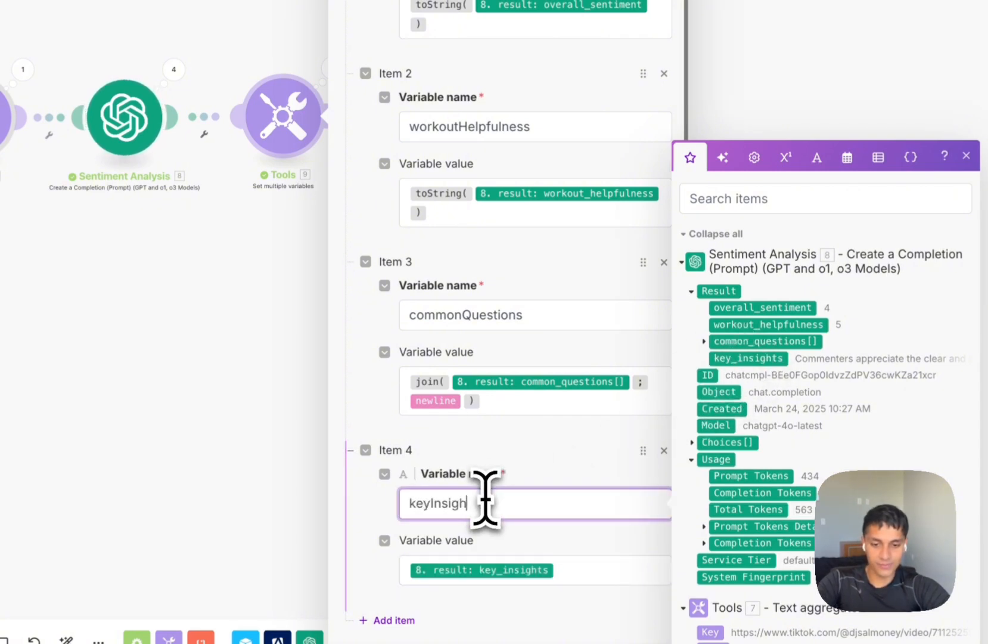
click(669, 629)
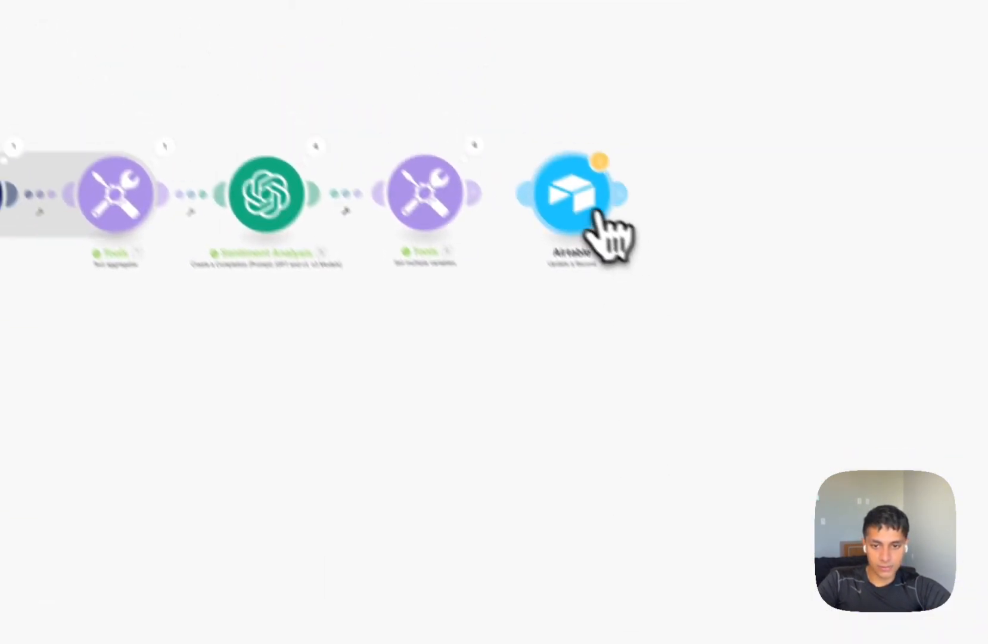
Remap Airtable fields to overallSentiment, workoutHelpfulness, commonQuestions and keyInsights from Tools.
click(587, 253)
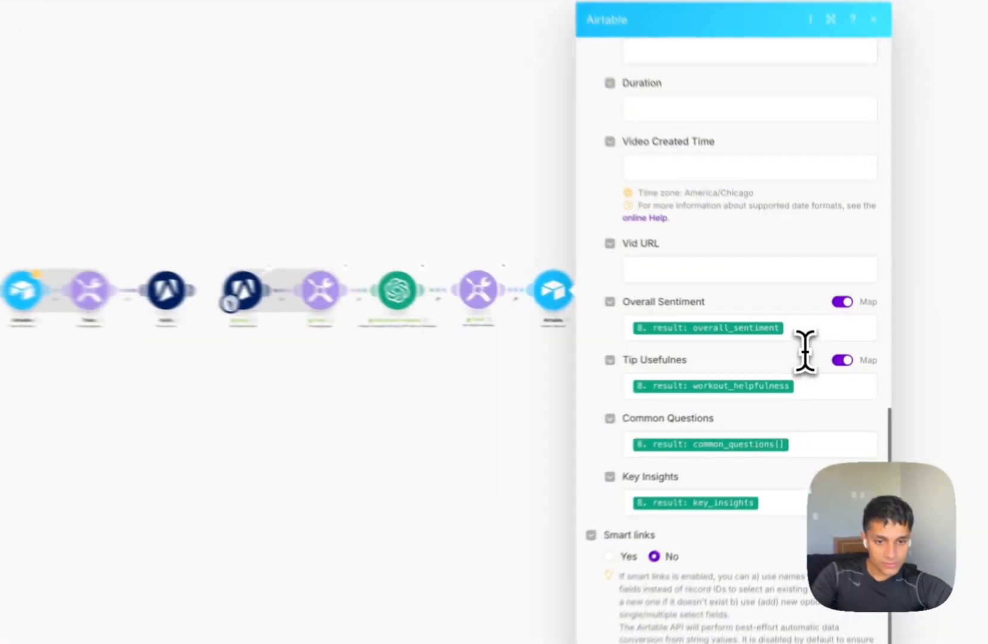
click(805, 329)
key(BackSpace)
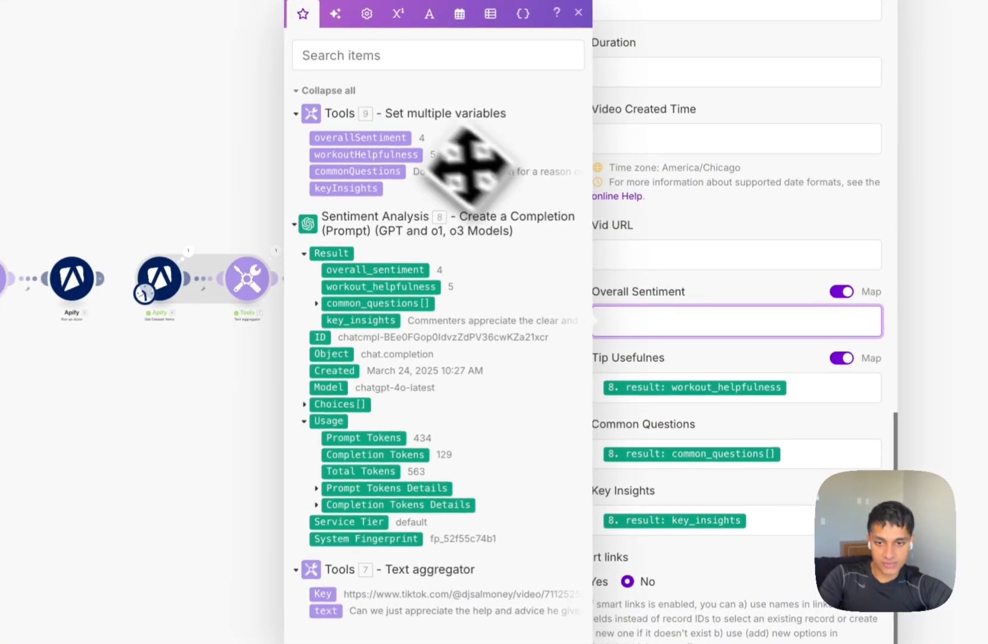
click(393, 142)
click(798, 386)
key(BackSpace)
click(366, 221)
click(799, 453)
key(BackSpace)
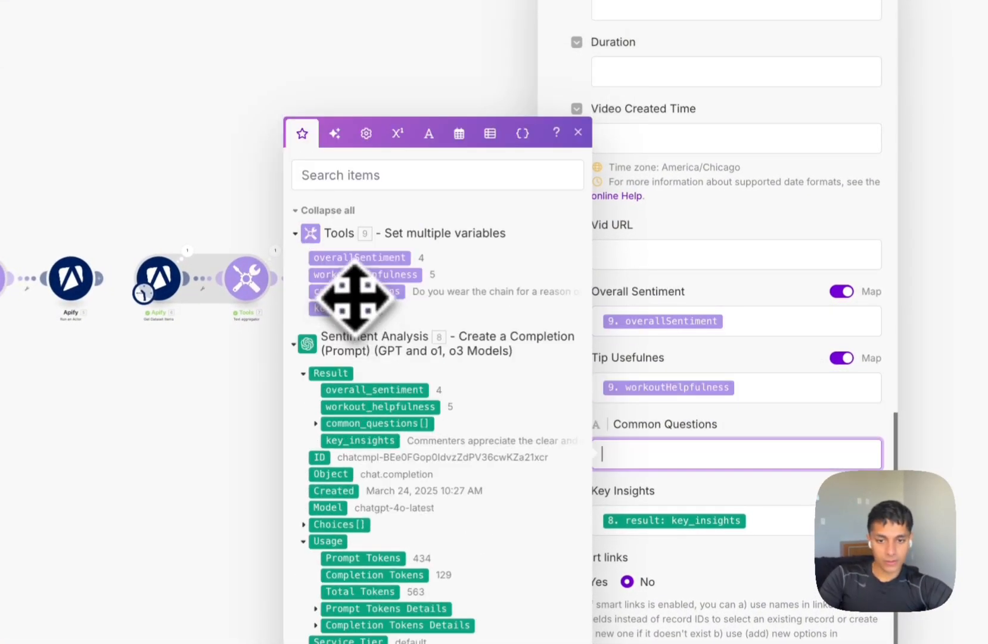
click(357, 292)
click(793, 512)
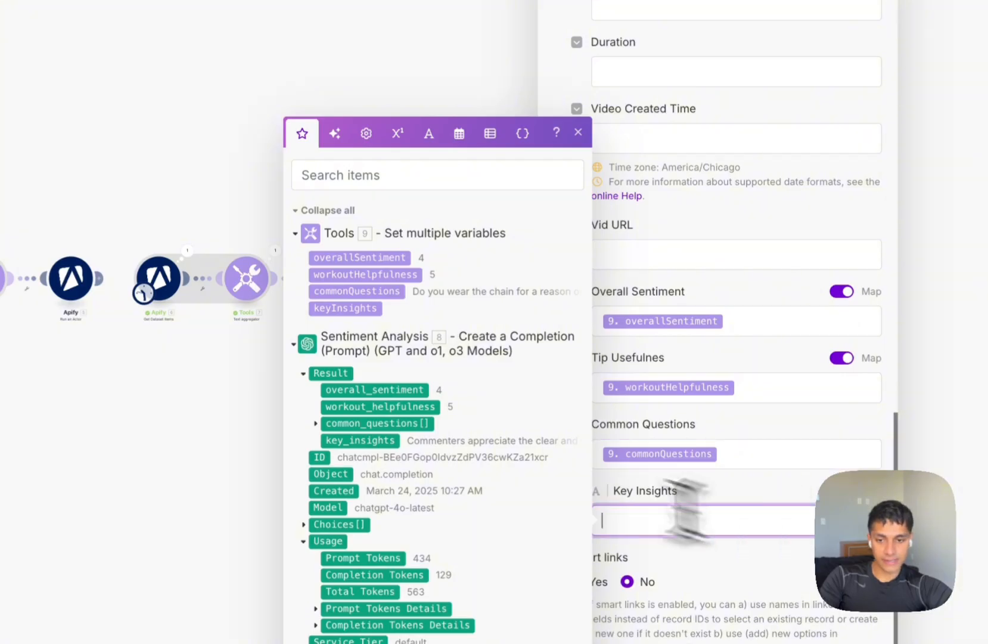
click(349, 308)
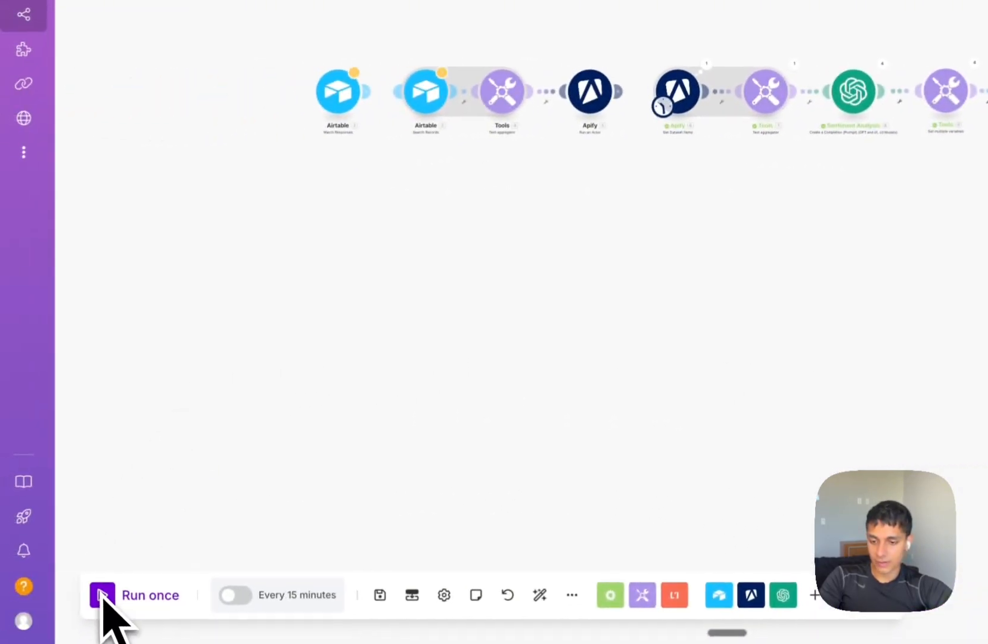
Limit Apify Get Dataset Items to 1 item, save, and test-run the scenario.
click(690, 98)
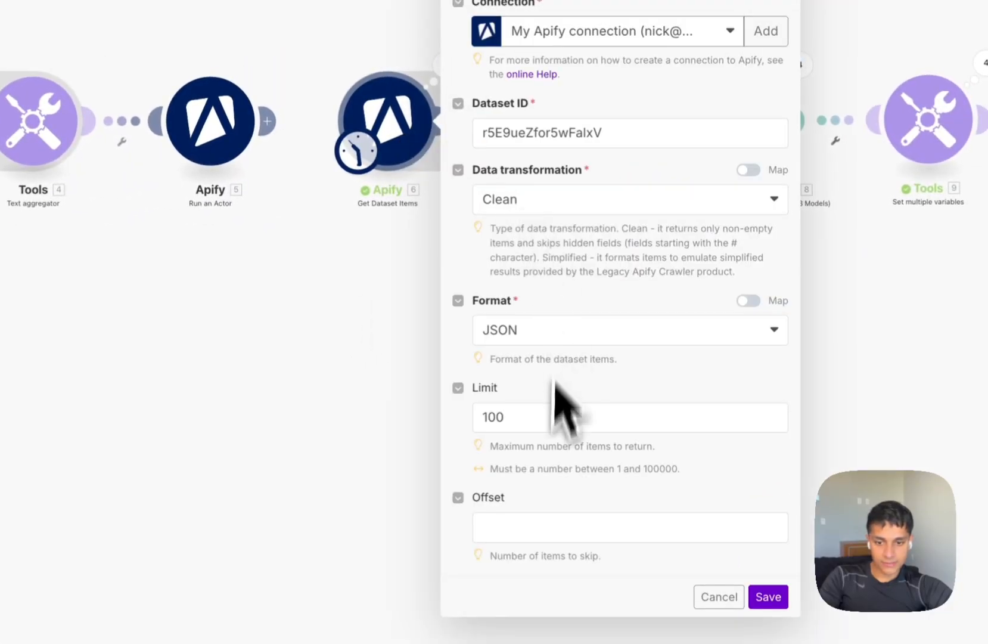
click(544, 418)
key(BackSpace)
key(BackSpace)
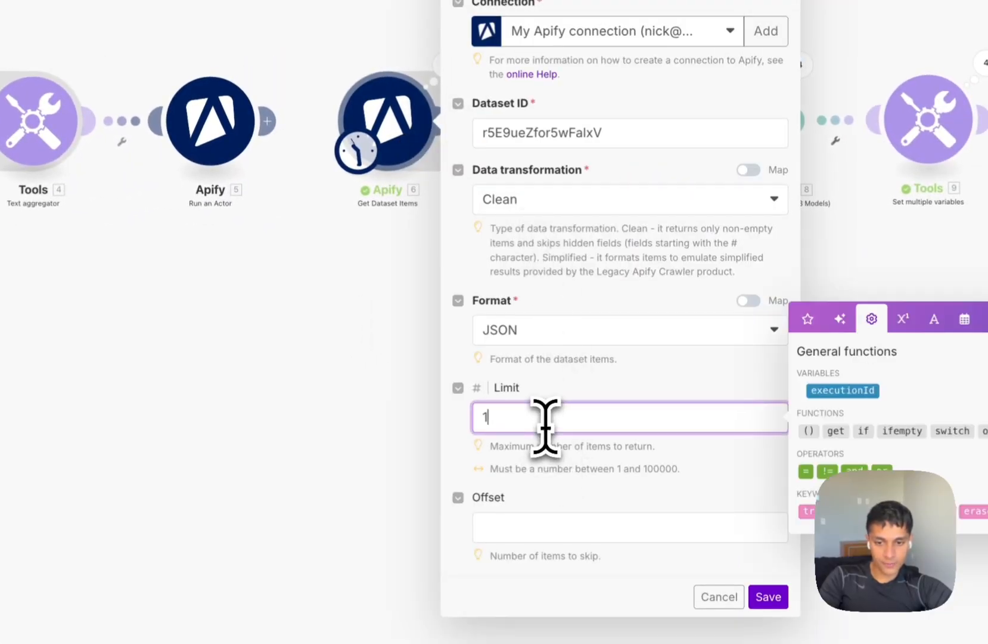
click(769, 596)
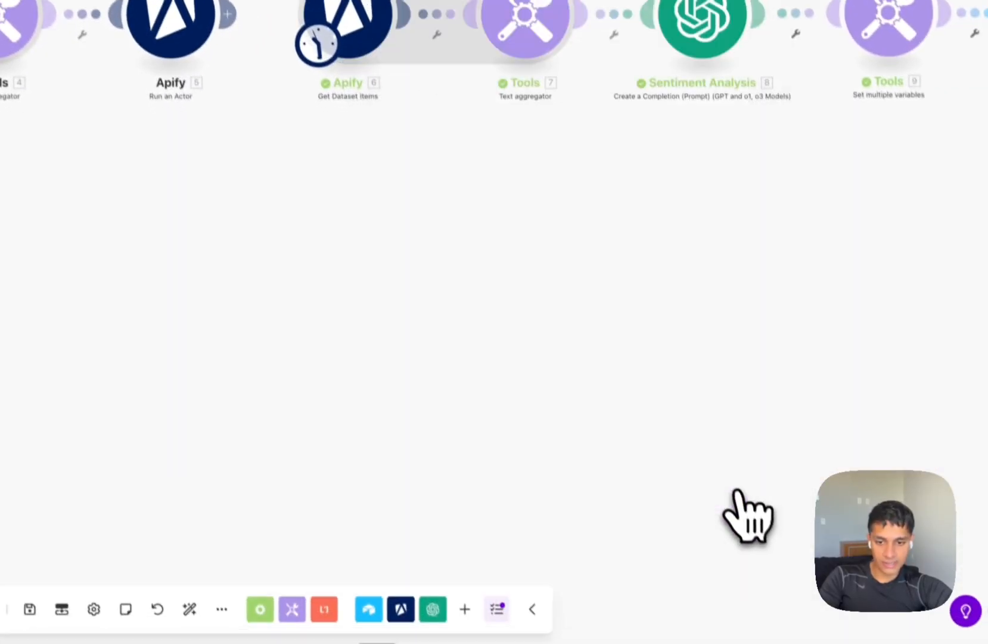
click(104, 596)
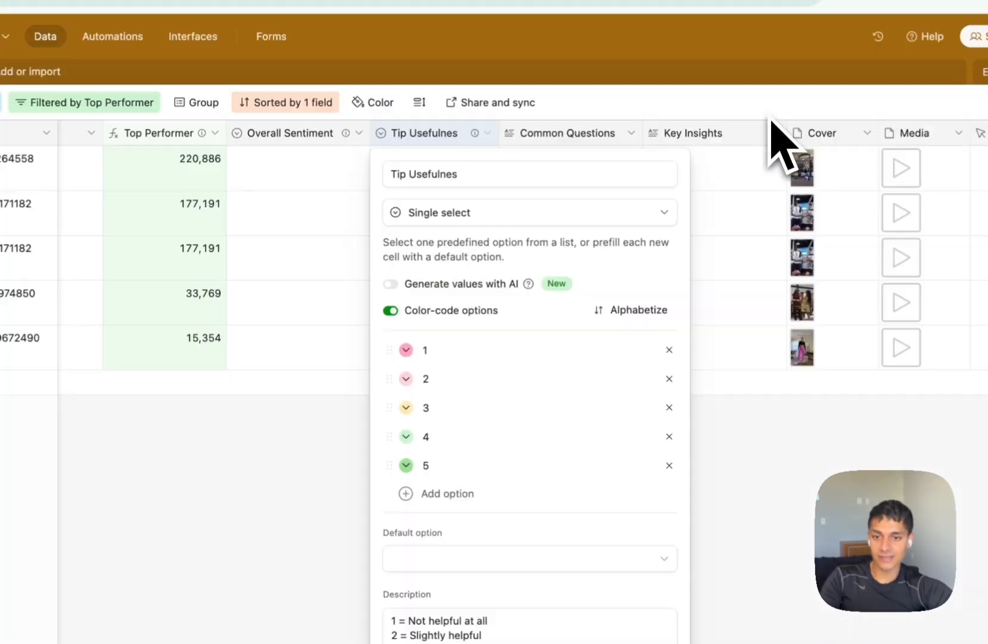
Look up the updated record's ID in the Airtable module's run results.
click(799, 500)
scroll(808, 510, left, 3)
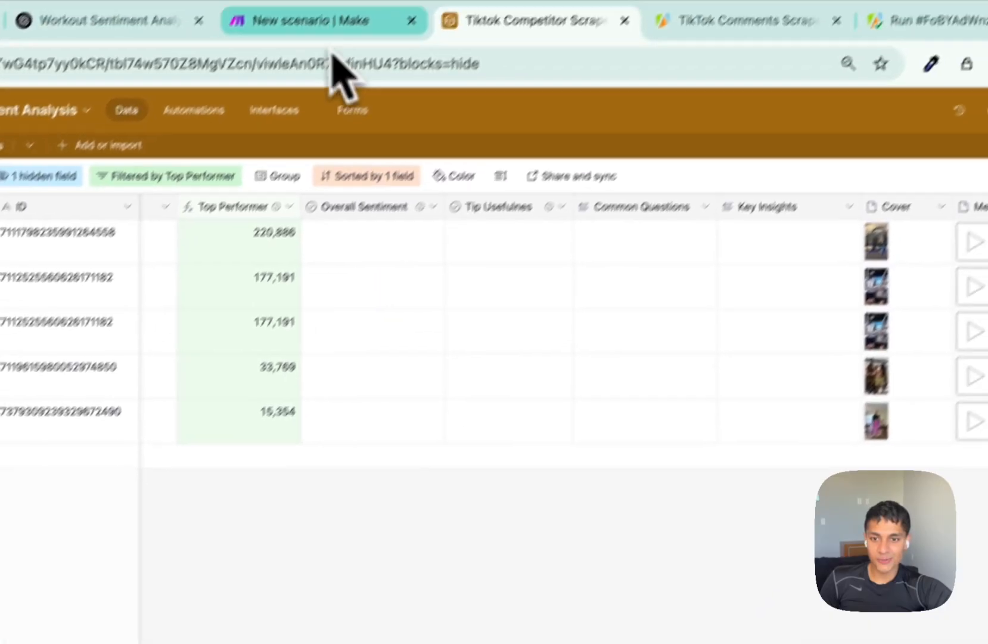
click(336, 67)
click(719, 182)
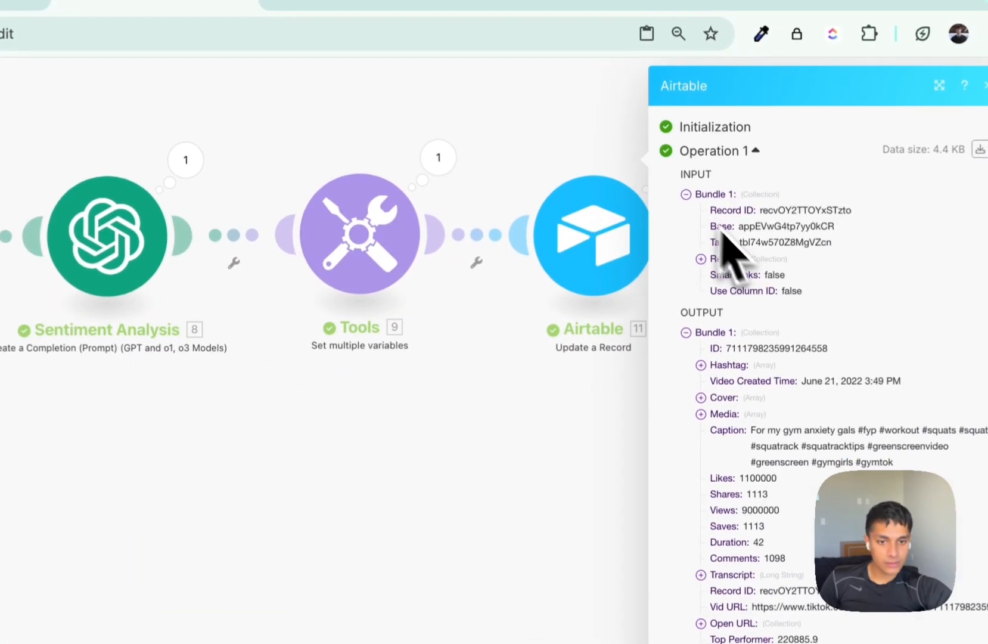
double_click(796, 206)
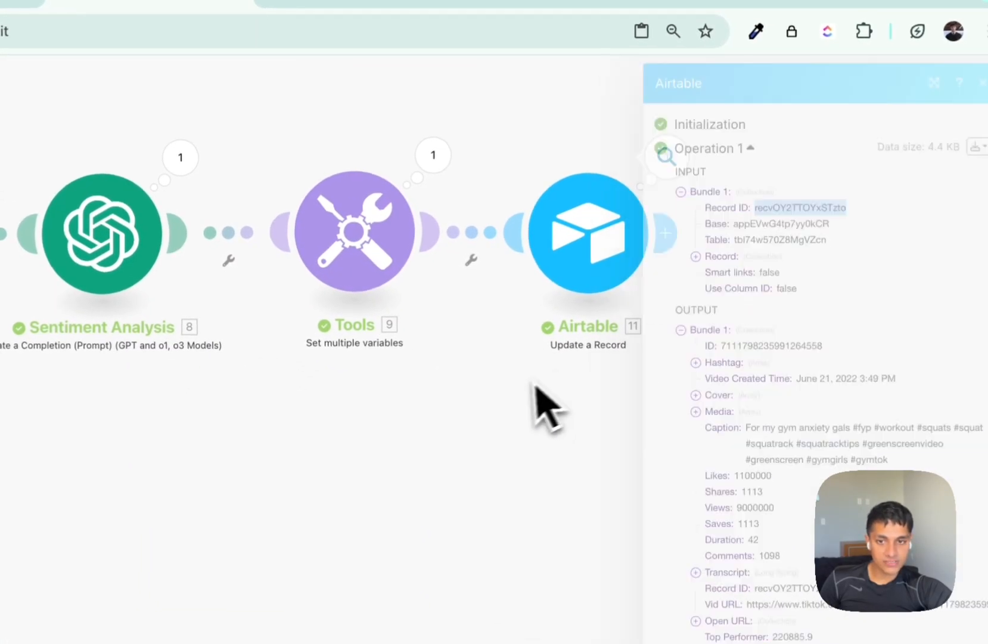
Reload Airtable to confirm row 1 shows sentiment 5, usefulness 5 and key insights, then check Tools output.
key(ctrl+Tab)
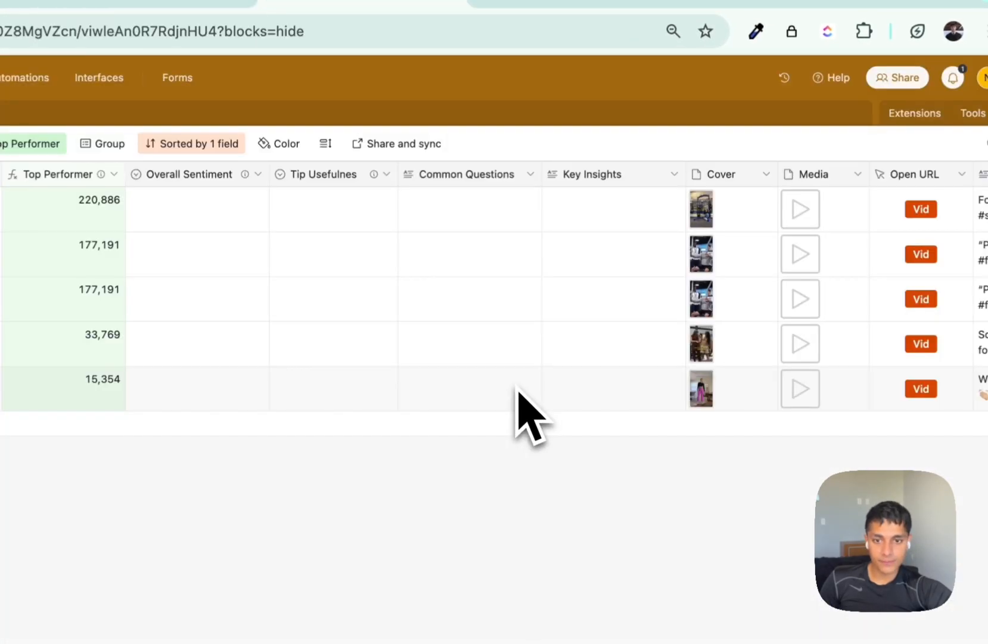
key(super+r)
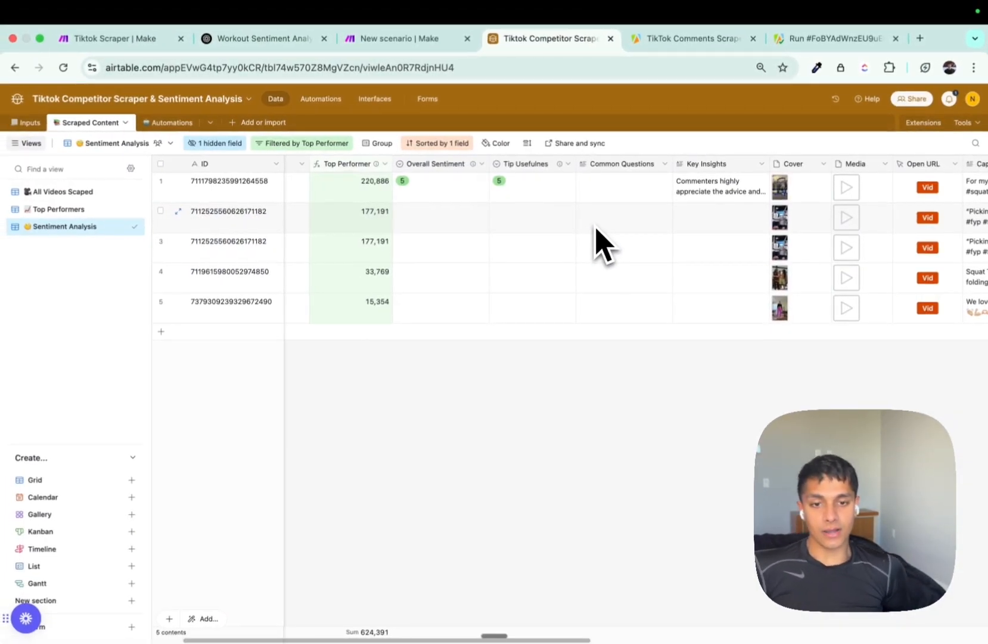
mouse_move(474, 167)
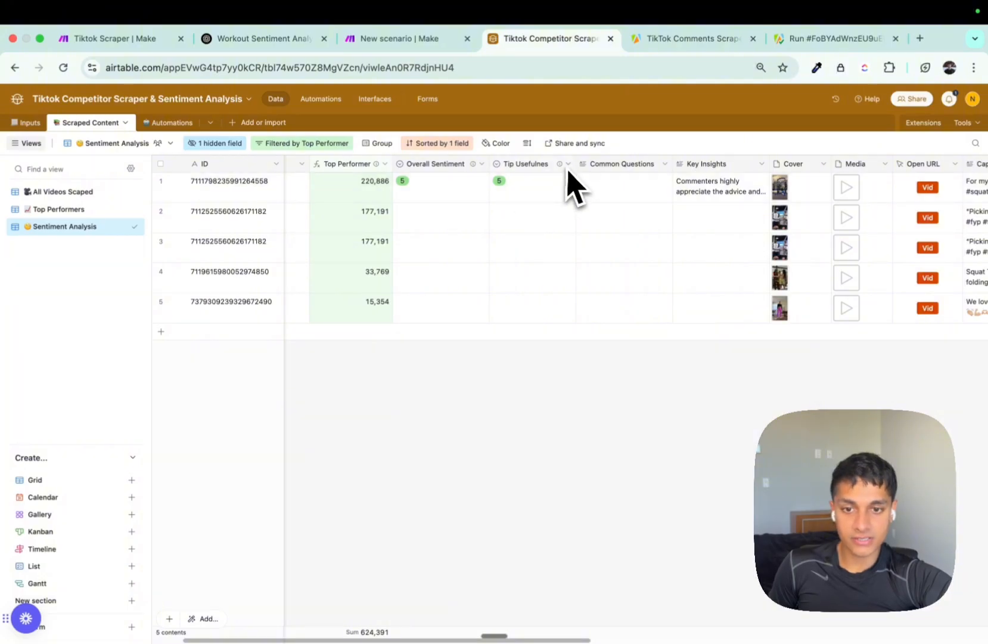
click(709, 190)
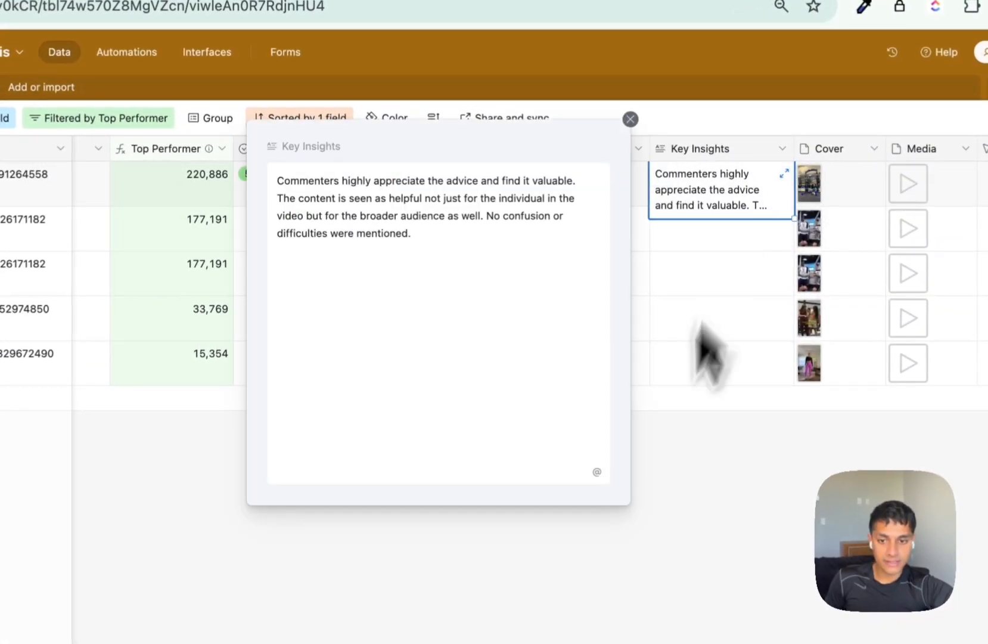
click(696, 334)
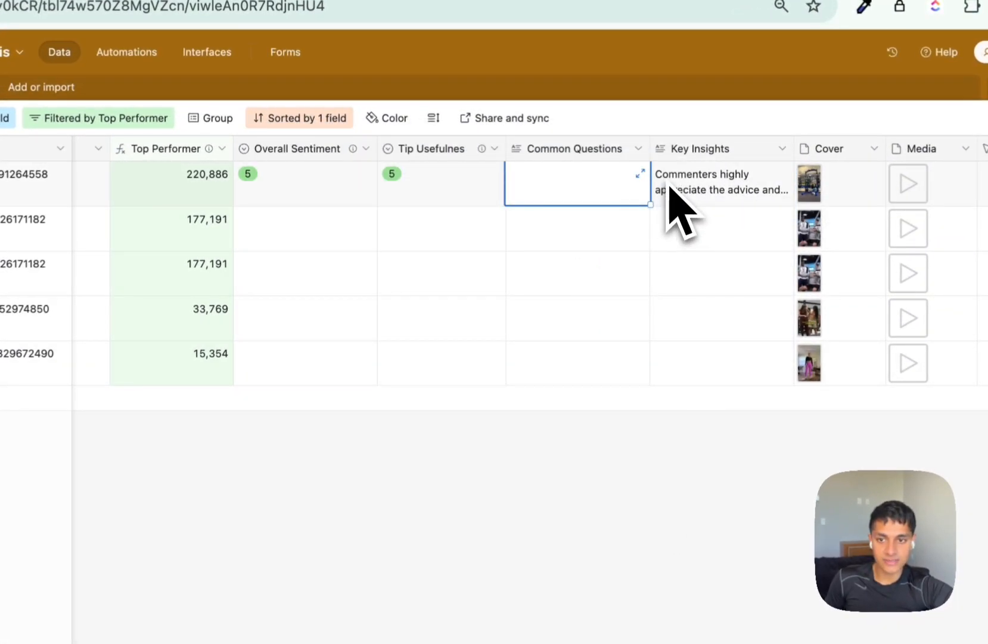
key(ctrl+Tab)
click(538, 128)
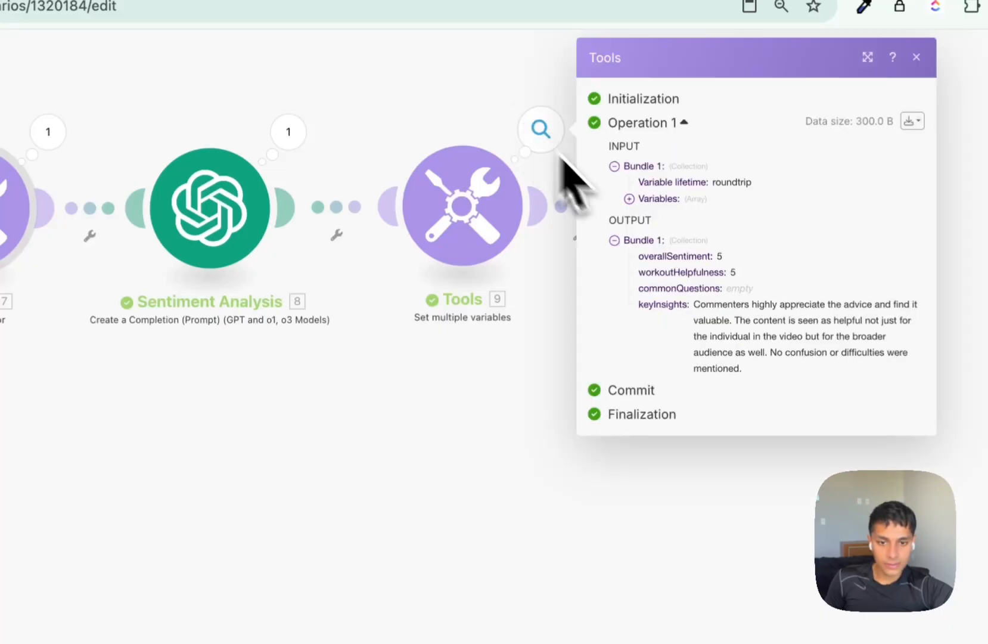
Inspect Sentiment Analysis output, finding common_questions empty while key_insights has text.
click(407, 437)
click(289, 132)
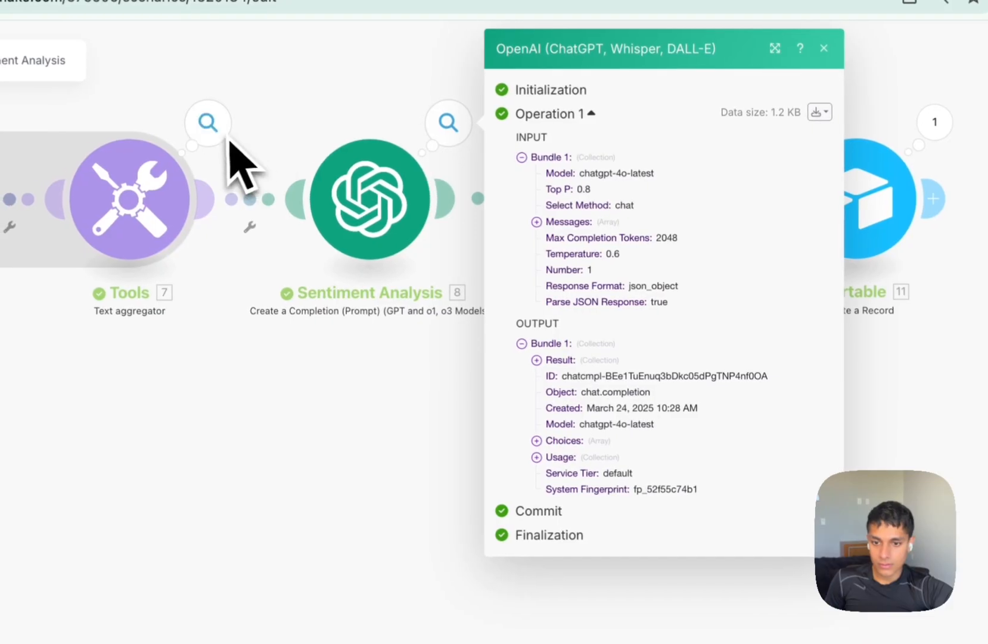
click(560, 360)
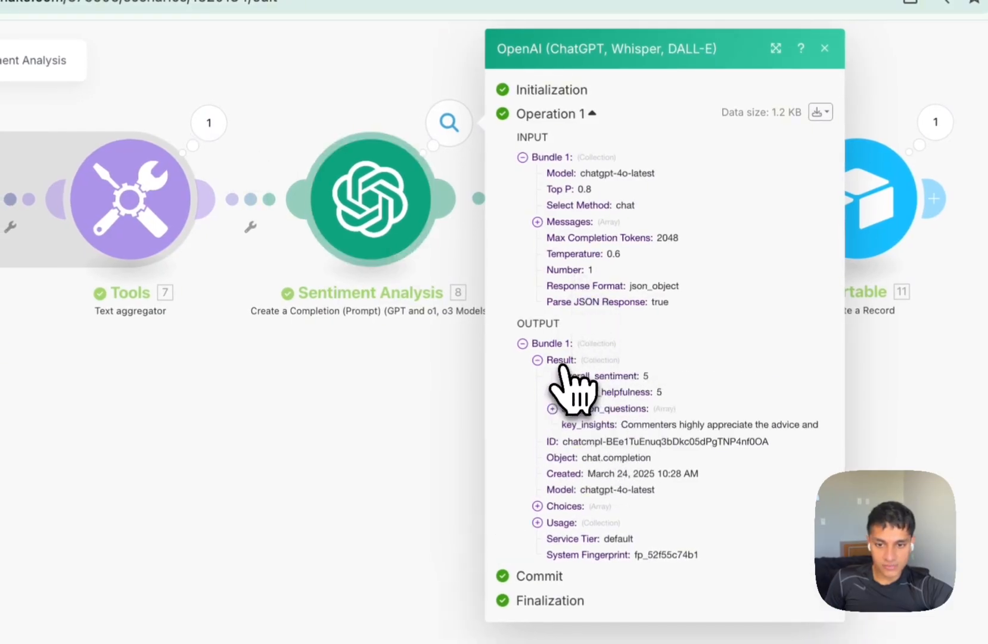
click(608, 411)
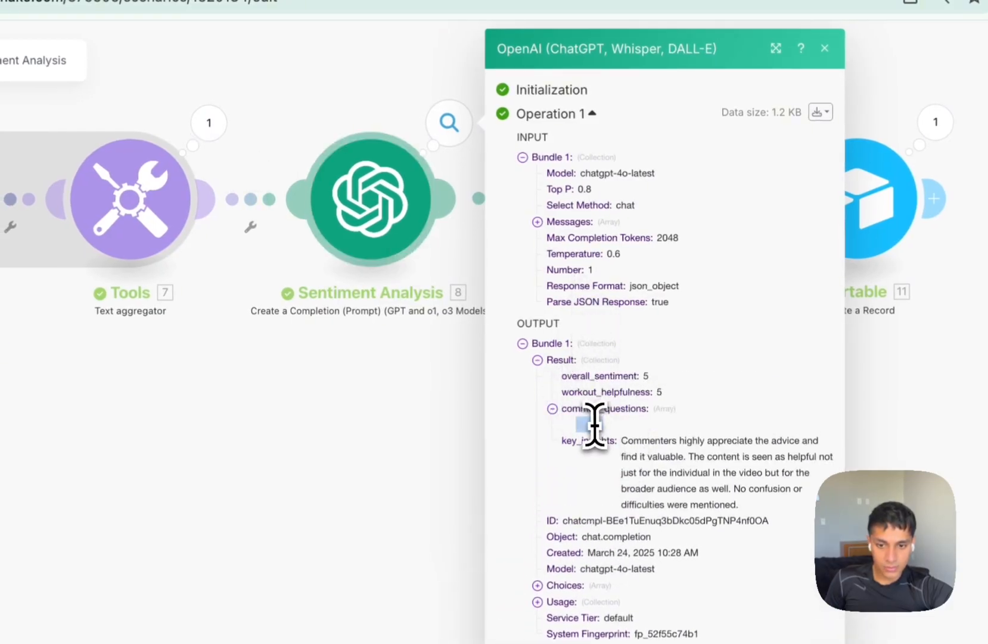
triple_click(658, 473)
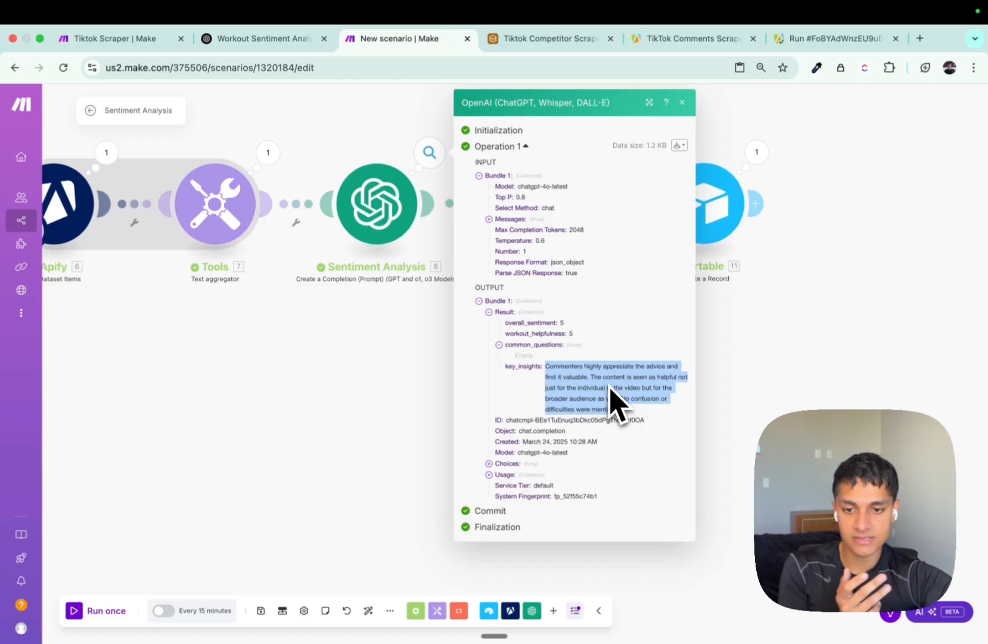
Review the aggregated comment text, then set the Get Dataset Items limit back to 100.
drag(251, 306, 583, 332)
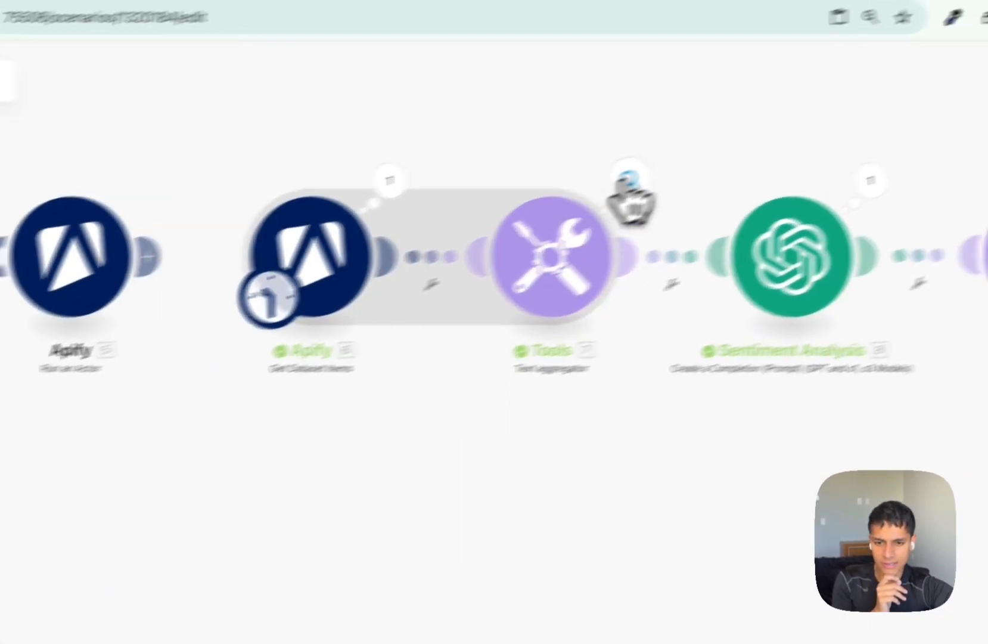
click(723, 156)
double_click(869, 258)
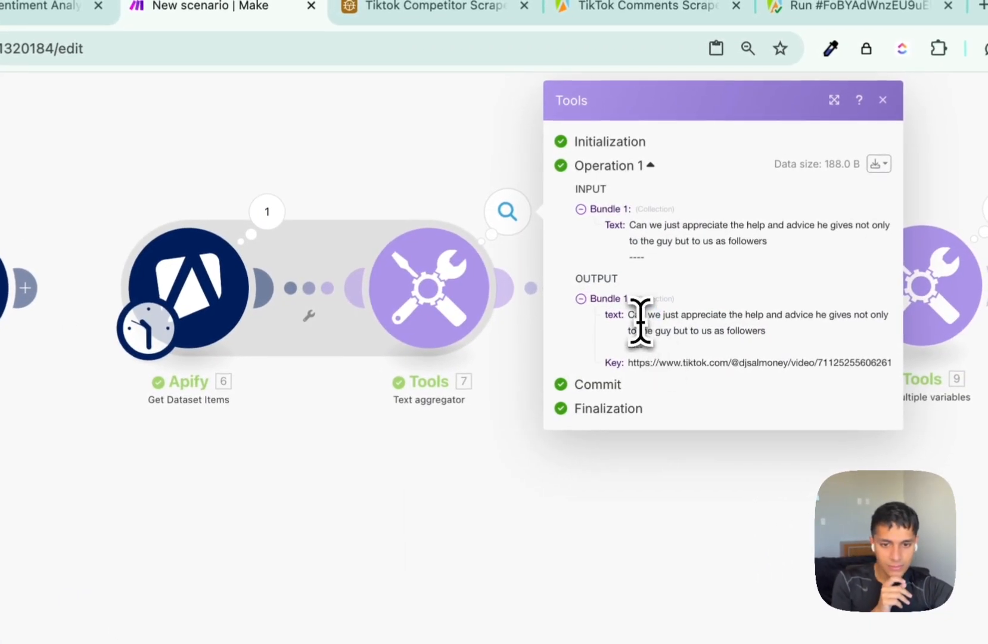
triple_click(633, 320)
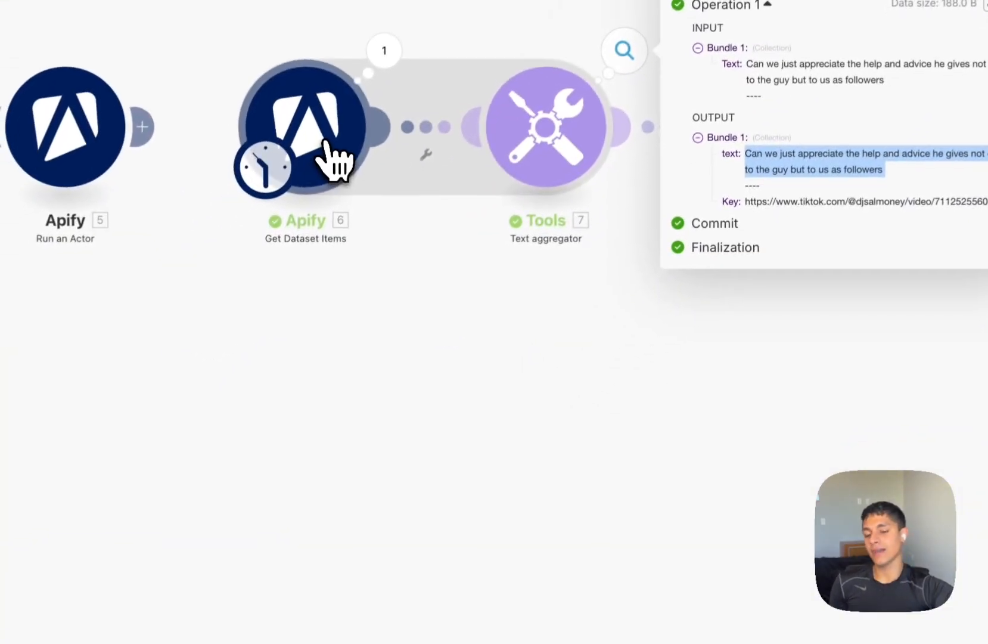
click(216, 294)
click(482, 390)
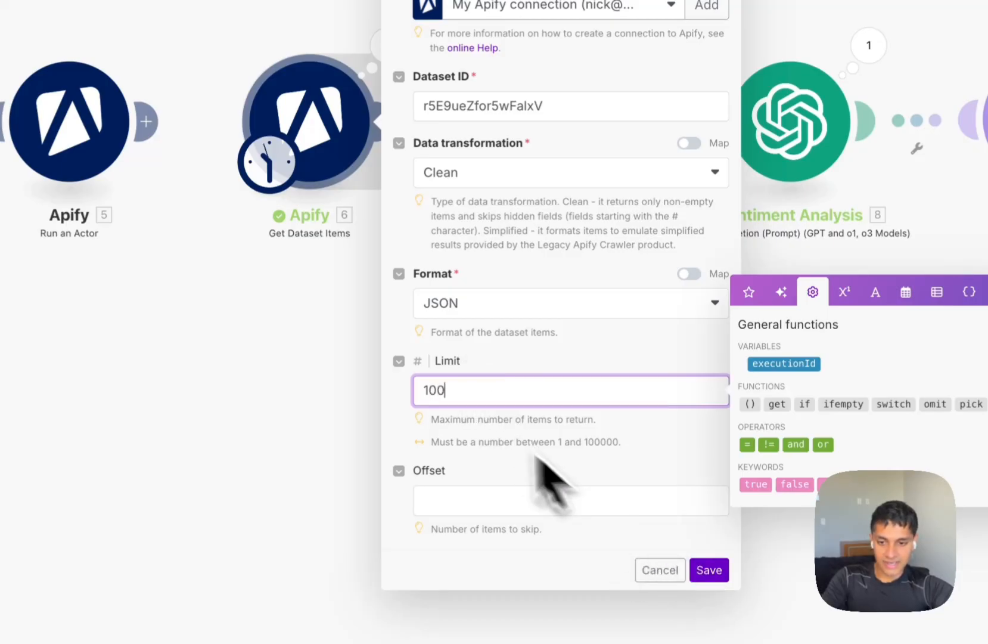
Save the Apify dataset settings and pan the canvas to the Sentiment, Tools and Airtable modules.
click(709, 569)
drag(695, 579, 370, 475)
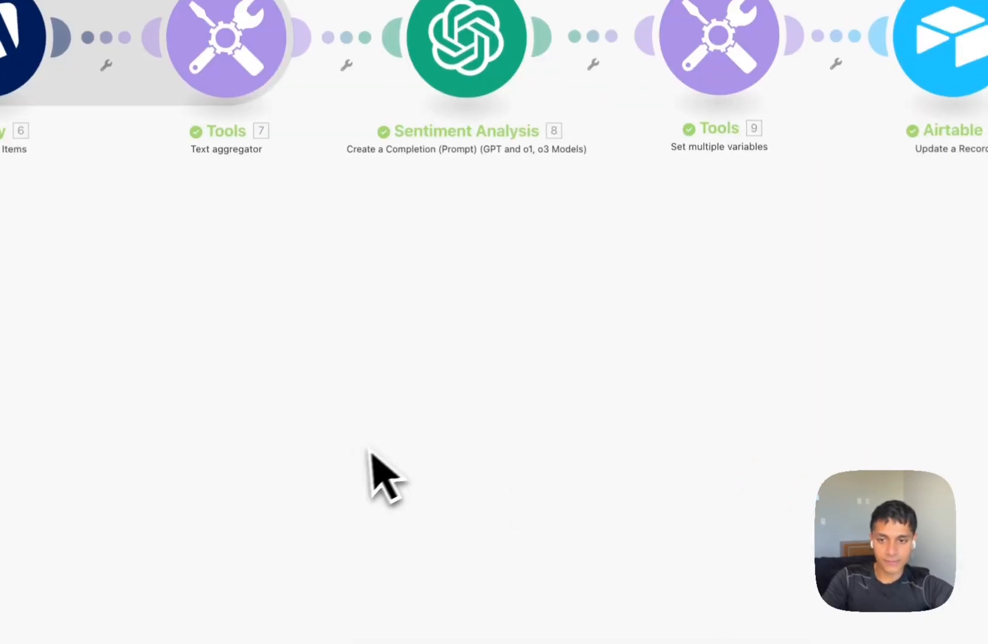
drag(729, 468, 820, 360)
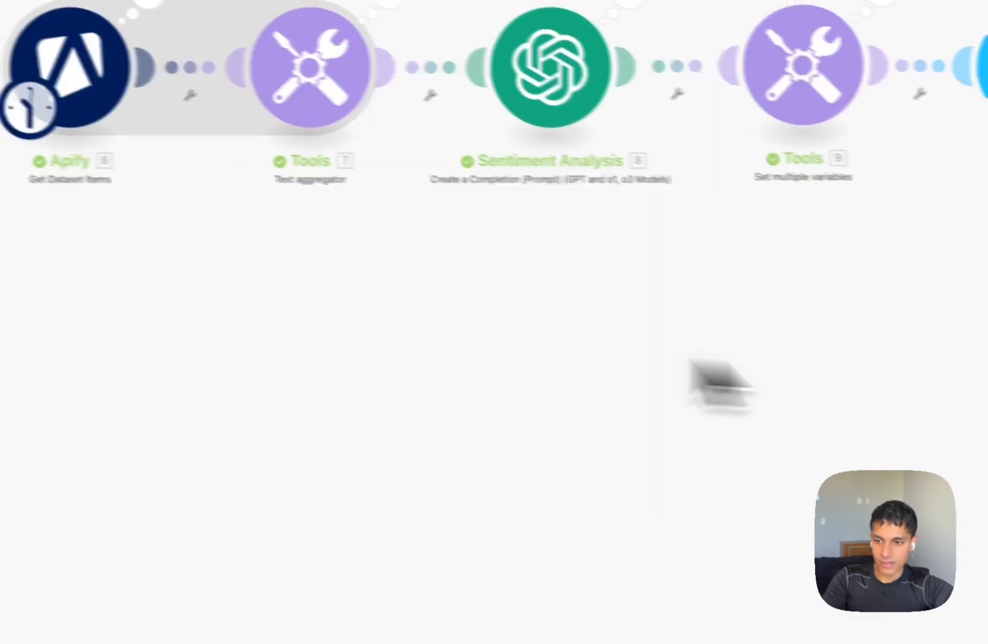
drag(96, 334, 699, 364)
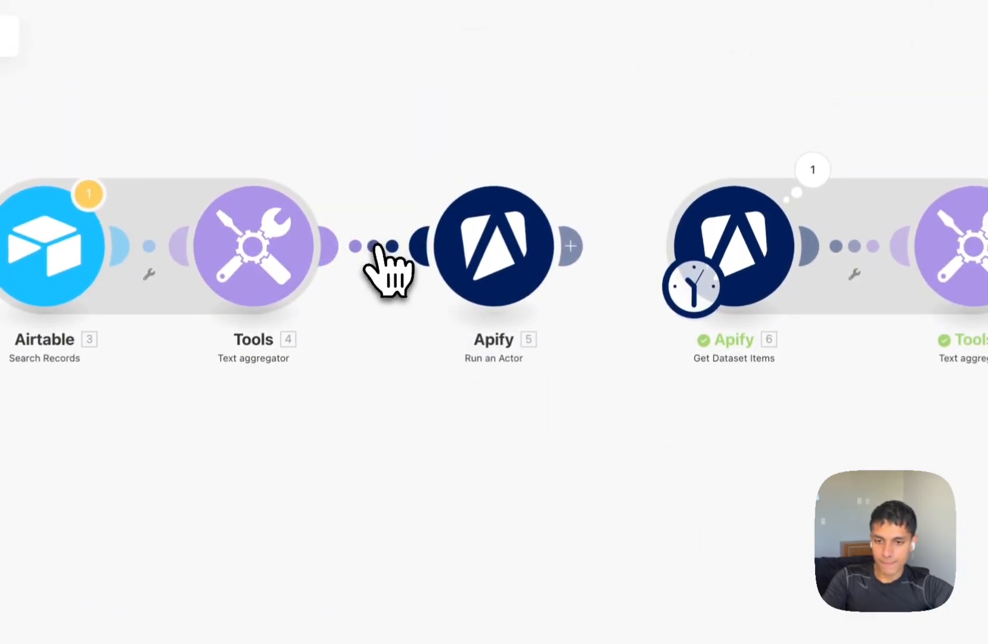
Remove the Tools 4 to Apify 5 link and move Apify 5 up out of the flow.
click(376, 246)
click(399, 283)
drag(496, 272, 477, 98)
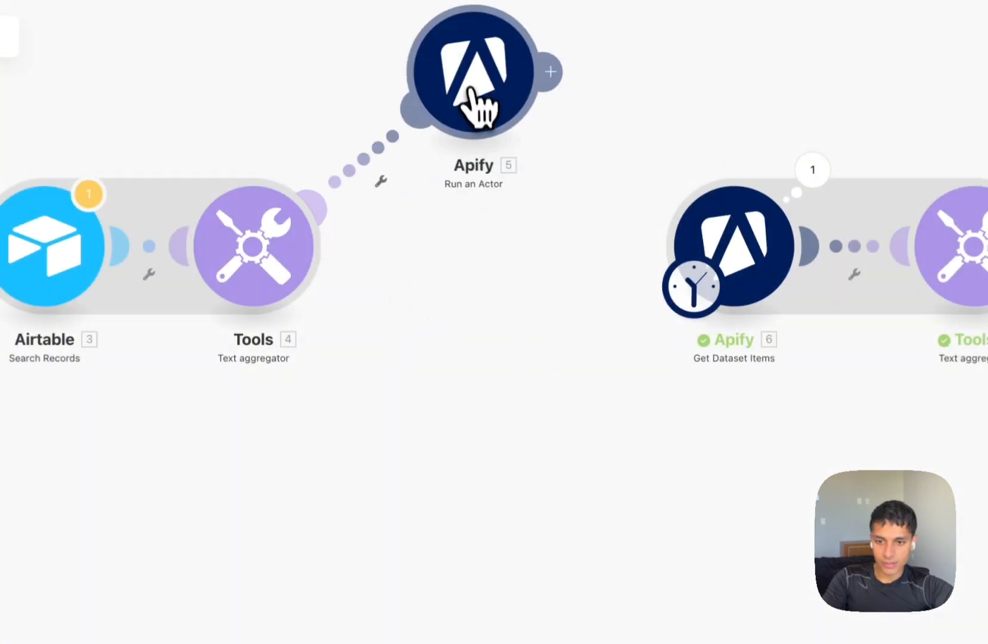
Delete the remaining Tools 4 link and connect Tools 4 directly to Apify 6.
click(382, 178)
click(385, 200)
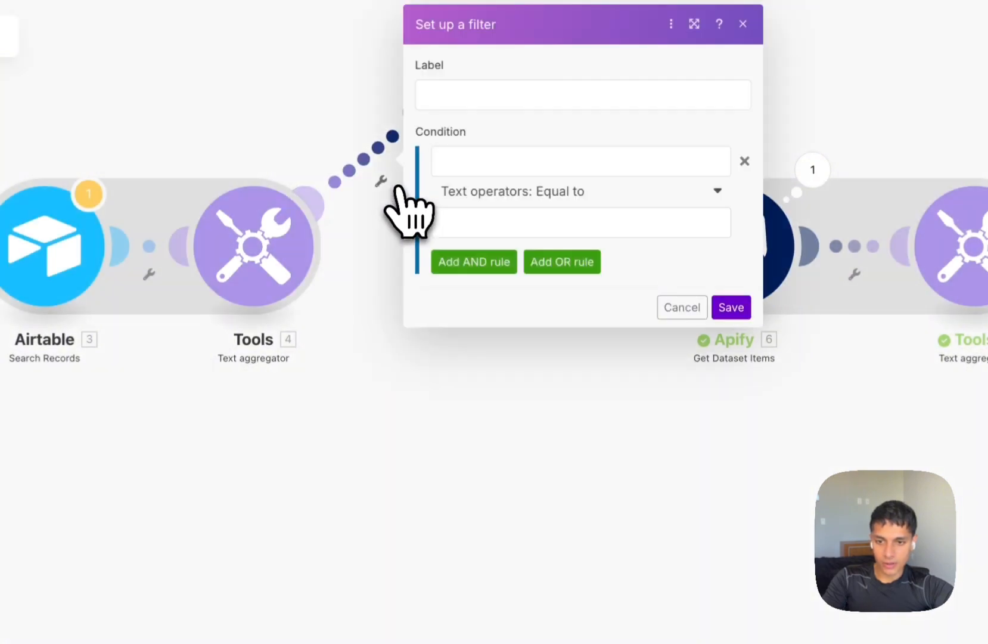
right_click(375, 159)
click(345, 148)
click(337, 143)
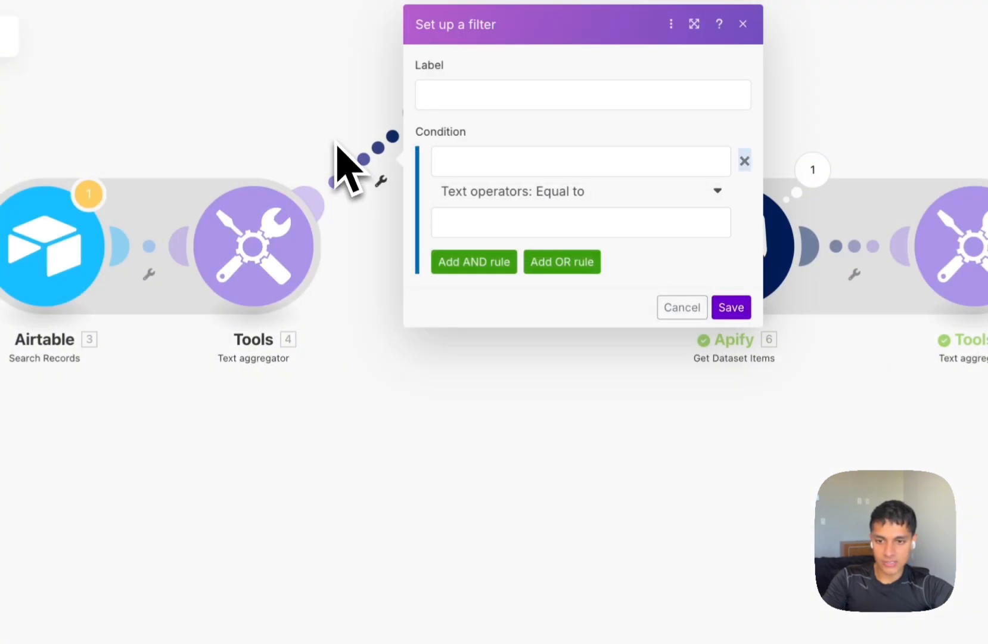
click(338, 143)
click(376, 164)
click(402, 194)
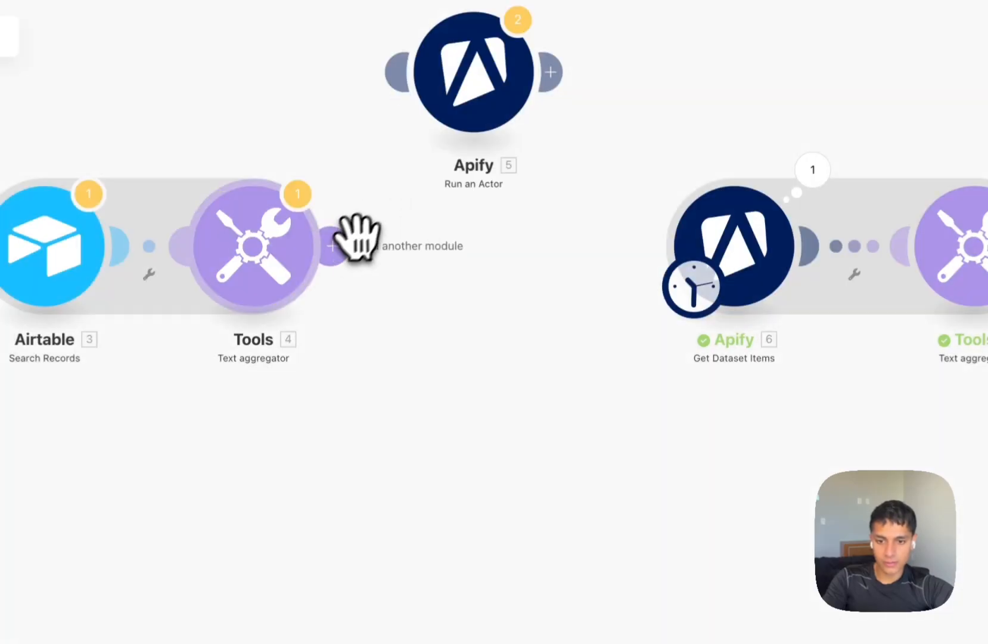
drag(333, 245, 739, 247)
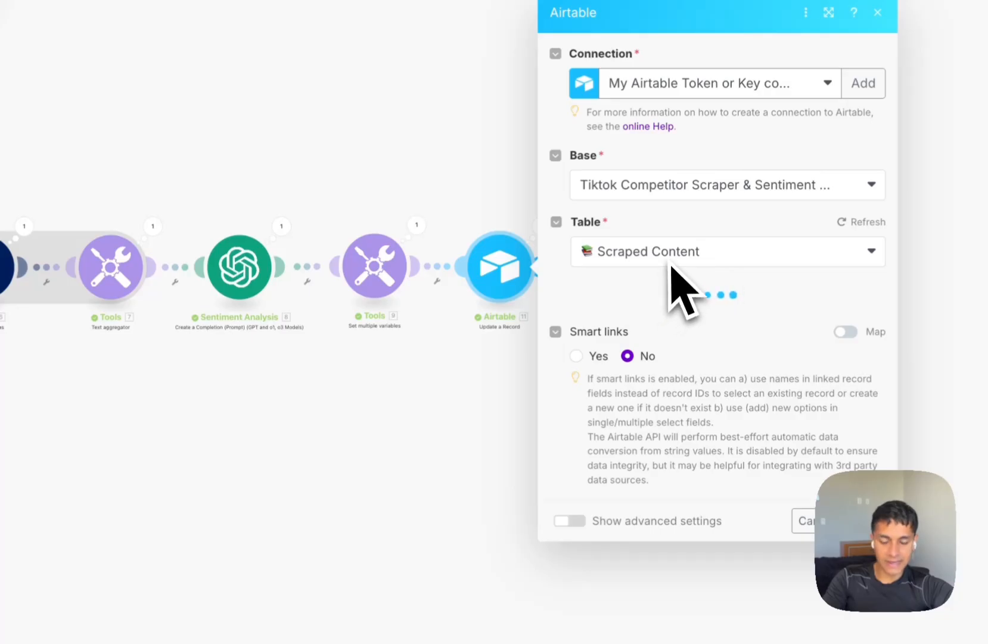
Move the mapping list beside Update a Record's Record ID field, then close the module settings.
click(709, 282)
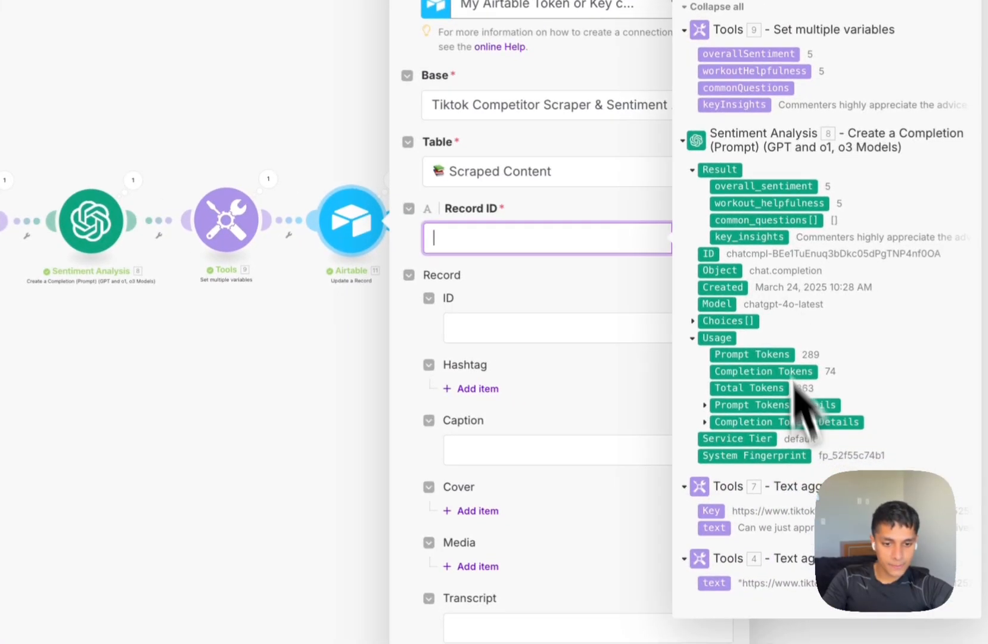
drag(944, 426, 170, 393)
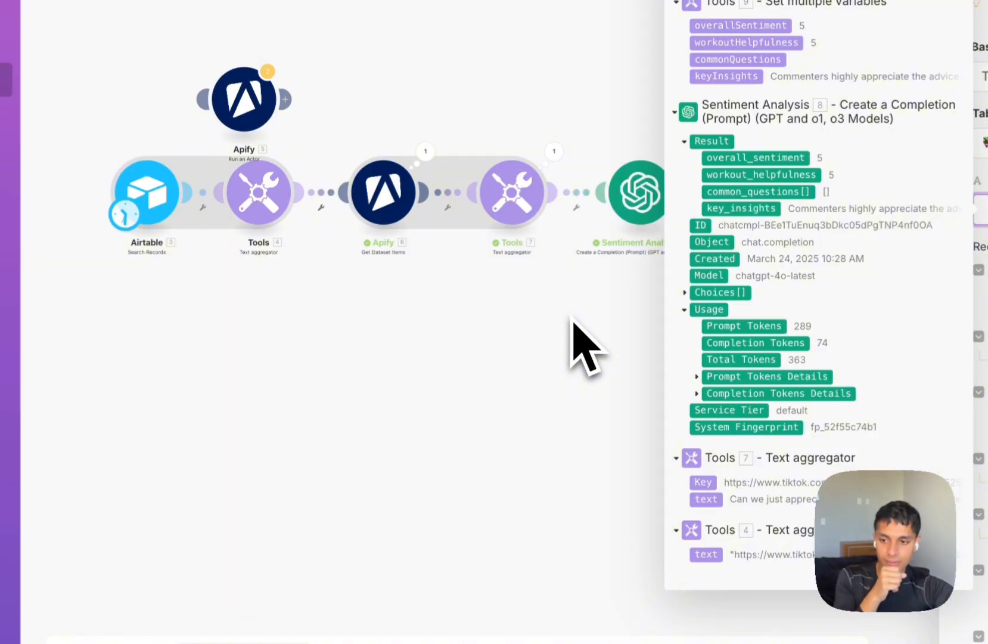
click(572, 322)
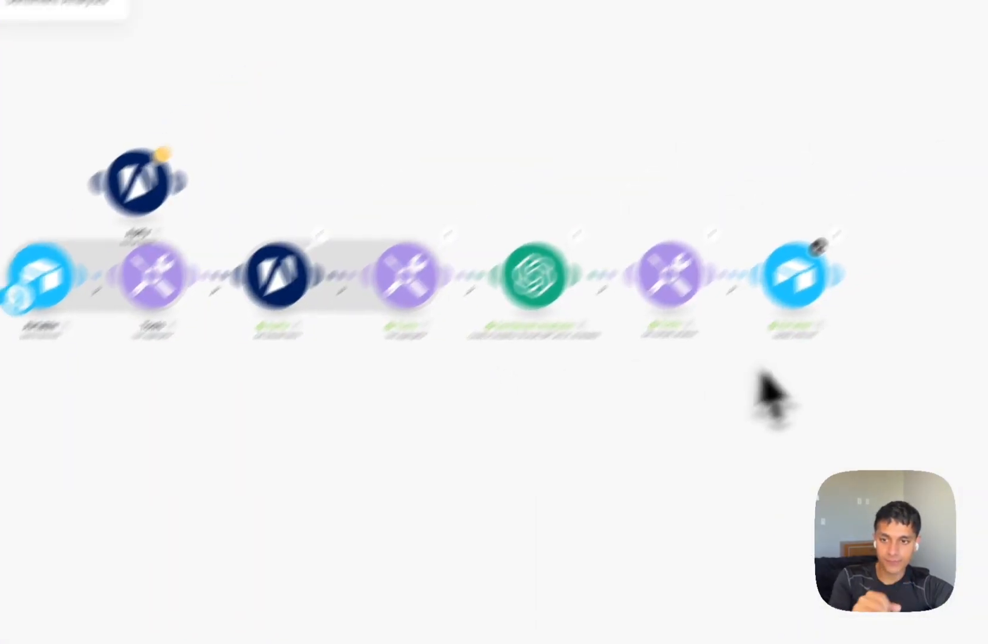
Bring a Search Records module from Tiktok Scraper before Update a Record, searching Scraped Content for Vid URL.
click(225, 40)
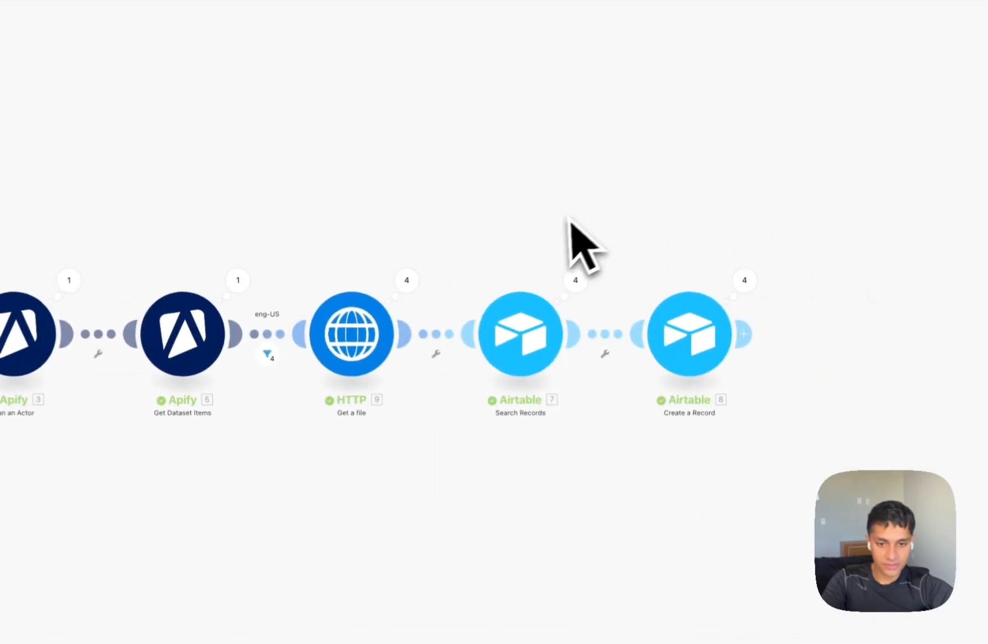
click(487, 308)
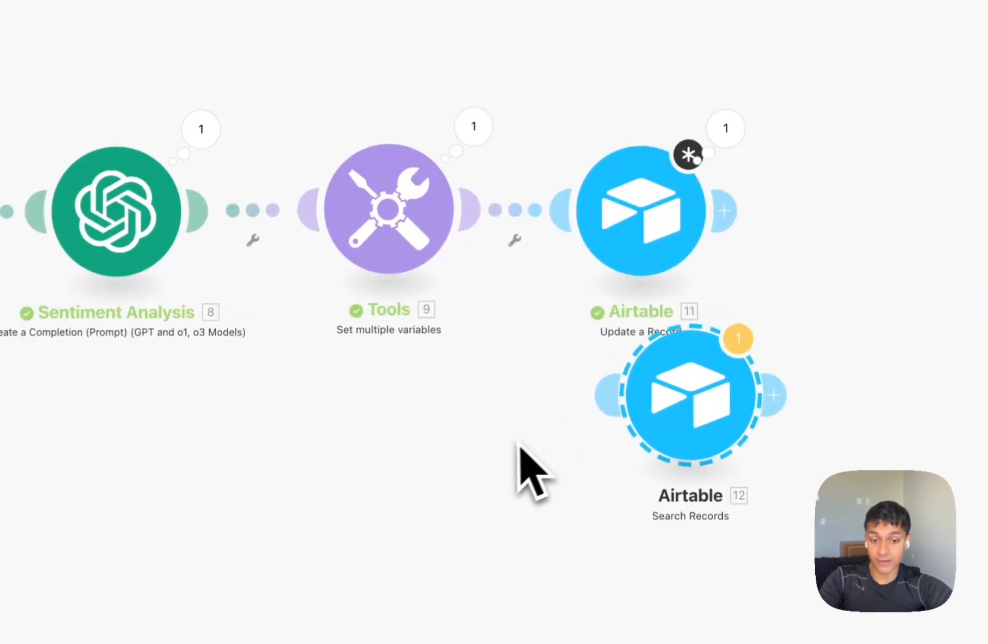
drag(728, 444, 536, 253)
drag(646, 254, 831, 256)
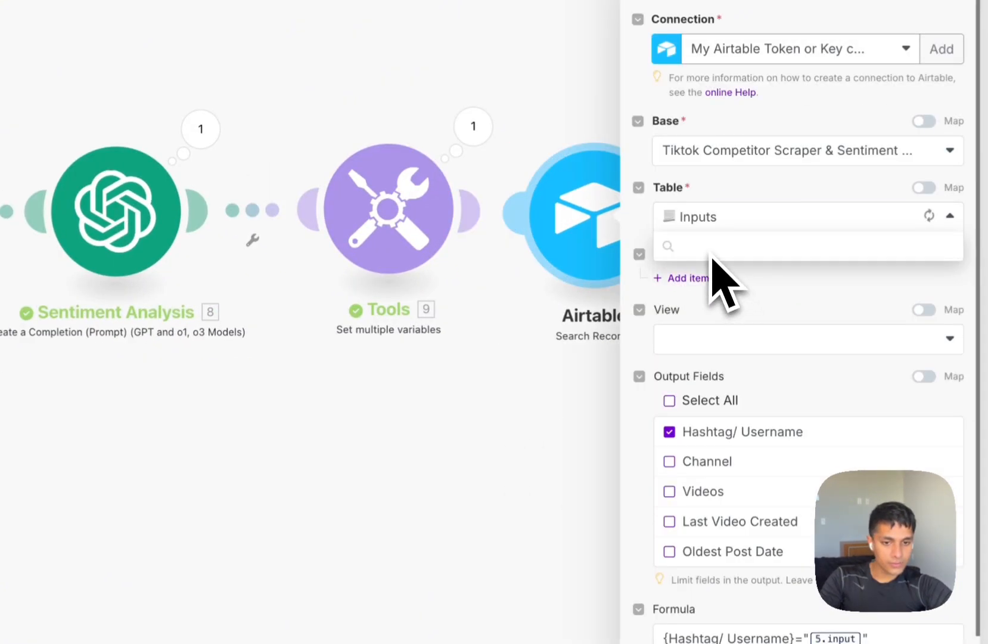
click(720, 273)
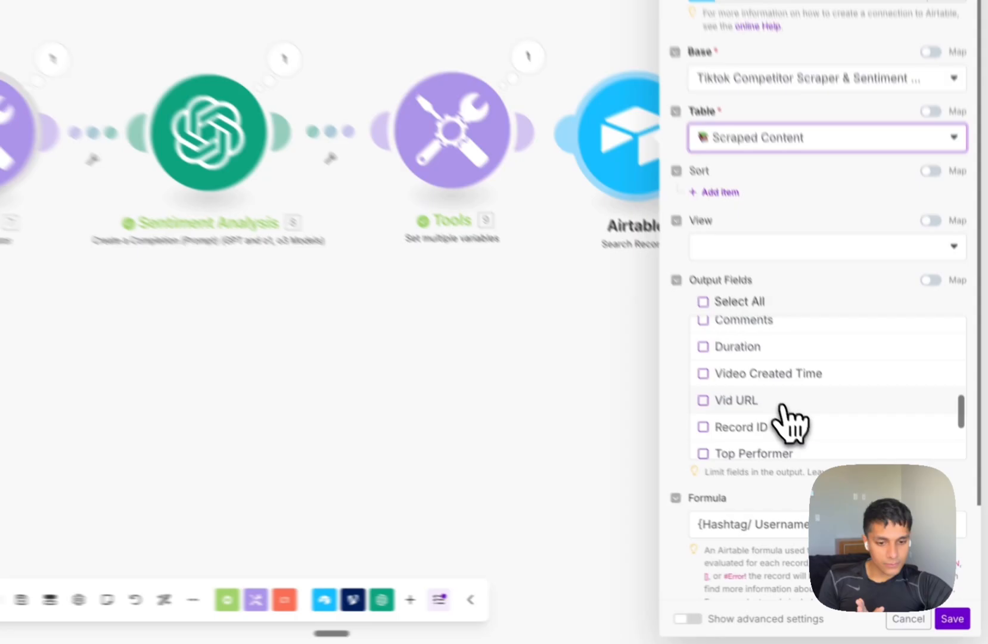
click(832, 463)
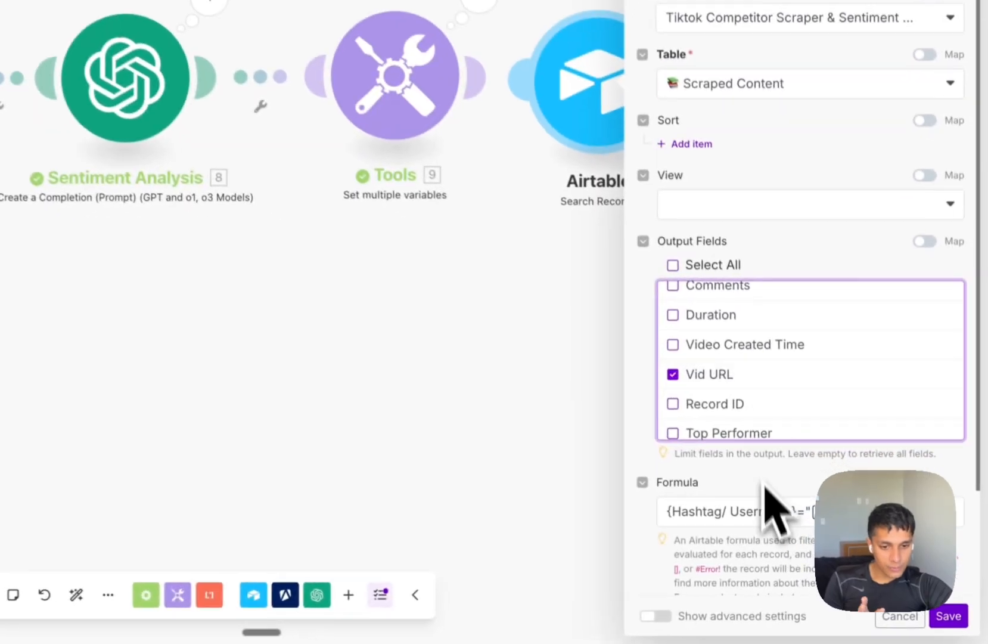
click(839, 555)
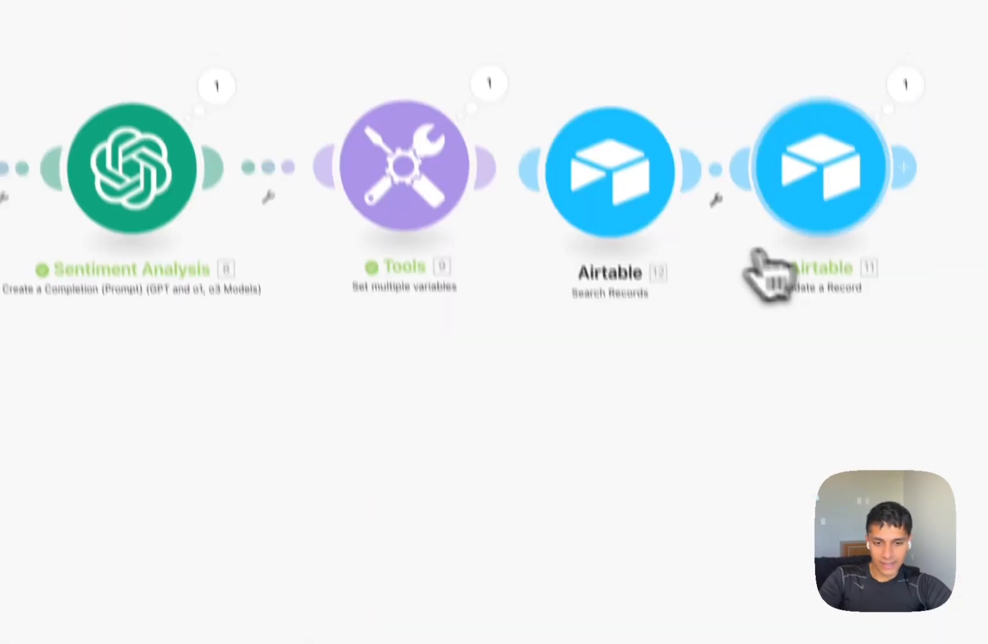
Start a Run-this-module-only test of the Search Records module.
click(793, 215)
click(496, 309)
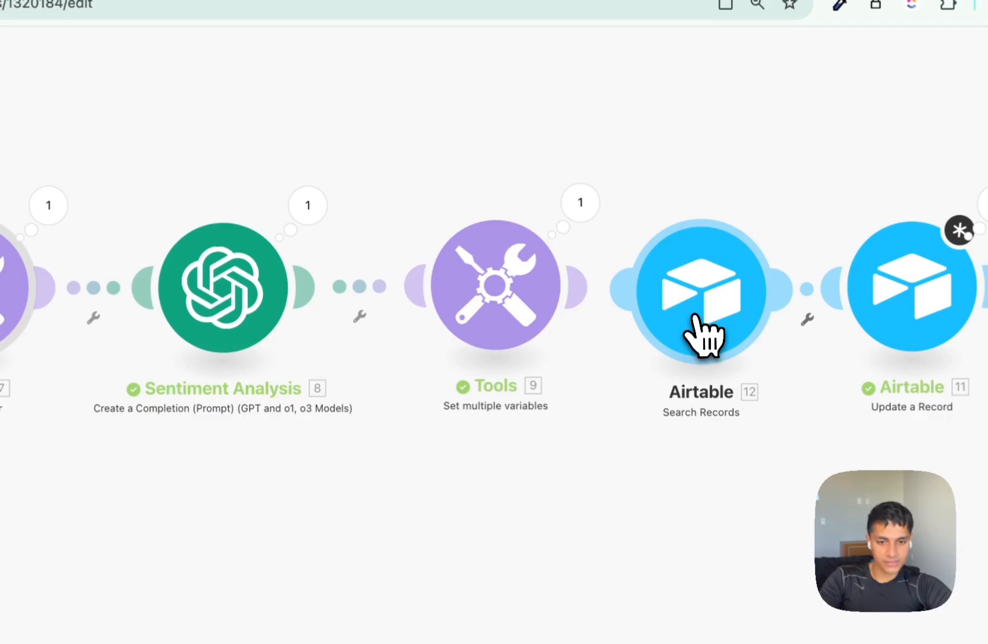
right_click(698, 328)
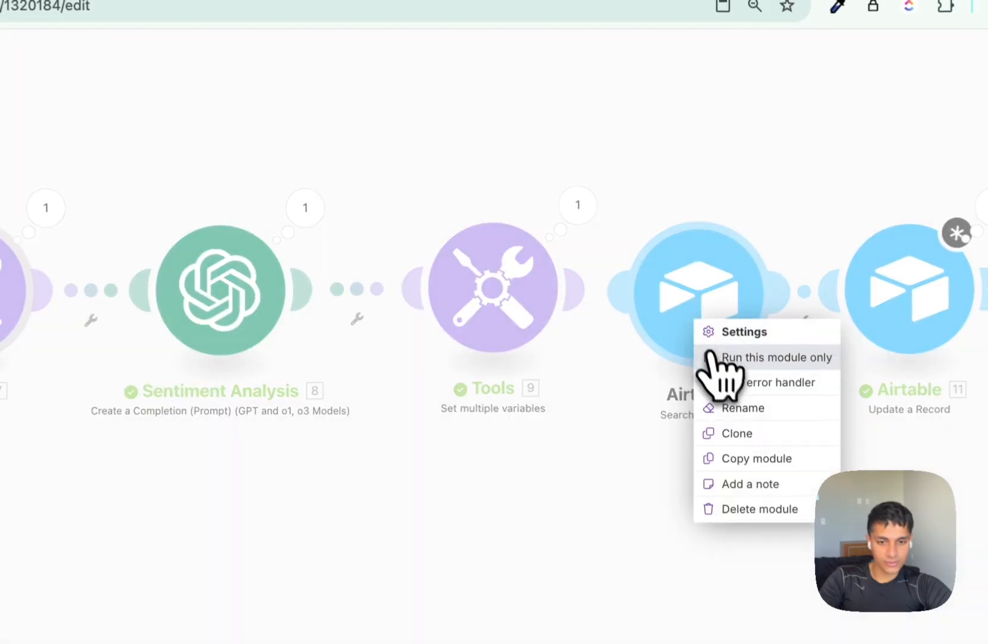
click(715, 357)
click(786, 390)
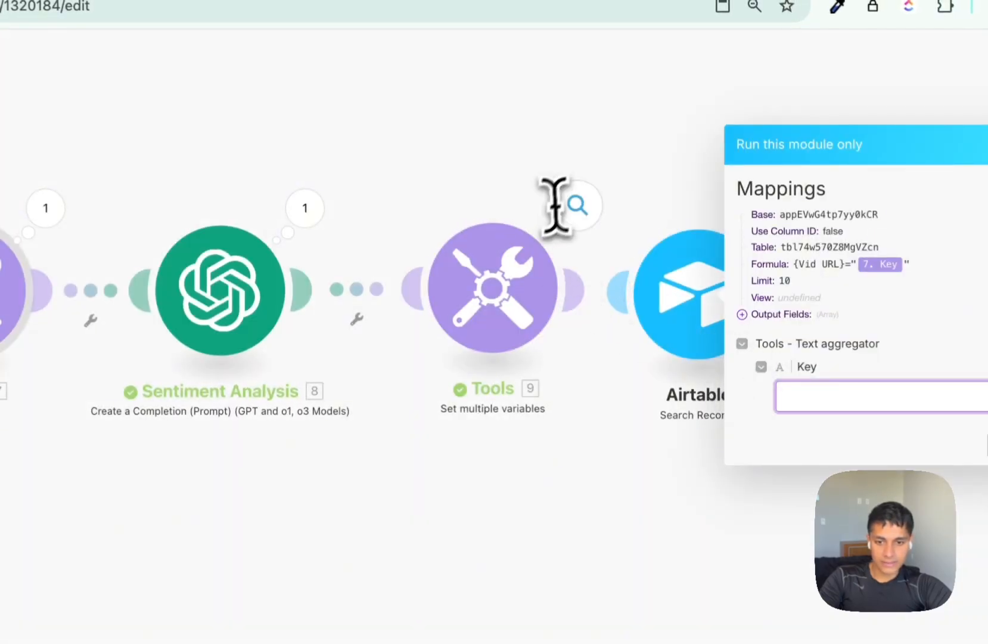
Use the sample video URL from Tools 7 output as the Key, run the test, and check matching Airtable rows.
click(45, 208)
double_click(227, 322)
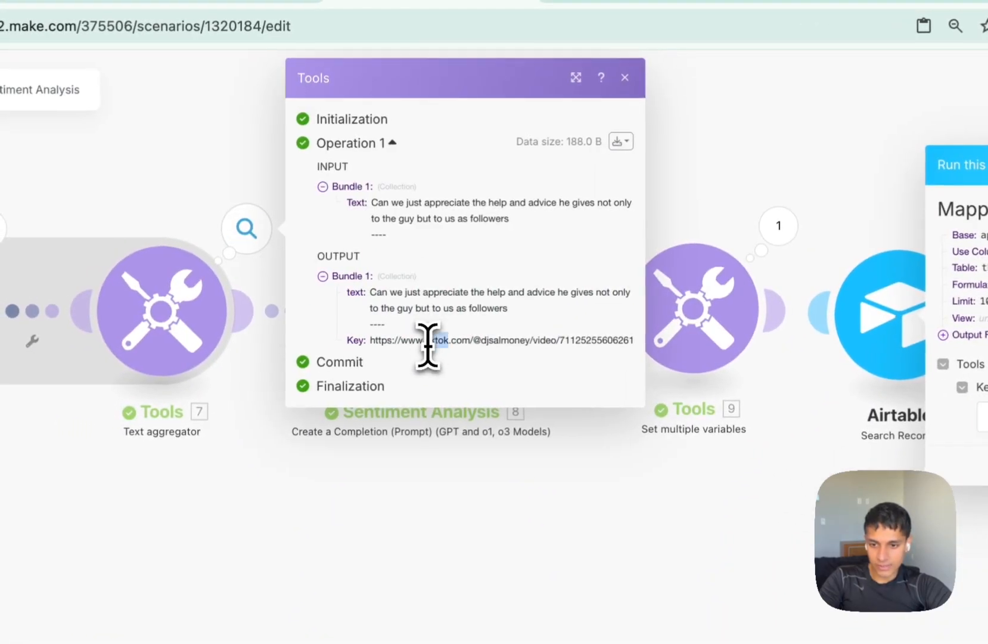
triple_click(428, 345)
key(ctrl+c)
click(830, 315)
key(ctrl+v)
click(955, 346)
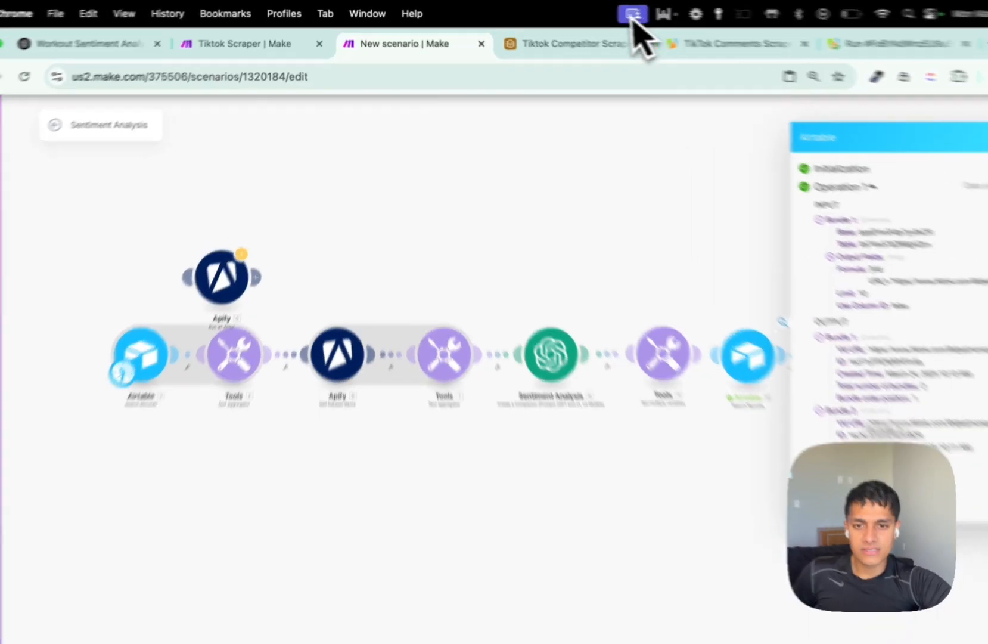
click(544, 38)
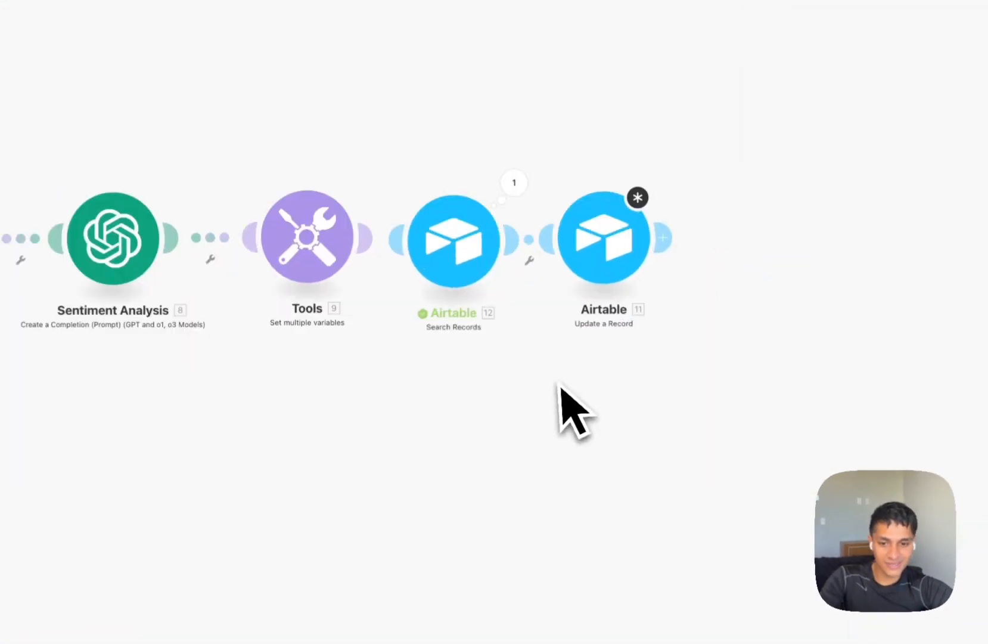
Replace the hardcoded Record ID in Update a Record with the Search Records 12. ID value.
click(591, 268)
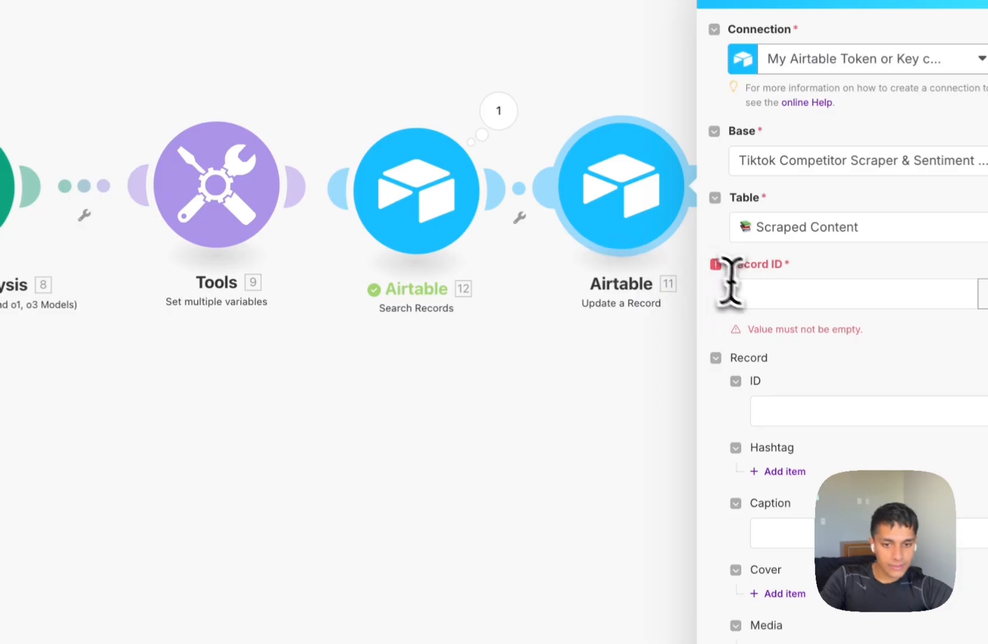
click(746, 293)
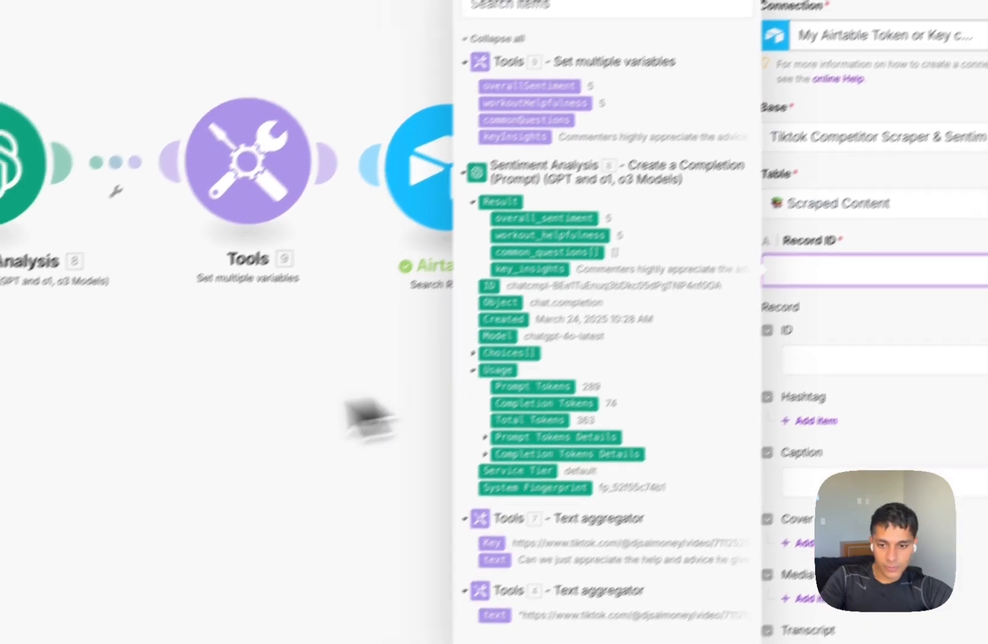
click(274, 427)
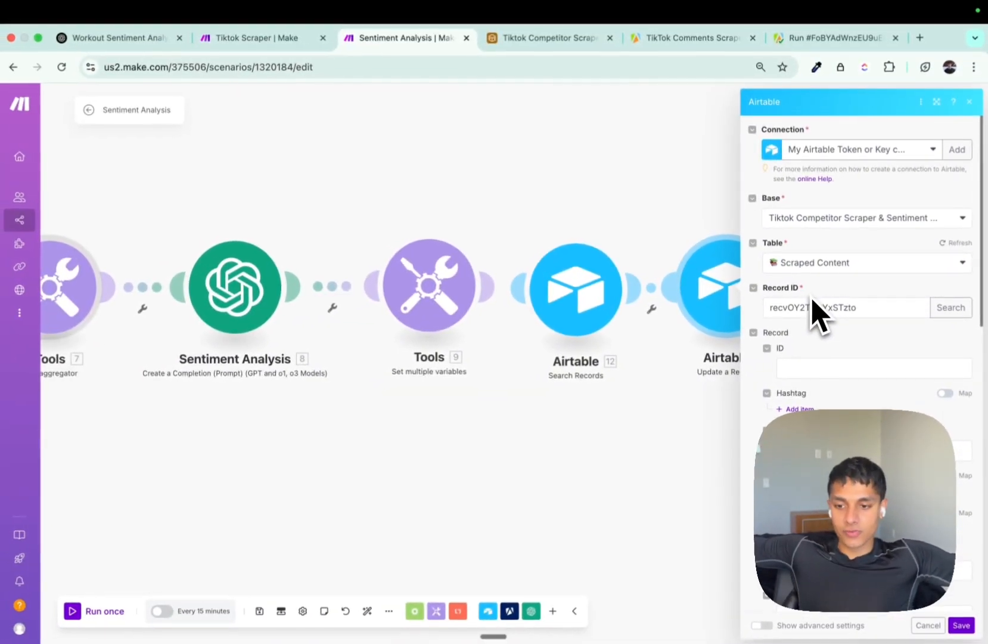
double_click(814, 308)
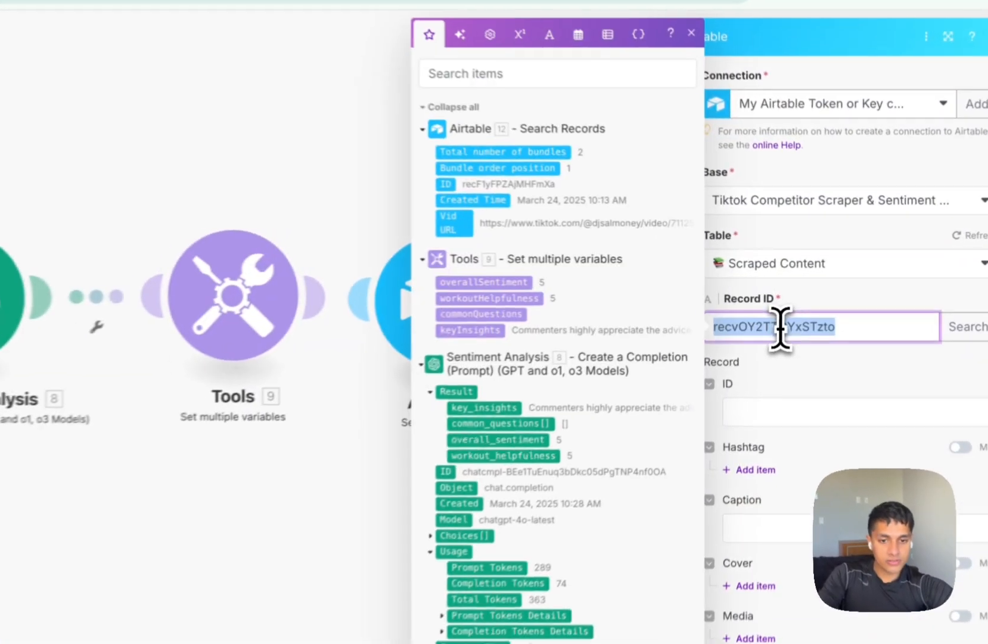
key(BackSpace)
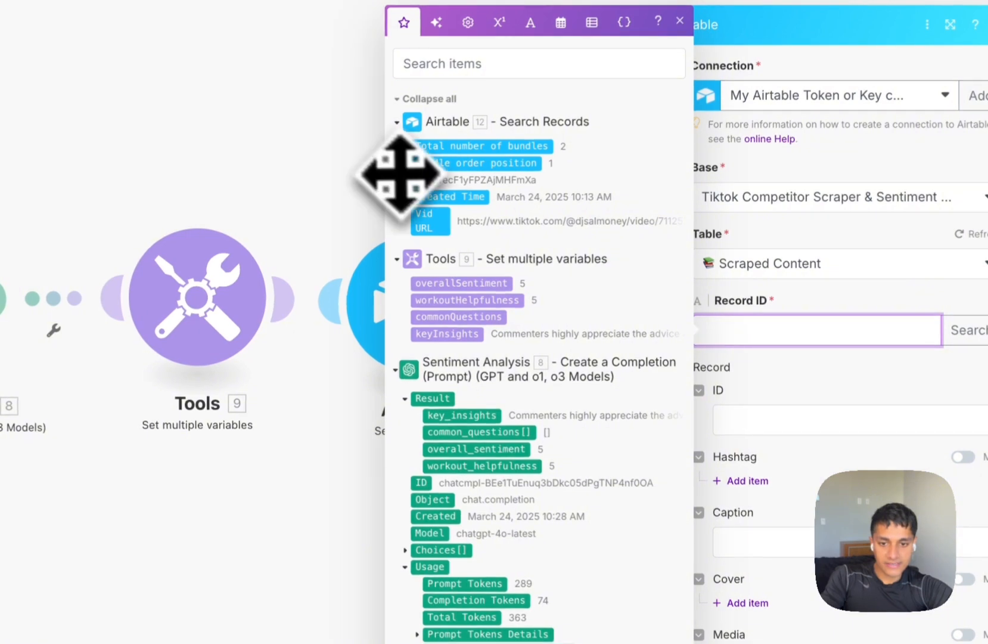
click(421, 180)
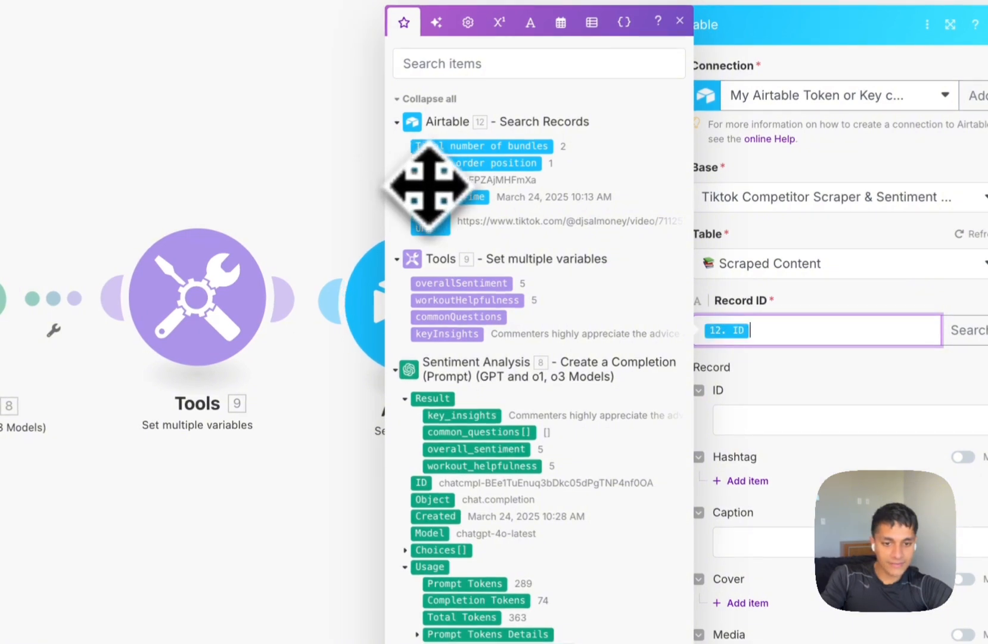
click(950, 623)
drag(387, 501, 581, 453)
scroll(734, 419, down, 3)
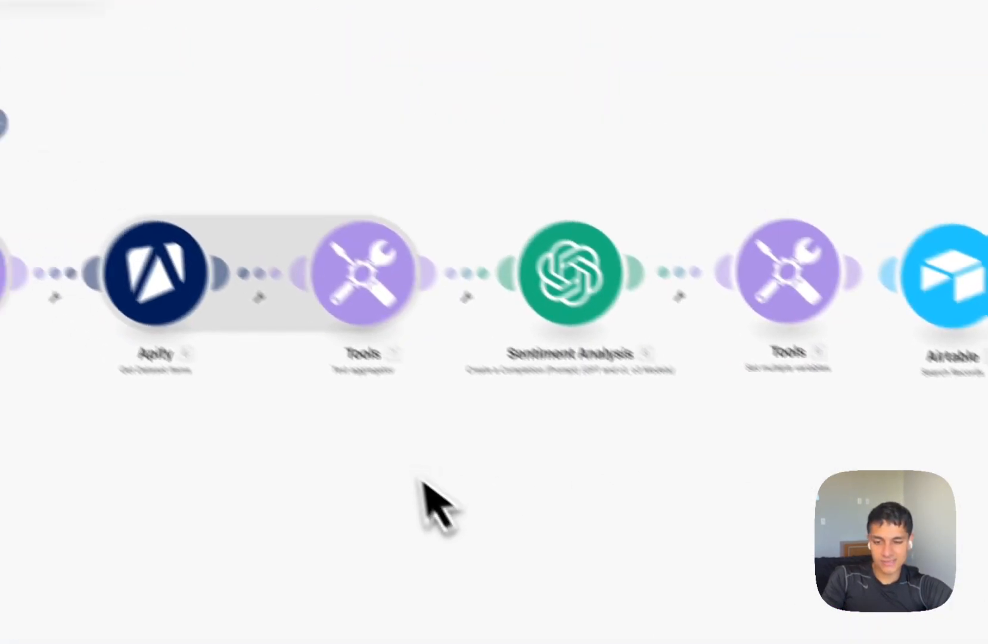
Move the detached Apify and Watch Responses modules aside, run the scenario once, and switch to Airtable.
scroll(280, 360, down, 3)
drag(276, 365, 374, 231)
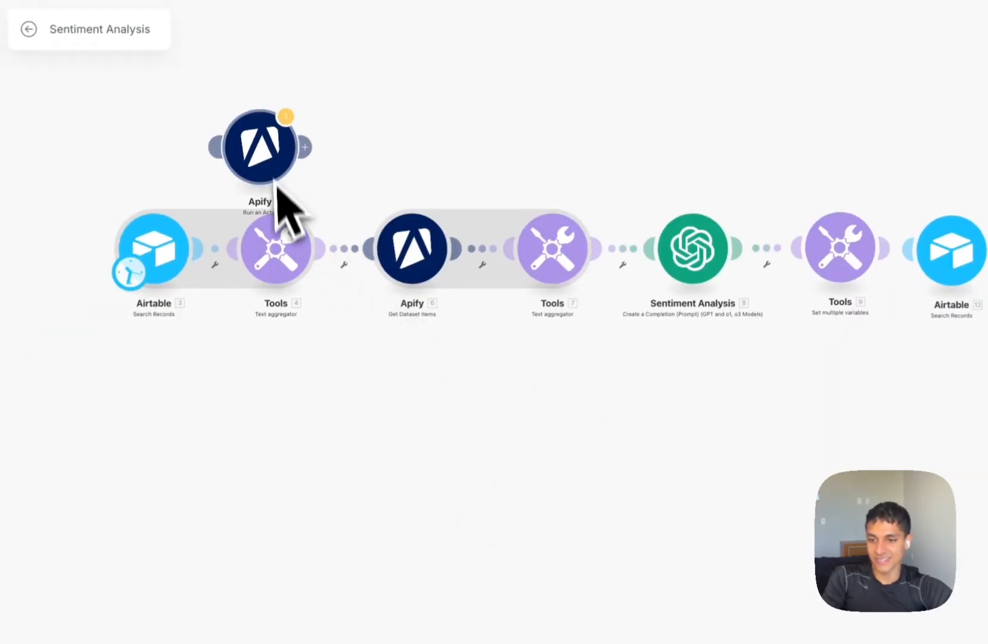
drag(310, 340, 521, 357)
drag(473, 174, 275, 105)
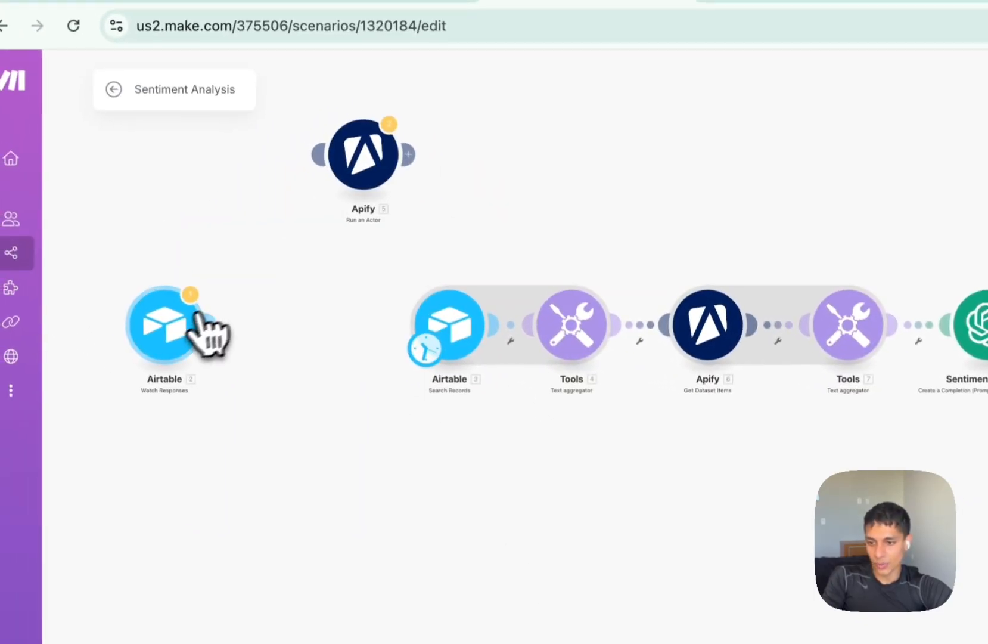
drag(151, 298, 158, 236)
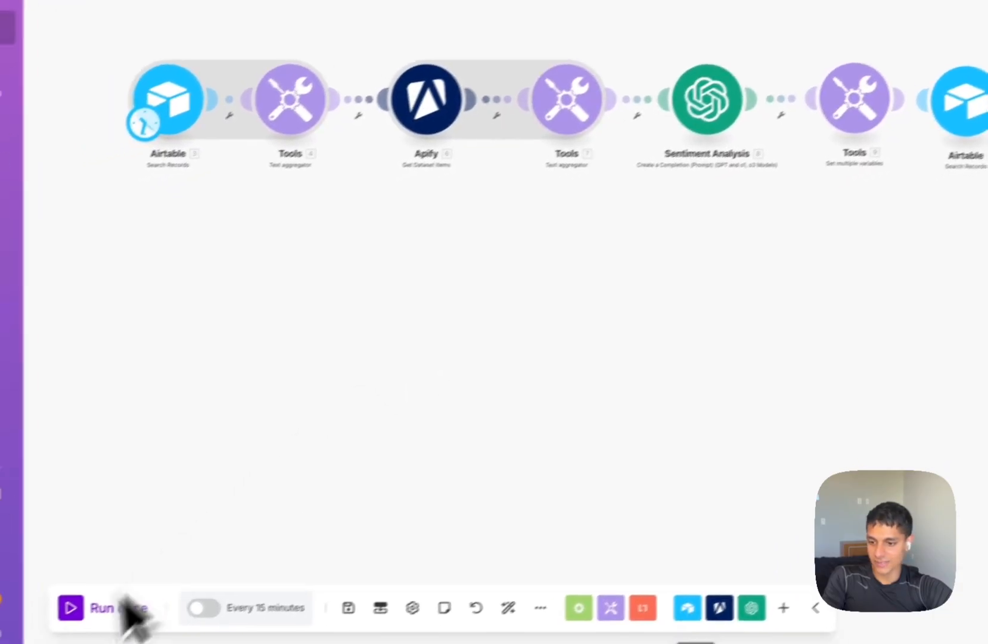
click(35, 641)
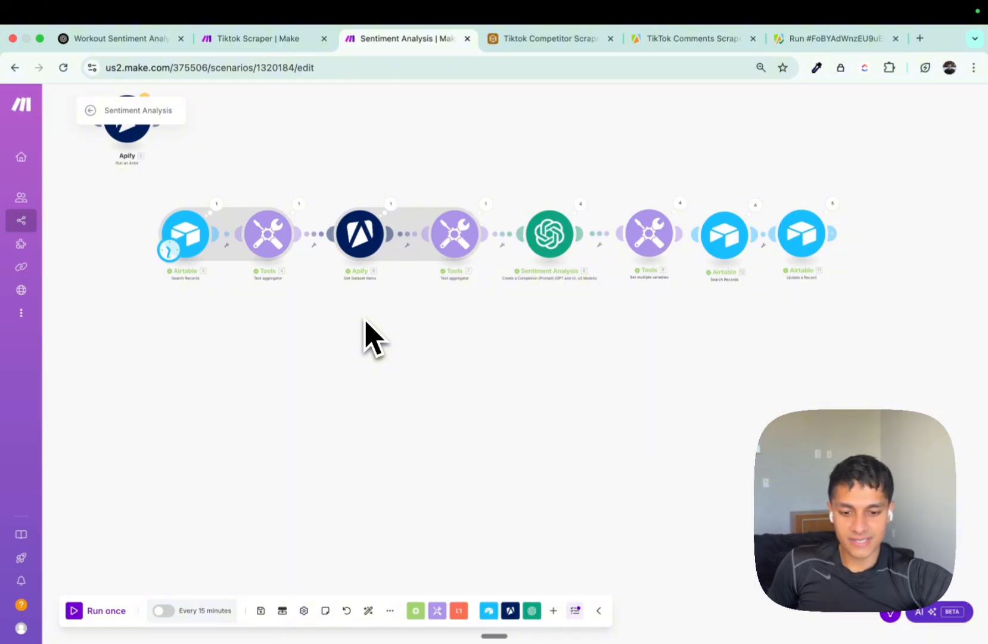
key(ctrl+Tab)
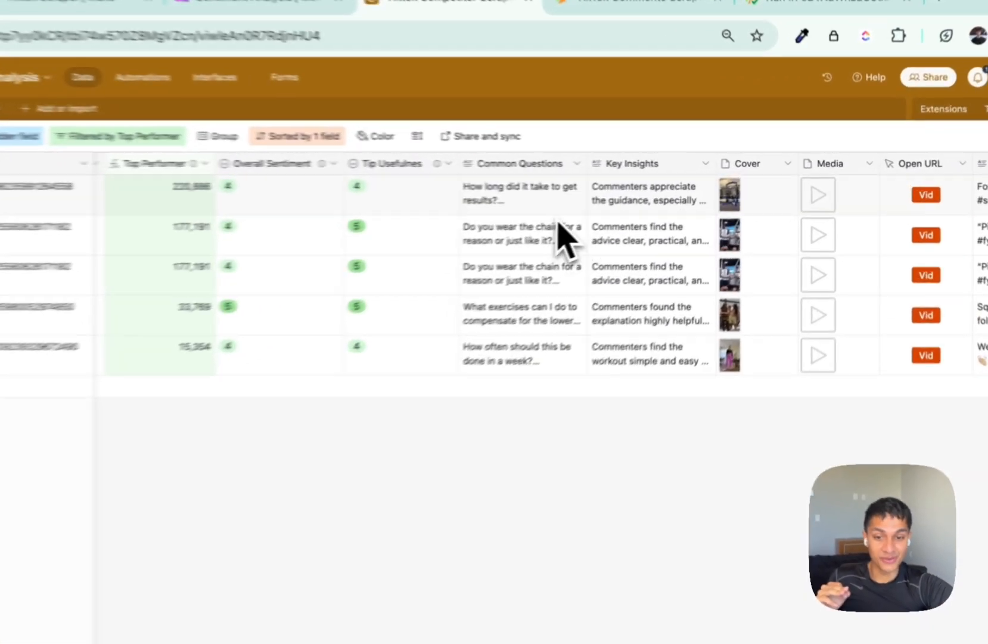
click(632, 193)
click(715, 242)
click(663, 256)
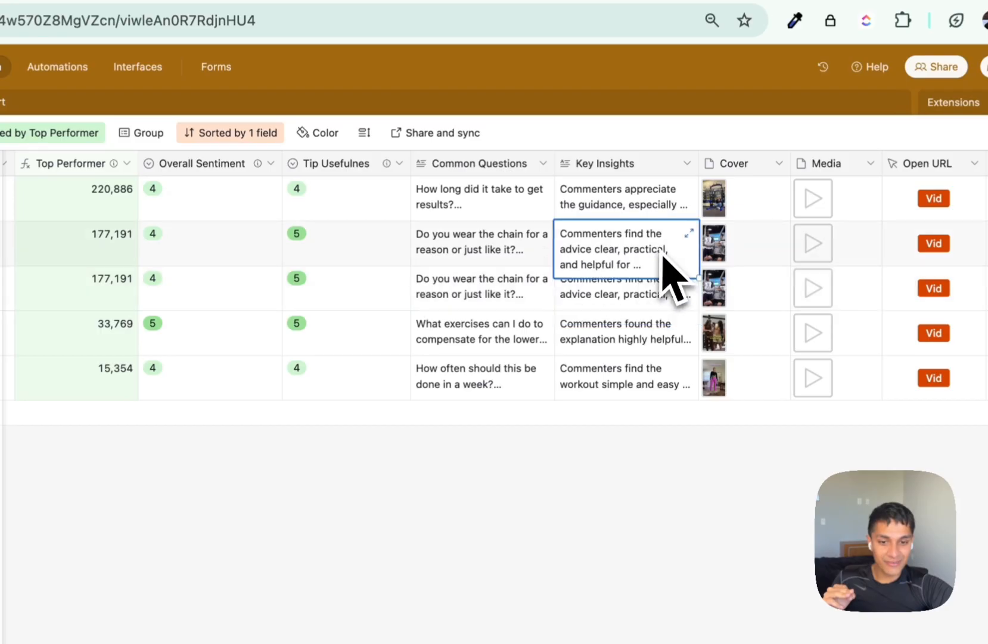
click(638, 292)
click(630, 374)
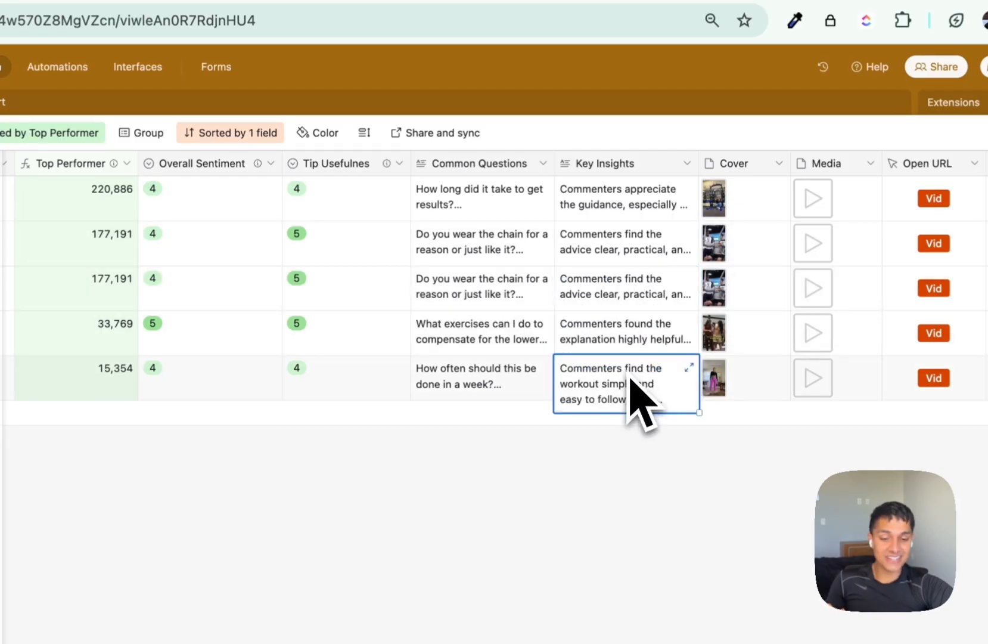
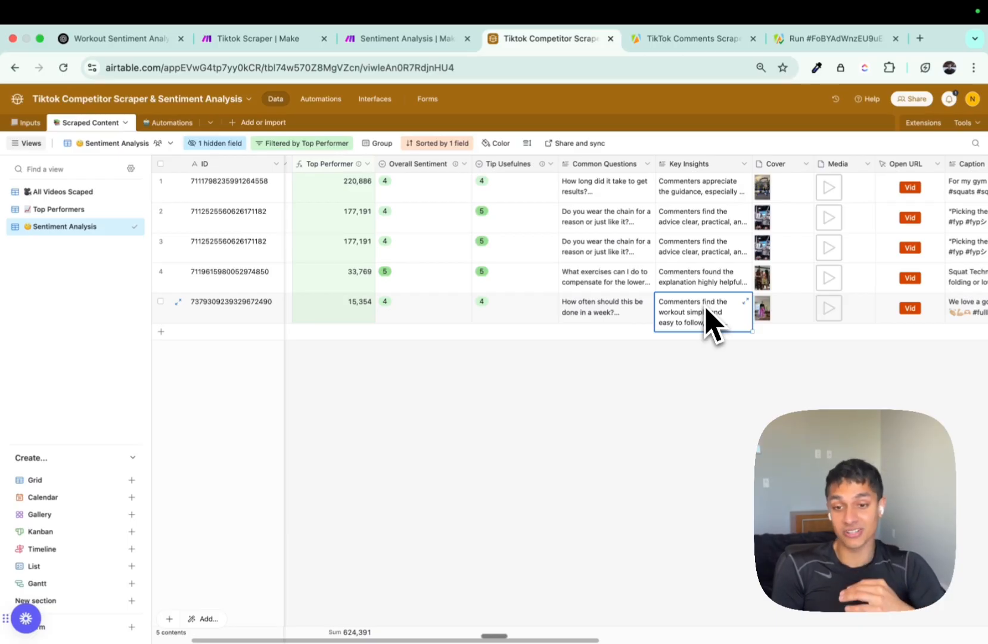
Scroll across the Airtable grid to review the five videos' sentiment scores and key insights.
mouse_move(461, 172)
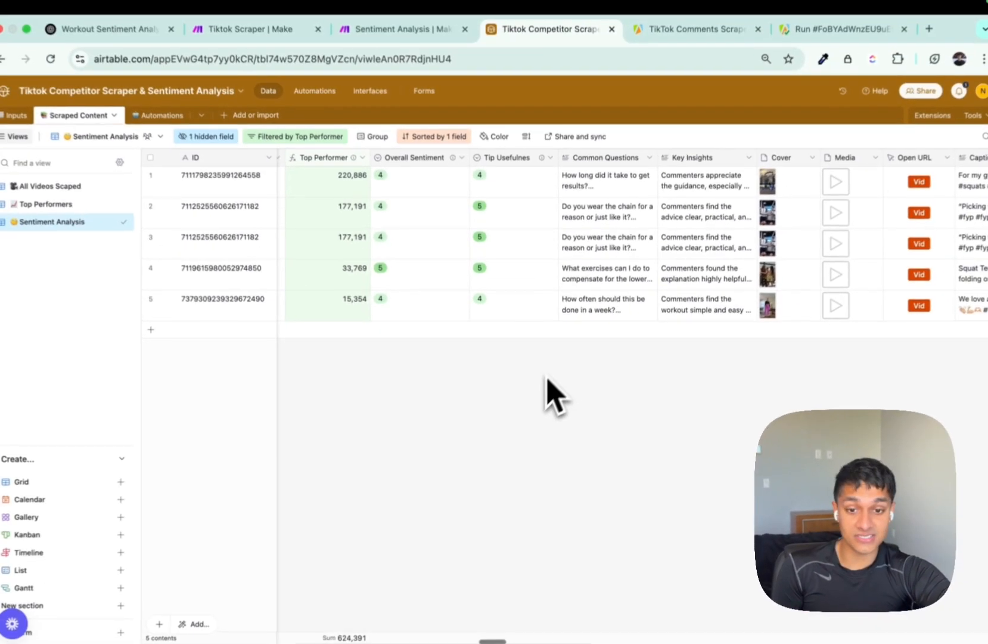
scroll(574, 365, right, 3)
scroll(571, 366, right, 2)
scroll(571, 366, left, 5)
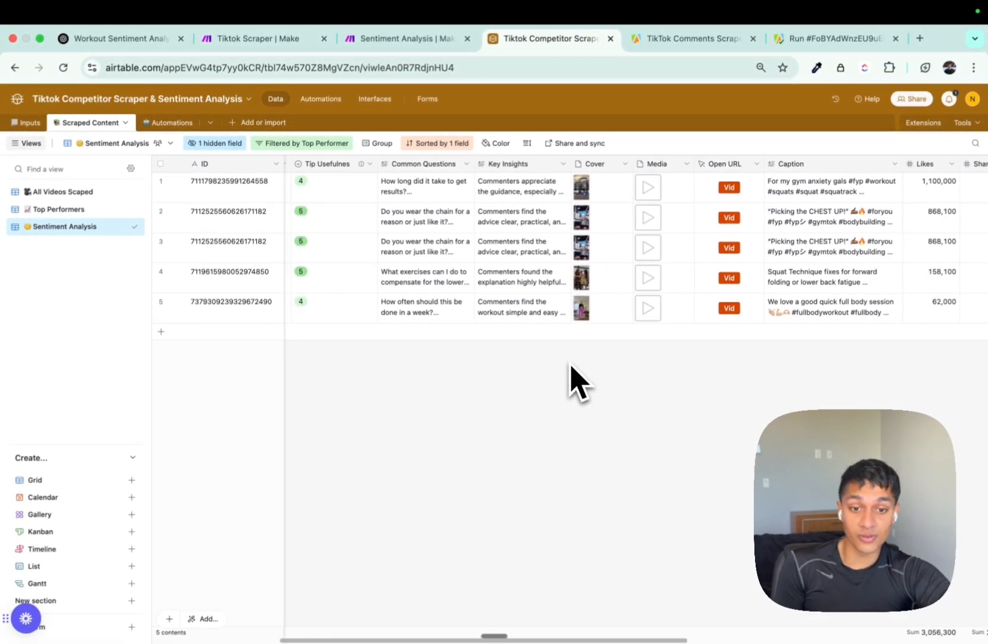
key(ctrl+shift+Tab)
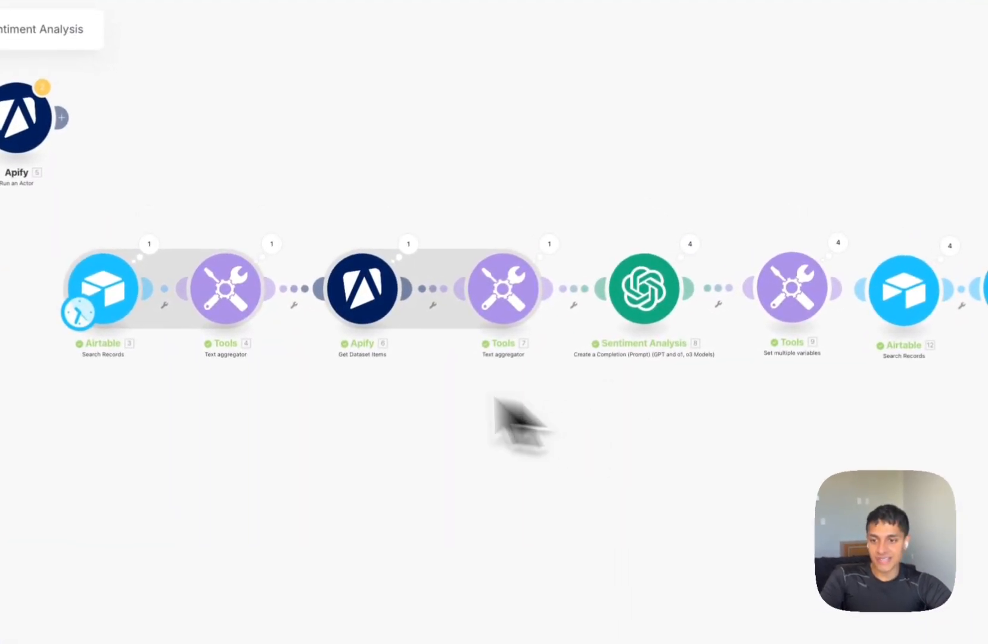
Make Airtable Watch Responses the scenario trigger and connect it to Search Records.
drag(82, 313, 33, 114)
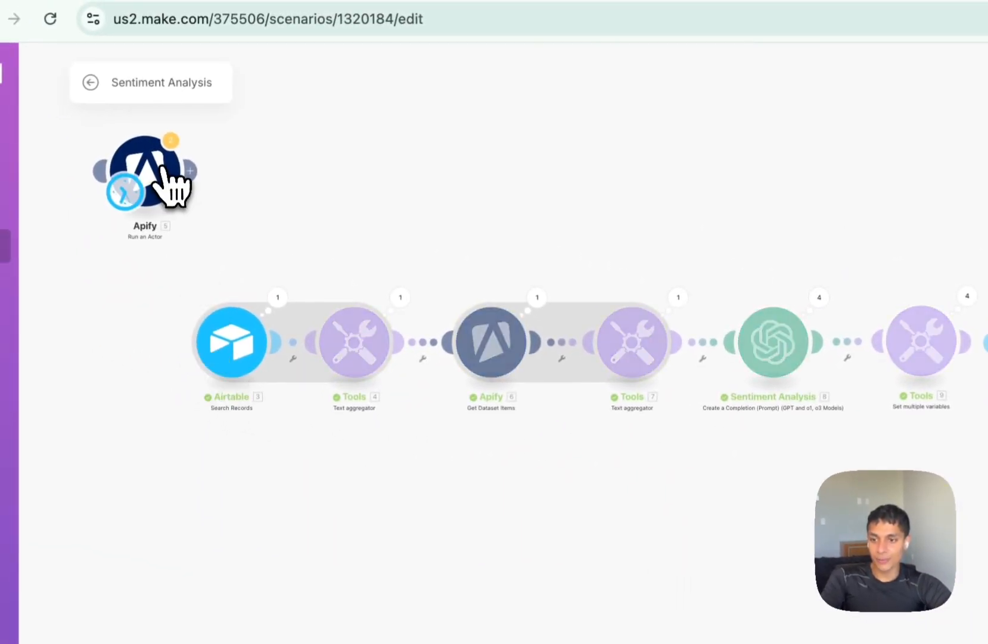
drag(162, 168, 159, 173)
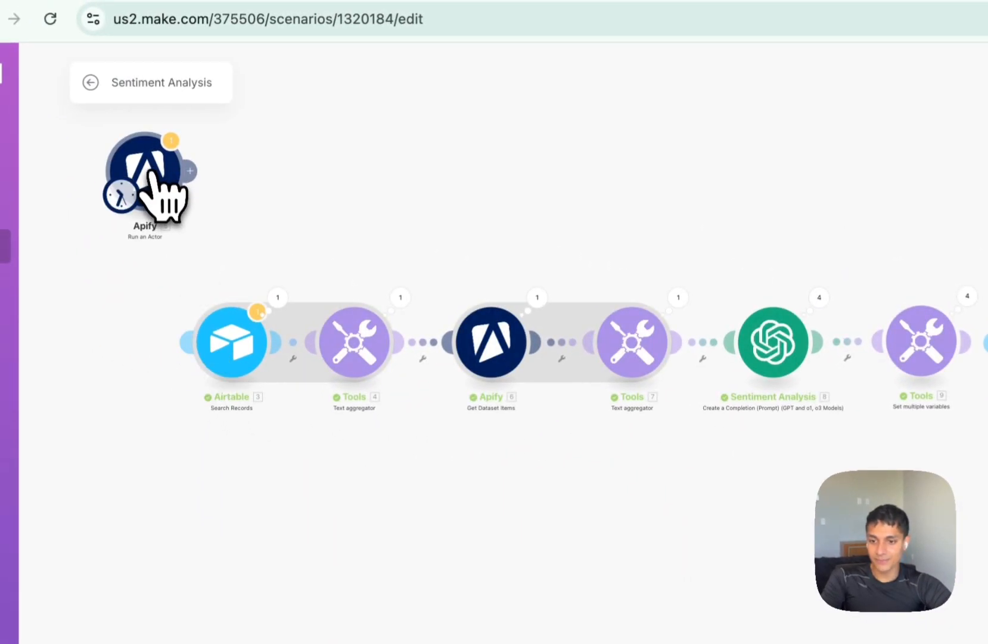
drag(186, 228, 592, 235)
drag(527, 203, 637, 351)
drag(820, 447, 480, 450)
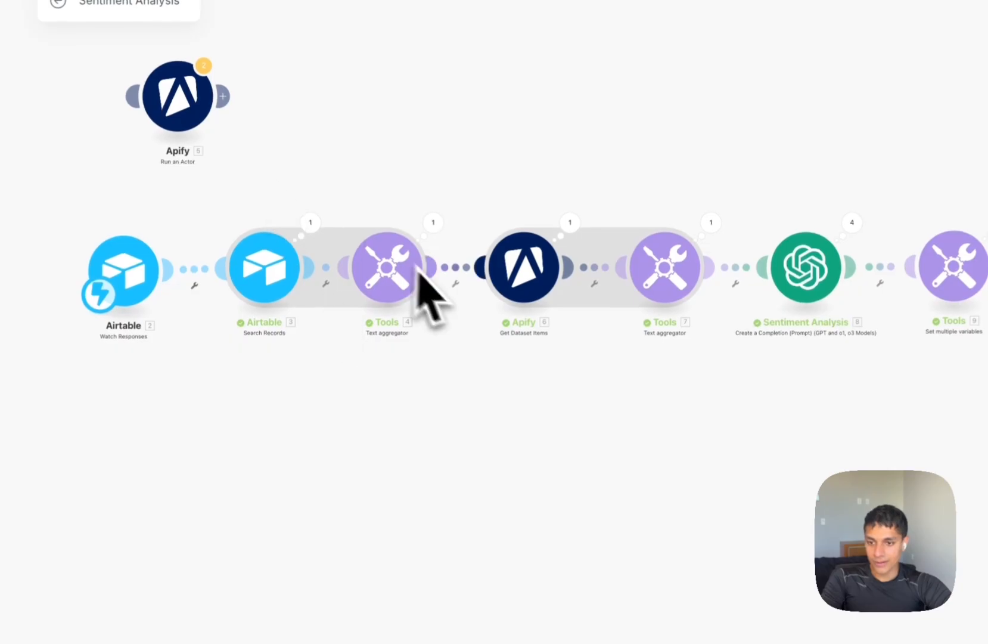
Insert Apify Run an Actor after Tools 4, auto-align the modules, and switch scheduling on.
drag(188, 117, 452, 293)
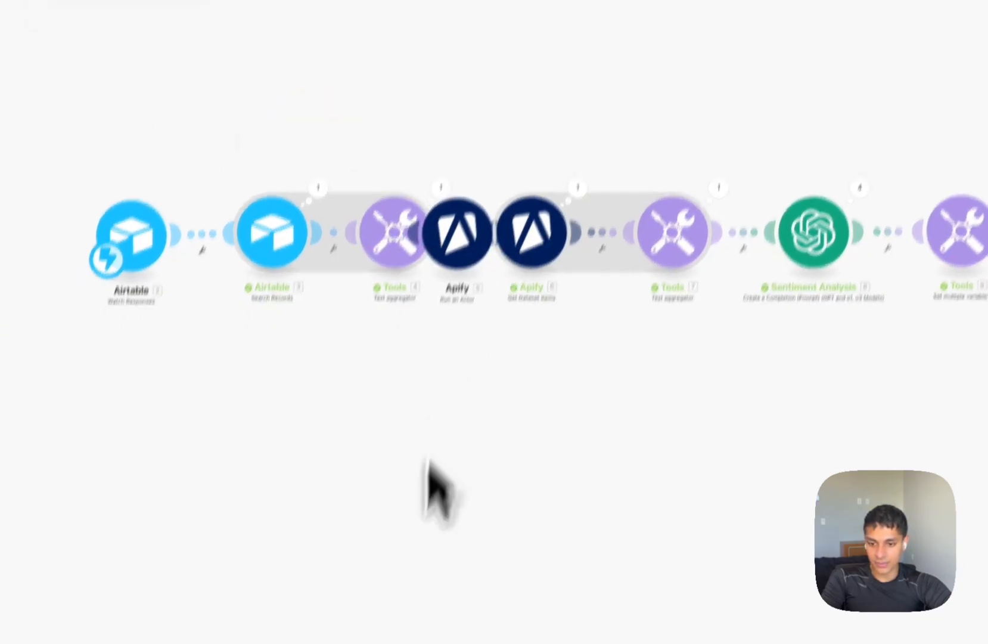
click(497, 618)
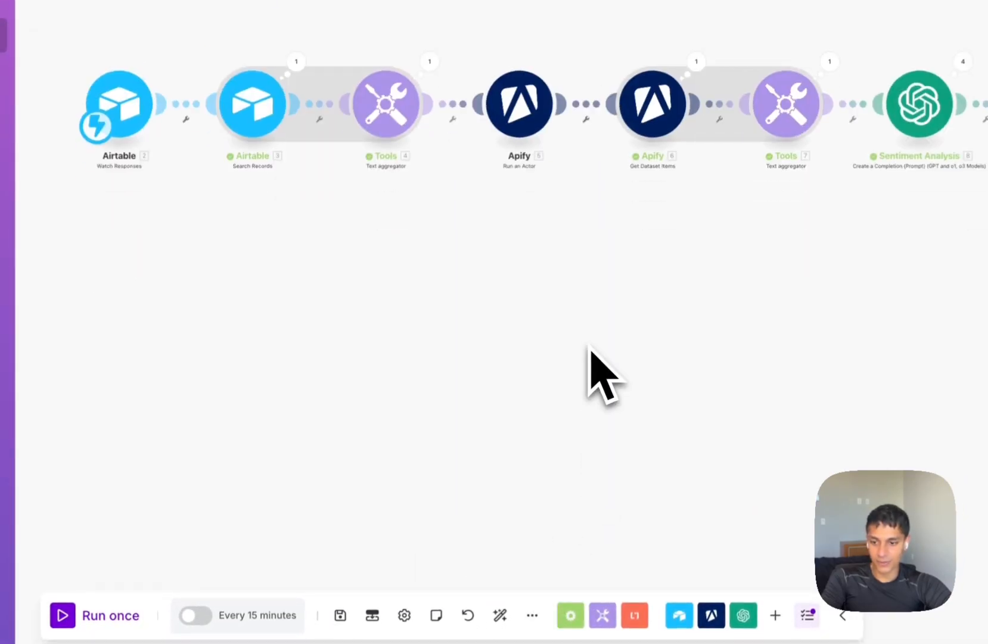
click(199, 620)
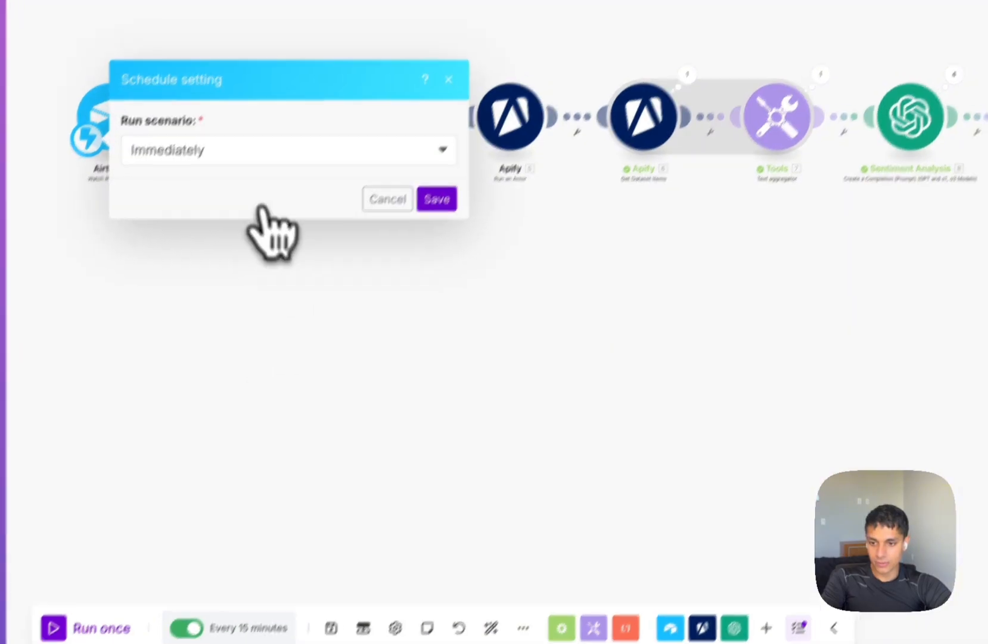
click(390, 264)
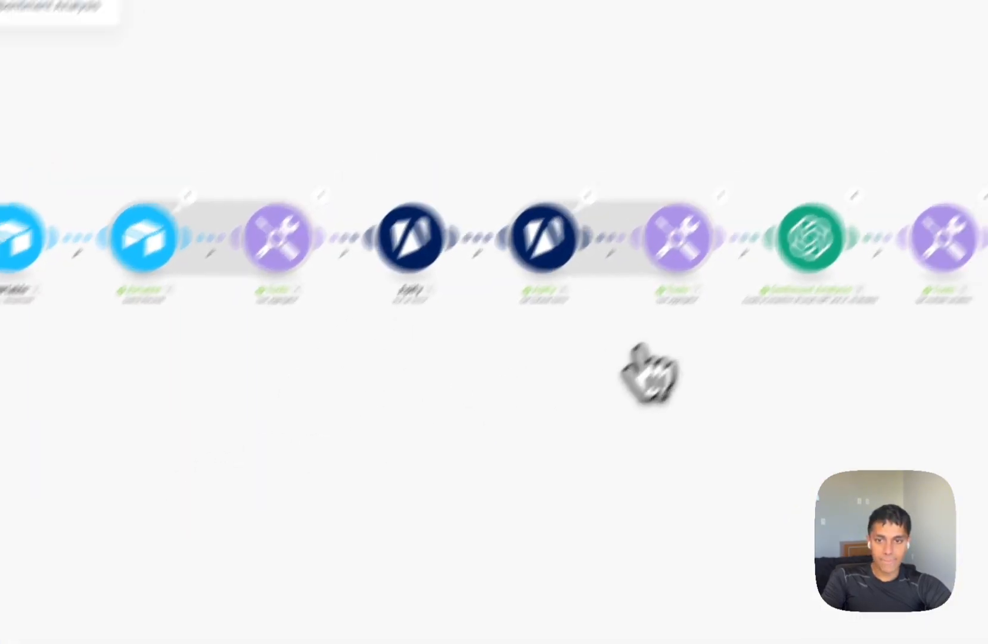
click(614, 43)
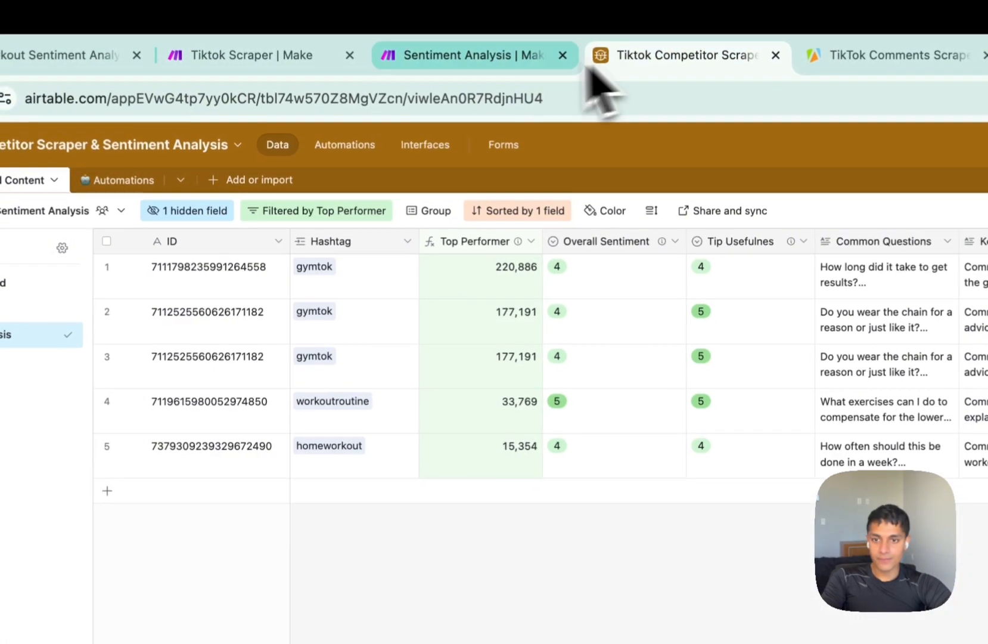
click(494, 56)
click(655, 57)
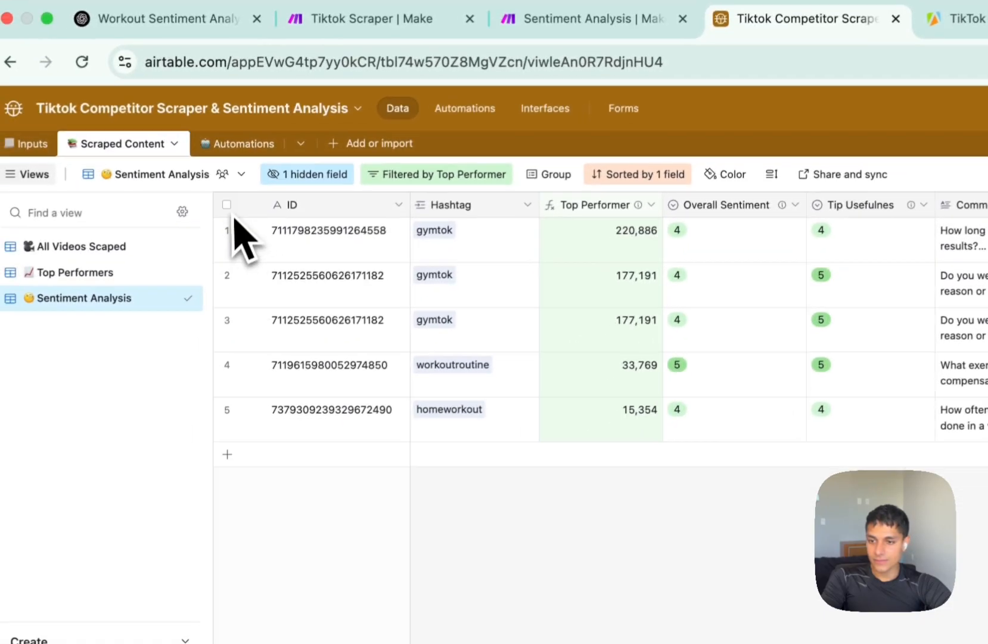
Select and delete every record in the Scraped Content table.
click(226, 205)
right_click(510, 307)
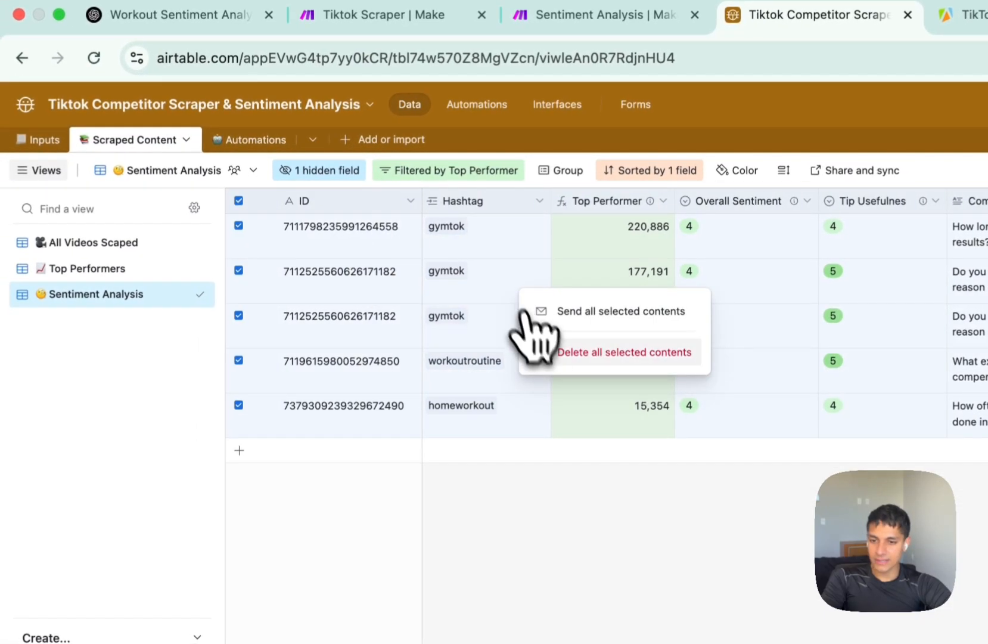
click(549, 353)
Check the emptied All Videos Scaped view and the Inputs hashtag table.
click(127, 242)
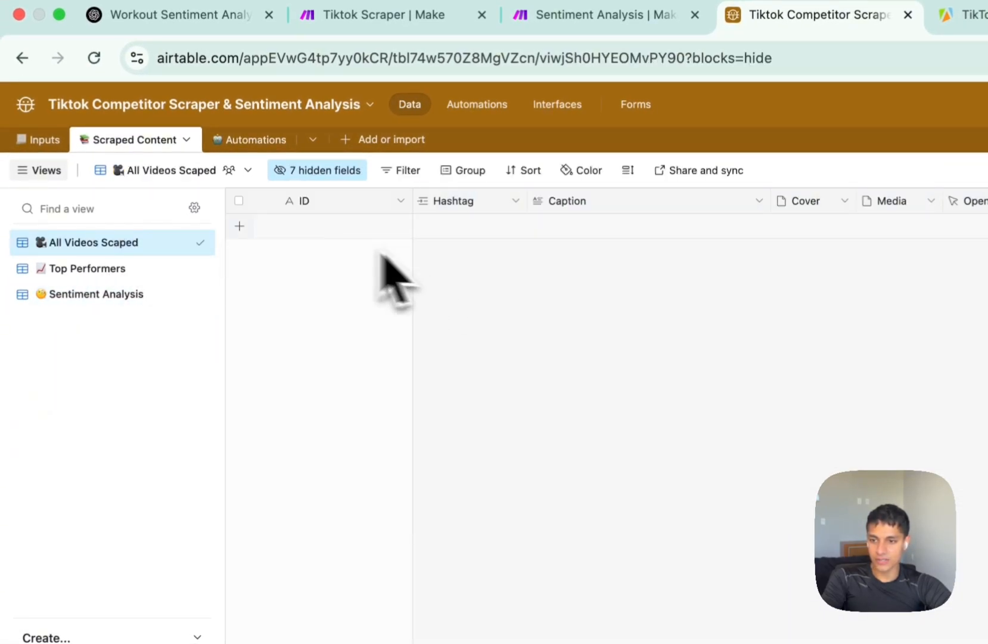
click(34, 139)
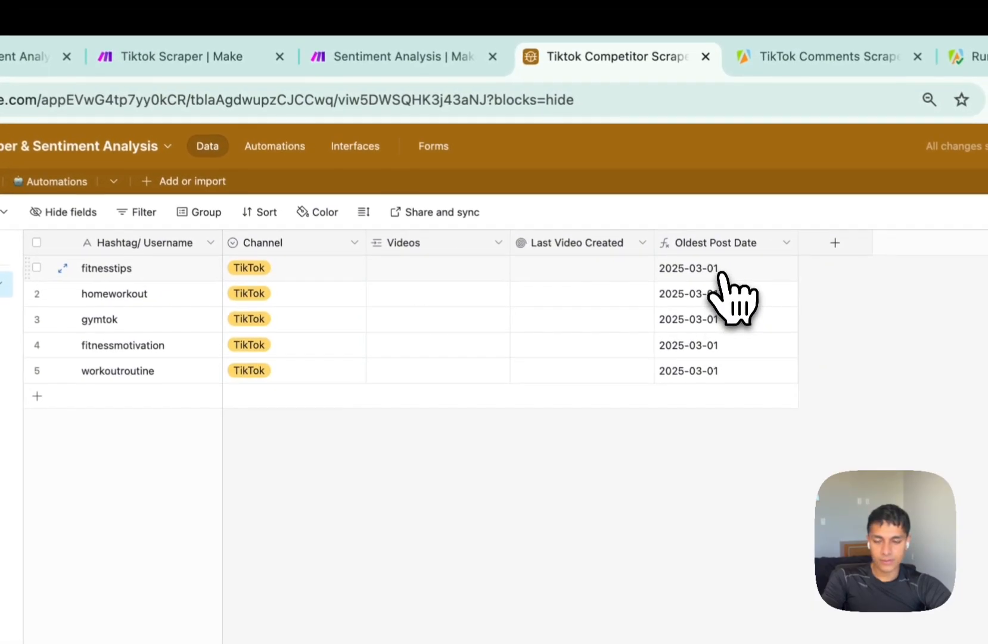
click(214, 57)
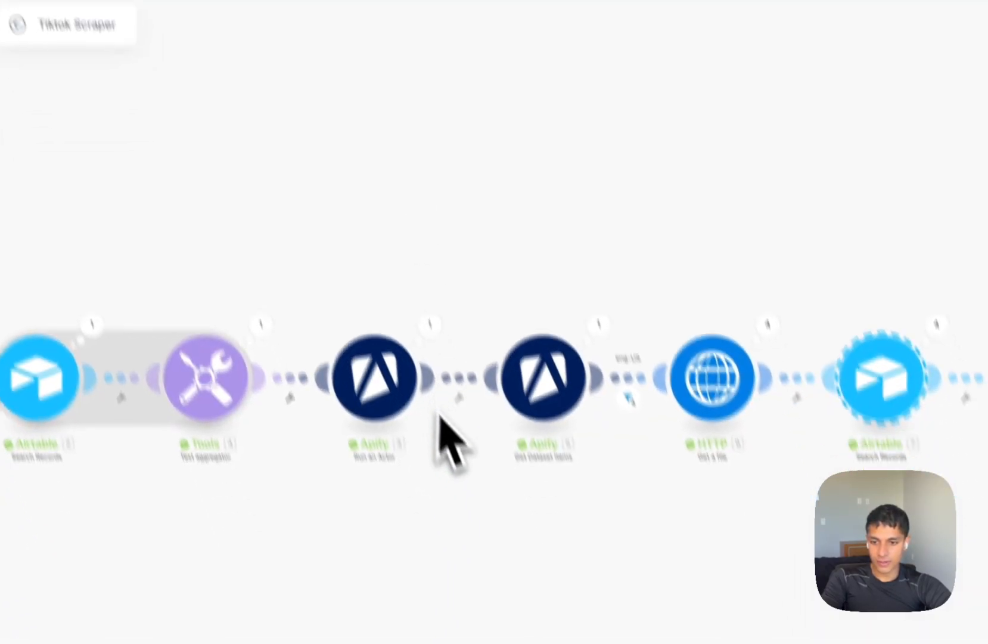
Inspect the Apify Run an Actor input JSON, where resultsPerPage is 2.
click(347, 334)
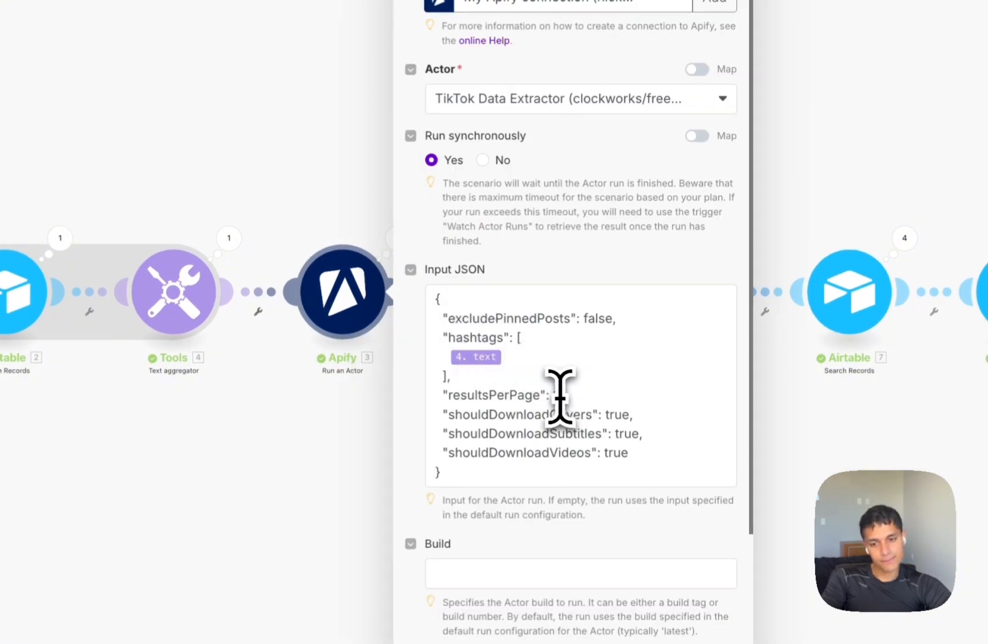
click(558, 395)
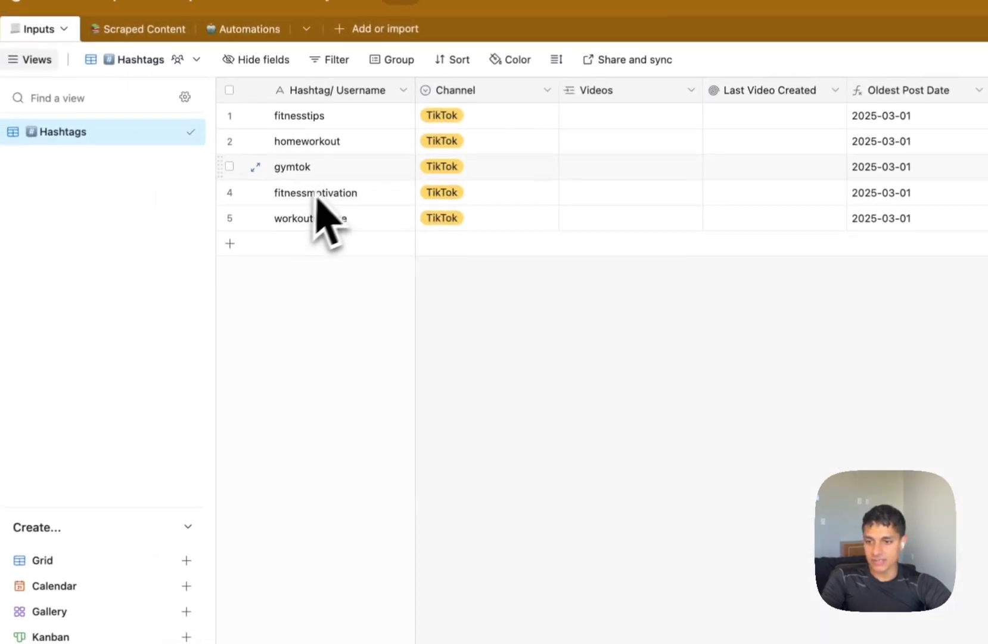
Edit the Hashtag/ Username cells to bodytransformation, fitnessdiet, fitness, gymbody and bicepworkout.
double_click(209, 93)
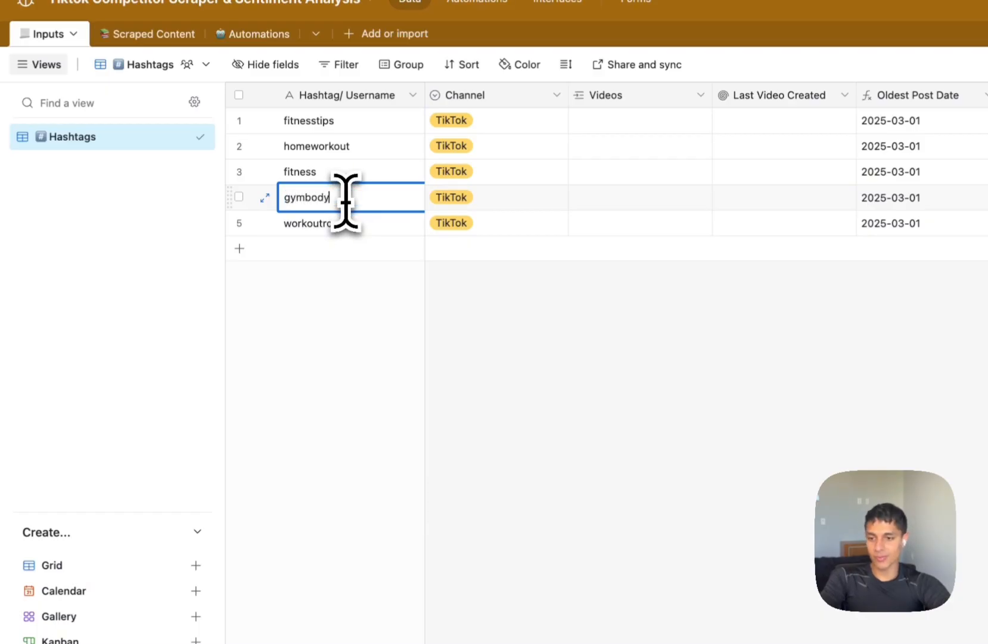
key(Return)
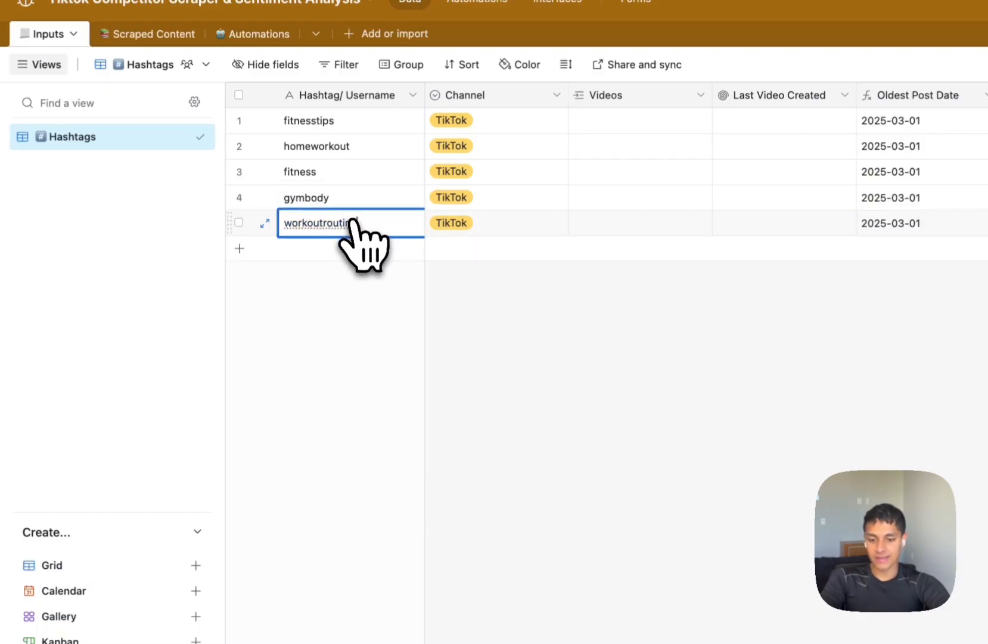
text(bicepwr)
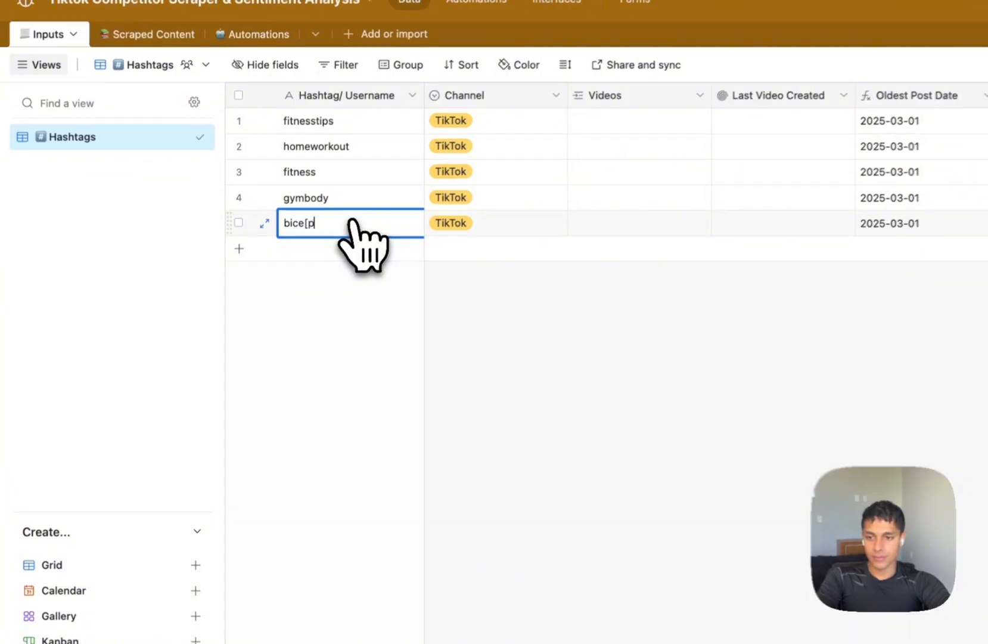
text(orkout)
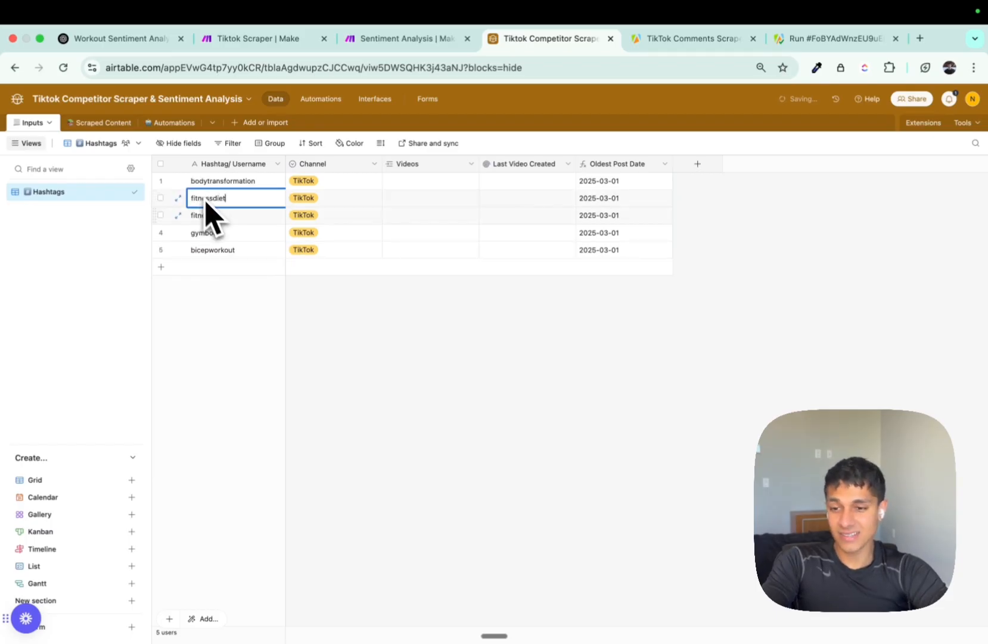
click(310, 297)
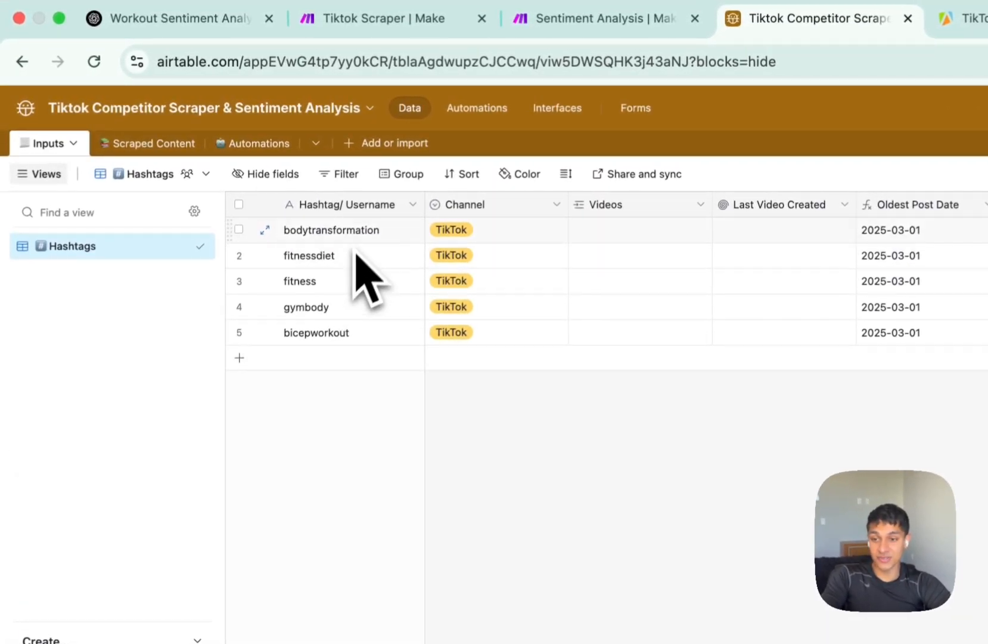
Close the Apify module settings in the Tiktok Scraper scenario and return to Airtable.
key(ctrl+shift+Tab)
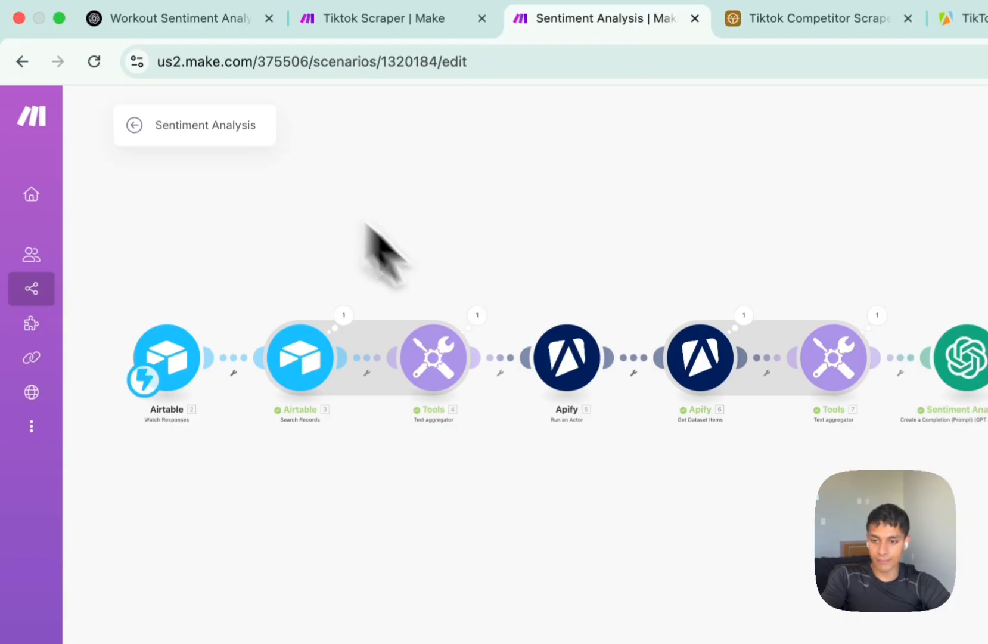
key(ctrl+shift+Tab)
click(515, 340)
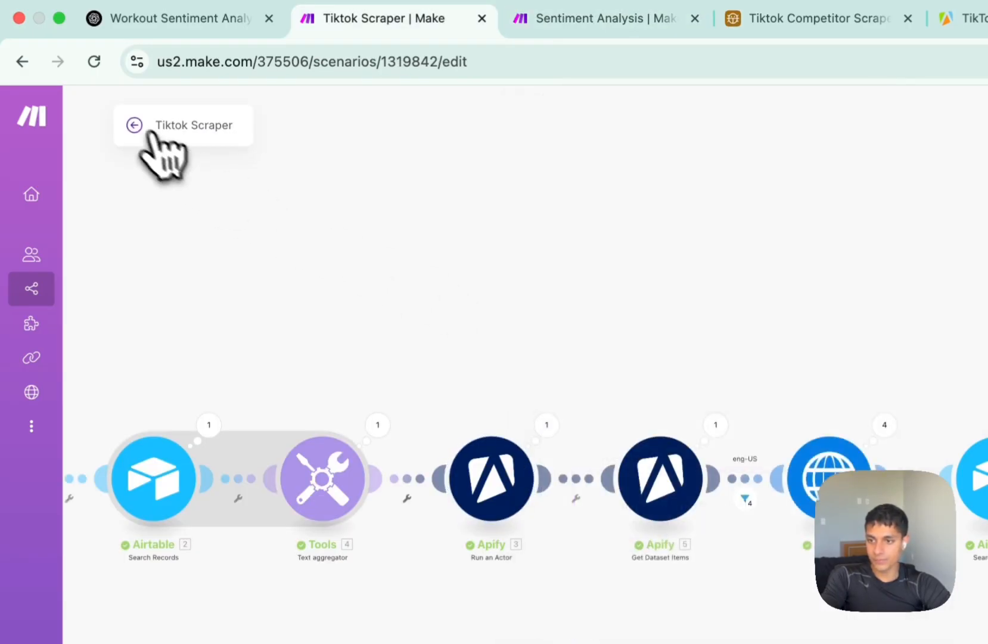
key(ctrl+Tab)
key(ctrl+Tab)
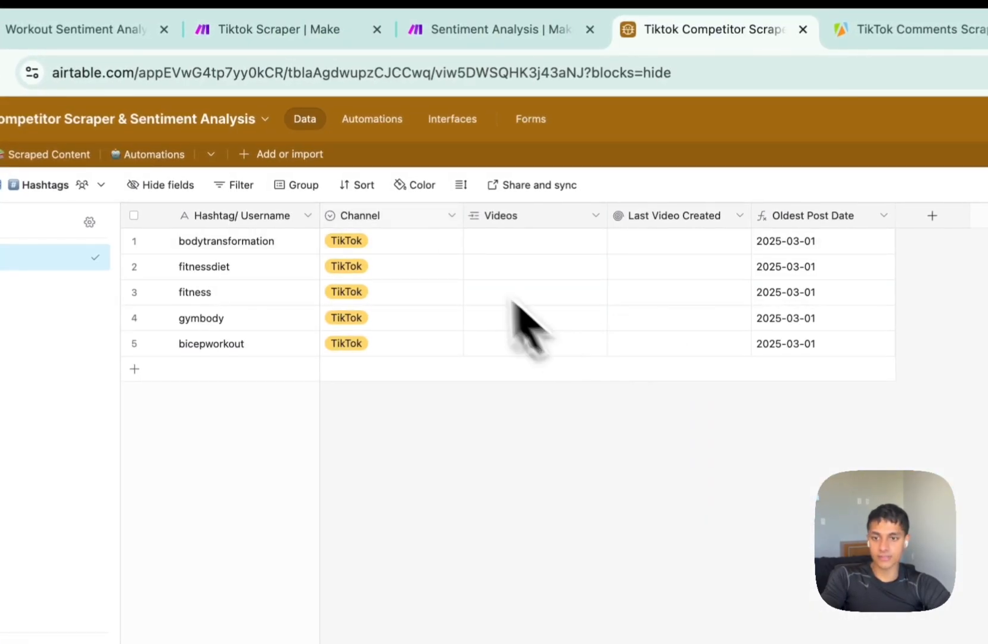
Open the Scraped Content table's Top Performers view.
click(158, 156)
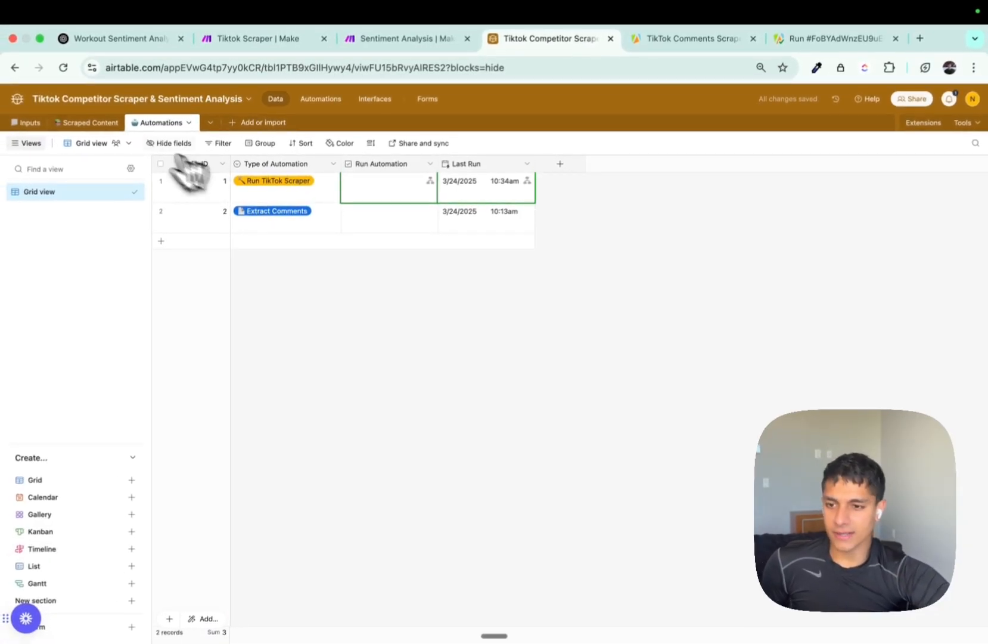
click(101, 125)
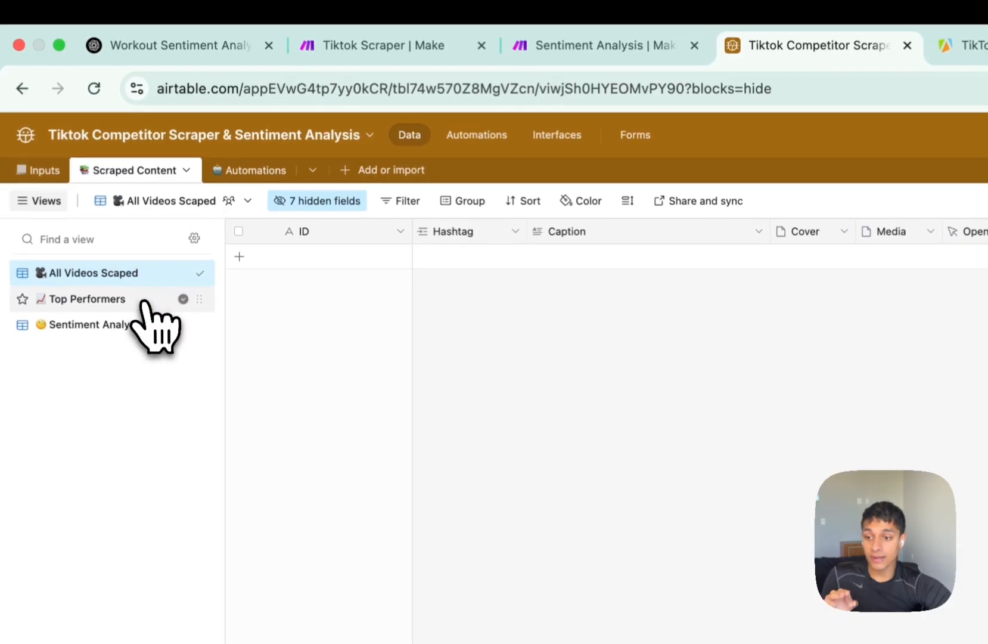
click(116, 301)
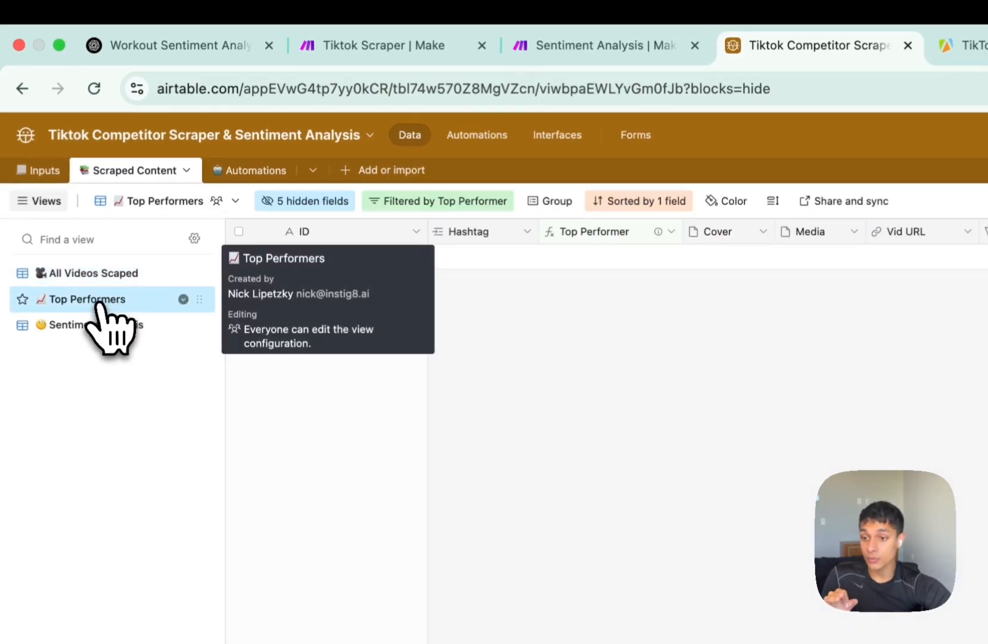
mouse_move(658, 231)
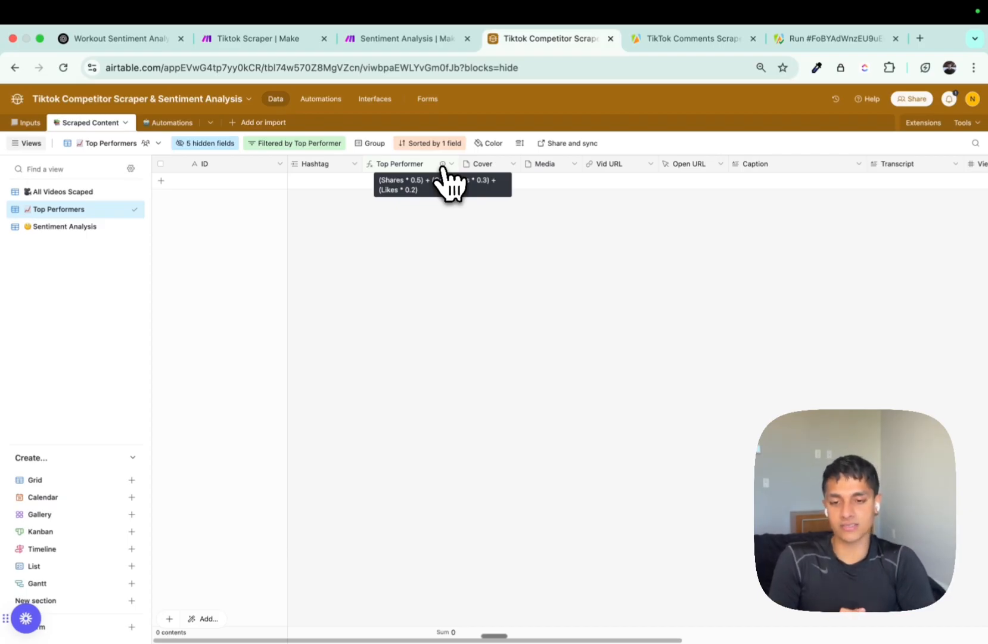
Confirm the Top Performer formula weights shares 0.5, comments 0.3 and likes 0.2.
double_click(441, 166)
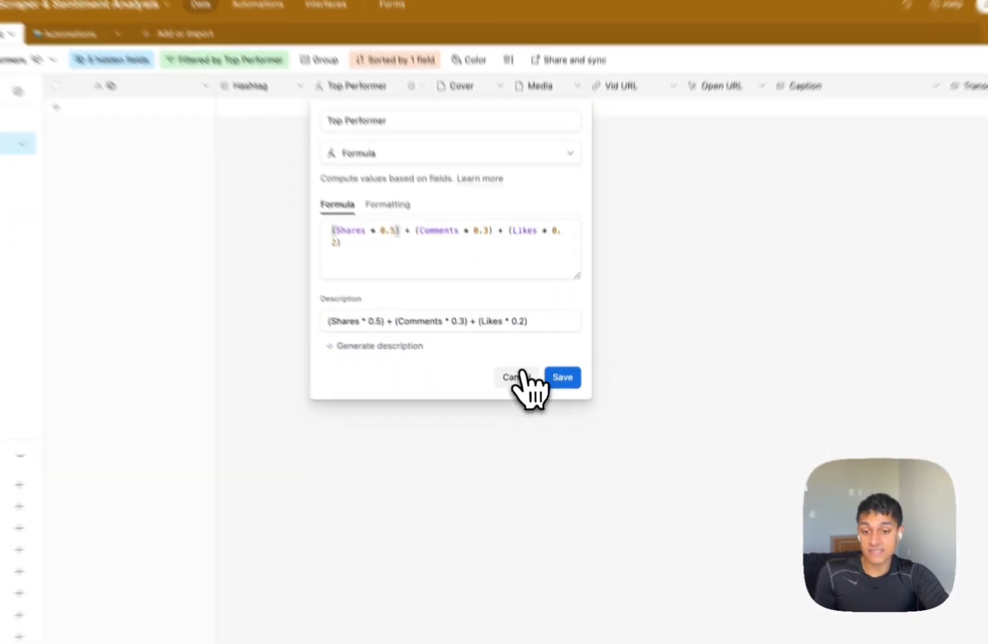
click(553, 395)
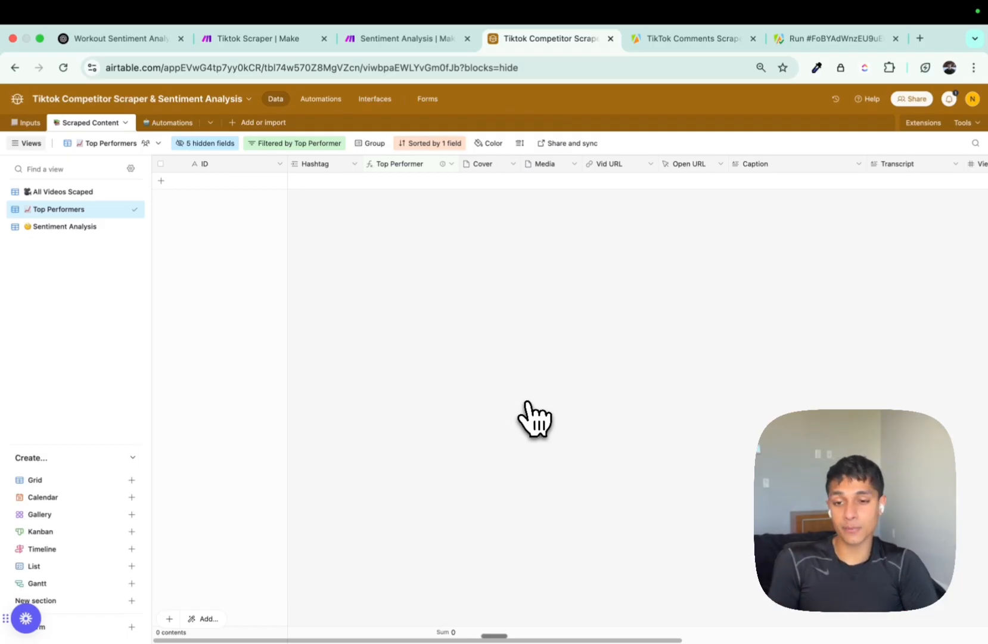
key(ctrl+shift+Tab)
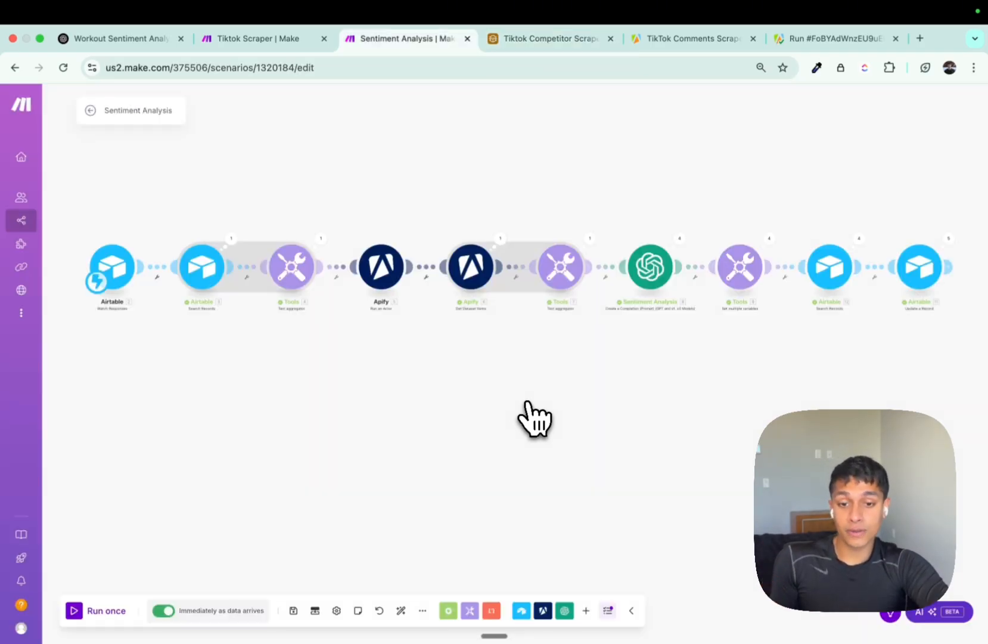
Watch the Tiktok Scraper run in Make, then open Apify's TikTok Comments Scraper actor.
key(ctrl+shift+Tab)
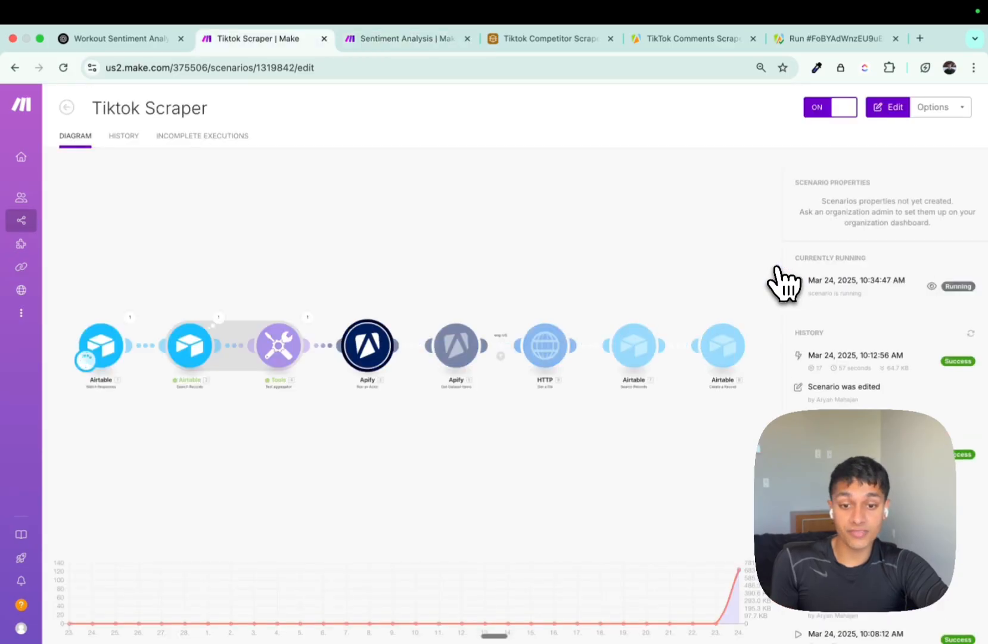
scroll(500, 358, up, 3)
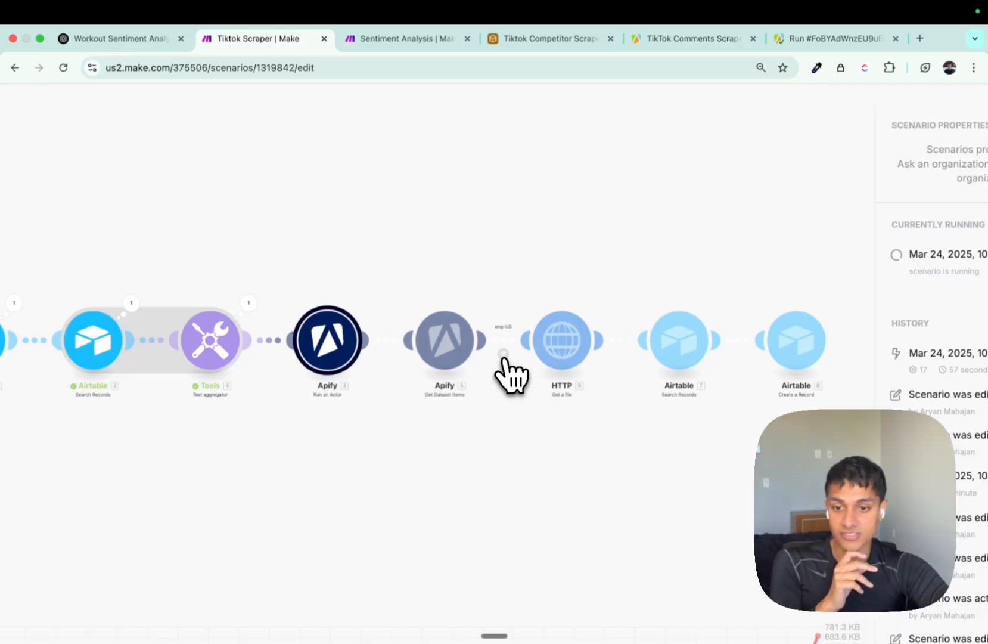
key(ctrl+Tab)
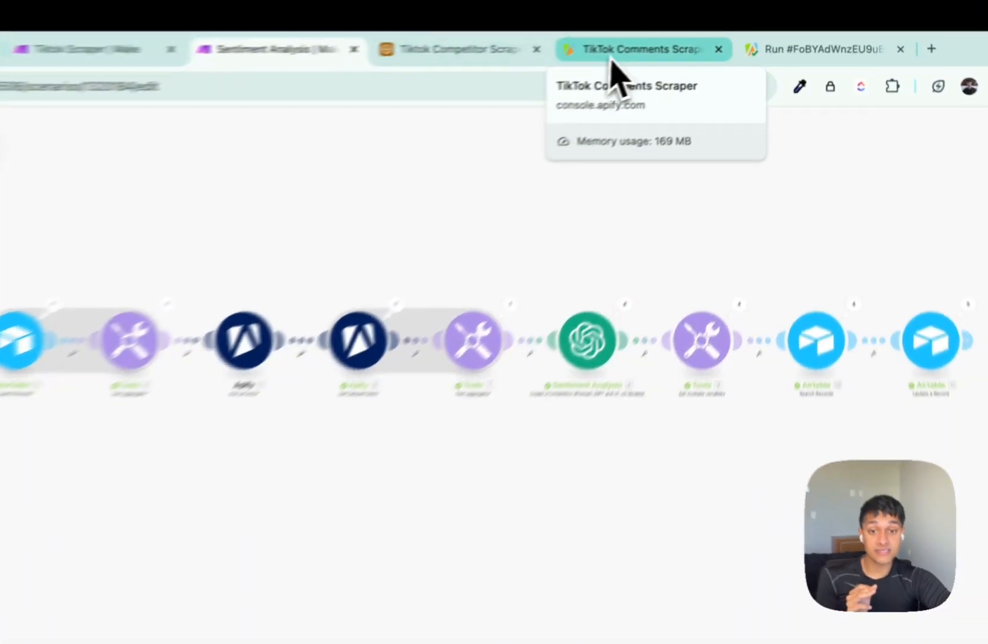
click(611, 60)
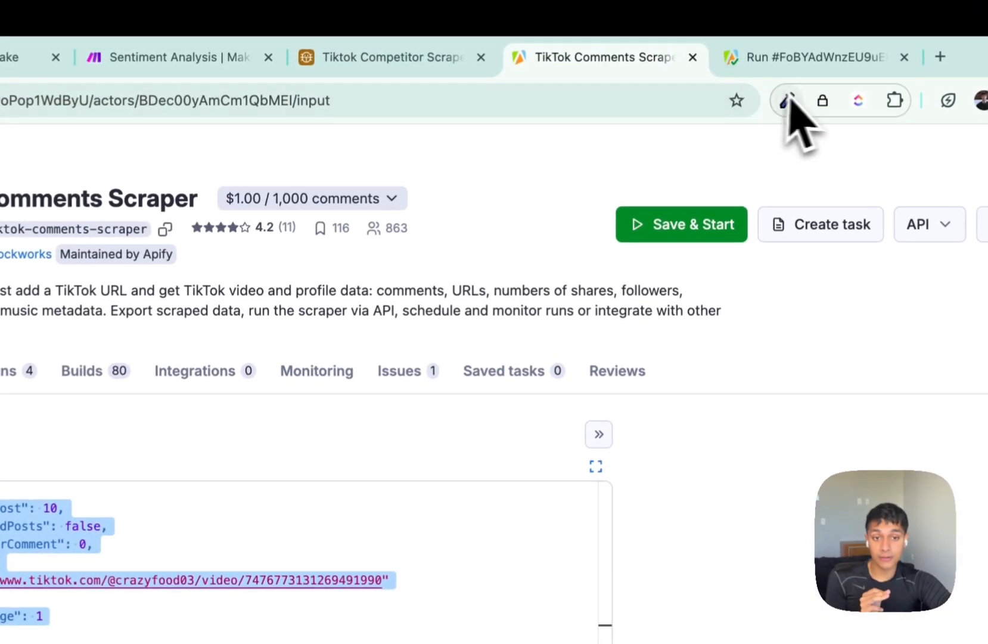
Open the TikTok Data Extractor's Runs list and confirm the latest run scraped 5/5 hashtags.
click(818, 59)
scroll(339, 325, up, 15)
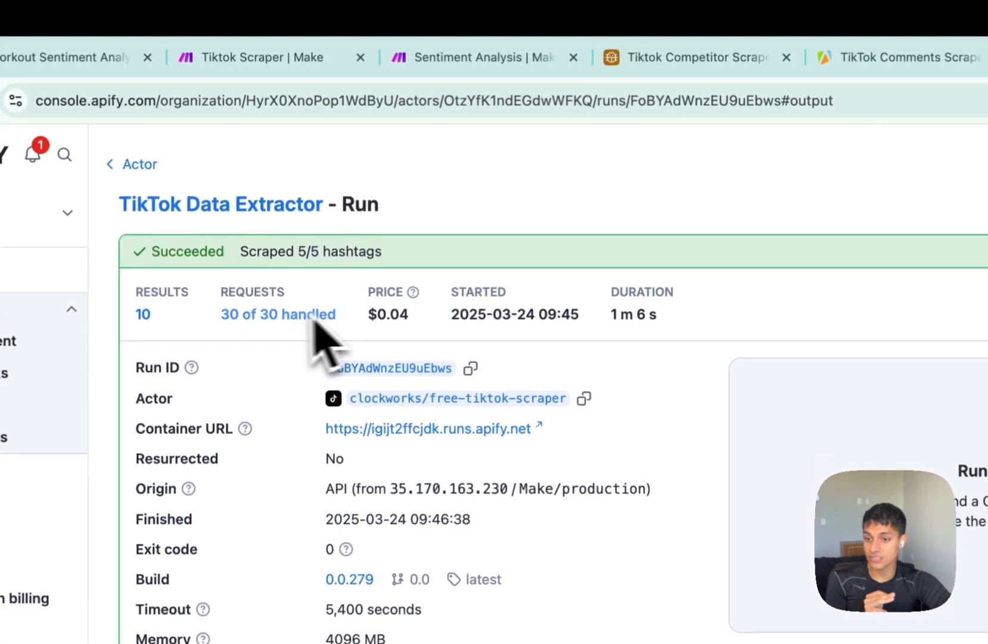
click(167, 216)
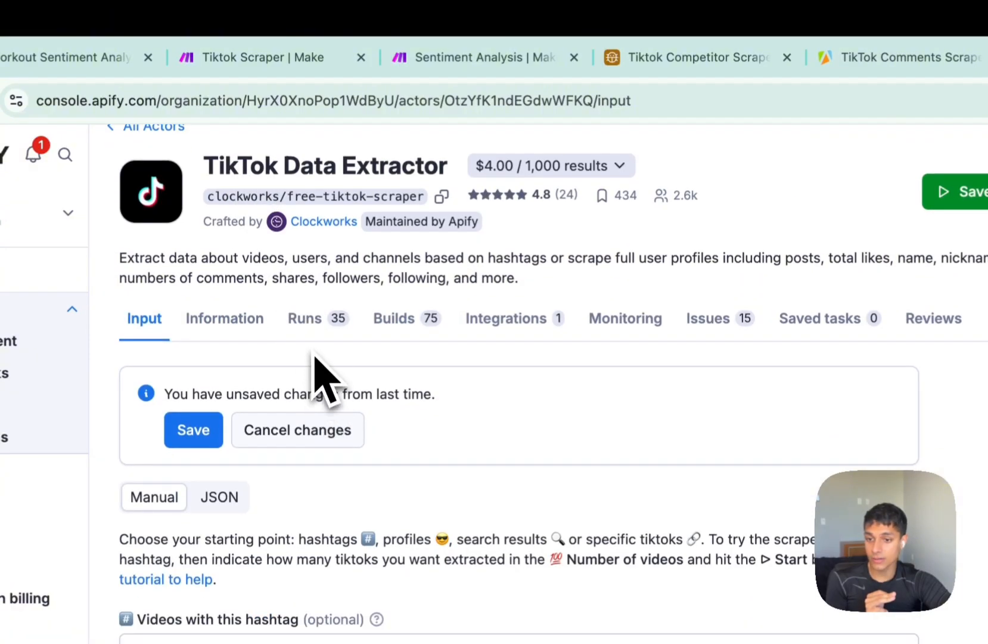
click(316, 319)
scroll(467, 430, down, 4)
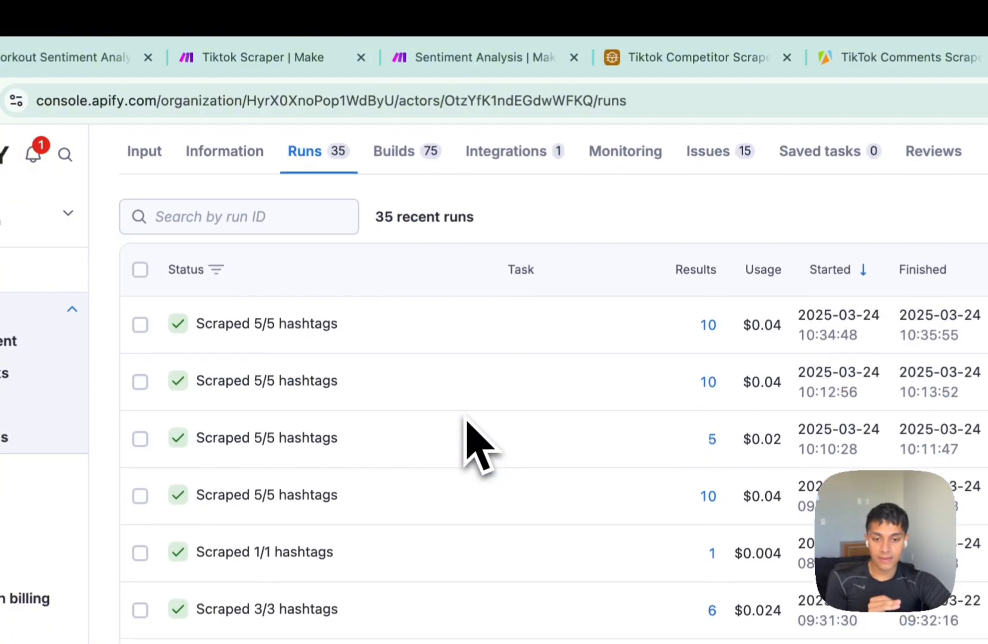
click(441, 60)
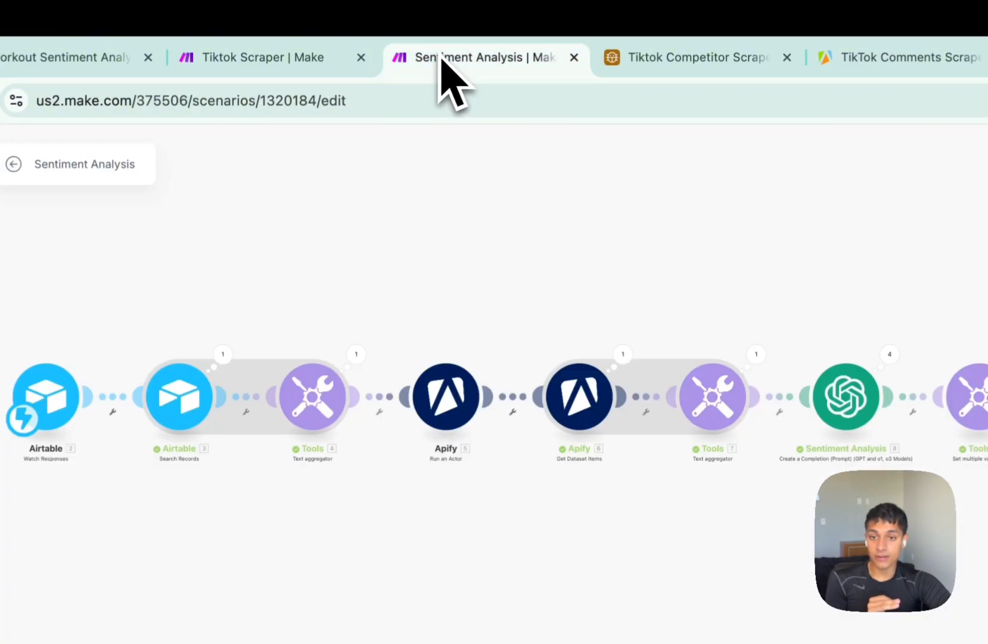
Verify Top Performers lists fitnessdiet at 81,688 and bicepworkout at 49,856, two records created.
key(ctrl+shift+Tab)
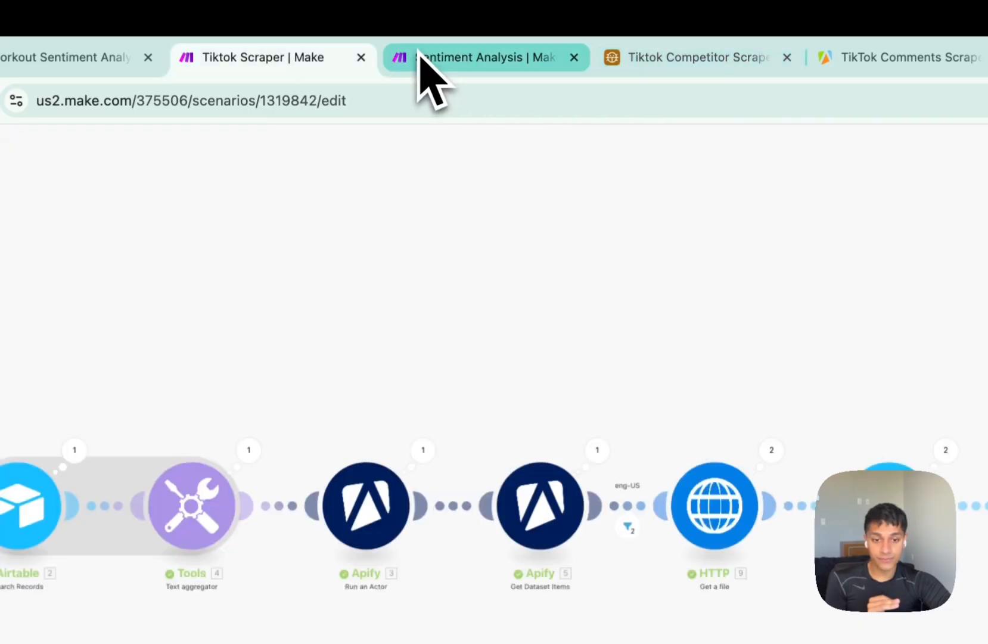
key(ctrl+Tab)
key(ctrl+Tab)
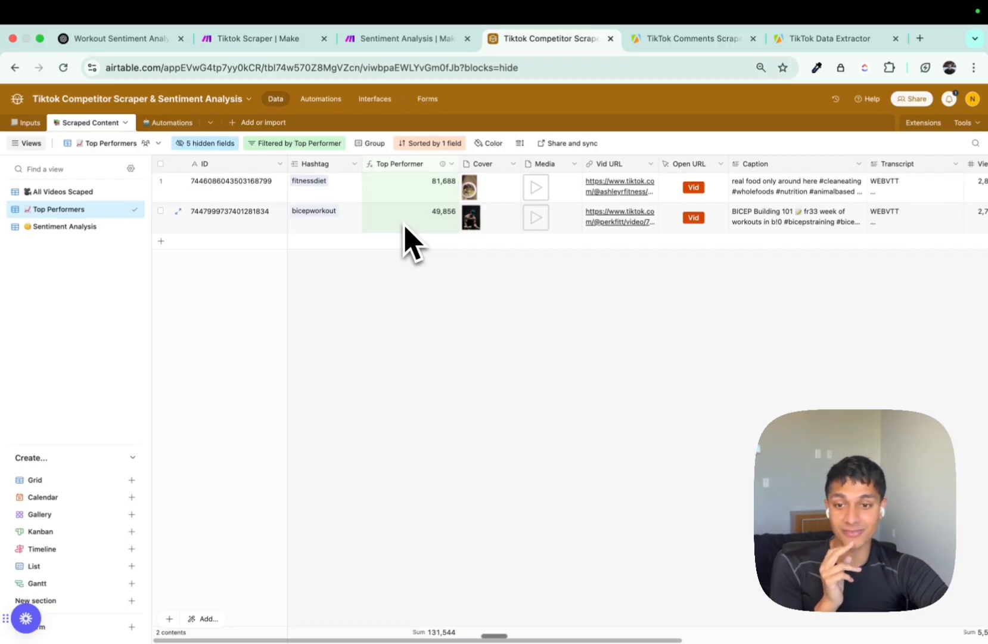
click(290, 42)
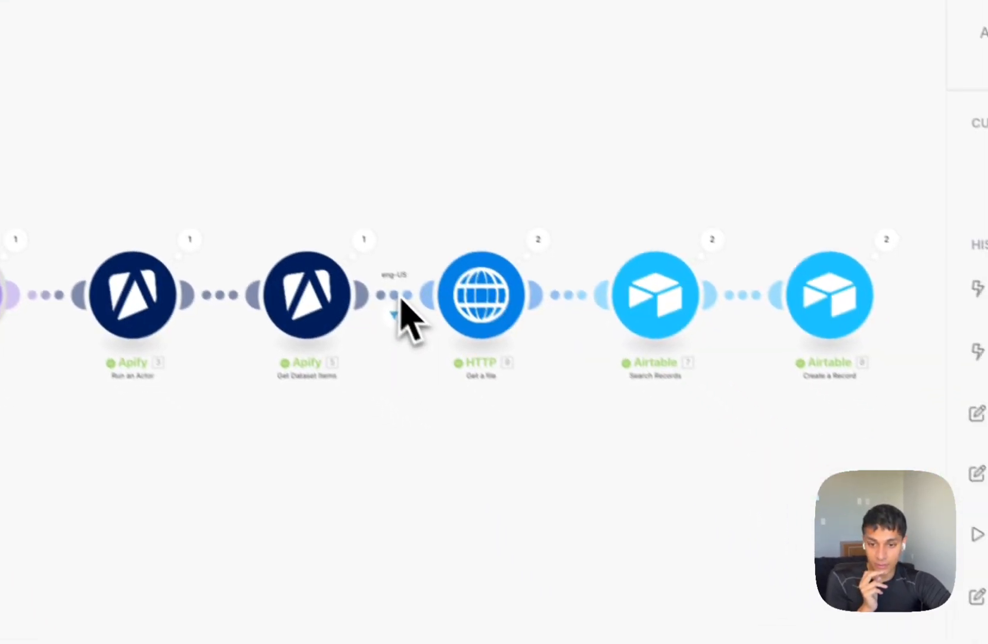
click(394, 295)
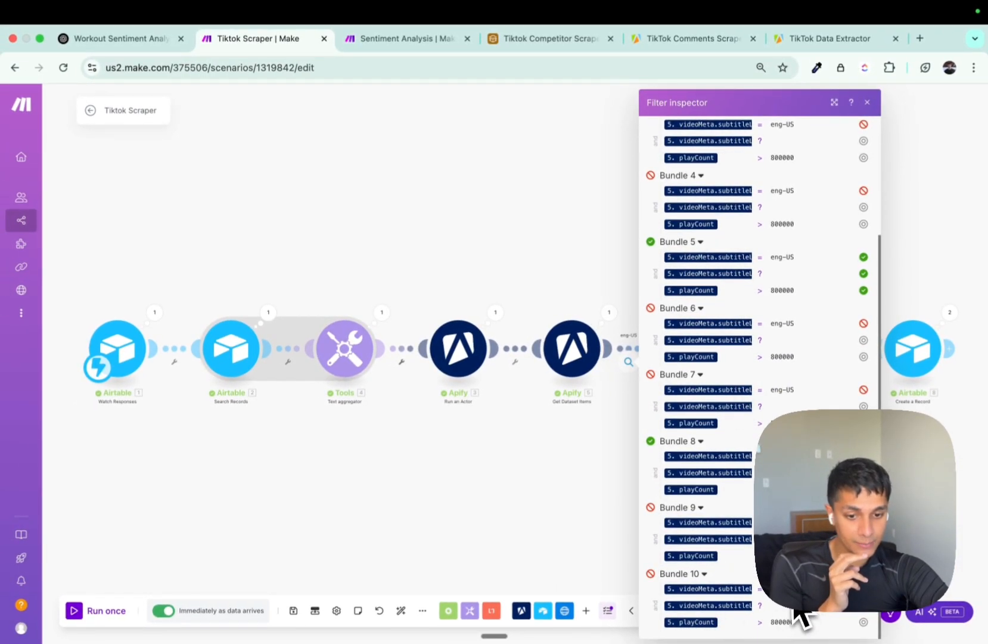
scroll(757, 375, up, 2)
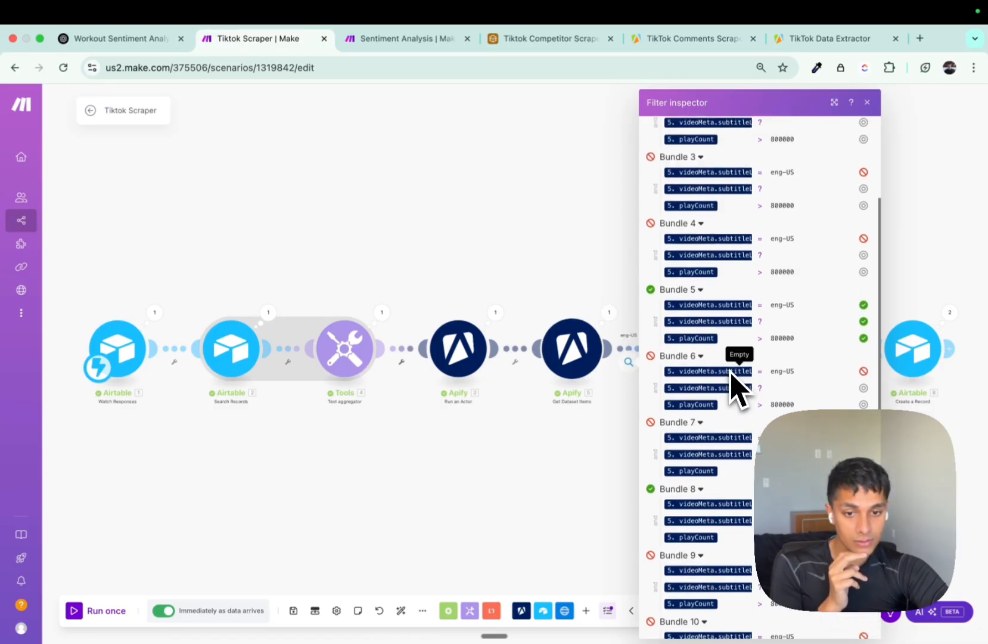
scroll(730, 384, up, 3)
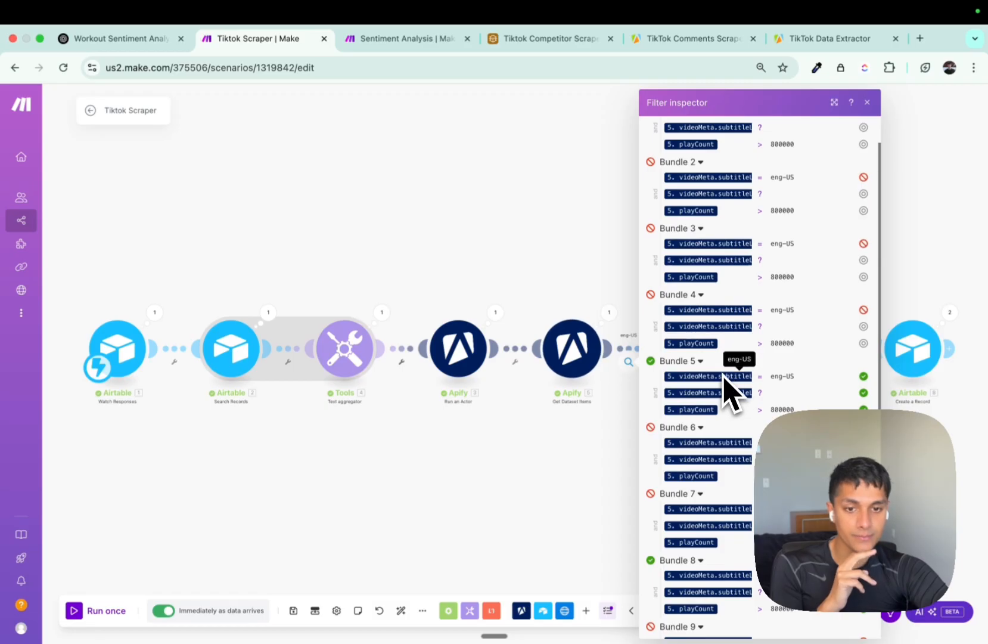
scroll(715, 394, up, 2)
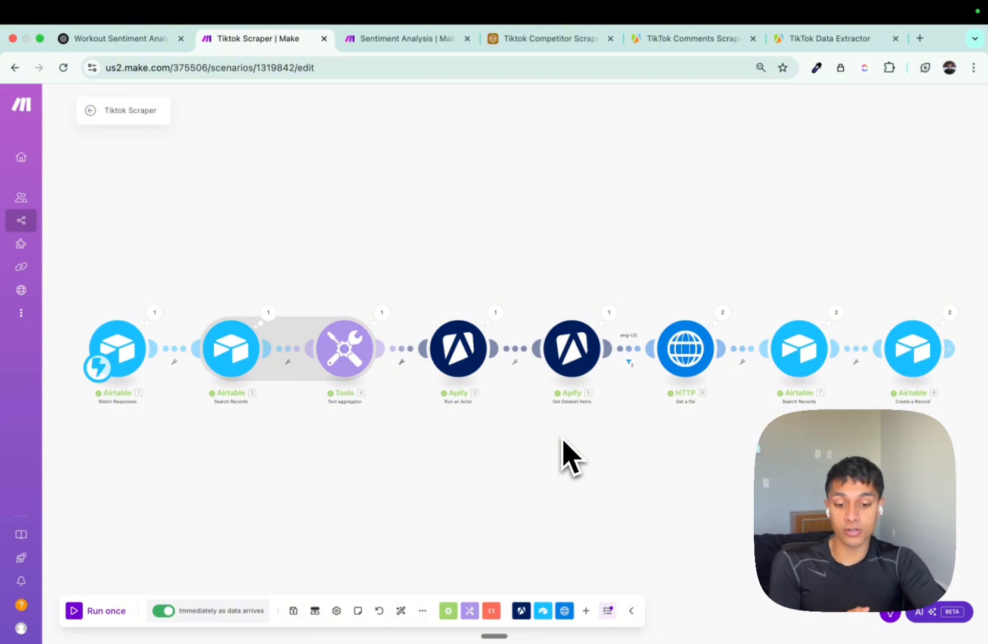
Tick Run Automation on the Extract Comments row and watch the Sentiment Analysis scenario run.
key(ctrl+Tab)
key(ctrl+Tab)
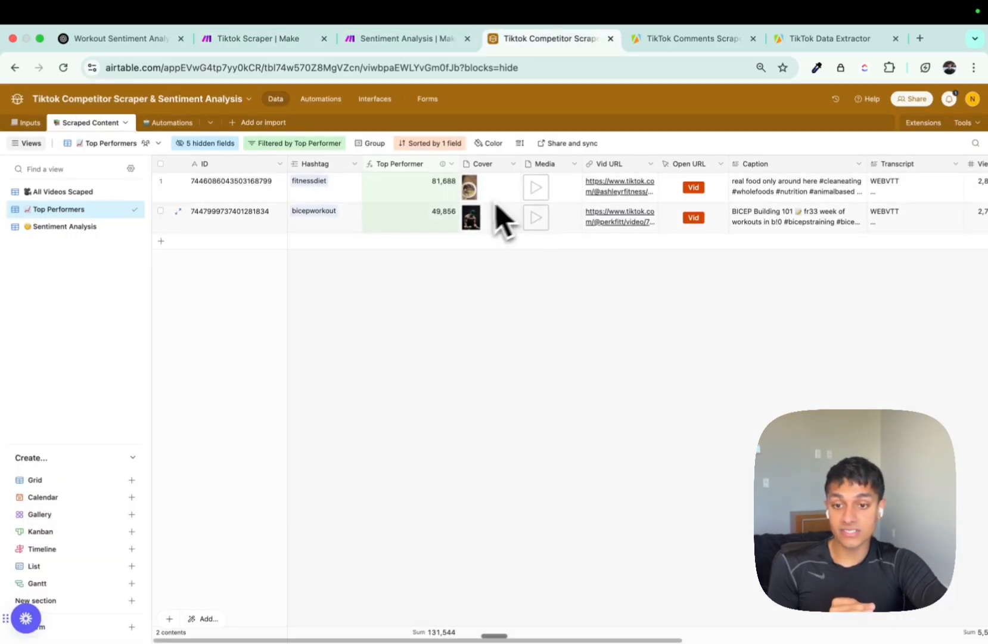
click(158, 122)
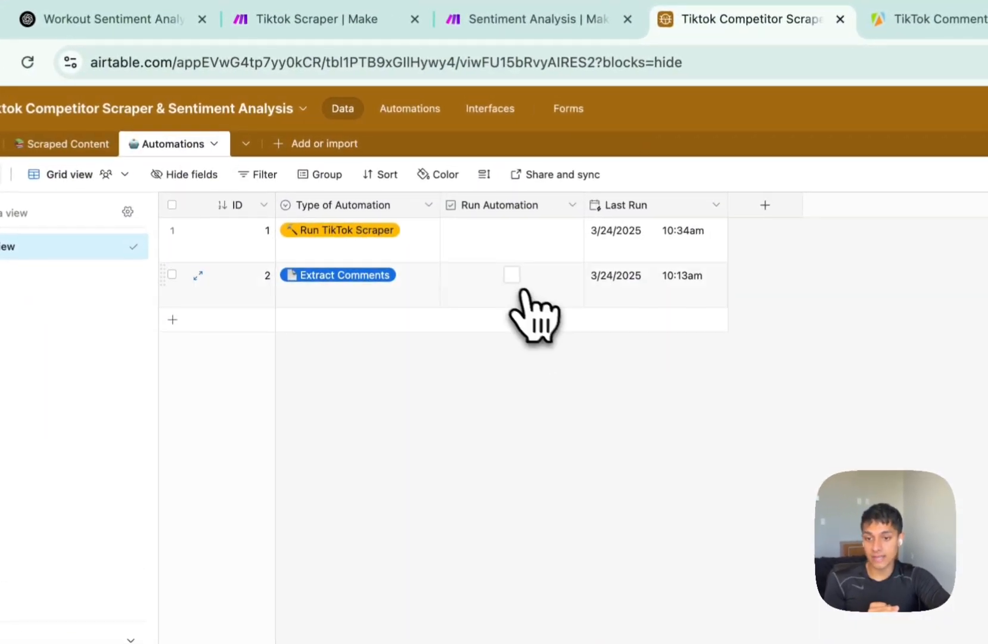
click(389, 210)
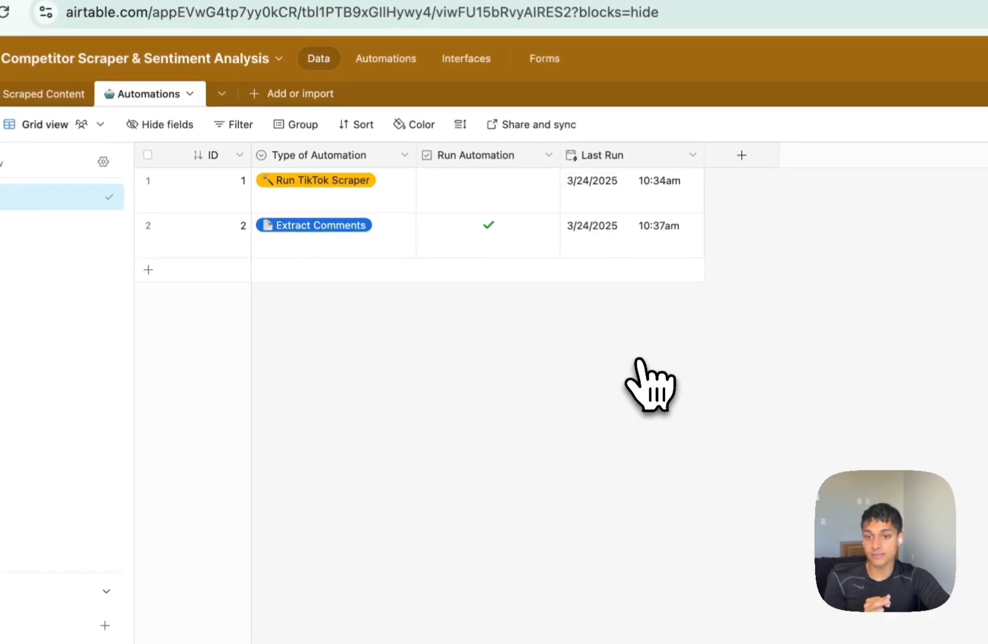
key(ctrl+shift+Tab)
click(43, 75)
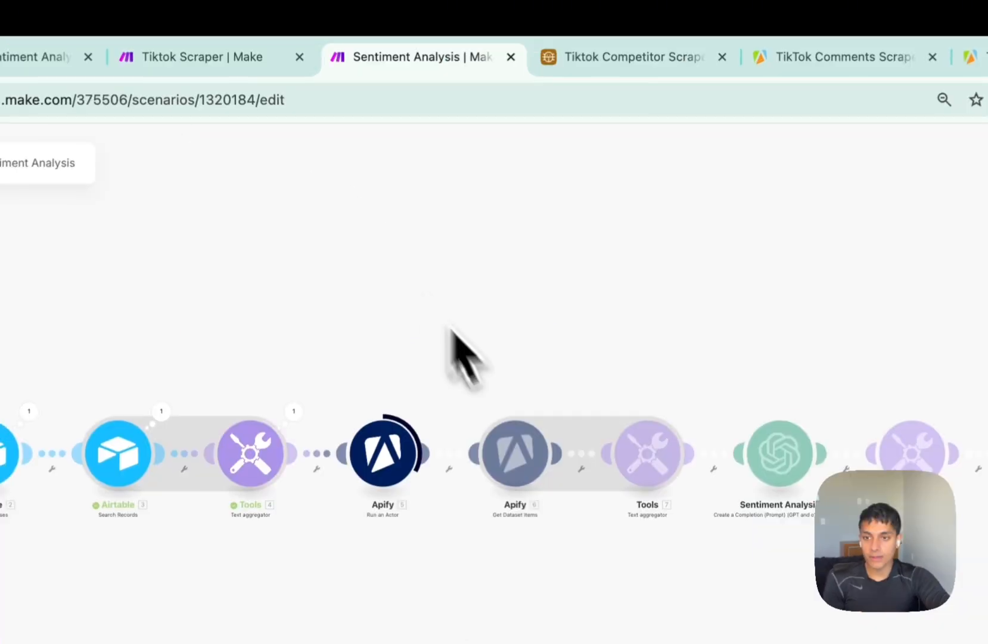
Inspect the Update a Record error and the Search Records search formula output.
click(280, 40)
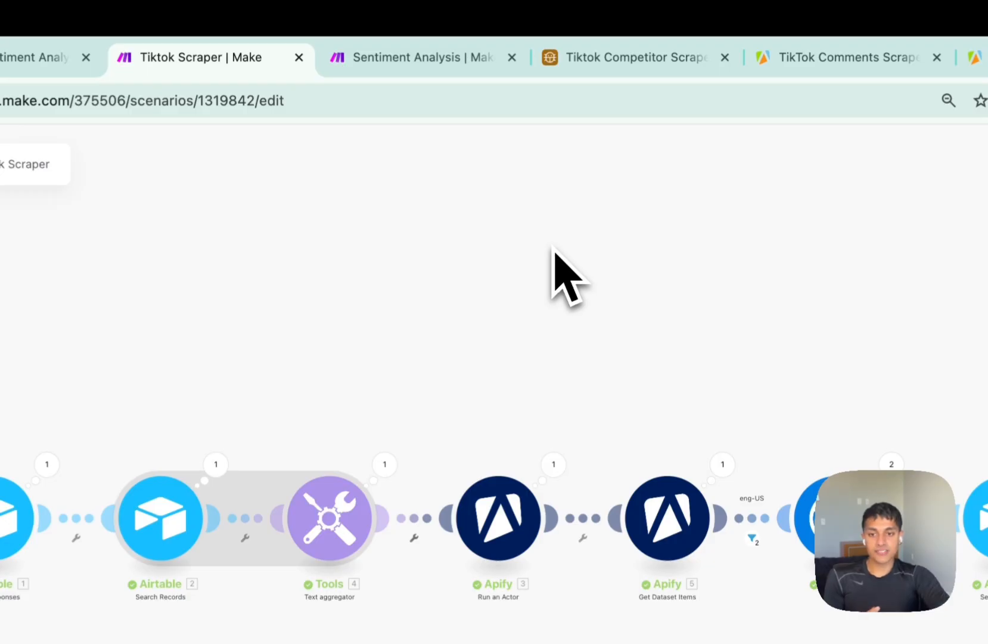
click(464, 60)
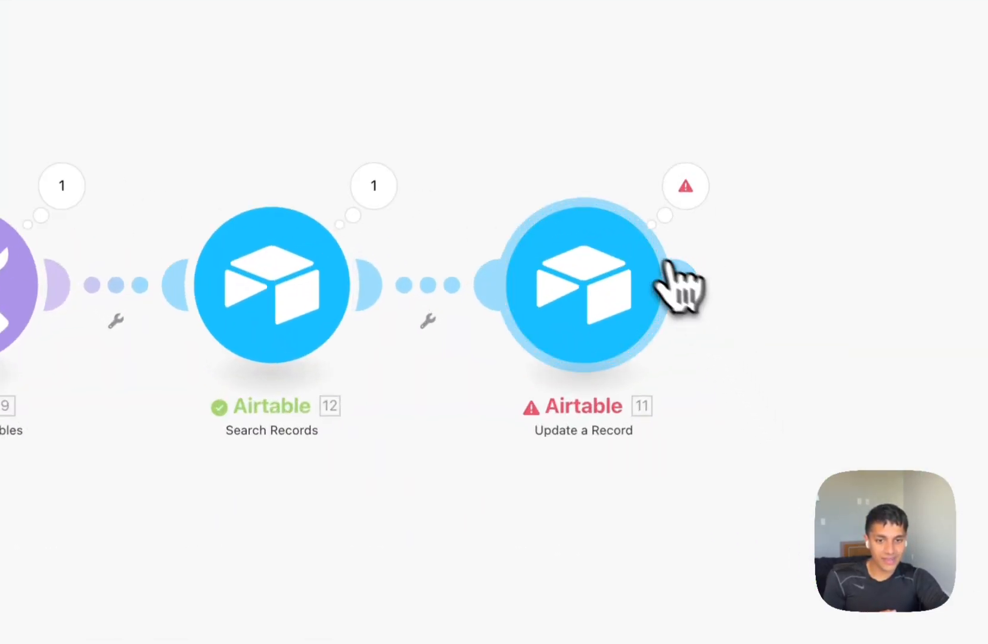
click(685, 186)
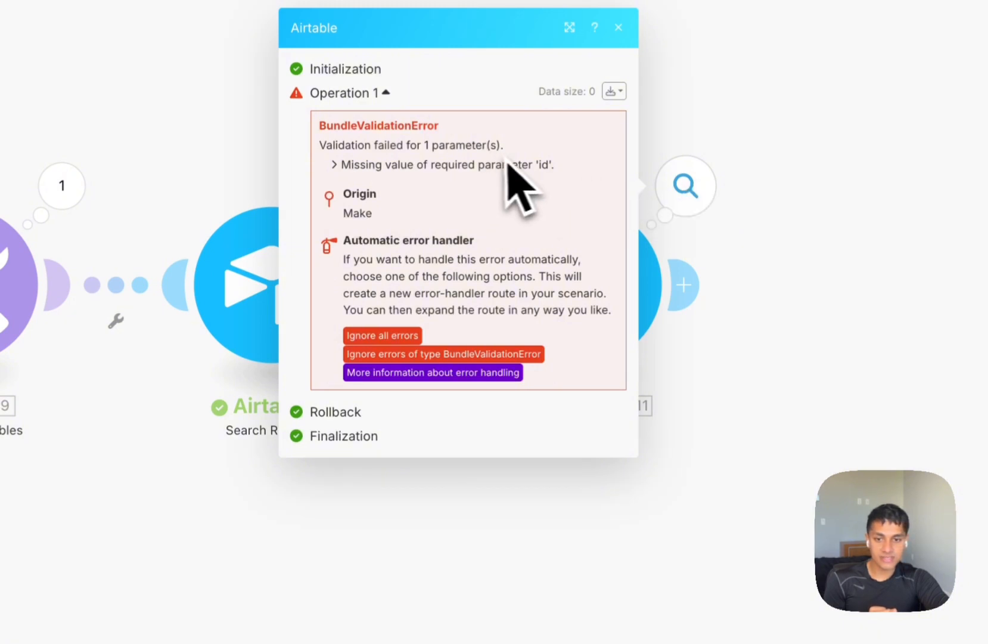
click(746, 210)
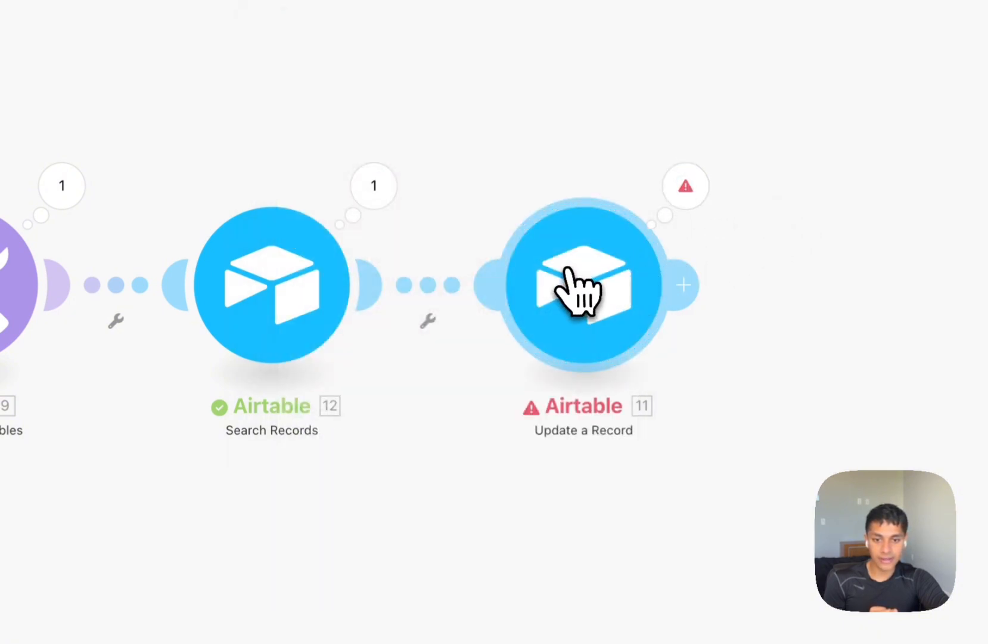
click(579, 289)
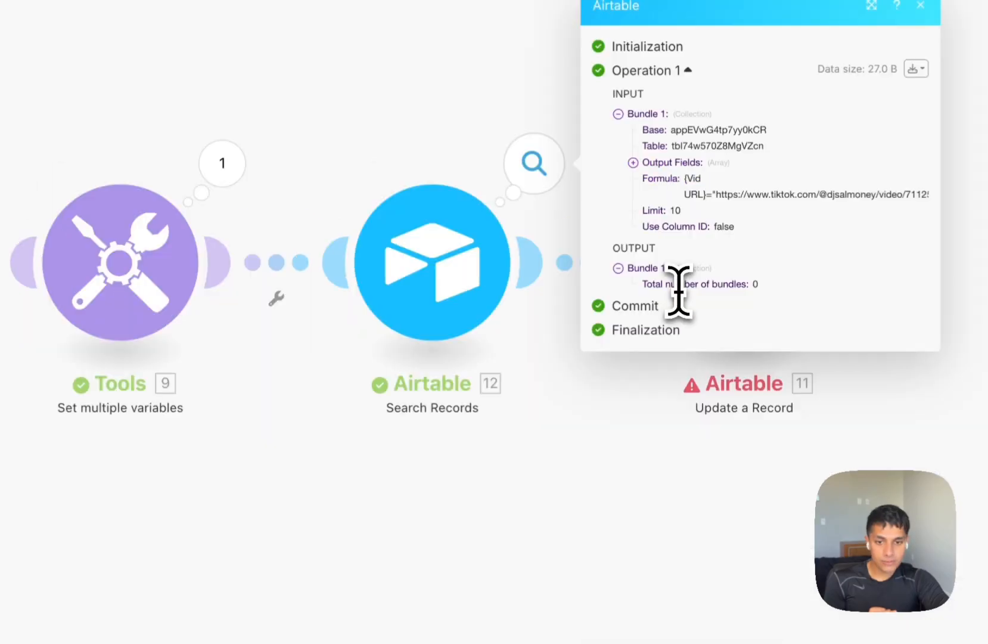
drag(644, 284, 725, 202)
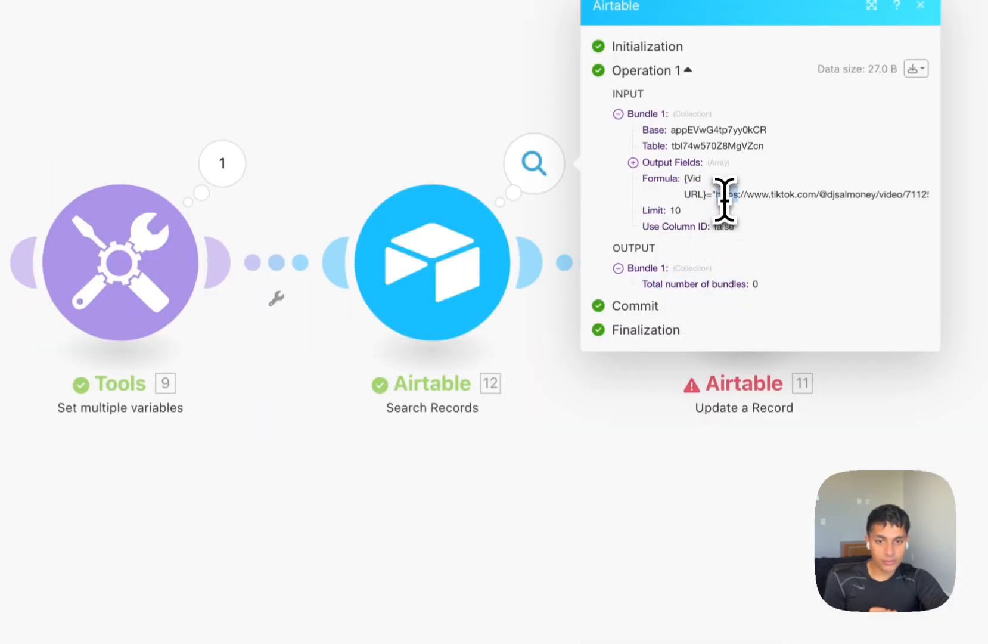
triple_click(779, 197)
click(770, 197)
triple_click(766, 197)
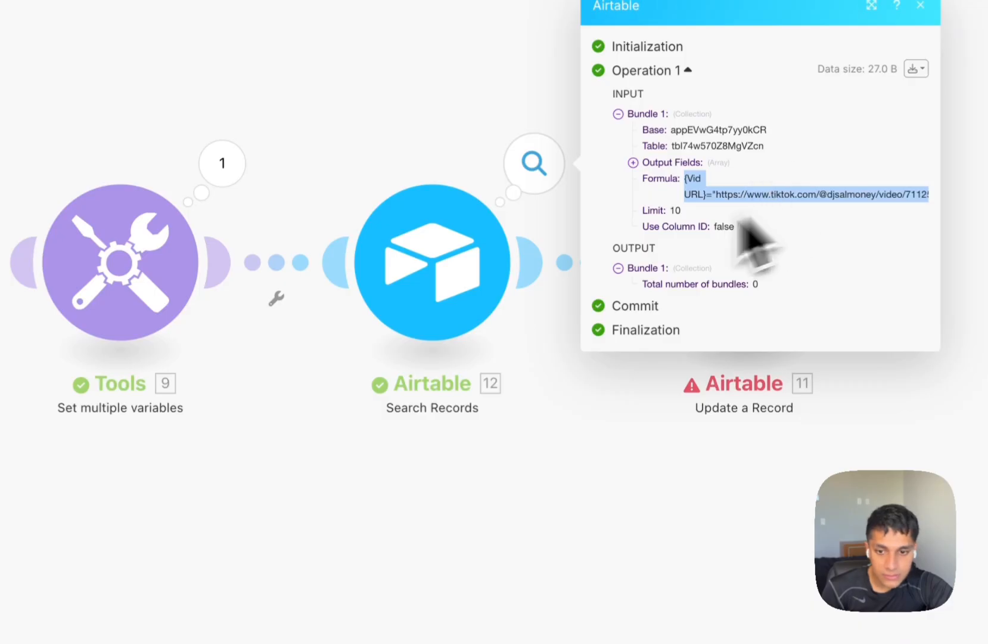
Map the Run an Actor step's defaultDatasetId into Dataset ID and save the module.
click(497, 298)
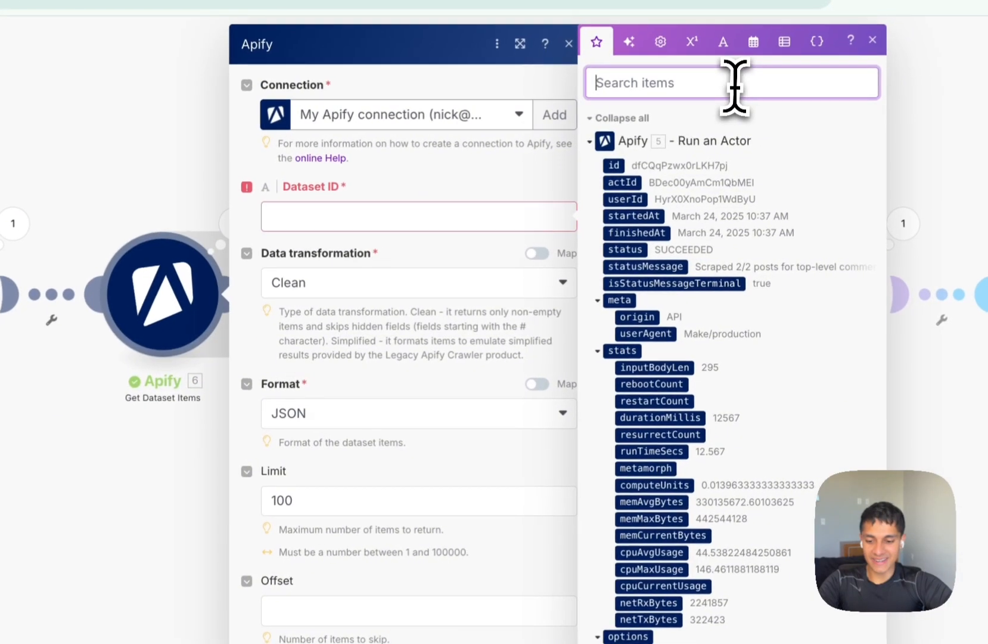
text(daat)
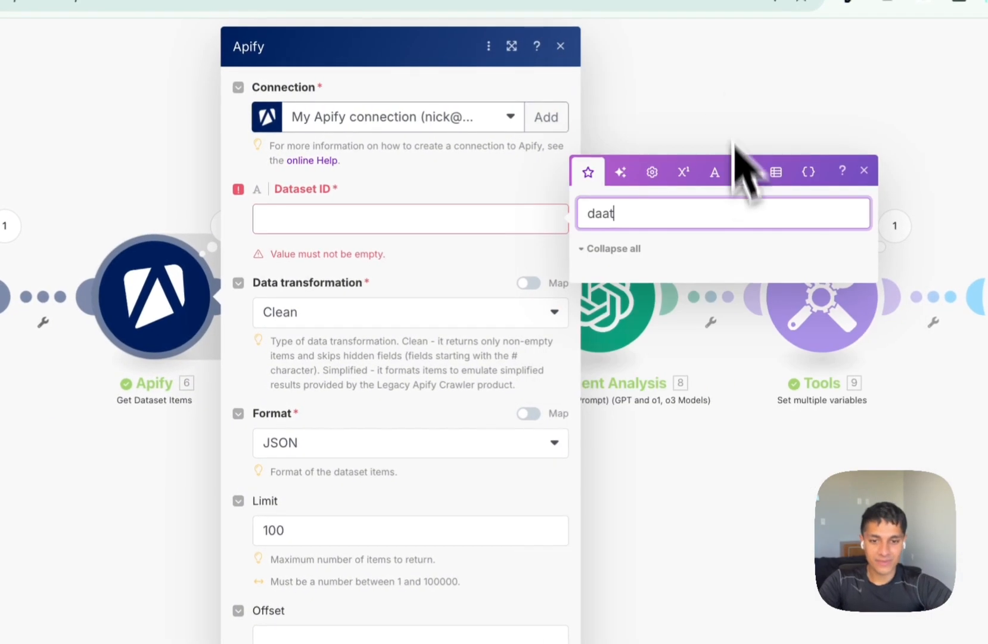
key(BackSpace)
key(BackSpace)
text(ta)
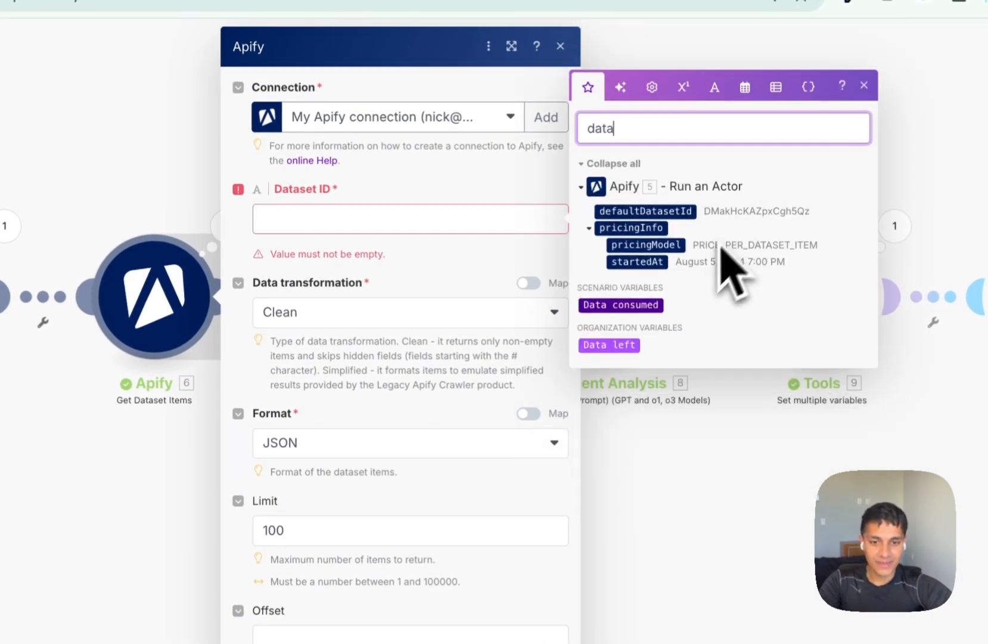
click(382, 217)
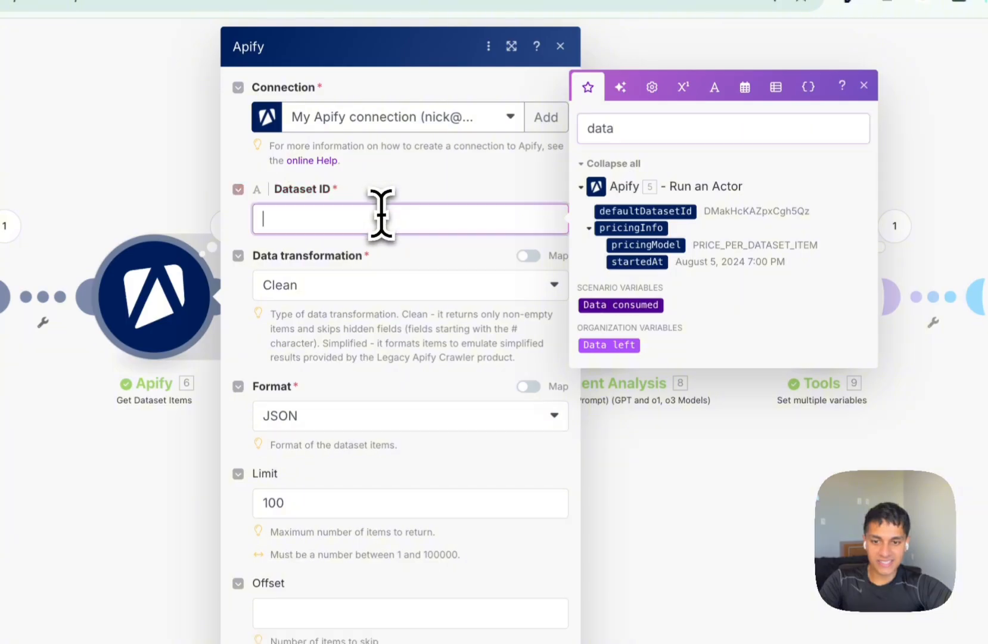
click(632, 215)
click(628, 602)
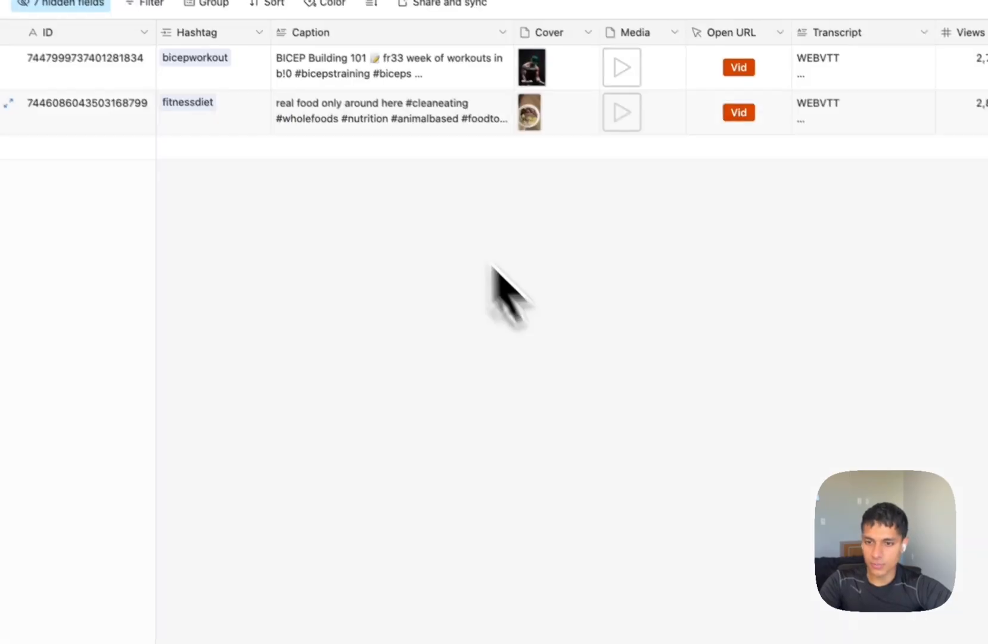
Tick Extract Comments' Run Automation, enable the scenario deleting old queue data, then re-tick it.
click(185, 124)
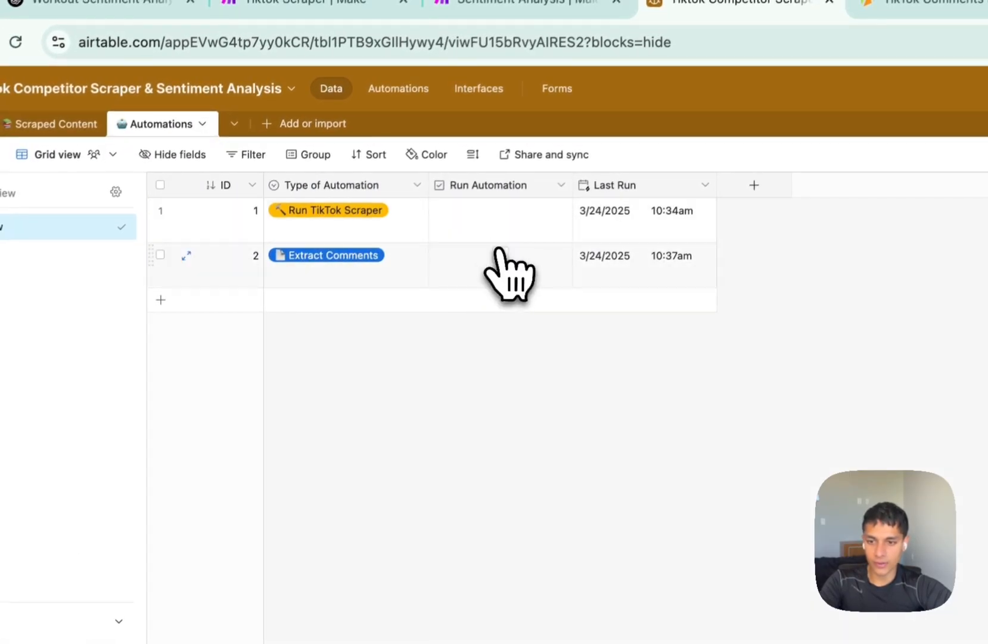
click(501, 255)
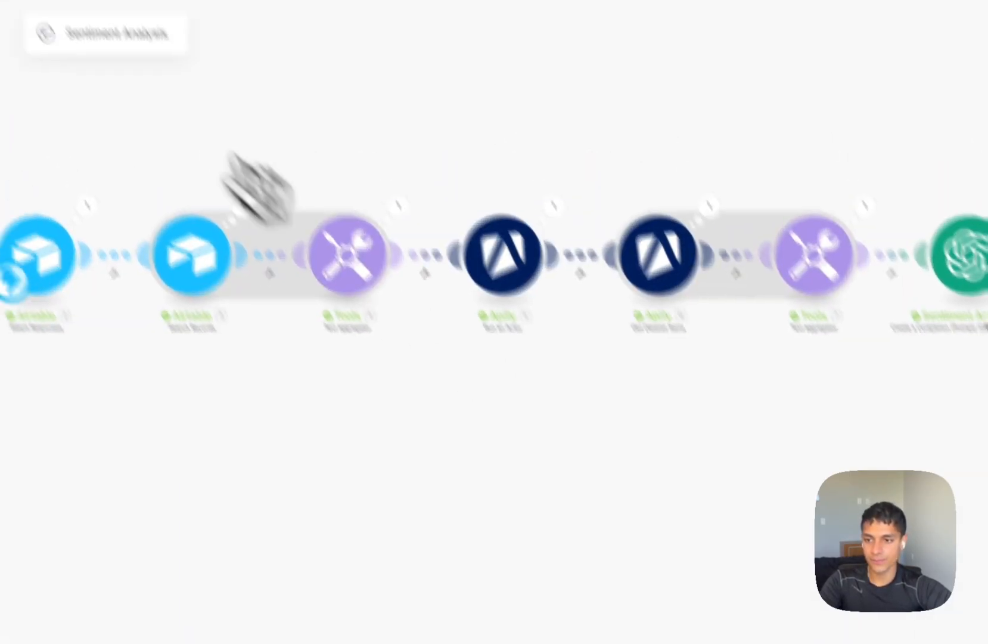
click(46, 32)
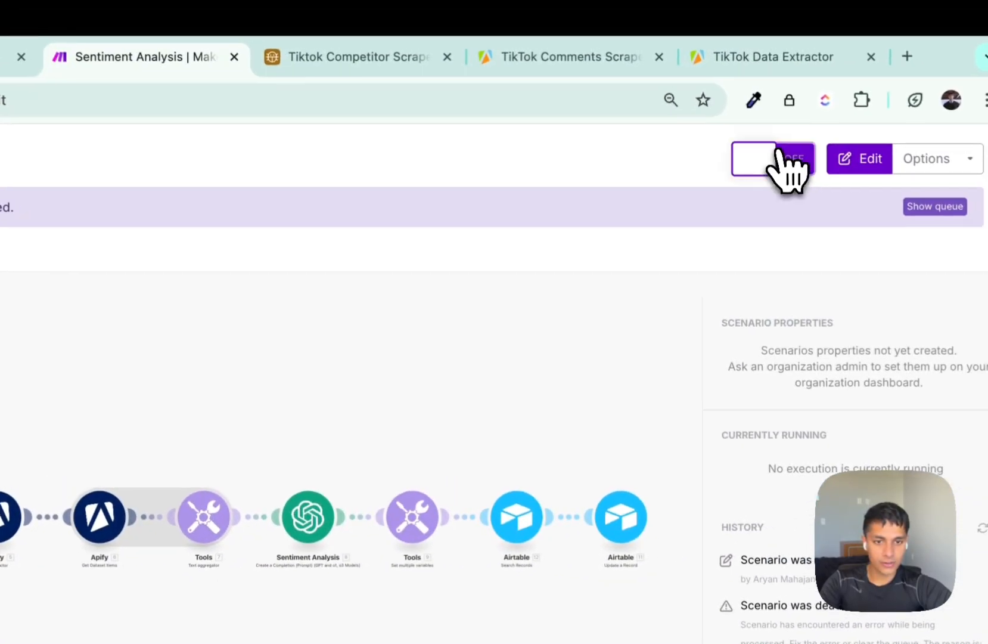
click(948, 119)
click(814, 345)
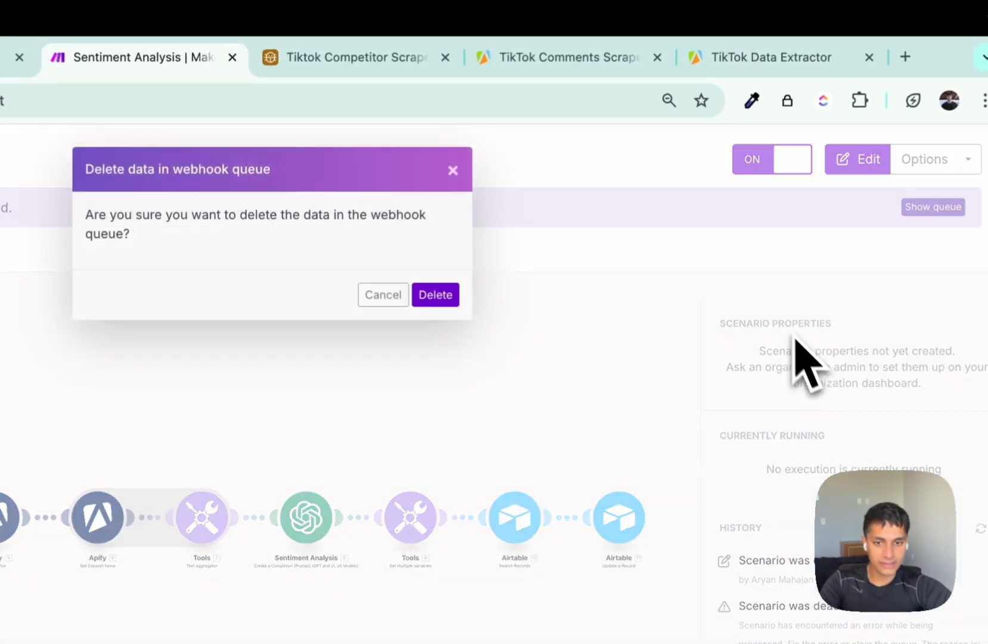
click(435, 293)
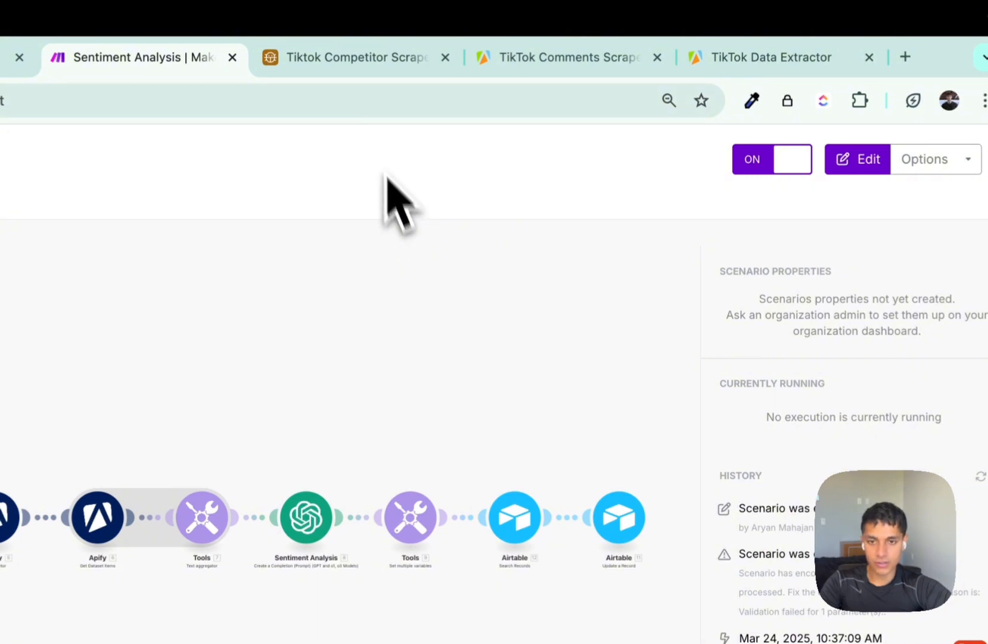
click(352, 60)
click(118, 315)
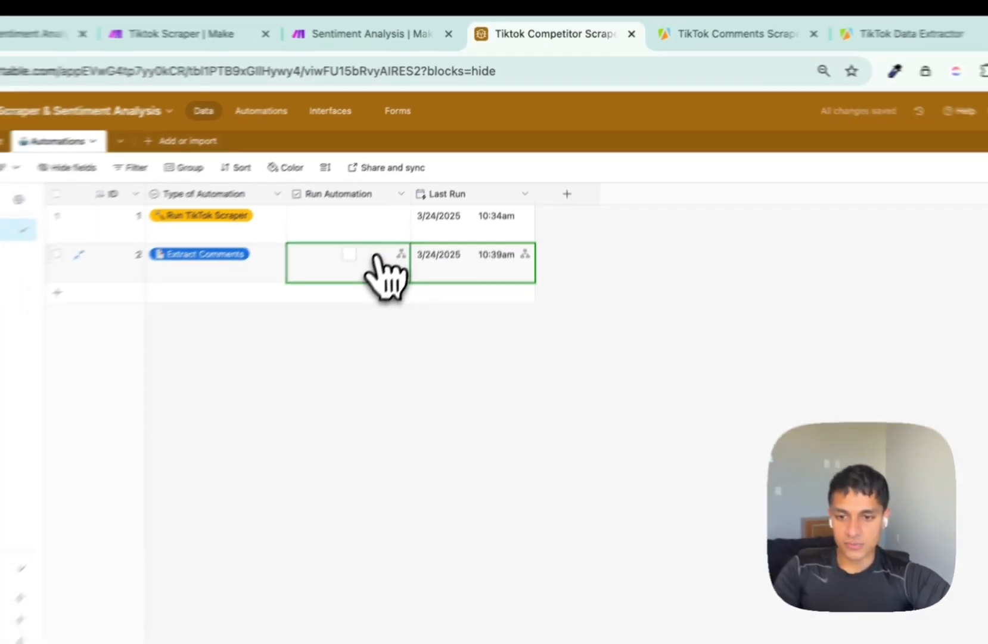
Watch the Sentiment Analysis run complete through Airtable's Update a Record in the Make tab.
key(ctrl+shift+Tab)
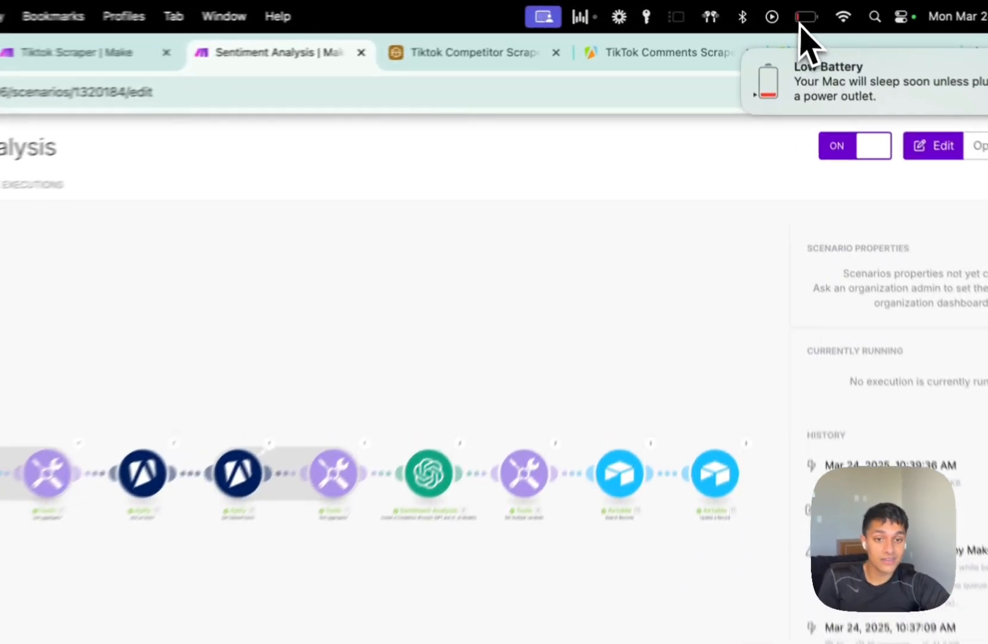
Dismiss the low battery alert and open Scraped Content's Sentiment Analysis view in Airtable.
click(803, 21)
click(802, 21)
click(746, 56)
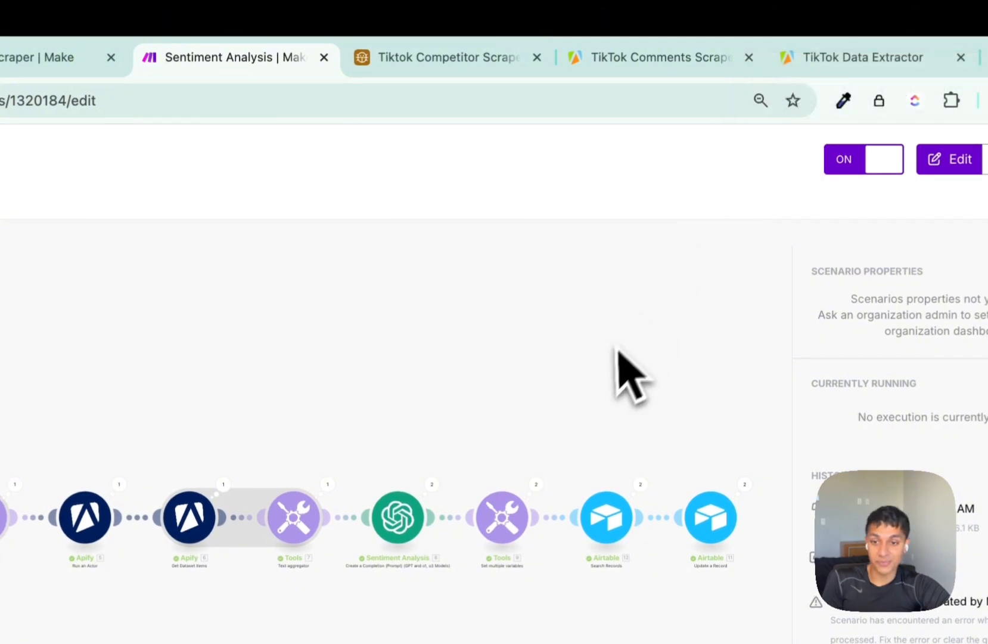
click(439, 58)
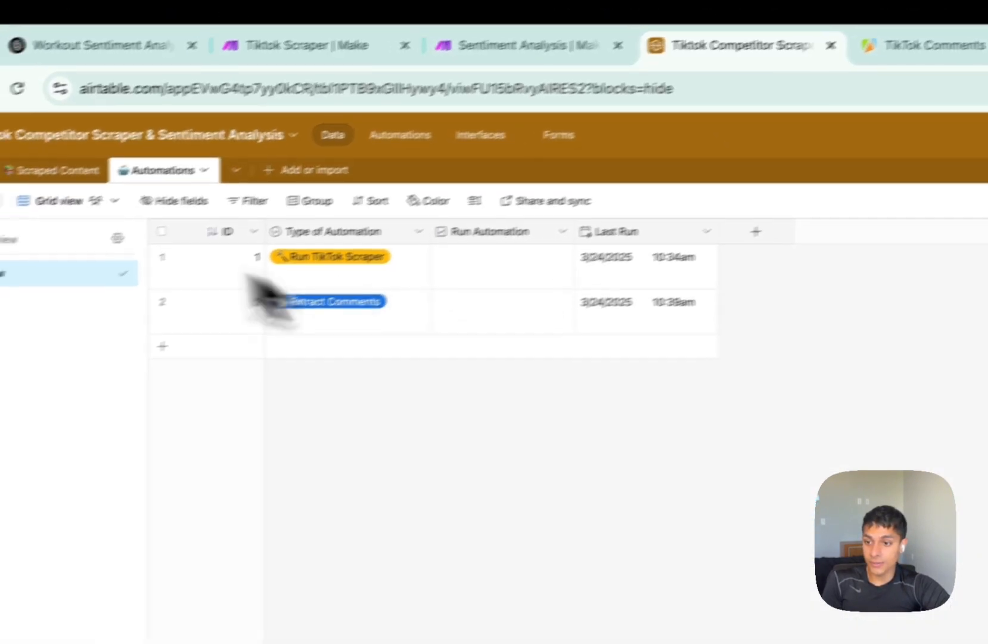
click(57, 170)
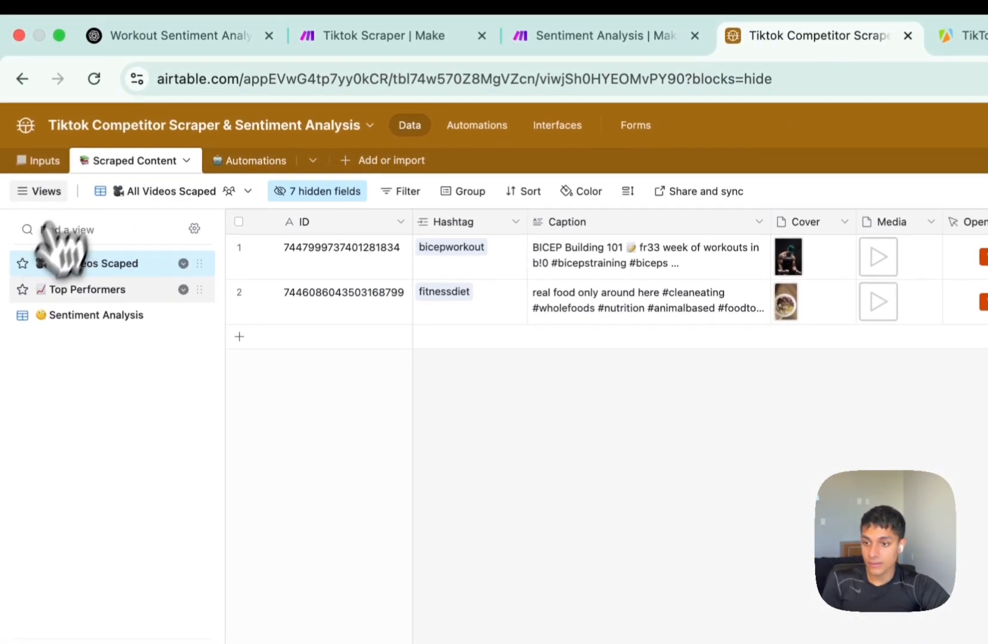
click(59, 315)
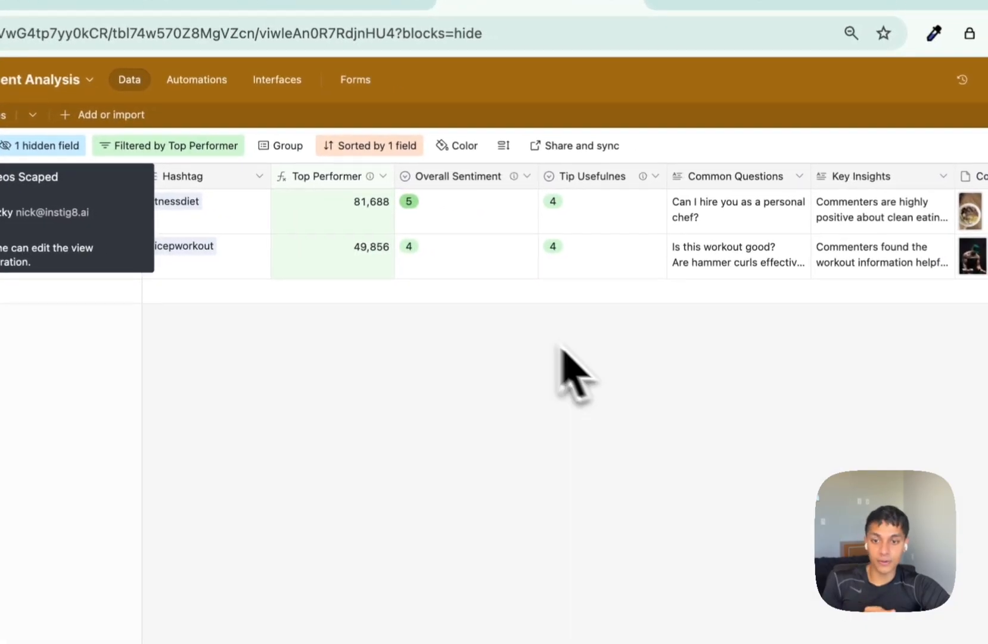
Expand and read the Common Questions for both video rows.
click(352, 212)
click(677, 217)
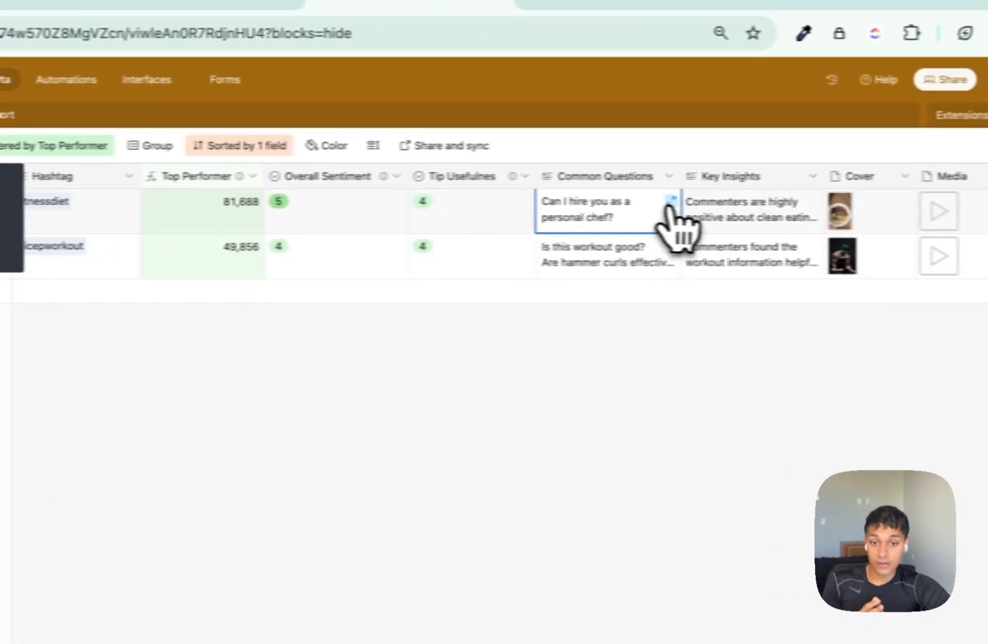
click(670, 202)
click(695, 226)
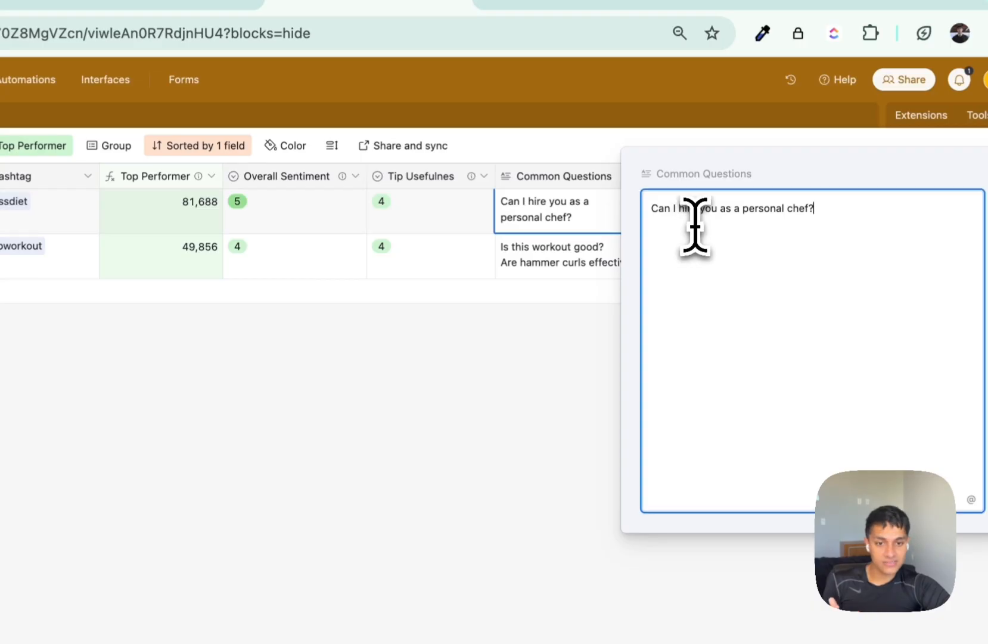
click(591, 280)
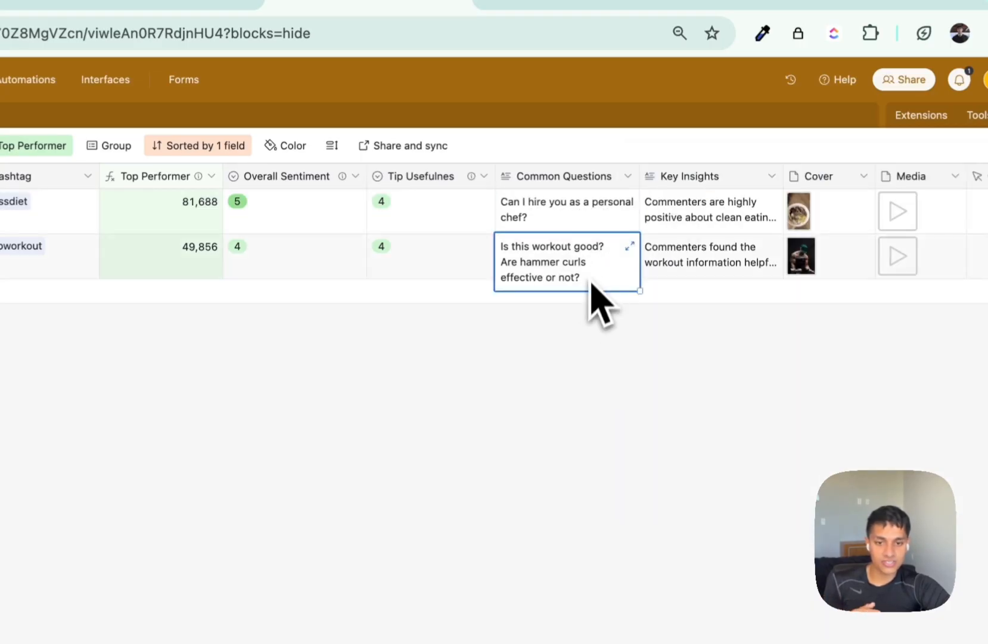
click(630, 245)
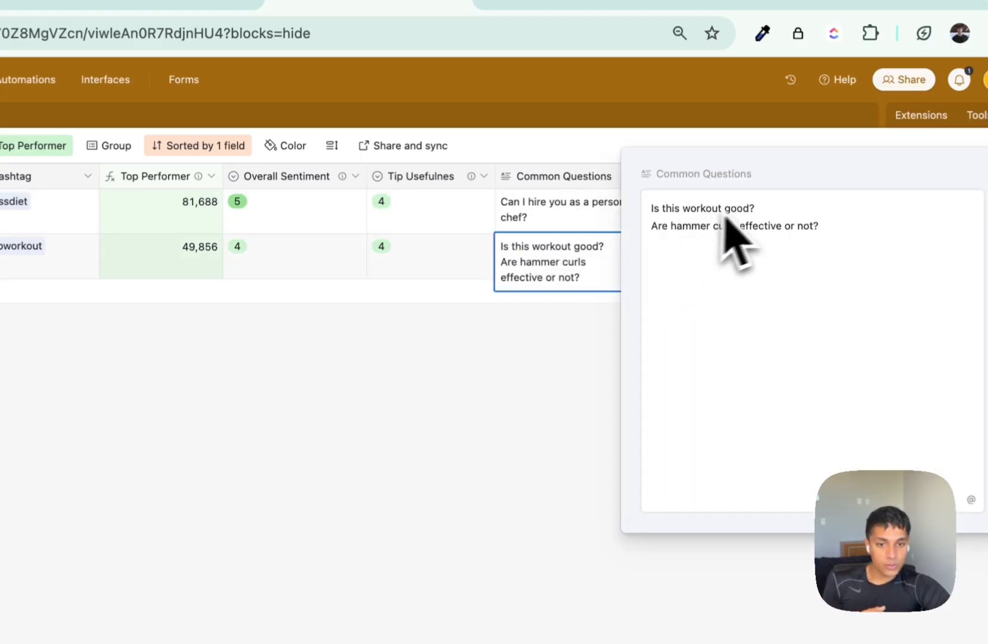
click(494, 366)
Expand and read the Key Insights for the second and first video rows.
click(718, 277)
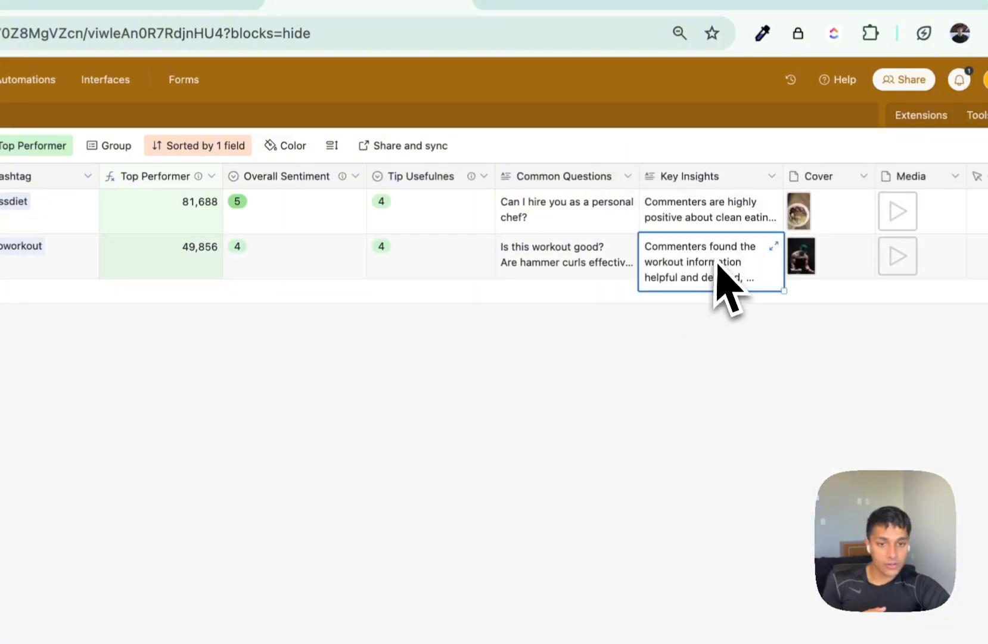
click(773, 246)
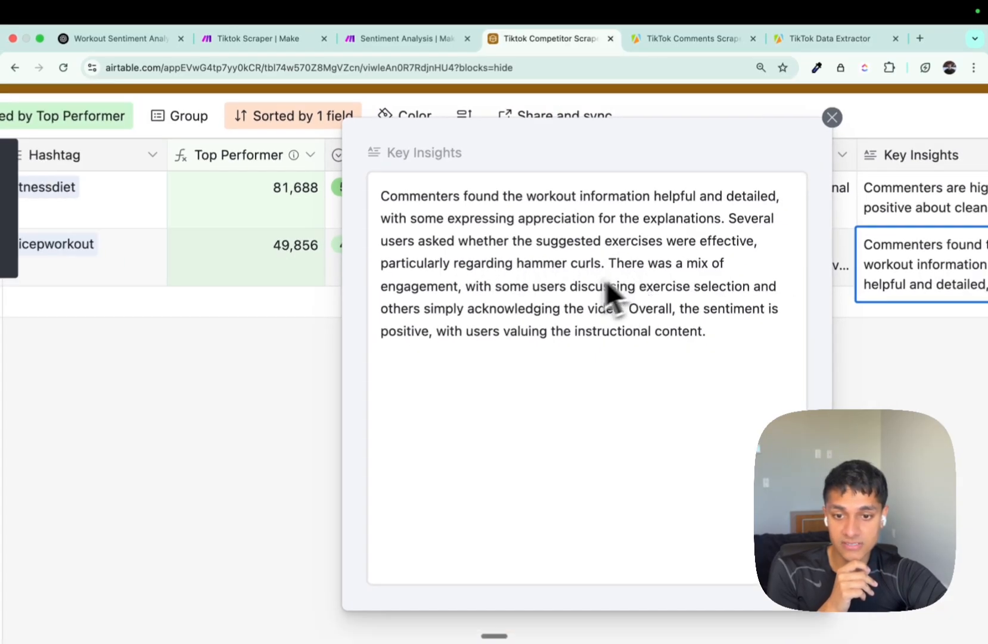
click(893, 404)
scroll(894, 404, right, 5)
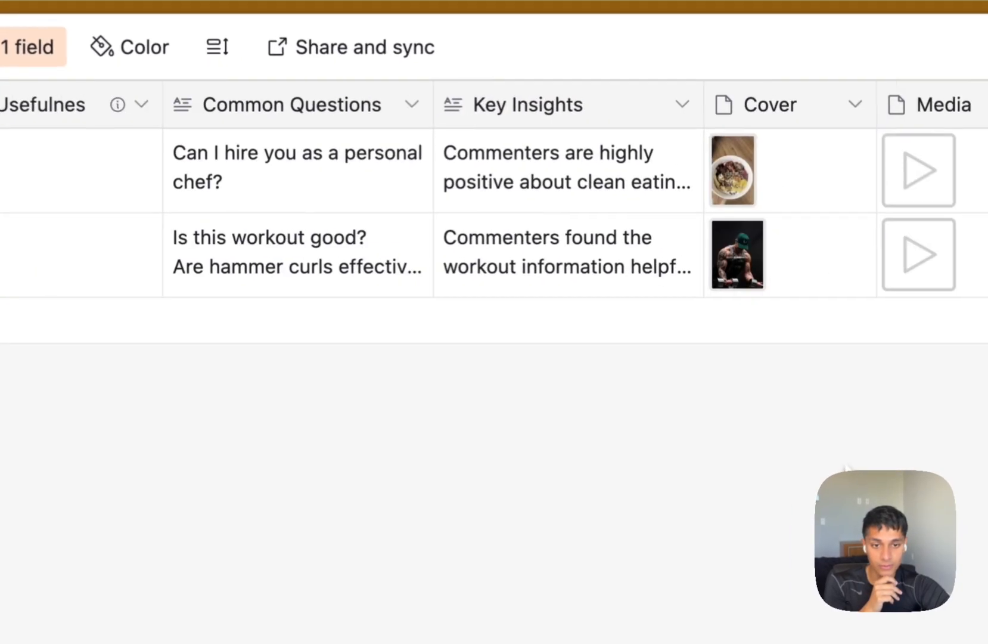
click(748, 215)
click(758, 235)
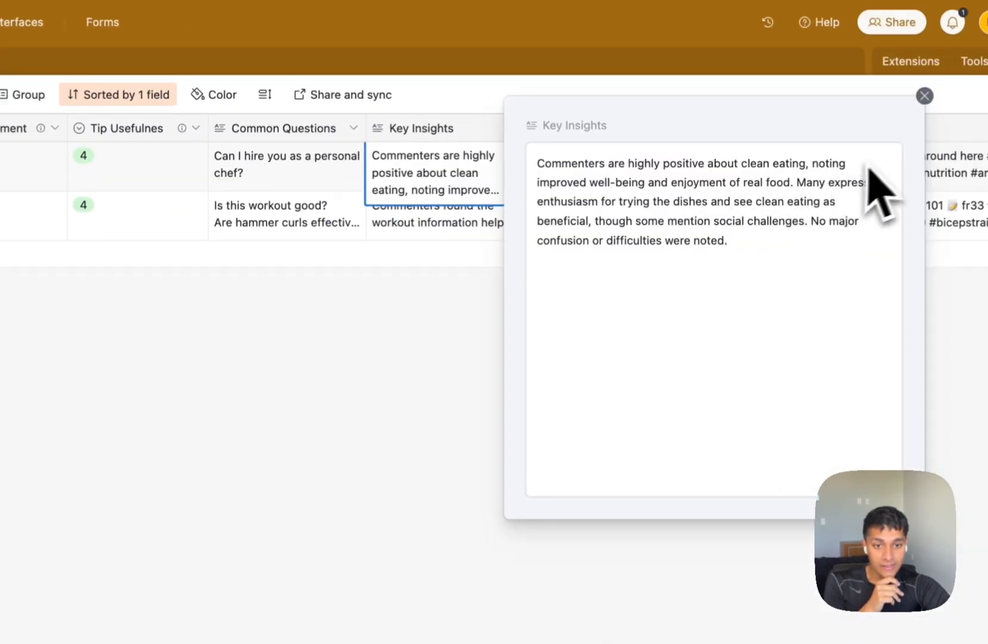
click(484, 369)
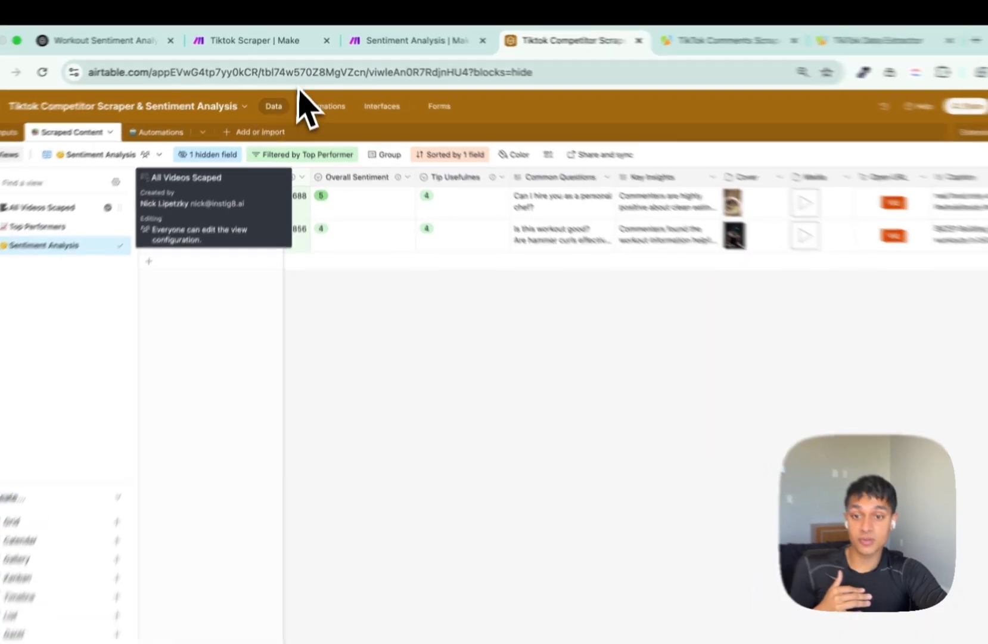
Check the Make scenario, then show the Automations table with Run TikTok Scraper and Extract Comments.
click(406, 38)
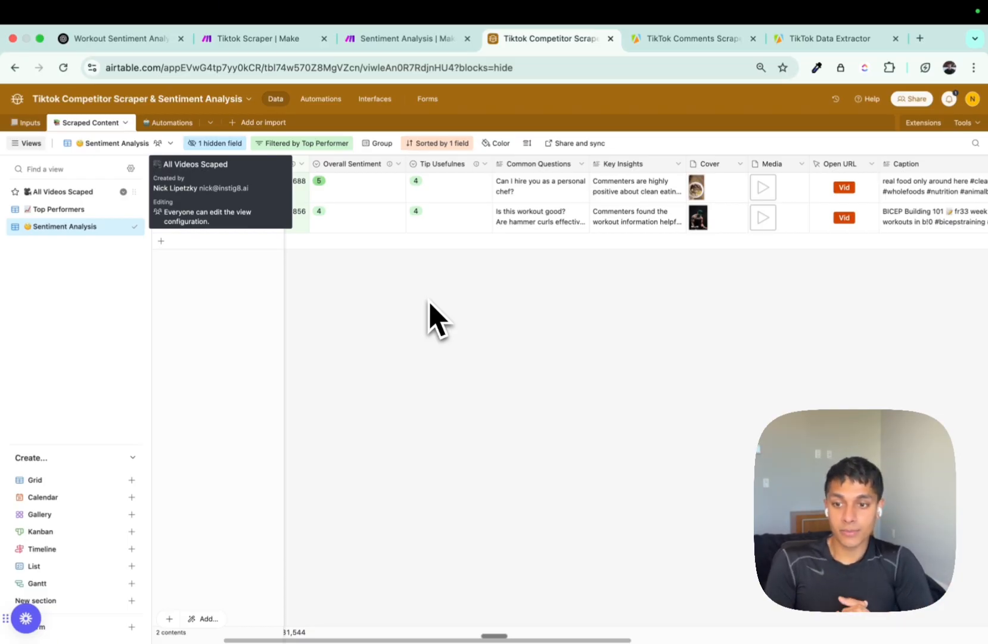
click(173, 123)
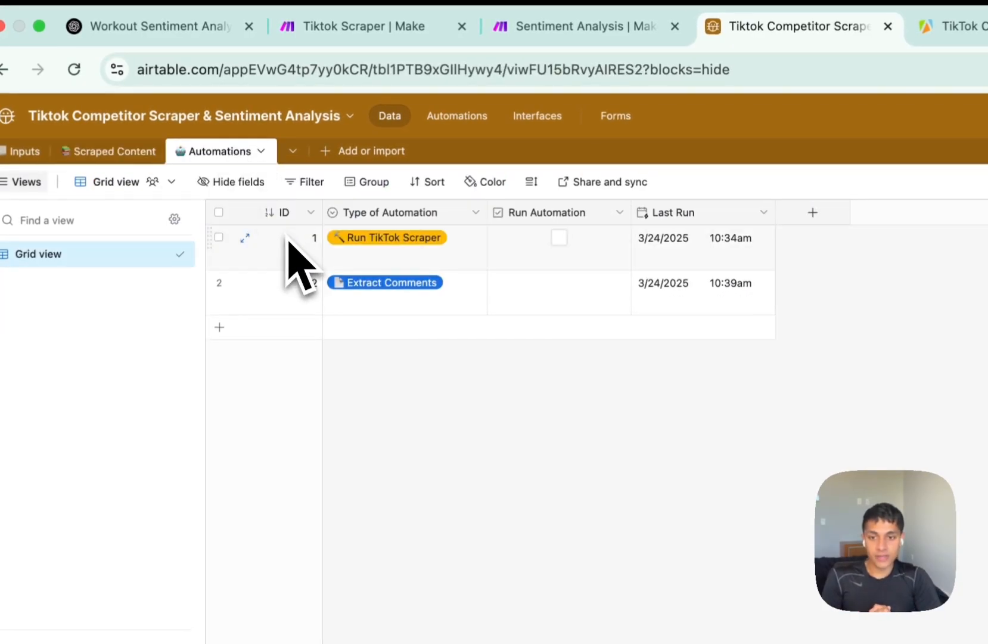